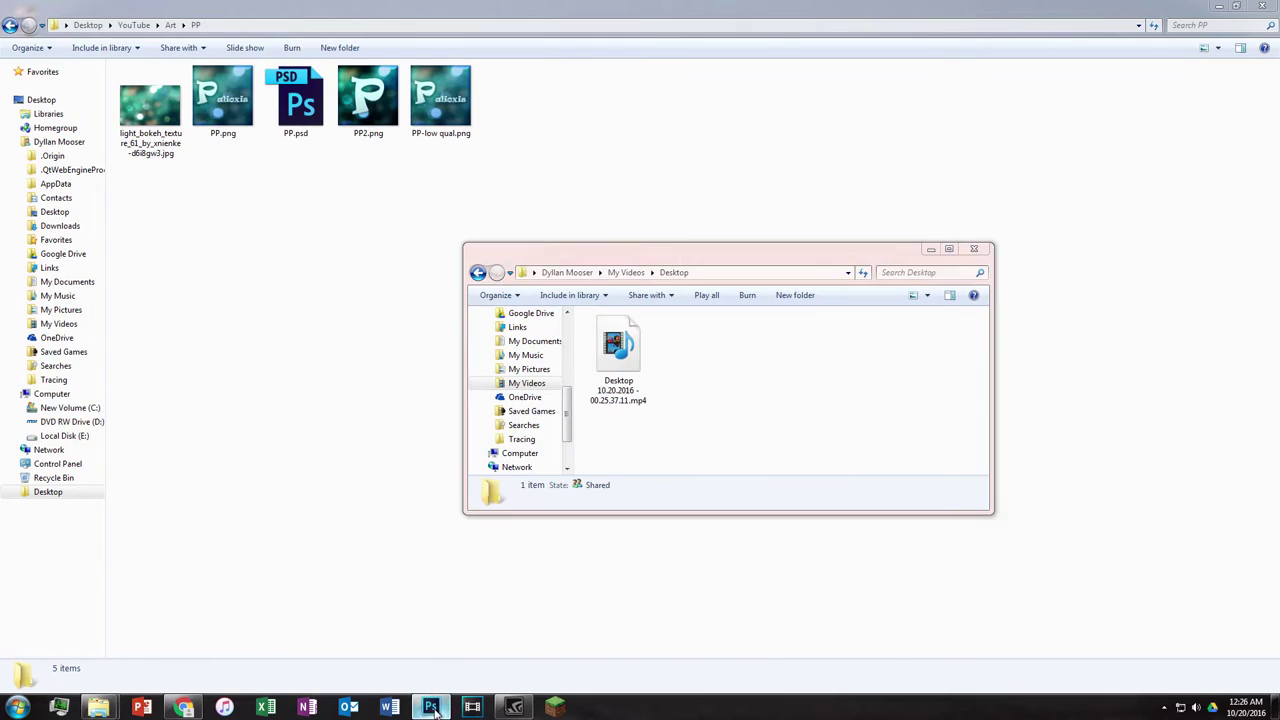
Step: Switch from the Explorer art folder to the Photoshop window
left_click(431, 707)
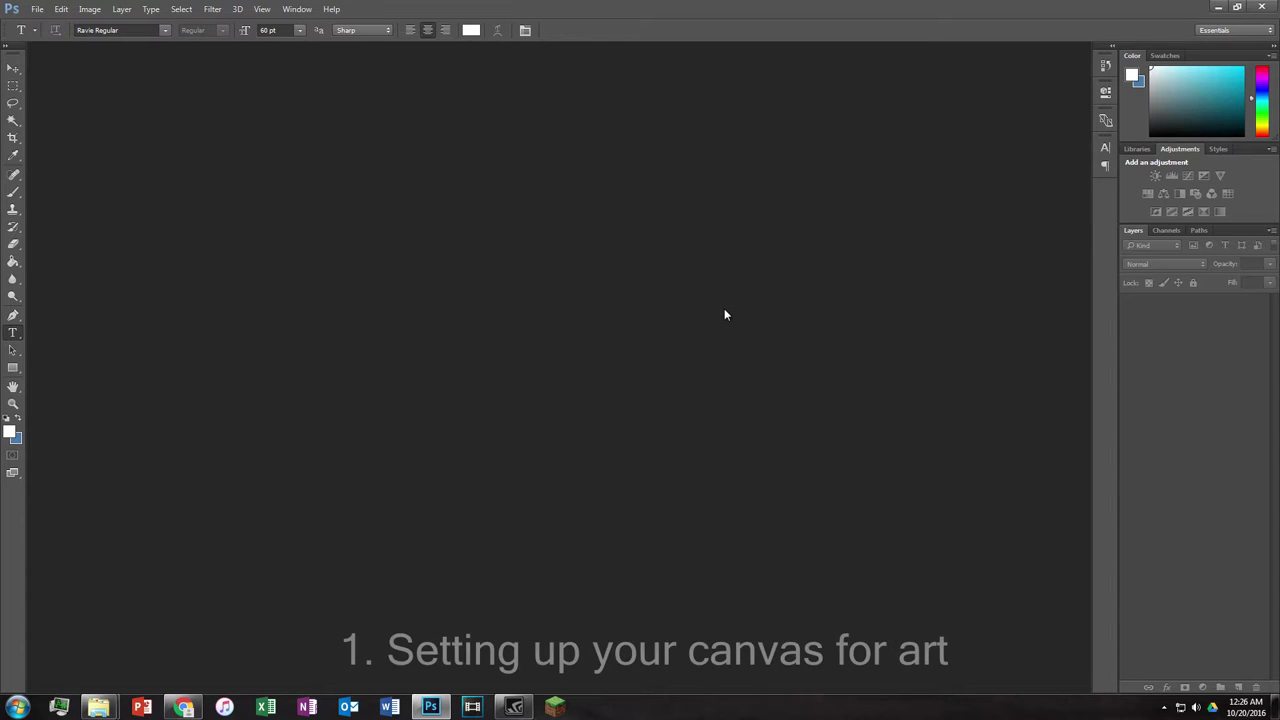
Step: Open the File > Open dialog, browse it, and cancel without opening anything
left_click(17, 14)
left_click(37, 10)
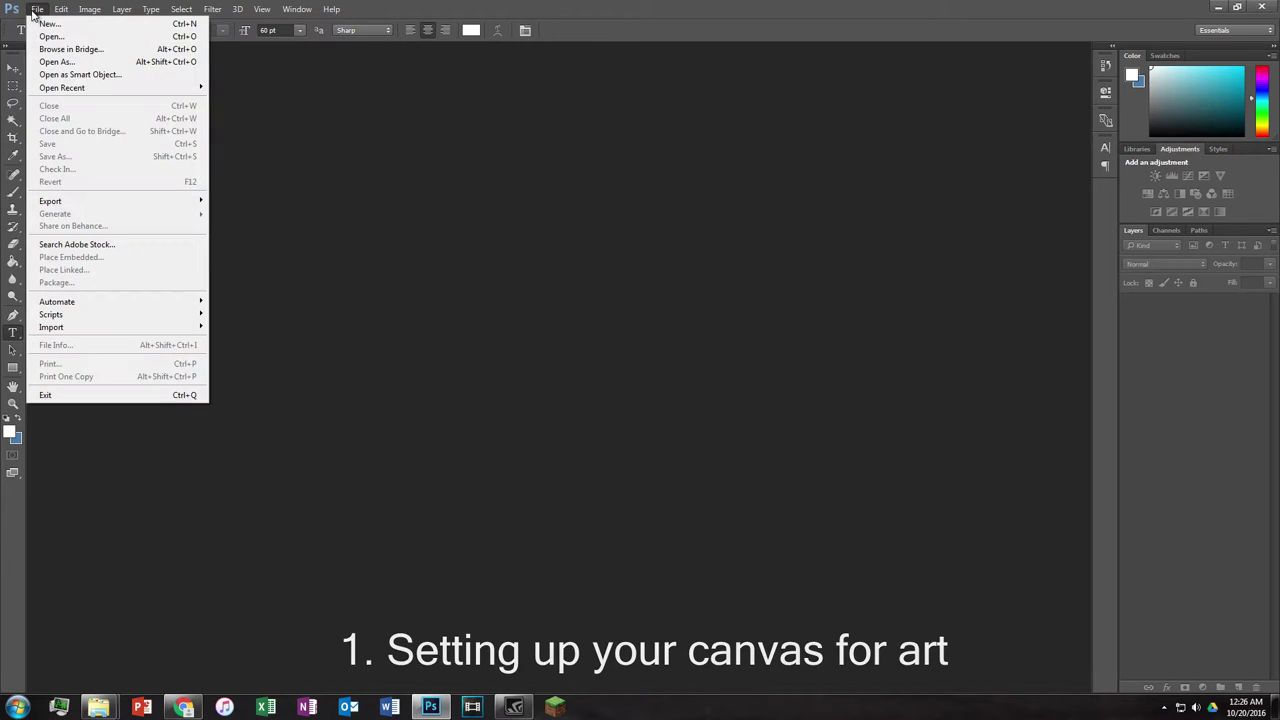
left_click(84, 61)
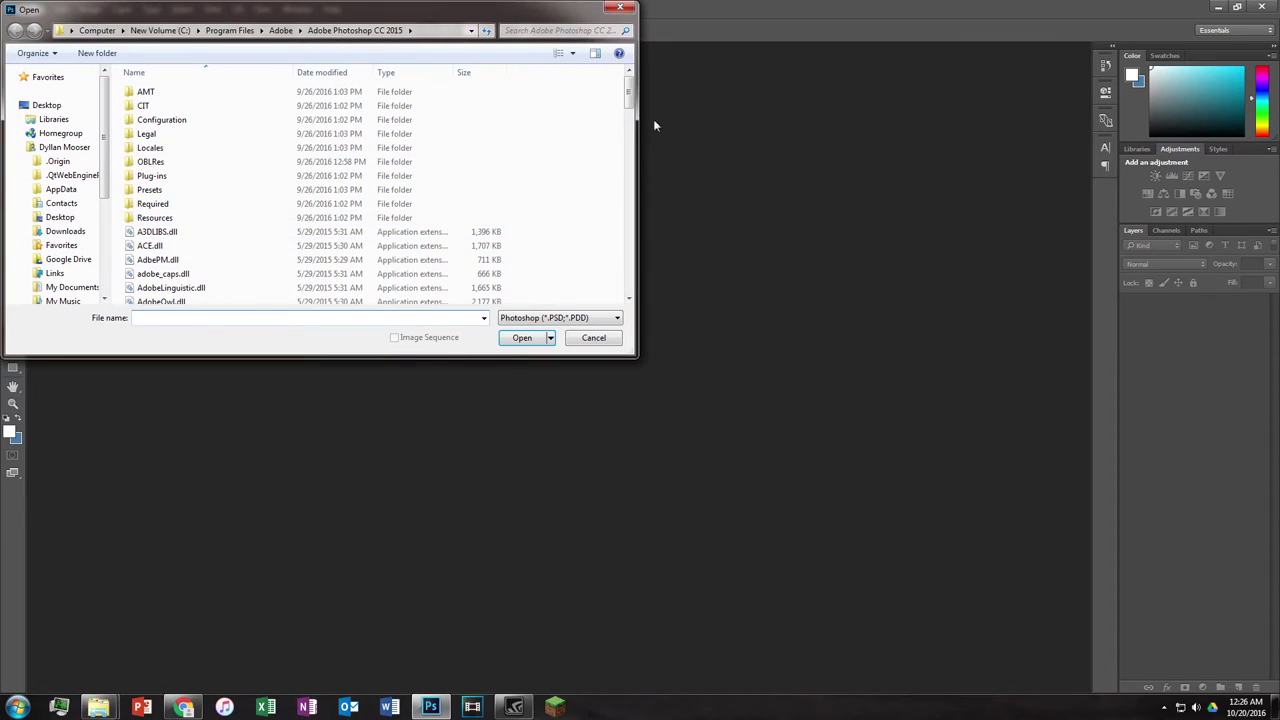
scroll(630, 103, "down", 1)
left_click_drag(630, 103, 627, 165)
left_click(592, 337)
Step: Look through the File > Automate submenu, then bring the File menu back up
left_click(37, 9)
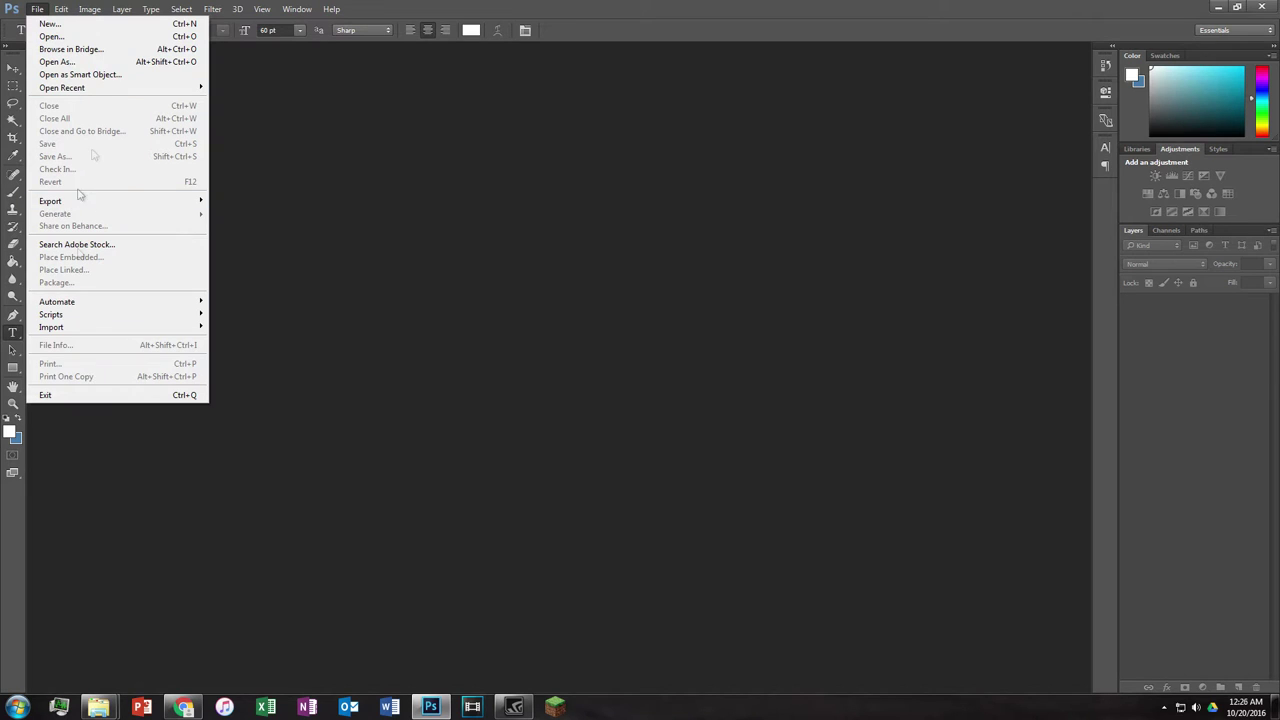
mouse_move(113, 205)
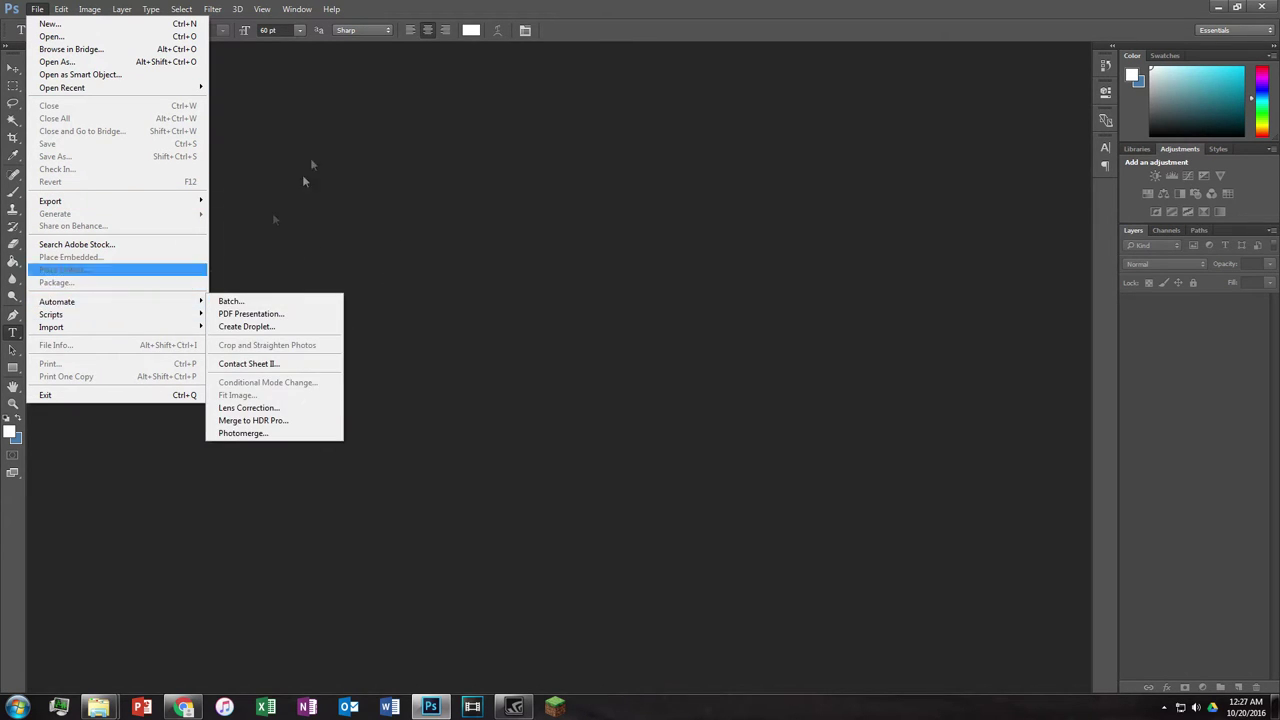
left_click(346, 273)
left_click(40, 12)
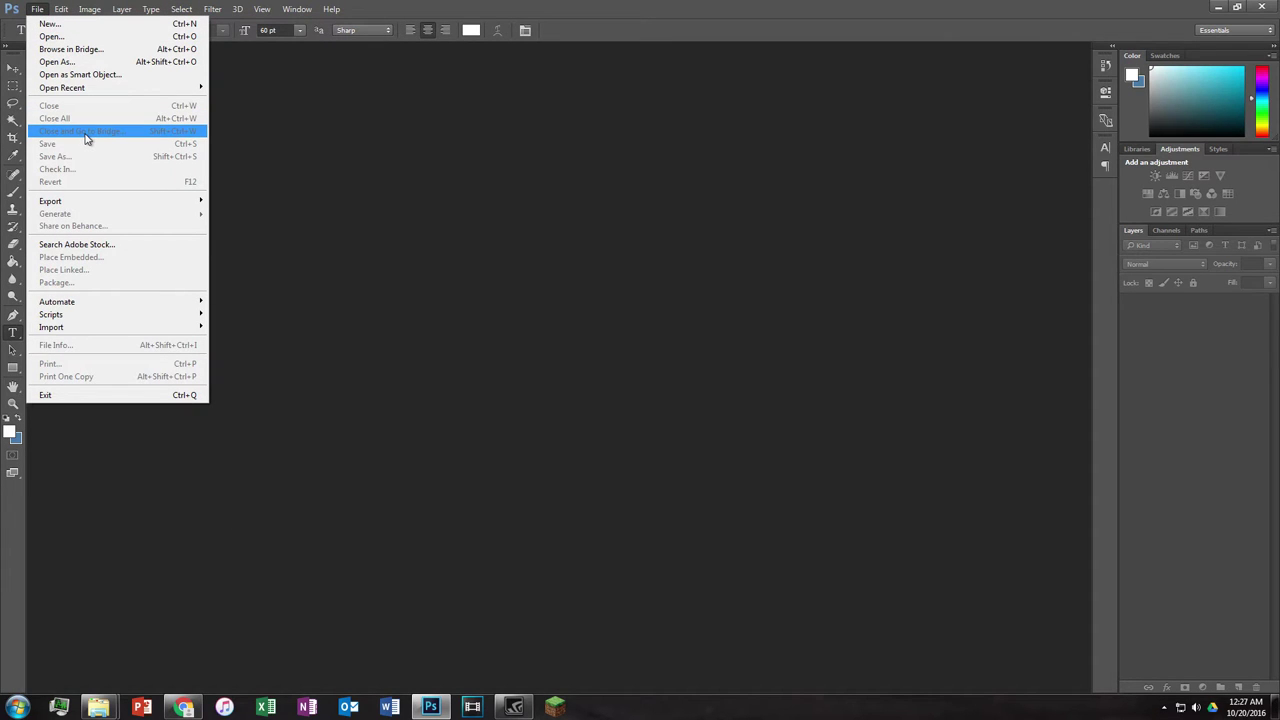
Step: Open File > New, move the dialog aside and review its 1920 × 1080, 72 ppi fields
left_click(64, 26)
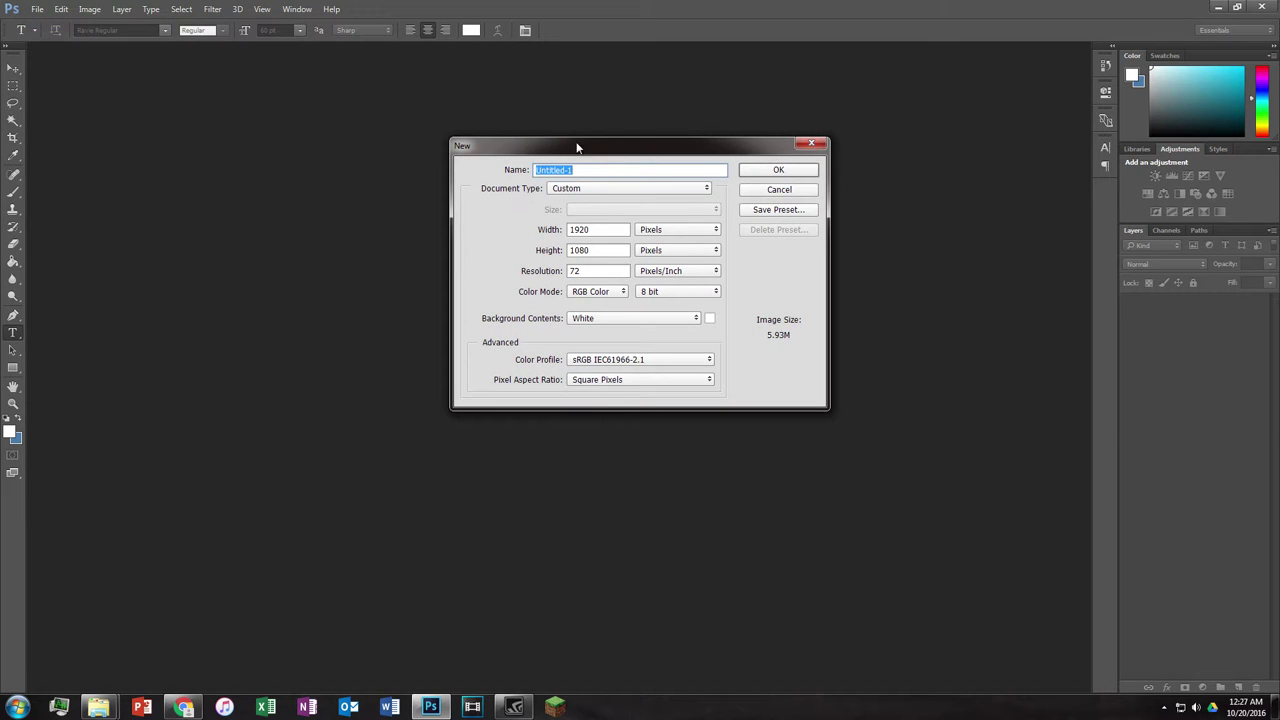
left_click_drag(576, 148, 460, 157)
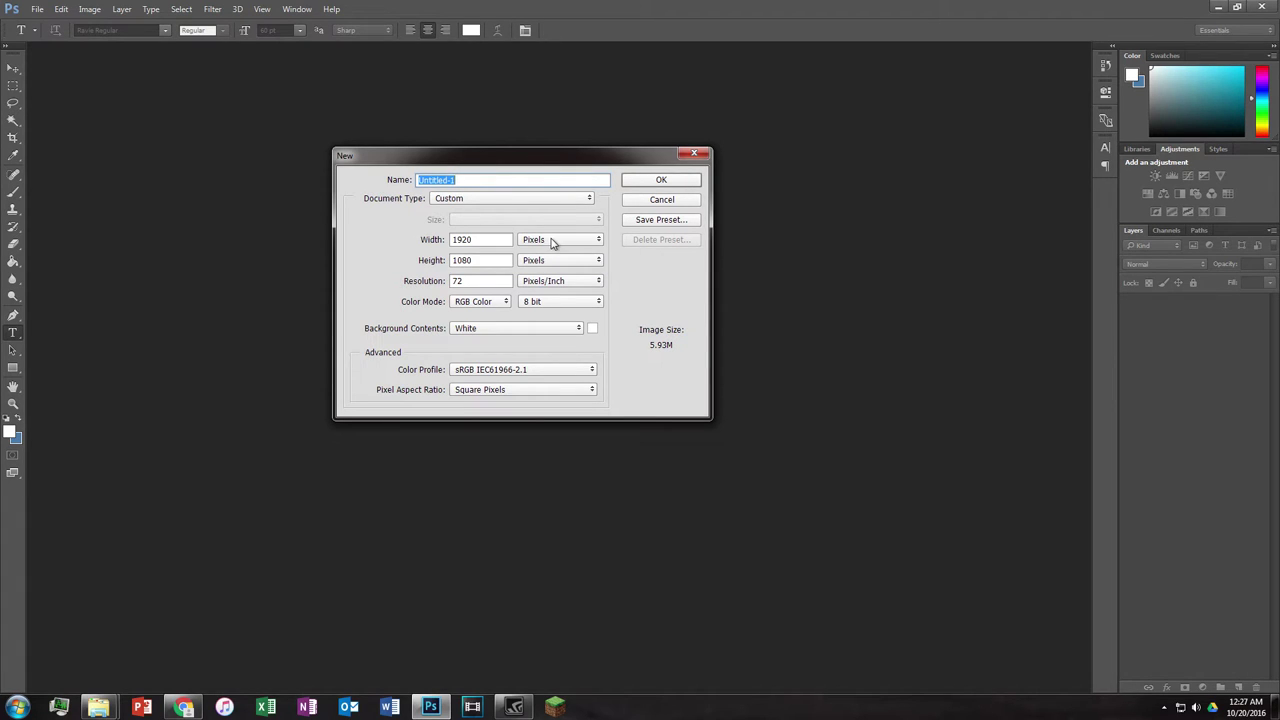
left_click_drag(472, 240, 438, 285)
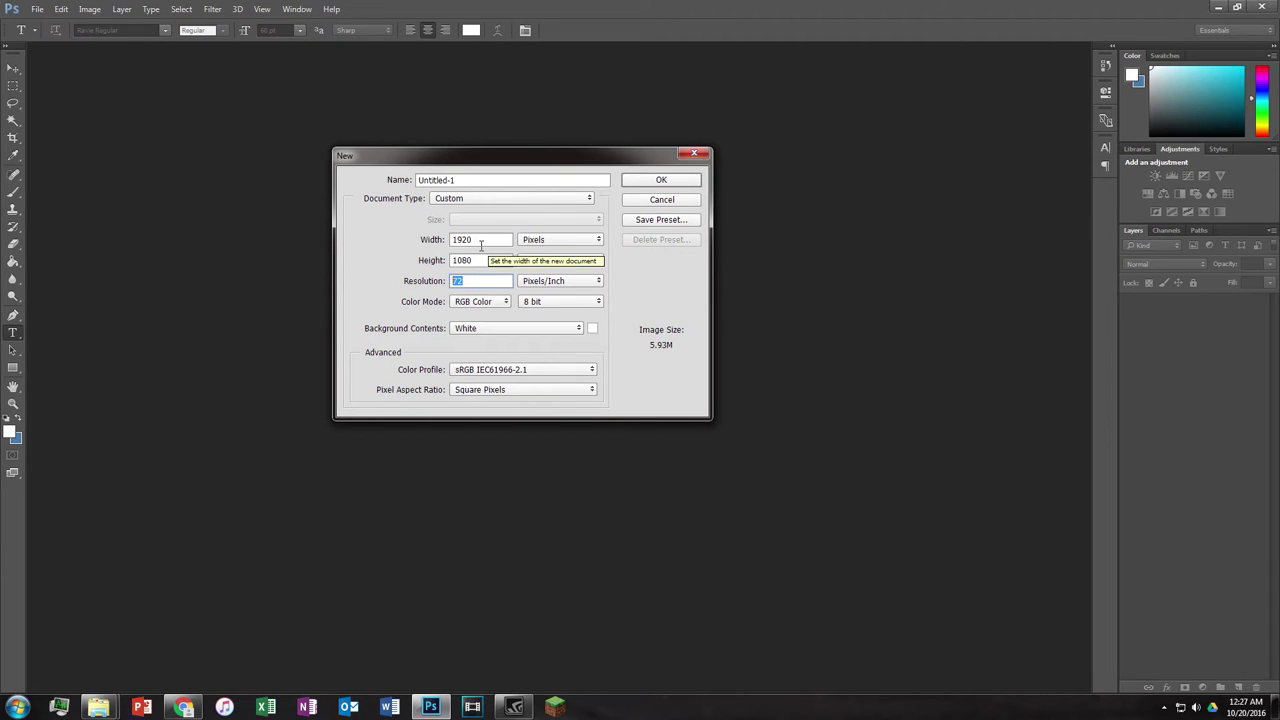
left_click(636, 325)
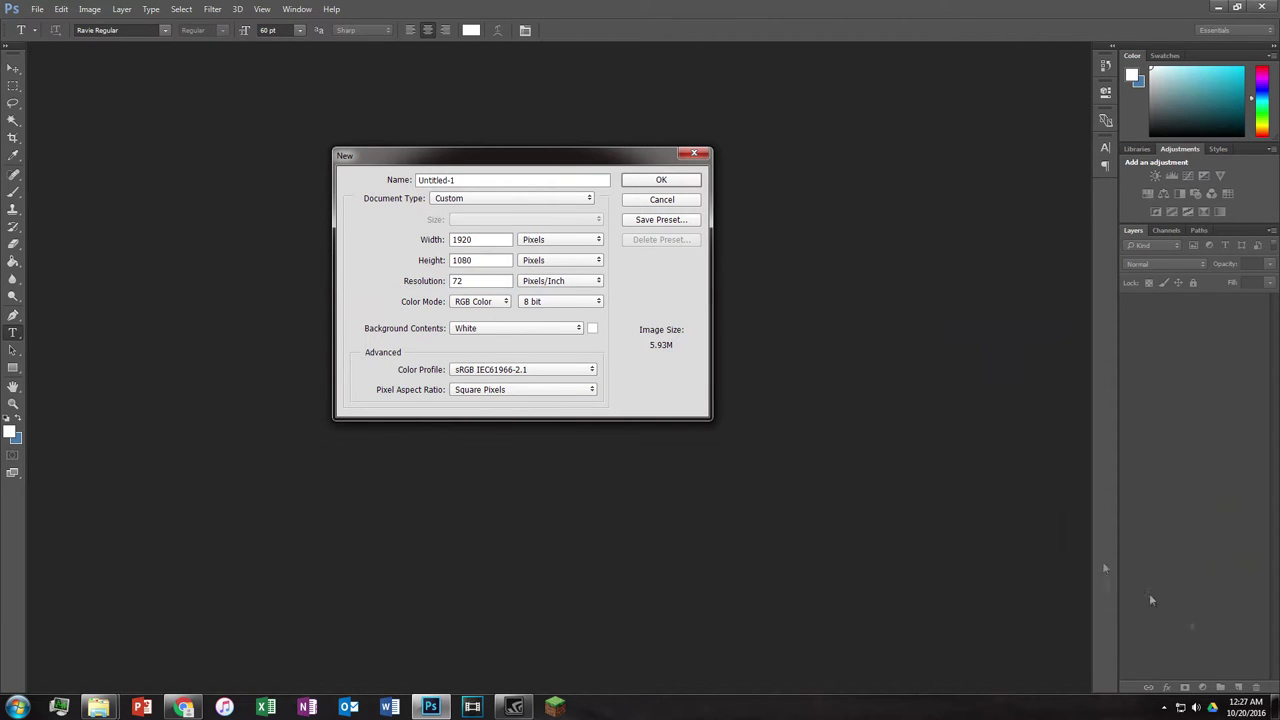
key("super+d")
Step: Confirm the desktop Screen resolution is 1920 × 1080, then return to Photoshop's New dialog
right_click(594, 318)
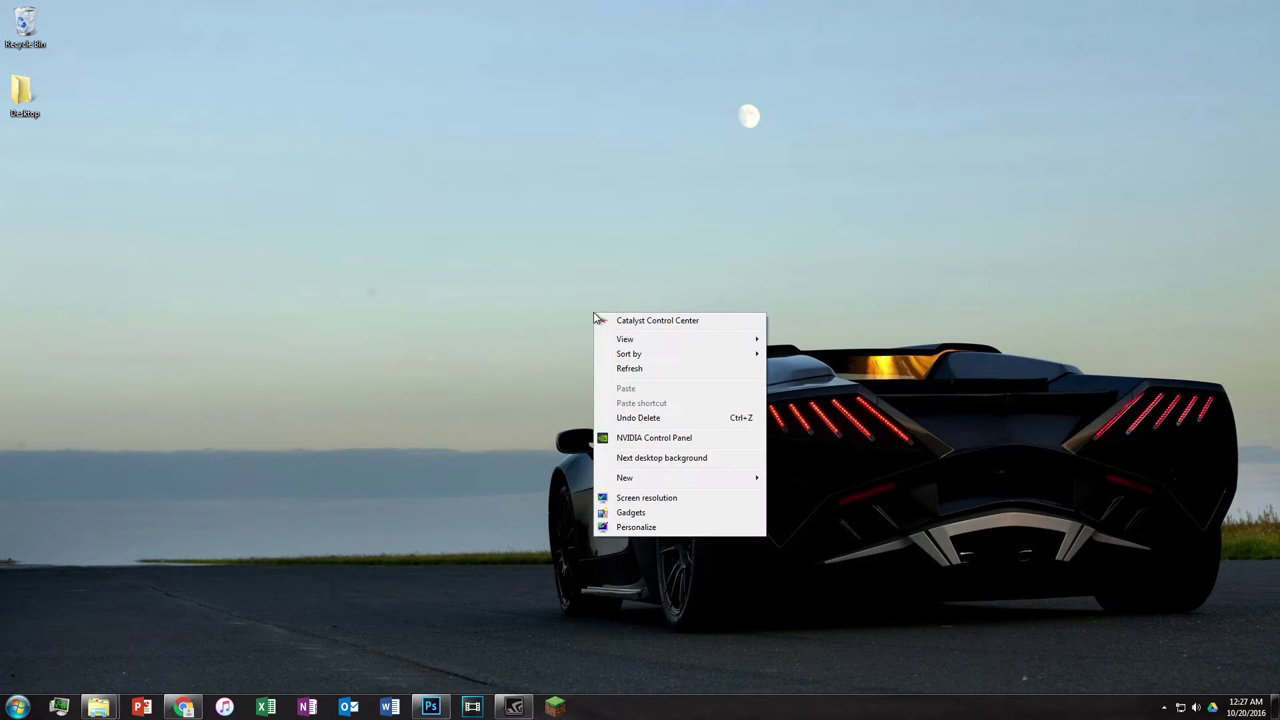
left_click(646, 498)
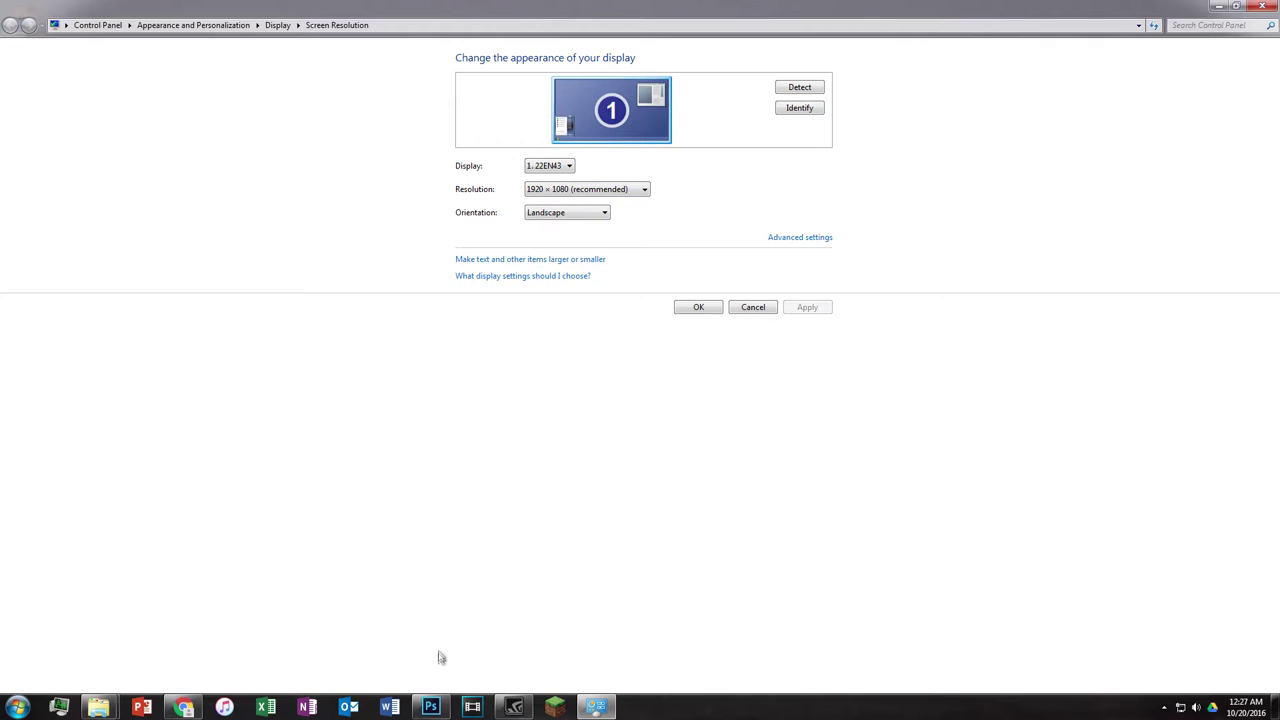
left_click(430, 708)
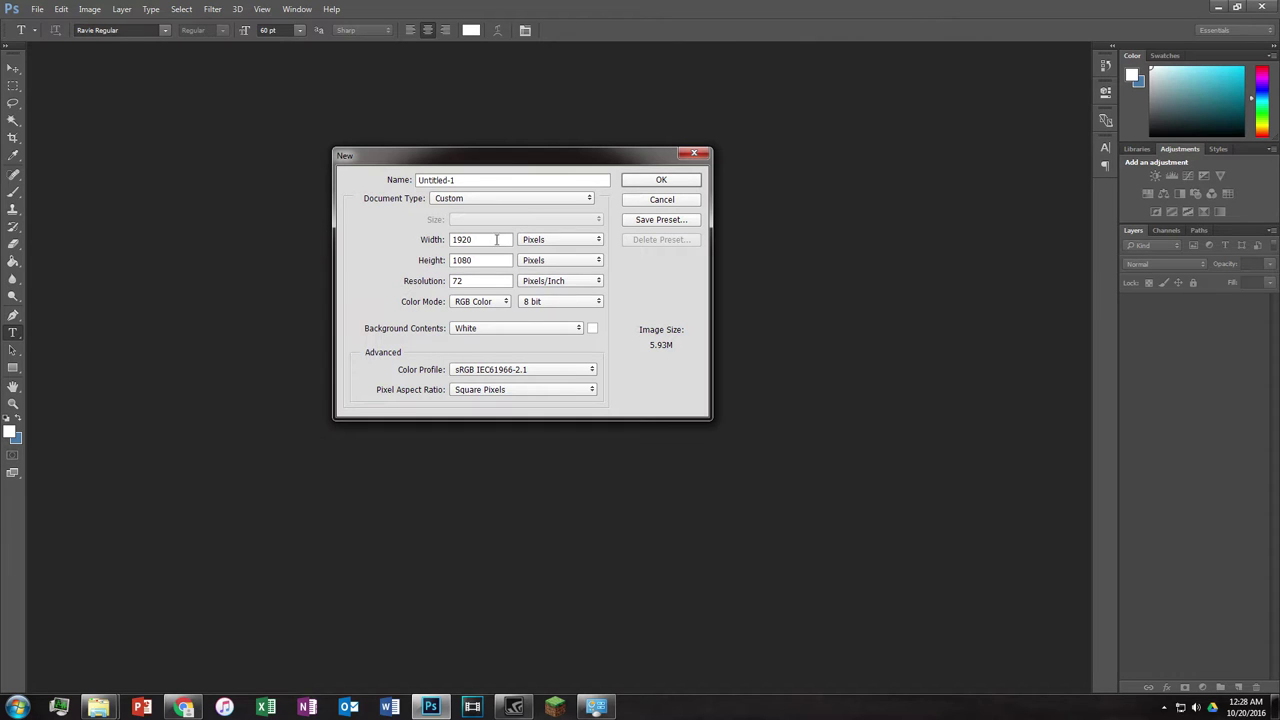
Step: Compare the New dialog's Width and Height with the screen resolution settings
double_click(455, 240)
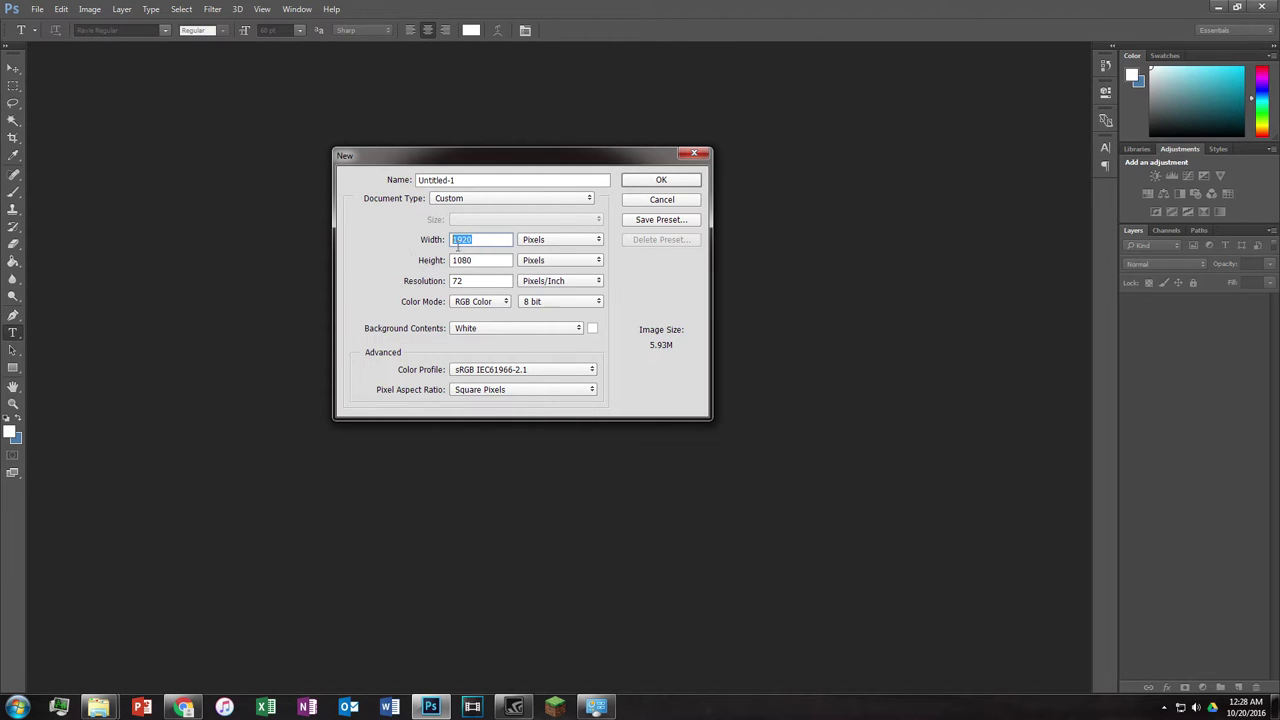
left_click(596, 707)
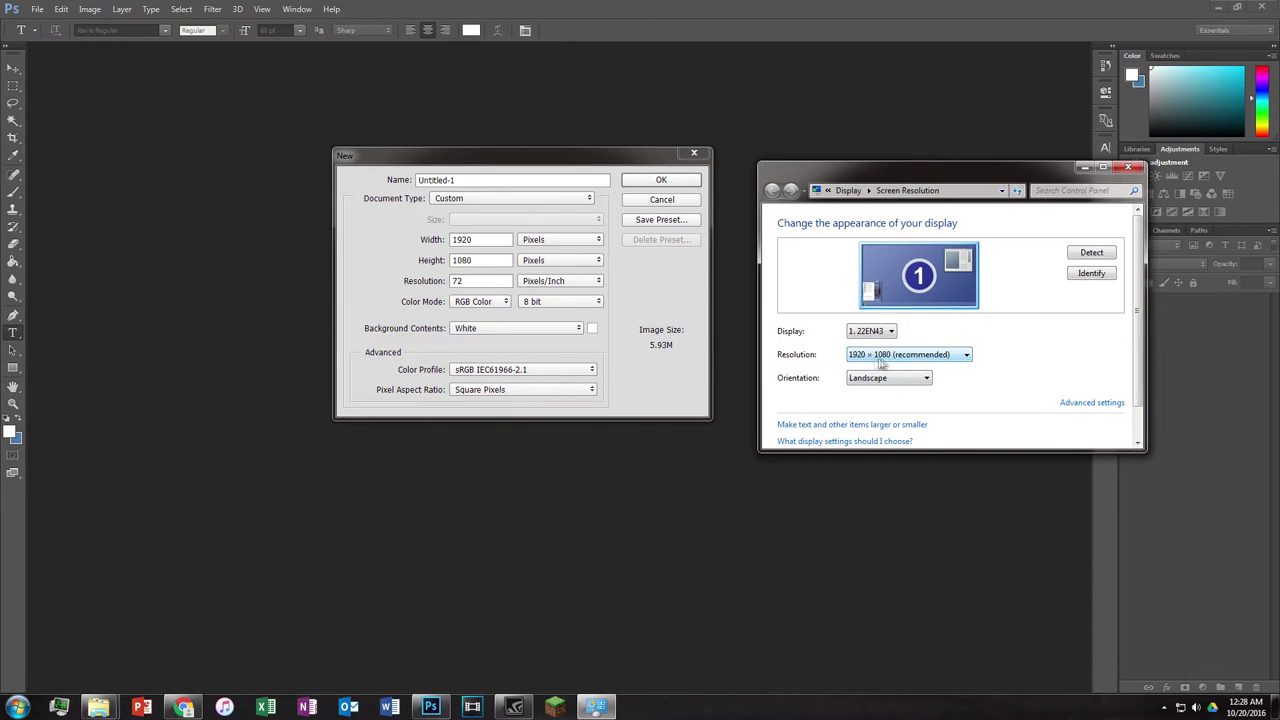
left_click(510, 263)
left_click(470, 260)
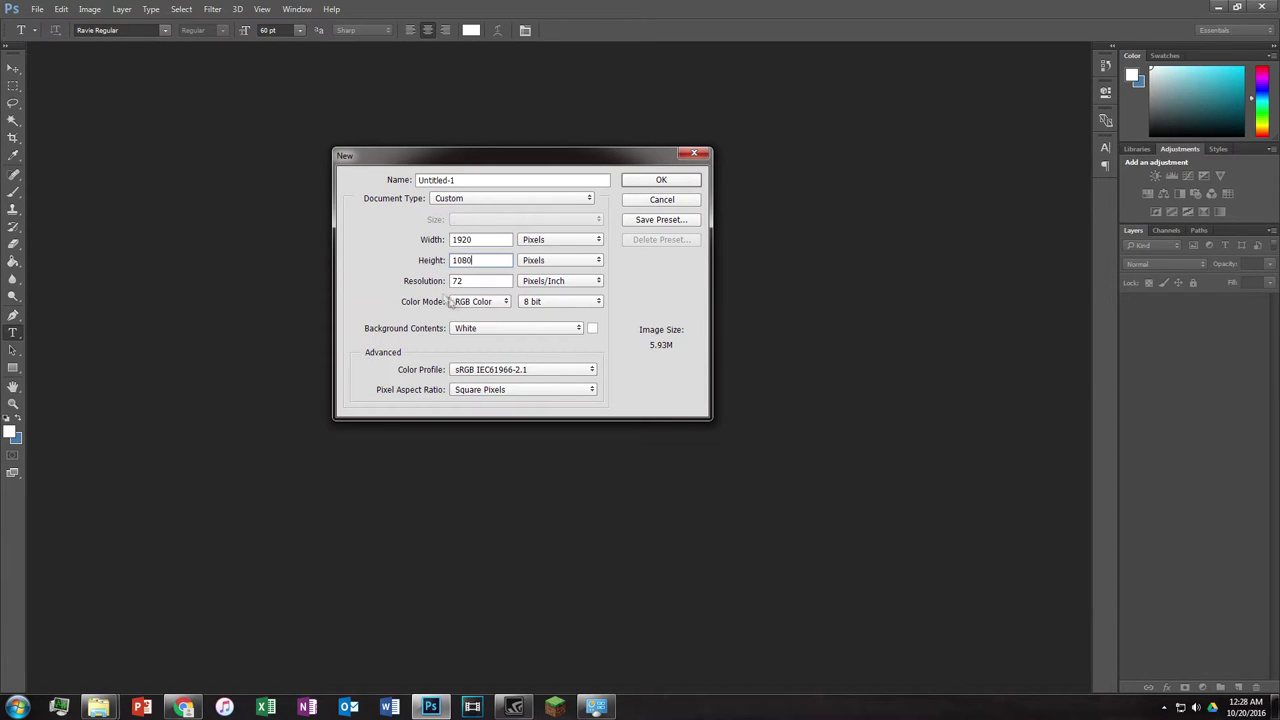
Step: Set the Resolution to 300 pixels/inch, keeping Width 1920 and Height 1080
left_click(420, 282)
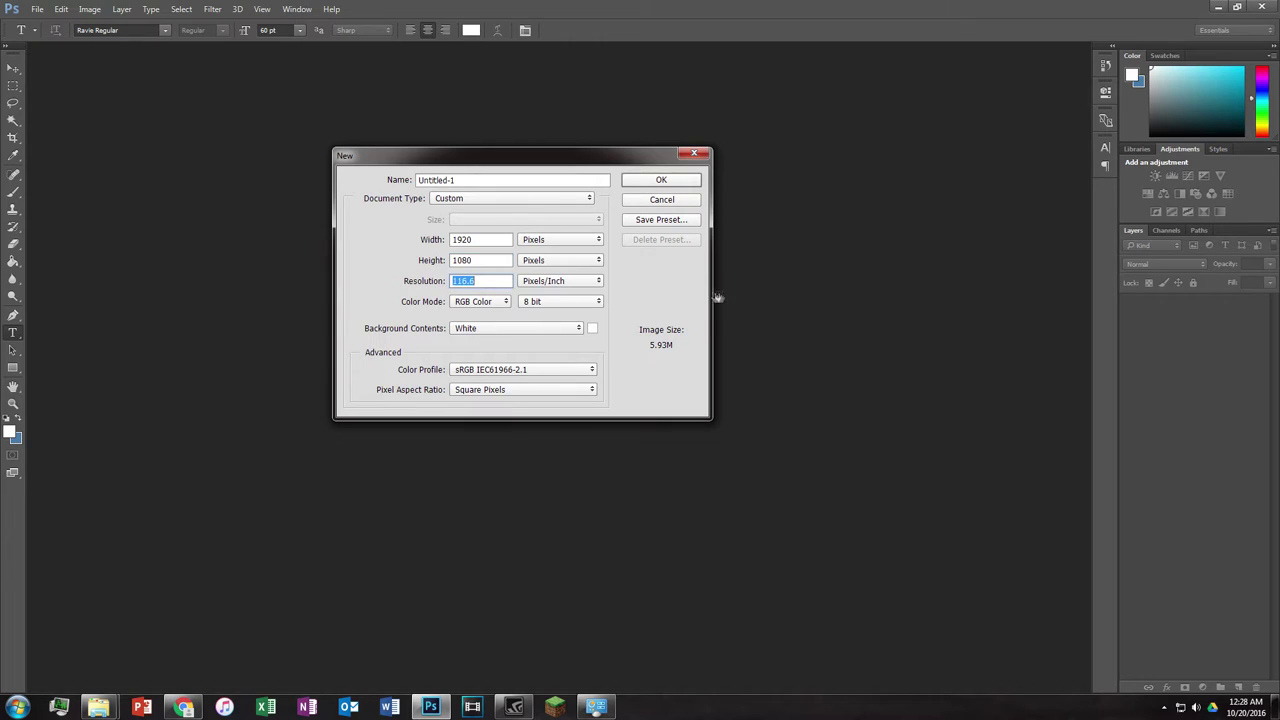
left_click_drag(638, 280, 852, 328)
double_click(485, 262)
double_click(470, 239)
left_click(484, 261)
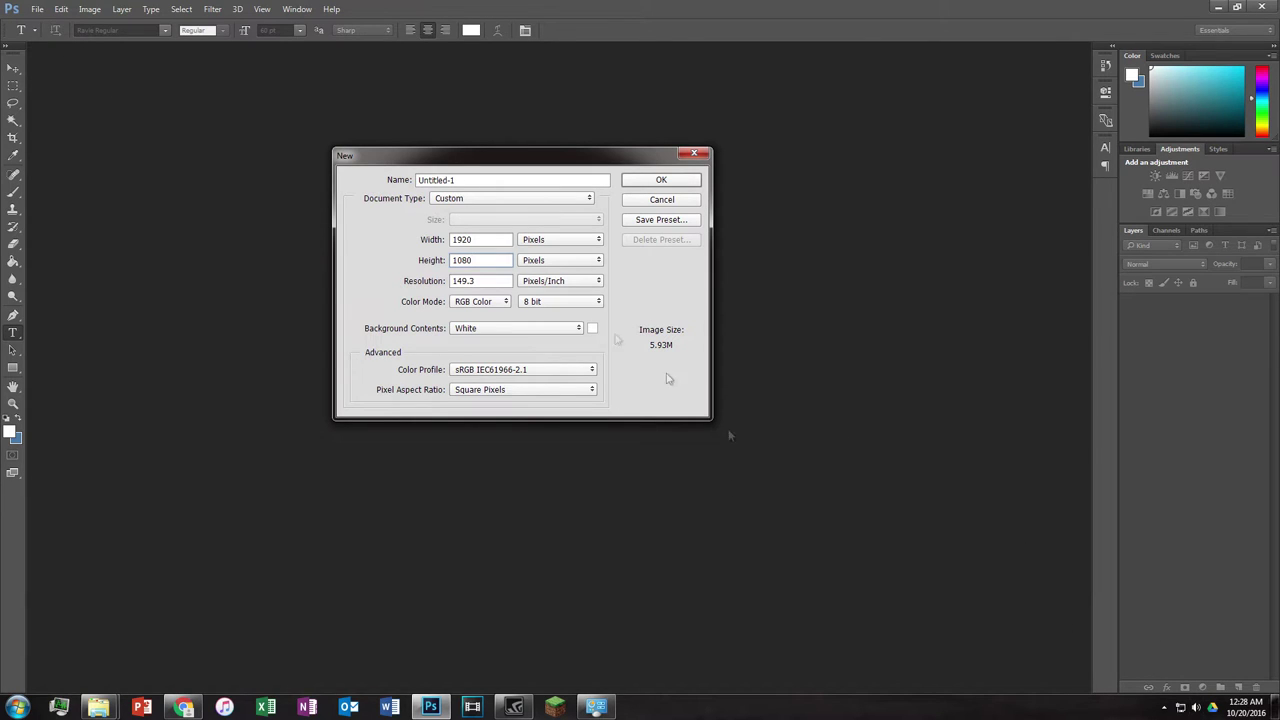
left_click_drag(488, 279, 432, 281)
type("300")
double_click(470, 240)
double_click(486, 260)
Step: Search Google Images for 'youtube banner template' in a new Chrome tab
left_click(184, 707)
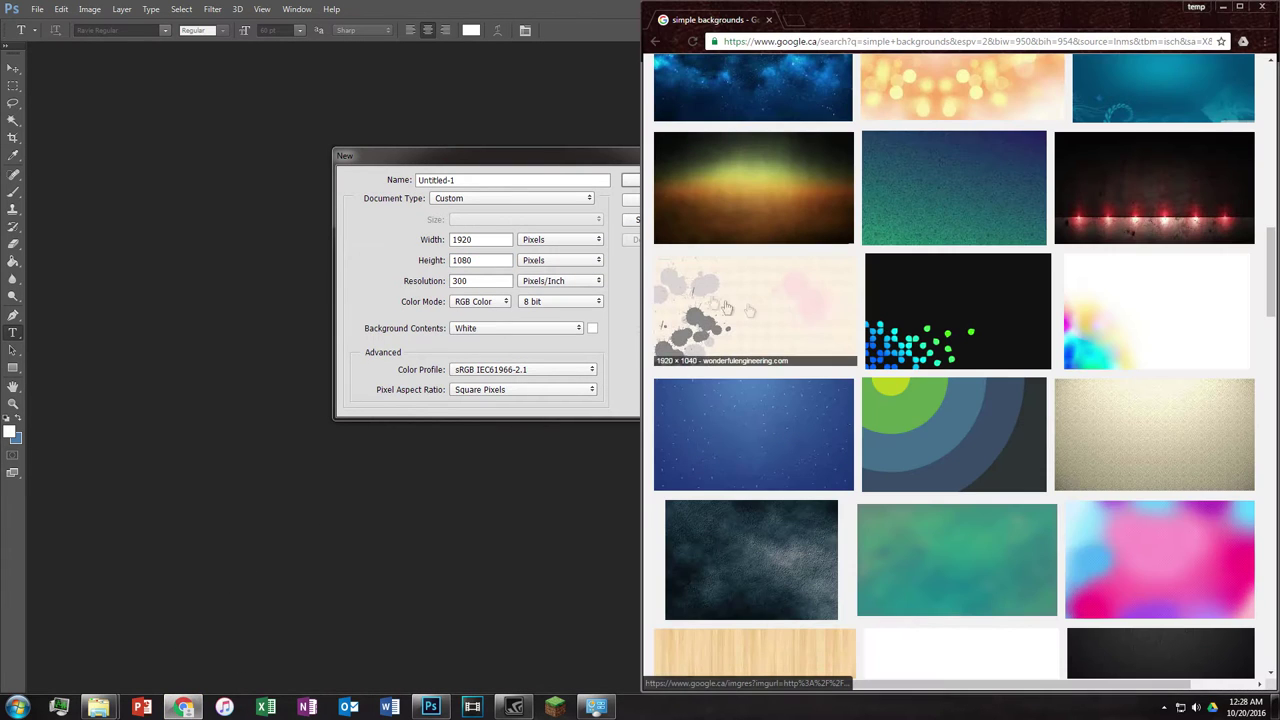
left_click(796, 20)
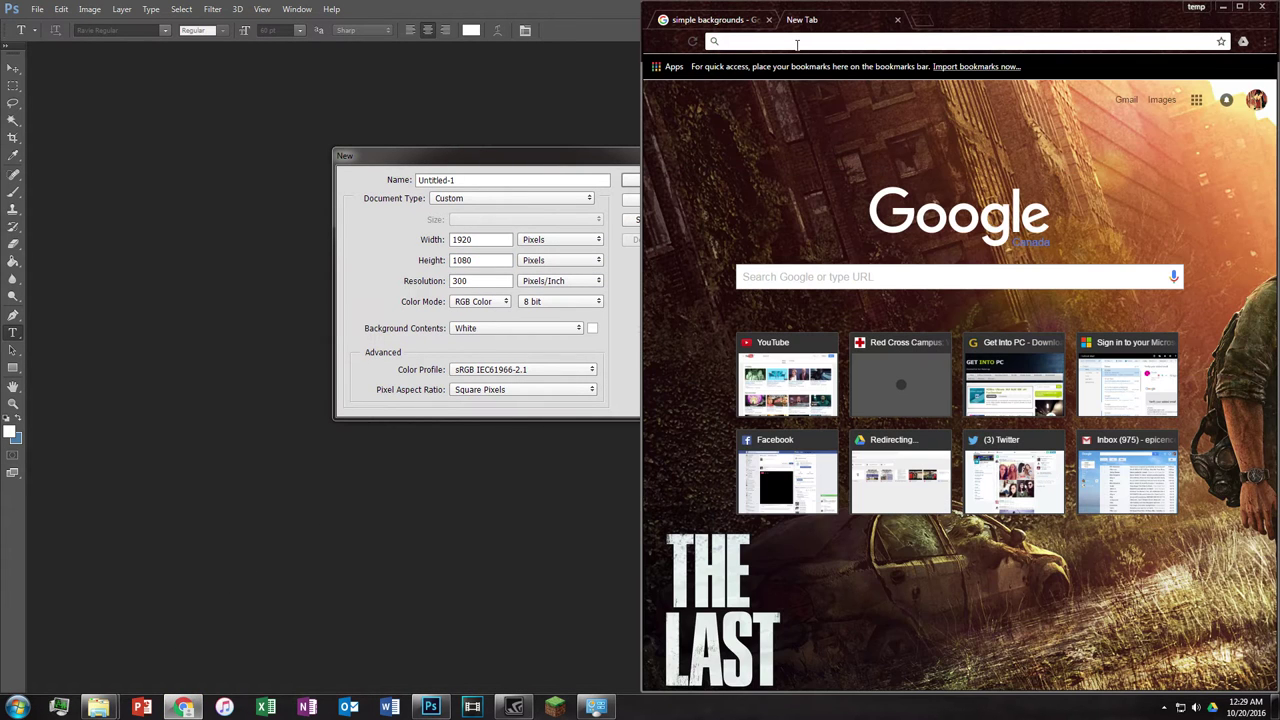
type("youtube b")
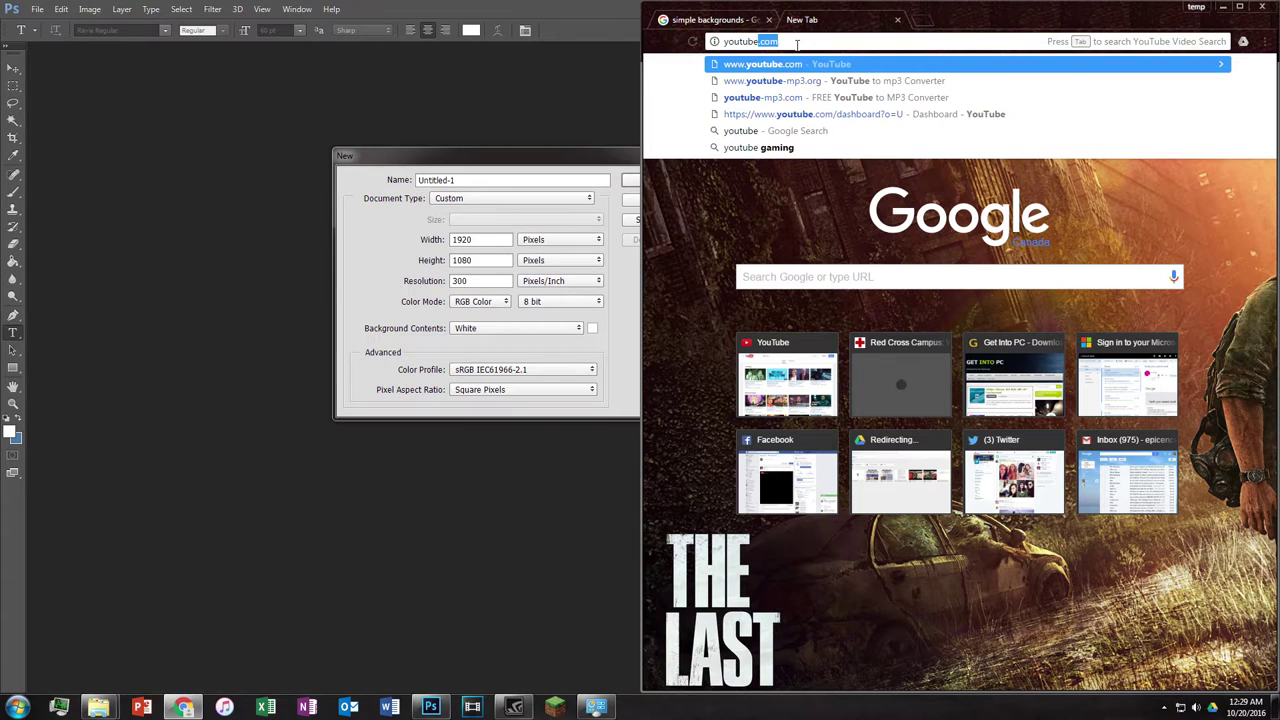
type("anner ")
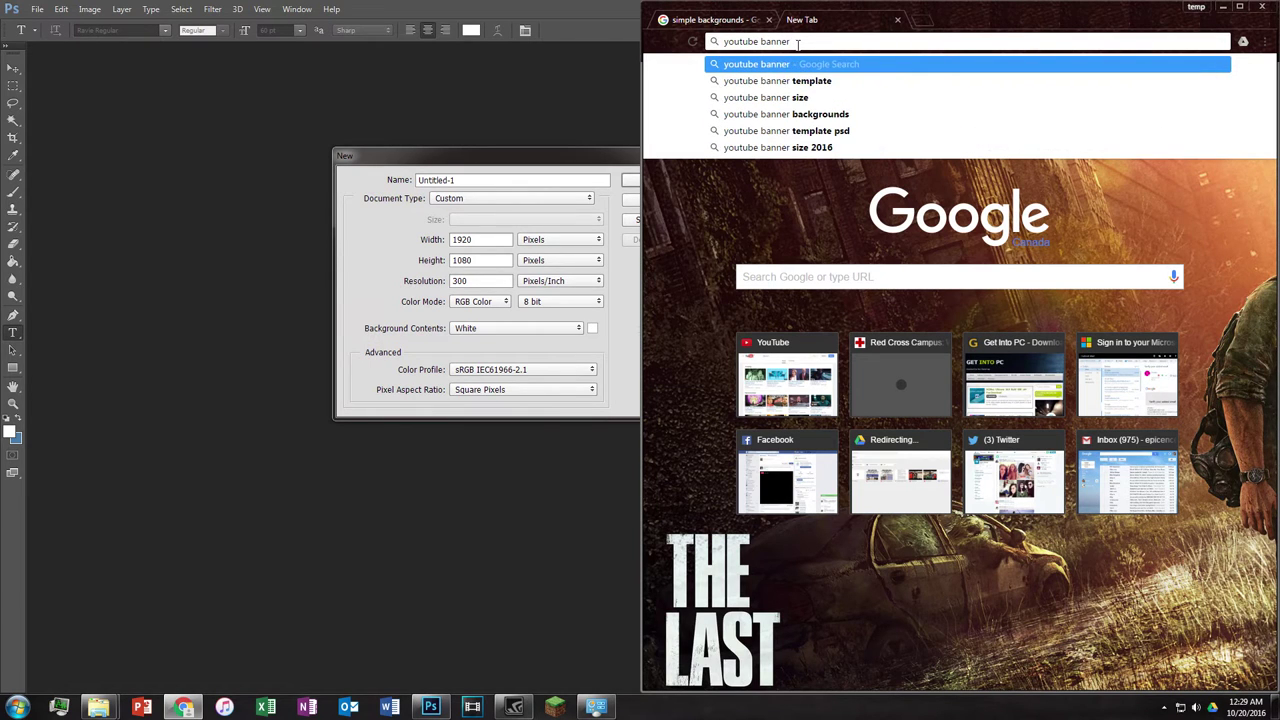
type("template")
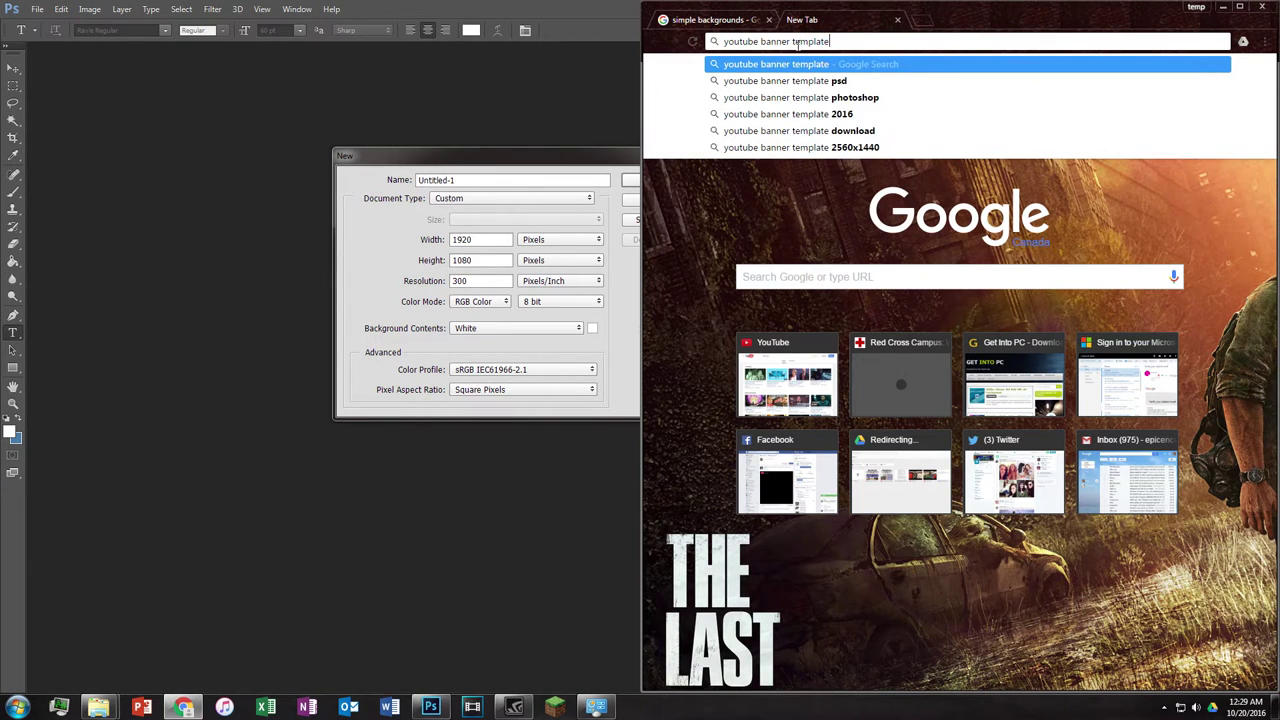
key("Return")
left_click(780, 112)
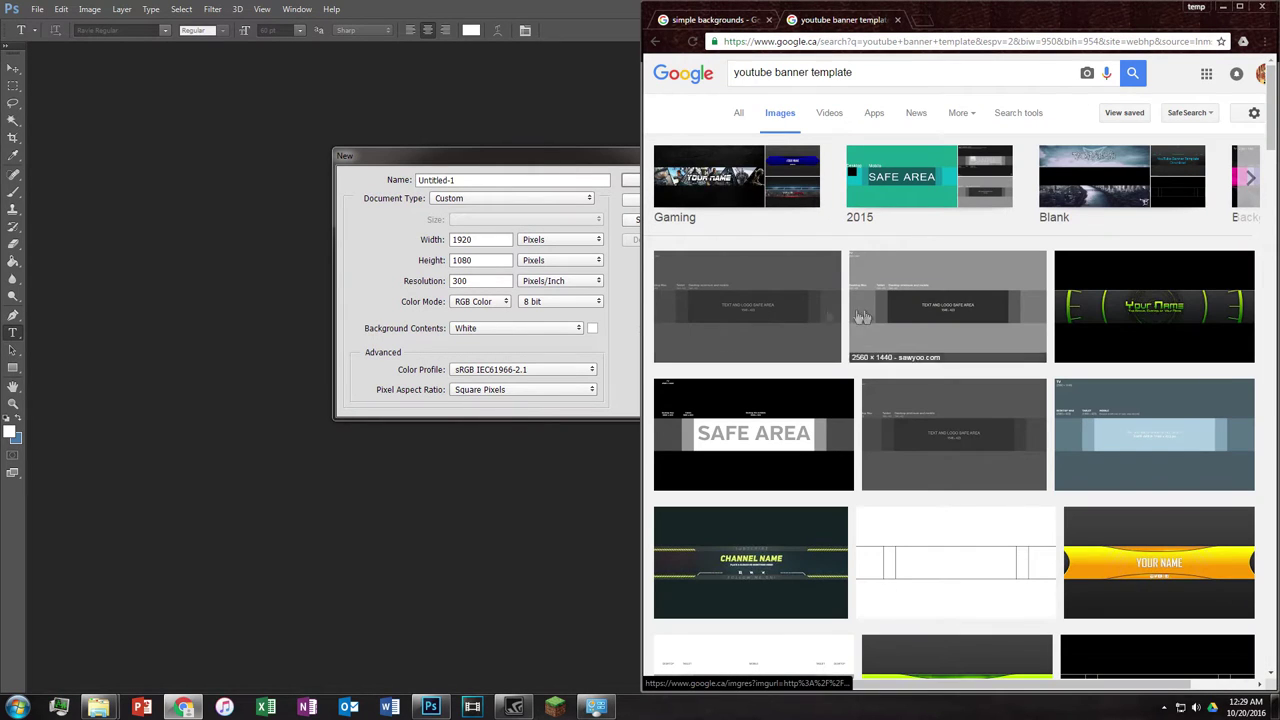
Step: Preview the first result, a 2560 × 1440 channel banner template
left_click_drag(501, 168, 387, 187)
left_click(184, 707)
left_click(776, 304)
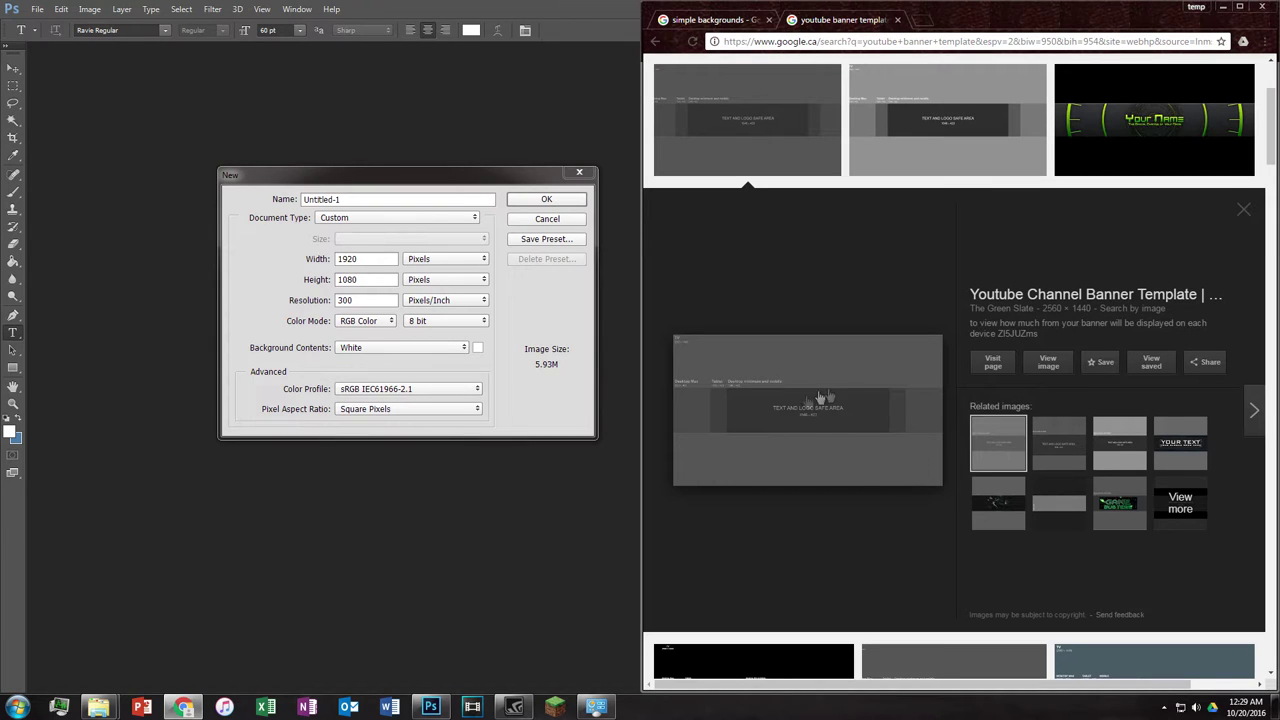
Step: View the YouTube channel's current banner via Creator Studio, then close it and the template search tab
left_click(935, 20)
type("yout")
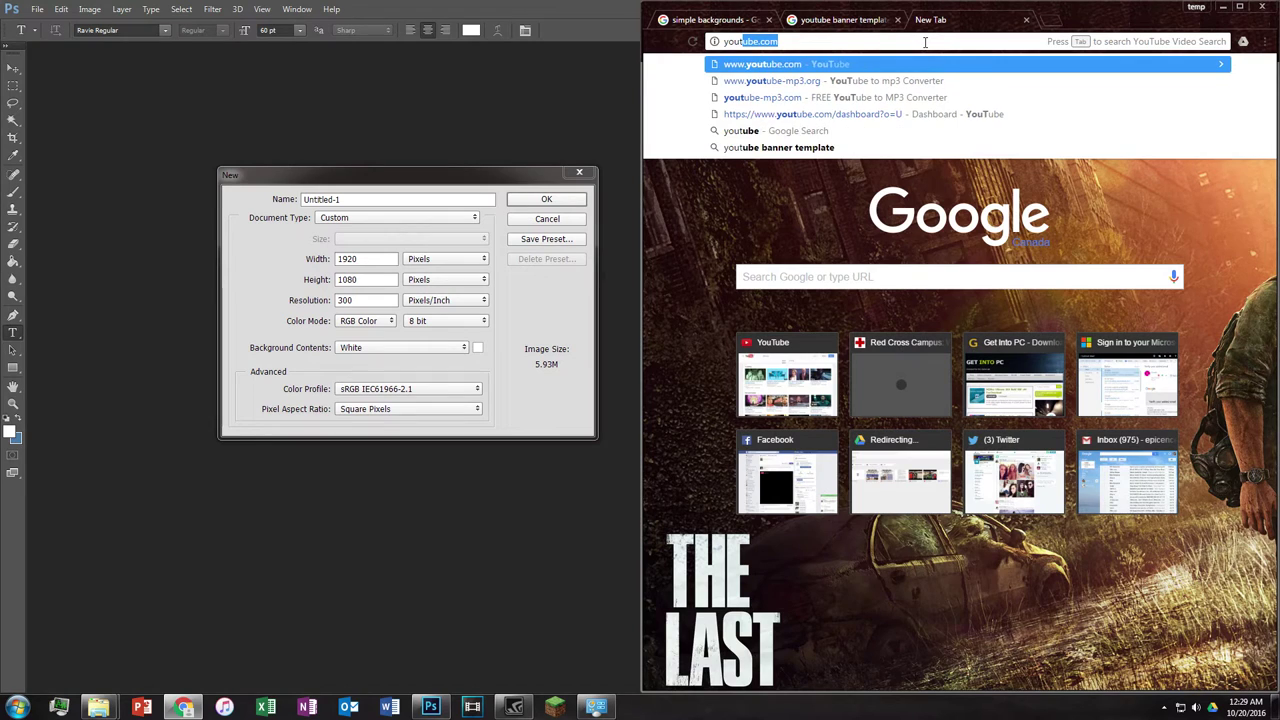
key("Return")
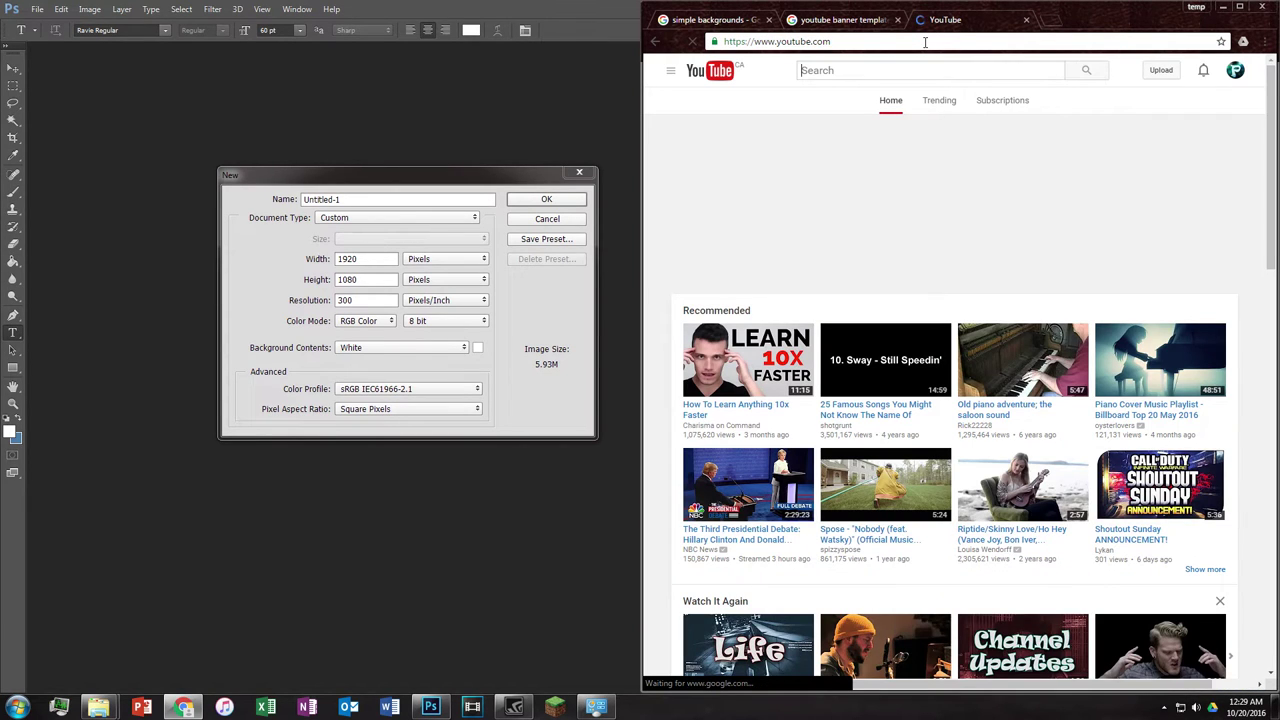
left_click(1235, 70)
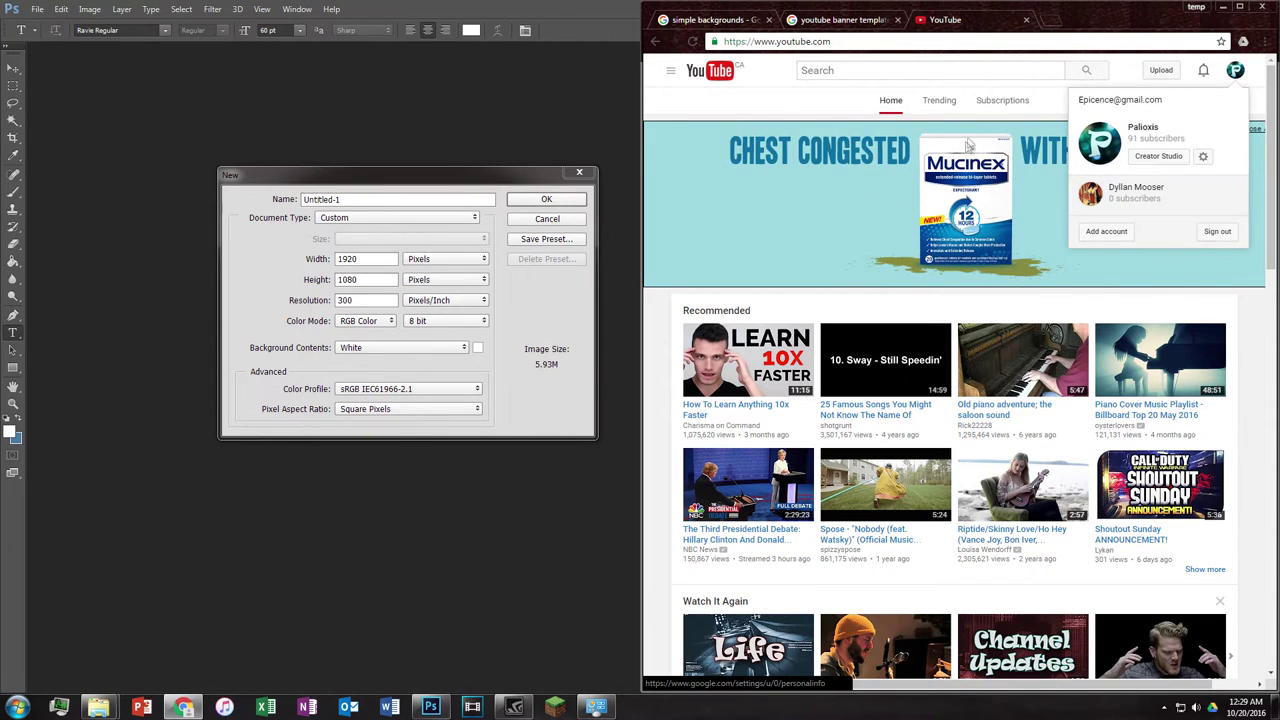
left_click(1160, 158)
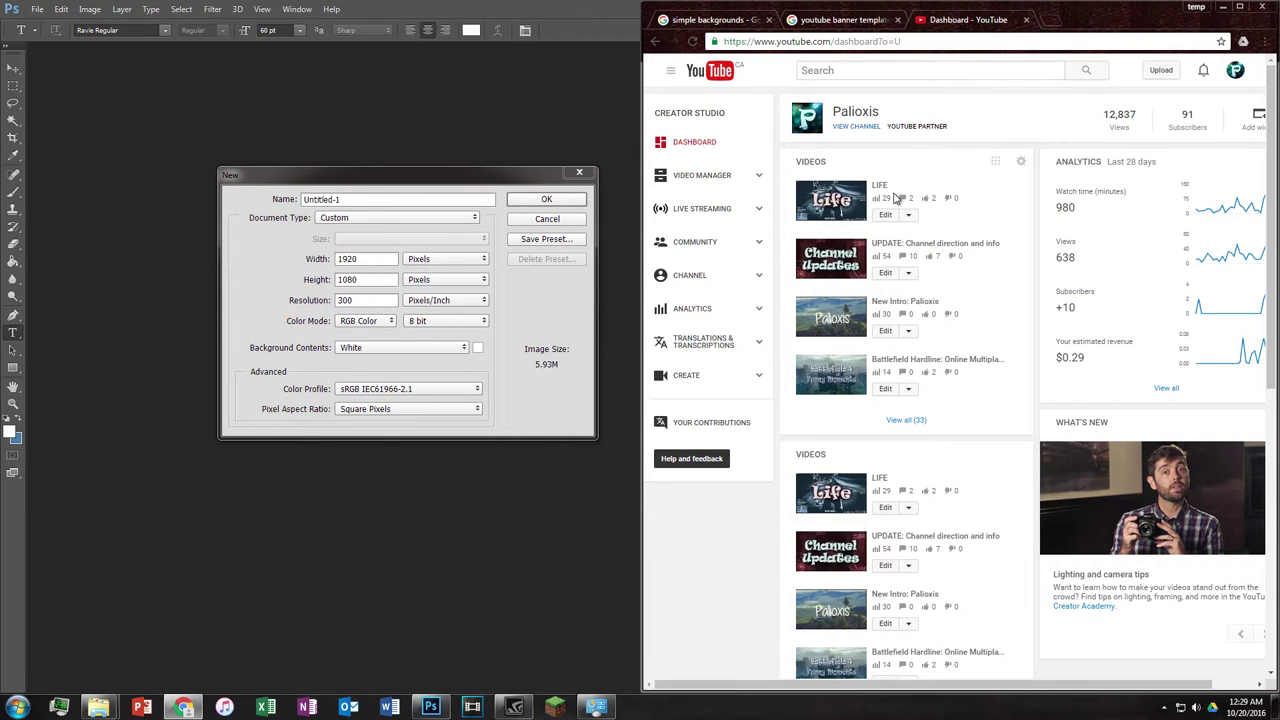
left_click(866, 127)
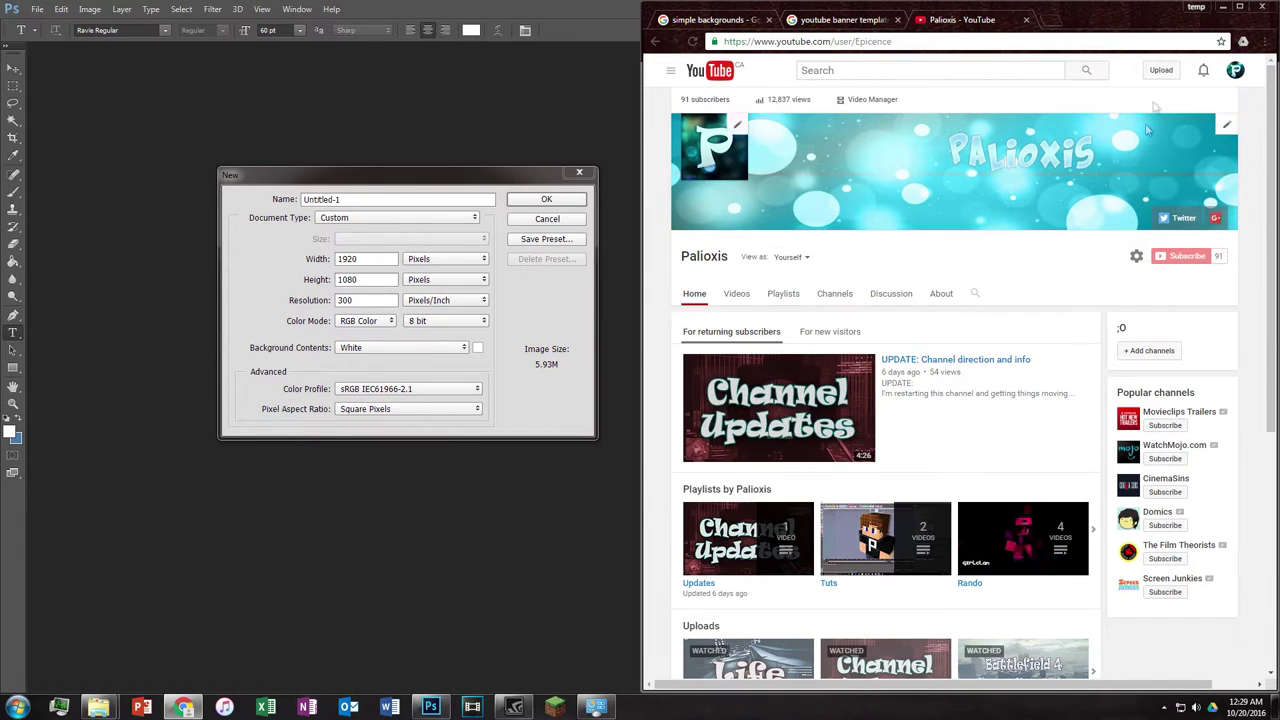
left_click(1027, 20)
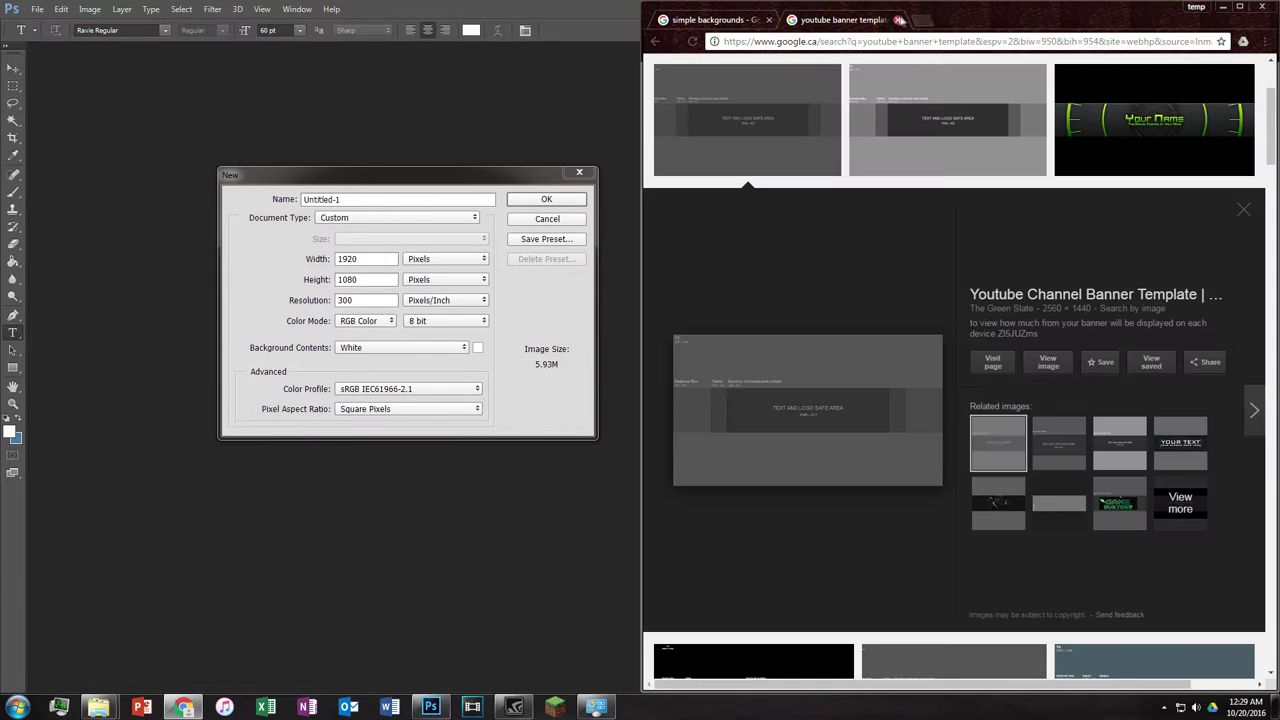
left_click(897, 20)
Step: Name the 1920 × 1080, 300 ppi document 'Whateveryouwant1' and create it
left_click(505, 200)
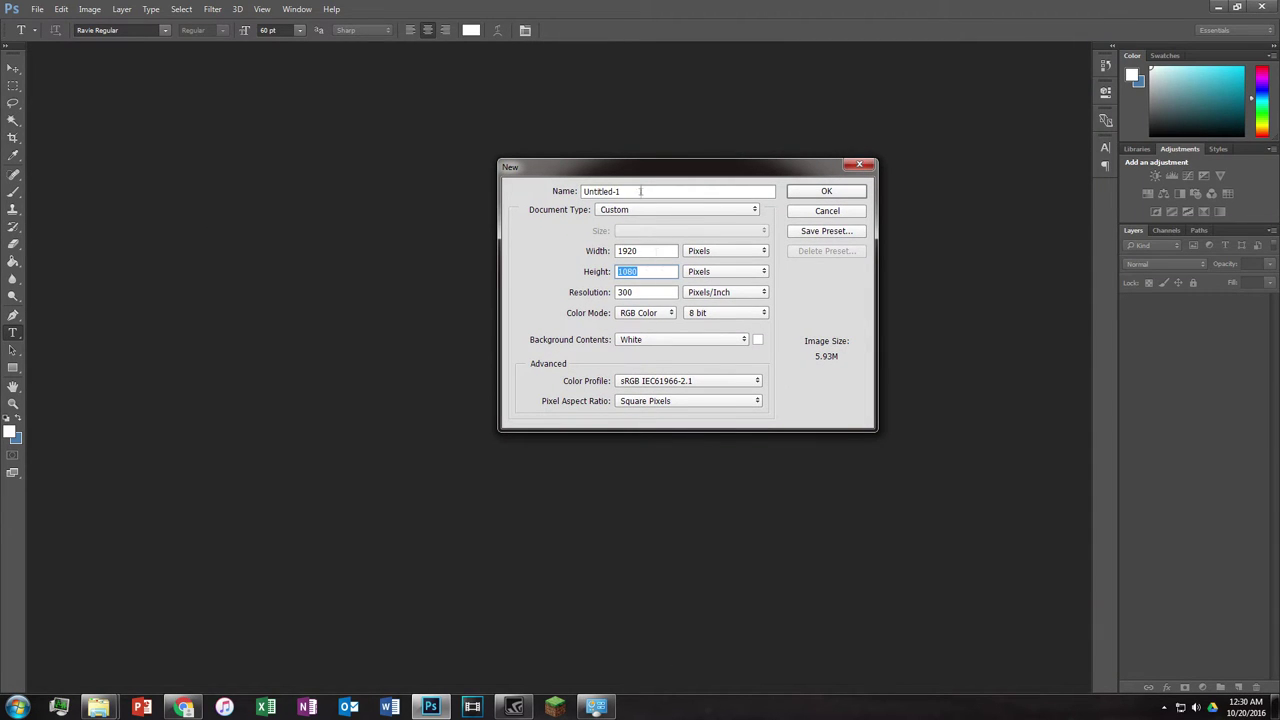
left_click_drag(645, 192, 534, 190)
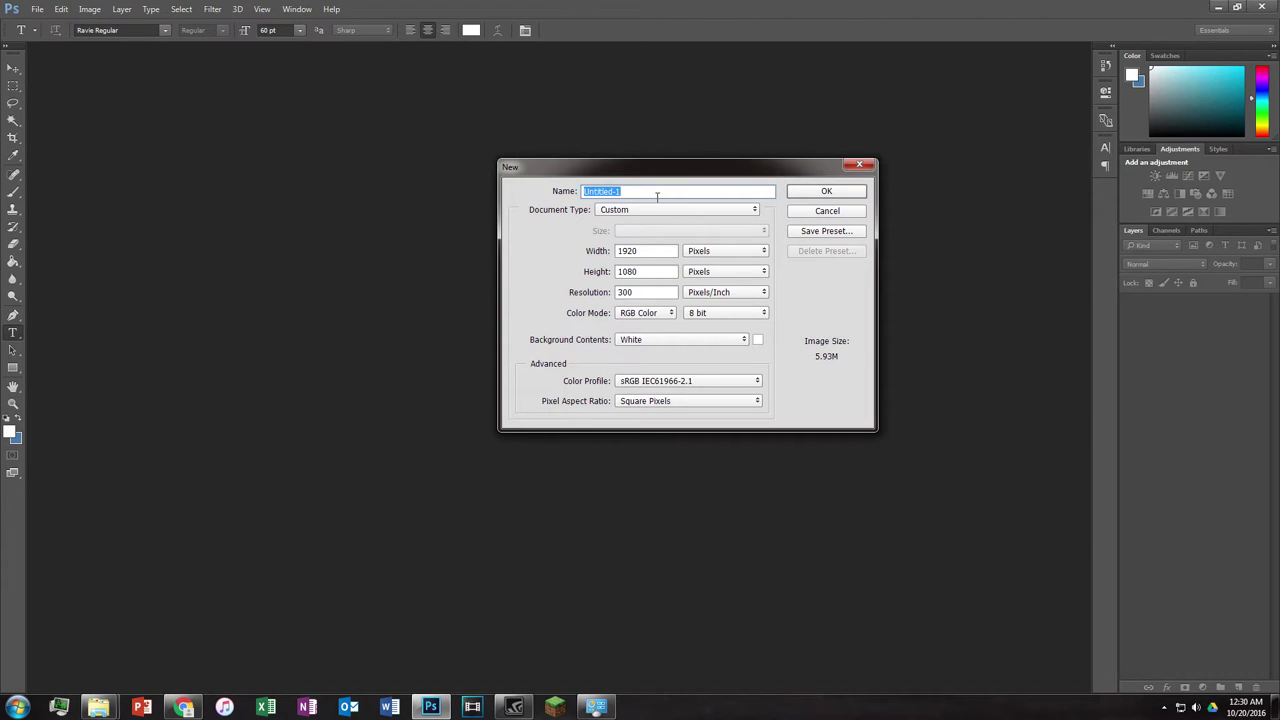
type("Whateveryouwant")
left_click(827, 192)
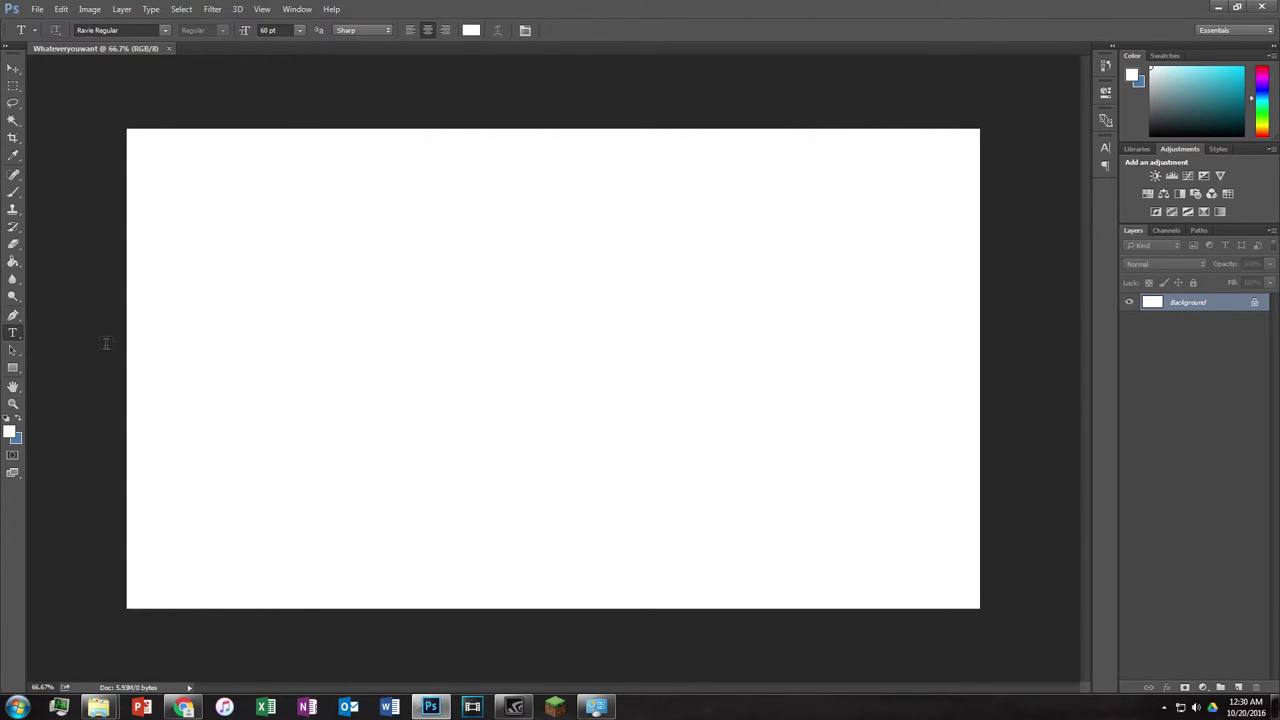
left_click(13, 67)
left_click(549, 323)
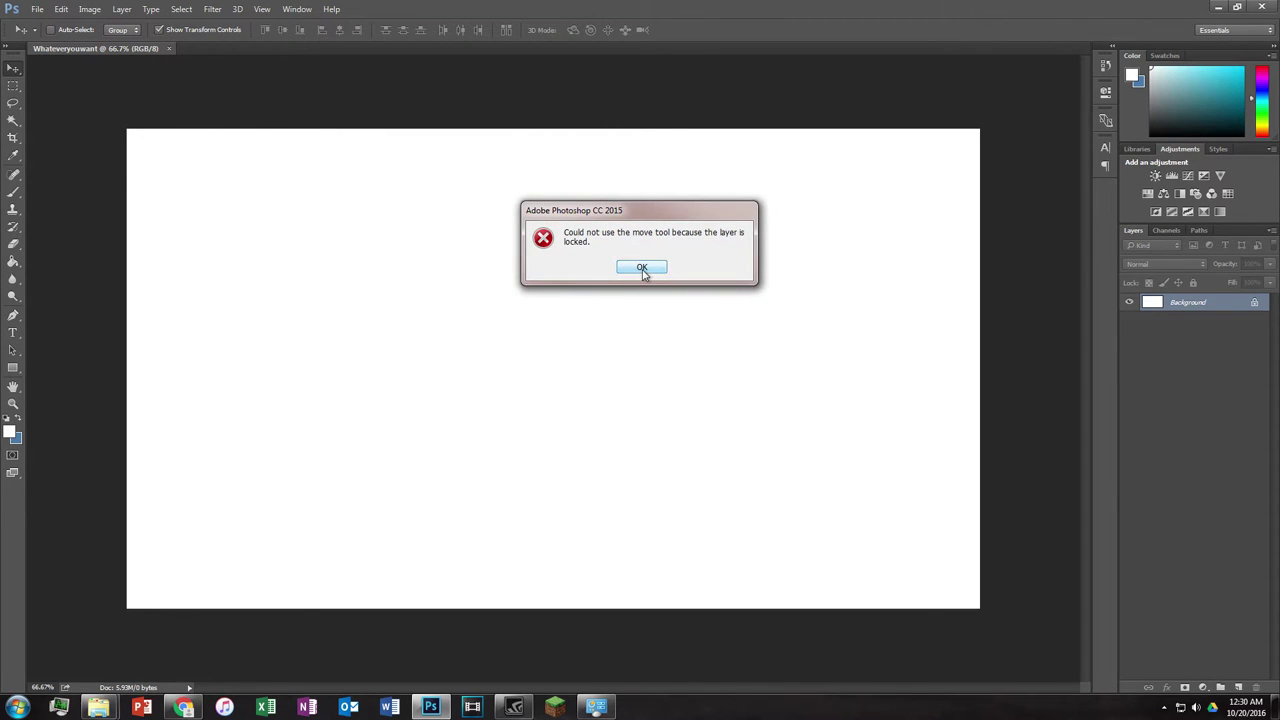
left_click(642, 269)
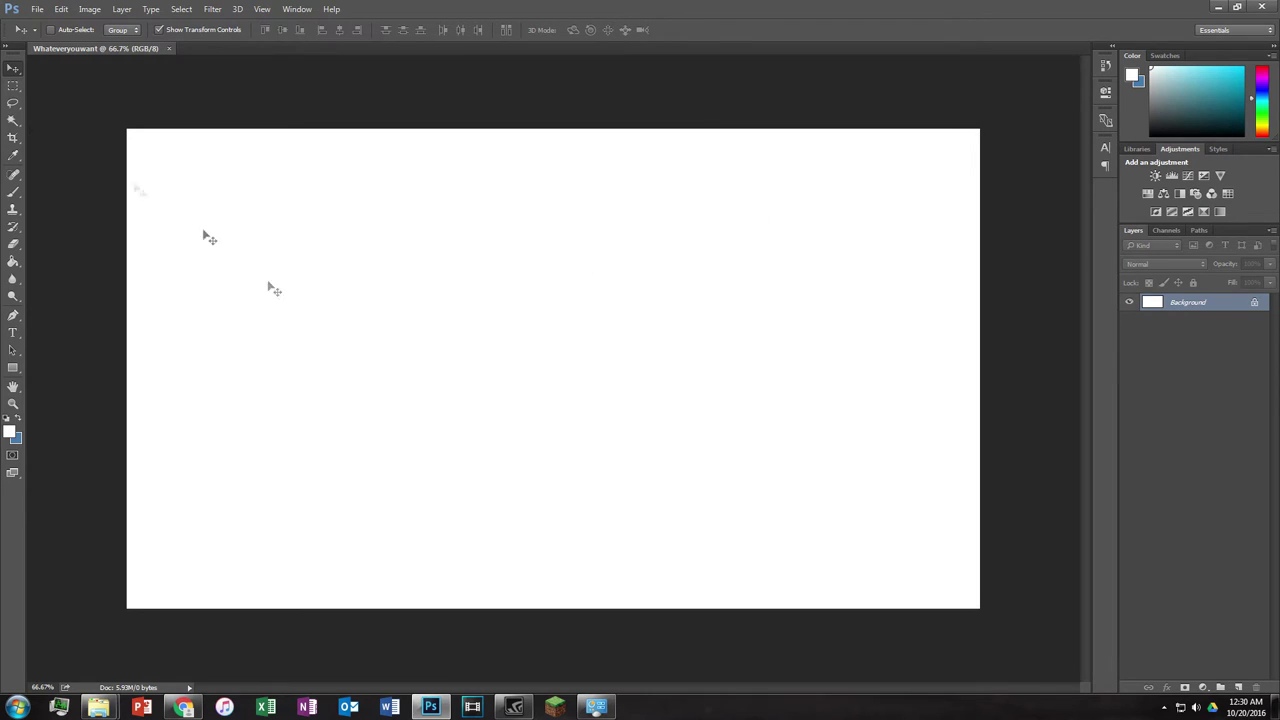
left_click(12, 88)
left_click_drag(192, 206, 691, 424)
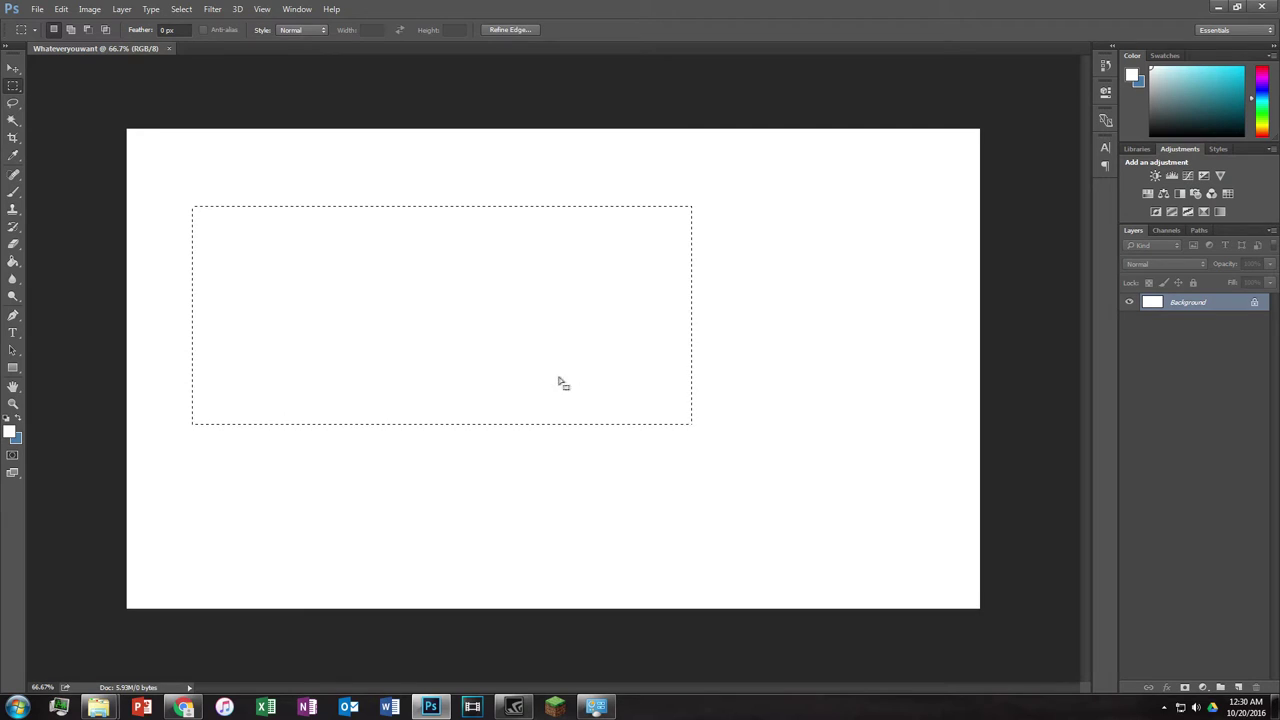
left_click(14, 104)
mouse_move(278, 166)
left_mouse_down()
mouse_move(235, 281)
mouse_move(367, 245)
left_mouse_up()
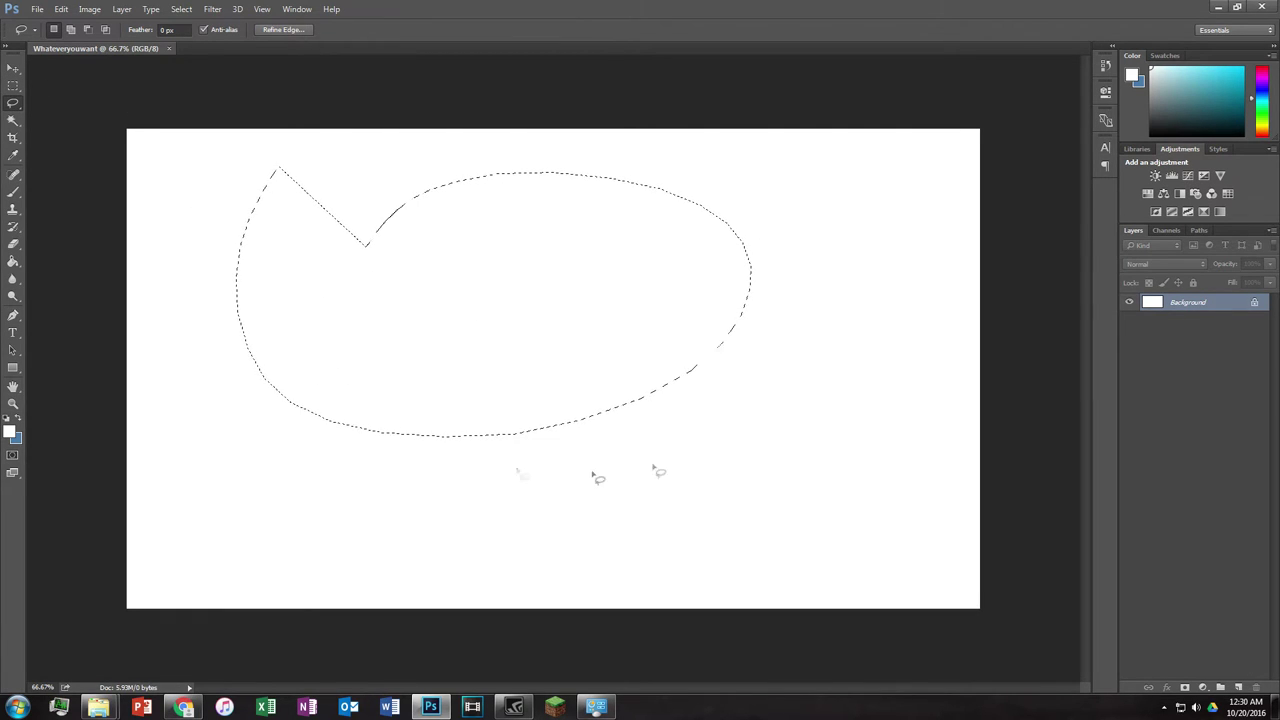
left_click(14, 70)
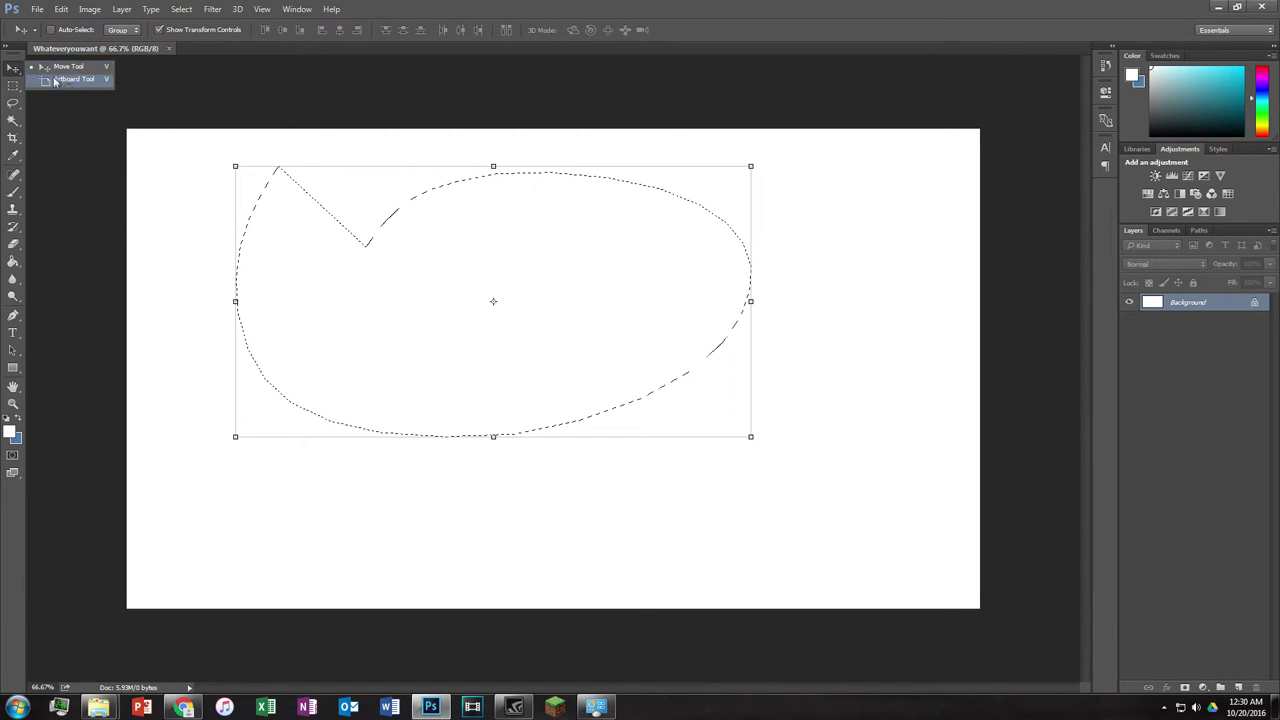
left_click(64, 72)
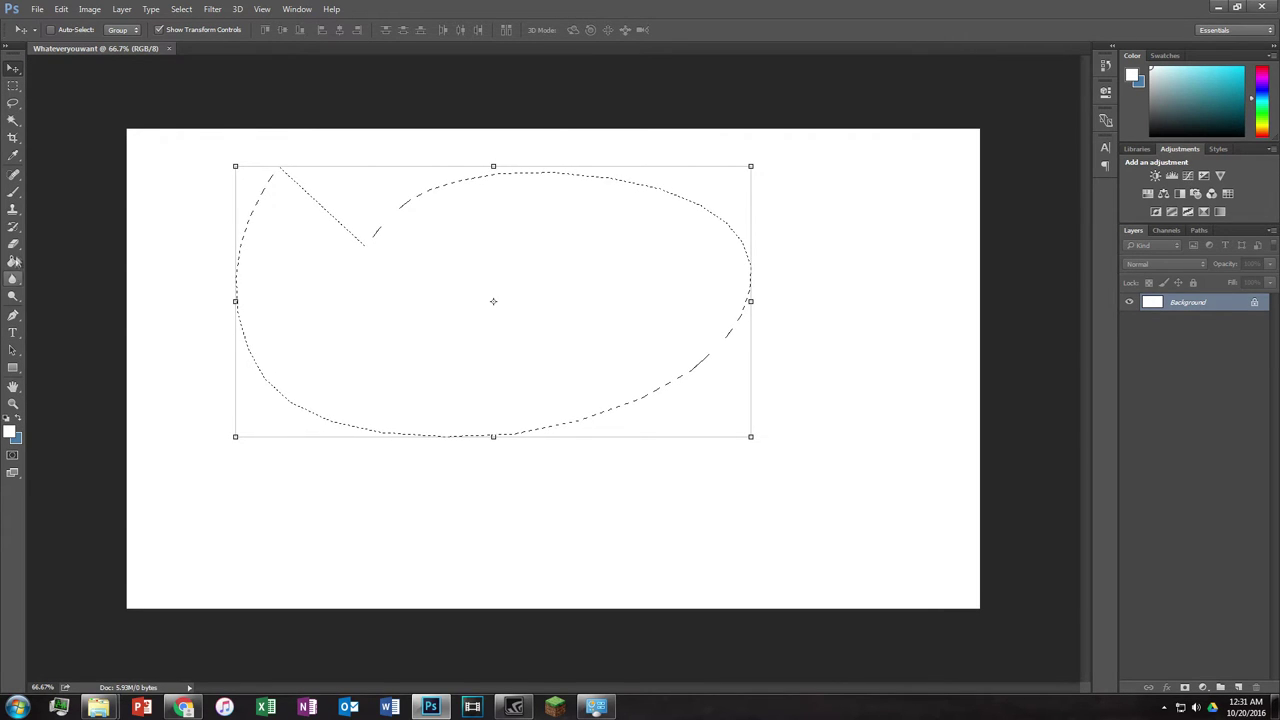
left_click(13, 120)
left_click(211, 174)
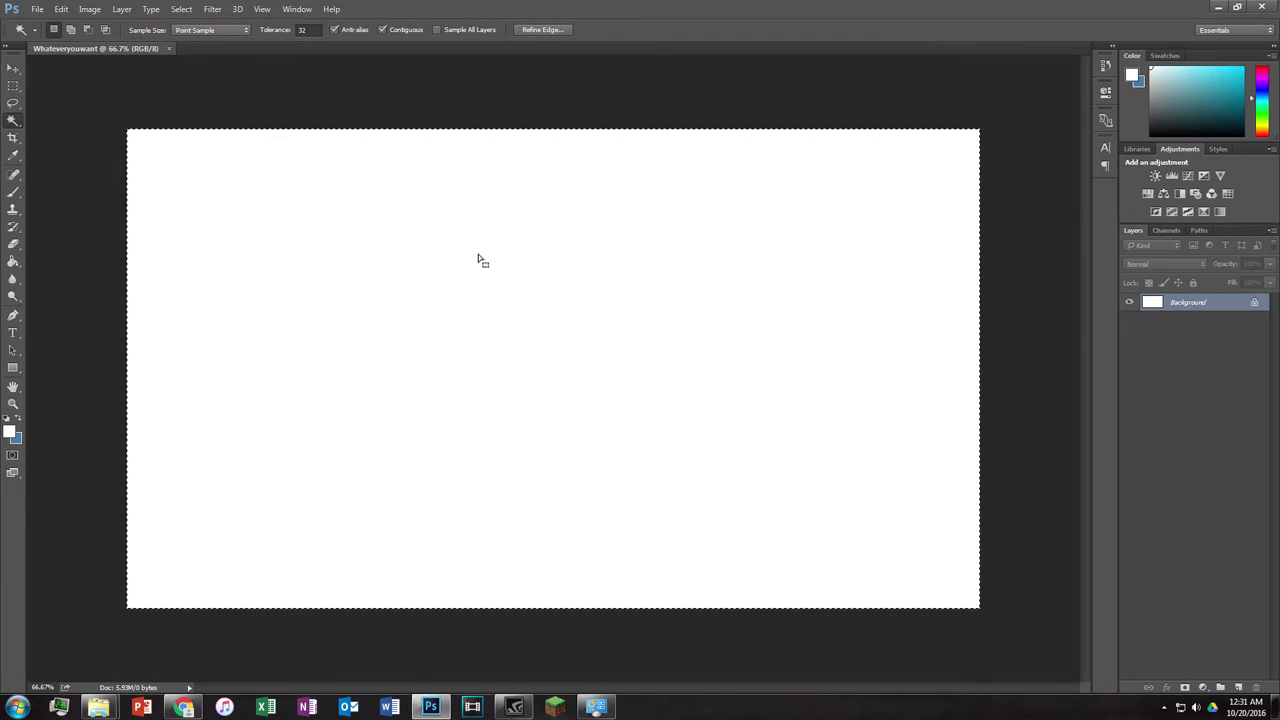
left_click(12, 88)
key("ctrl+d")
left_click(13, 131)
left_click(13, 120)
left_click(13, 140)
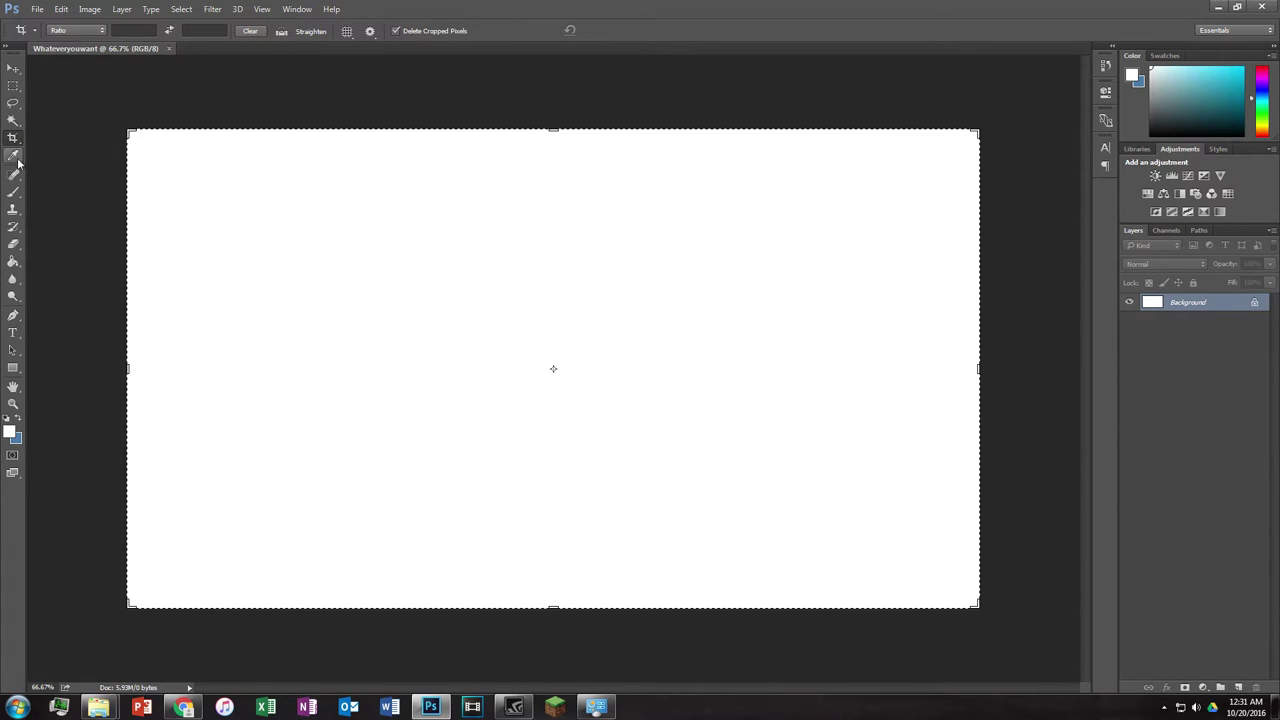
left_click(15, 157)
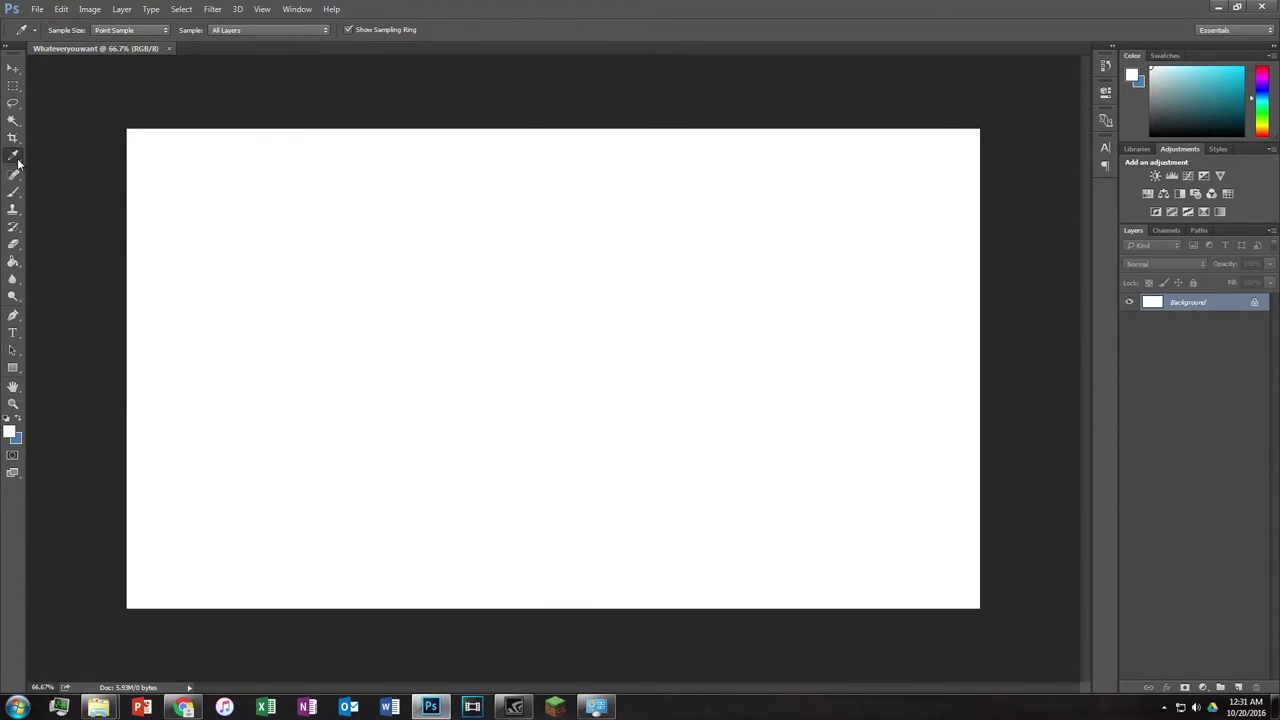
left_click(1033, 289)
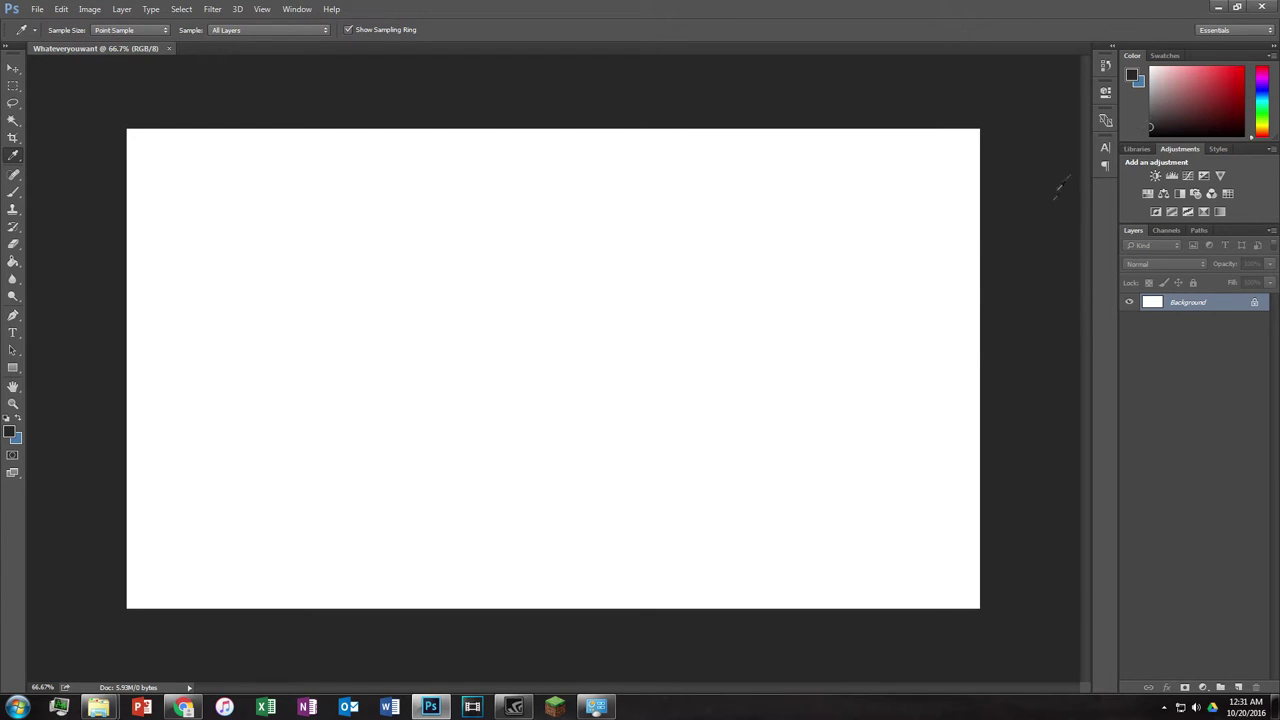
left_click(13, 261)
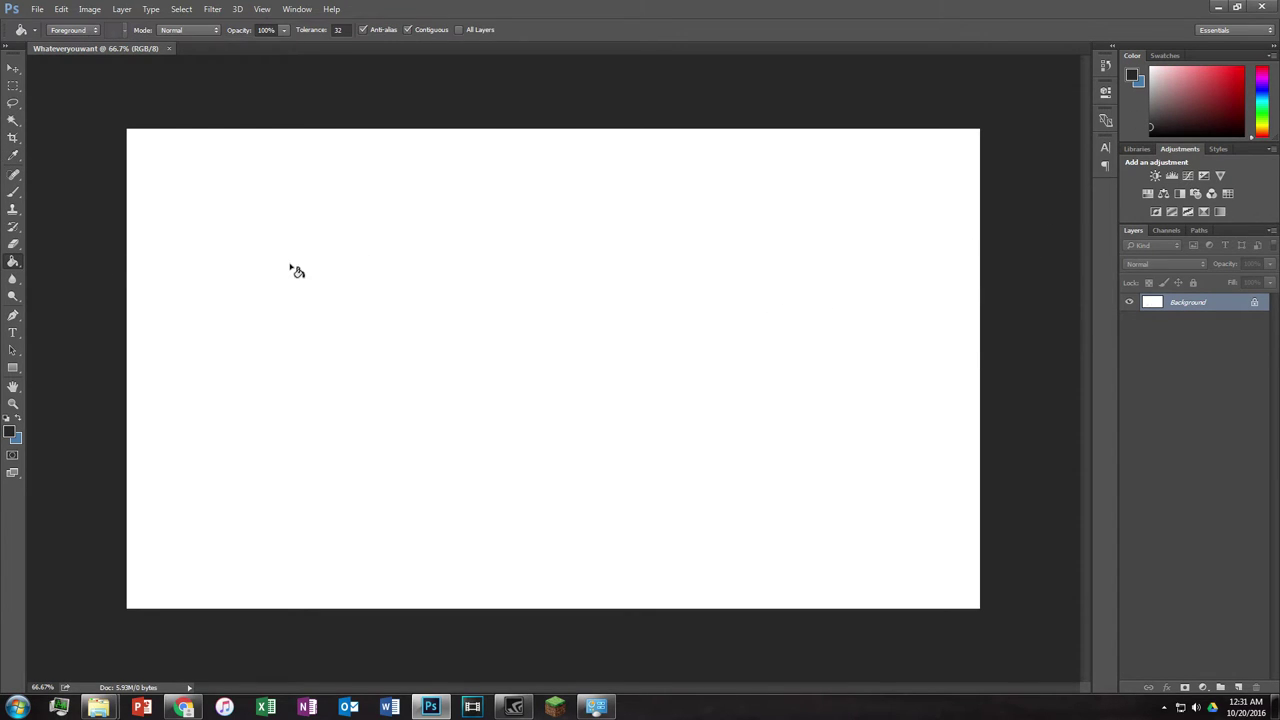
left_click(305, 290)
key("ctrl+z")
left_click(14, 192)
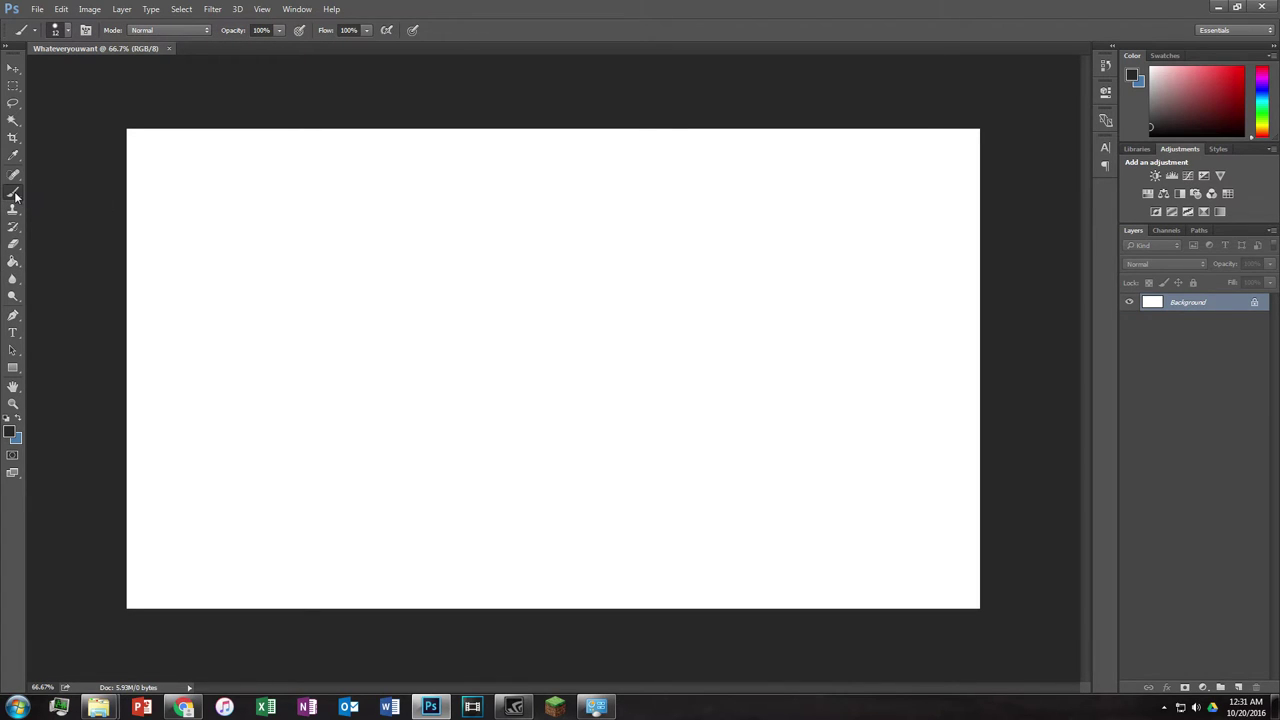
right_click(16, 197)
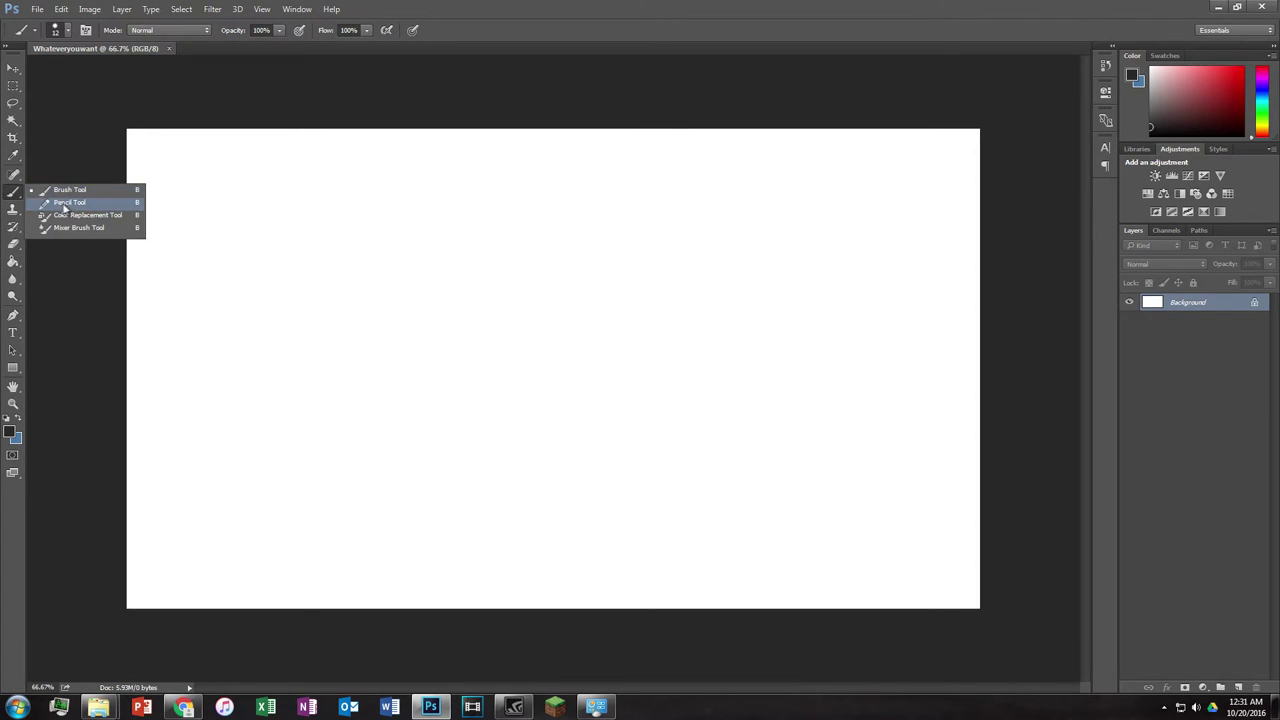
left_click(68, 189)
mouse_move(210, 184)
left_mouse_down()
mouse_move(395, 302)
mouse_move(617, 406)
mouse_move(636, 310)
mouse_move(380, 469)
mouse_move(580, 363)
mouse_move(314, 292)
mouse_move(498, 263)
left_mouse_up()
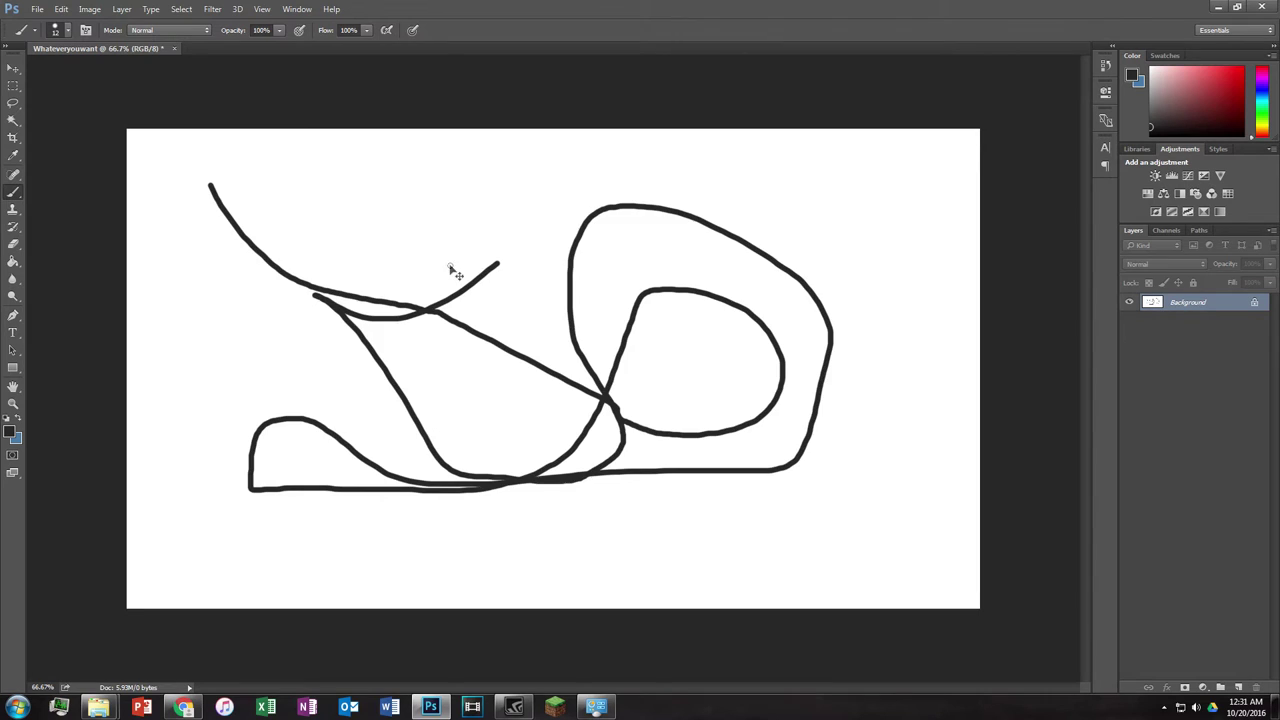
key("ctrl+z")
right_click(13, 192)
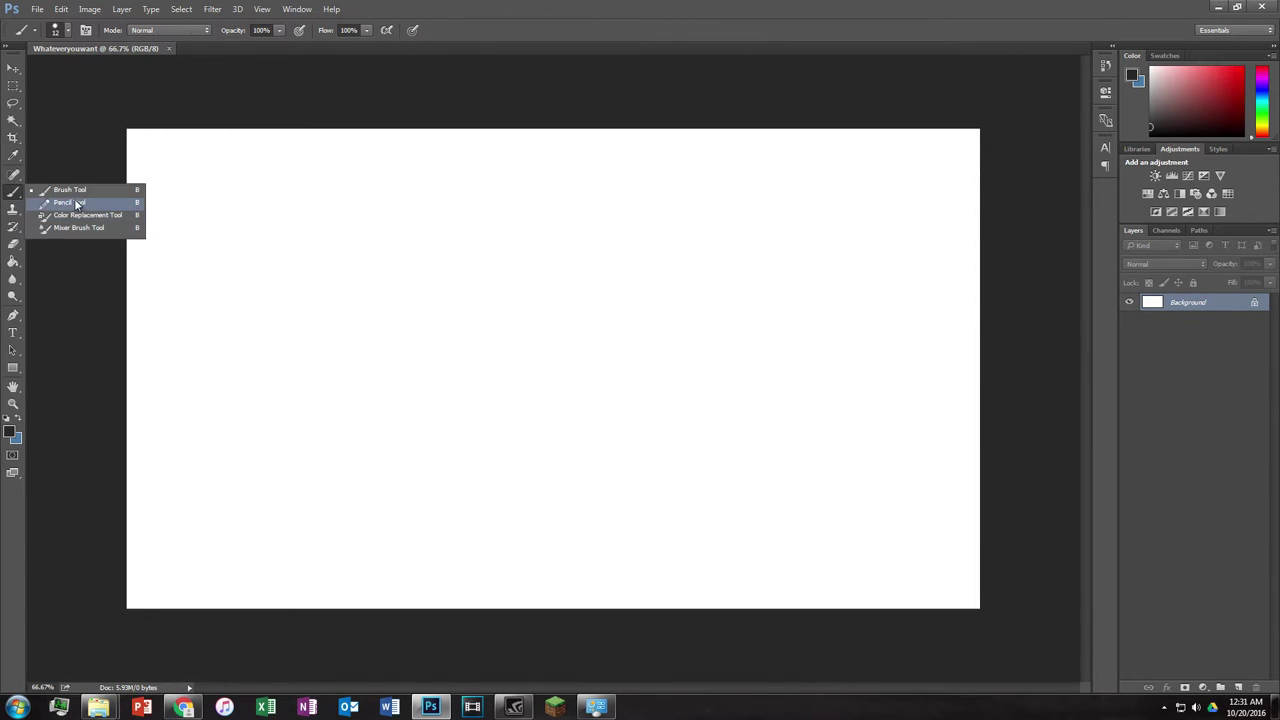
left_click(75, 203)
mouse_move(345, 245)
left_mouse_down()
mouse_move(443, 335)
mouse_move(602, 313)
mouse_move(579, 268)
left_mouse_up()
key("ctrl+z")
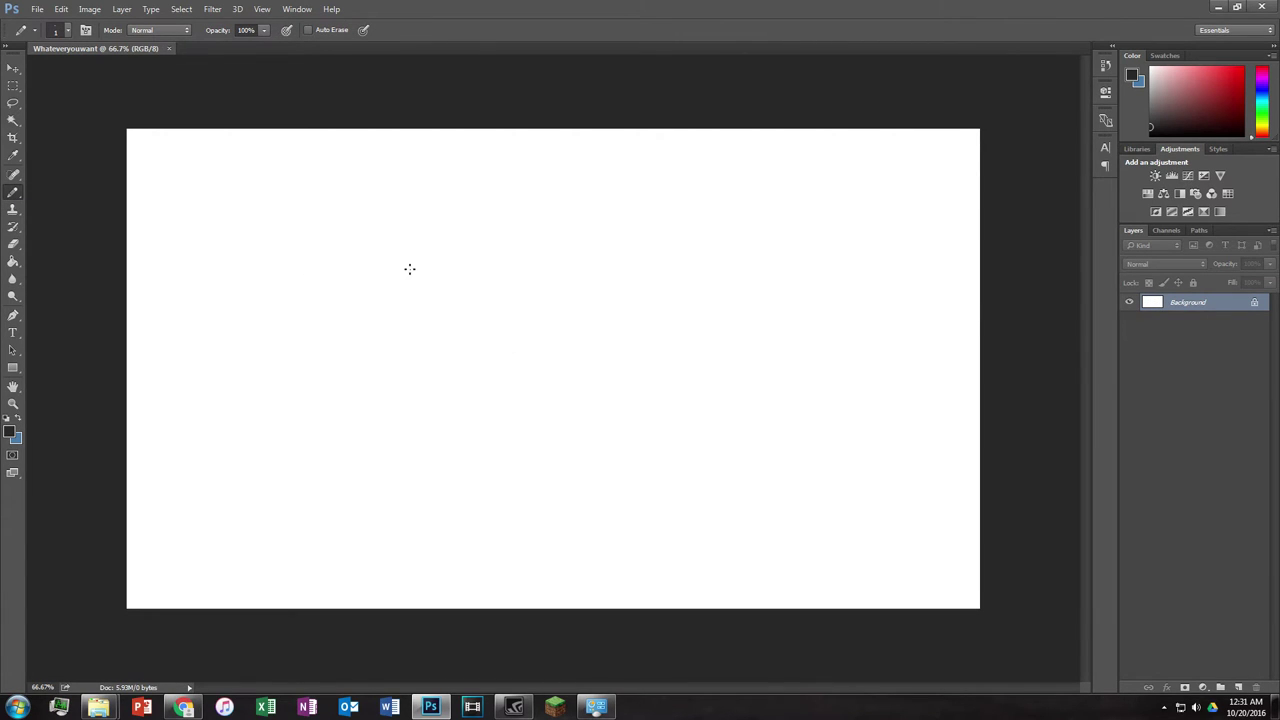
right_click(13, 193)
left_click(75, 188)
left_click(14, 228)
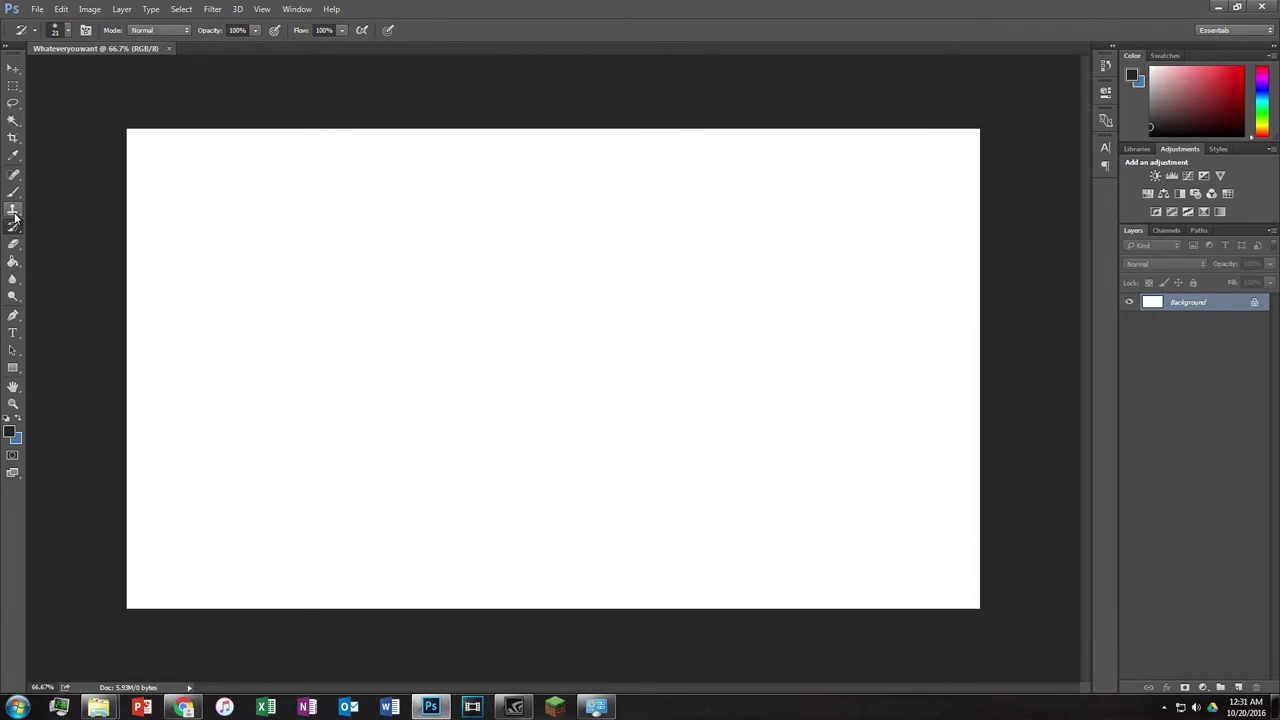
left_click(14, 212)
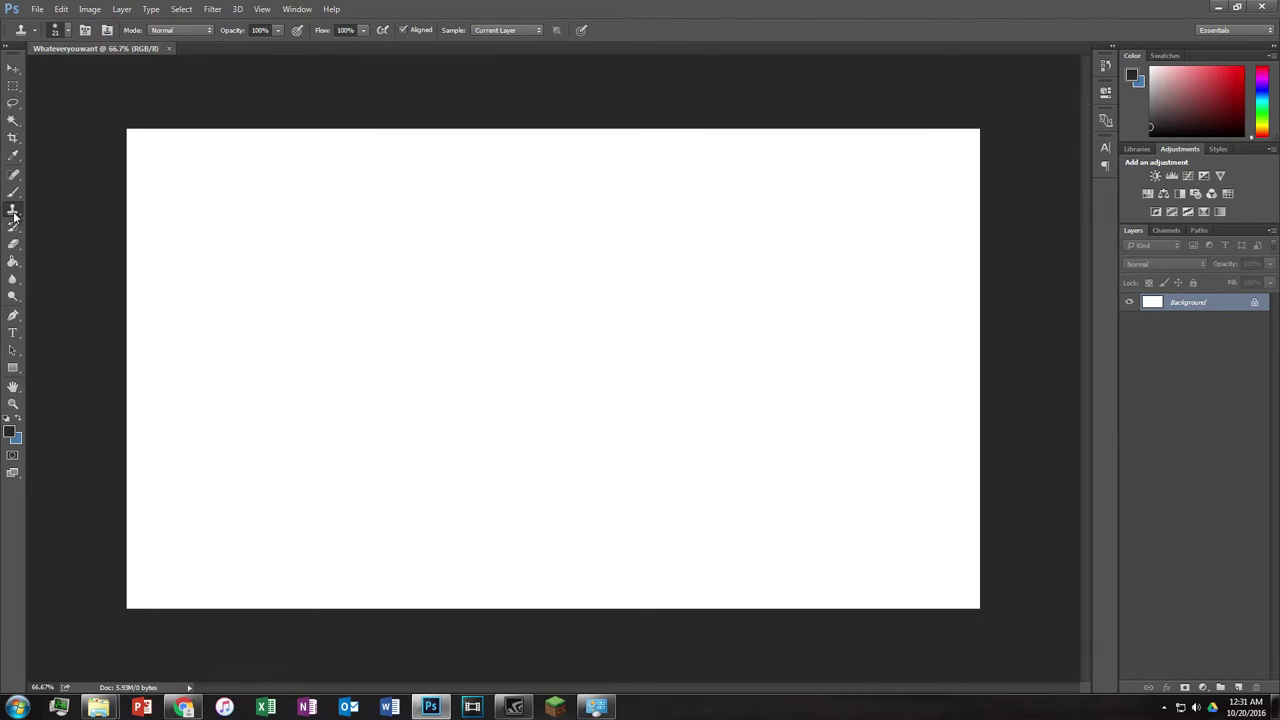
left_click(14, 212)
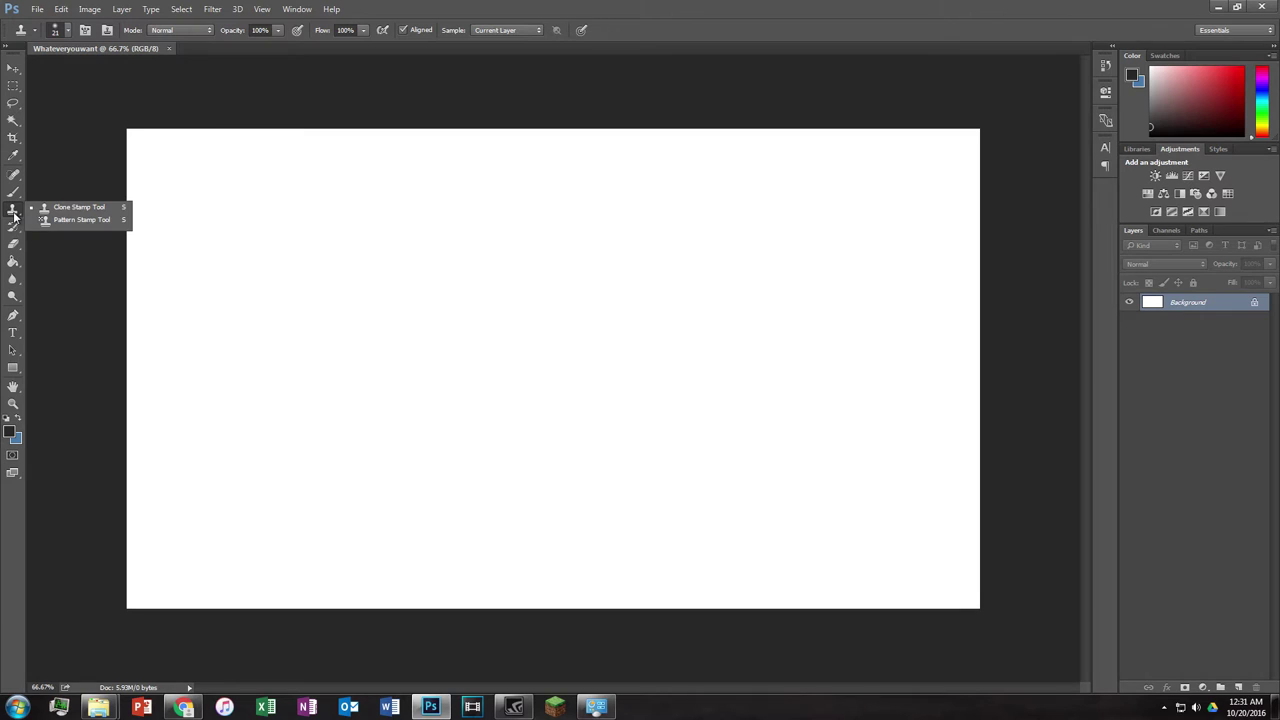
left_click(13, 247)
left_click(13, 250)
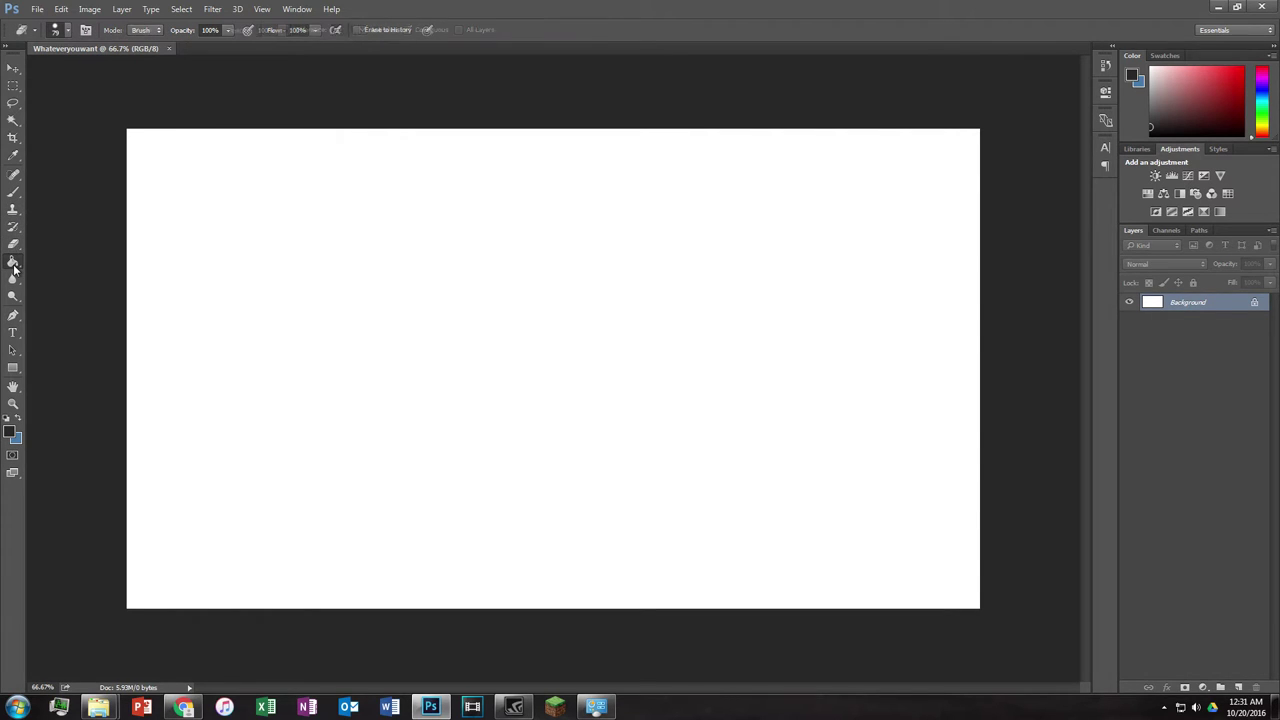
left_click(13, 261)
left_click(13, 243)
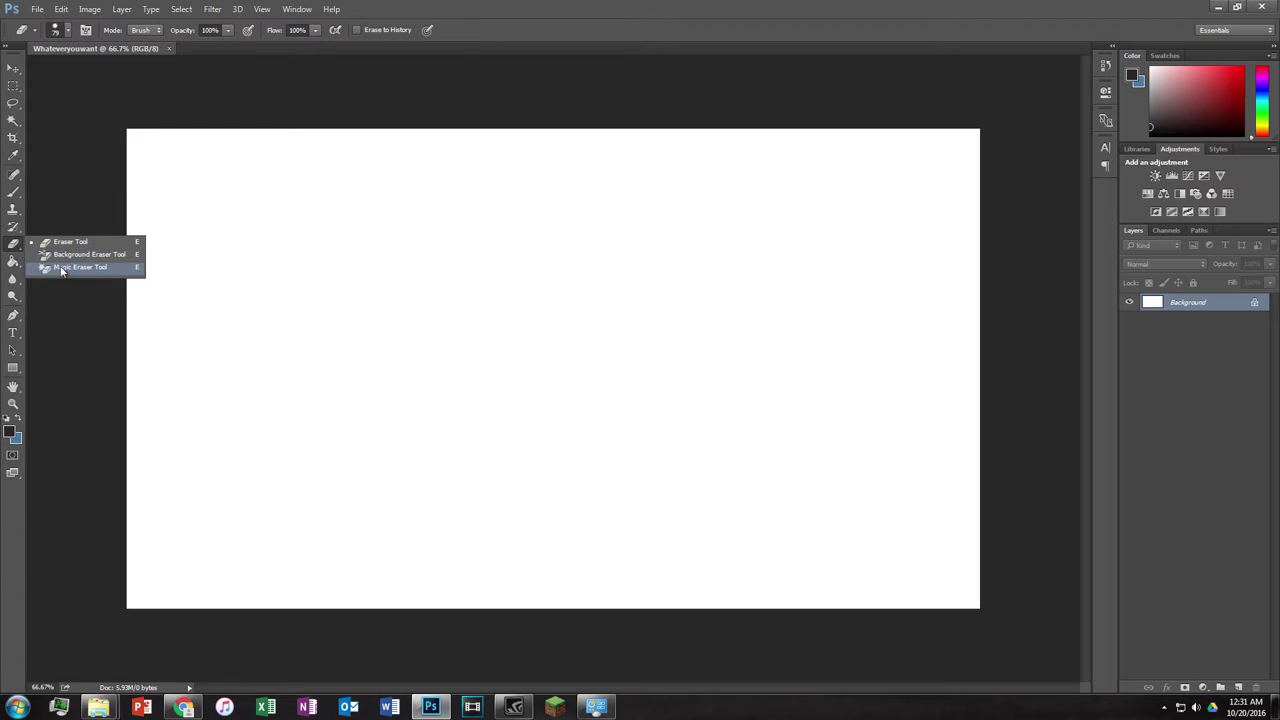
key("Escape")
left_click(12, 262)
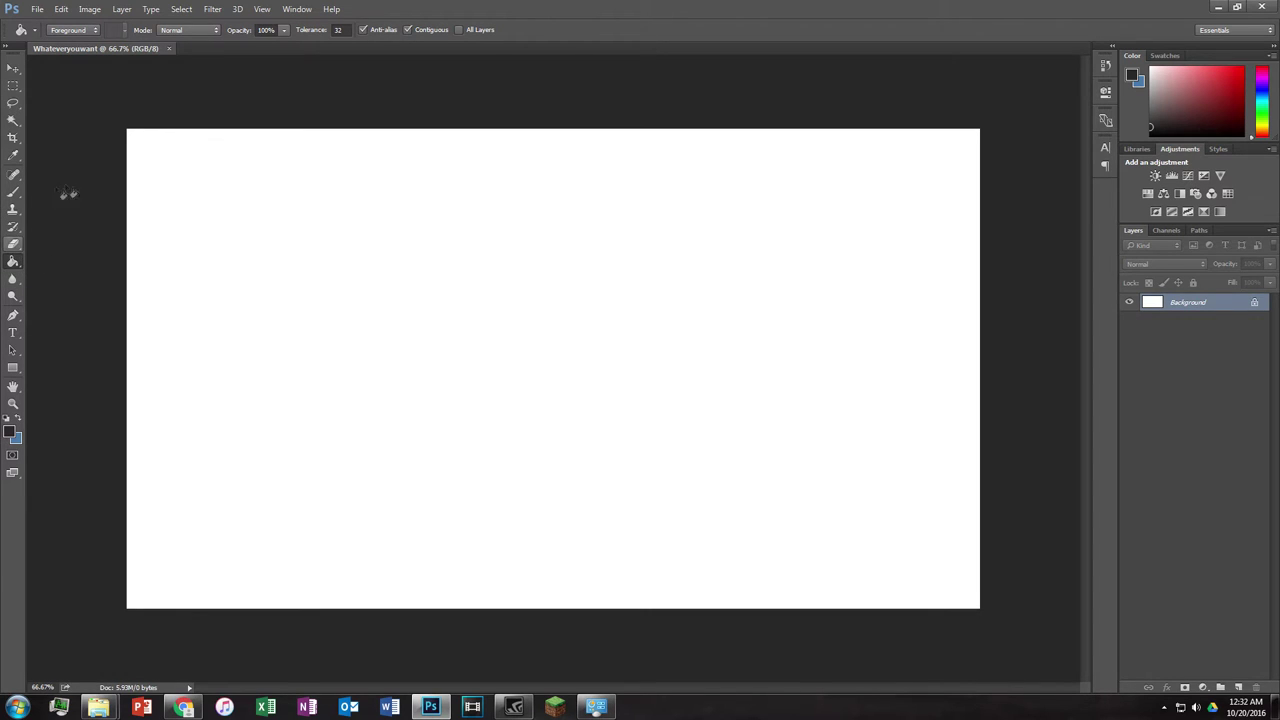
right_click(13, 259)
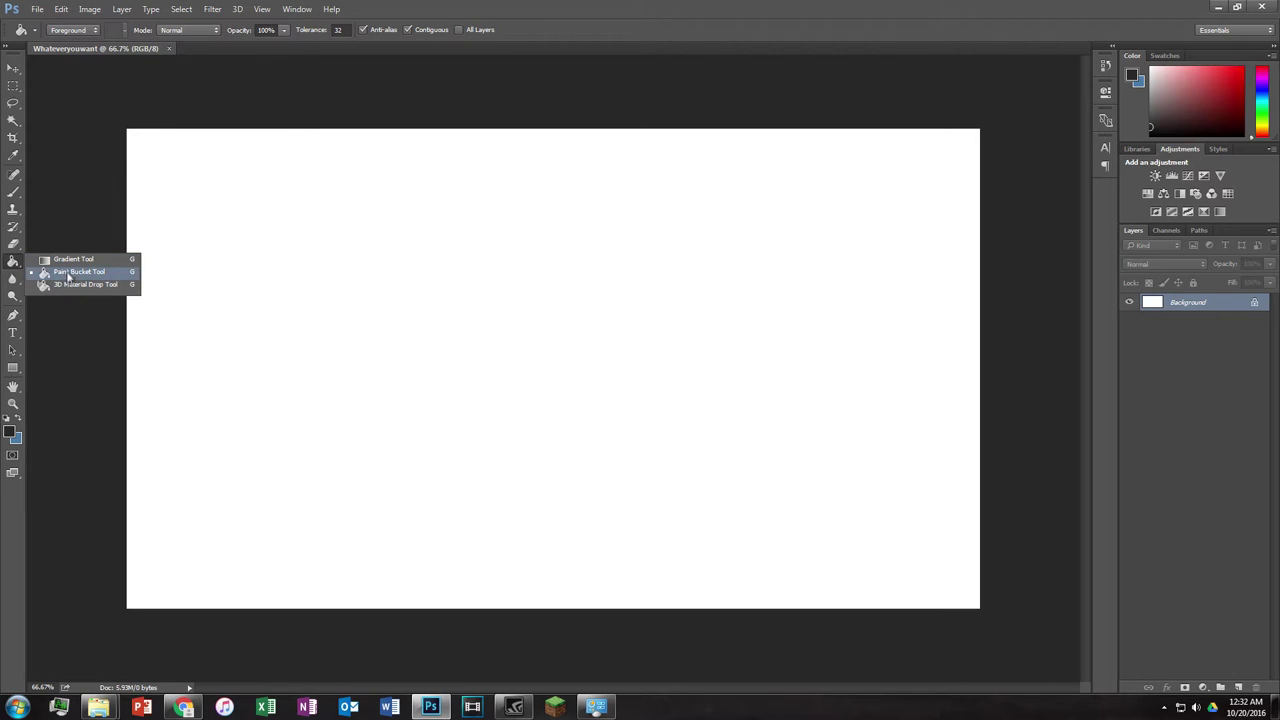
left_click(64, 259)
left_click(13, 280)
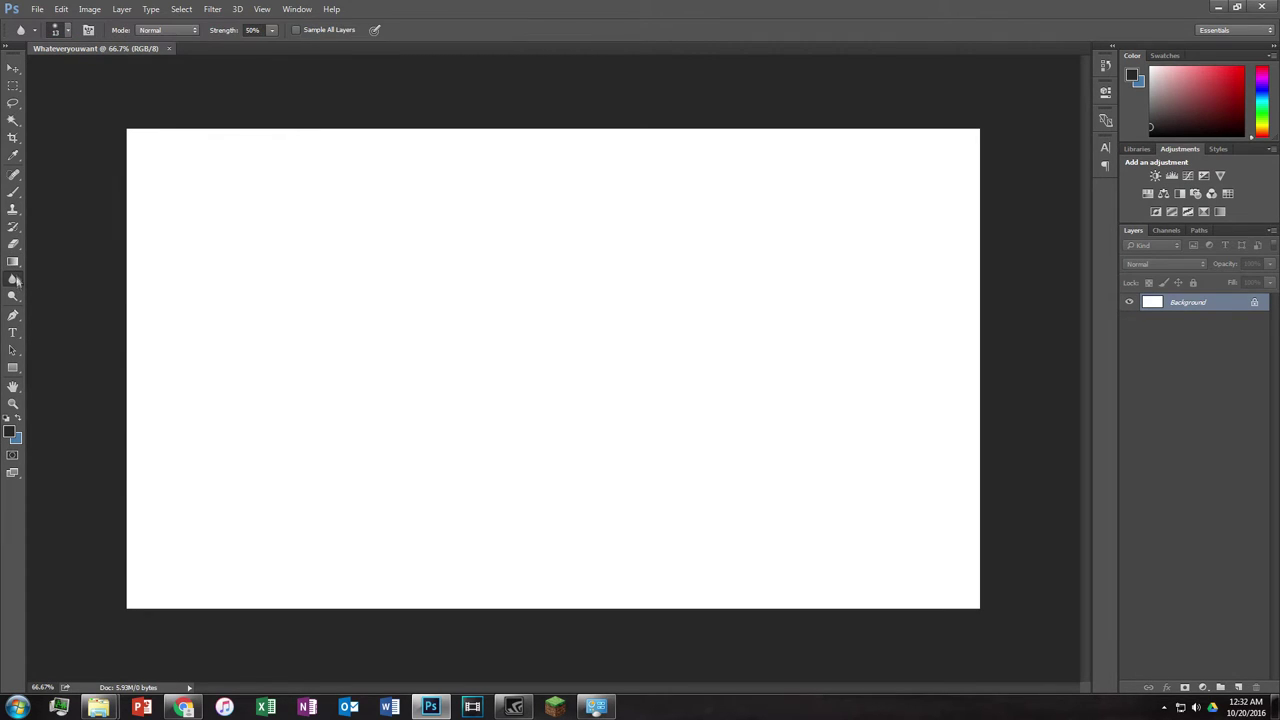
right_click(14, 283)
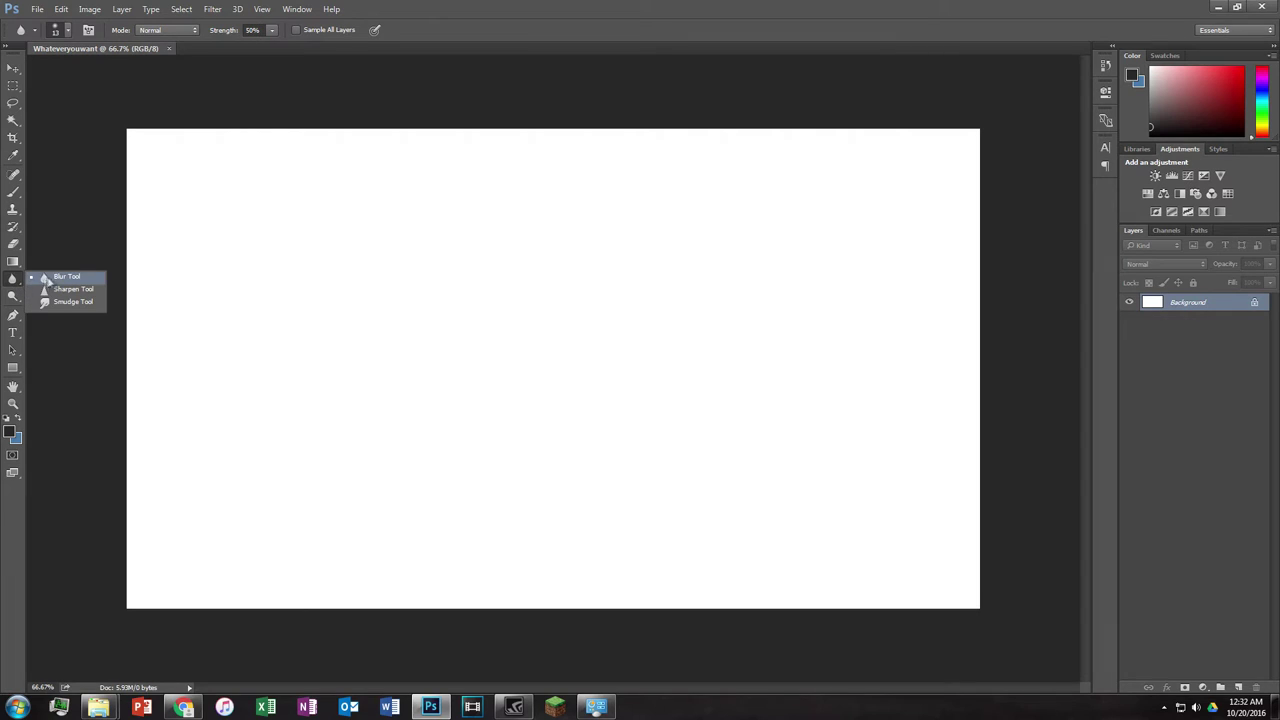
left_click(12, 283)
left_click(13, 298)
right_click(13, 298)
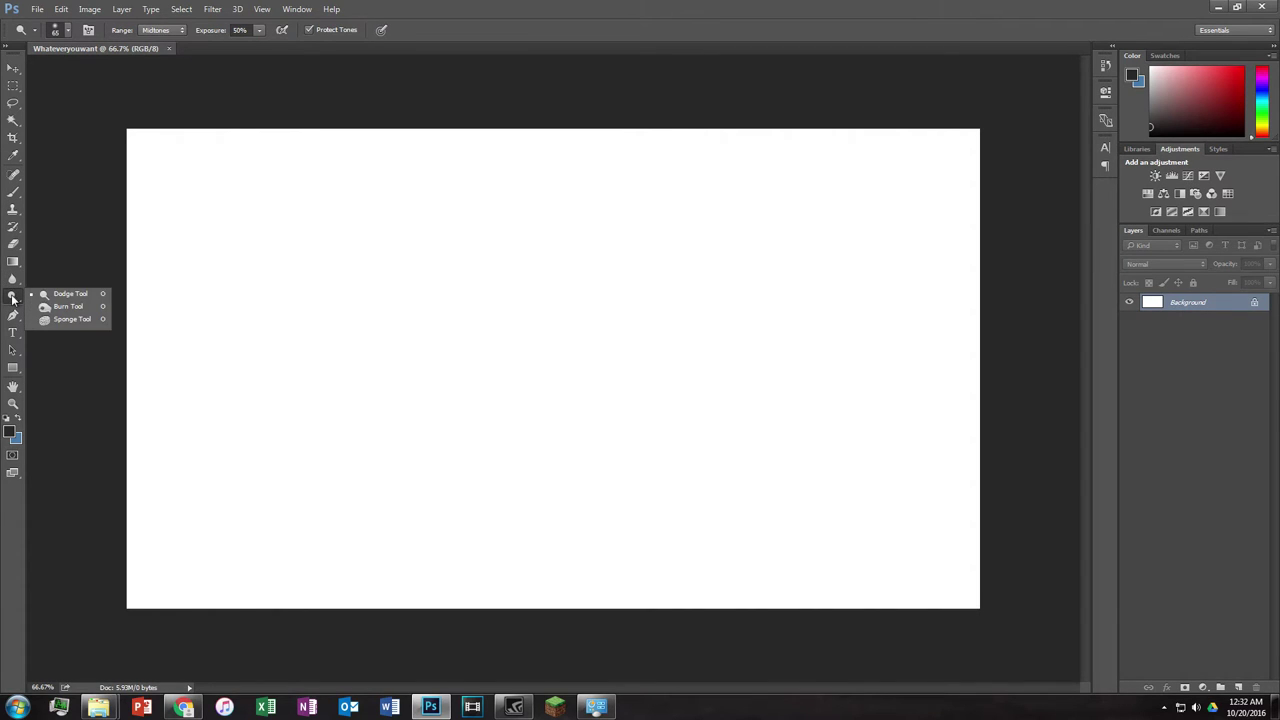
left_click(13, 315)
right_click(13, 315)
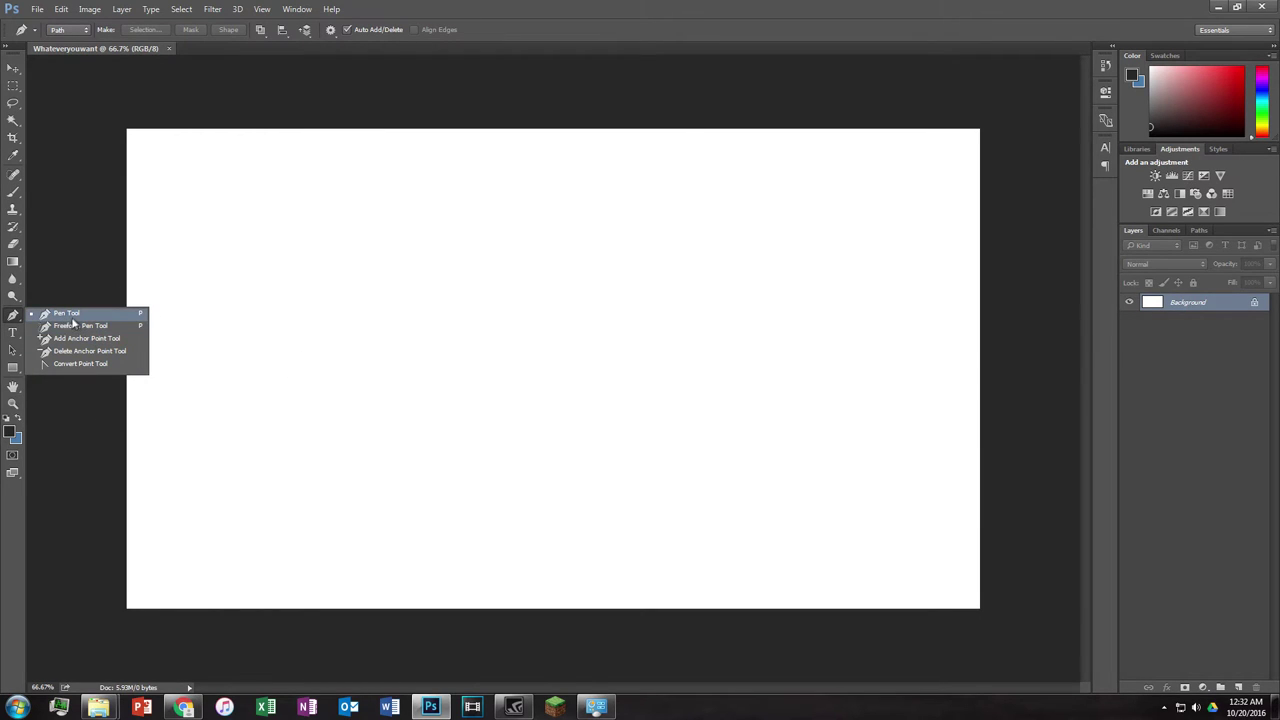
left_click(15, 318)
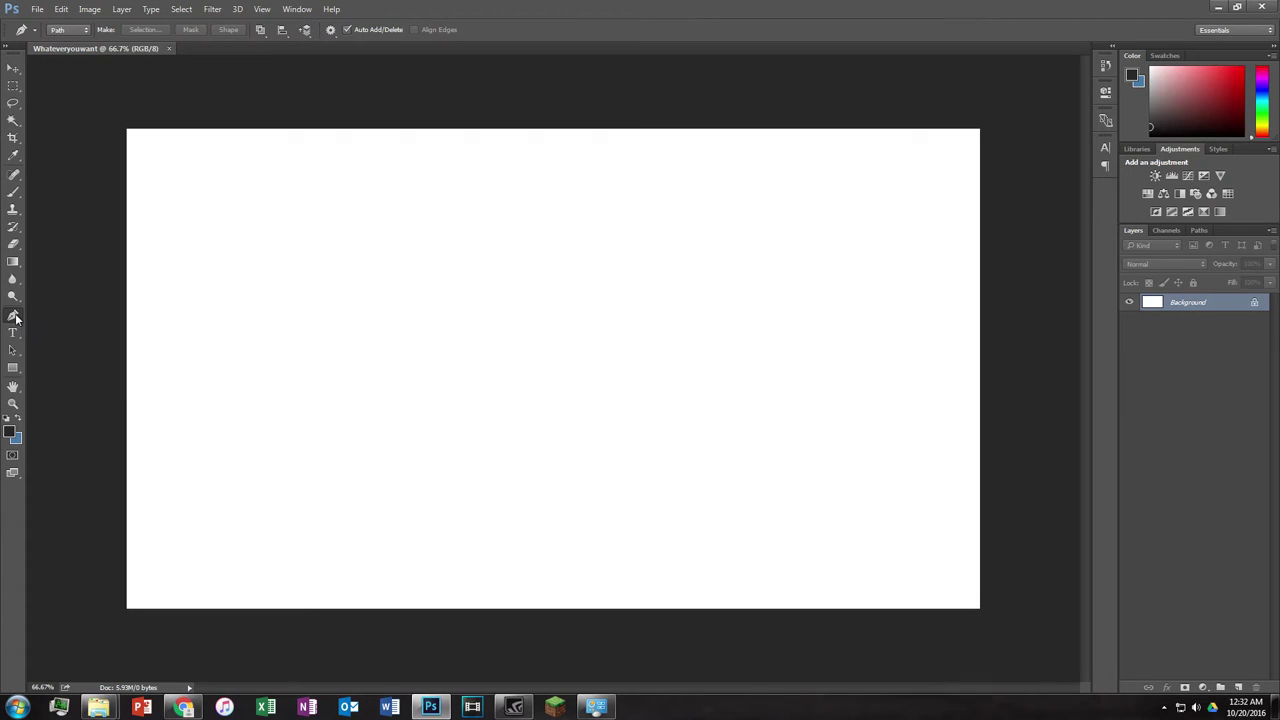
left_click(13, 280)
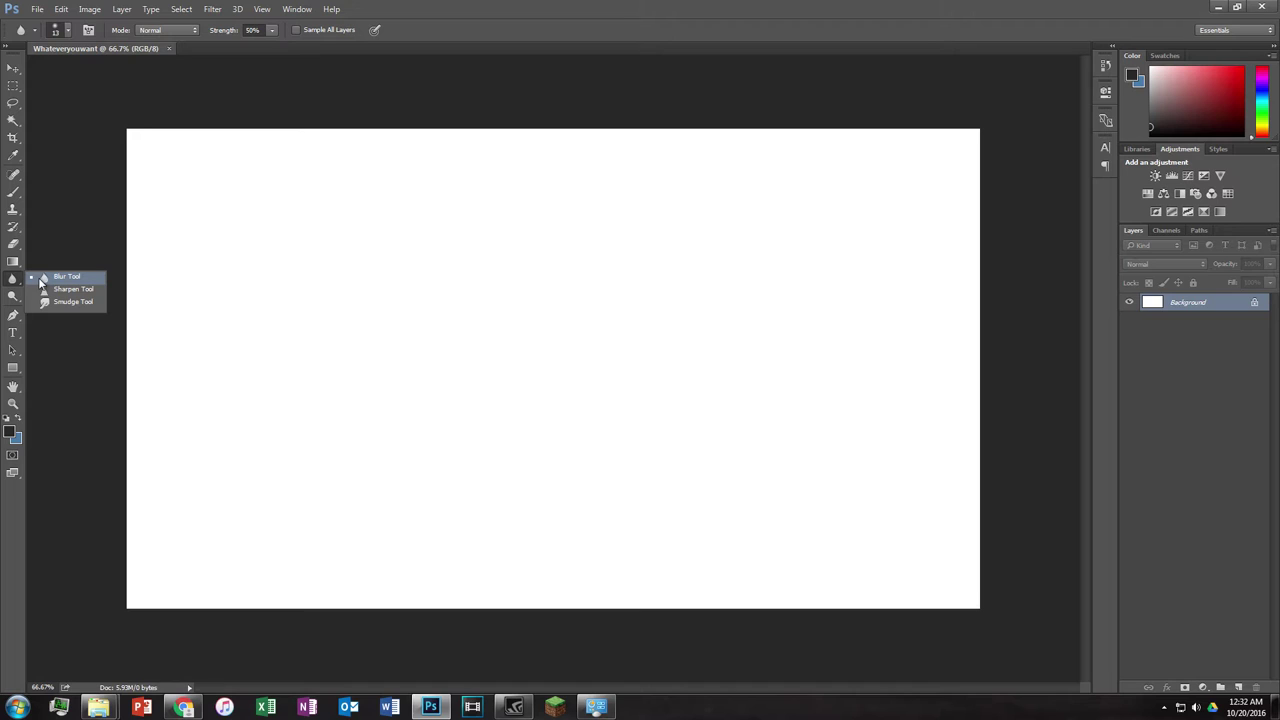
left_click(42, 279)
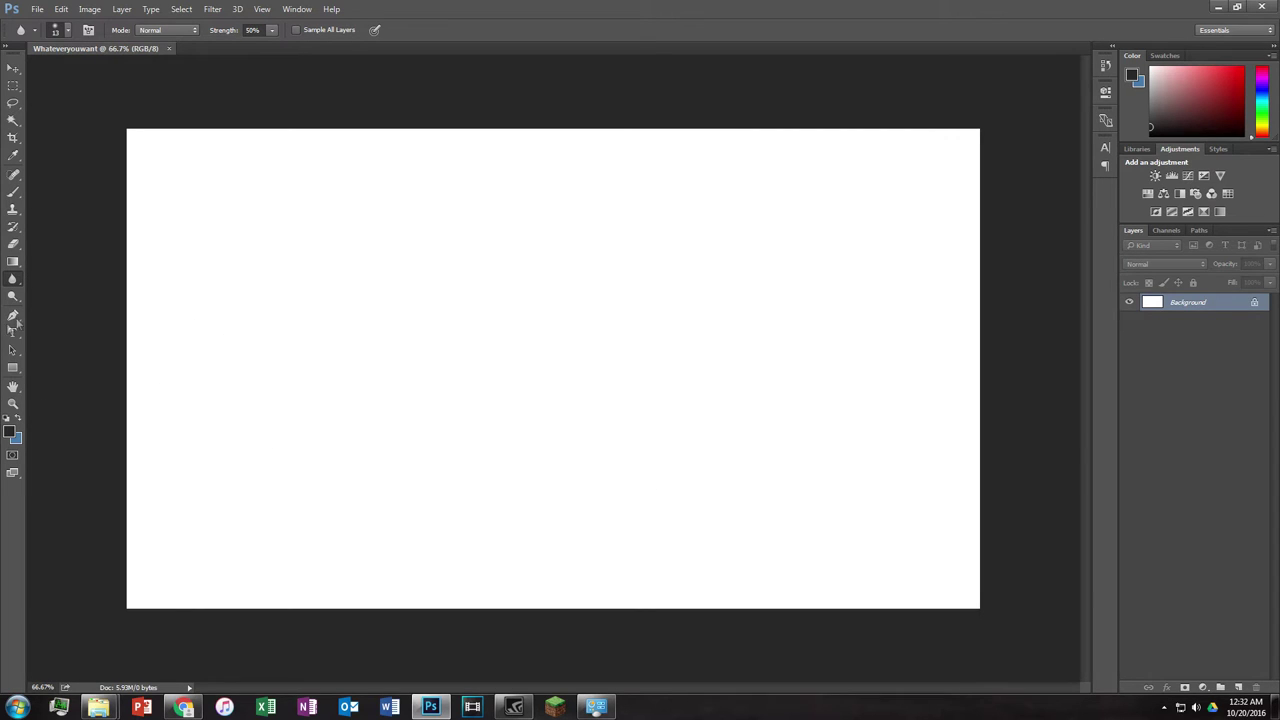
left_click(13, 317)
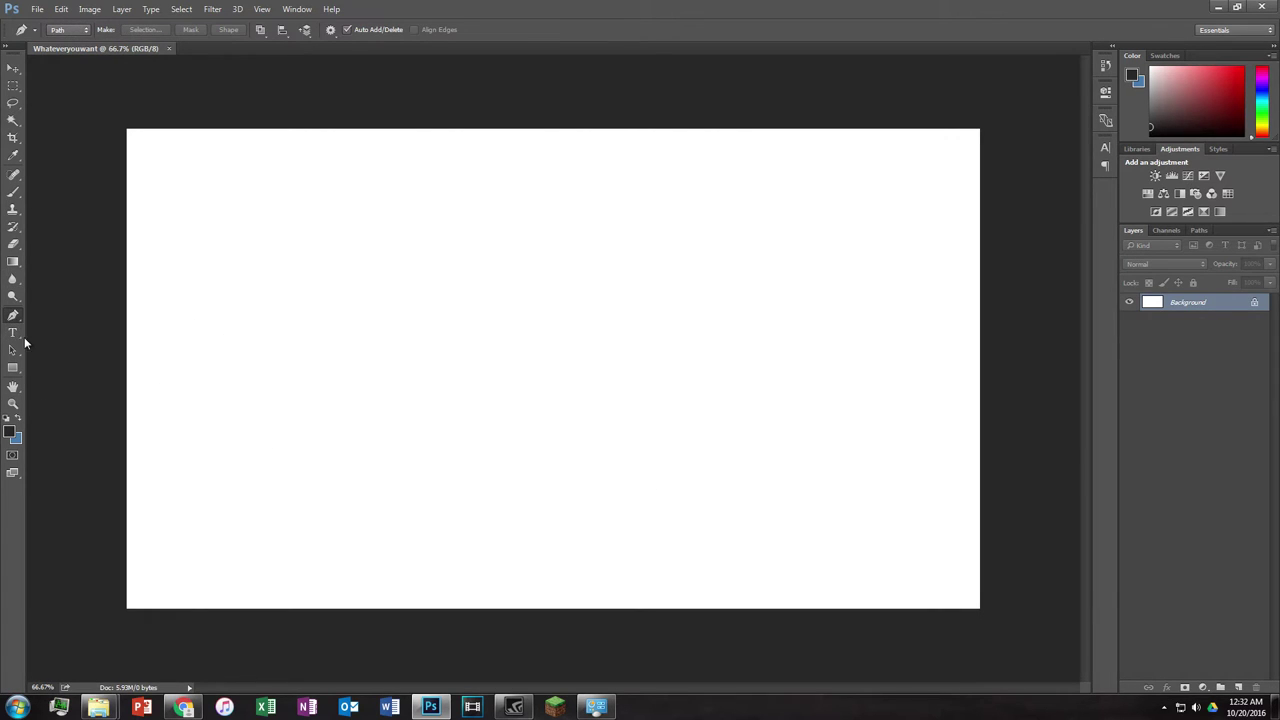
left_click(21, 340)
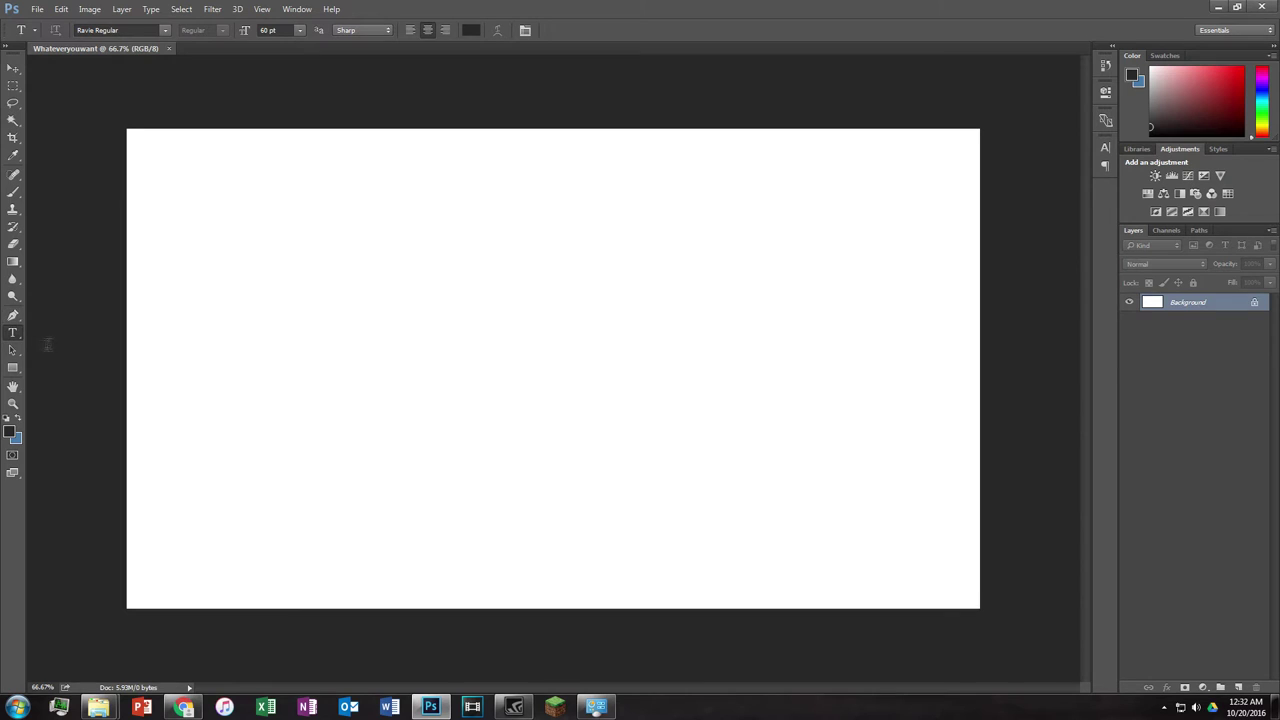
left_click(279, 322)
type("WEr")
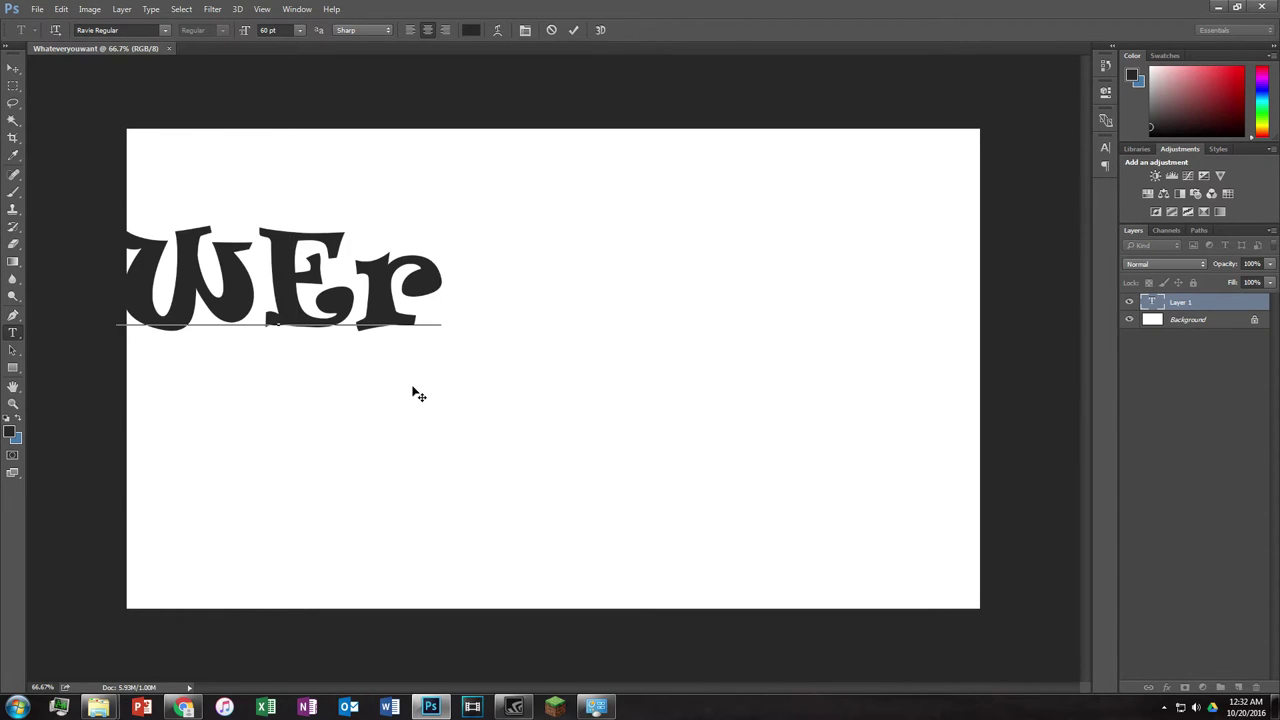
type("utiuf")
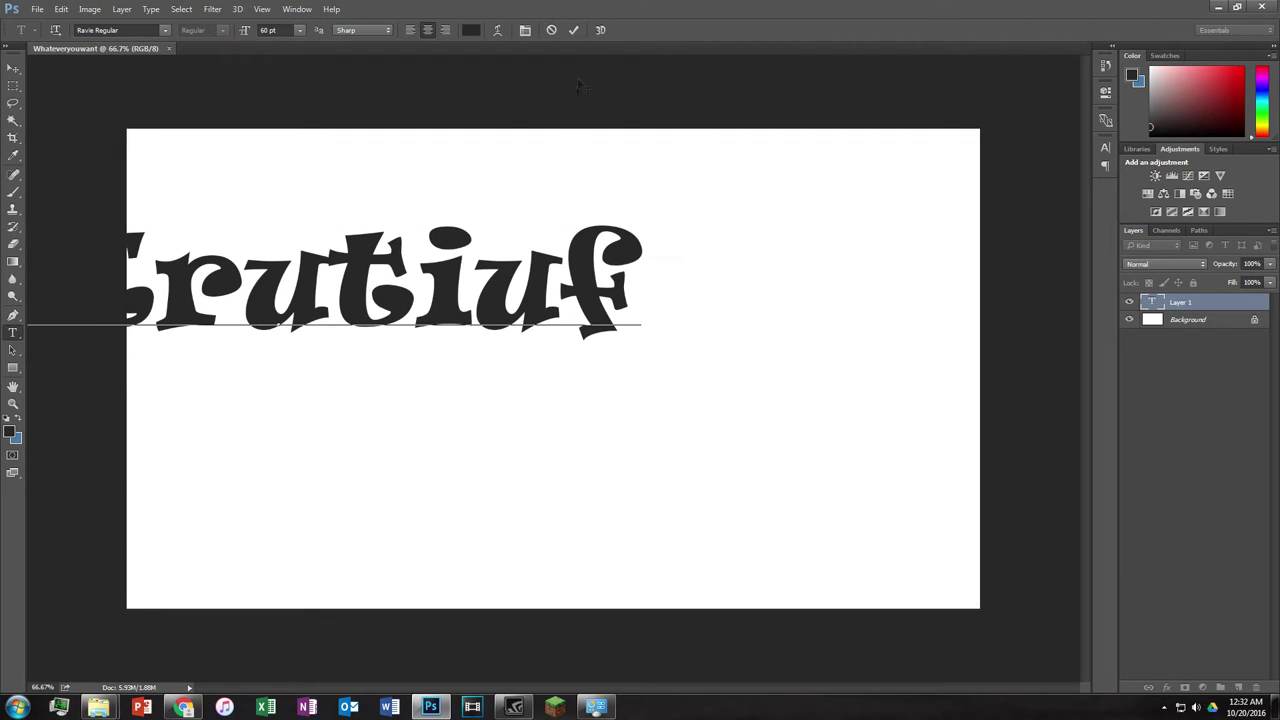
left_click(551, 29)
left_click(13, 350)
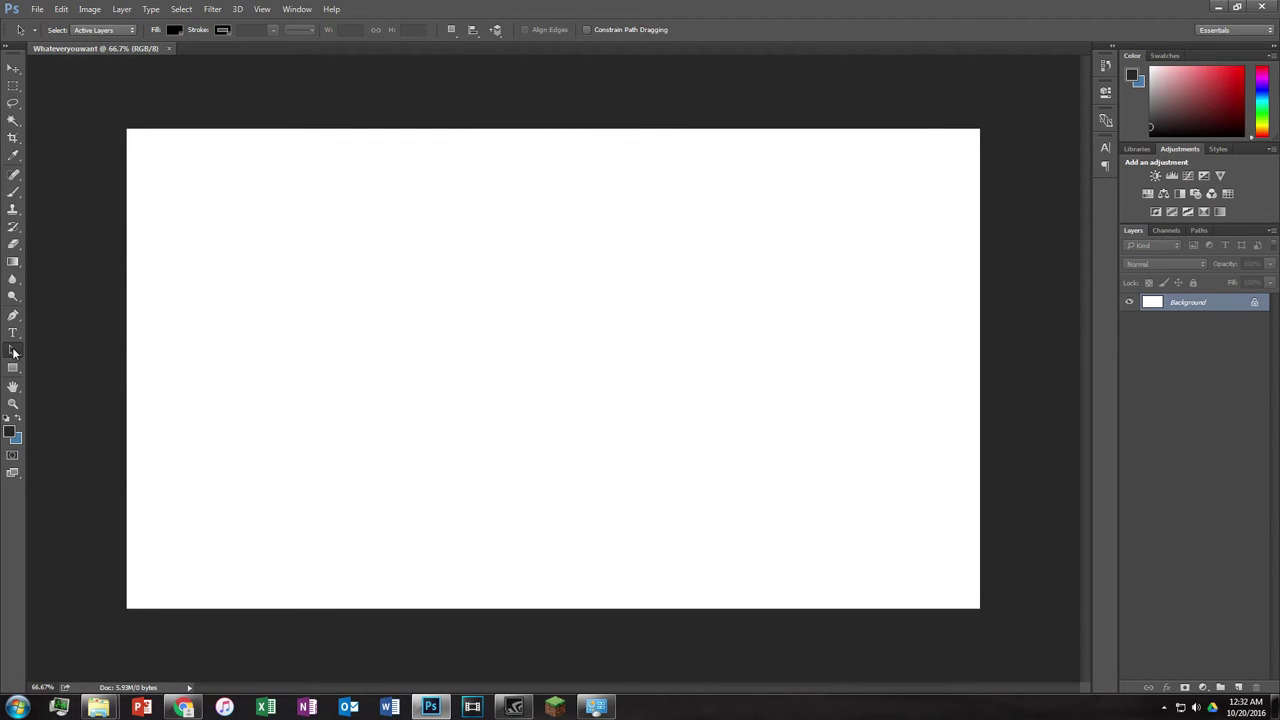
left_click_drag(13, 350, 66, 366)
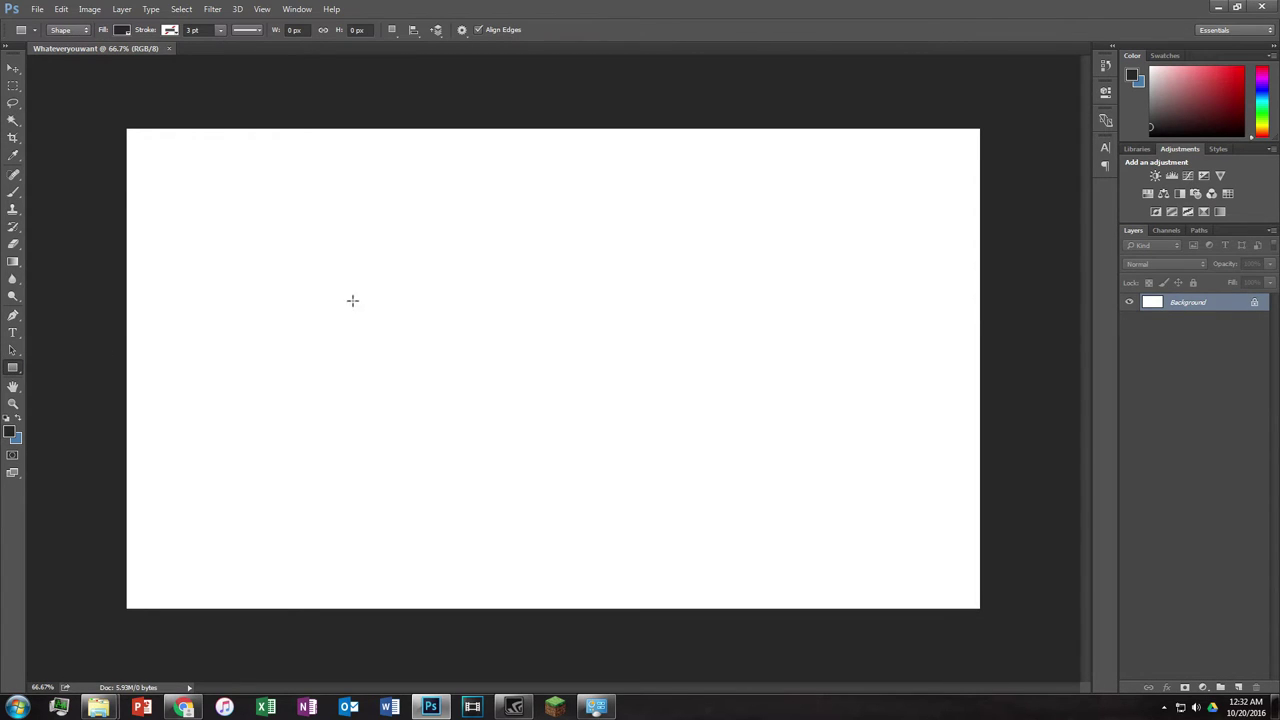
left_click_drag(352, 300, 818, 559)
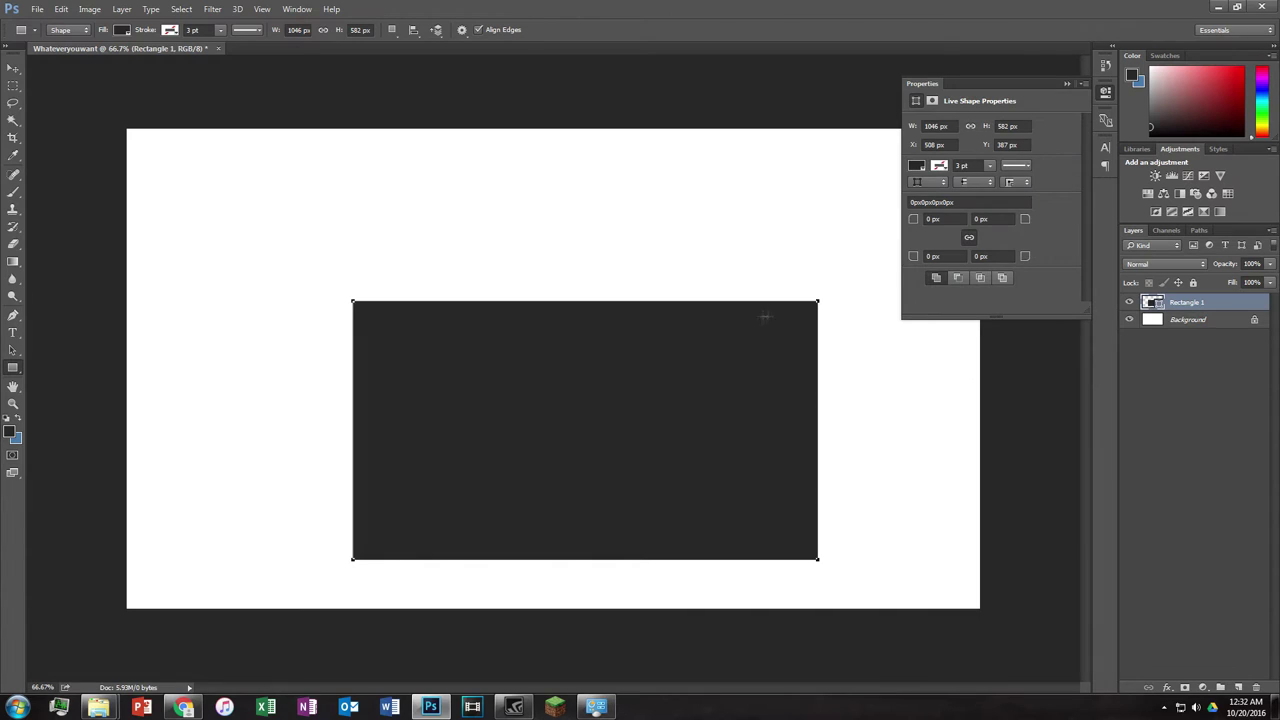
left_click(1067, 84)
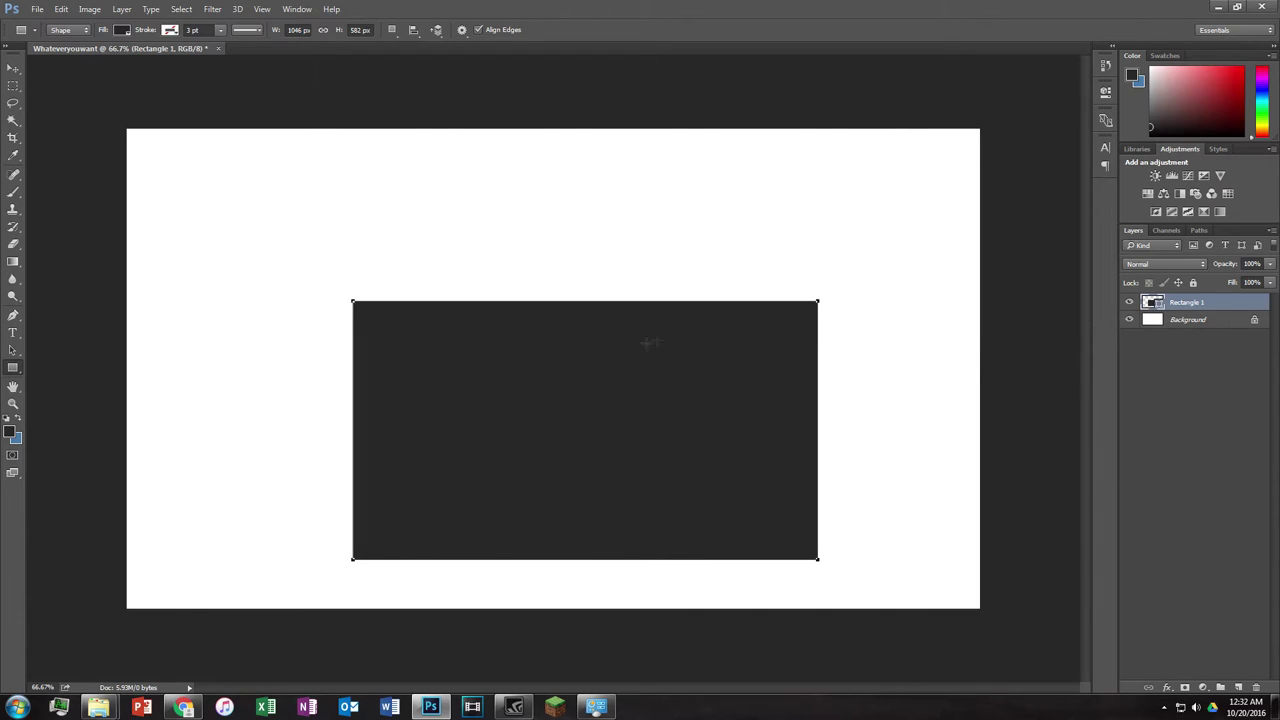
key("ctrl+z")
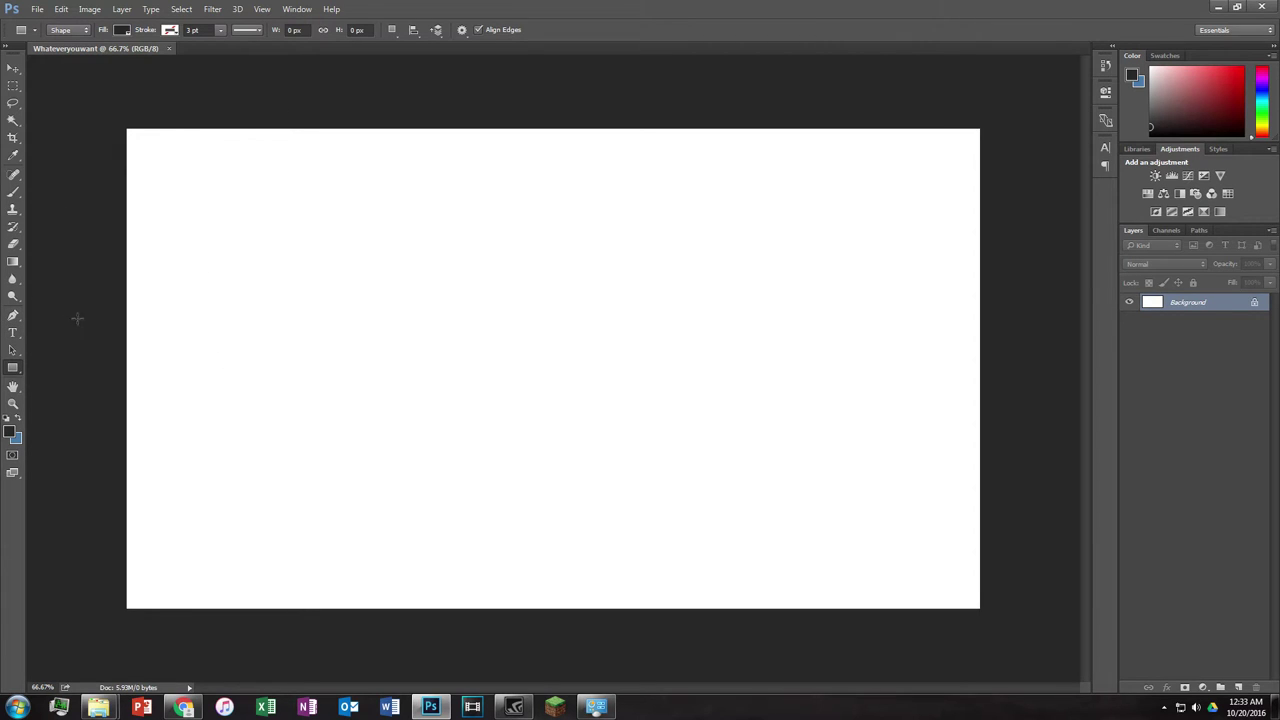
Step: Draw a multi-anchor Pen path on the canvas, then undo and remove it
left_click(13, 315)
left_click(396, 240)
left_click(656, 448)
left_click(736, 369)
left_click(605, 238)
left_click(875, 238)
left_click(875, 480)
left_click(494, 501, "shift")
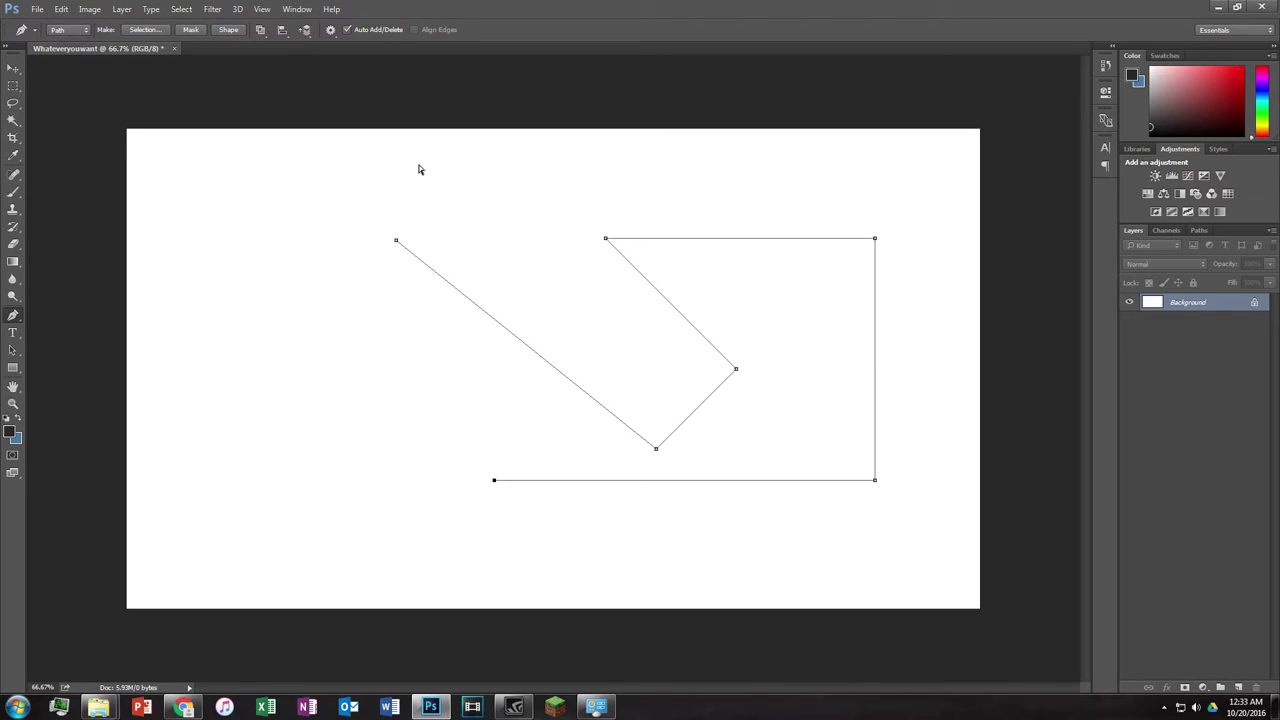
key("ctrl+alt+z")
key("ctrl+alt+z")
key("ctrl+alt+z")
key("Escape")
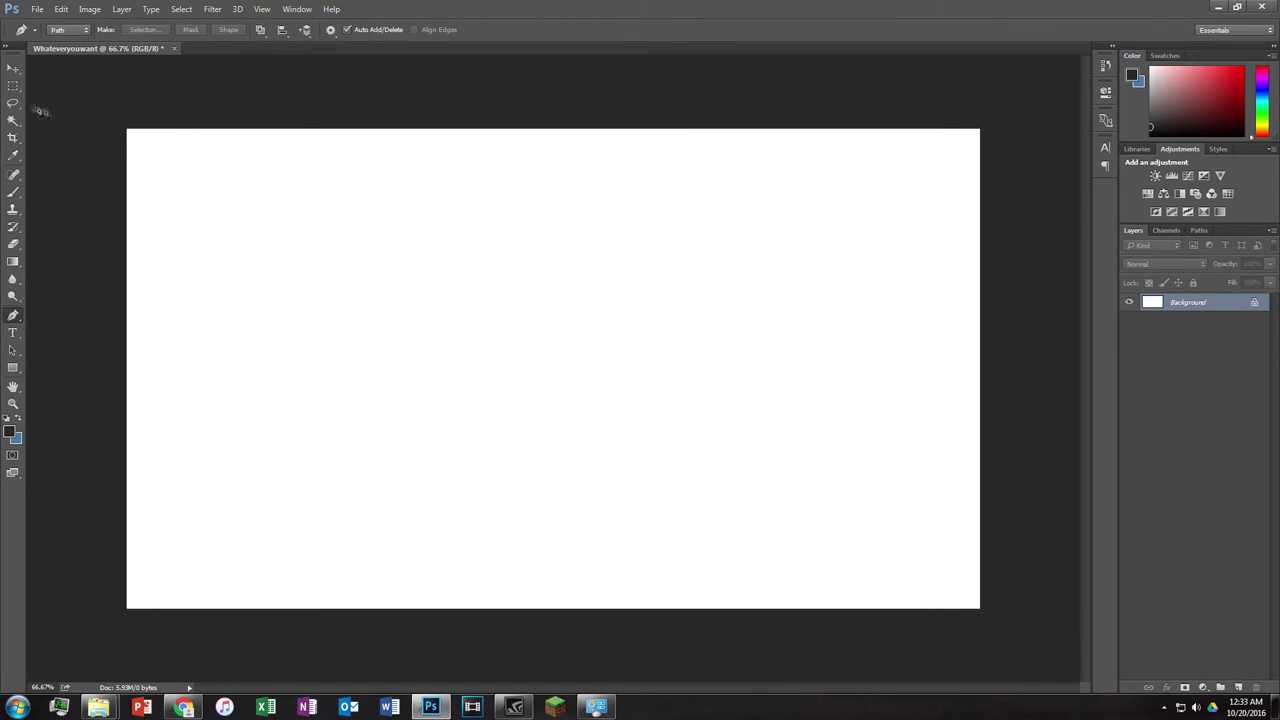
Step: Try several rectangular marquee selections, then unlock the Background into Layer 0
left_click(13, 86)
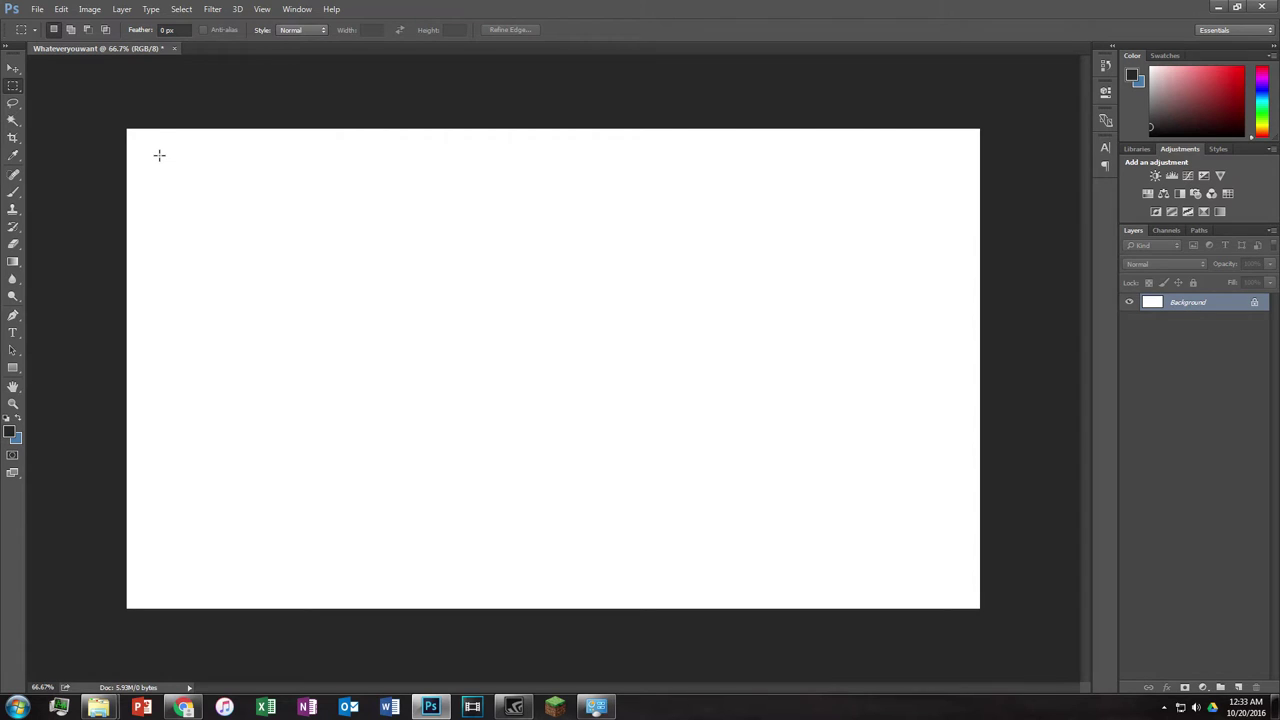
left_click_drag(127, 137, 999, 583)
left_click(999, 583)
left_click_drag(1033, 434, 14, 428)
left_click_drag(63, 126, 985, 615)
left_click(742, 63)
left_click_drag(580, 128, 580, 653)
left_click_drag(73, 629, 900, 88)
left_click_drag(1016, 653, 126, 130)
left_click(604, 272)
left_click(1254, 304)
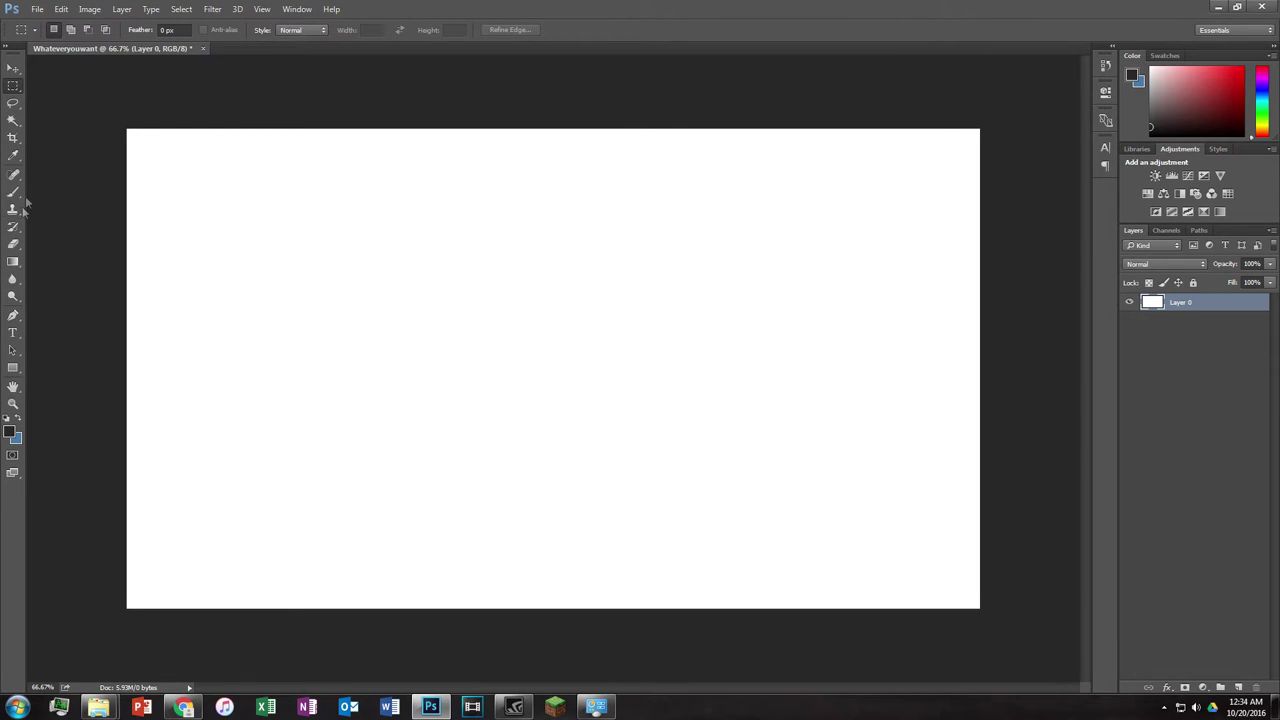
left_click(13, 243)
mouse_move(486, 266)
left_mouse_down()
mouse_move(557, 398)
mouse_move(785, 452)
mouse_move(400, 375)
mouse_move(734, 469)
mouse_move(793, 305)
mouse_move(284, 346)
mouse_move(734, 204)
mouse_move(322, 346)
mouse_move(429, 241)
mouse_move(695, 397)
mouse_move(428, 371)
mouse_move(562, 370)
left_mouse_up()
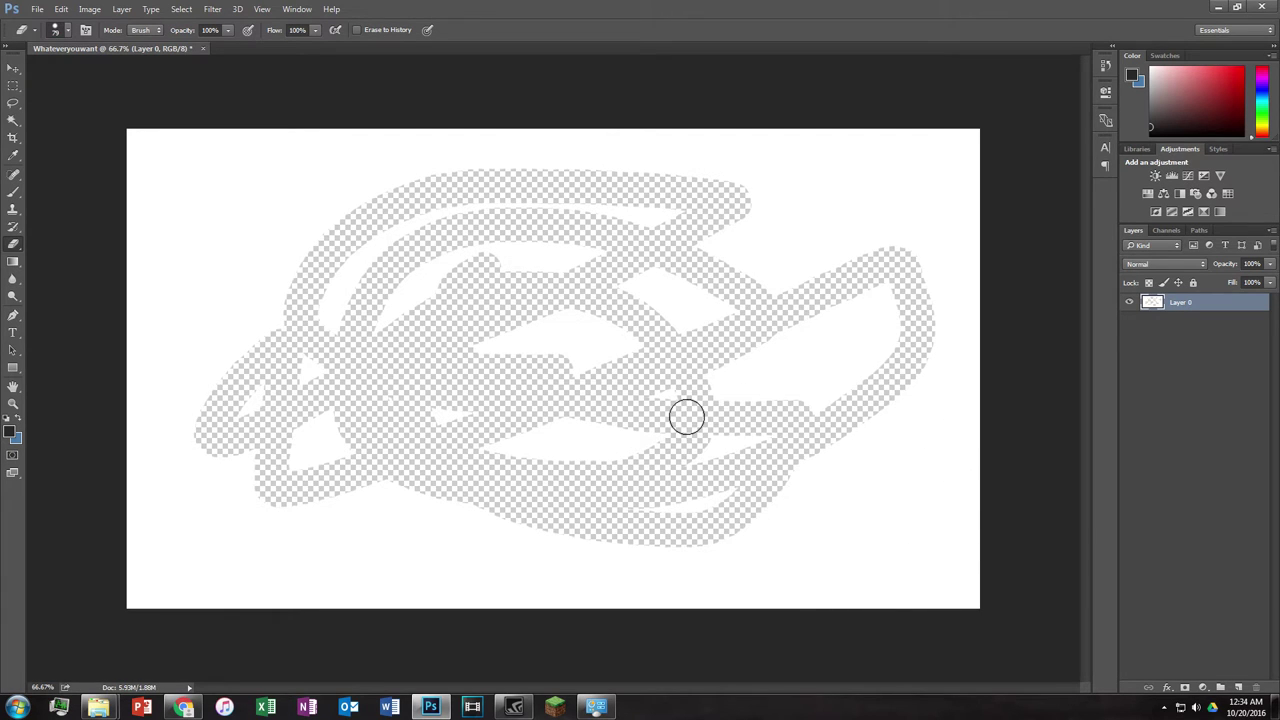
scroll(680, 425, "down", 1)
scroll(728, 437, "down", 1)
scroll(634, 443, "up", 3)
scroll(671, 446, "down", 1)
scroll(640, 415, "up", 2)
key("ctrl+z")
scroll(611, 420, "down", 1)
key("m")
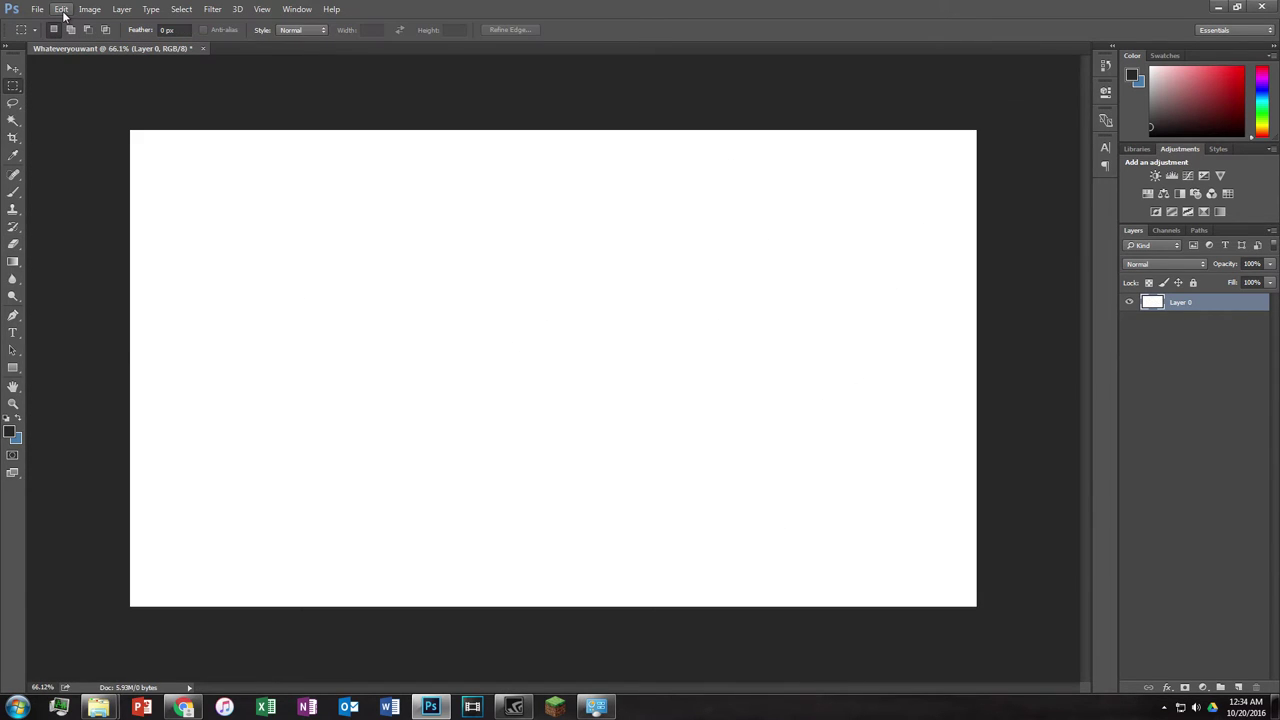
left_click(13, 68)
left_click_drag(362, 297, 390, 466)
key("m")
key("ctrl+z")
left_click_drag(290, 223, 734, 487)
key("Delete")
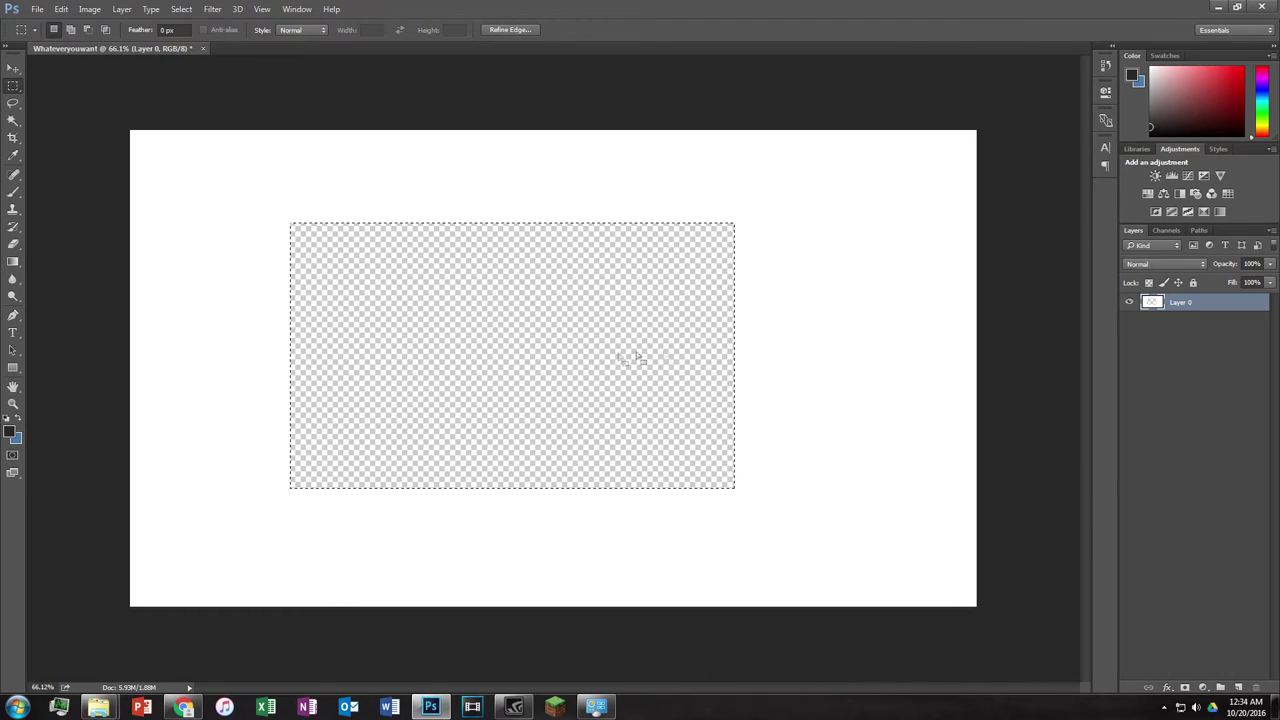
key("ctrl+alt+z")
key("ctrl+alt+z")
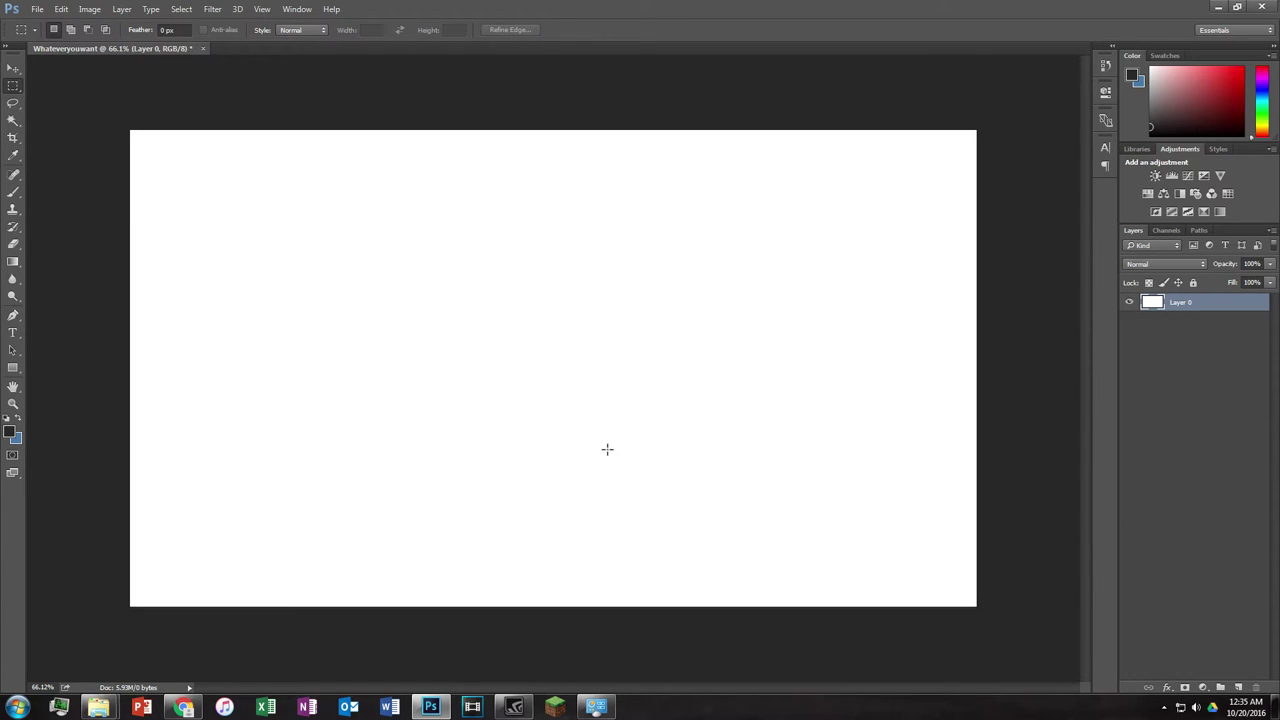
Step: Brush-paint two black horizontal lines, then red, blue and green lines below them
left_click(13, 191)
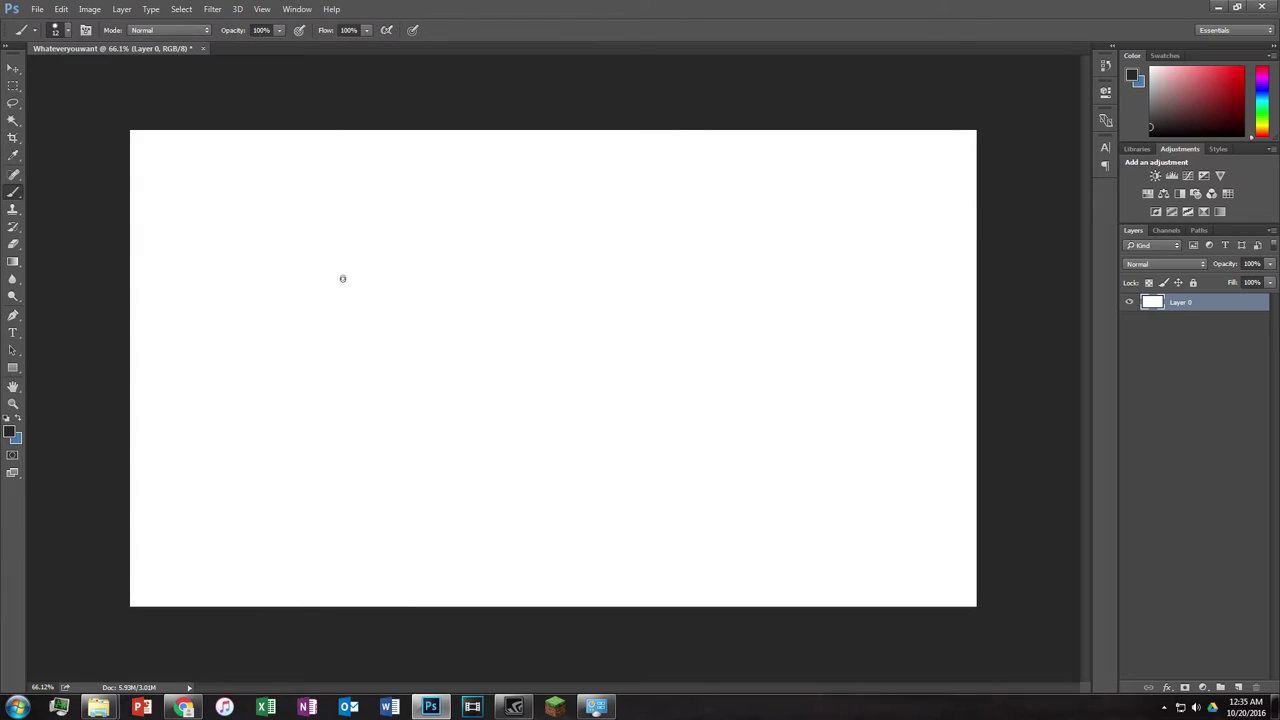
left_click_drag(341, 274, 705, 284)
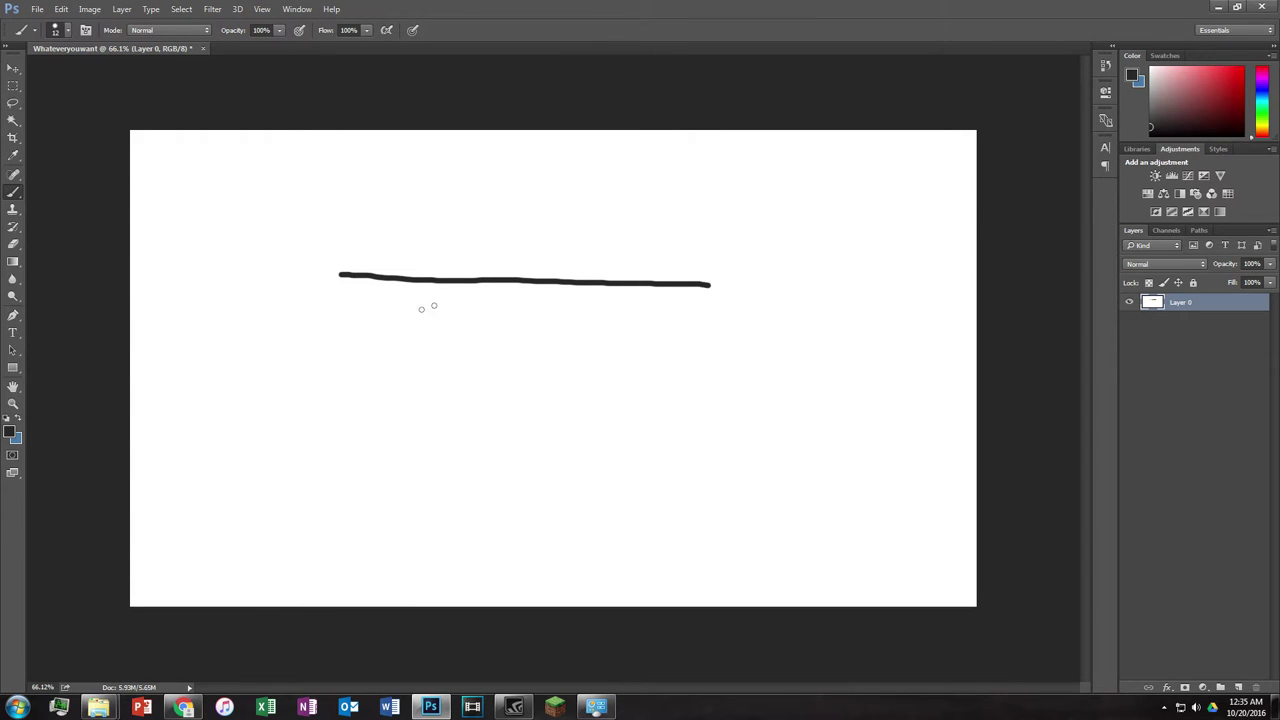
left_click_drag(320, 316, 805, 320)
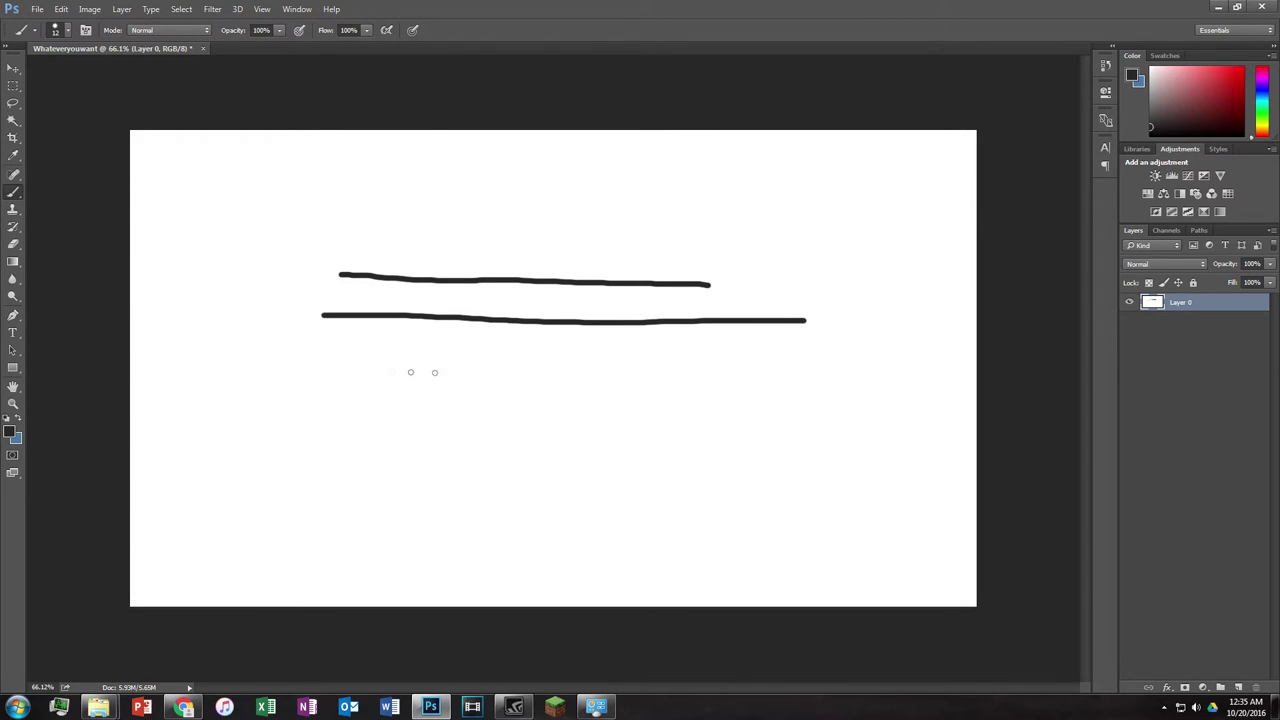
left_click(1234, 83)
left_click_drag(315, 357, 781, 365)
left_click(1260, 93)
left_click_drag(301, 411, 838, 416)
left_click(1262, 112)
left_click_drag(271, 466, 866, 453)
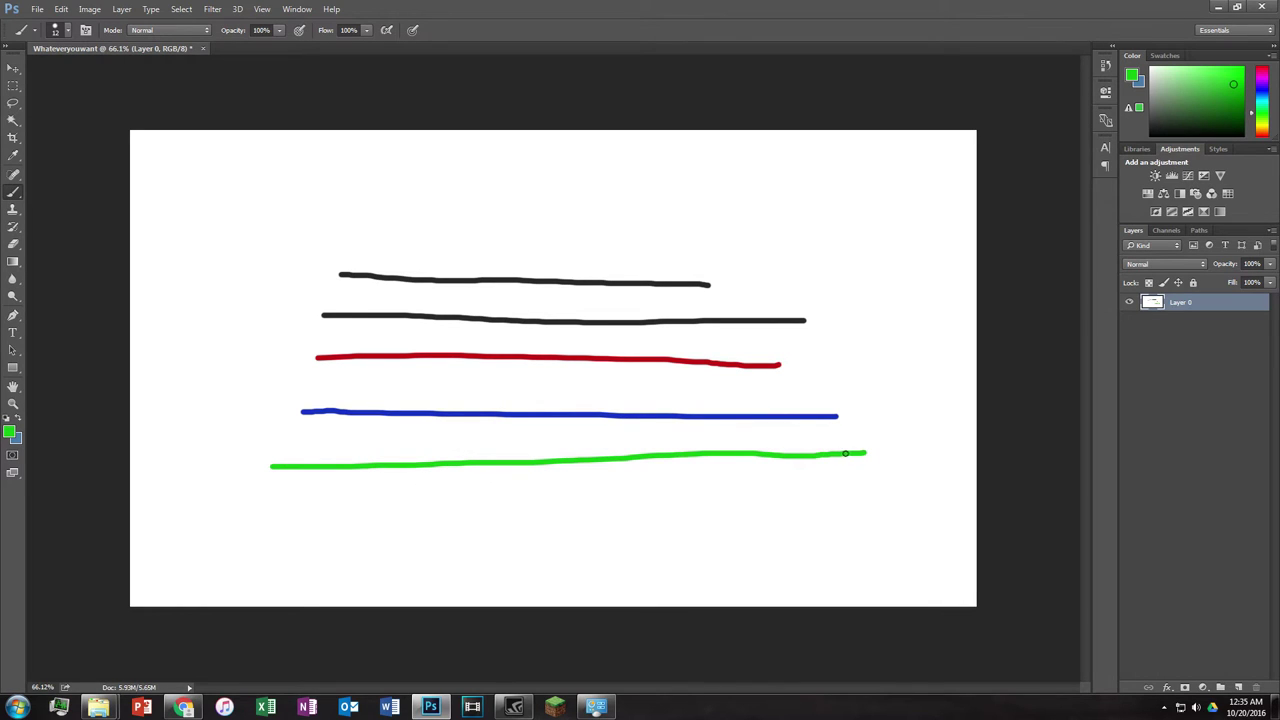
Step: Marquee-select and delete the two black lines, then draw a green arrow into the gap
left_click(13, 86)
left_click_drag(830, 330, 255, 237)
key("Delete")
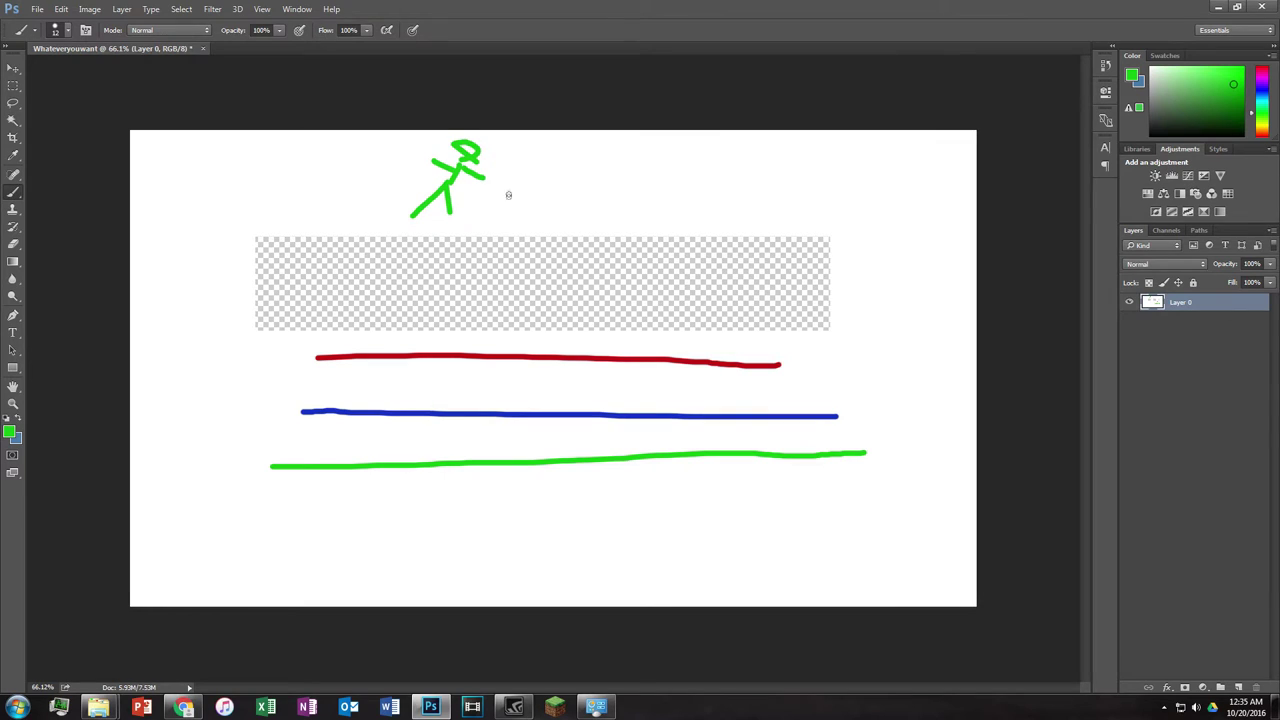
mouse_move(486, 156)
left_mouse_down()
mouse_move(495, 317)
mouse_move(477, 301)
mouse_move(492, 314)
mouse_move(525, 298)
left_mouse_up()
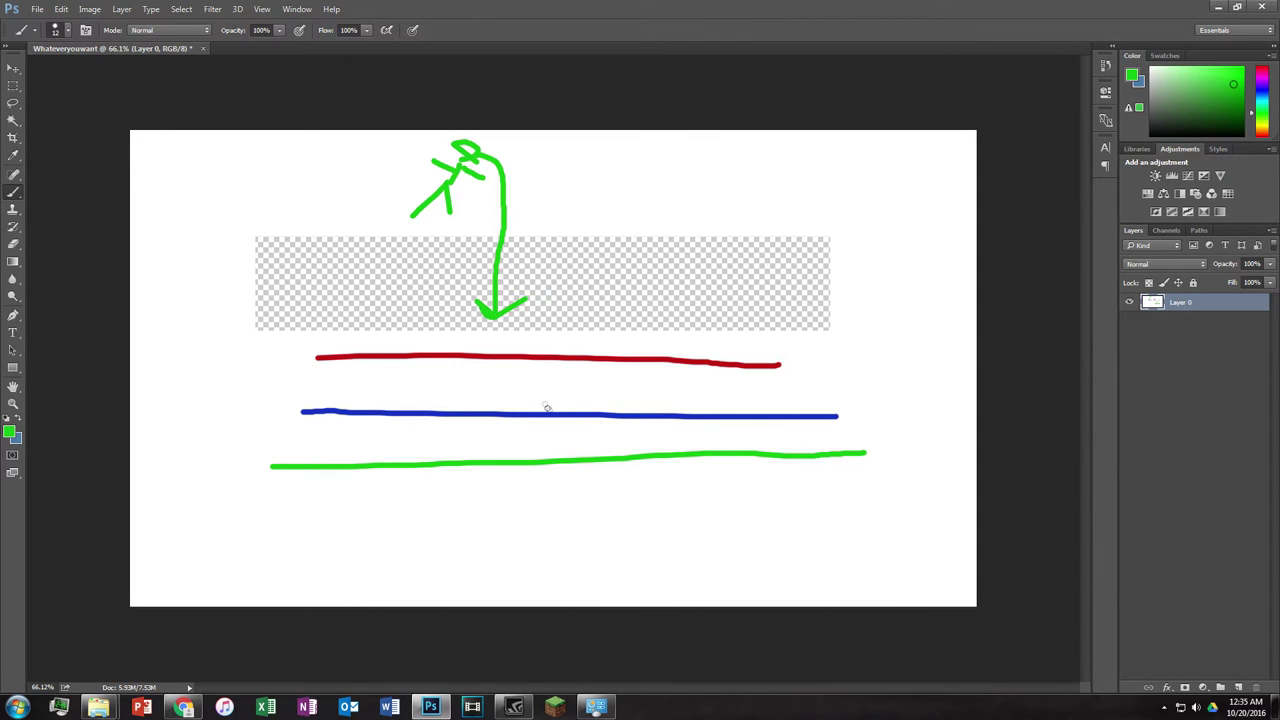
key("ctrl+z")
key("alt+z")
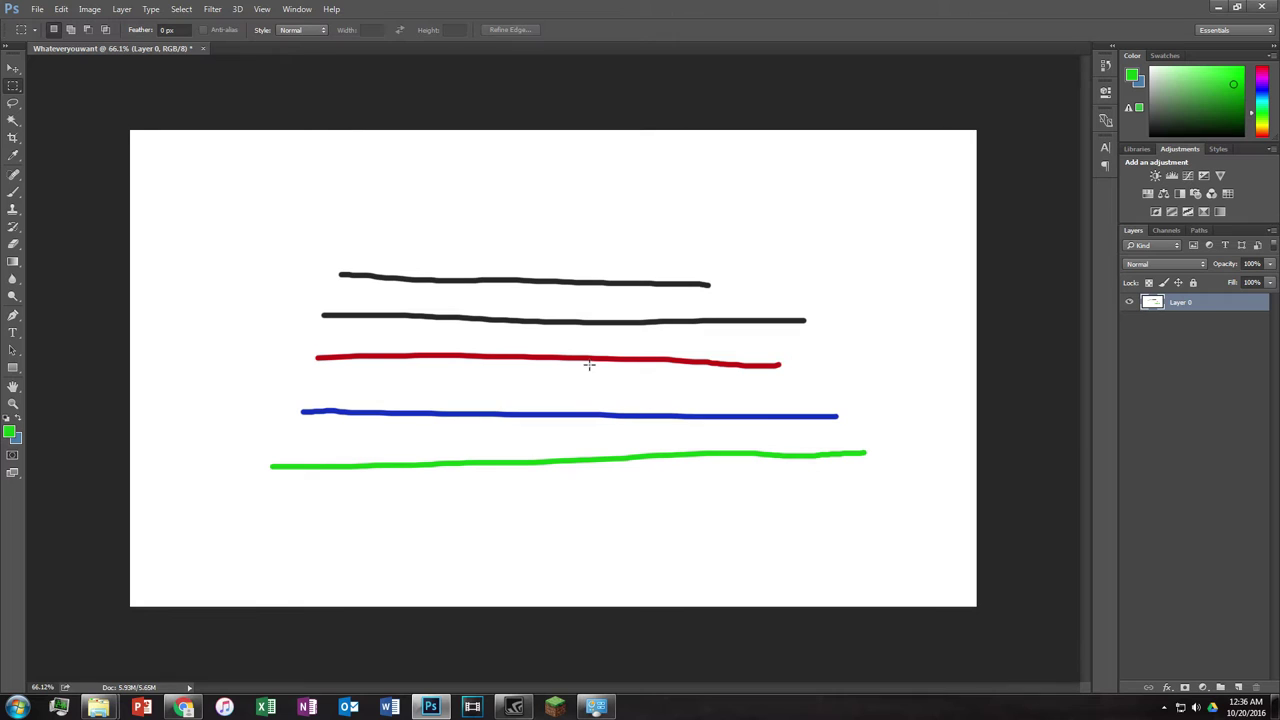
Step: Add a new empty Layer 1 from Layer > New > Layer
left_click(122, 9)
mouse_move(138, 24)
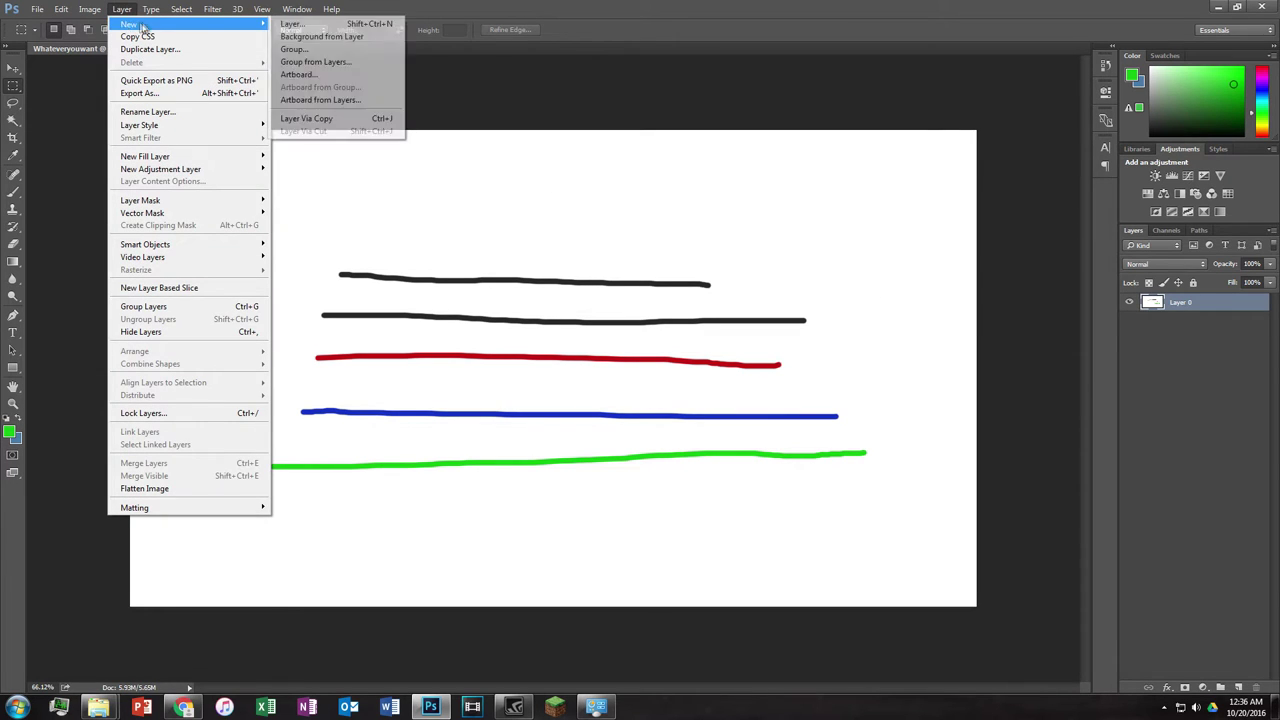
left_click(290, 23)
left_click(756, 221)
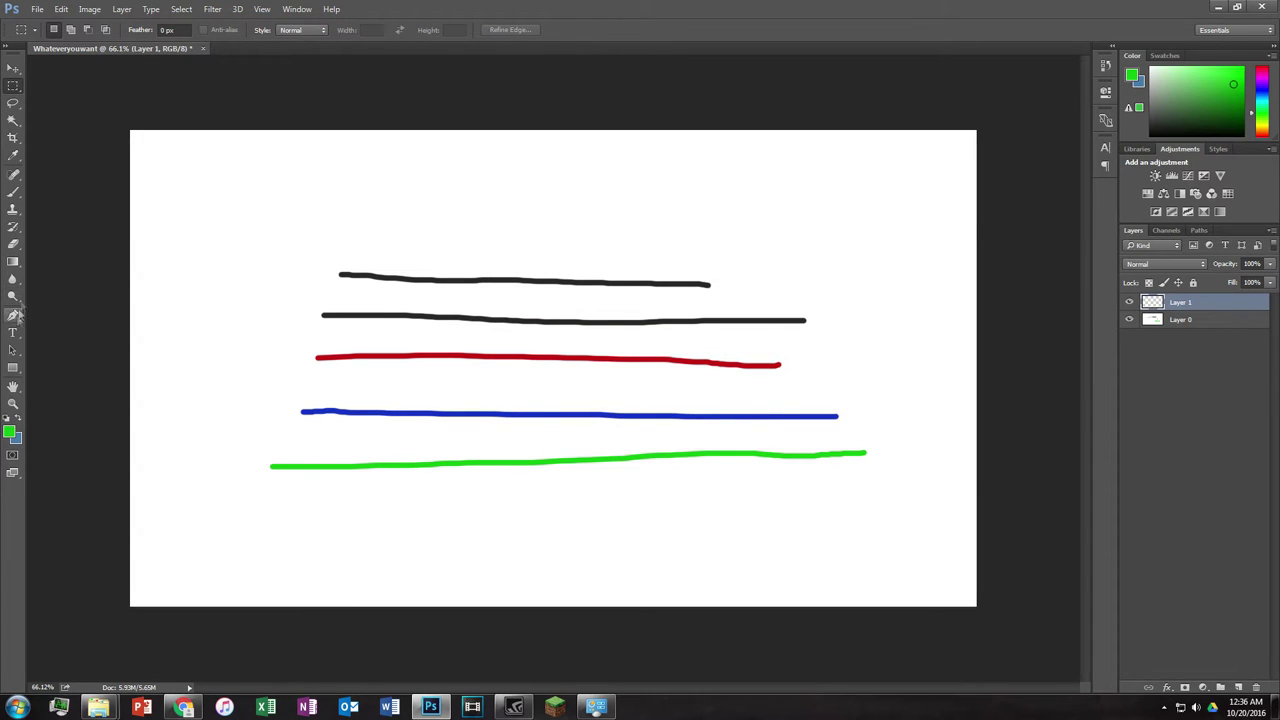
Step: Fill Layer 1 solid green with the Paint Bucket, then toggle its visibility to check the lines beneath
left_click(12, 261)
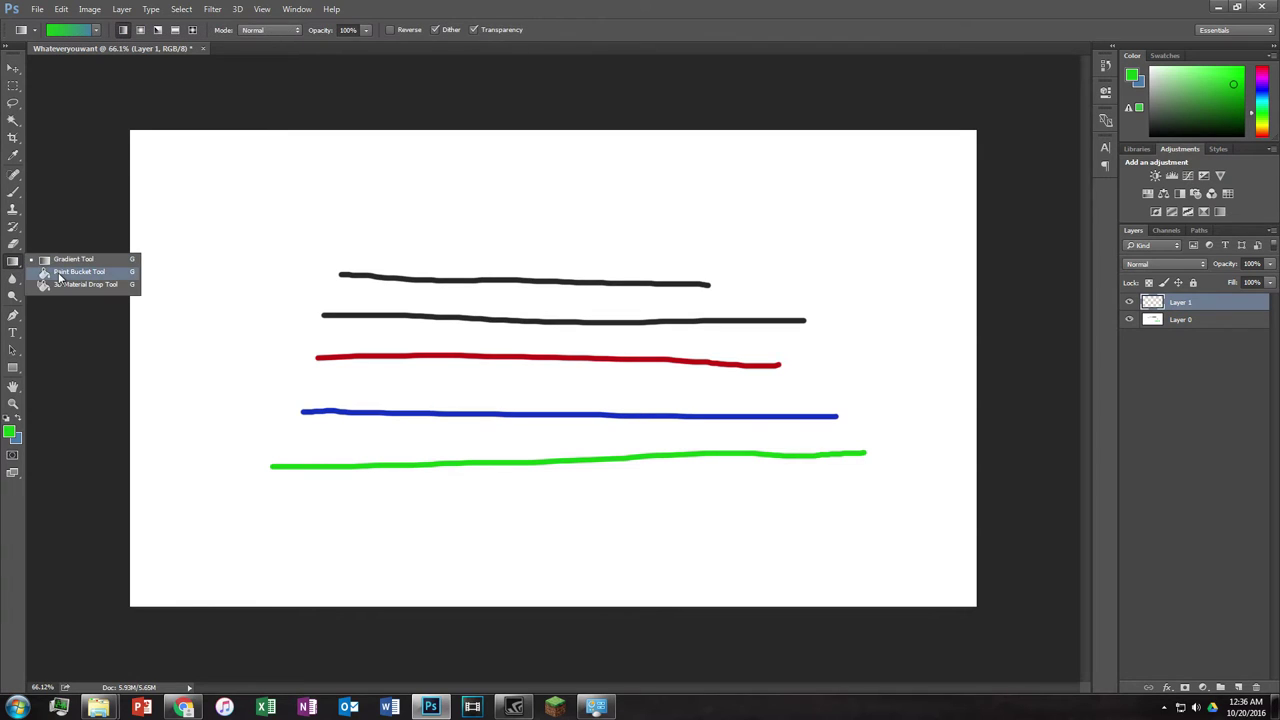
left_click(60, 273)
left_click(558, 270)
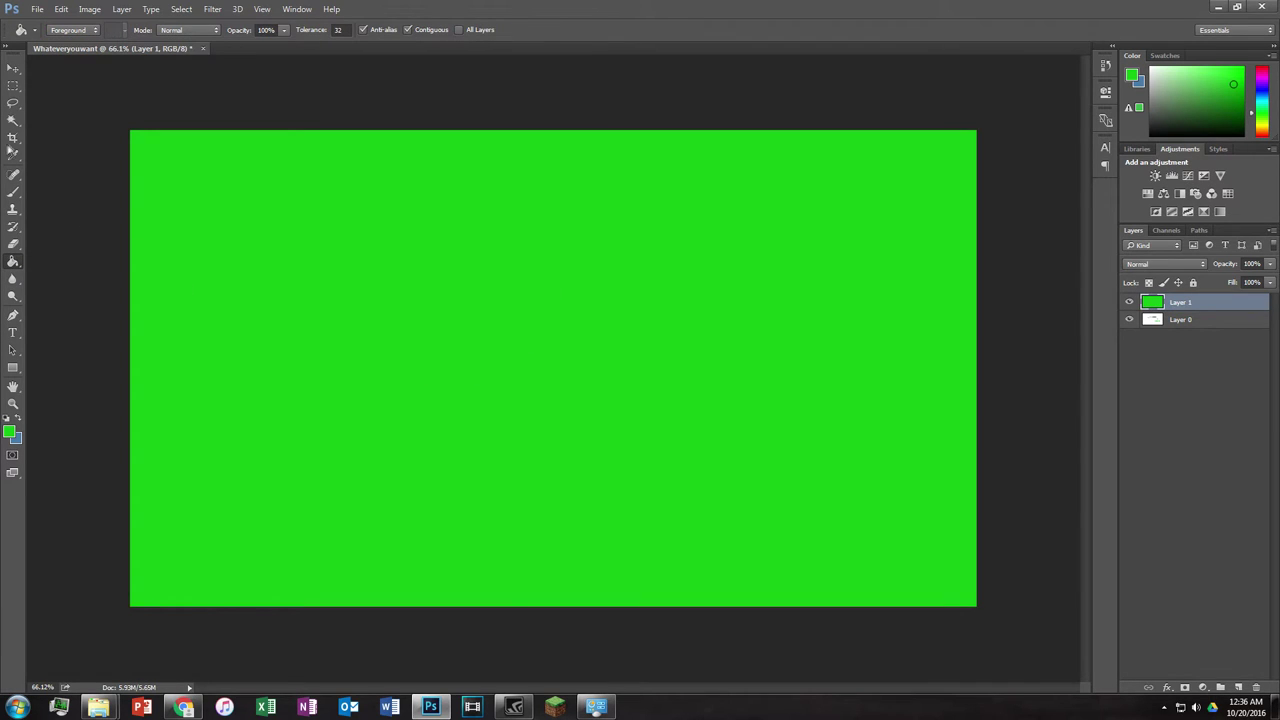
key("m")
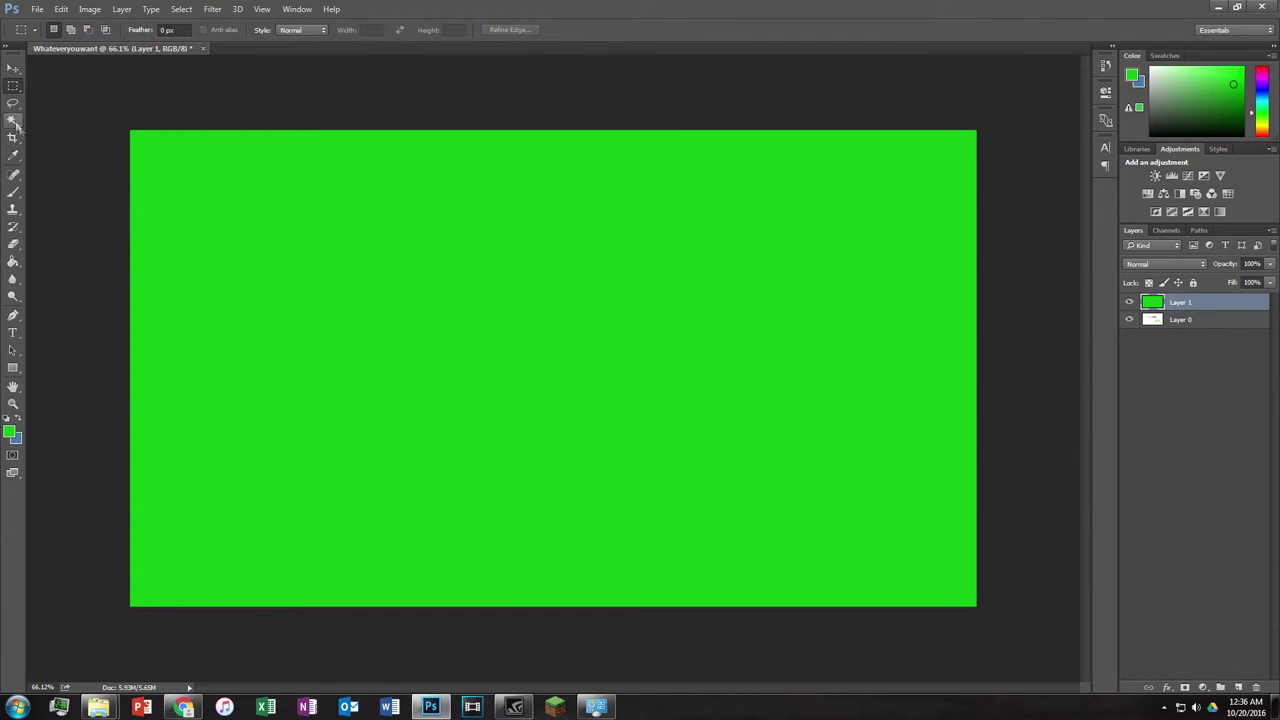
left_click(1129, 302)
left_click(1129, 302)
left_click(1129, 302)
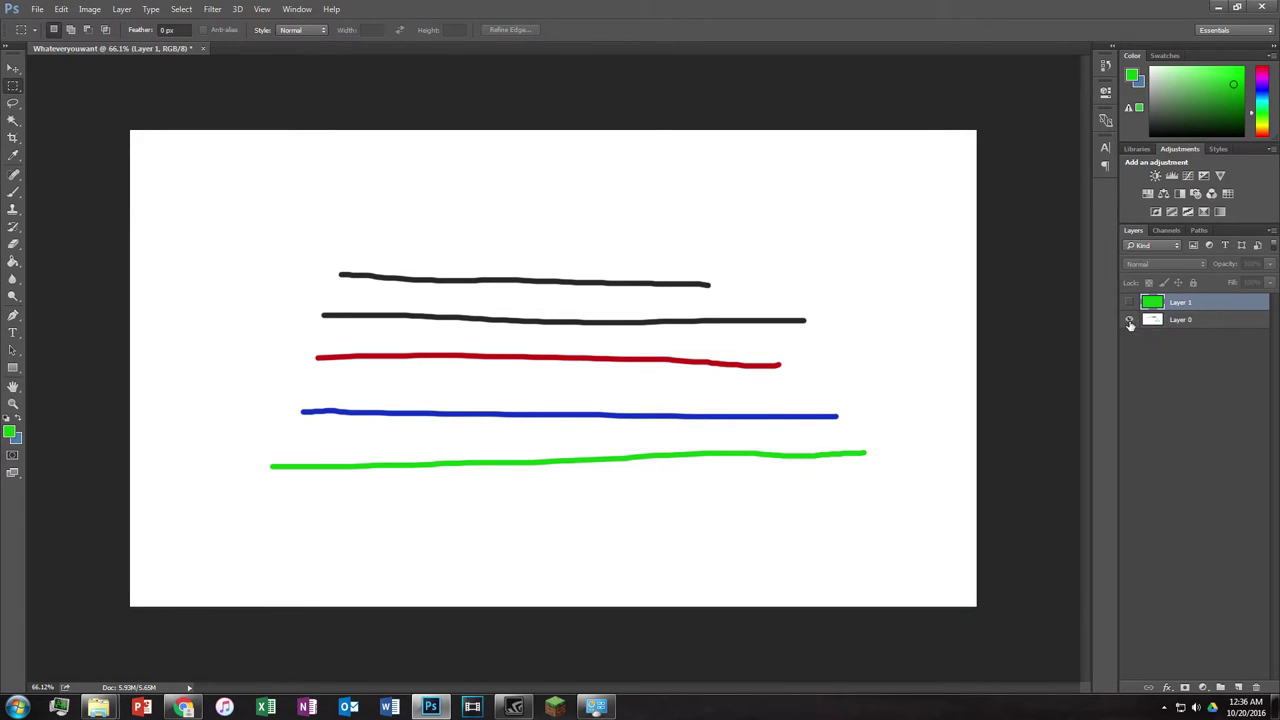
Step: Drag Layer 0 above green Layer 1, toggle Layer 0's visibility to compare, then select Layer 1
left_click(1182, 321)
left_click_drag(1196, 323, 1165, 298)
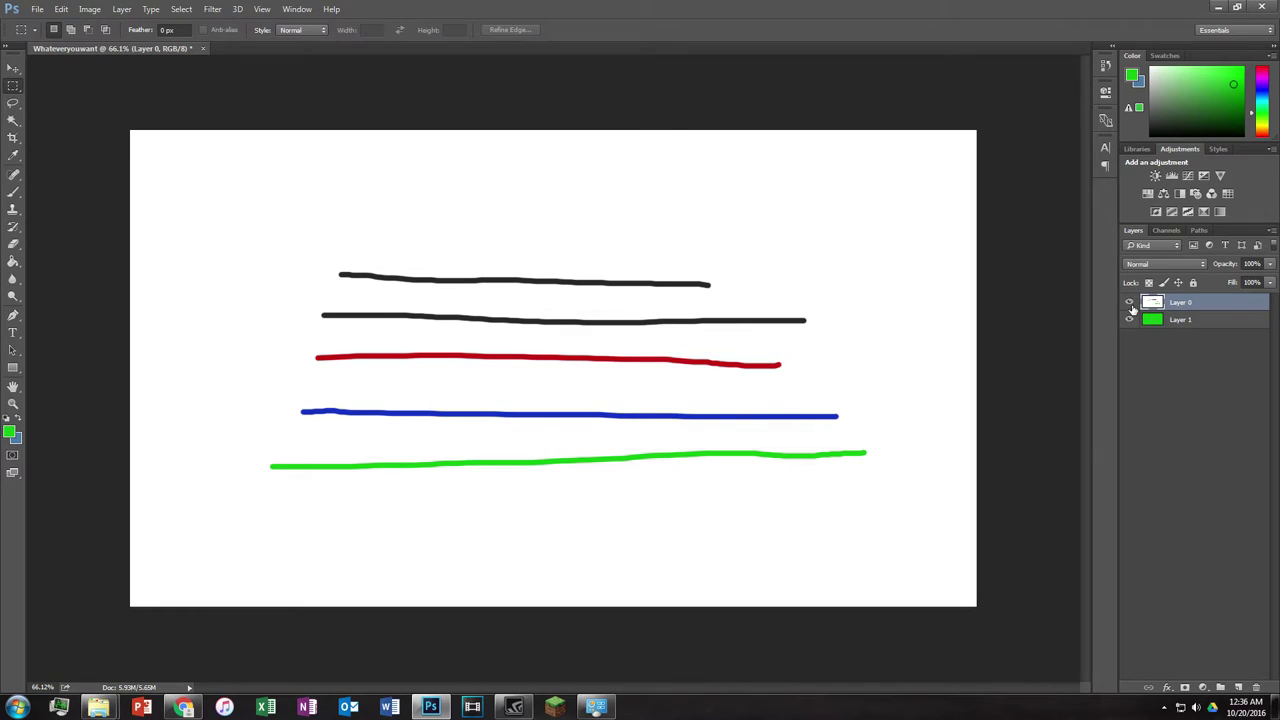
left_click(1130, 304)
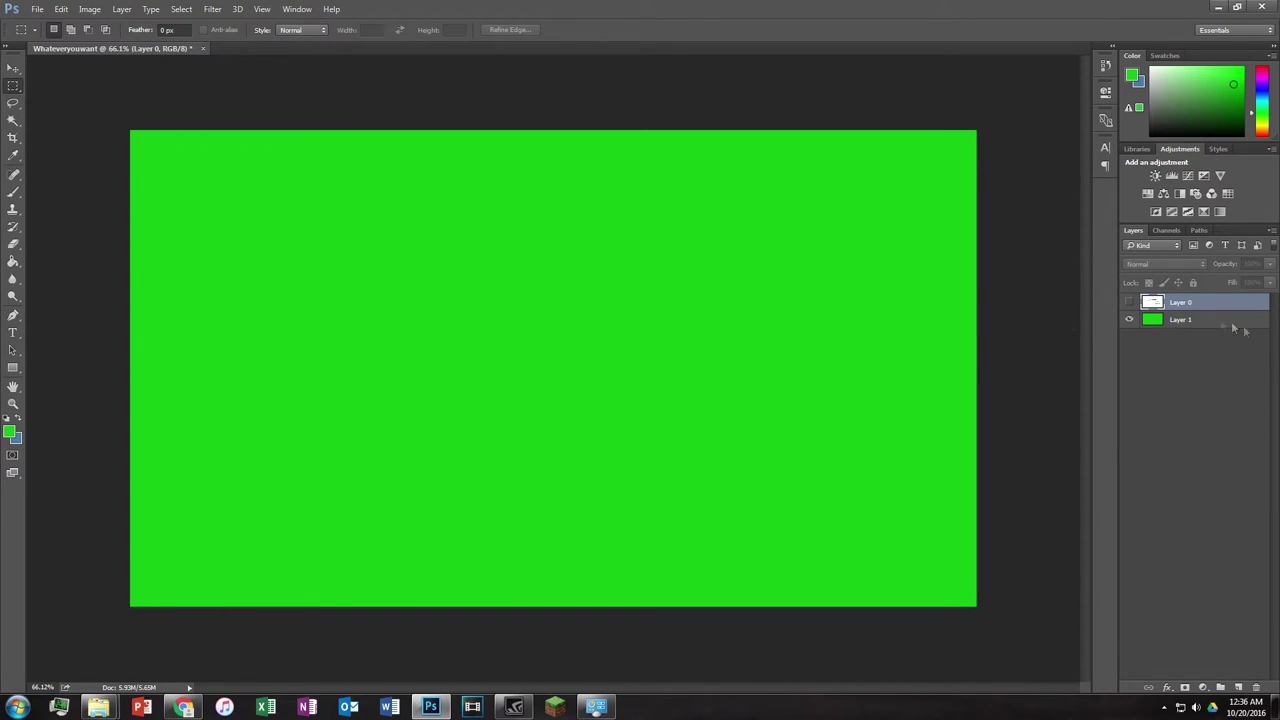
left_click(1130, 302)
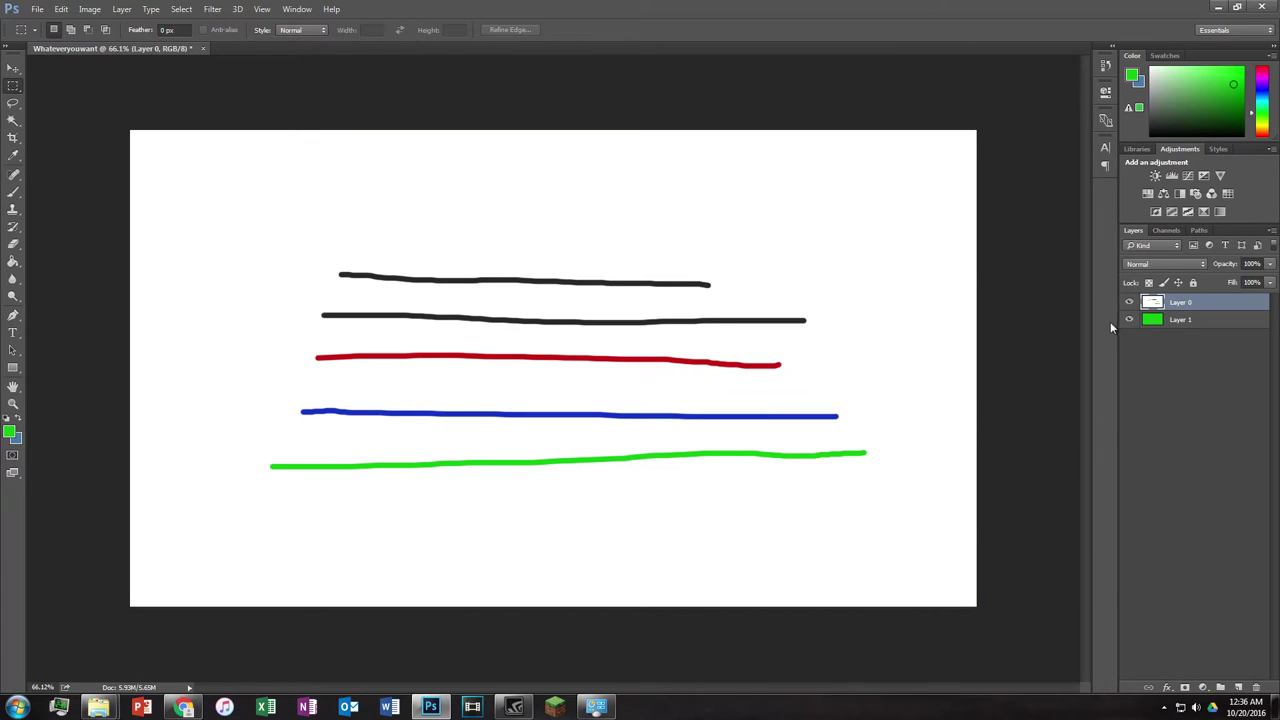
left_click(1180, 320)
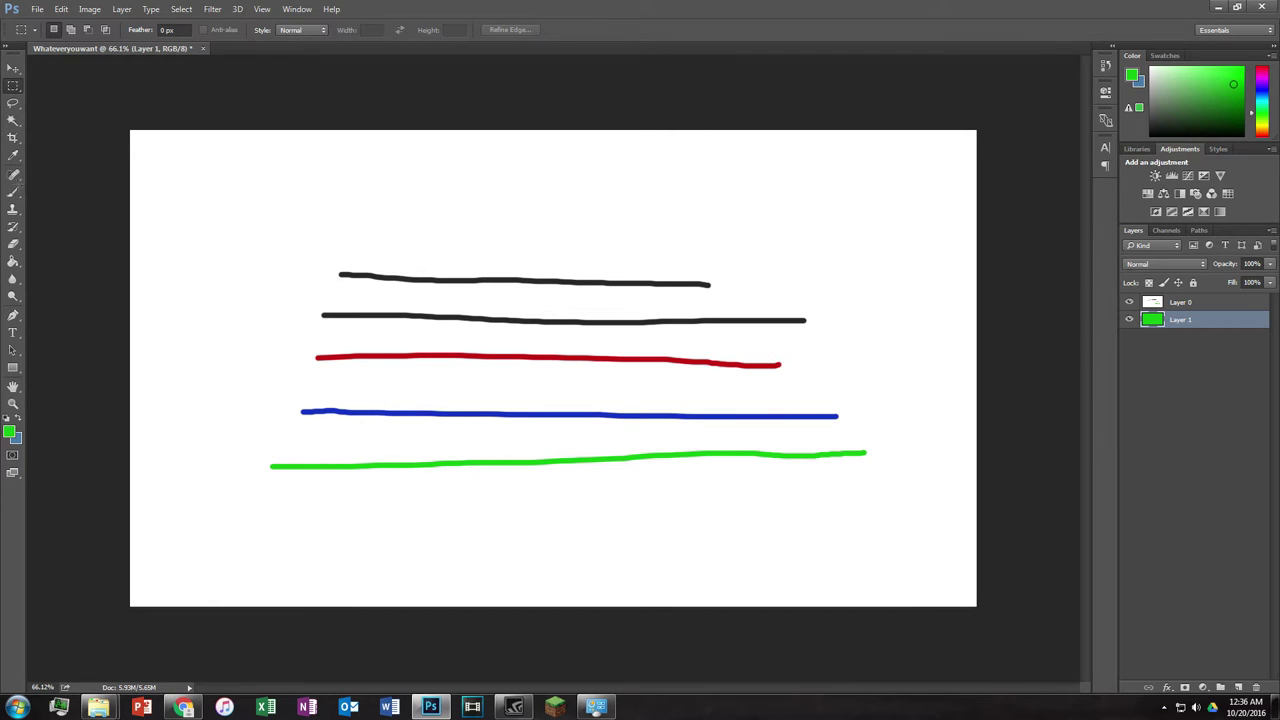
Step: Magic Wand-select the black, red and green lines on Layer 0
left_click(13, 122)
left_click(494, 283)
left_click(508, 280)
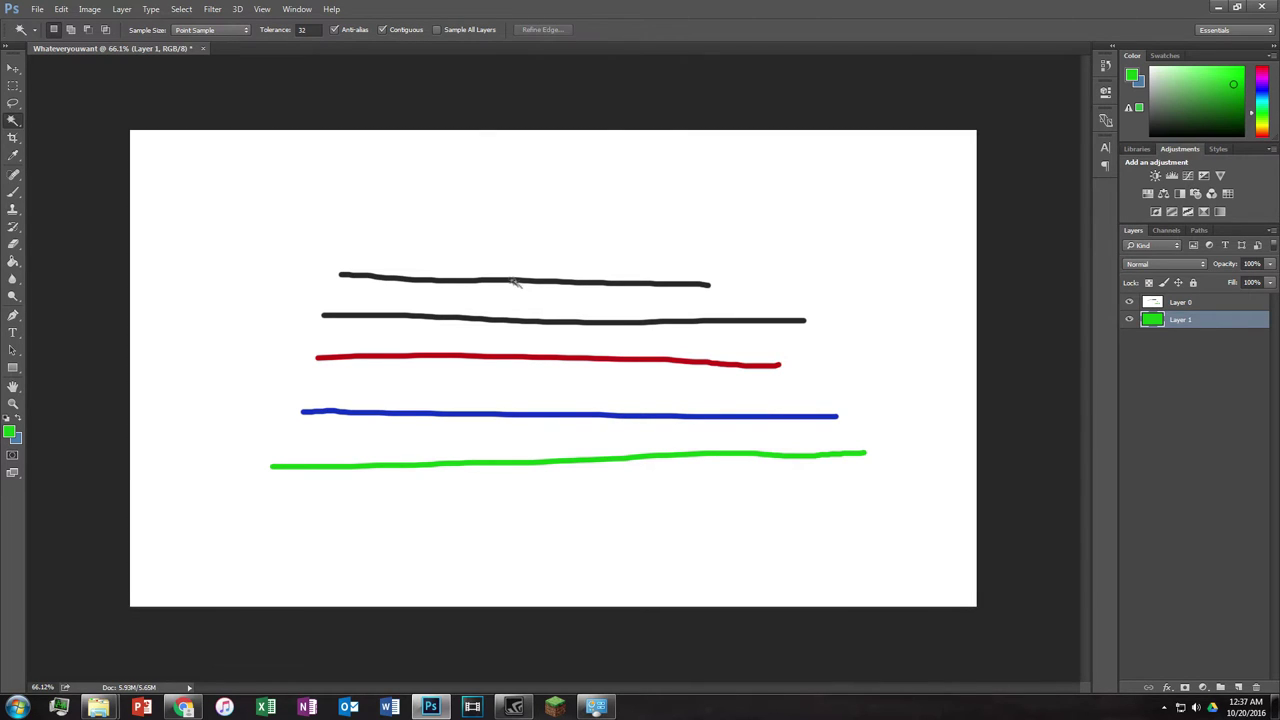
left_click(1190, 302)
left_click(558, 280)
left_click(560, 285)
left_click(562, 282)
left_click(560, 359, "shift")
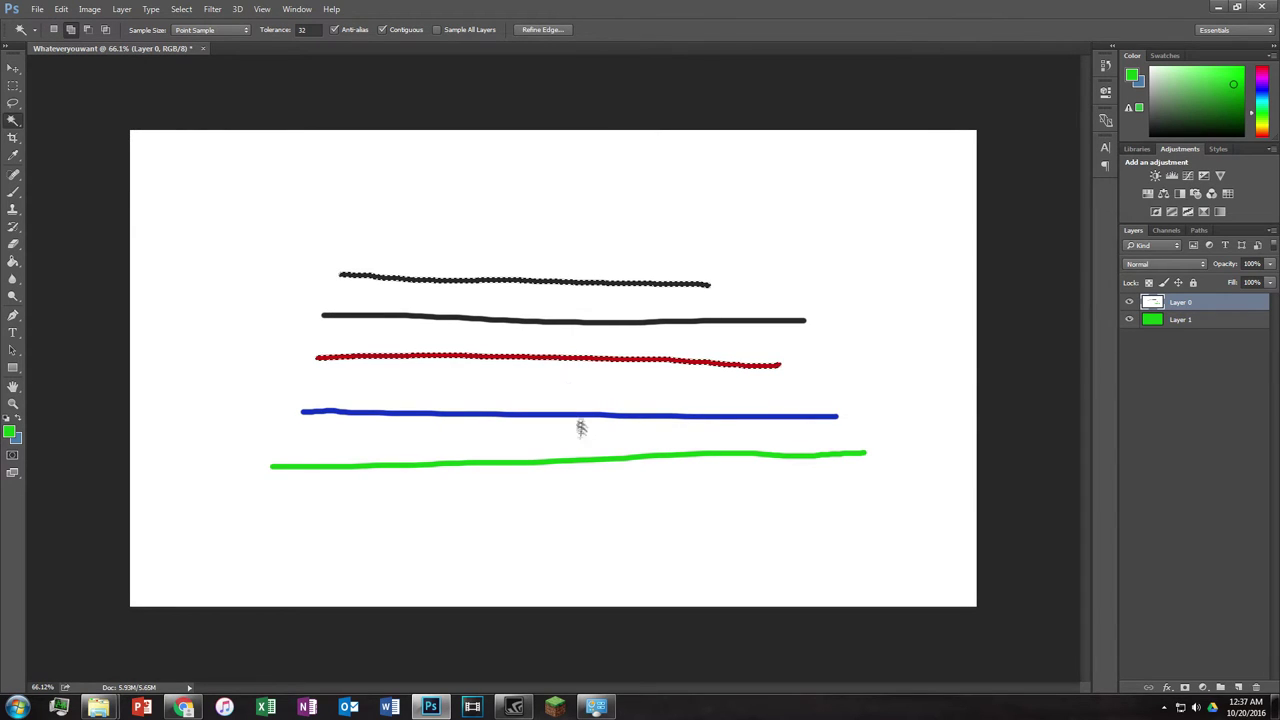
left_click(579, 460, "shift")
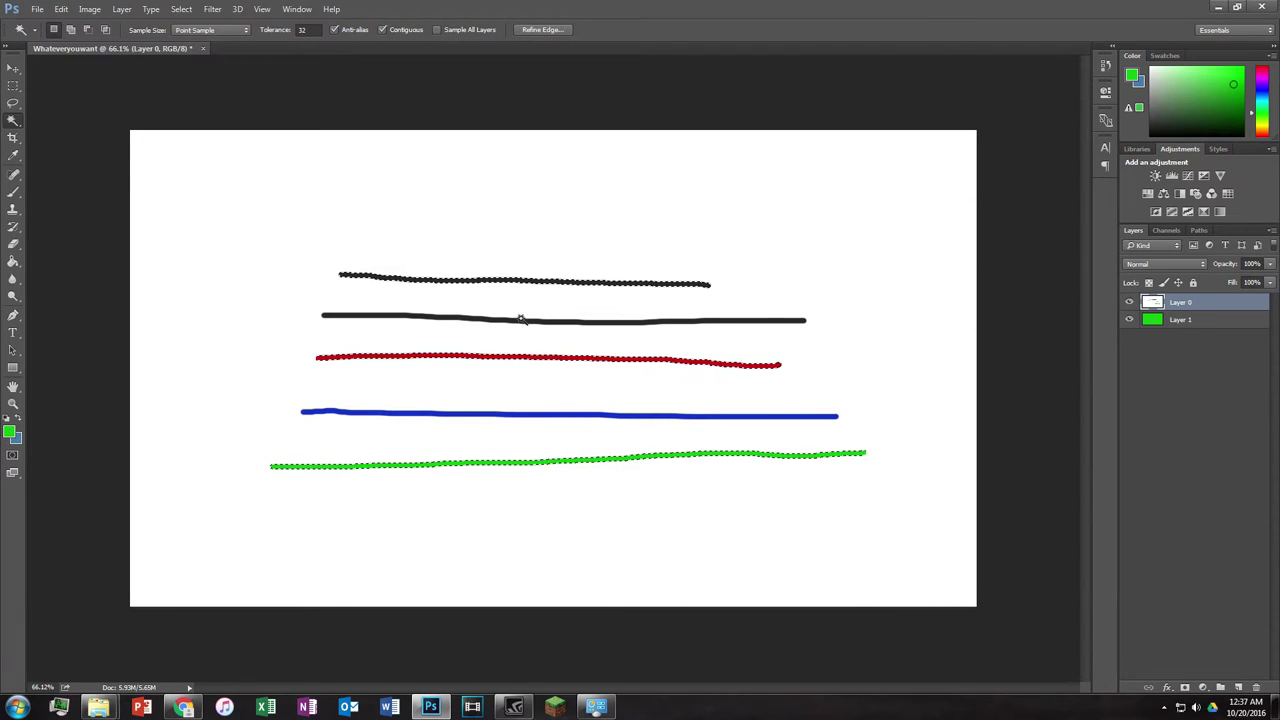
Step: Copy the selected lines to Layer 2 via Layer Via Copy, reorder it, then delete Layer 0 and Layer 2
right_click(548, 320)
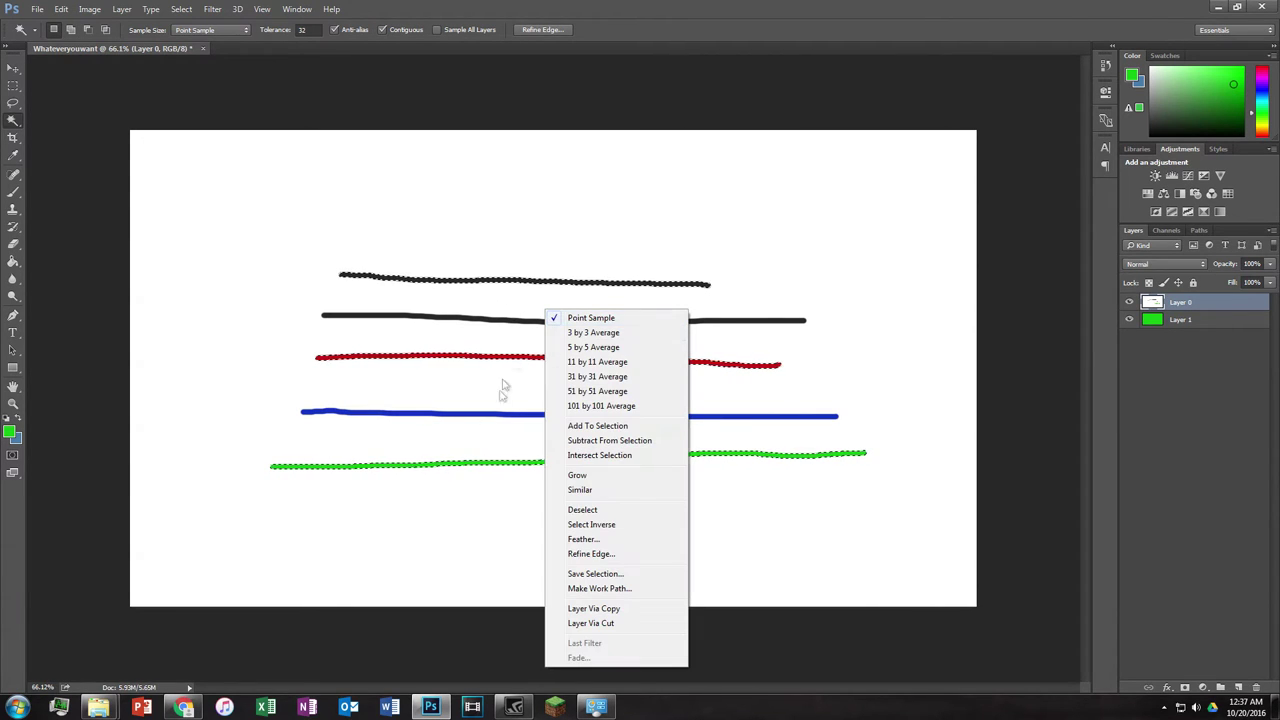
left_click(599, 612)
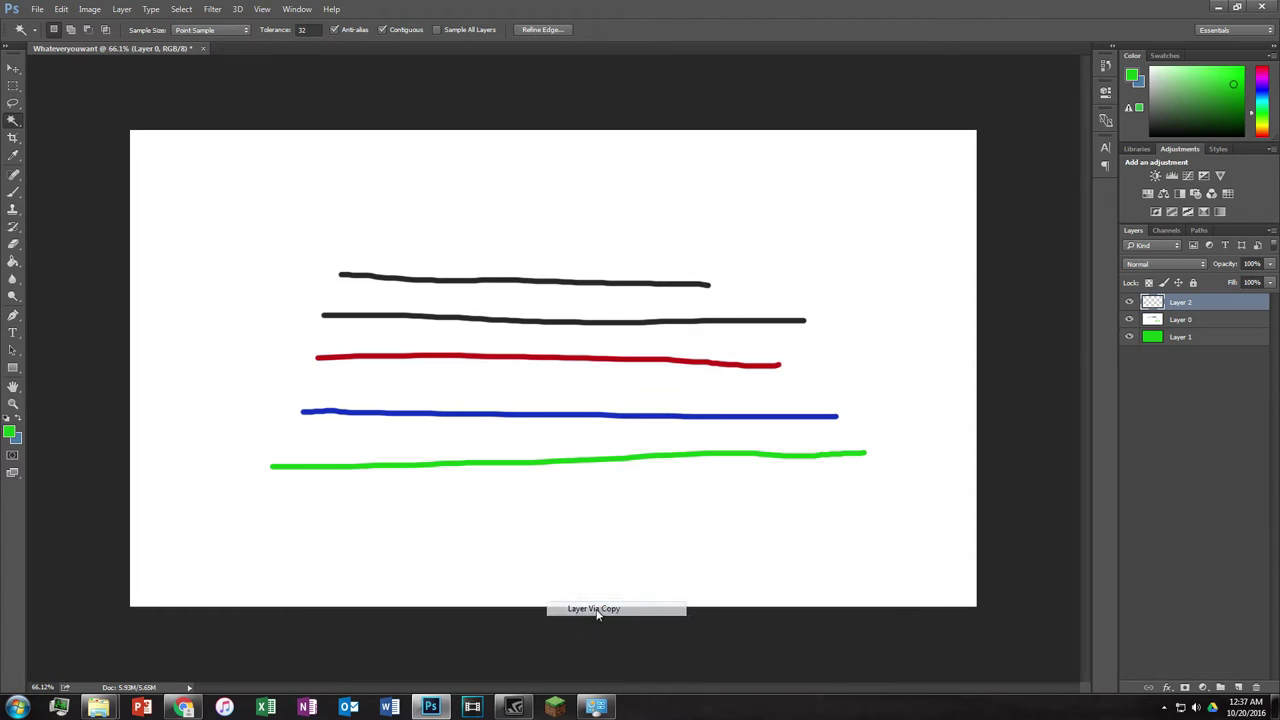
left_click_drag(1186, 303, 1190, 330)
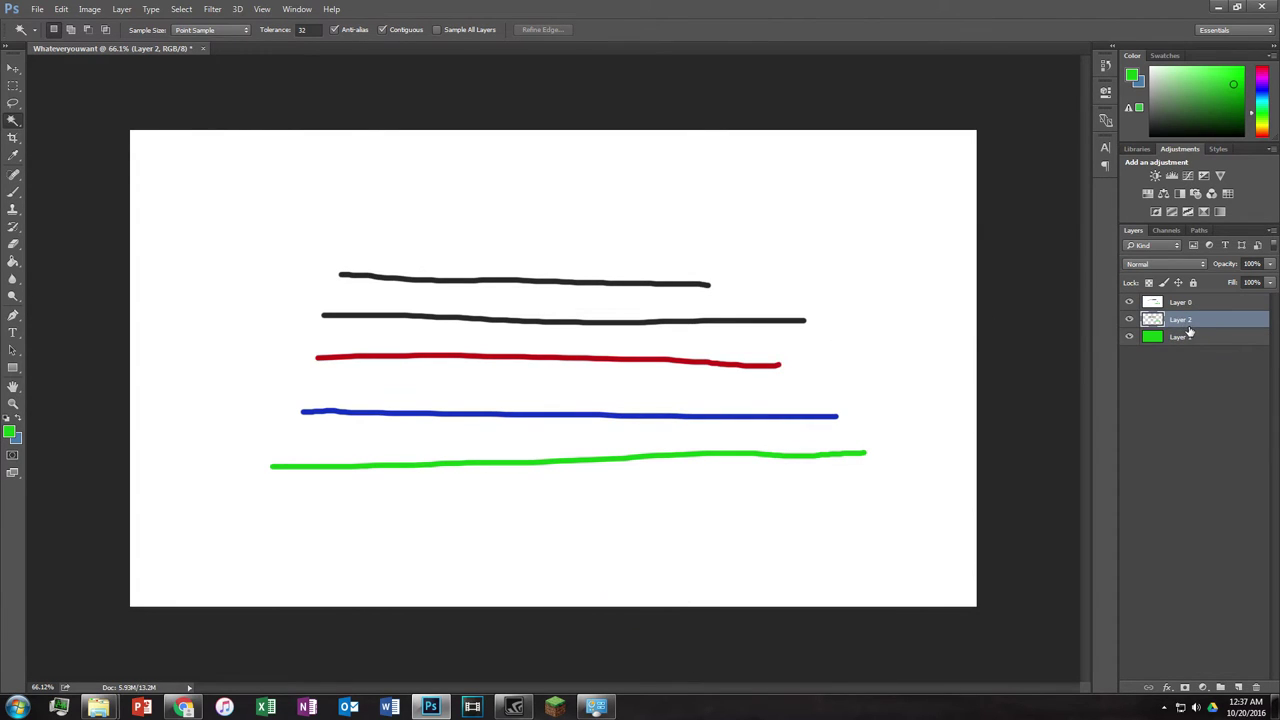
left_click(1130, 302)
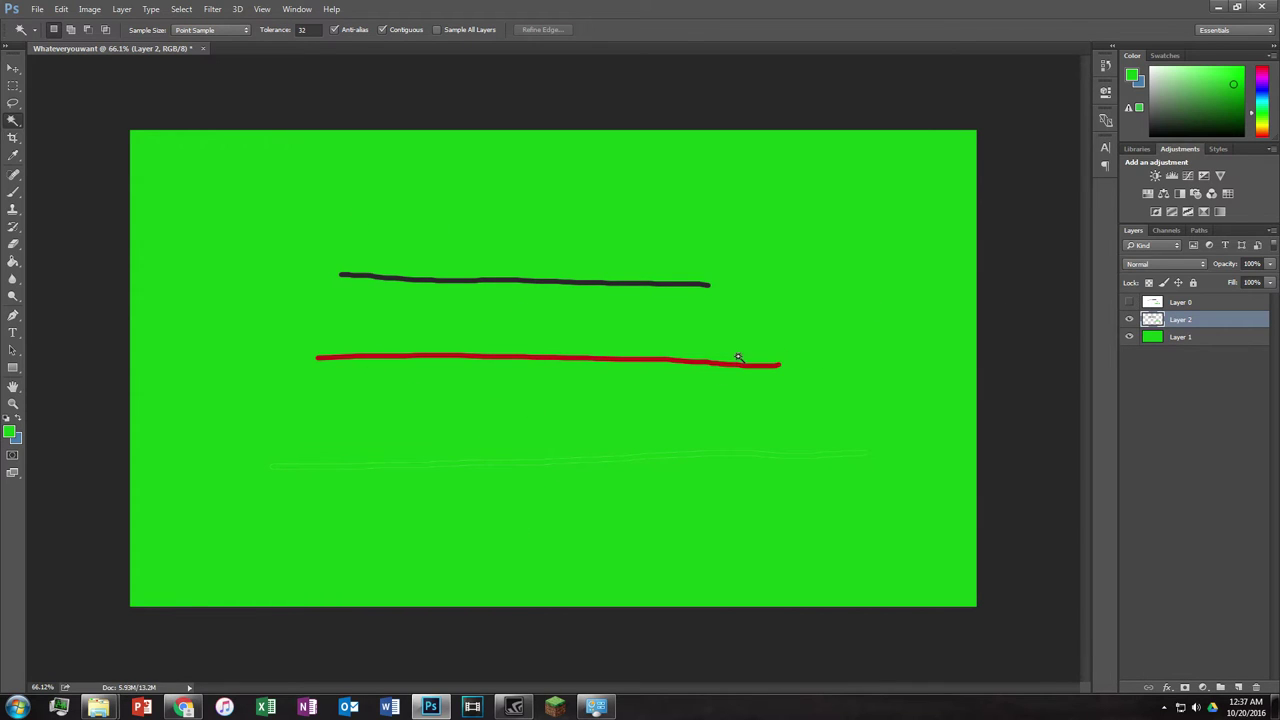
left_click(1176, 303)
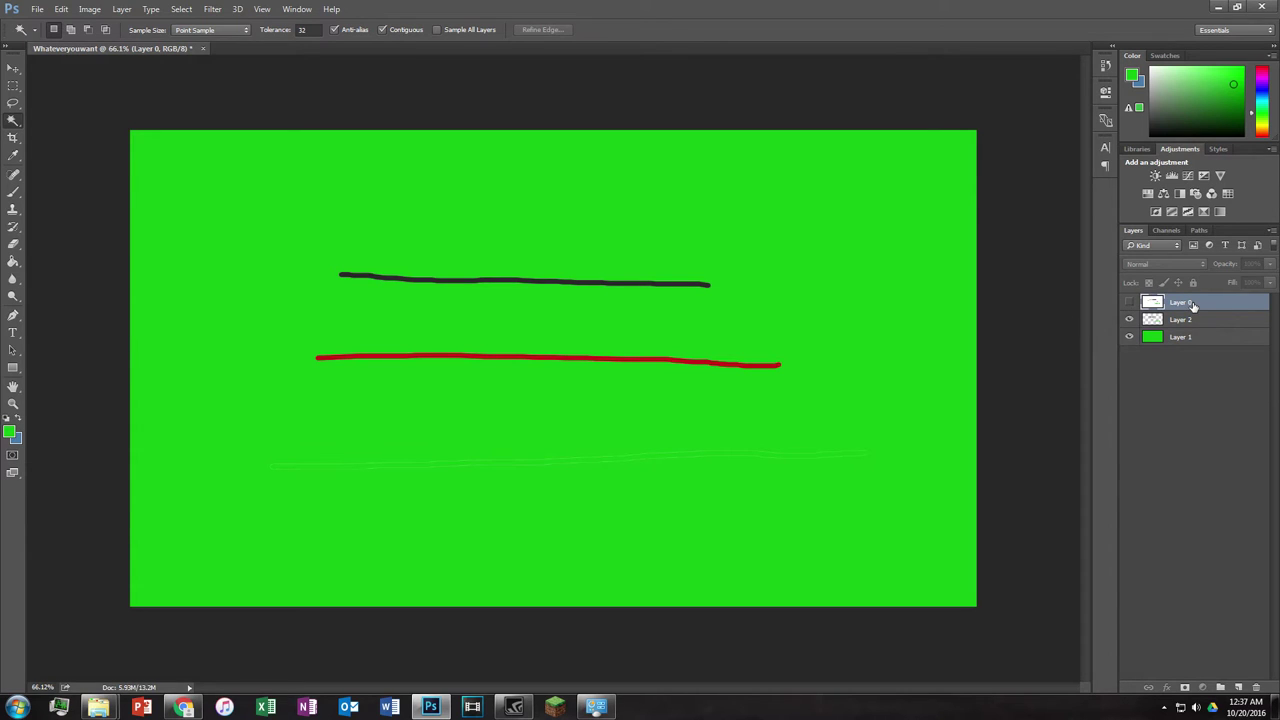
key("Delete")
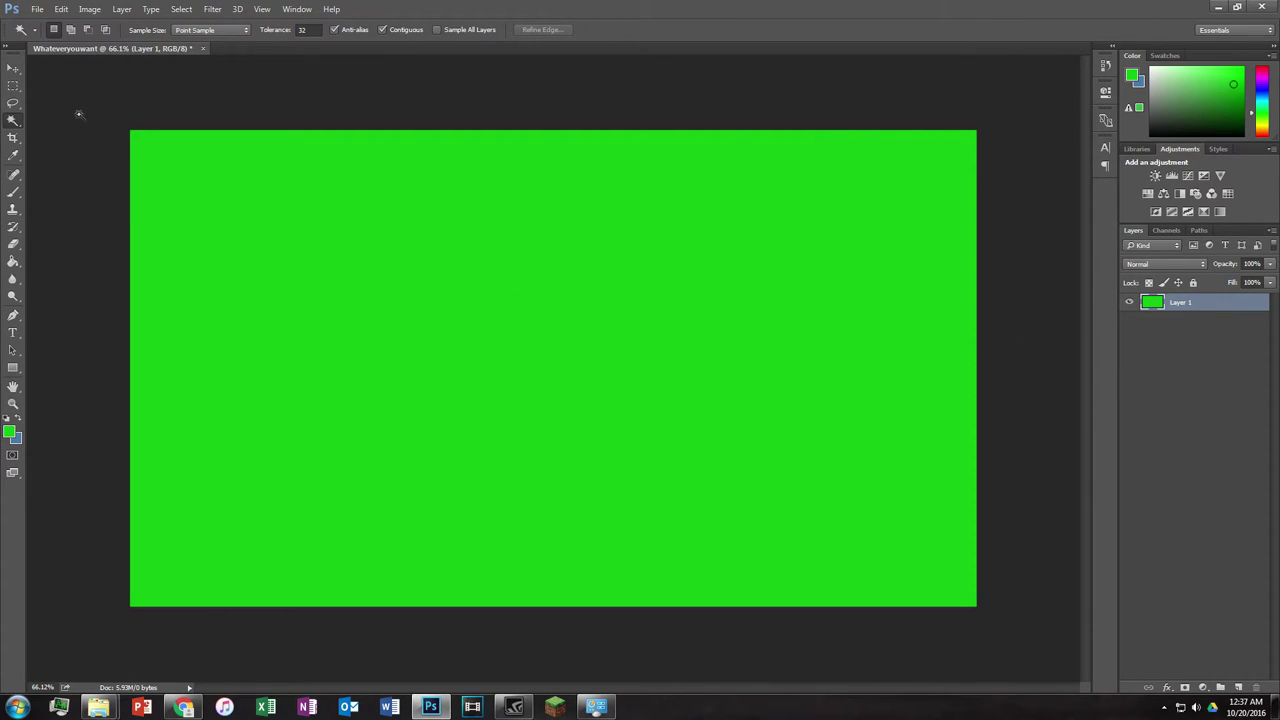
Step: Drag a rectangular marquee on the upper canvas, deselect it, and hide green Layer 1
left_click(13, 86)
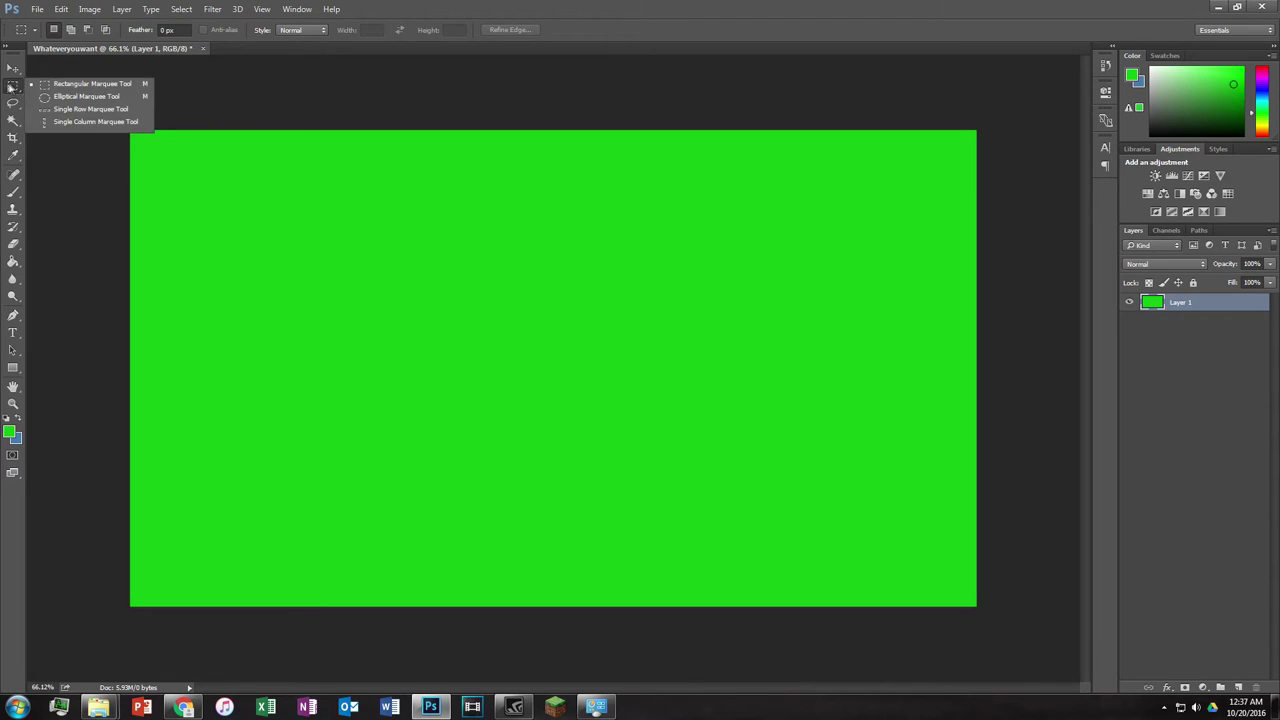
left_click(20, 88)
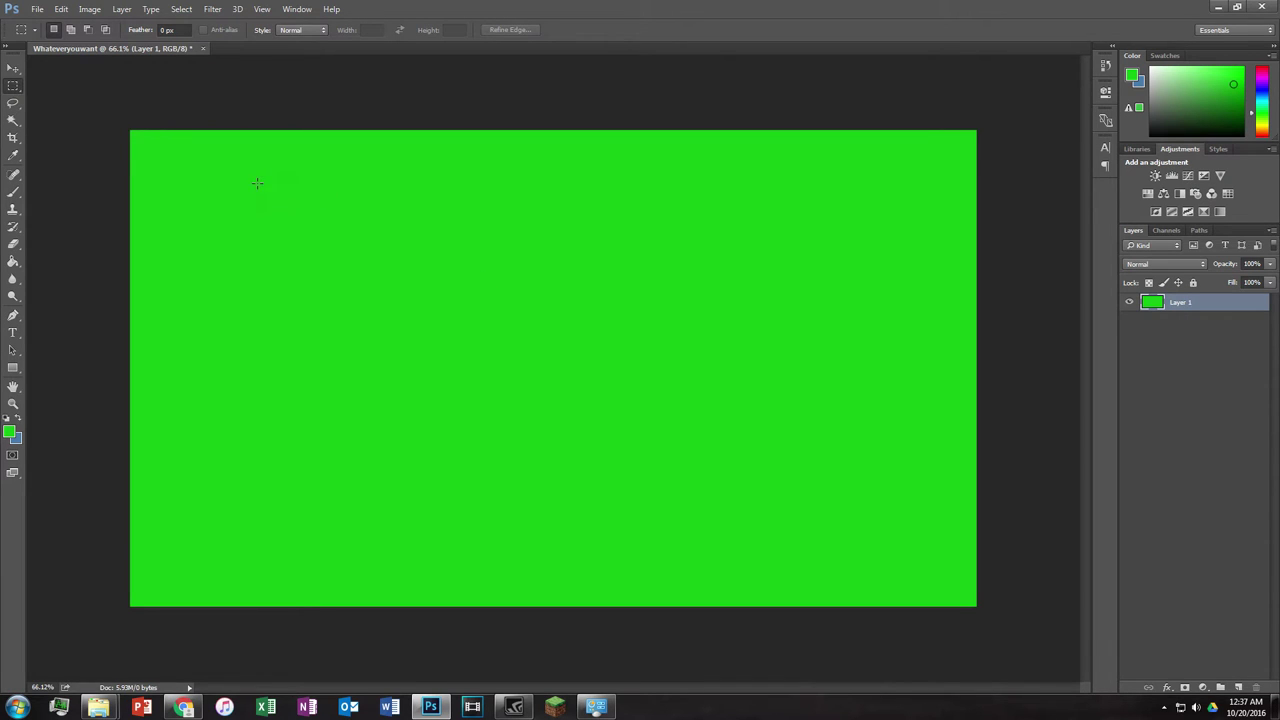
left_click_drag(339, 212, 746, 406)
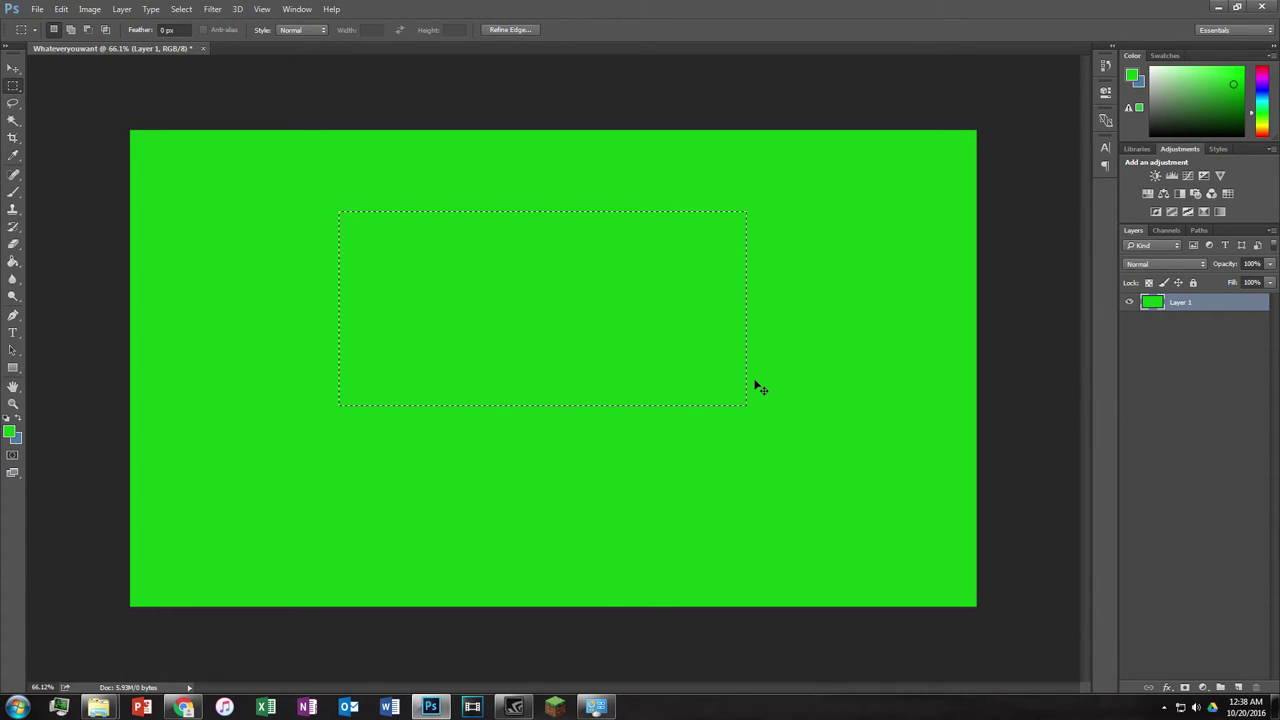
key("ctrl+d")
left_click(1128, 304)
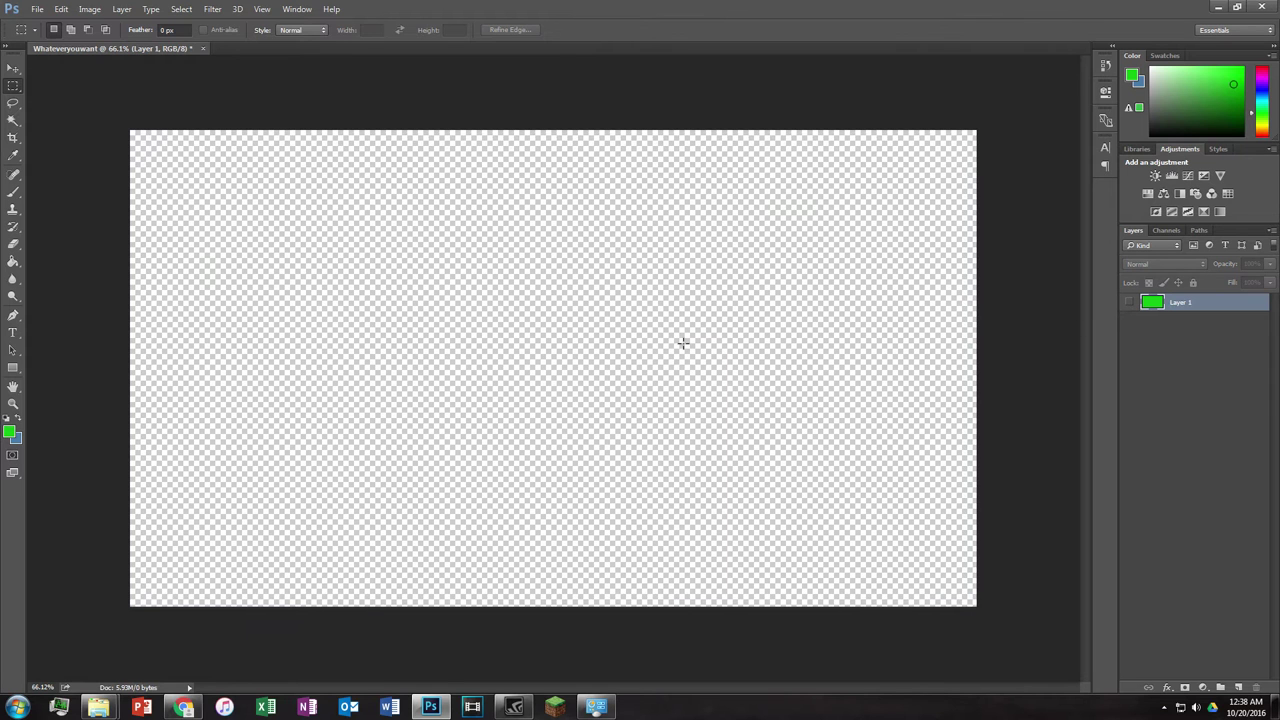
Step: Create a new Layer 2 and fill the selected rectangle on it with green
left_click(121, 9)
mouse_move(240, 24)
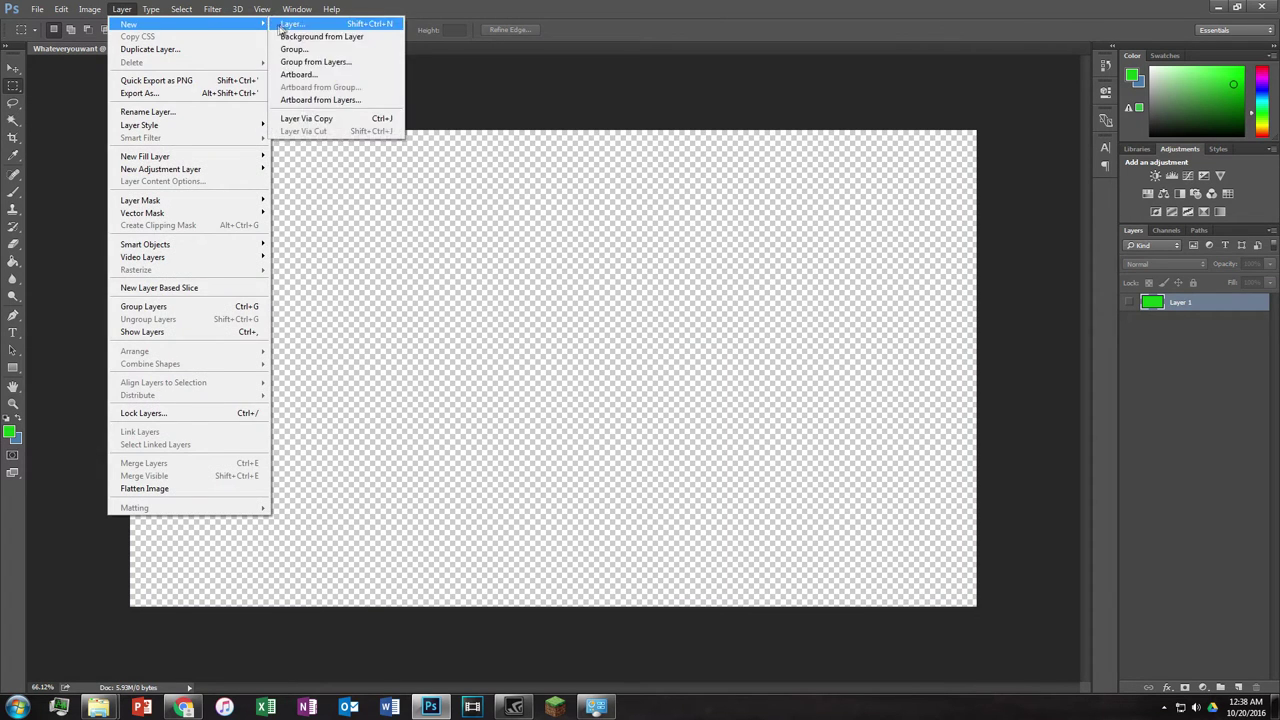
left_click(288, 23)
key("Return")
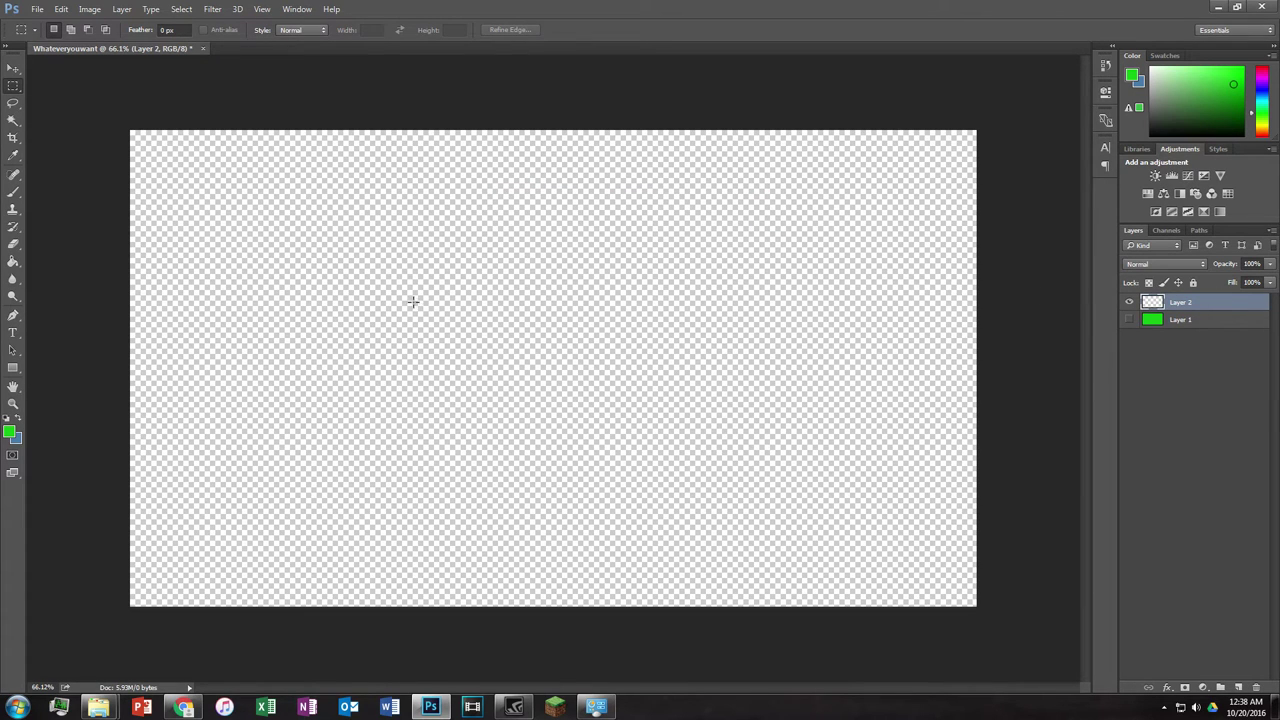
key("alt+BackSpace")
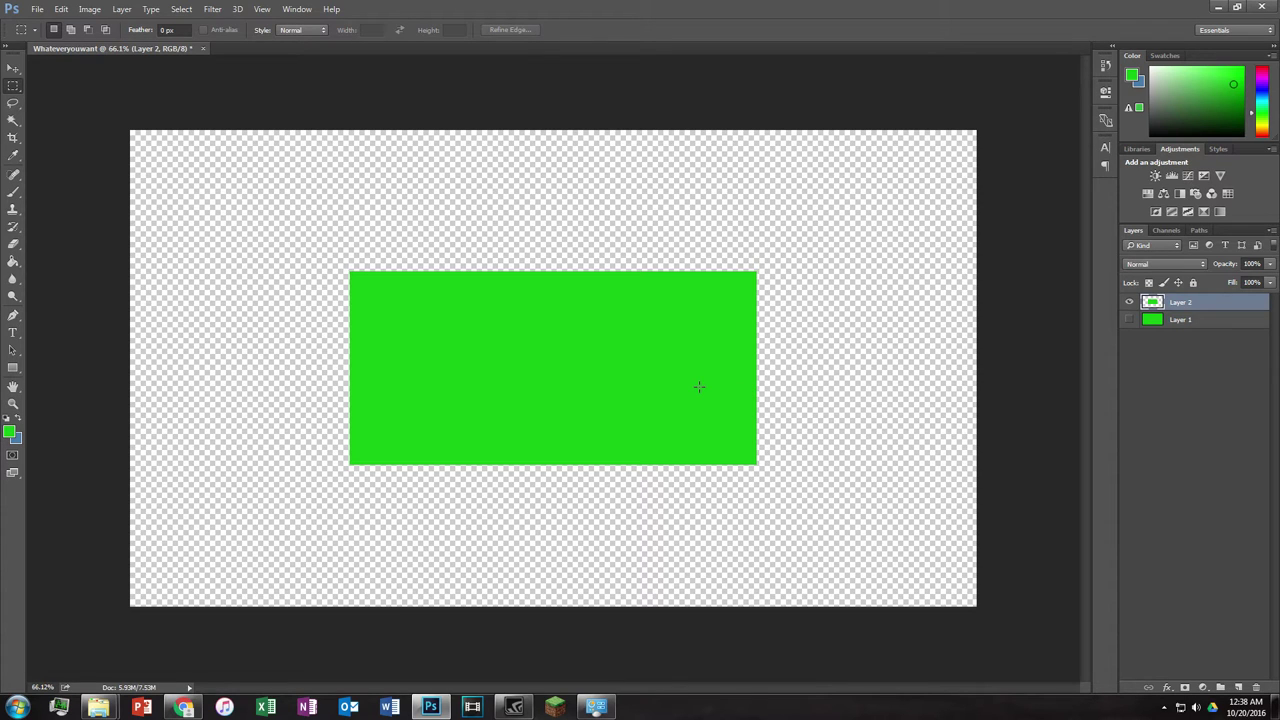
Step: Show Layer 1, hide Layer 2, and try cutting a marquee rectangle from Layer 1, undoing it twice
left_click(1201, 320)
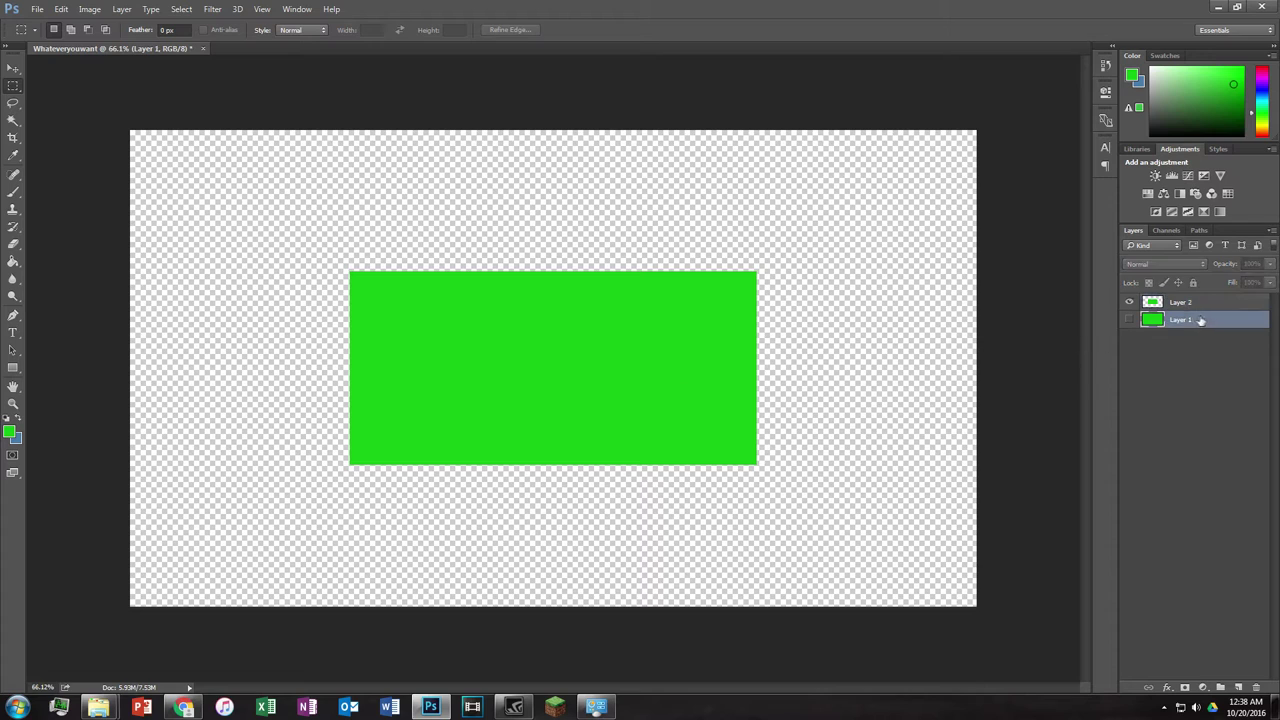
left_click(1129, 320)
left_click(1129, 302)
left_click_drag(344, 247, 757, 355)
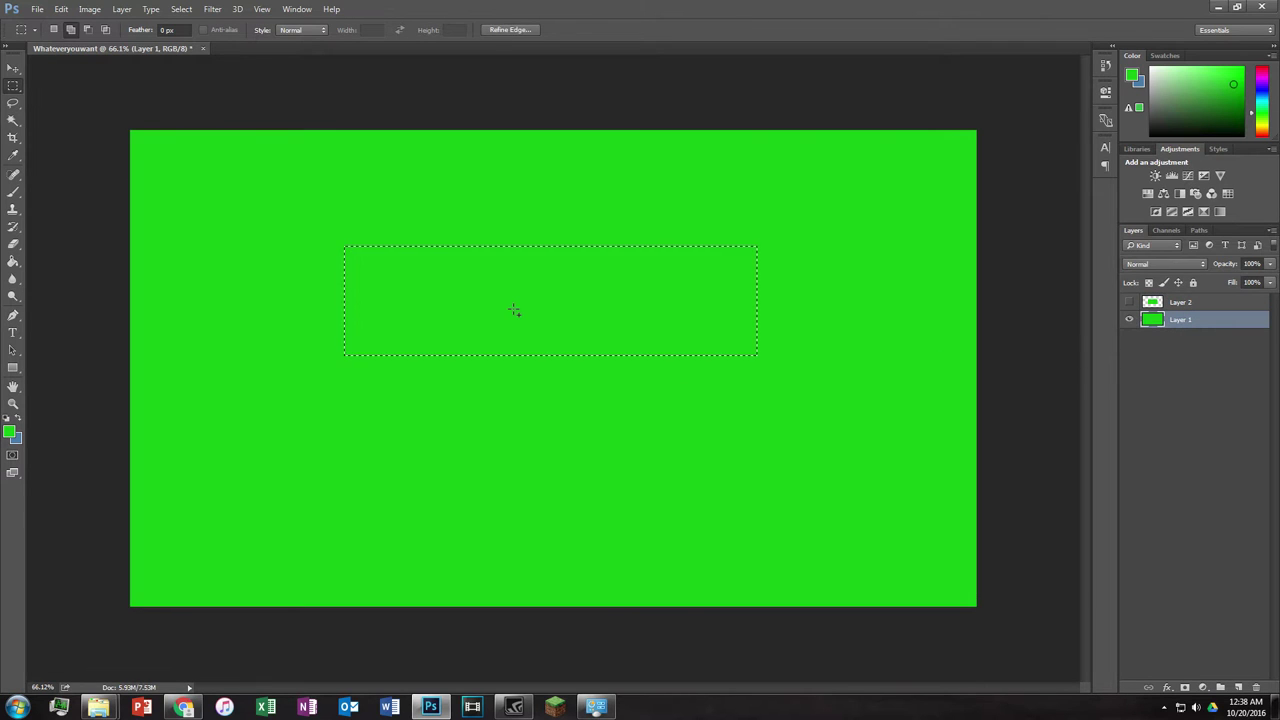
key("ctrl+x")
key("ctrl+z")
key("ctrl+x")
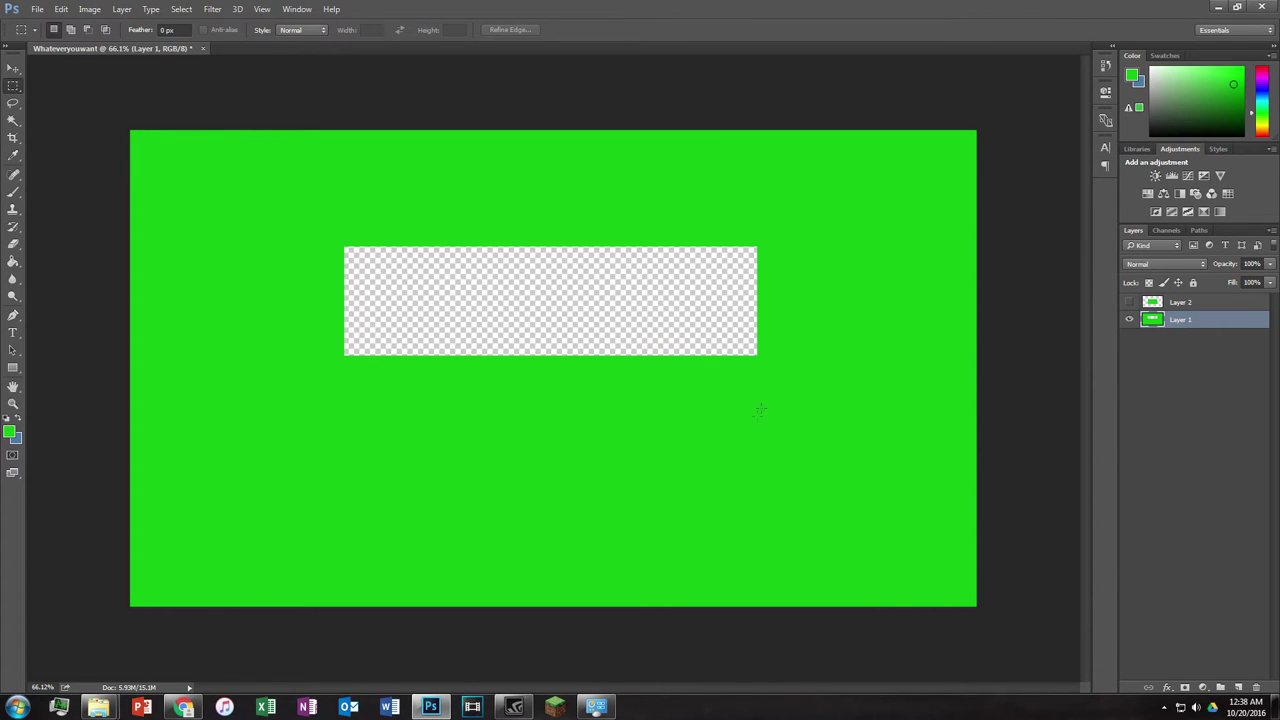
key("ctrl+z")
Step: Select Layer 2, clear the selection, and close the document with Ctrl+W
left_click(1185, 302)
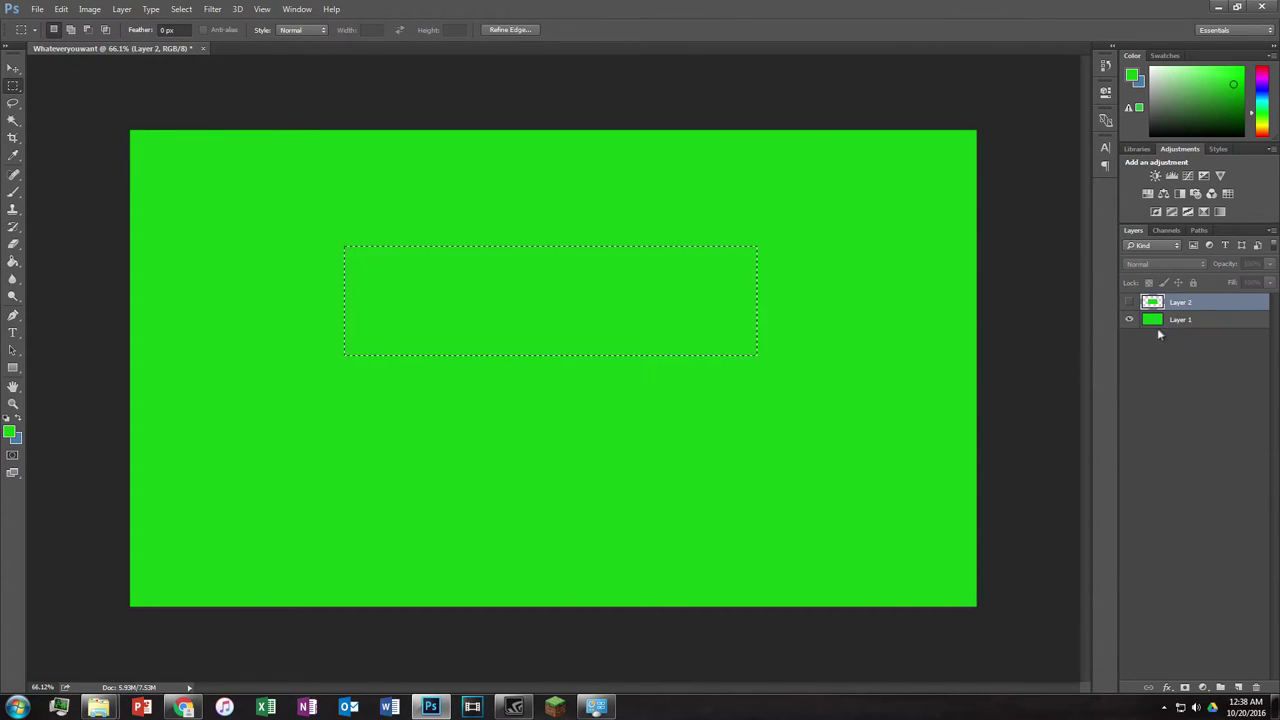
key("ctrl+d")
key("ctrl+w")
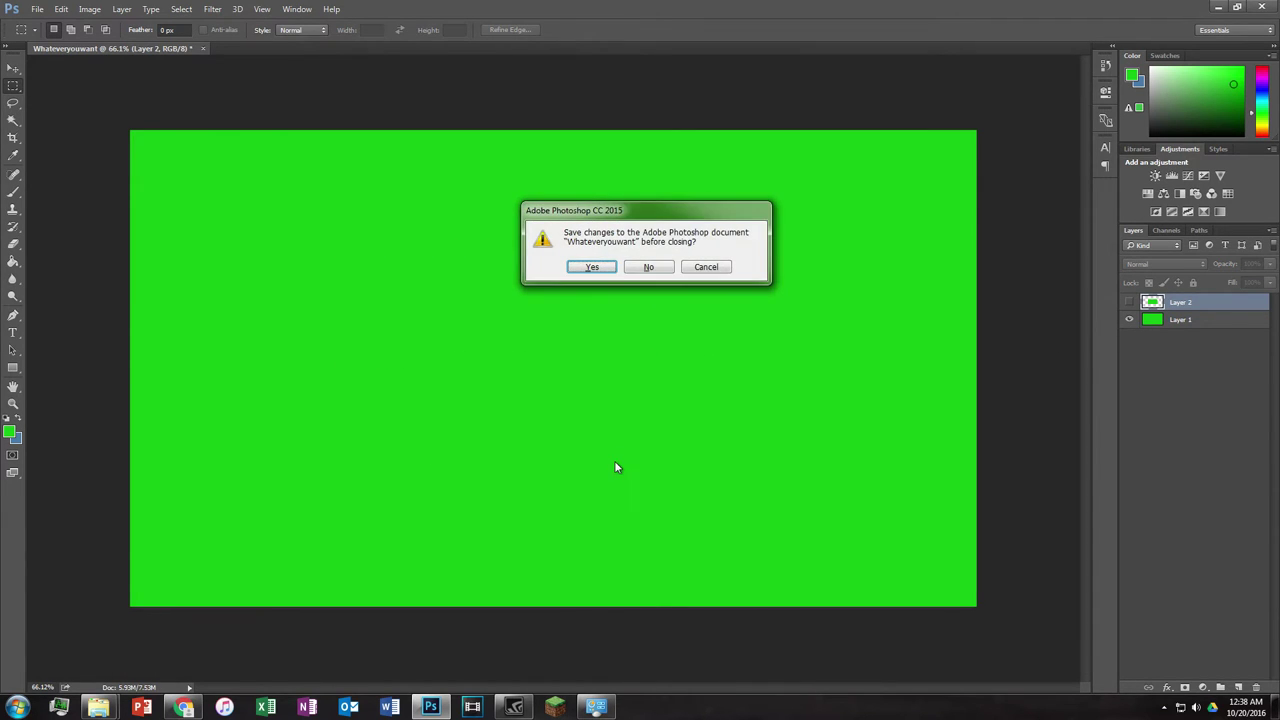
Step: Keep the document open and save it as Whateveryouwant.psd on the Desktop
left_click(706, 269)
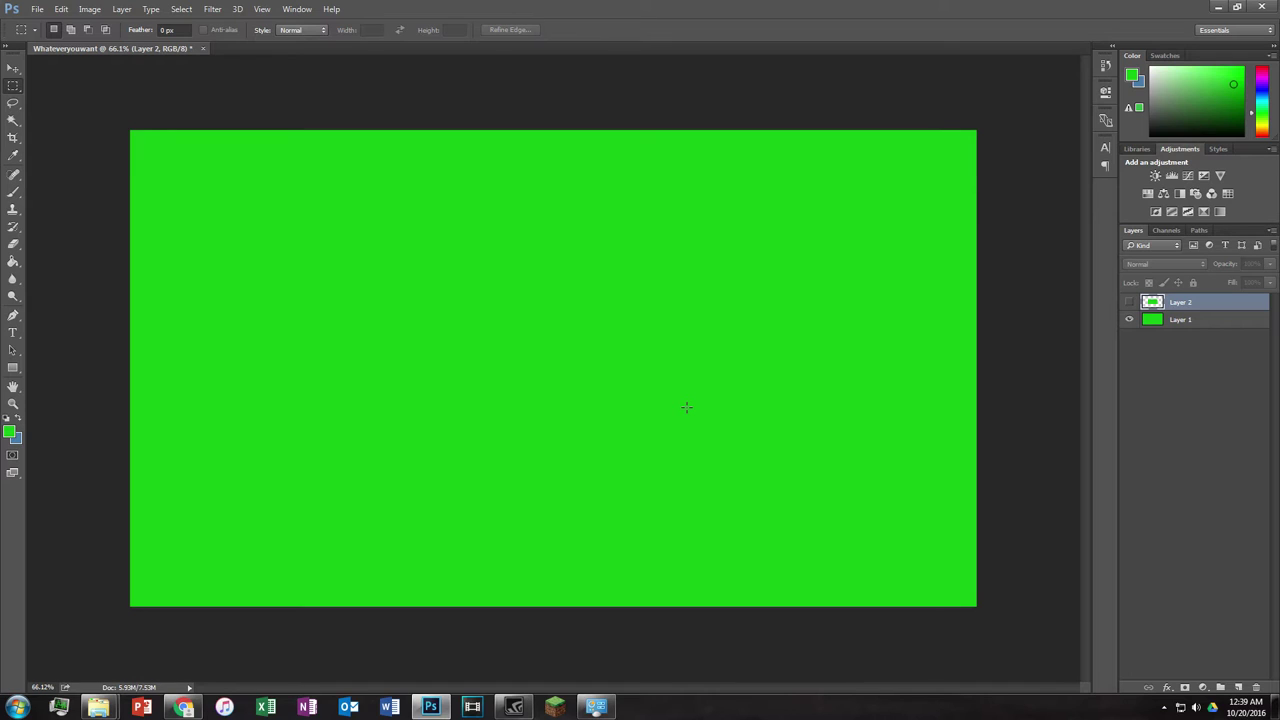
key("ctrl+s")
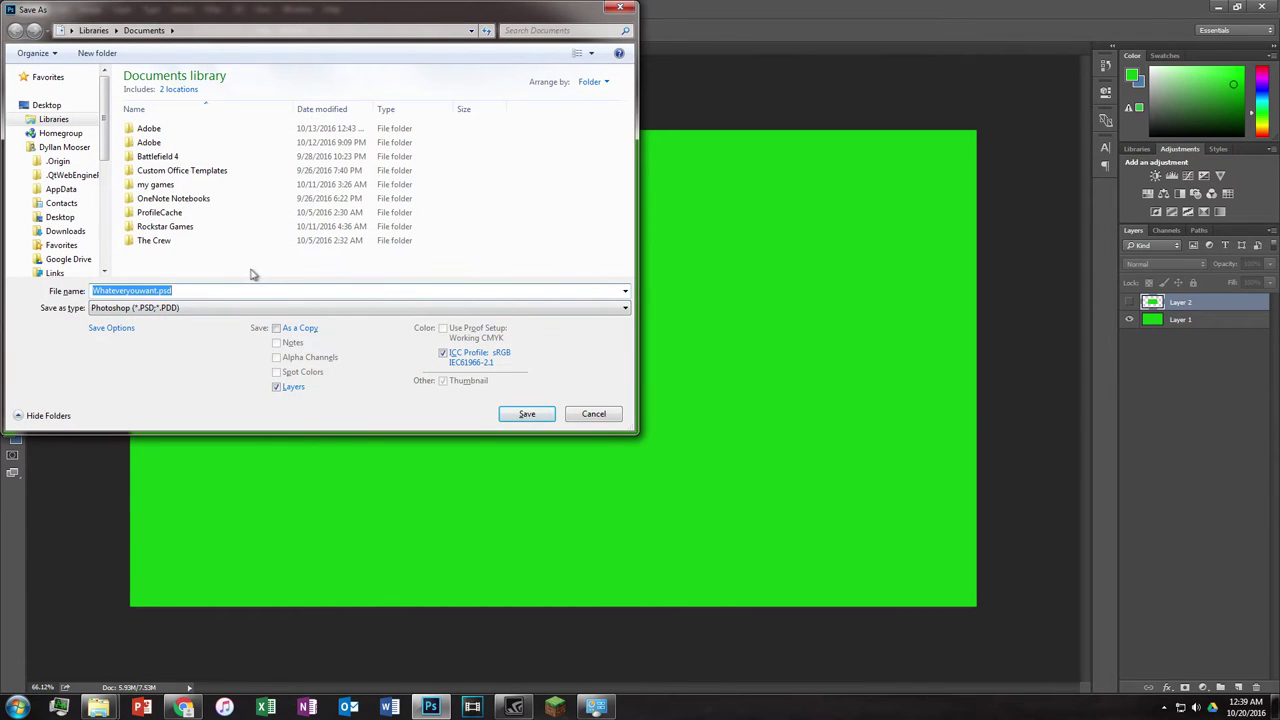
left_click(59, 217)
left_click(520, 417)
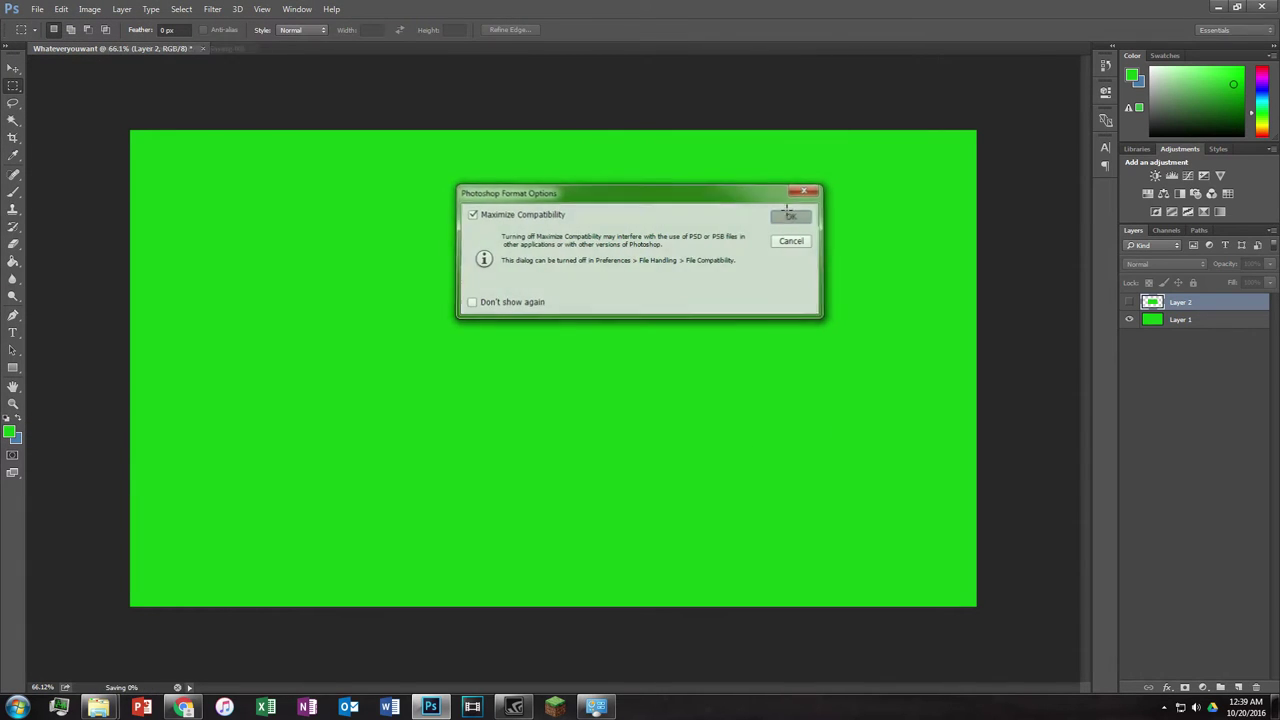
left_click(803, 214)
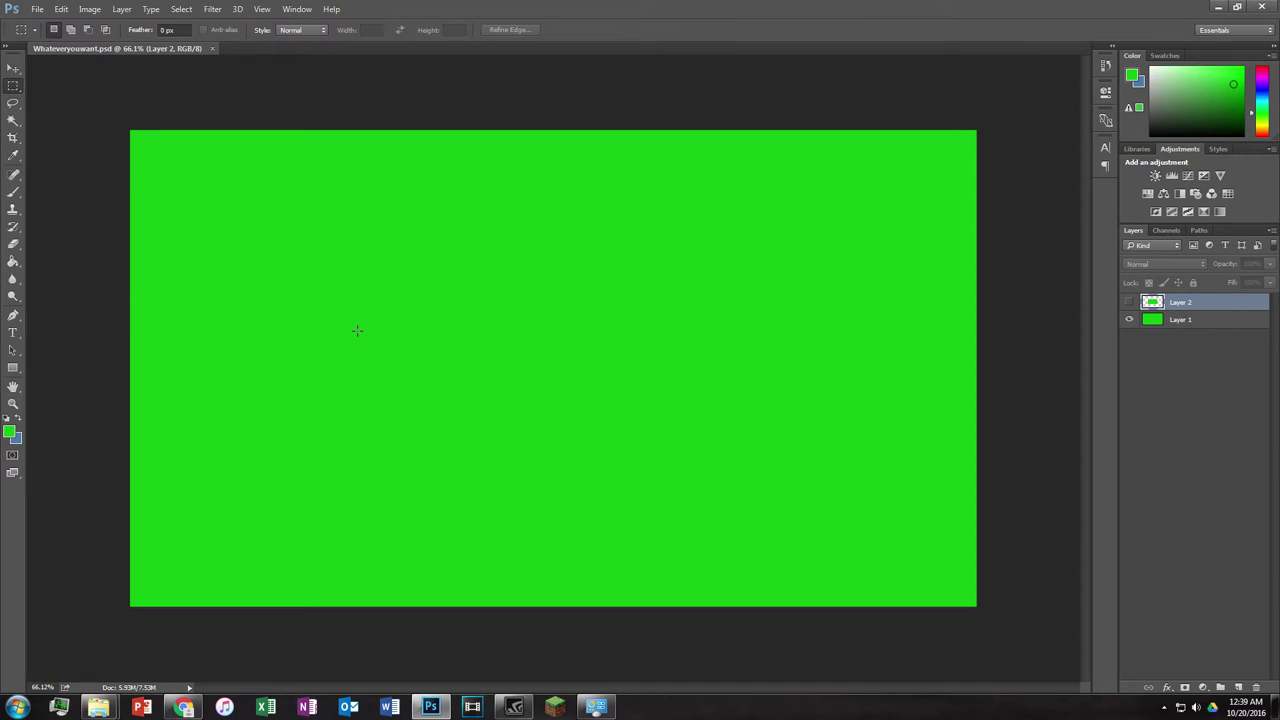
Step: Start a Save As copy named 'ASFAG', then cancel without saving
key("ctrl+shift+s")
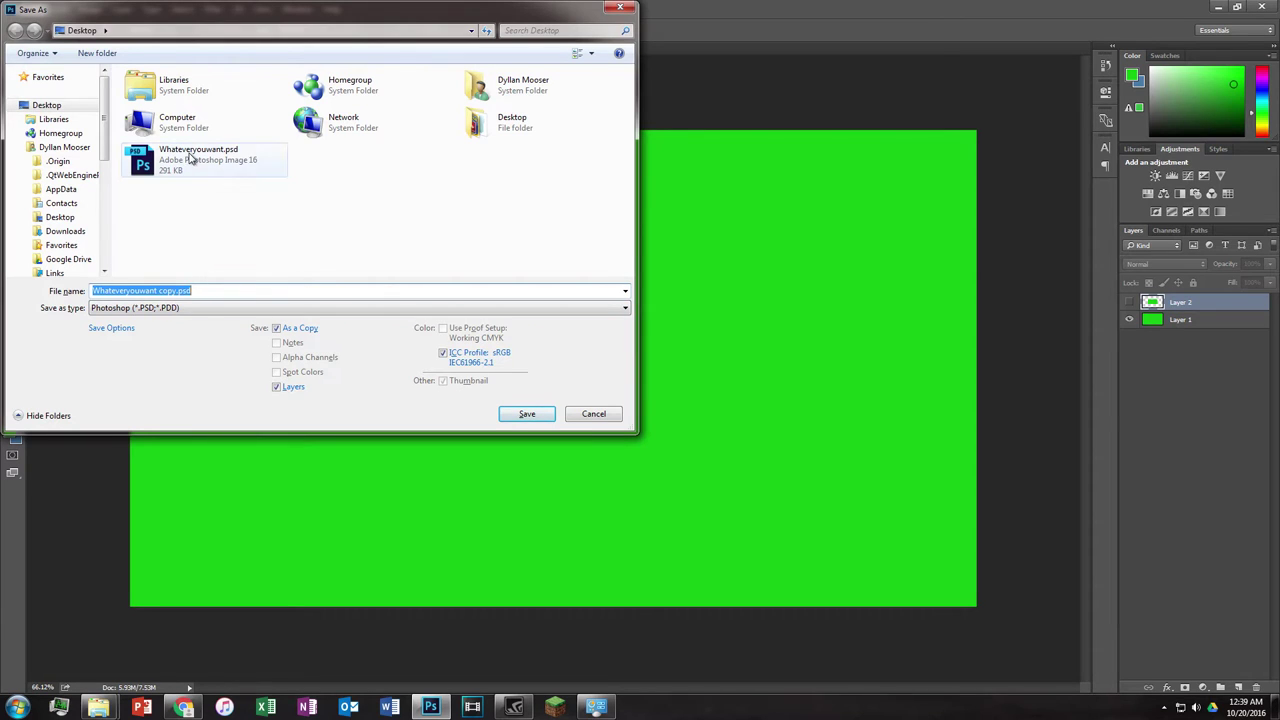
type("ASFAG")
left_click(592, 414)
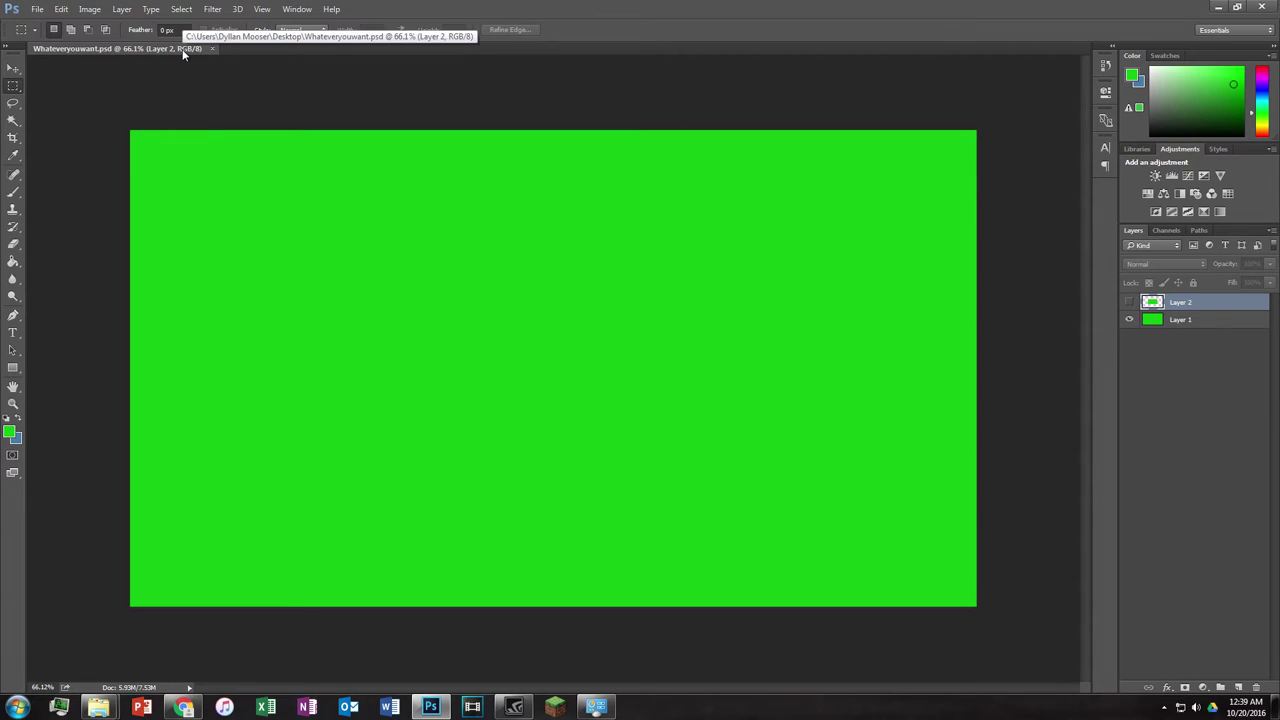
Step: Create a new blank white document, Untitled-1, via File > New
left_click_drag(130, 46, 180, 48)
left_click(36, 8)
left_click(50, 24)
left_click(824, 191)
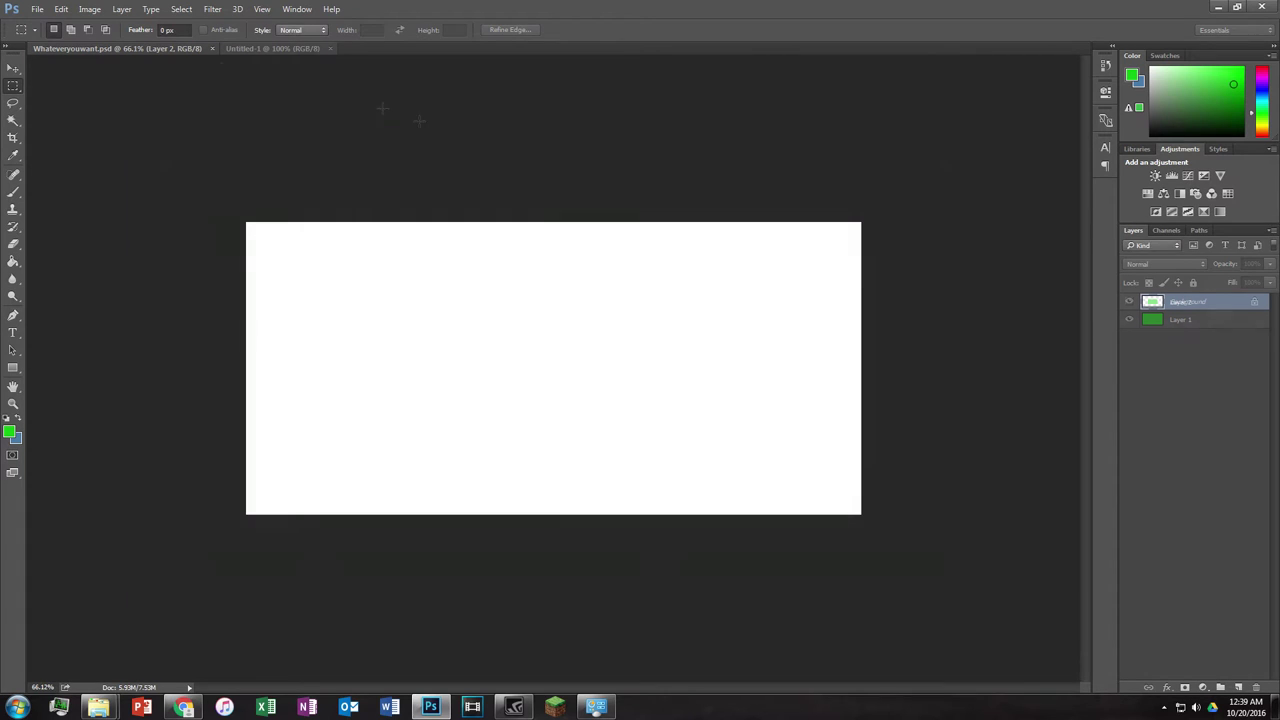
Step: Switch between the Whateveryouwant and Untitled-1 tabs and float both as separate windows
left_click(158, 50)
left_click(253, 47)
left_click(180, 49)
left_click_drag(282, 66, 503, 149)
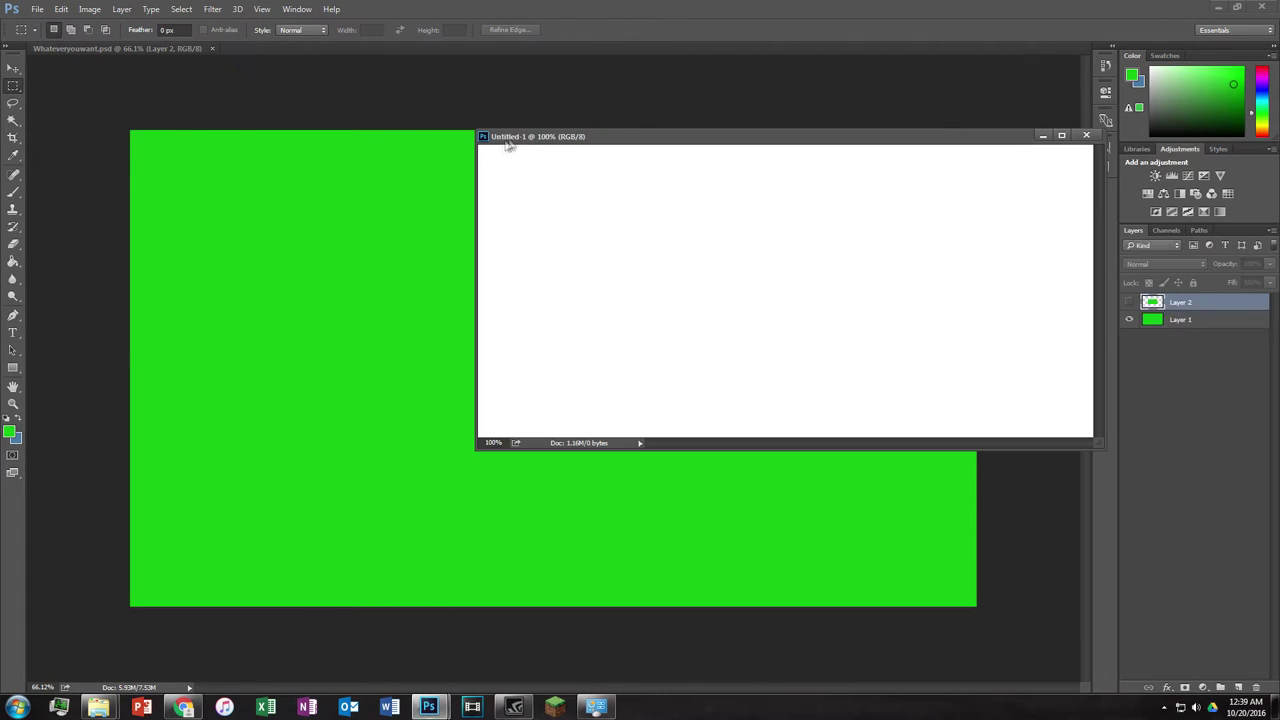
left_click(116, 52)
left_click_drag(116, 52, 404, 289)
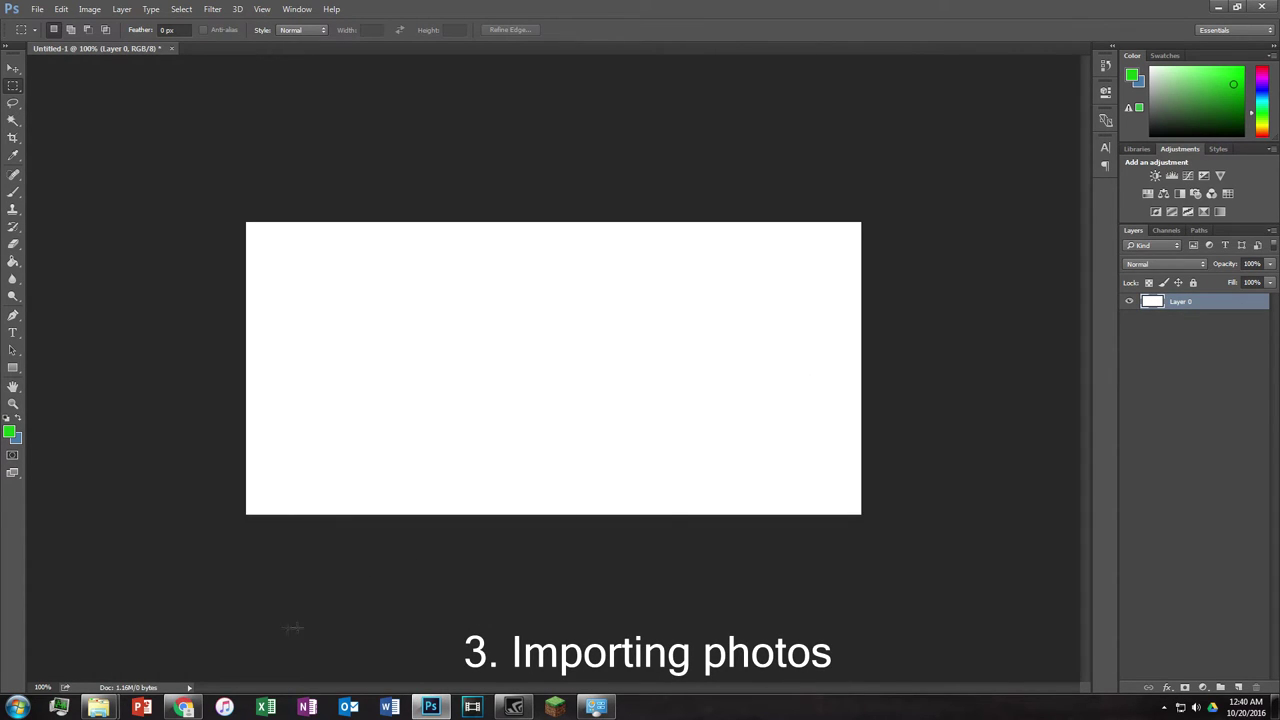
Step: Preview the teal-green background in Google Images, maximize Chrome, and drag it onto the Desktop
left_click(184, 707)
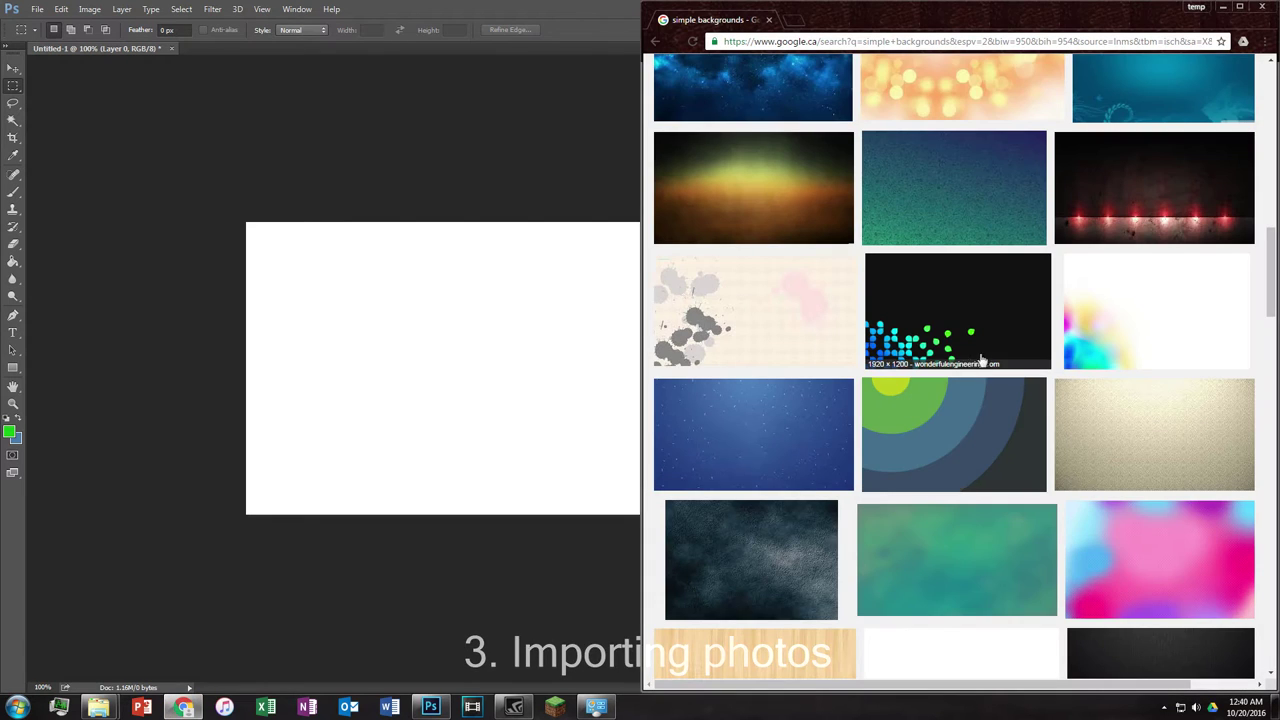
scroll(966, 410, "up", 2)
scroll(966, 410, "up", 7)
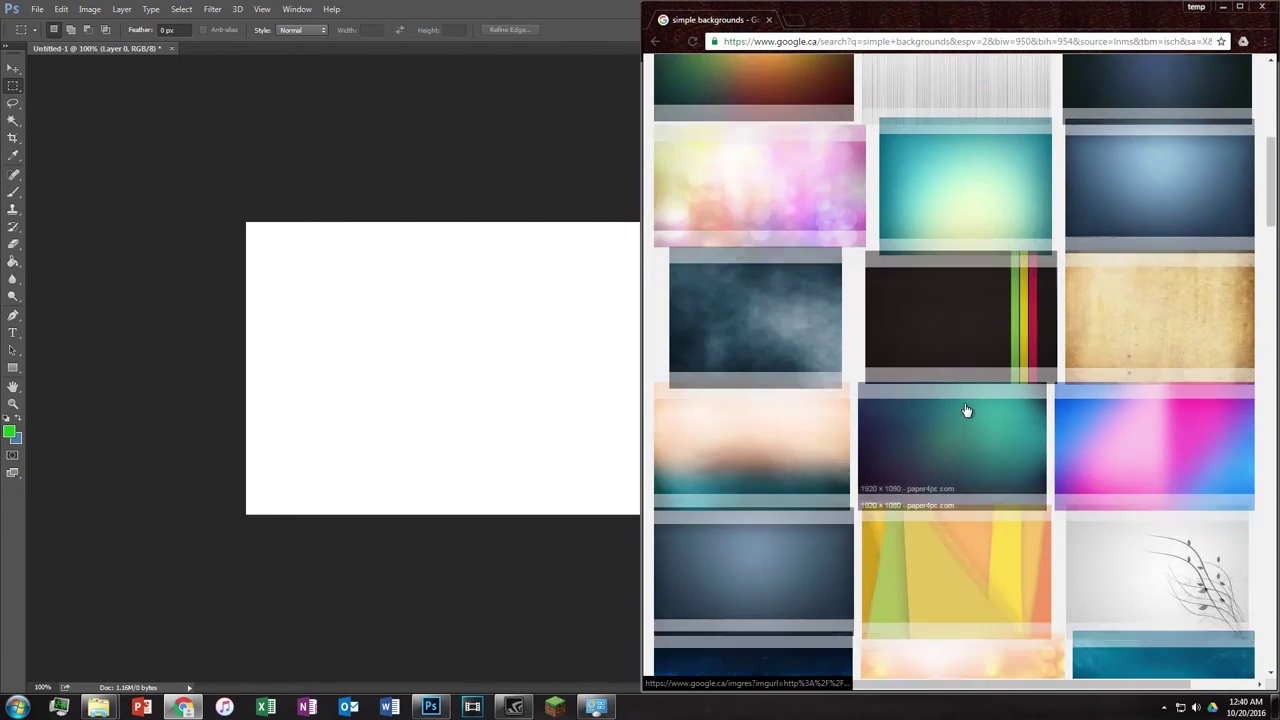
scroll(915, 480, "up", 2)
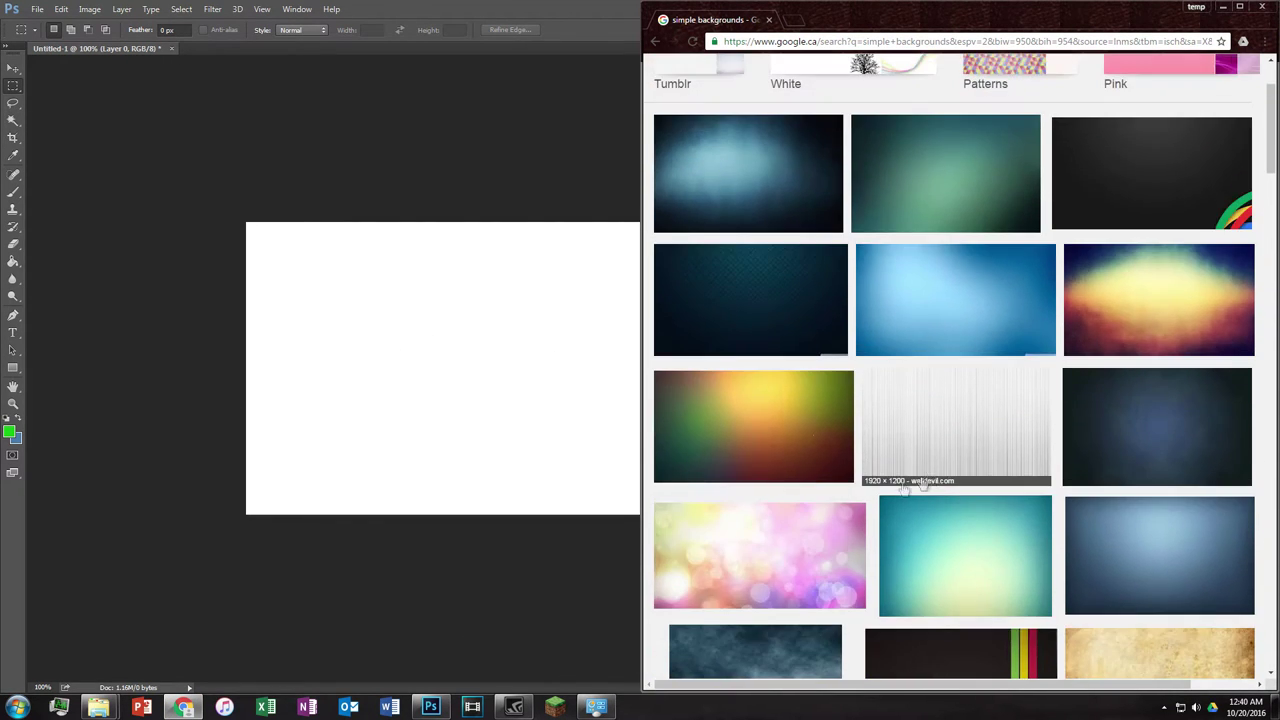
left_click(979, 193)
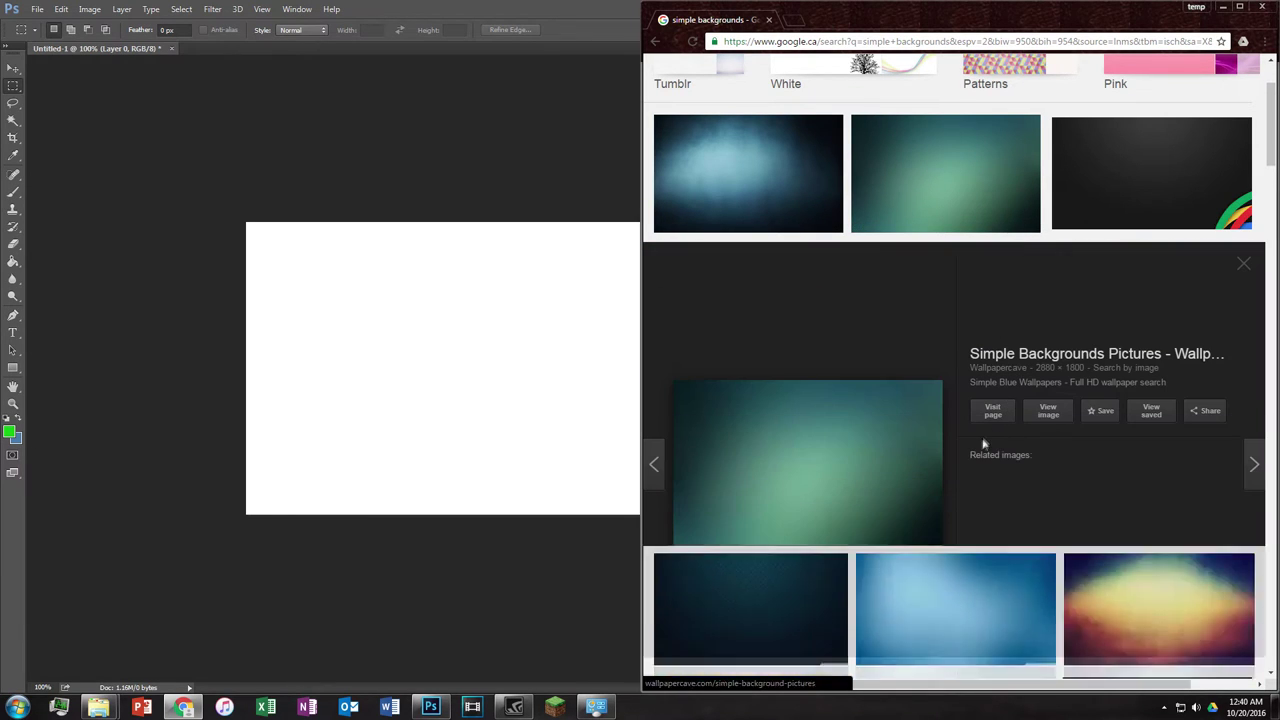
double_click(1100, 12)
scroll(640, 400, "up", 2)
left_click_drag(426, 530, 895, 452)
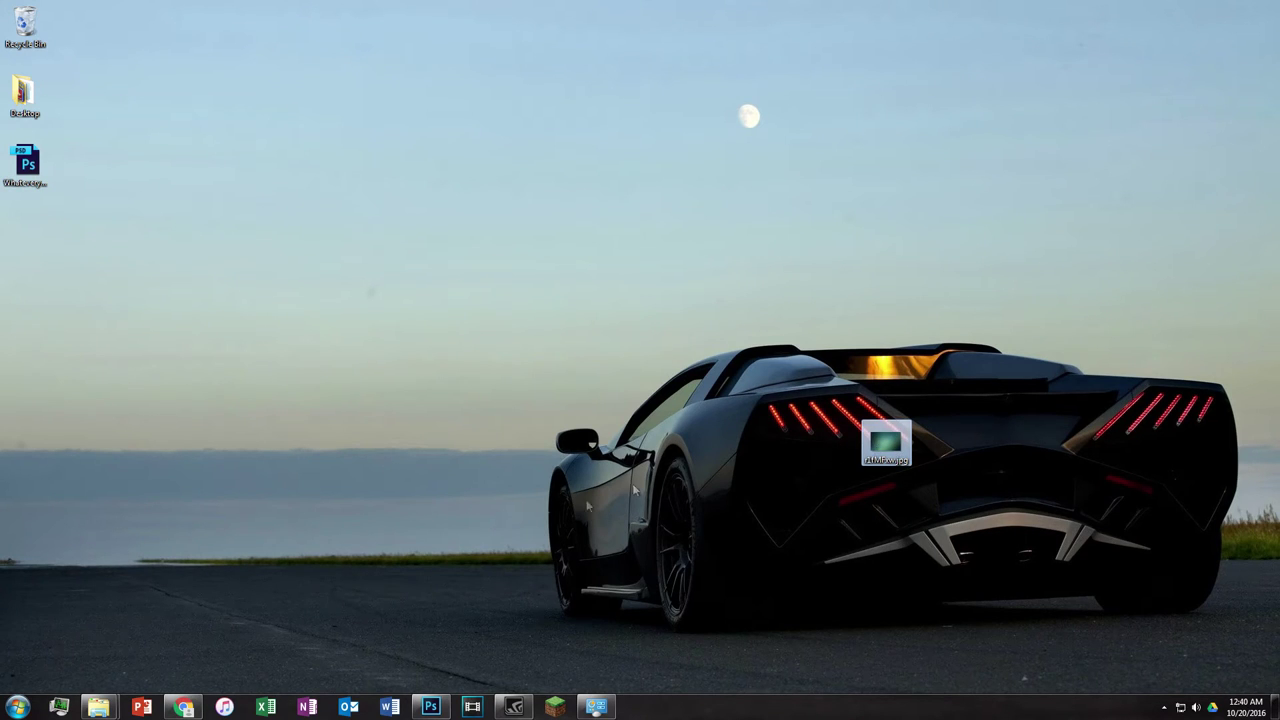
Step: Try Save Image As to the Desktop, cancel, then drag r1fMFxw.jpg into Untitled-1
left_click(183, 707)
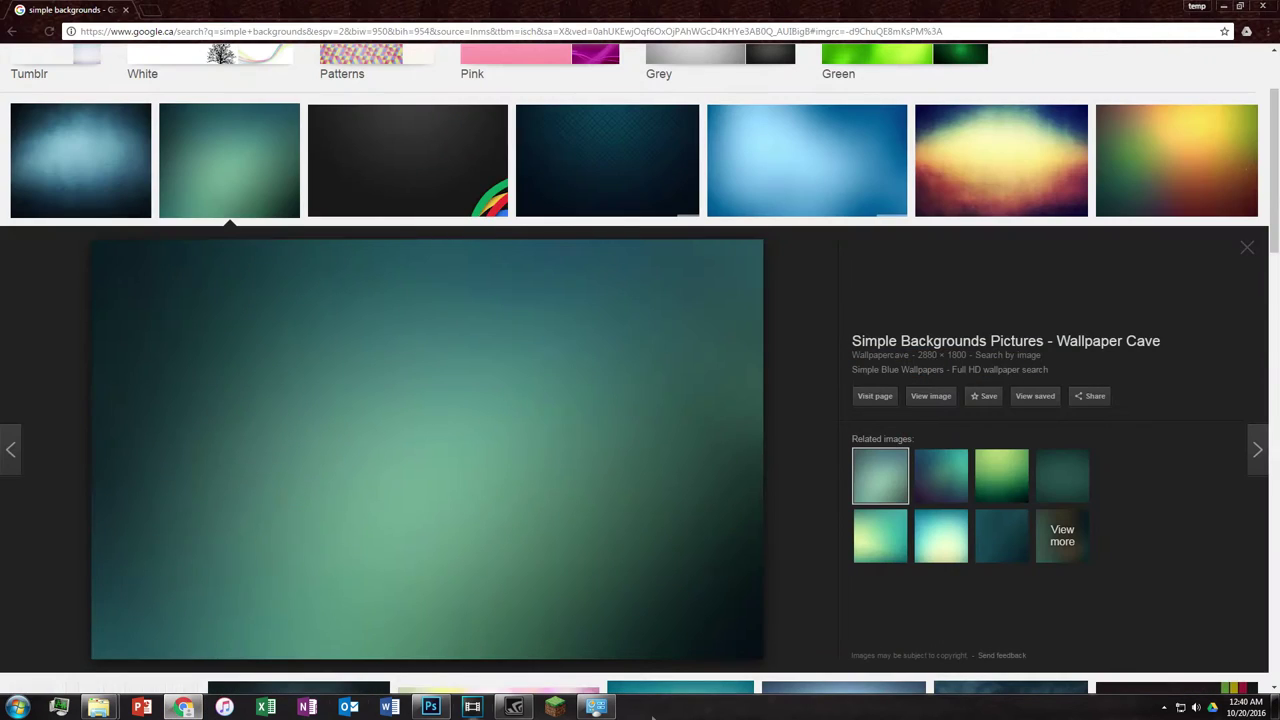
right_click(350, 406)
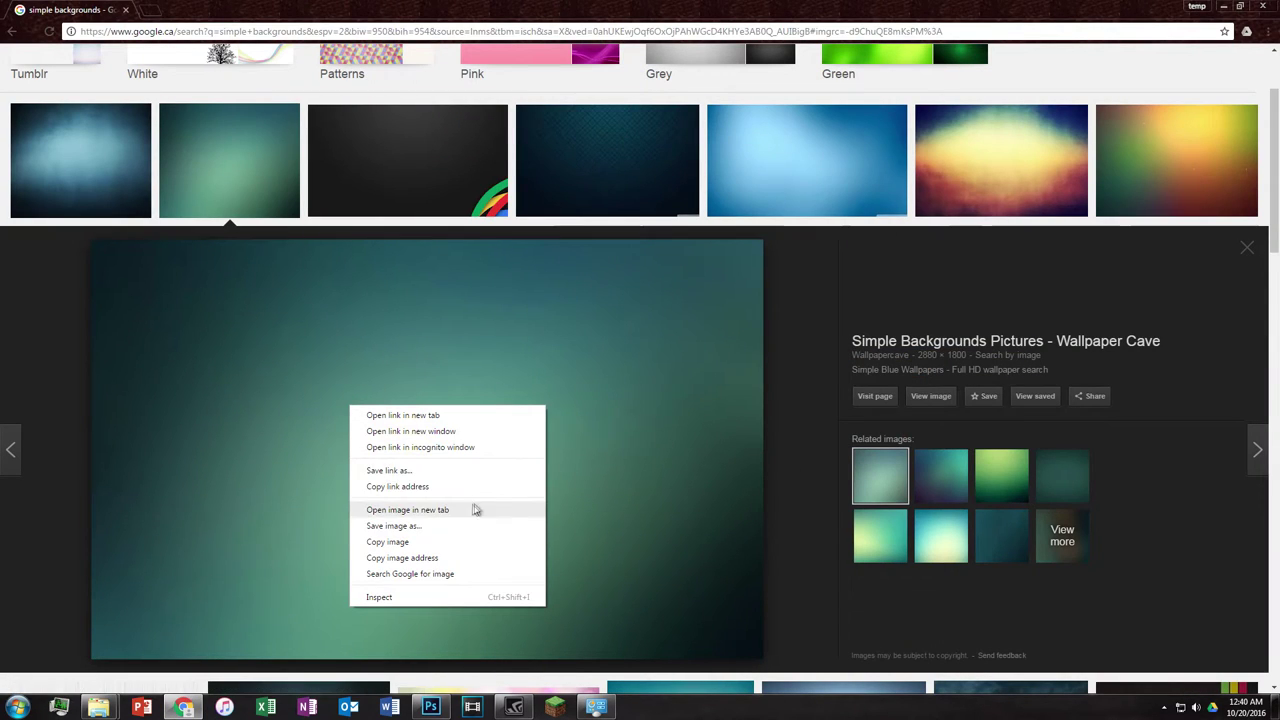
left_click(390, 541)
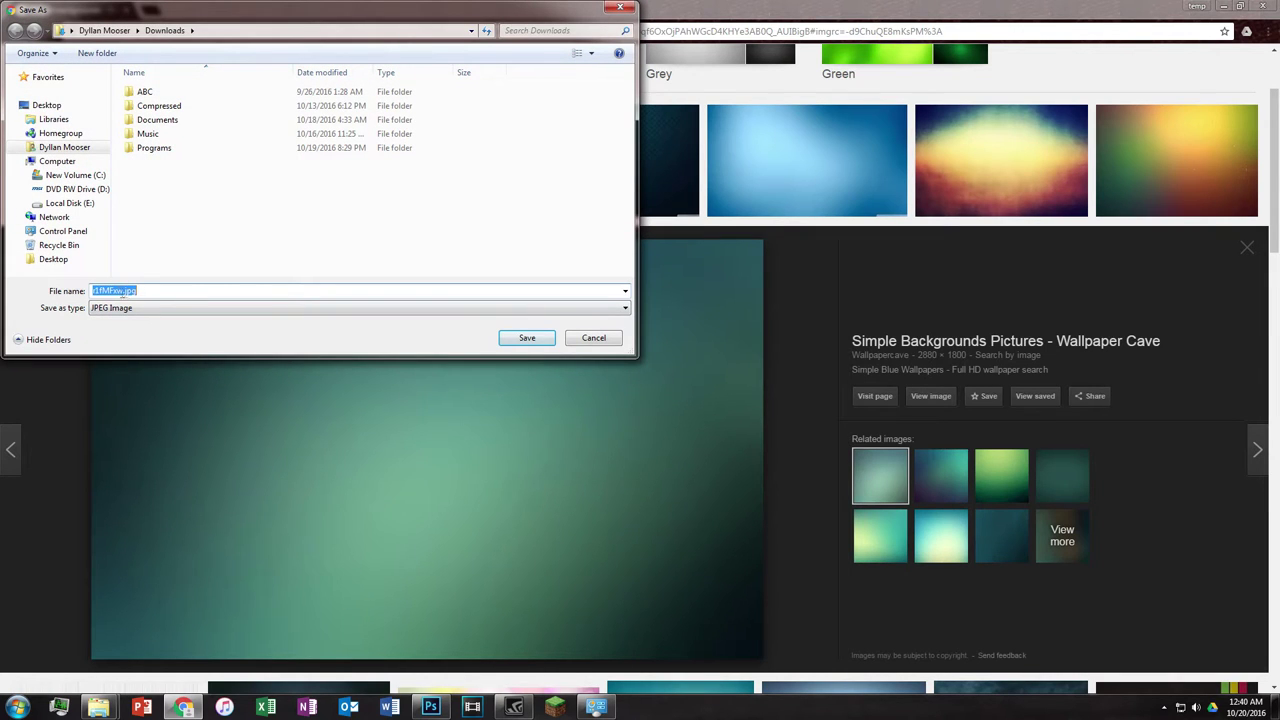
left_click(46, 105)
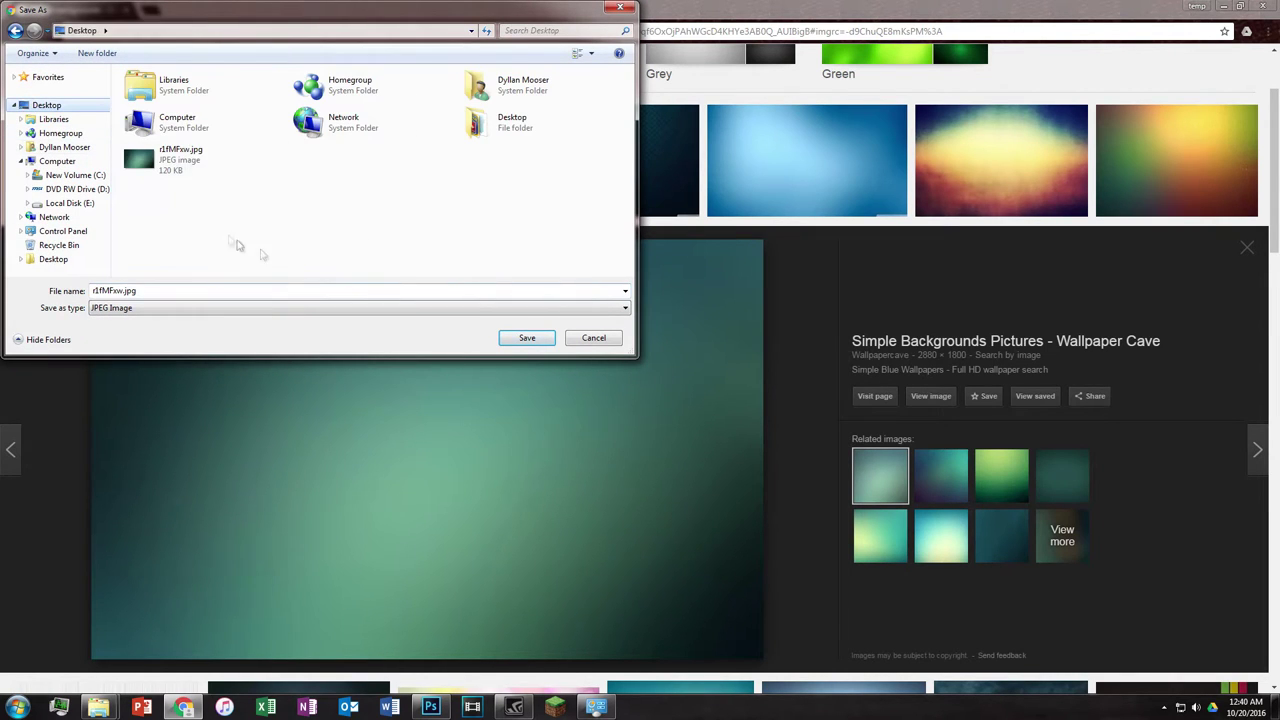
left_click(594, 338)
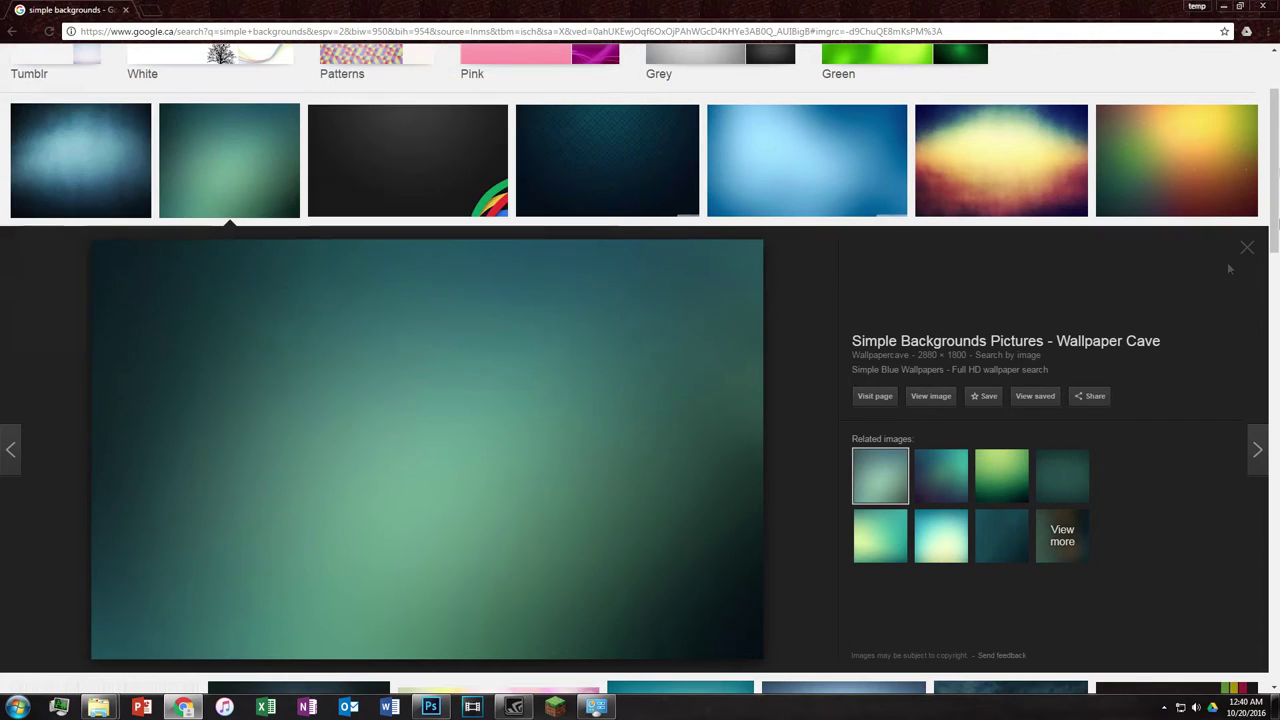
left_click(1220, 6)
left_click_drag(912, 465, 484, 425)
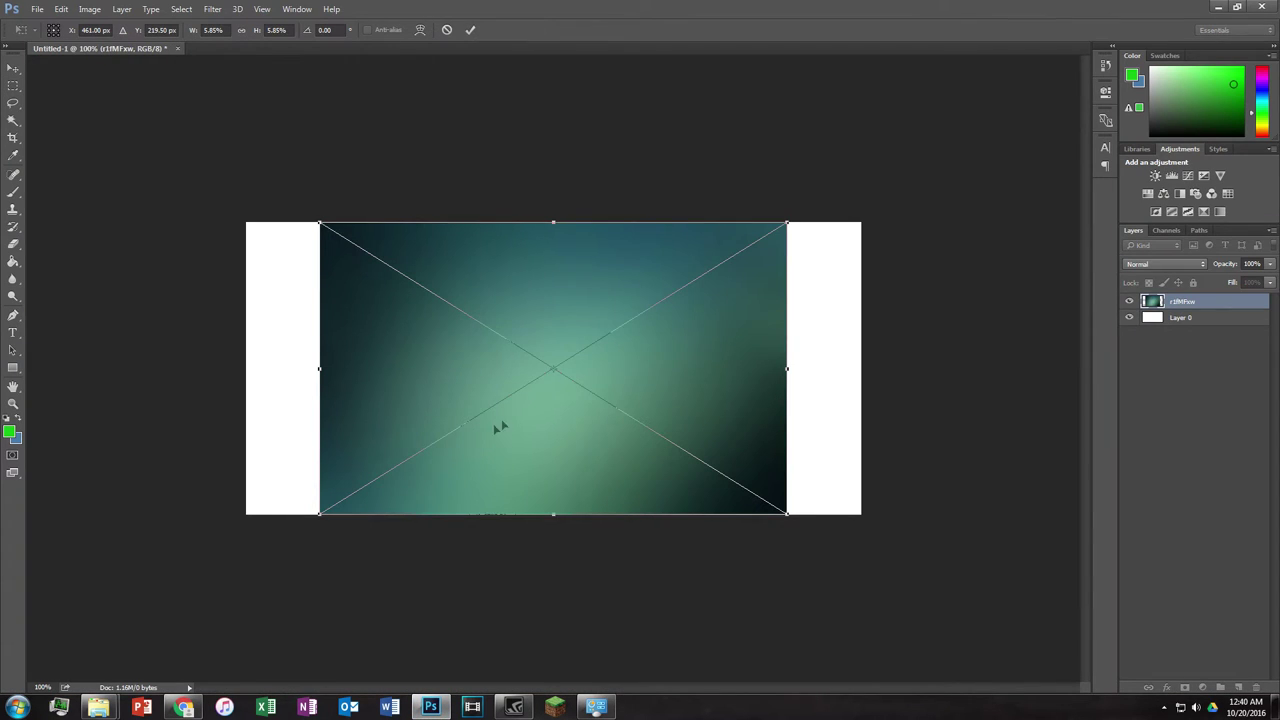
Step: Commit the placed r1fMFxw layer and return to Chrome's image results
left_click(471, 31)
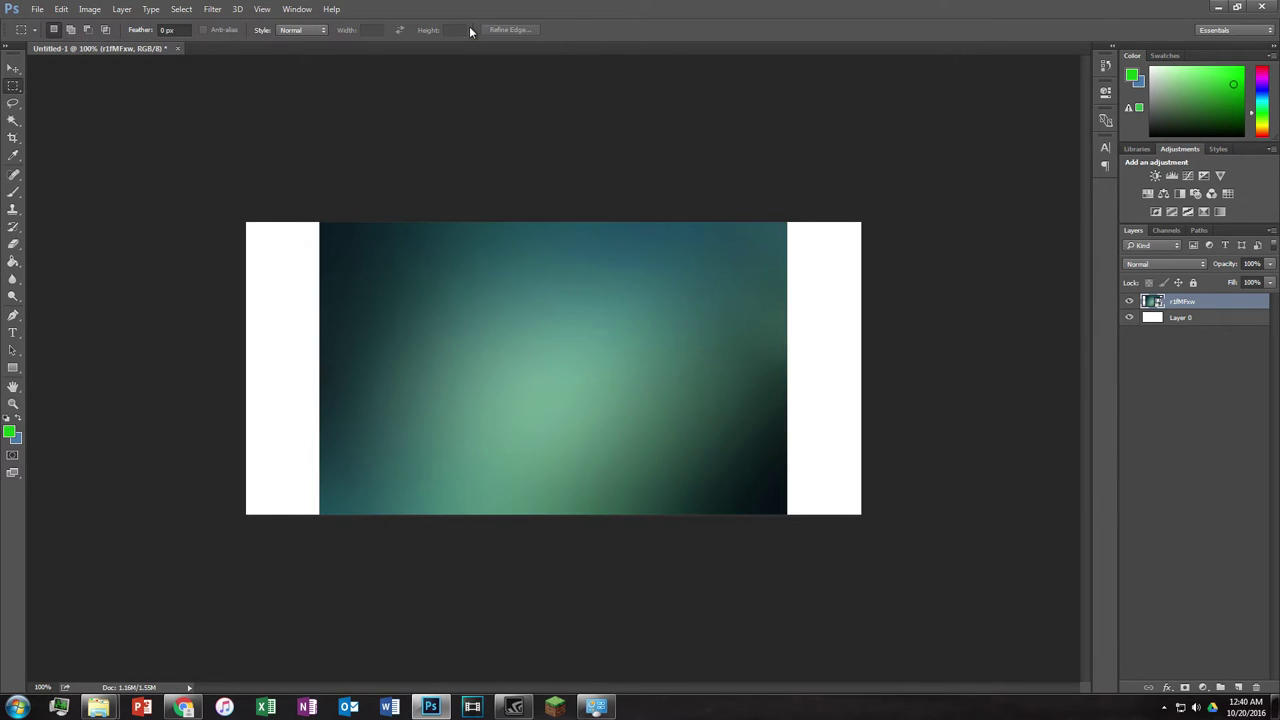
left_click(183, 707)
scroll(524, 128, "up", 2)
Step: Replace the 'simple backgrounds' query with 'COOLL' and search Google Images
left_click(186, 62)
triple_click(263, 60)
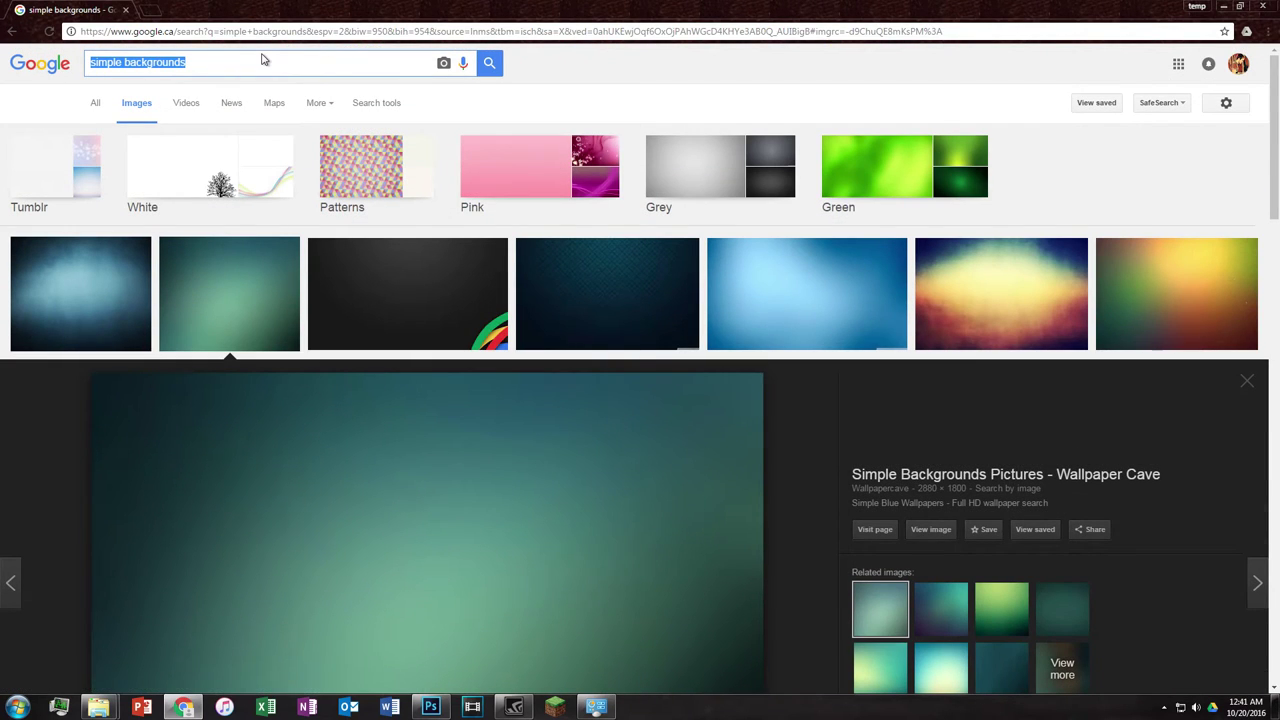
type("COOLL")
key("Return")
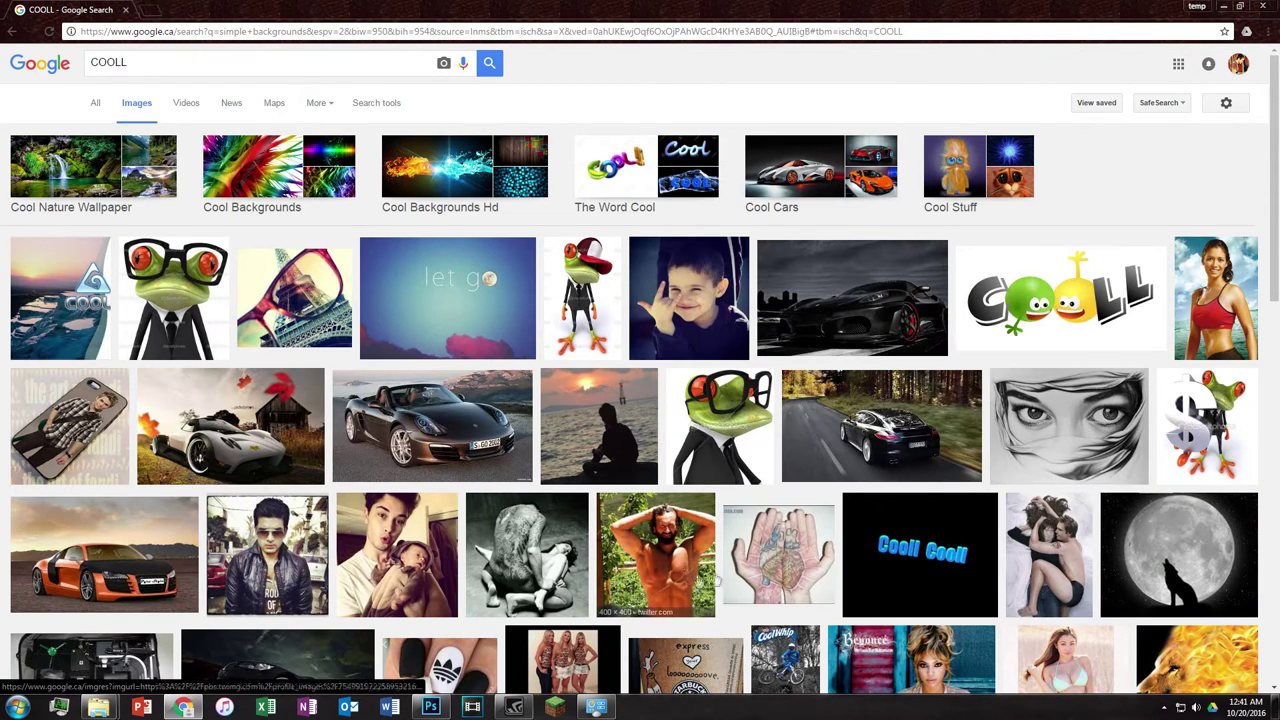
Step: Drag the tattooed-hands image 17585.jpg into Untitled-1 and commit the placement
left_click(757, 563)
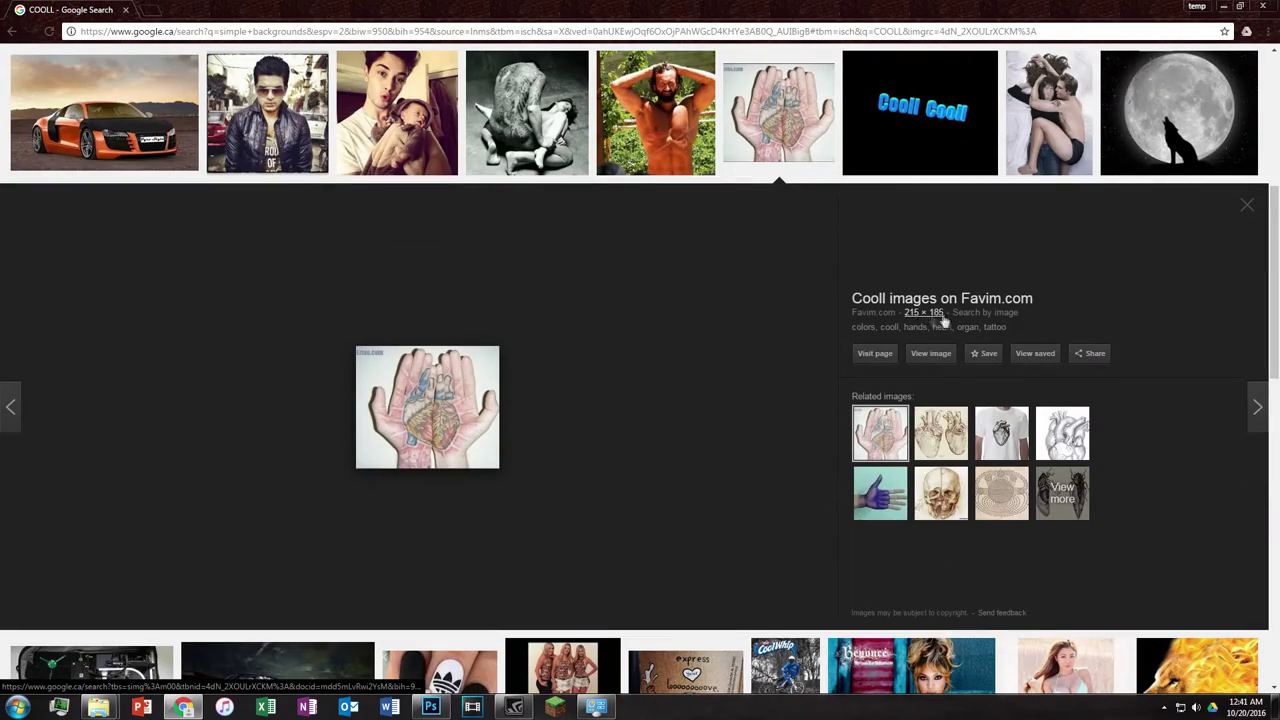
left_click_drag(415, 398, 507, 458)
left_click(470, 29)
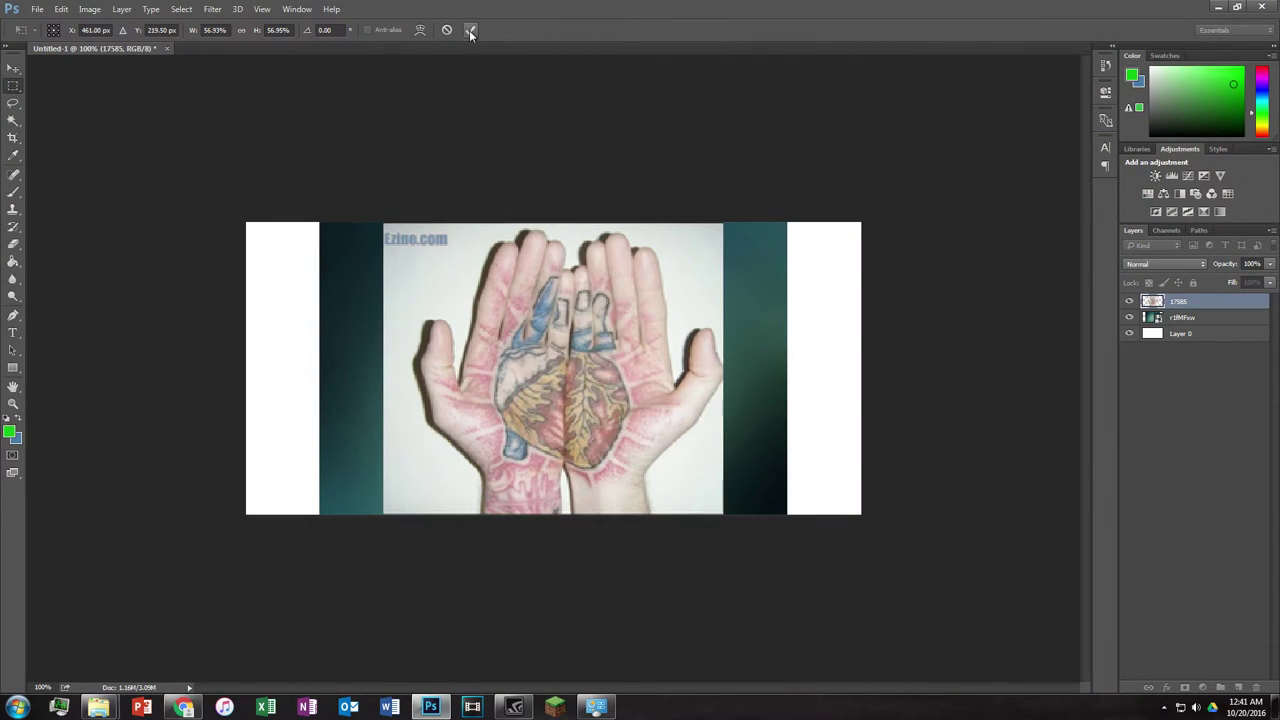
Step: Shrink the hands image to a small square at the centre-right of the canvas
scroll(582, 388, "up", 3)
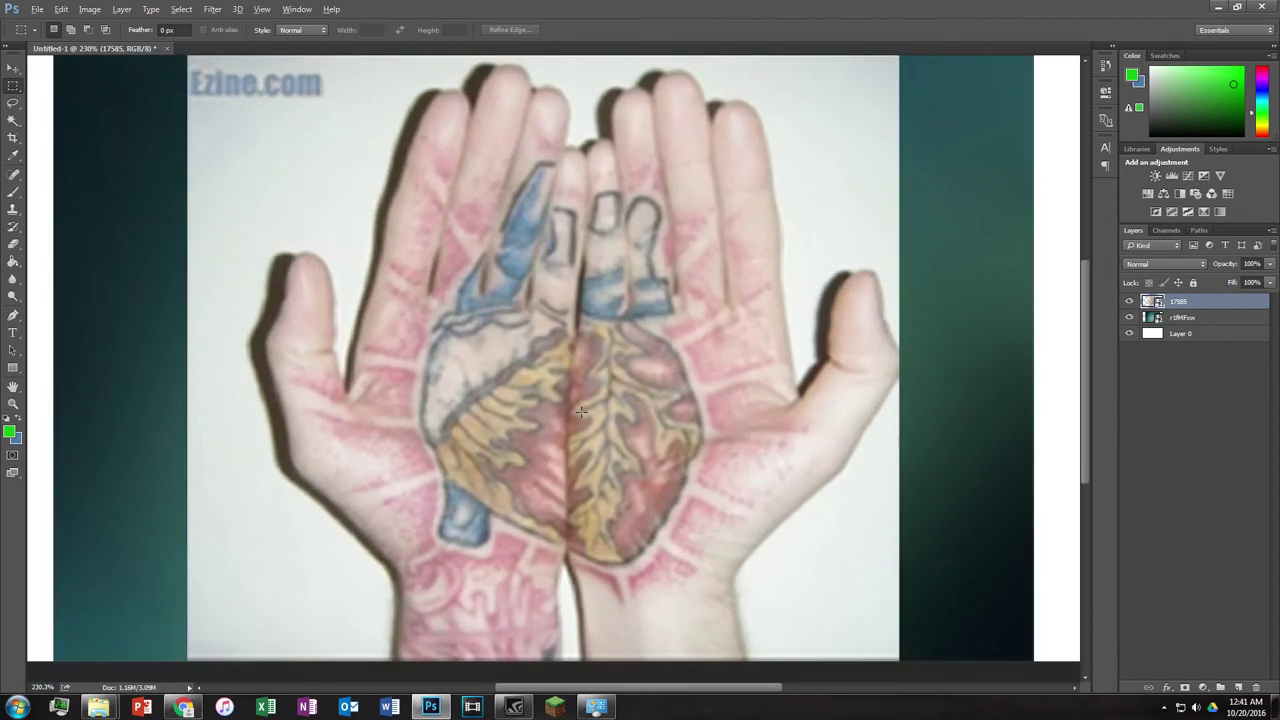
scroll(581, 411, "up", 2)
scroll(581, 411, "down", 3)
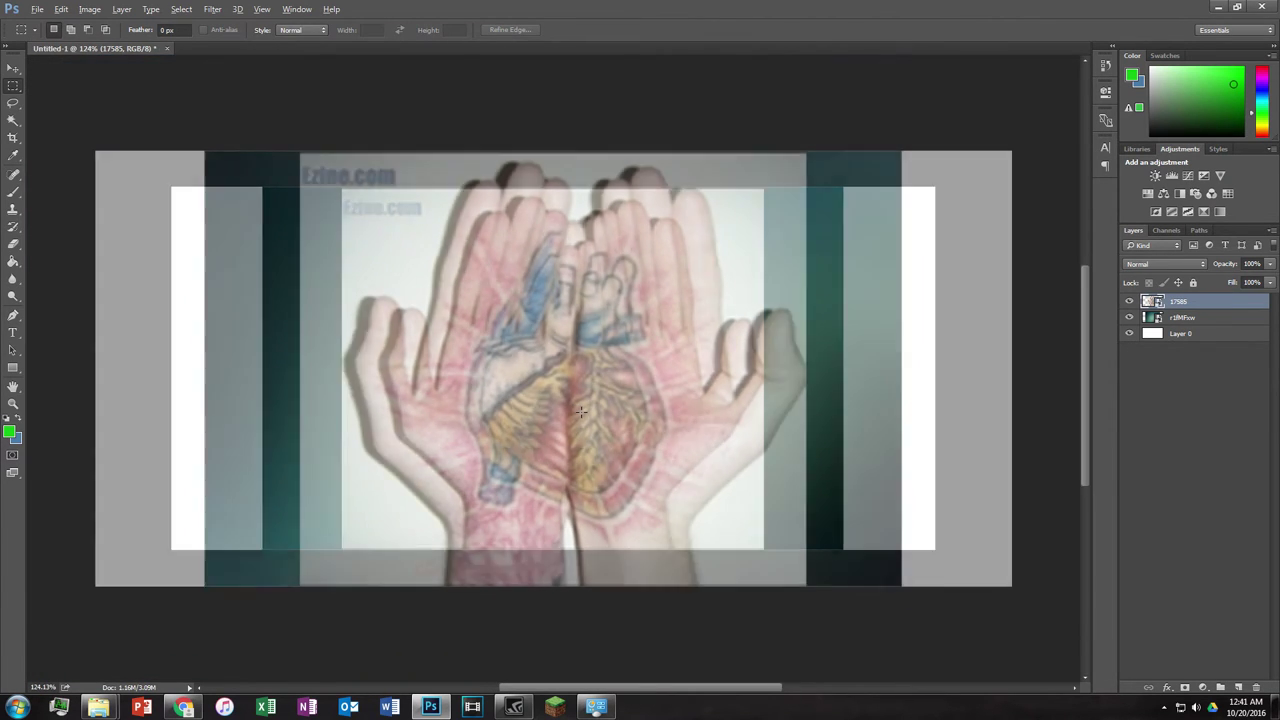
scroll(581, 411, "up", 2)
scroll(581, 411, "down", 1)
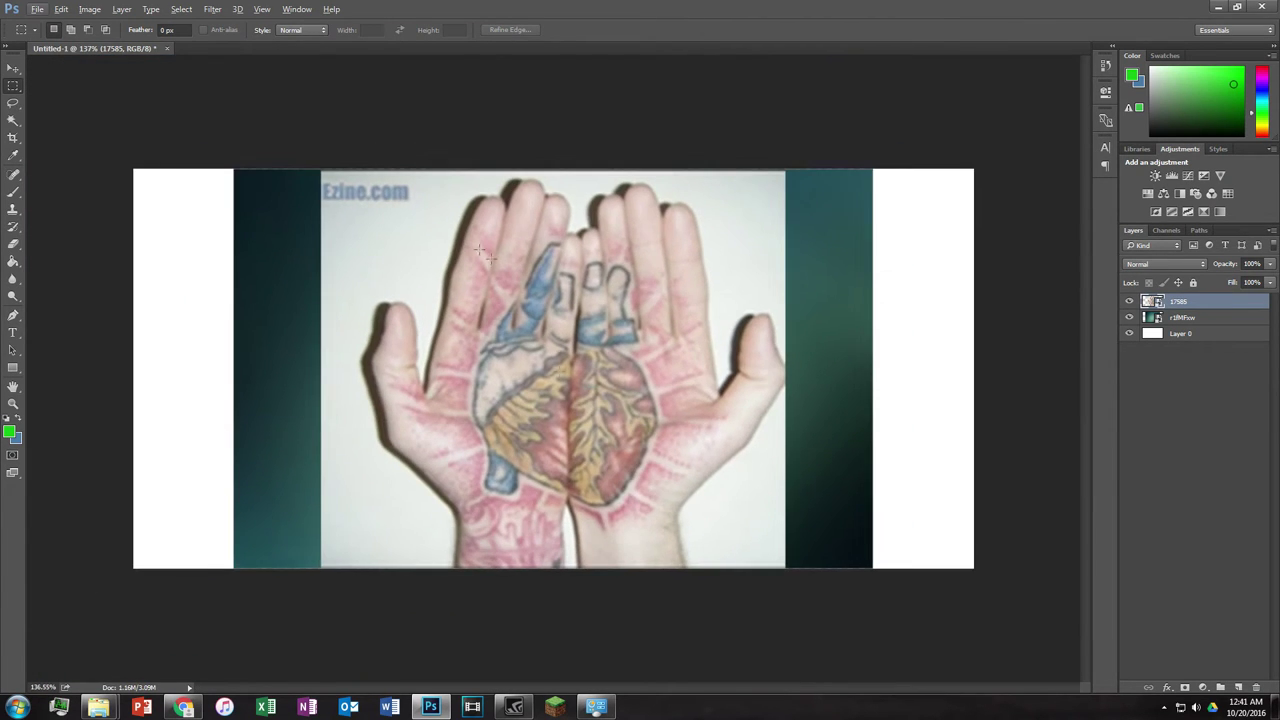
left_click(14, 67)
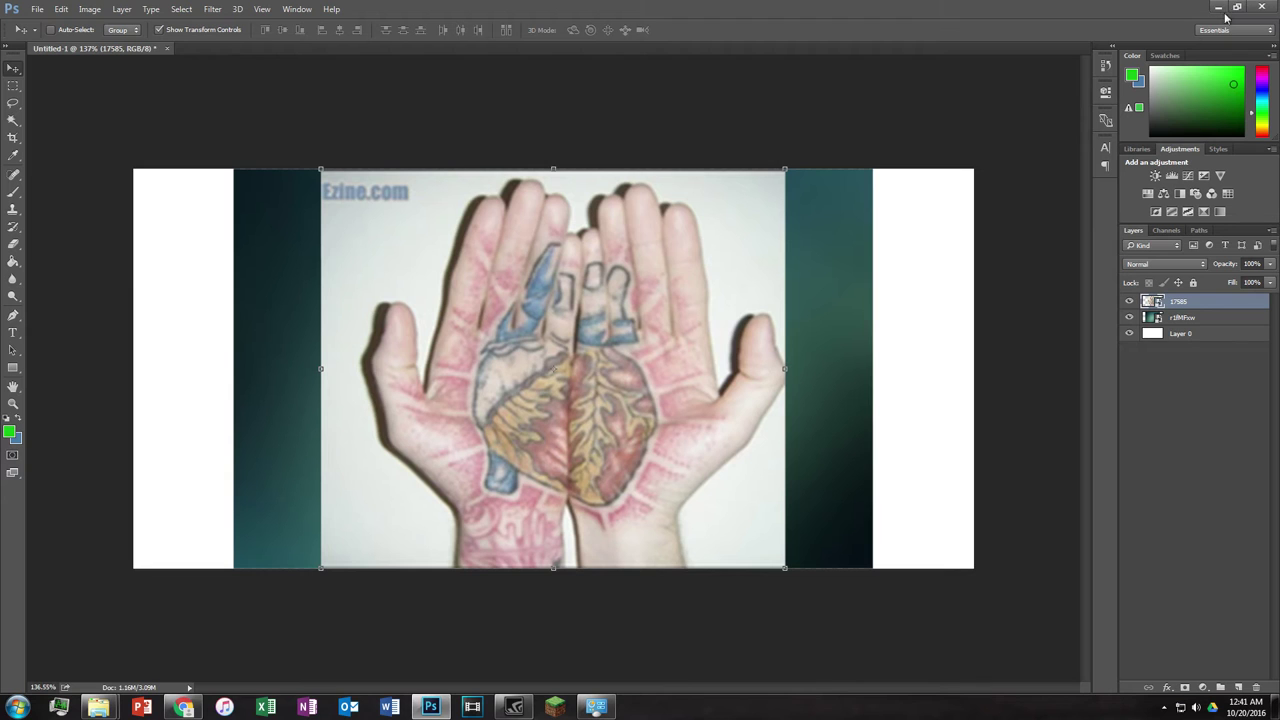
left_click_drag(765, 185, 414, 491)
left_click_drag(366, 528, 637, 310)
left_click(470, 29)
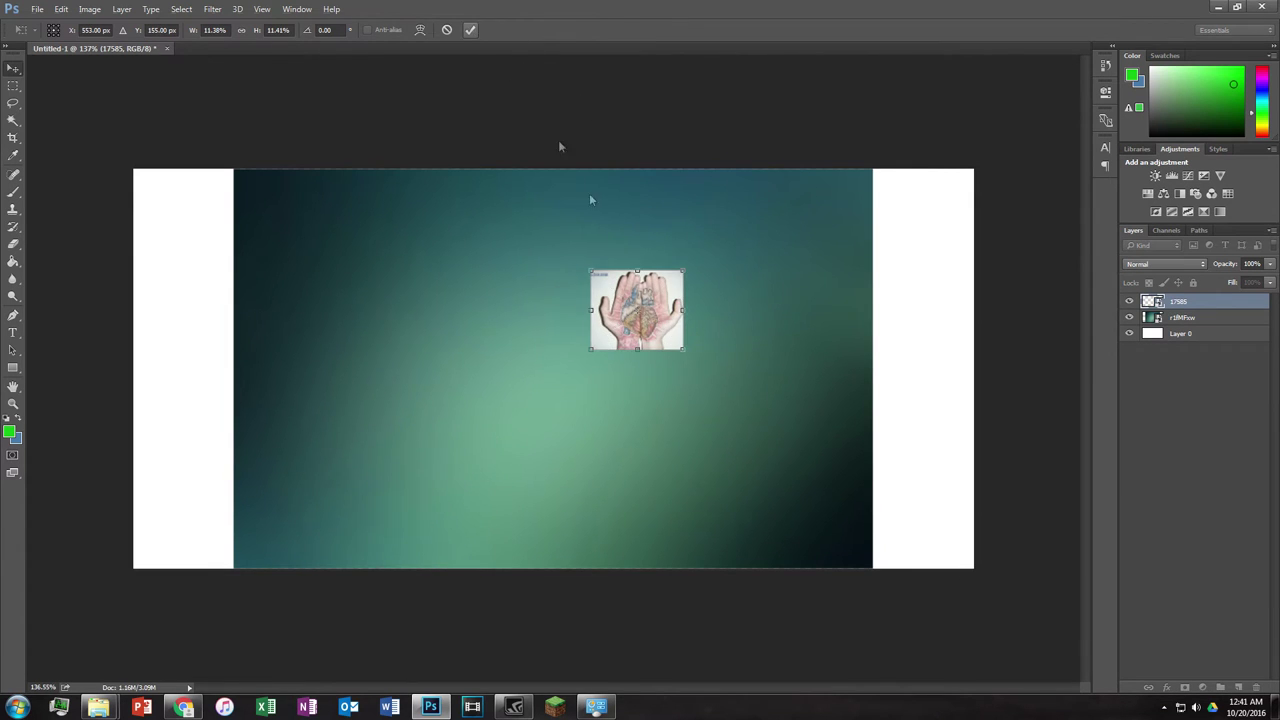
Step: Delete the 17585 hands image layer
scroll(660, 290, "up", 3)
scroll(681, 283, "down", 4)
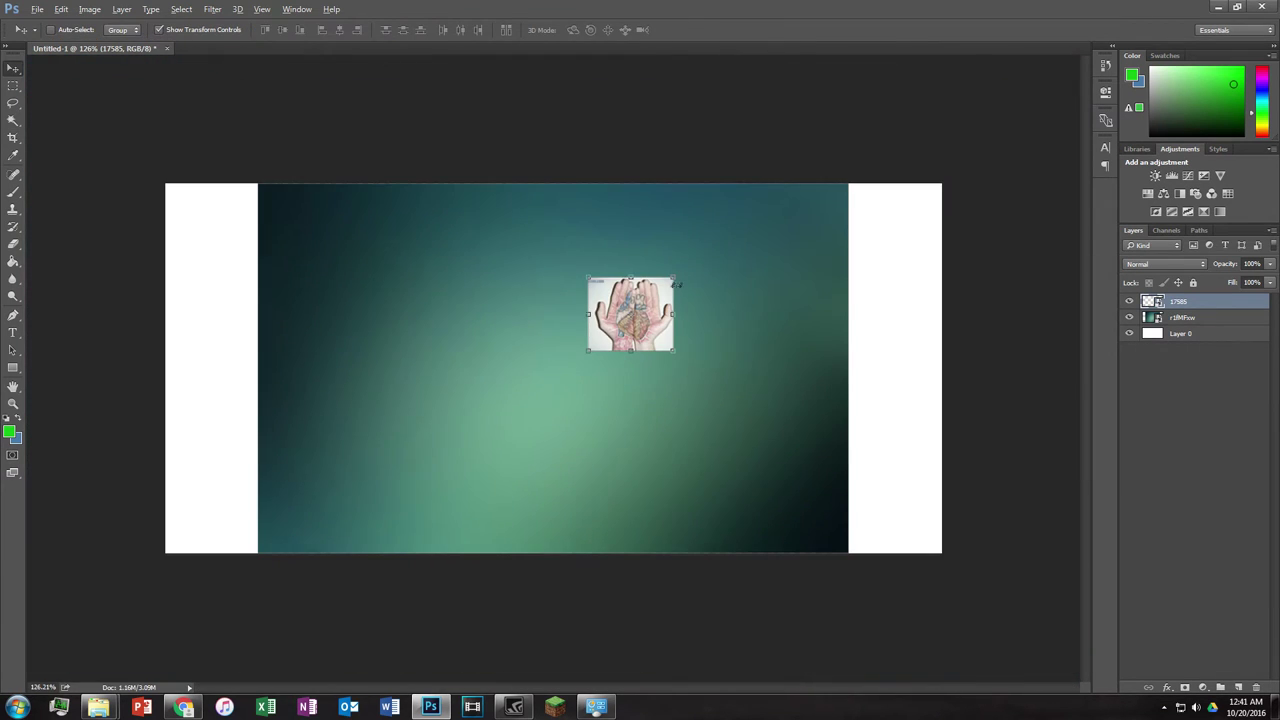
scroll(660, 330, "up", 4)
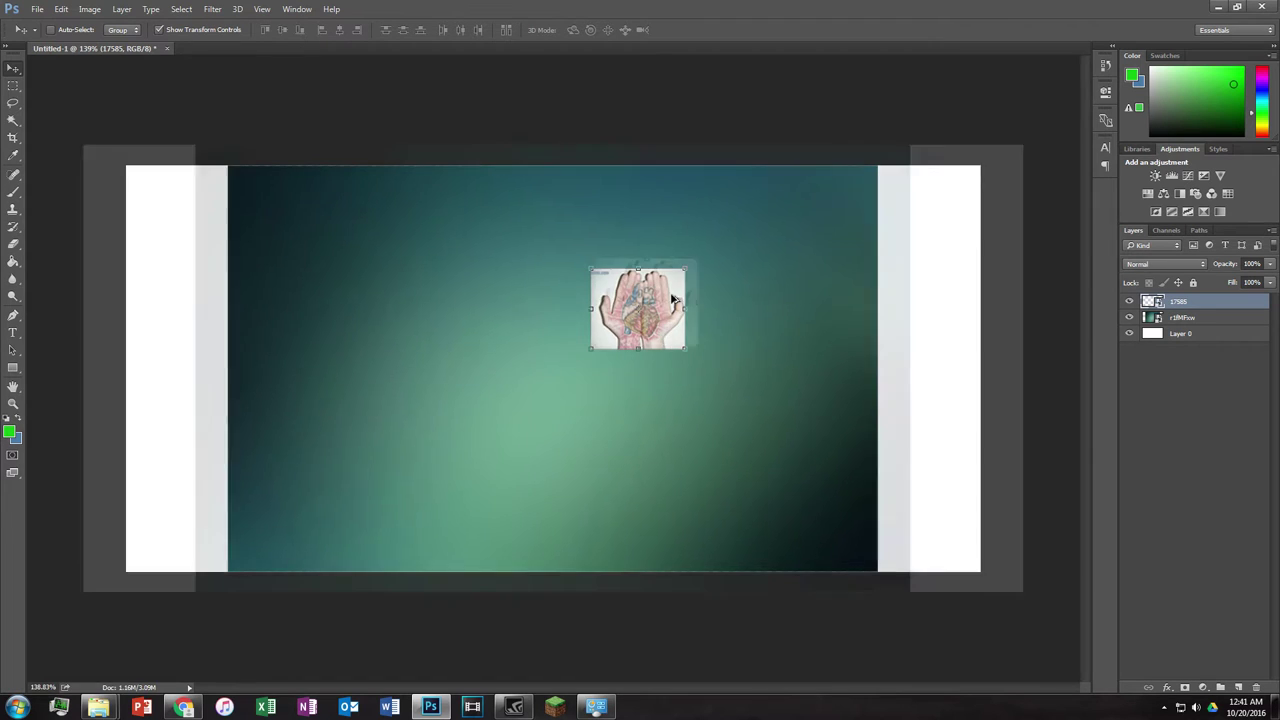
scroll(617, 316, "down", 5)
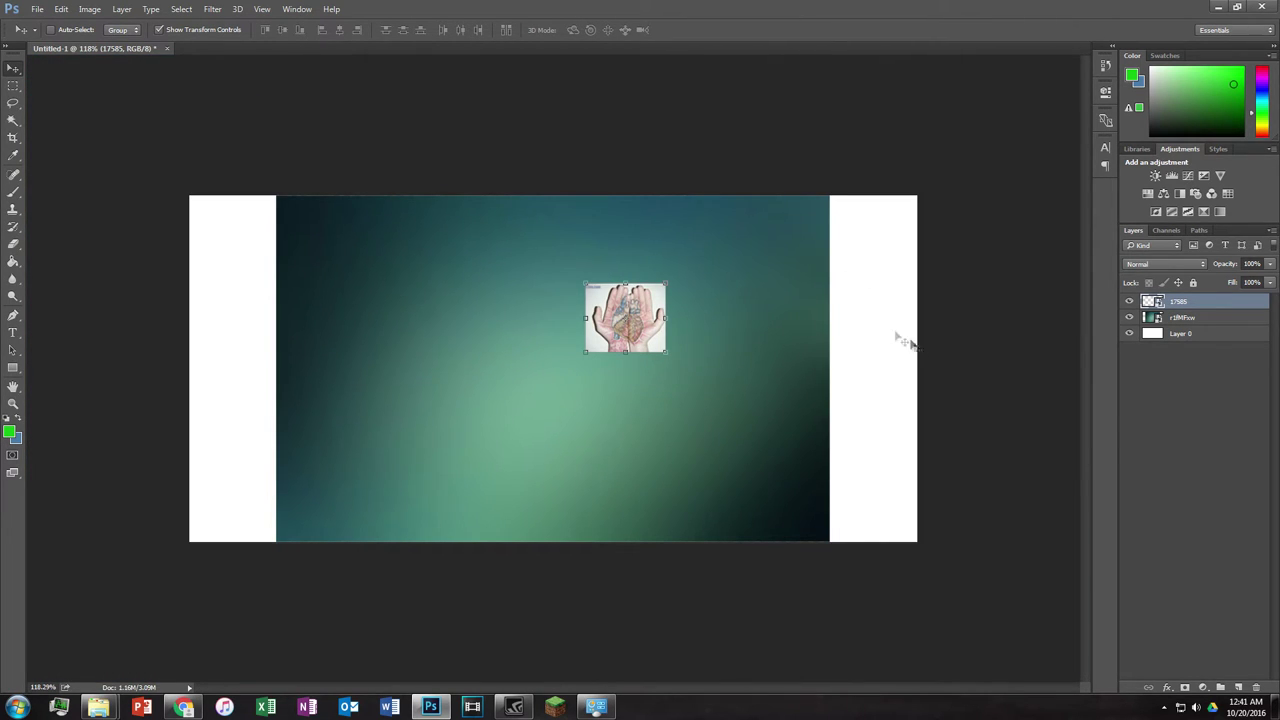
key("Delete")
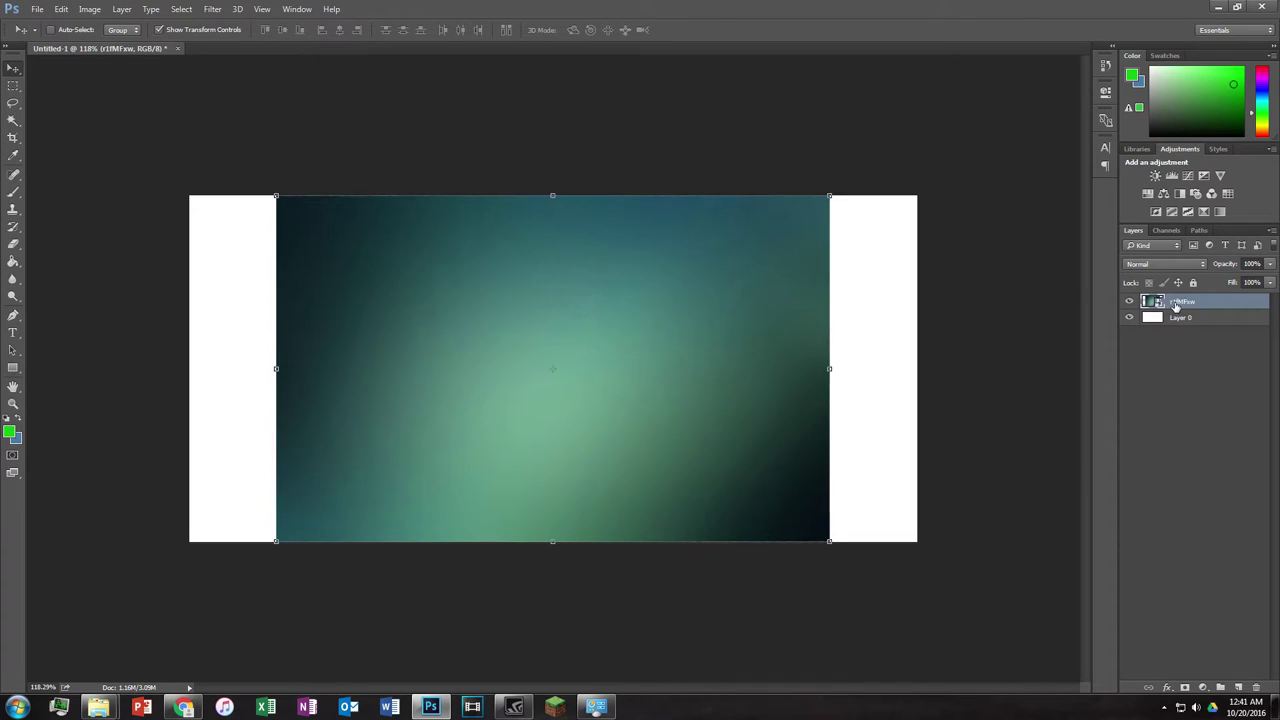
Step: Rasterize the teal r1fMFxw layer
right_click(1184, 305)
left_click(1100, 297)
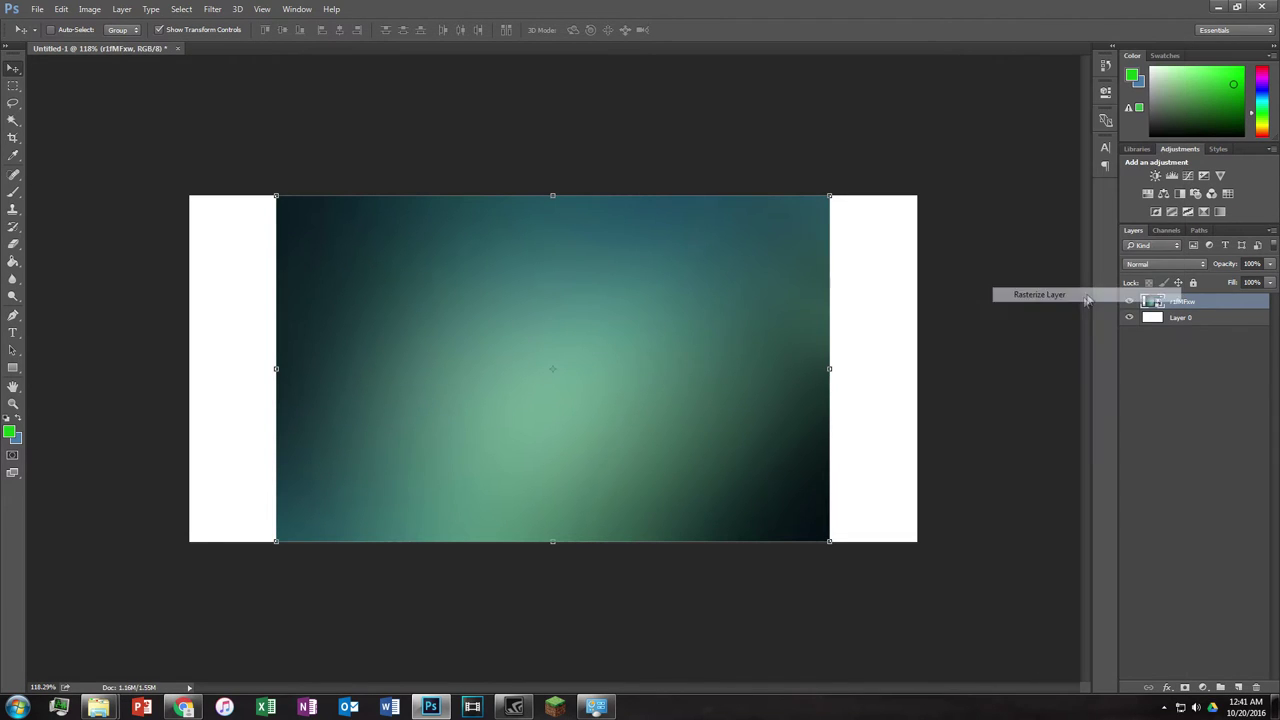
scroll(645, 303, "down", 1)
Step: Set the canvas size to 1920 × 1080 pixels
left_click(89, 9)
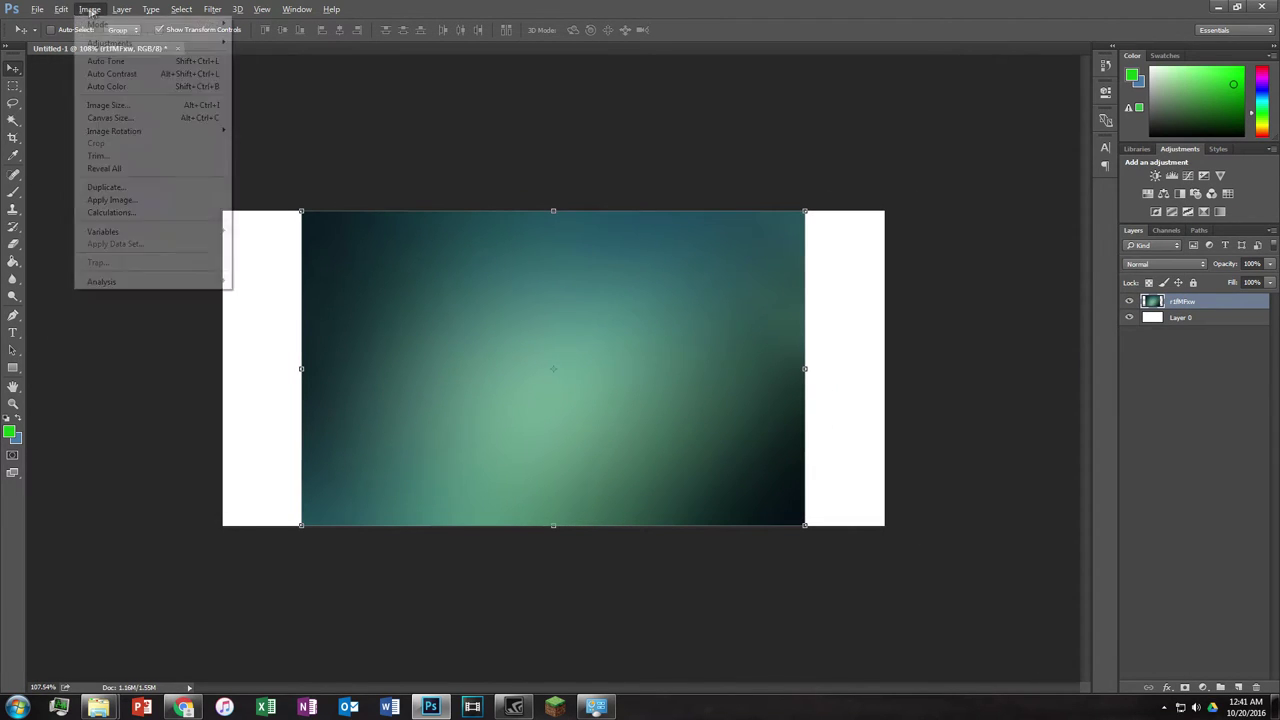
left_click(110, 118)
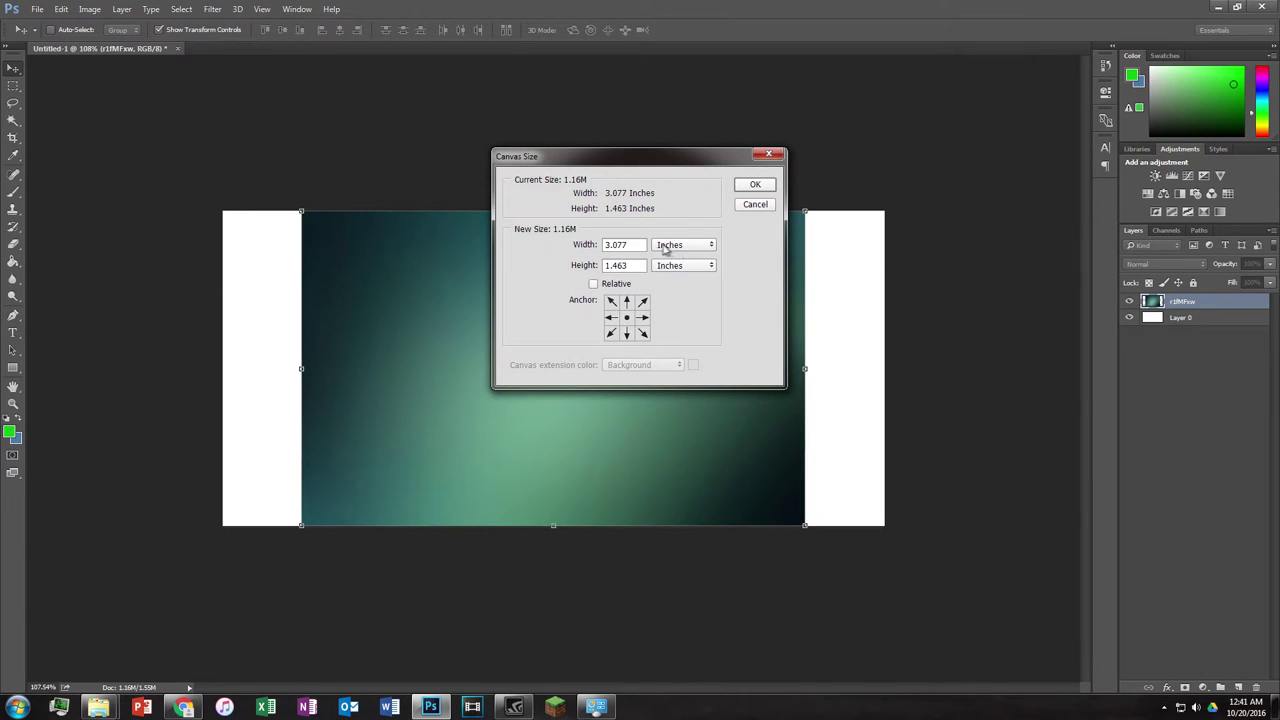
left_click(684, 245)
left_click(667, 258)
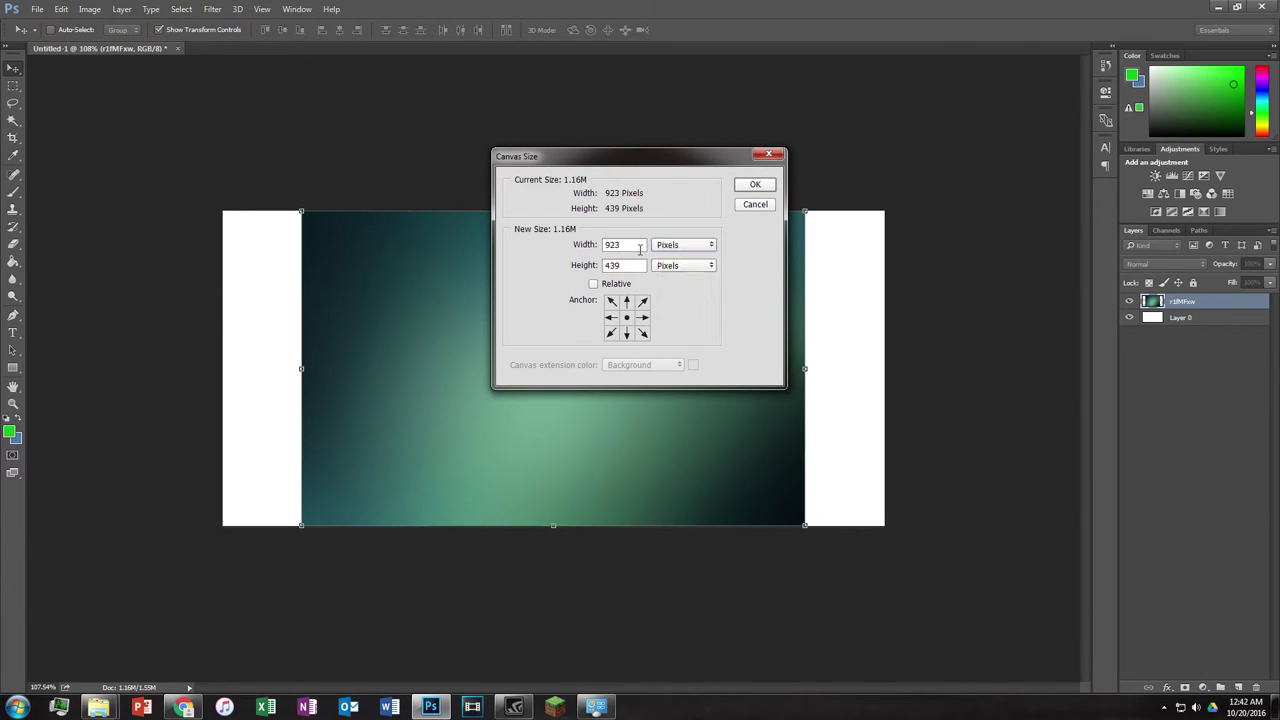
type("1920")
key("Tab")
type("1080")
left_click(755, 184)
scroll(697, 366, "down", 3)
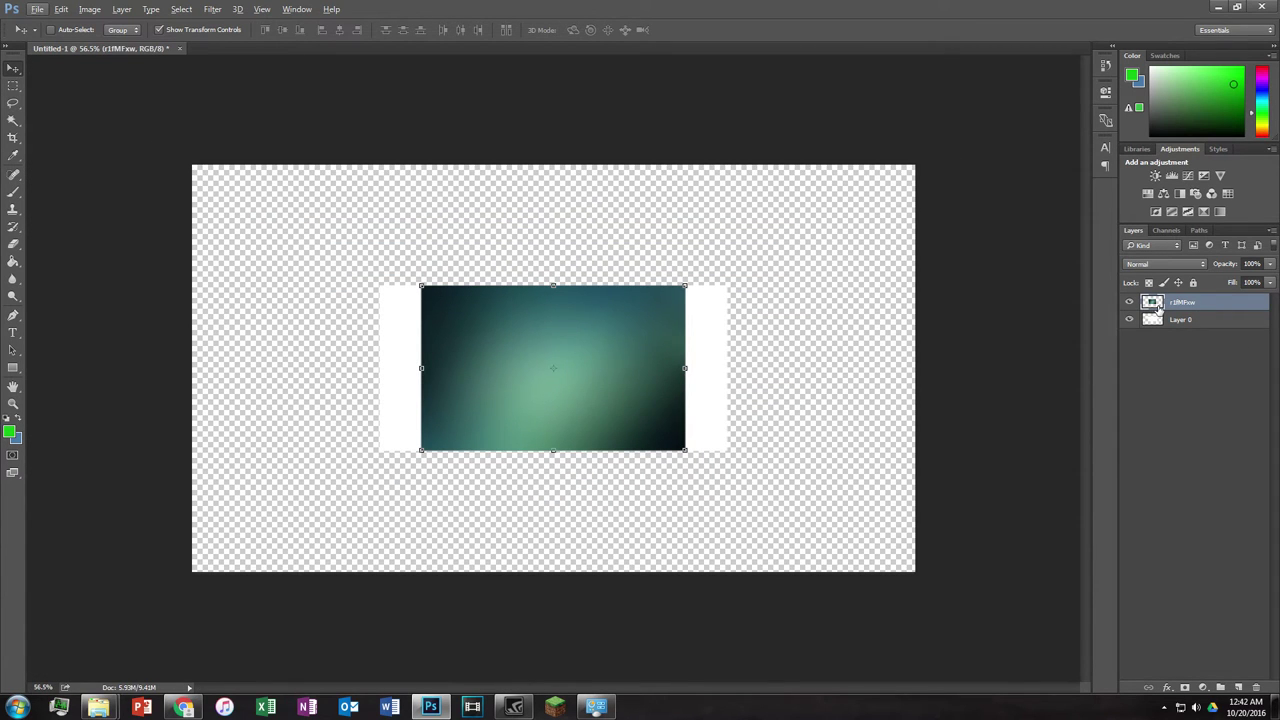
Step: Delete the small blurred layer, hide Layer 0, and place the blurred teal-green image from the desktop
key("Delete")
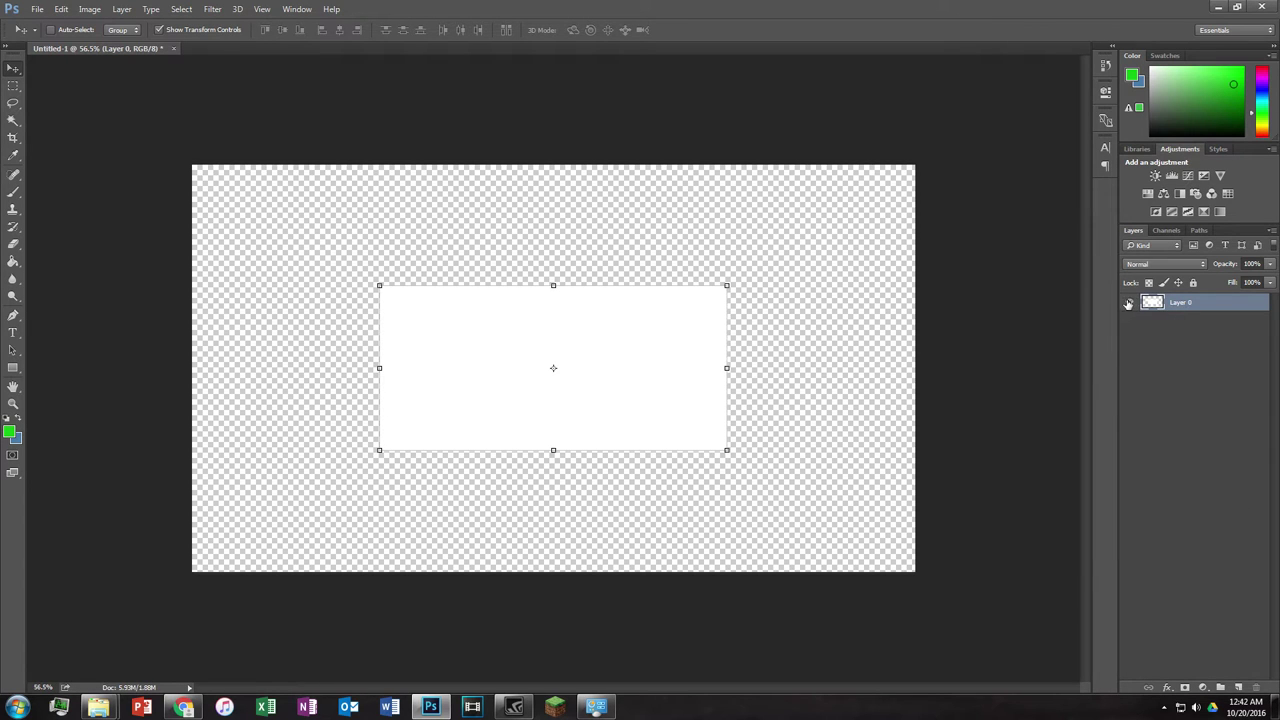
left_click(1128, 303)
left_click(430, 707)
left_click_drag(736, 240, 540, 431)
left_click(470, 31)
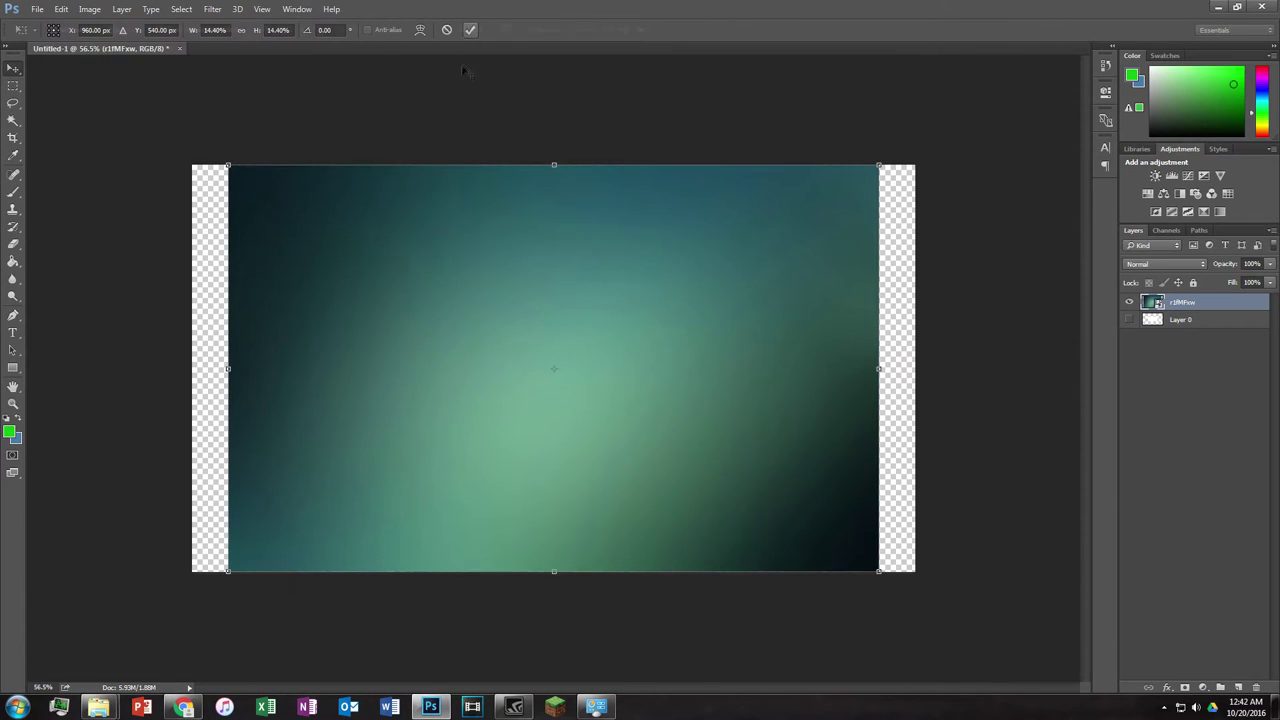
Step: Stretch the placed image toward the canvas corners and rescale it roughly to canvas size
left_click_drag(228, 166, 191, 143)
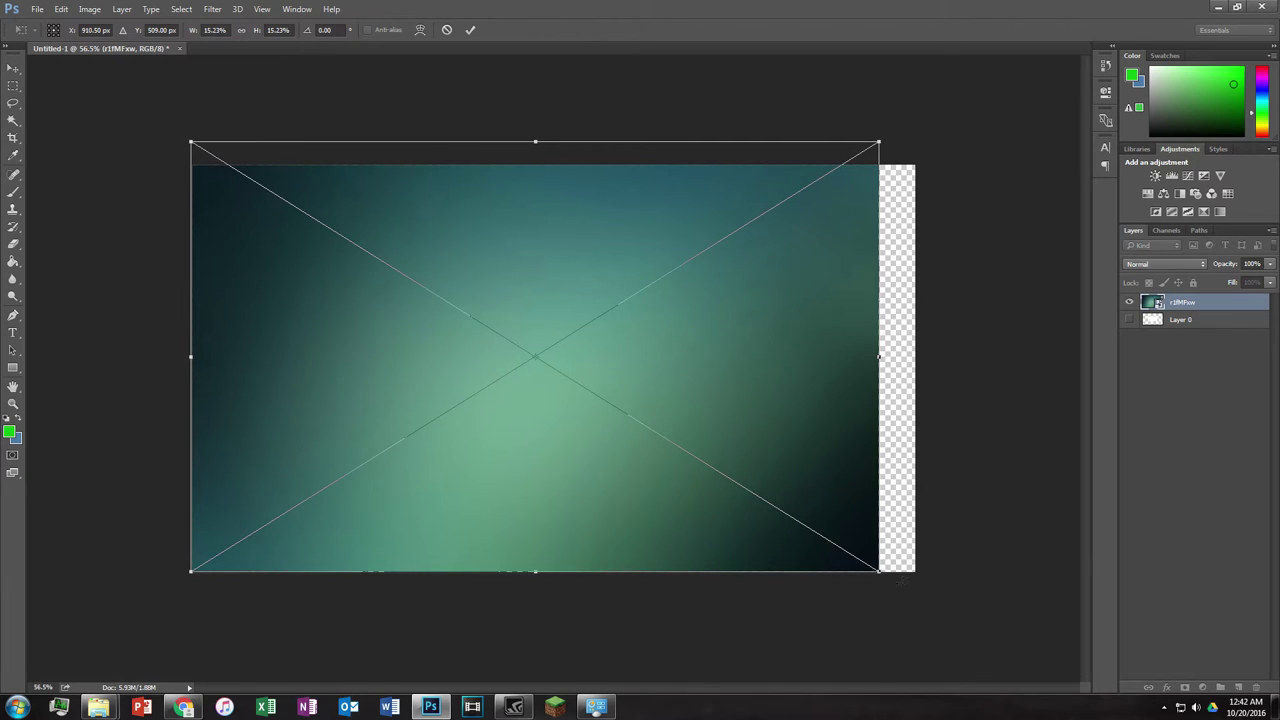
left_click_drag(878, 571, 917, 595)
left_click(470, 31)
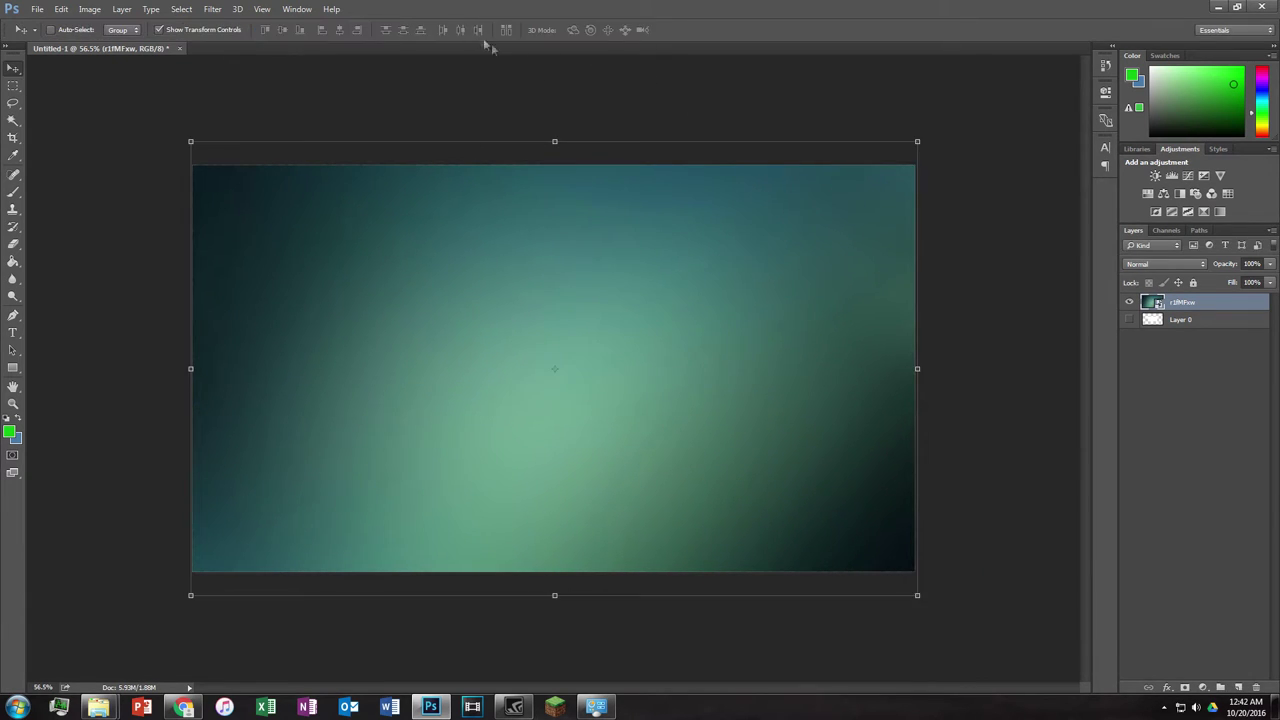
scroll(898, 567, "down", 5)
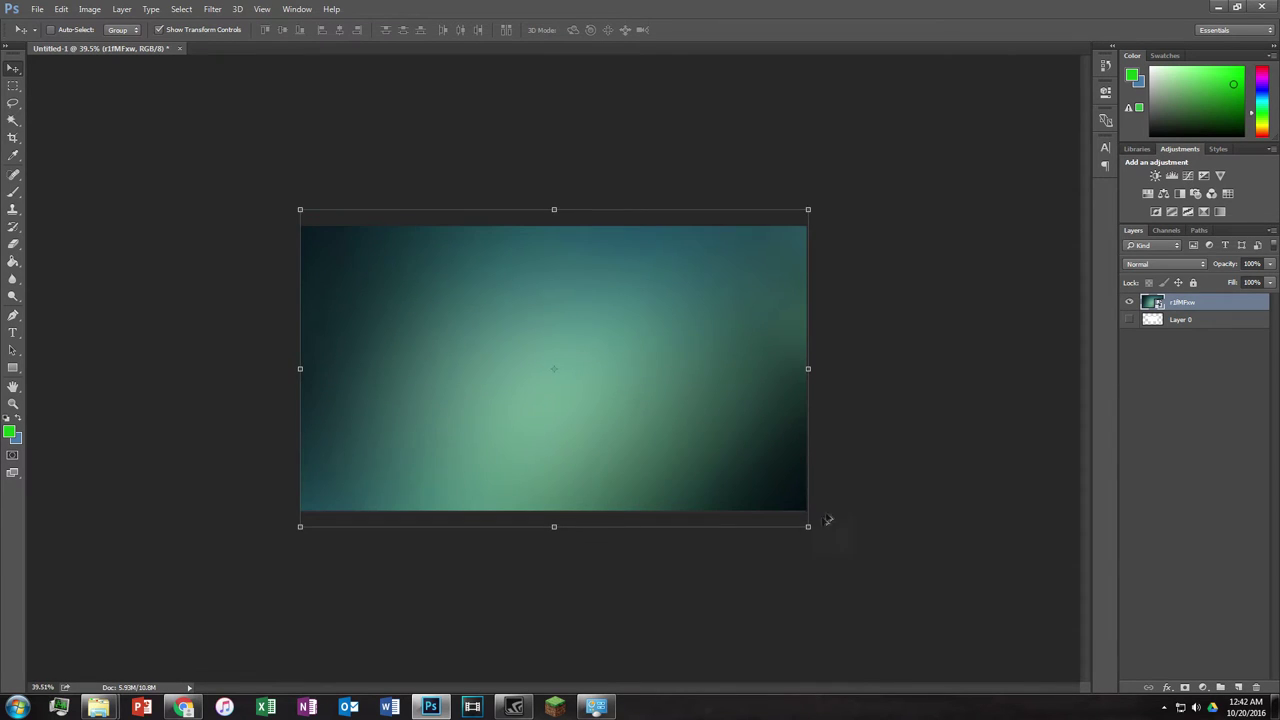
left_click_drag(684, 450, 908, 700)
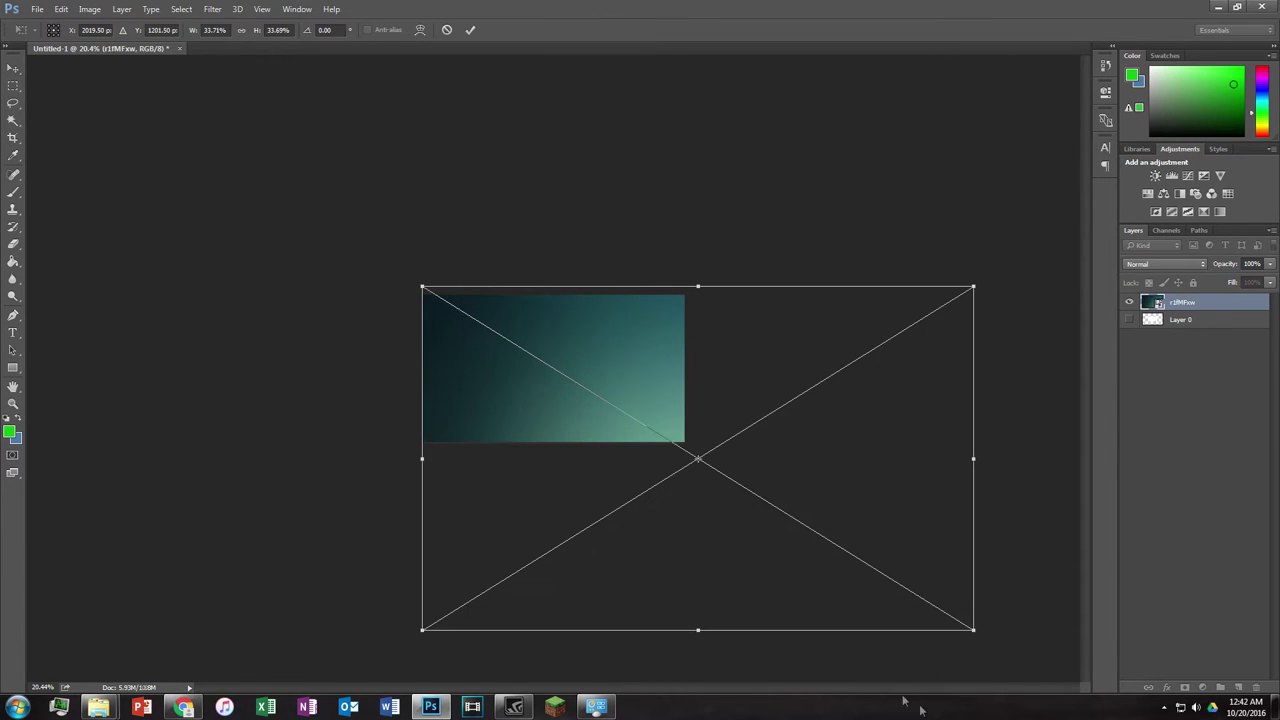
scroll(594, 408, "up", 6)
scroll(569, 407, "up", 4)
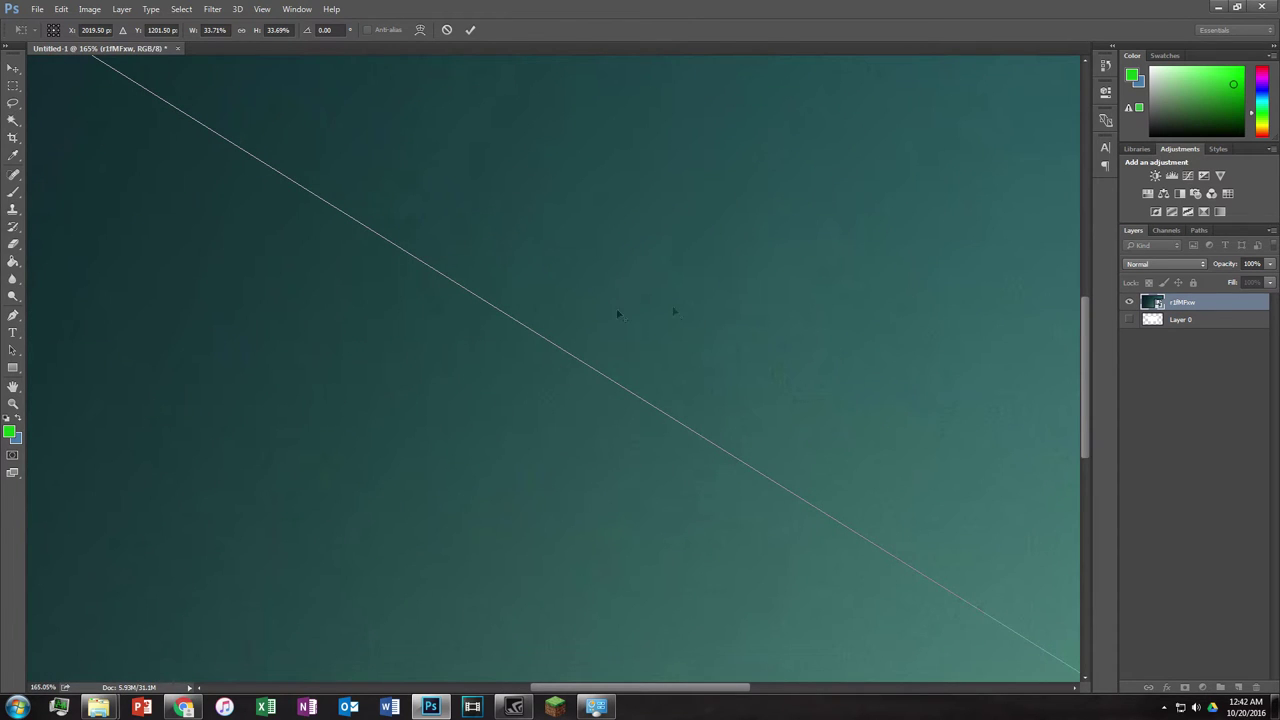
scroll(551, 401, "down", 3)
scroll(730, 320, "down", 5)
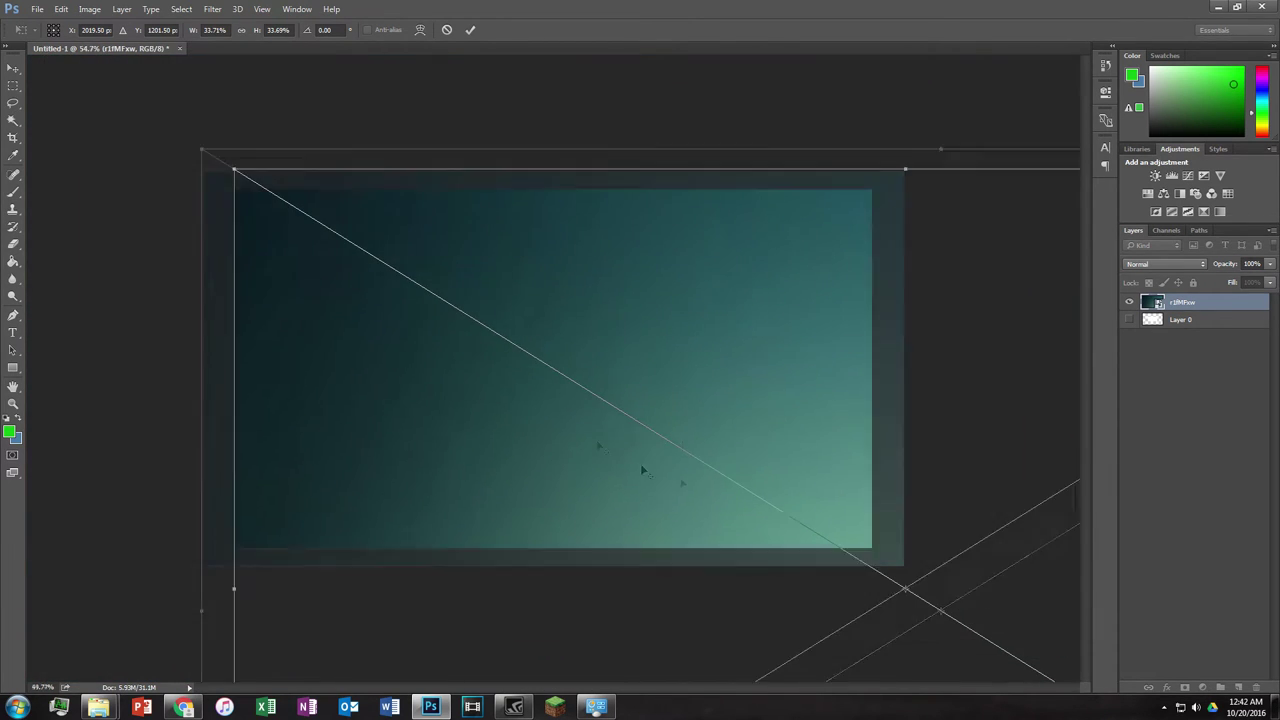
left_click_drag(885, 575, 660, 434)
Step: Align the image's top and bottom edges with the canvas and commit the transform
key("ctrl+plus")
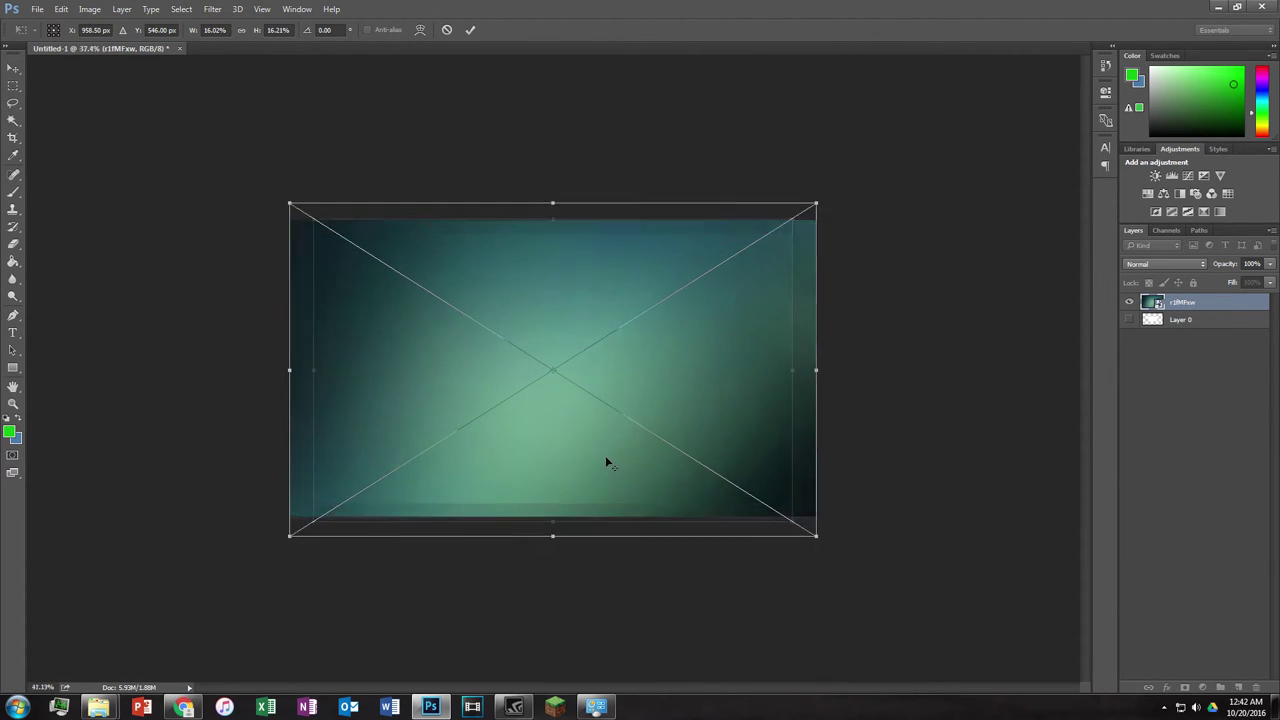
scroll(605, 462, "up", 5)
scroll(562, 472, "down", 3)
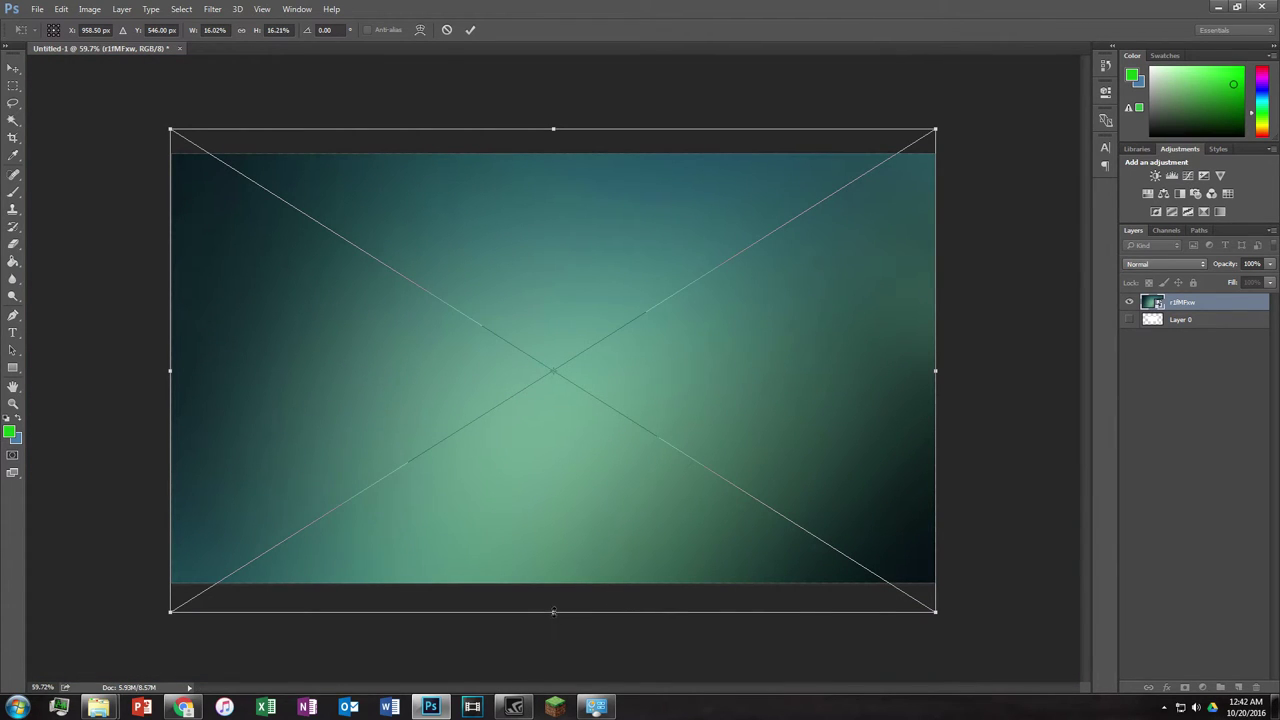
left_click_drag(553, 613, 554, 582)
left_click_drag(553, 129, 553, 153)
scroll(599, 466, "down", 3)
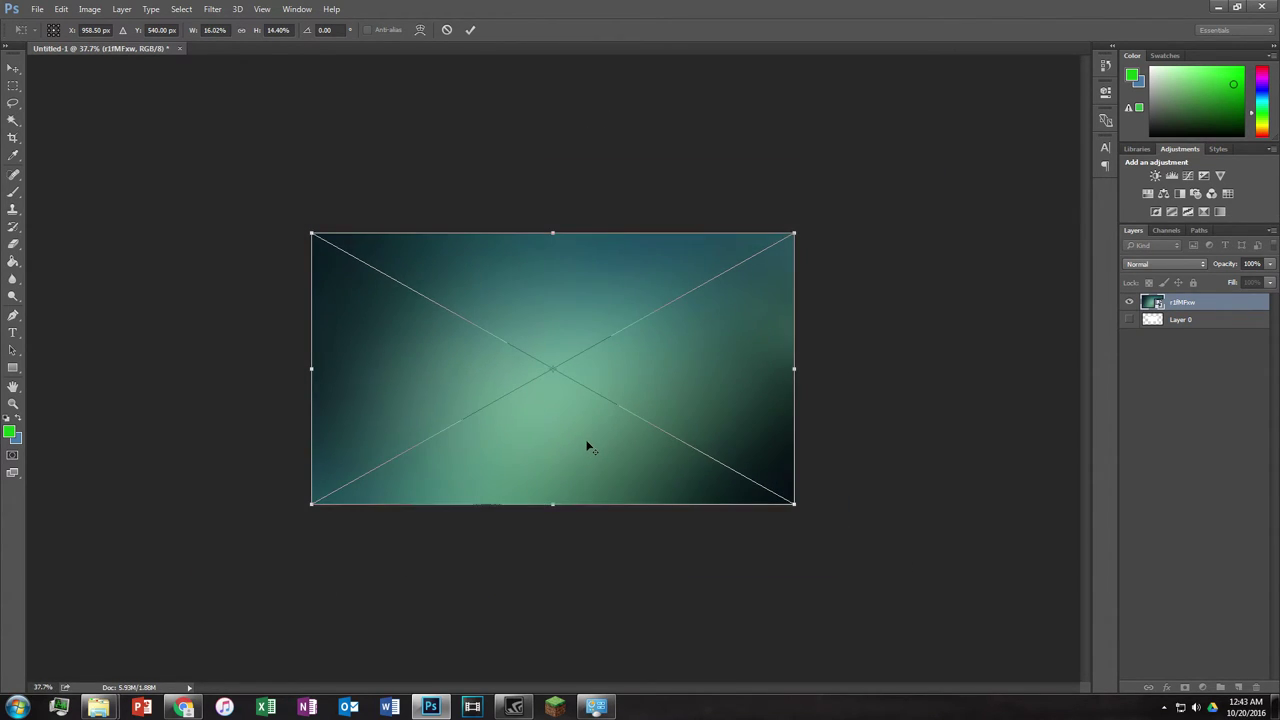
left_click(471, 31)
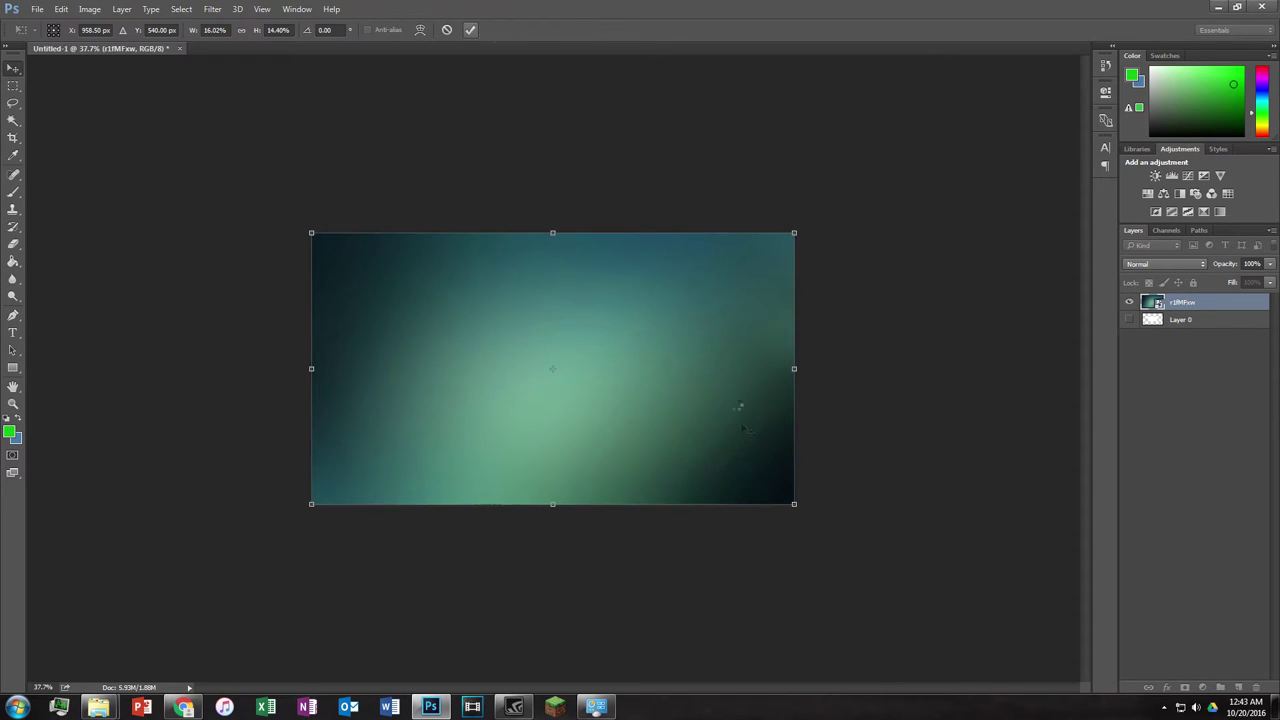
scroll(596, 432, "up", 3)
scroll(596, 433, "up", 1)
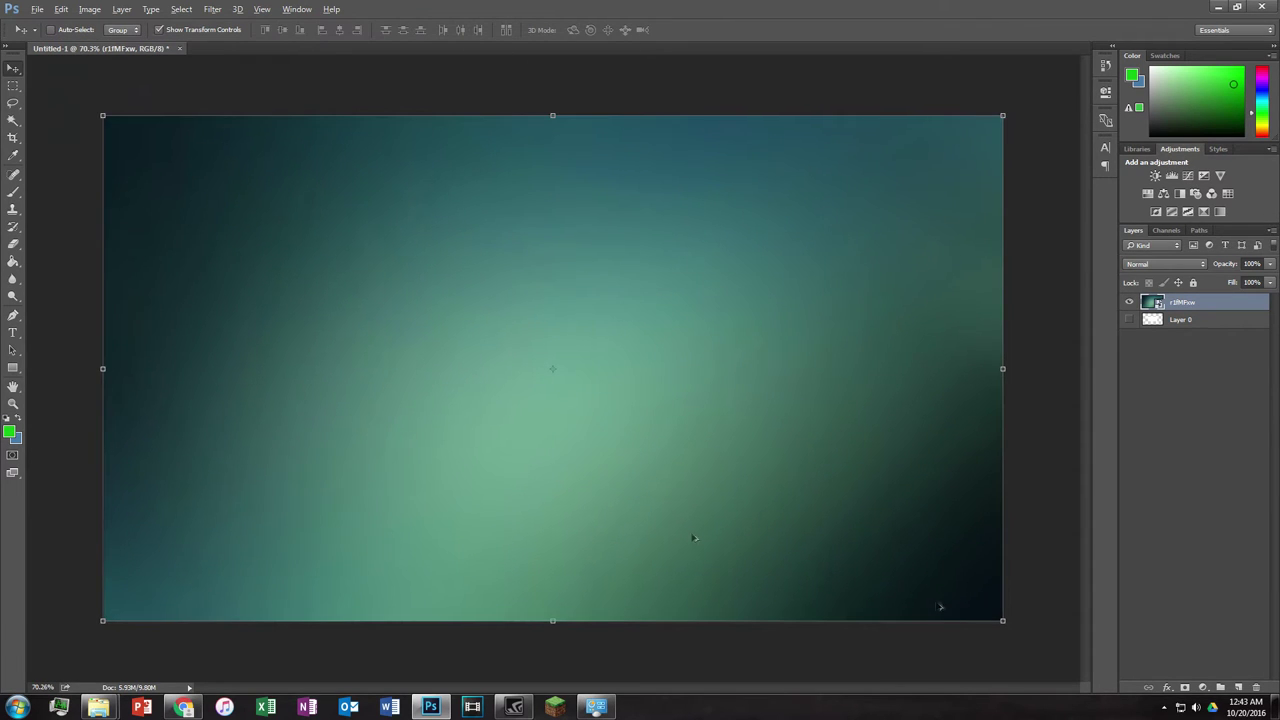
scroll(935, 603, "up", 3)
scroll(914, 592, "down", 4)
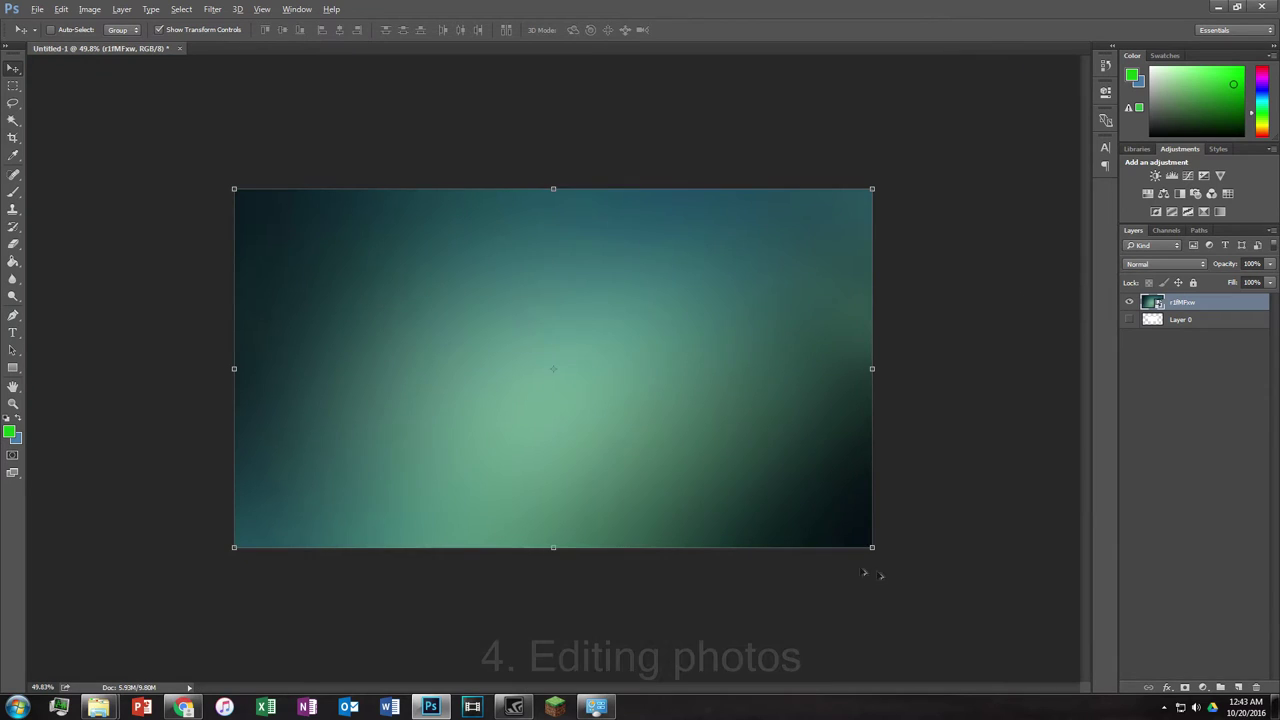
Step: Snap Chrome to the right half and search Google Images for 'Texture background fabric hd'
scroll(864, 572, "up", 2)
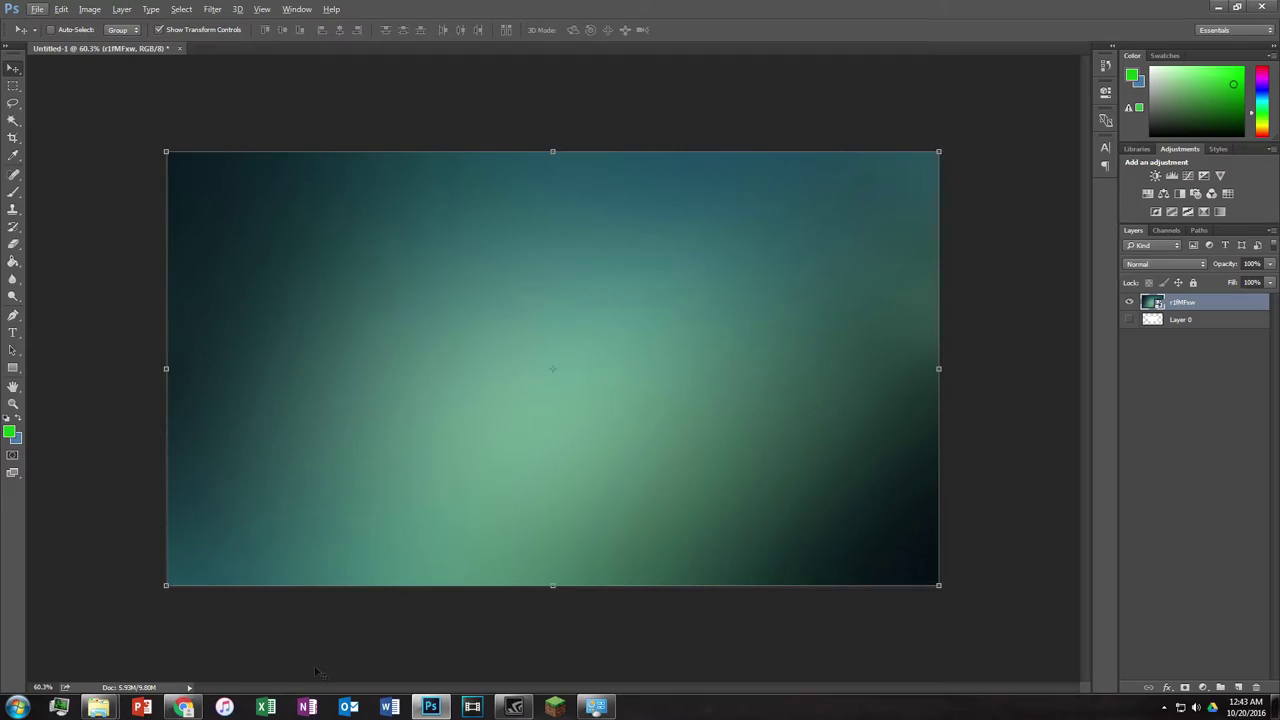
left_click(184, 707)
key("super+Right")
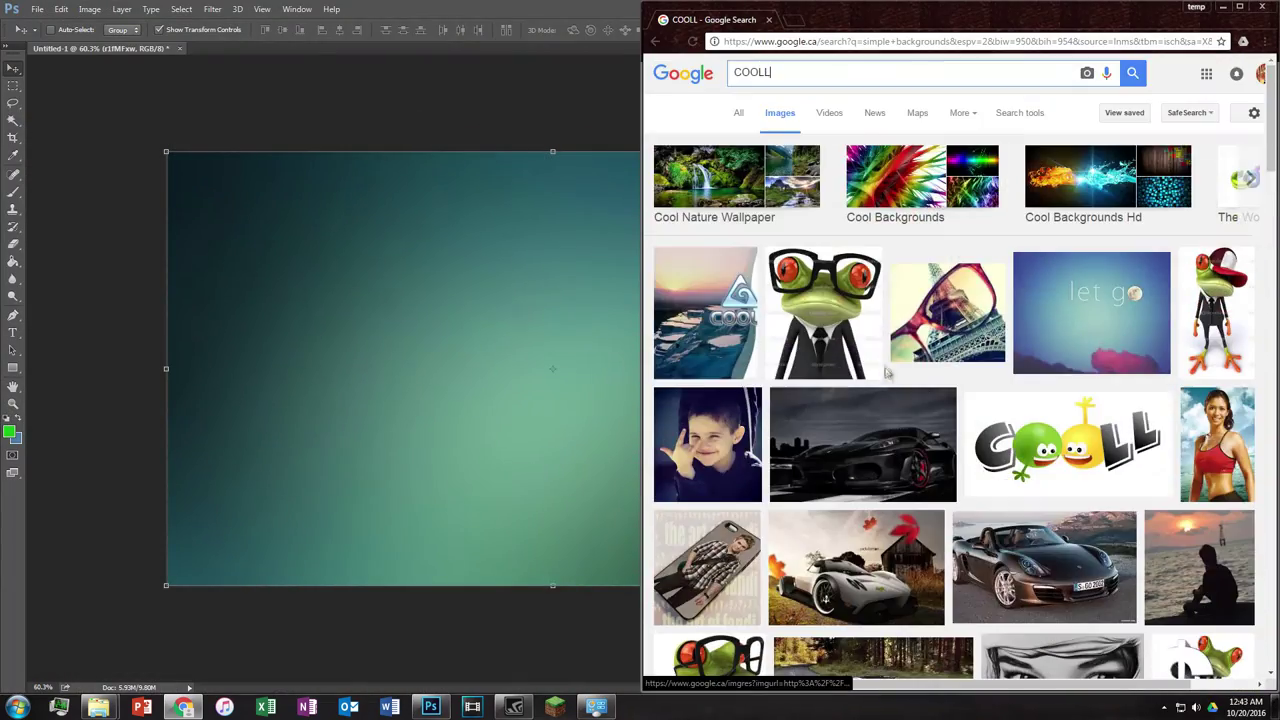
left_click(832, 80)
type("Texture")
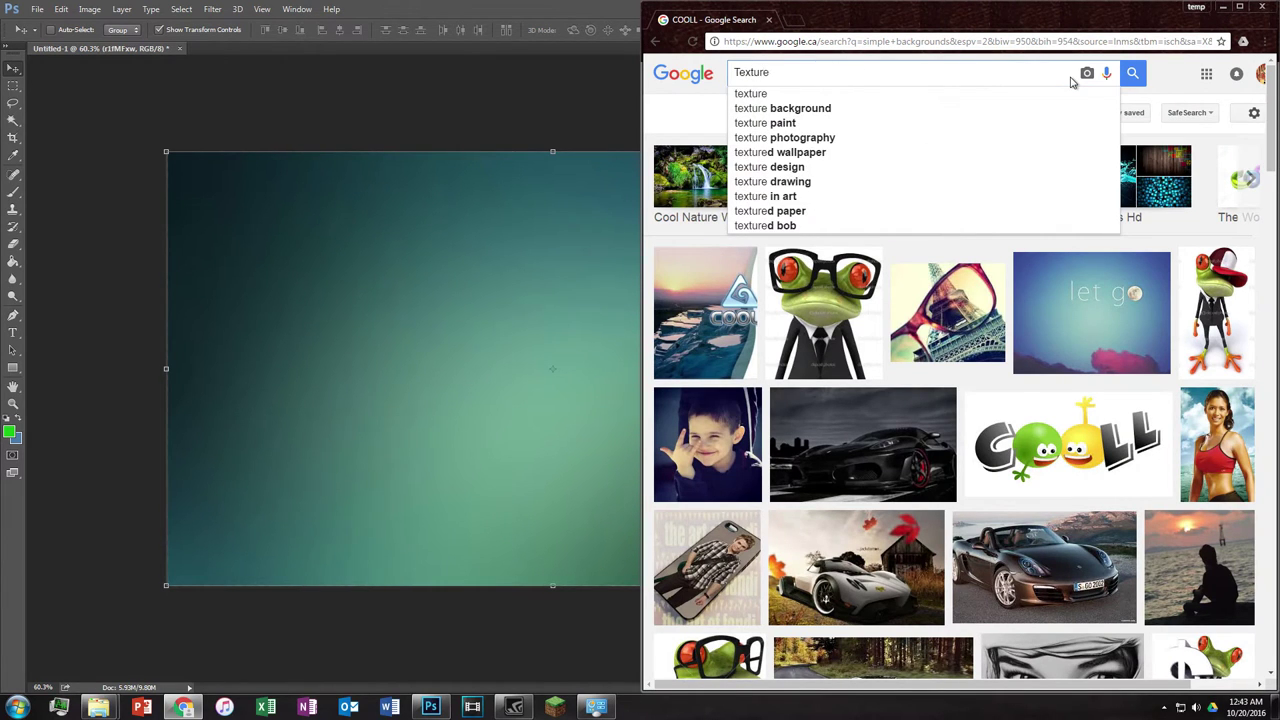
type(" background")
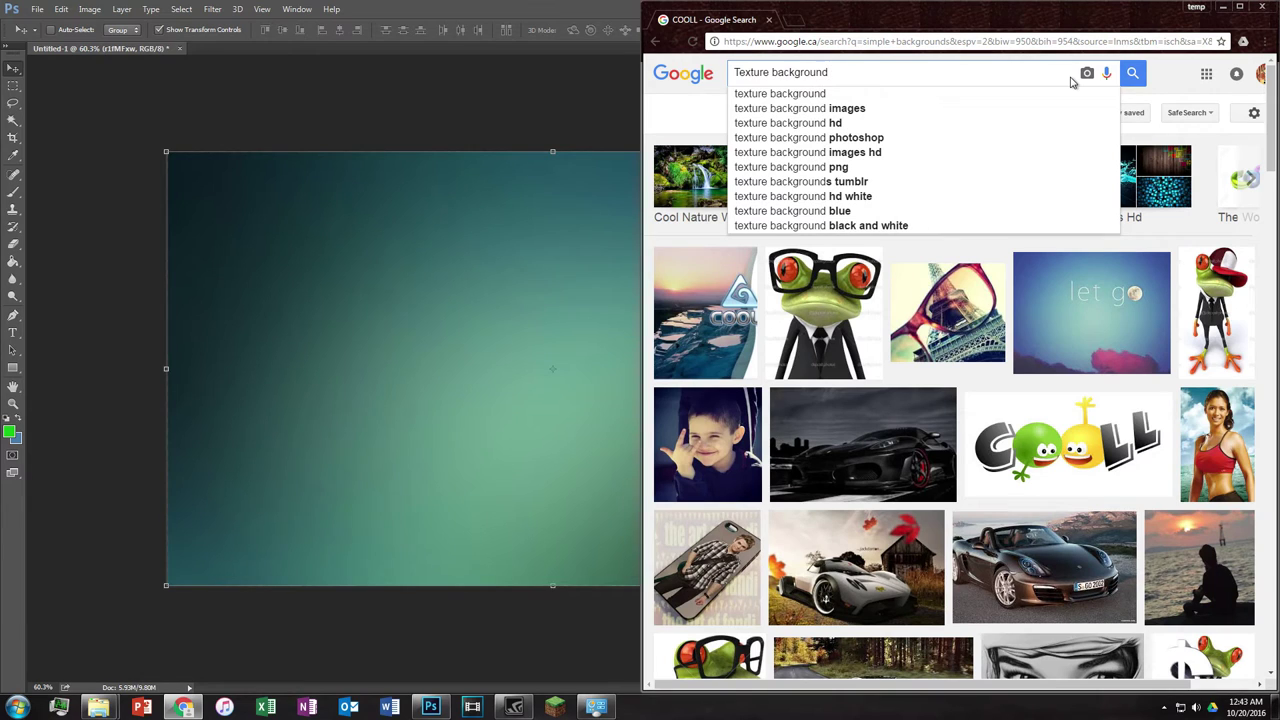
type(" fabric")
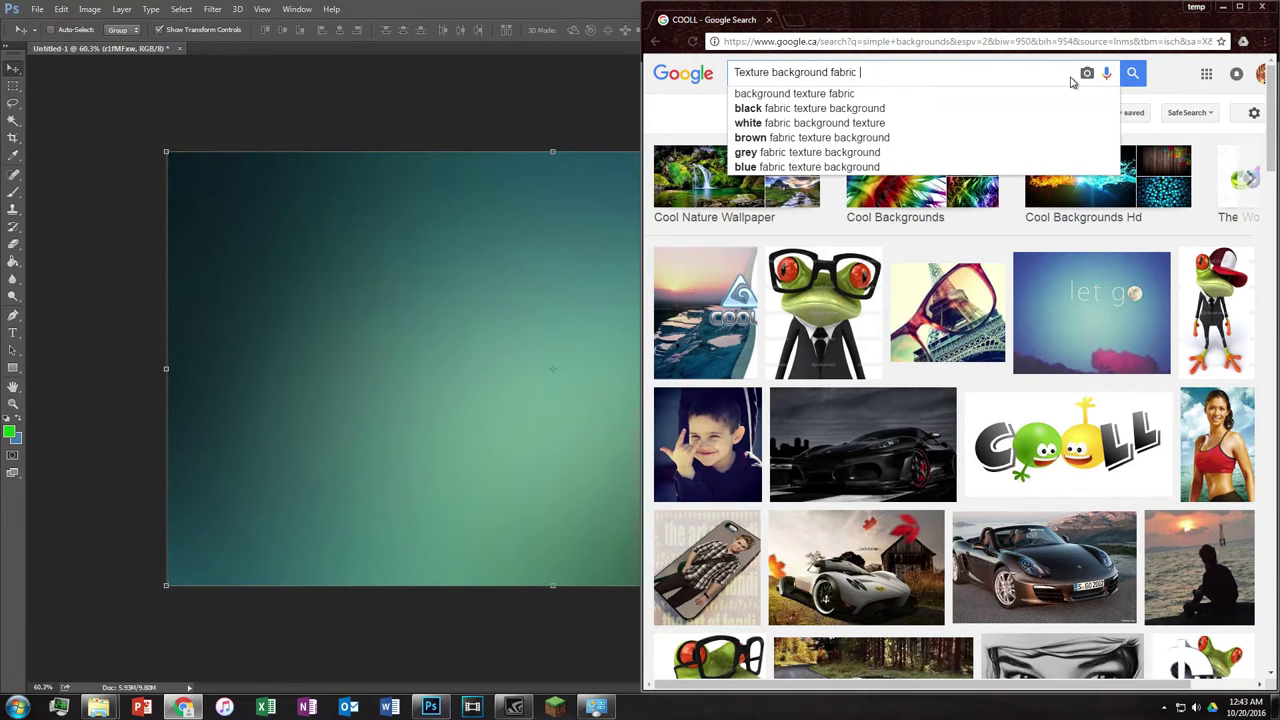
type(" hd")
key("Return")
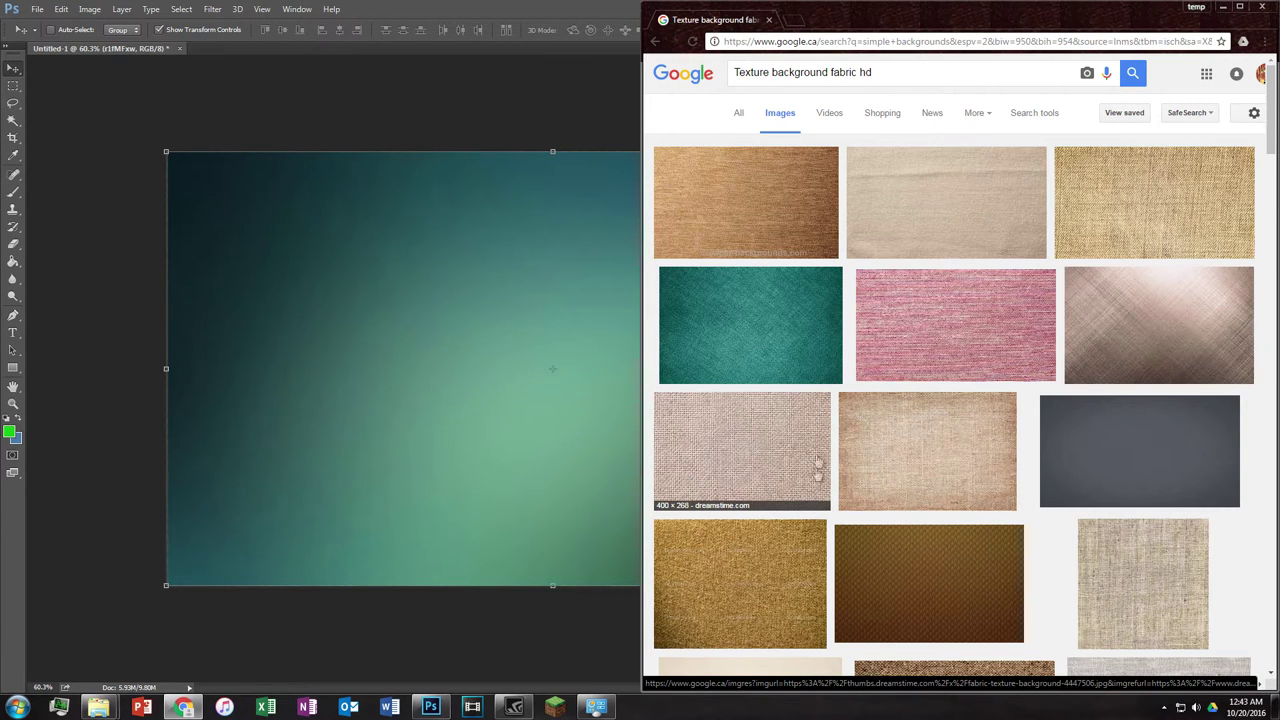
Step: Browse the fabric results and open the teal fabric texture preview
left_click(748, 449)
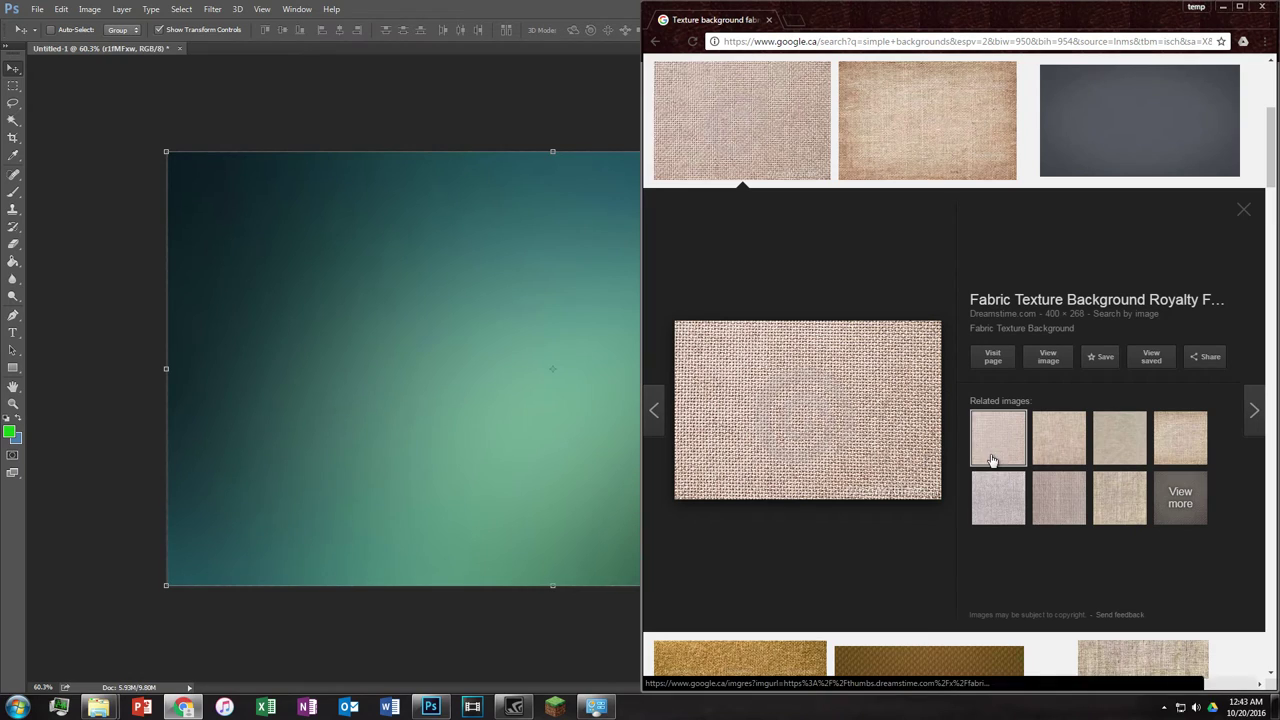
left_click(1244, 210)
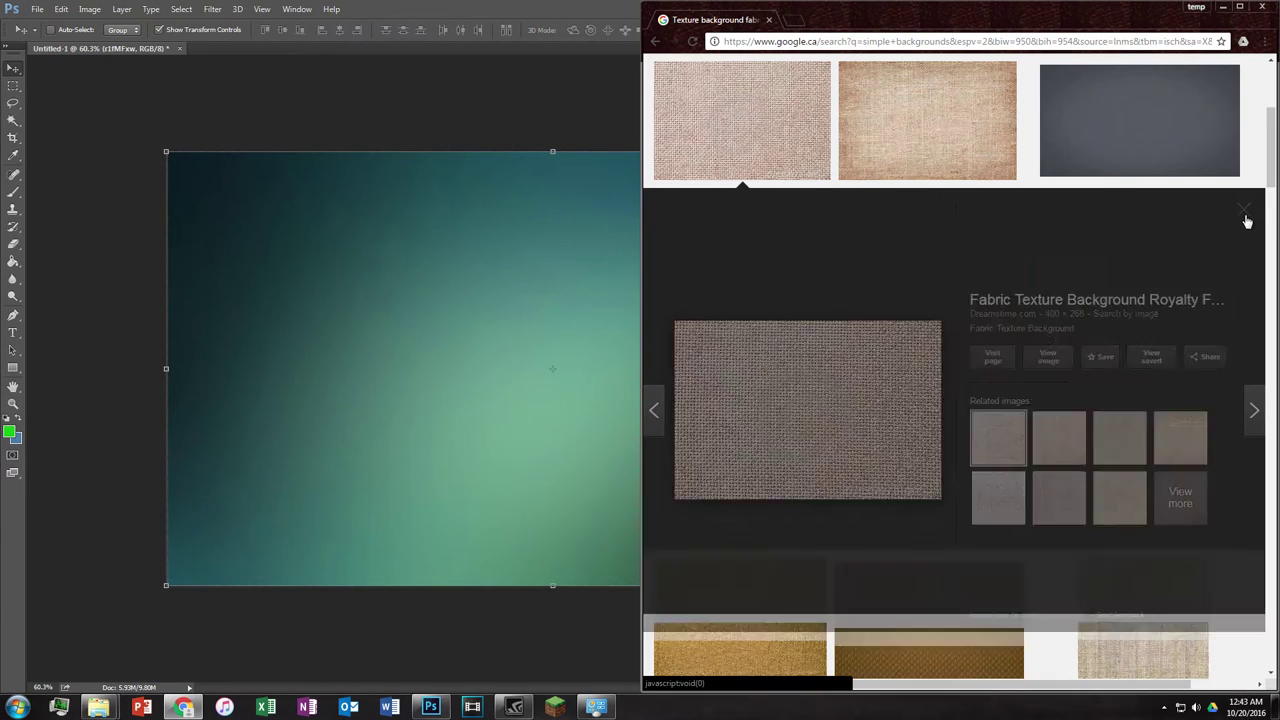
scroll(880, 300, "up", 3)
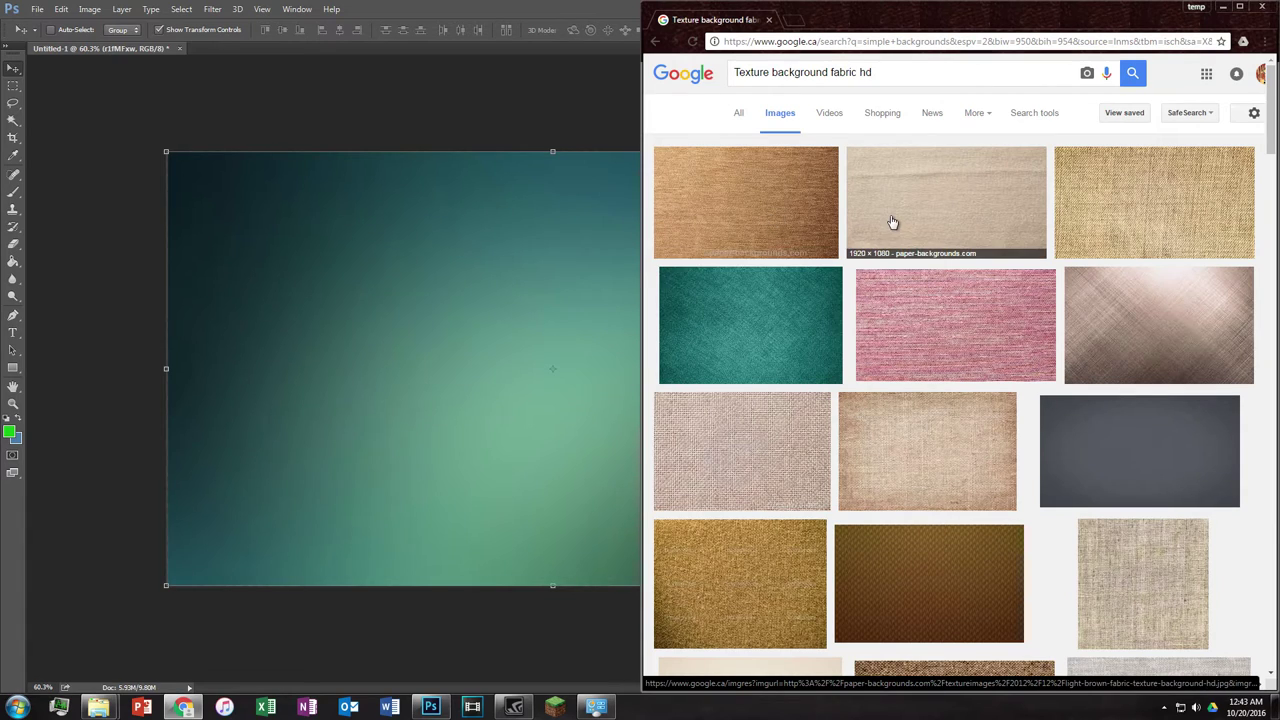
left_click(797, 208)
left_click(943, 160)
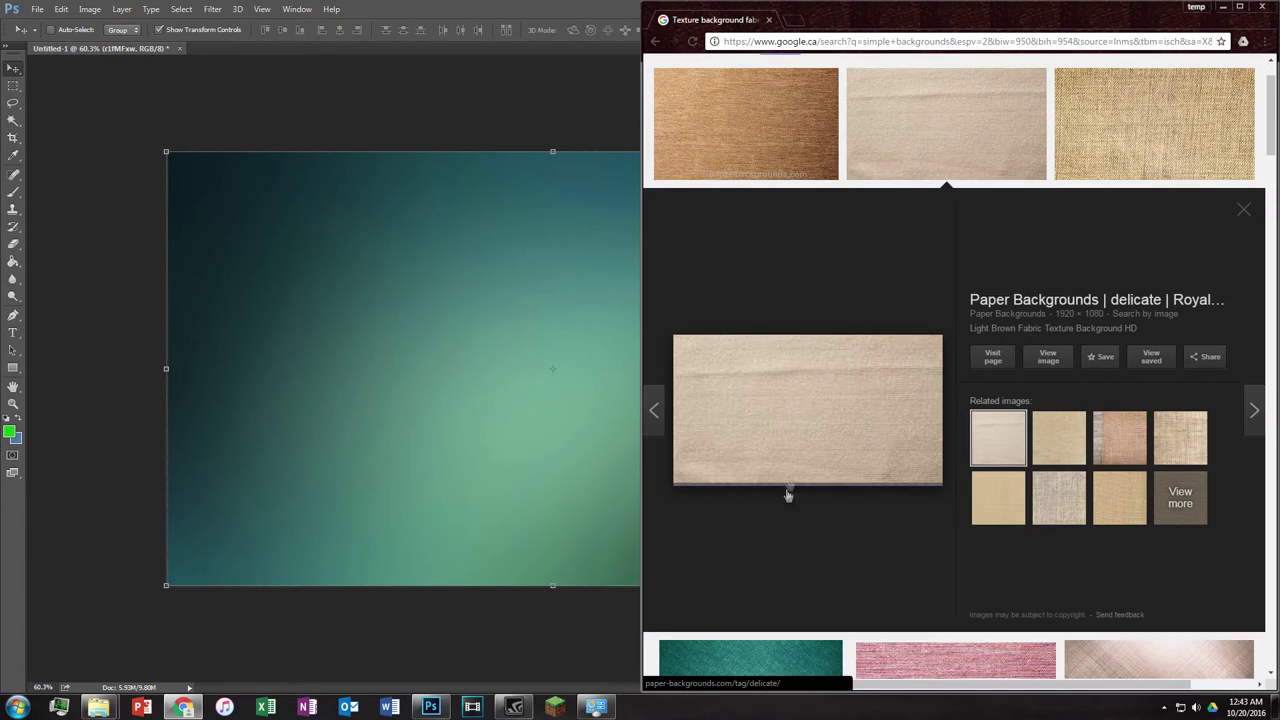
scroll(920, 455, "down", 5)
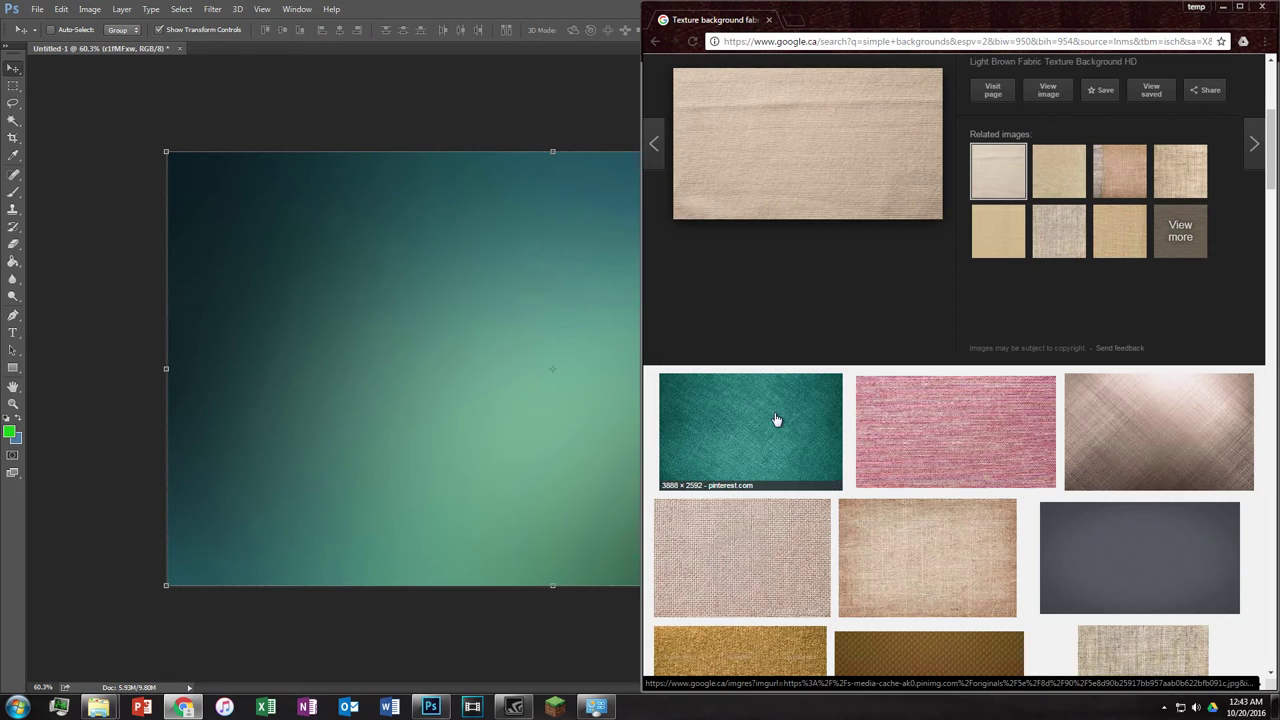
left_click(776, 420)
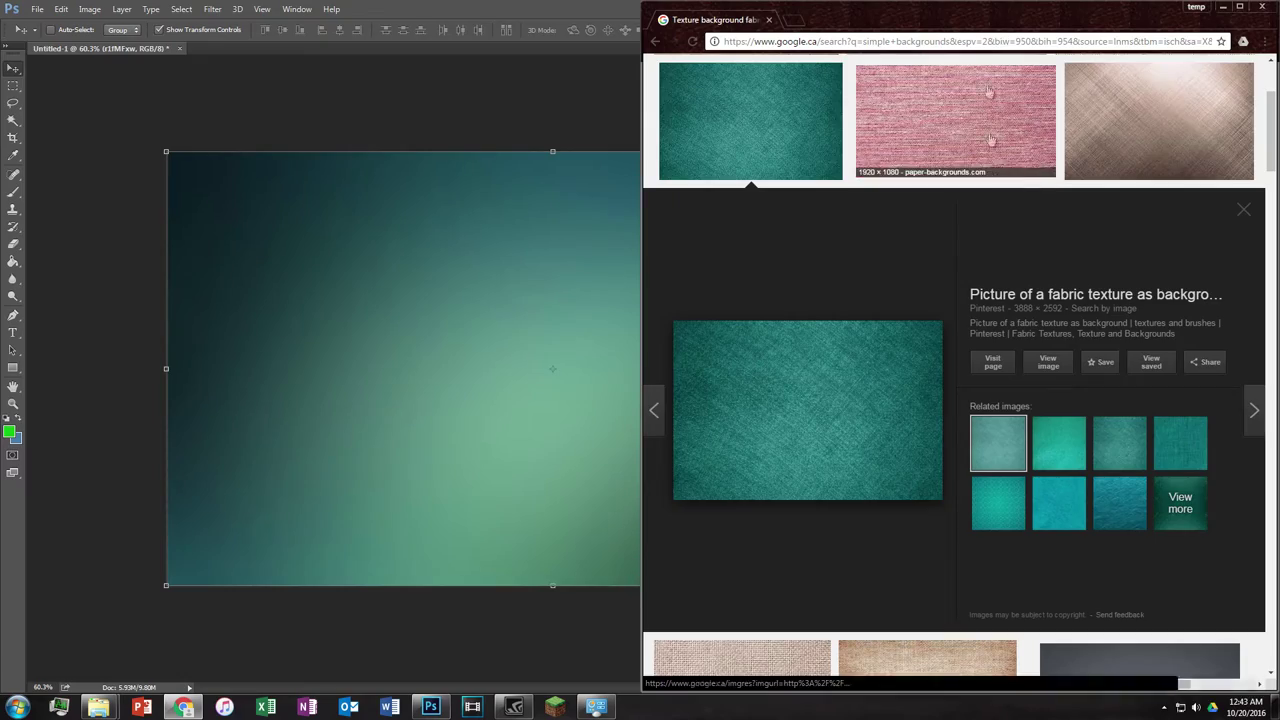
double_click(998, 16)
Step: Bring the teal fabric image into Untitled-1, resize and align it to the canvas edges, and commit
left_click_drag(719, 470, 508, 424)
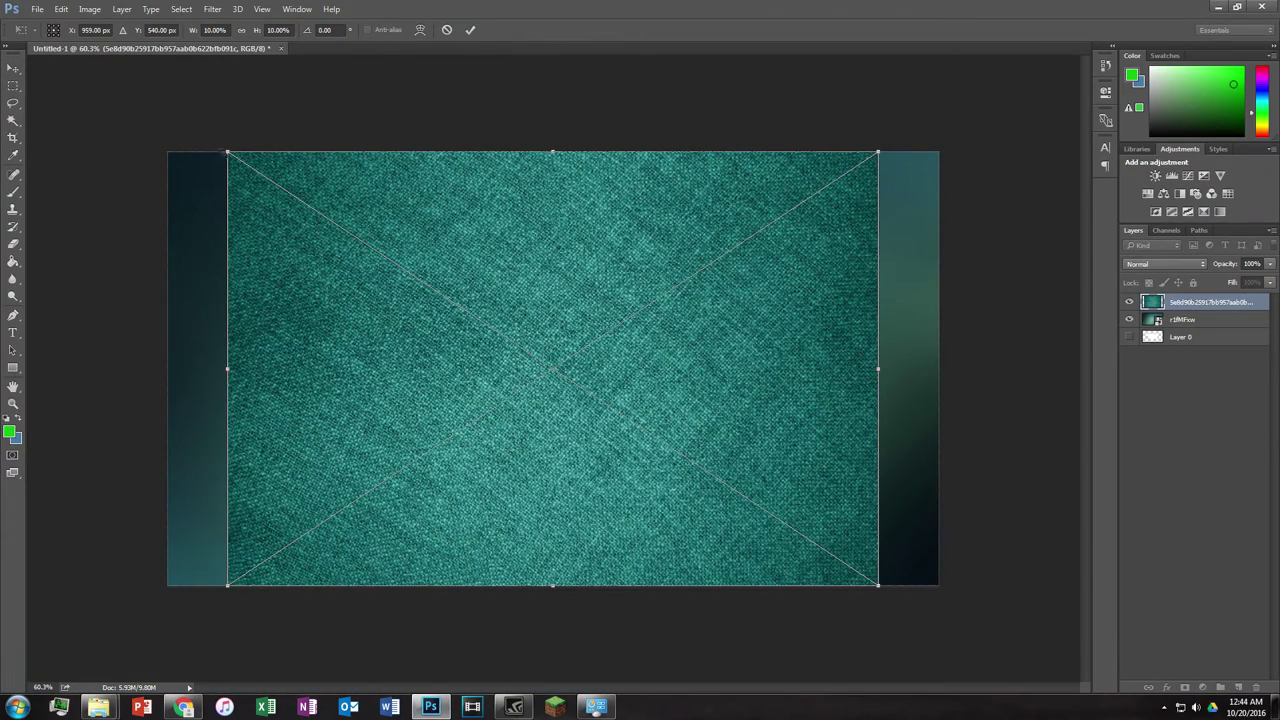
left_click_drag(224, 153, 128, 86)
left_click_drag(878, 590, 912, 609)
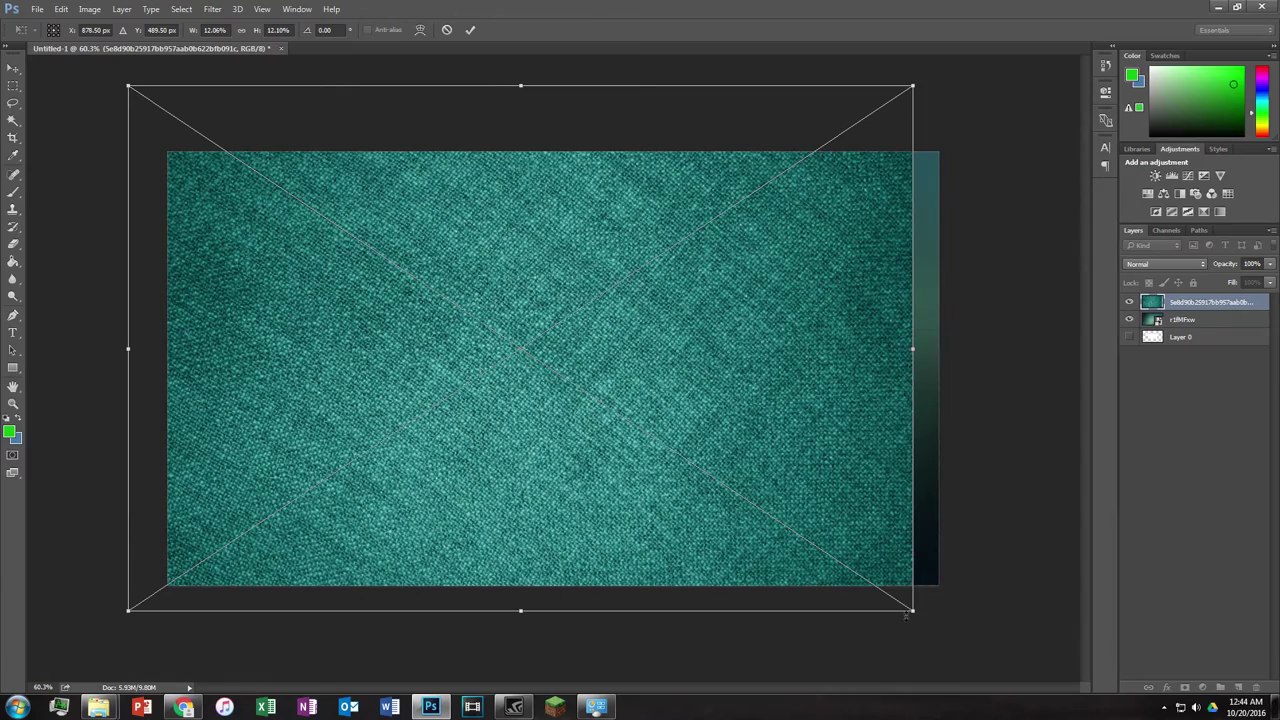
left_click_drag(912, 609, 958, 607)
mouse_move(666, 422)
left_mouse_down()
mouse_move(689, 421)
mouse_move(680, 442)
mouse_move(680, 430)
left_mouse_up()
left_click(476, 30)
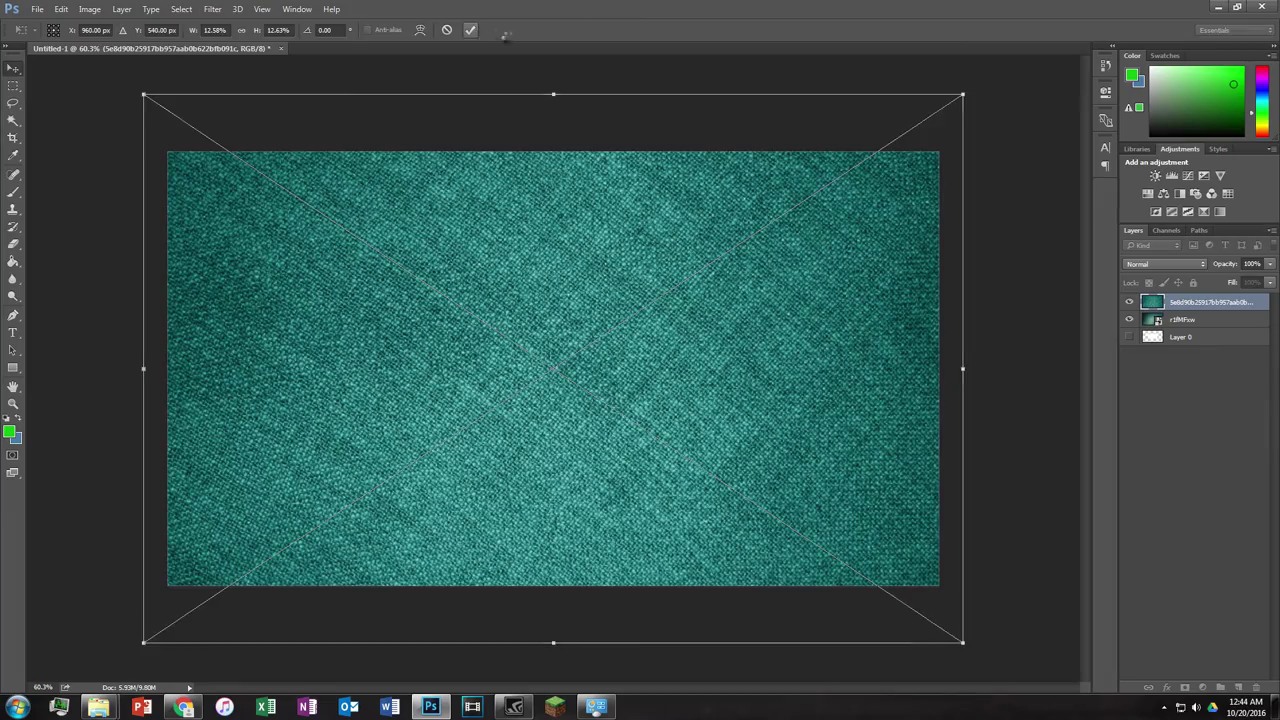
scroll(563, 371, "up", 4)
scroll(563, 375, "down", 5)
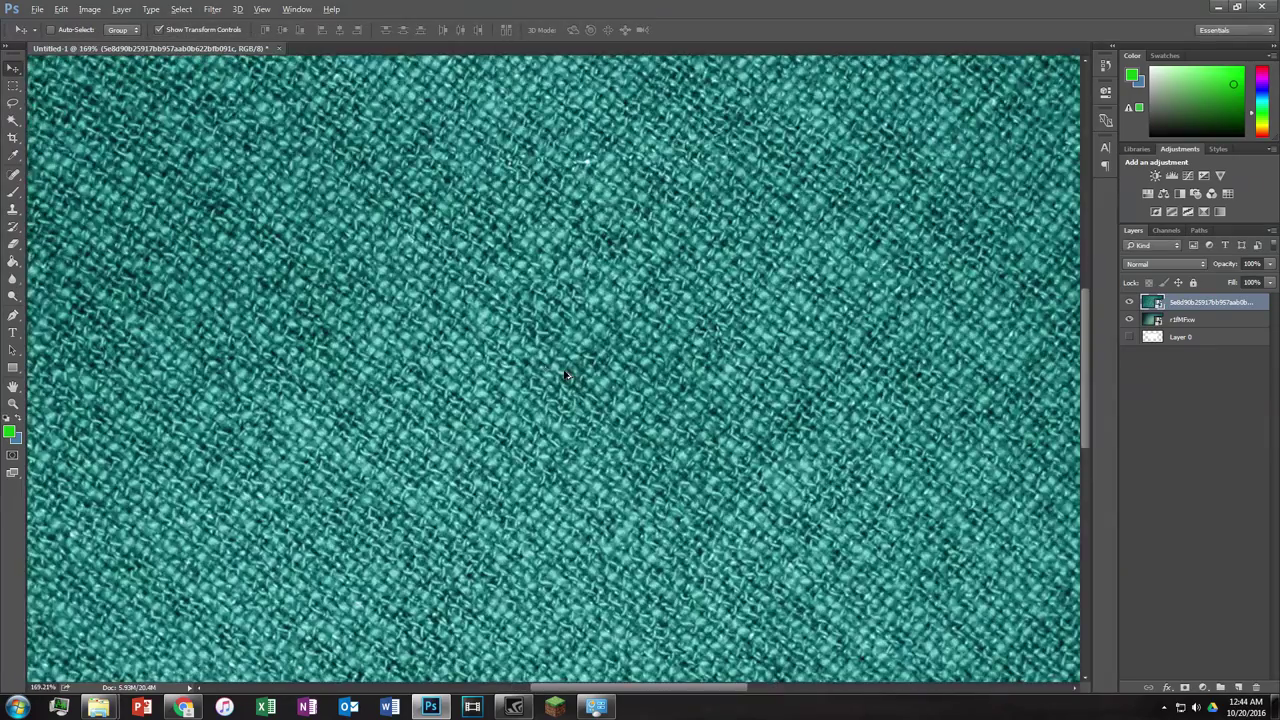
Step: Rasterize the fabric texture layer
scroll(677, 371, "up", 2)
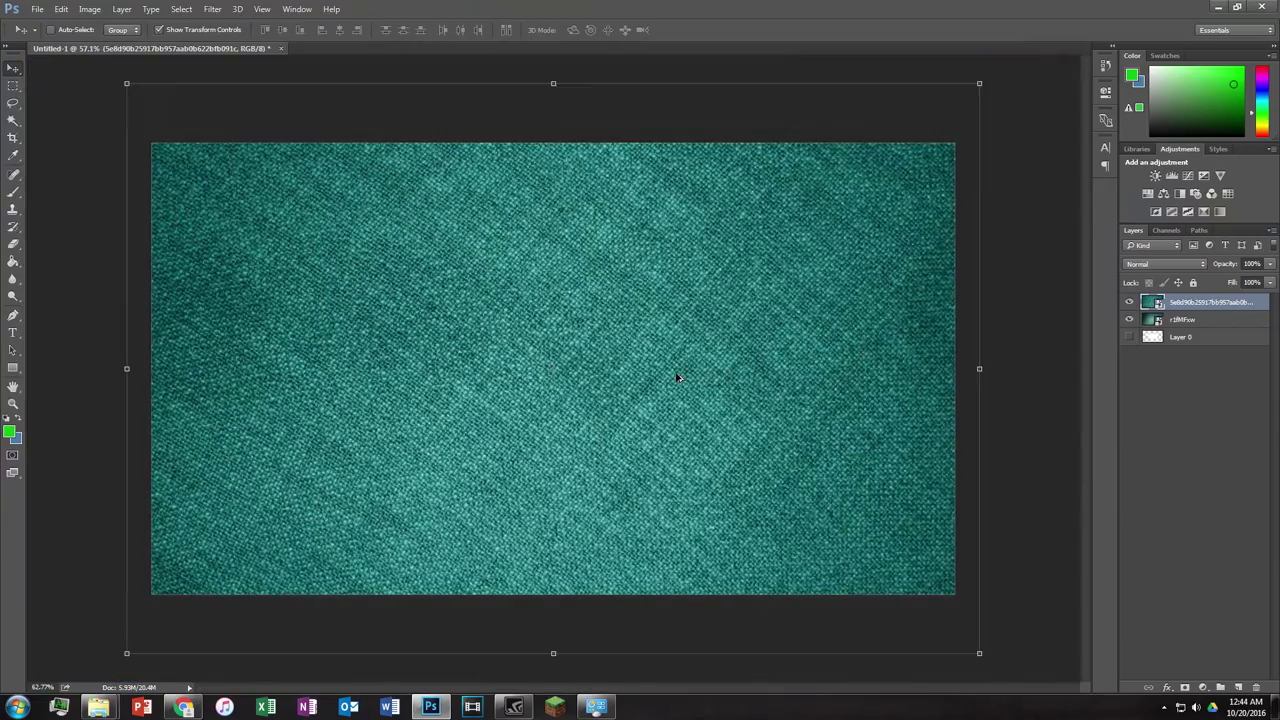
right_click(1183, 303)
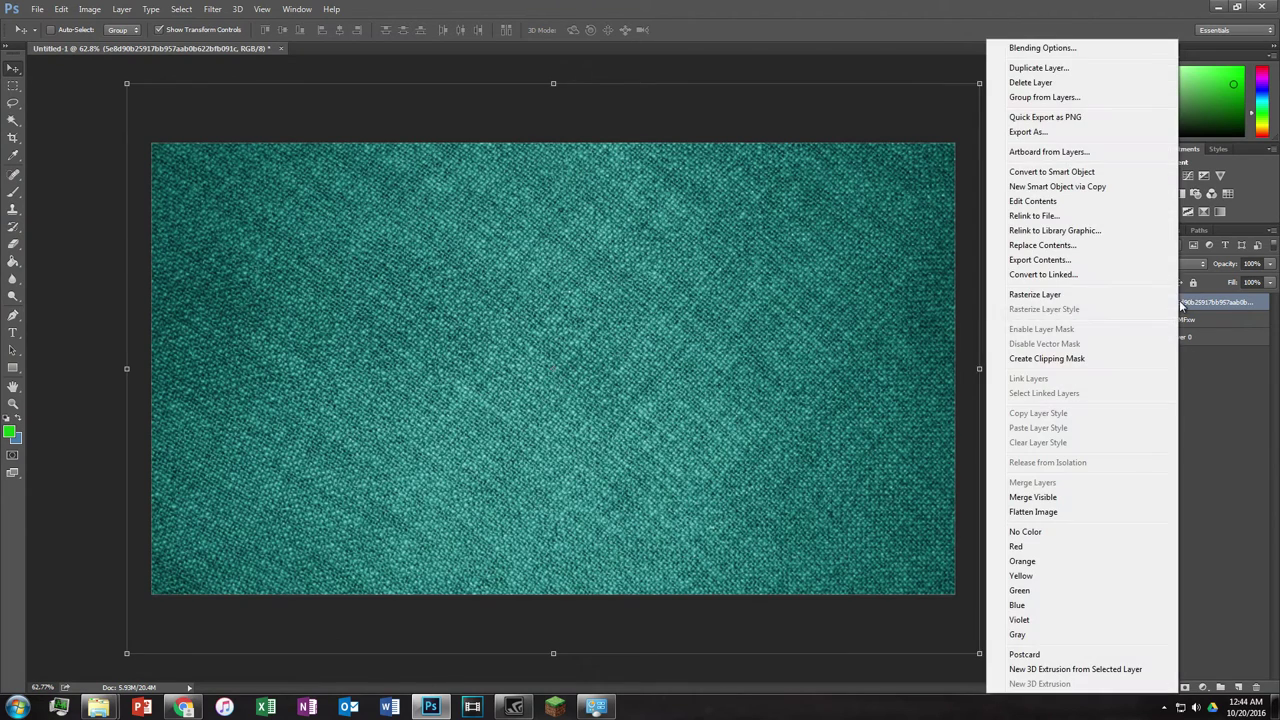
left_click(1217, 304)
right_click(1216, 305)
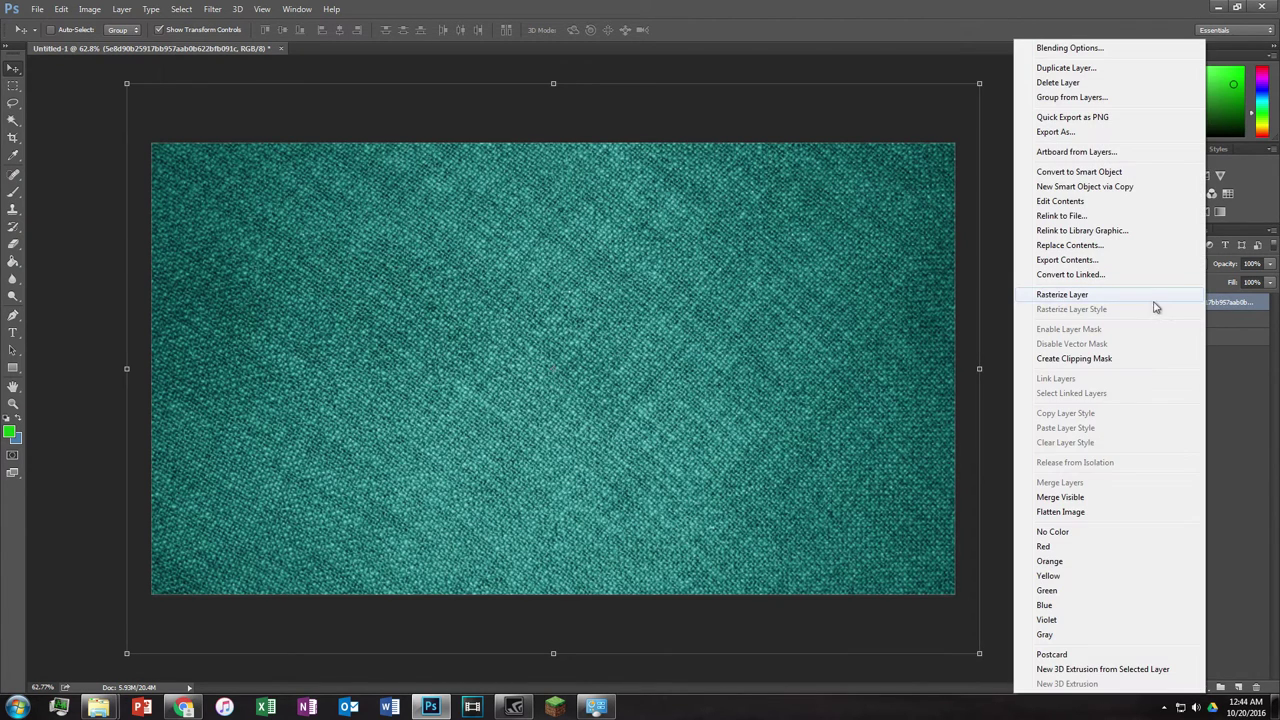
left_click(1058, 300)
right_click(1190, 320)
left_click(1097, 299)
left_click(1183, 303)
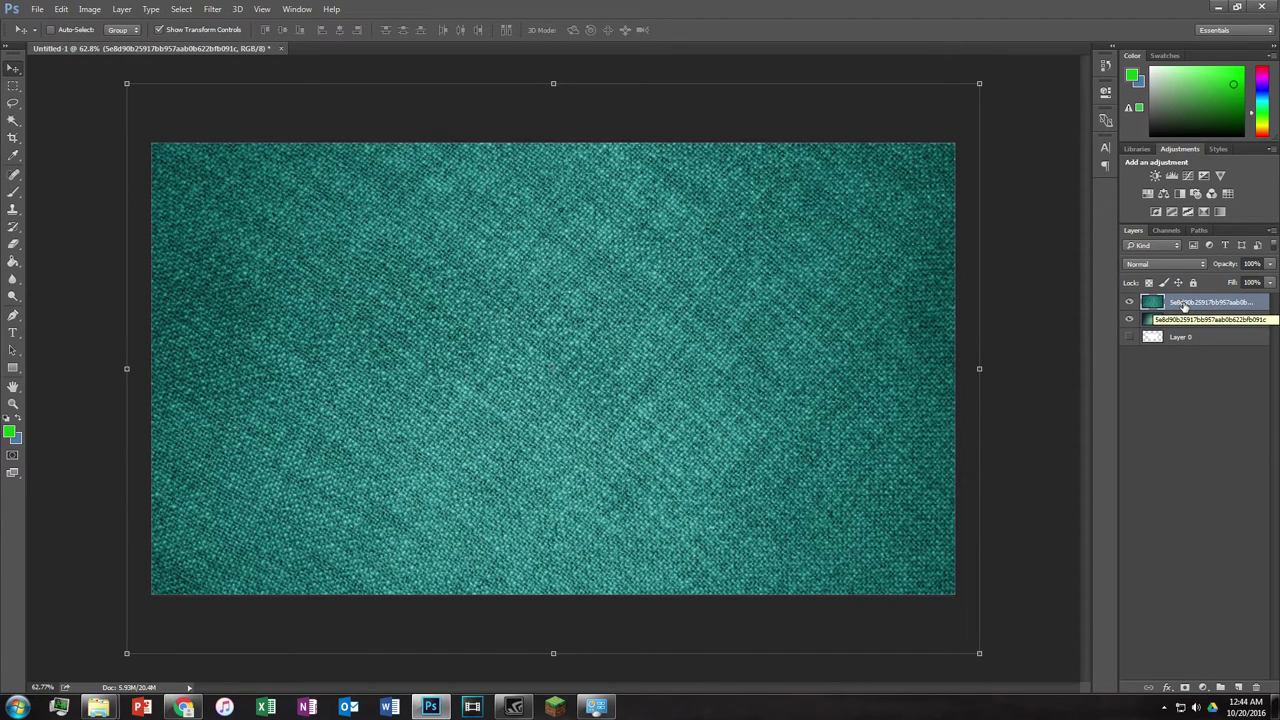
right_click(1185, 306)
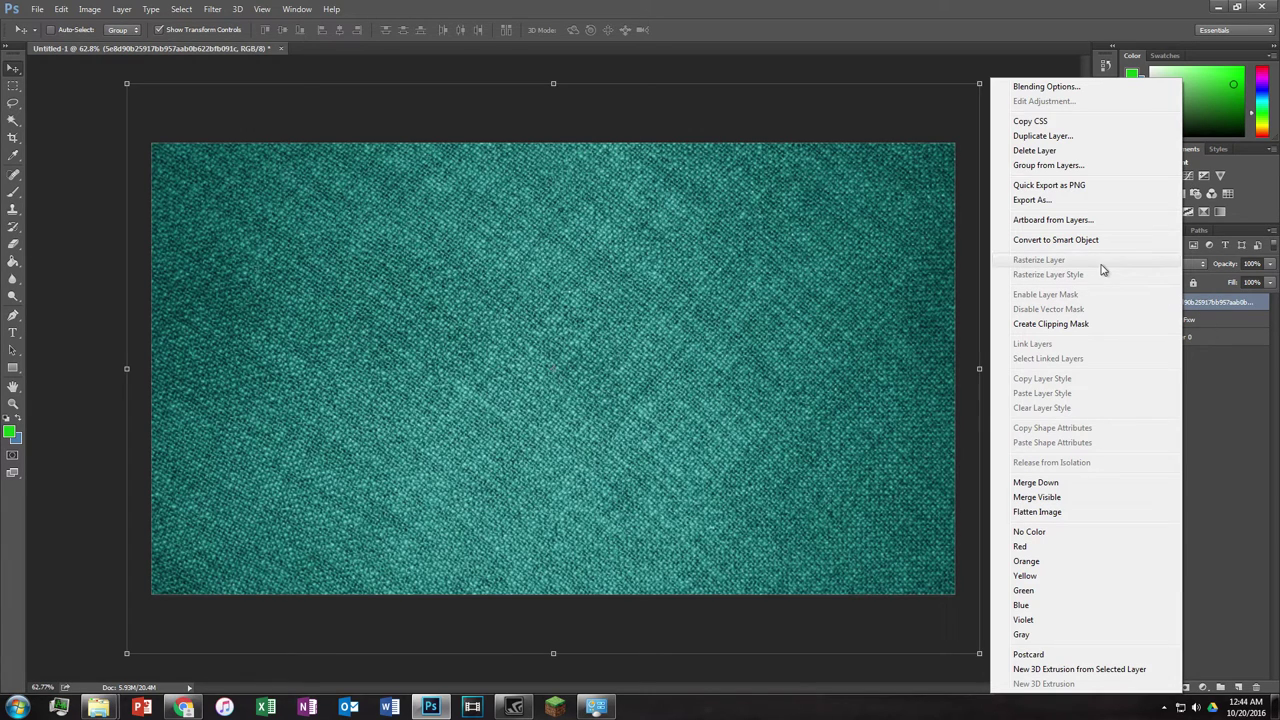
left_click(1212, 307)
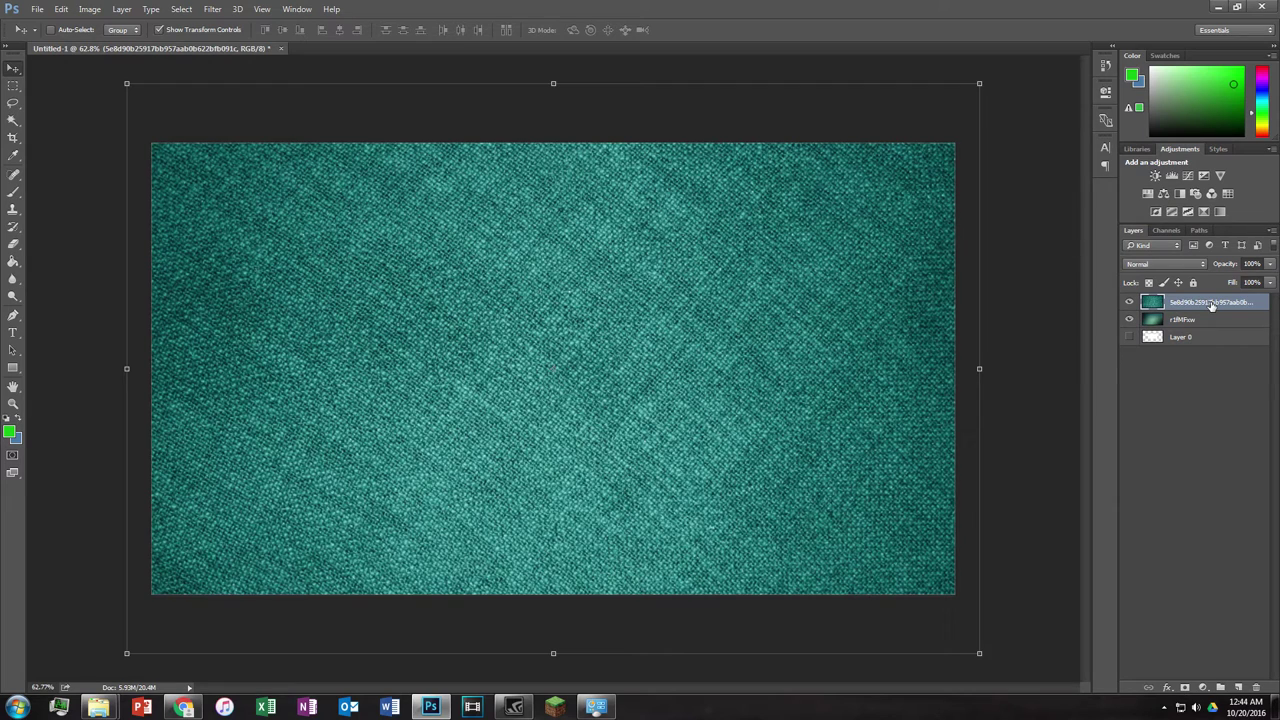
right_click(1202, 310)
left_click(1233, 304)
right_click(1230, 304)
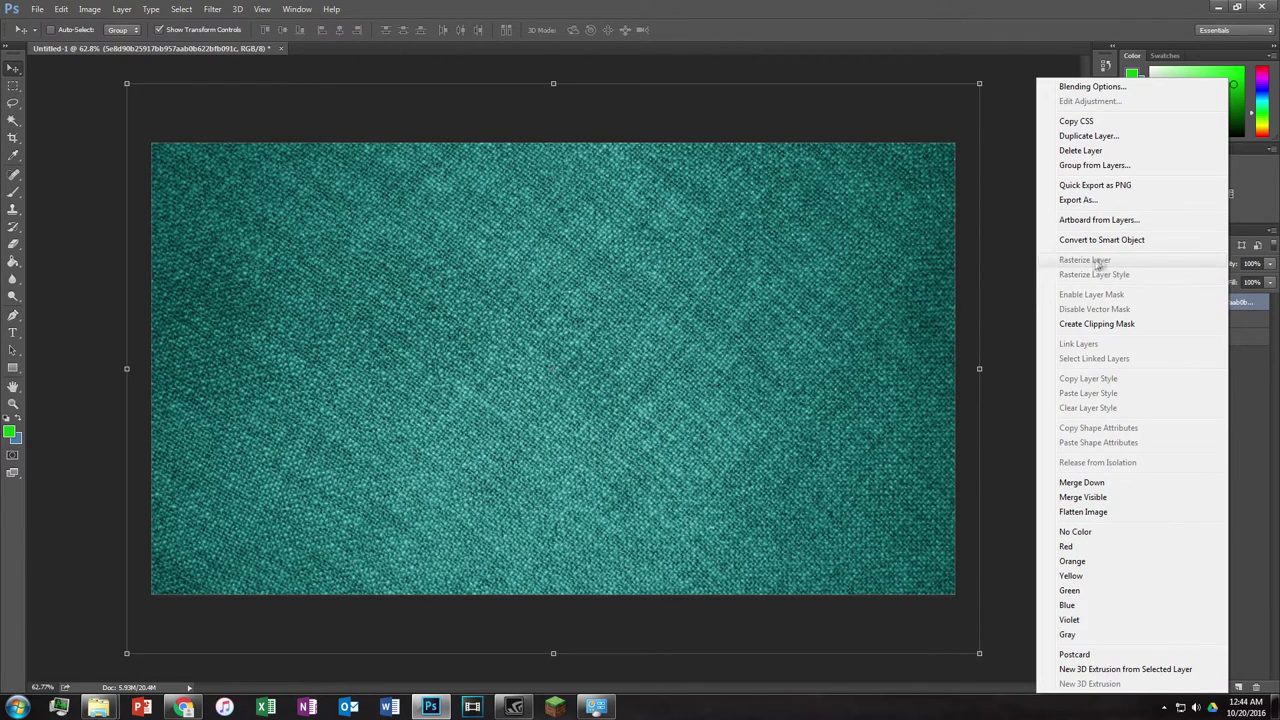
left_click(1236, 312)
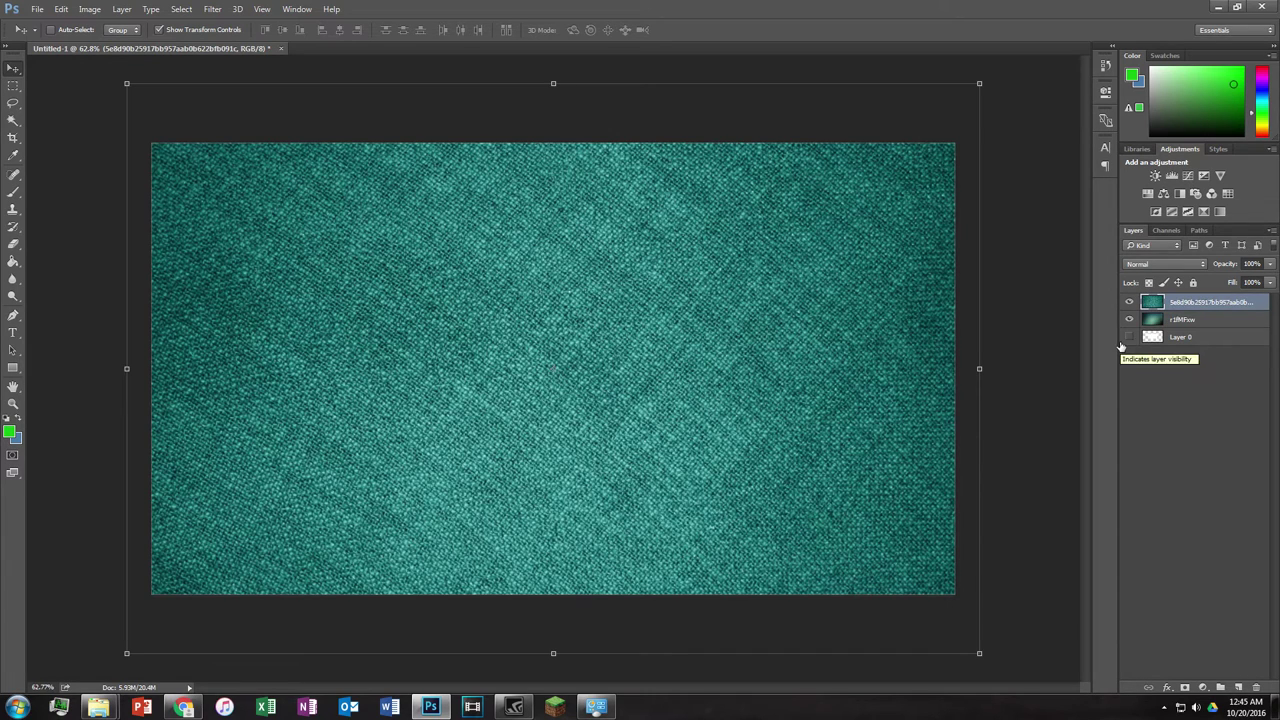
Step: Name the fabric layer 'Top Layer' and the r1fMFxw layer 'Bottom Layer'
left_click(1152, 265)
left_click(1166, 264)
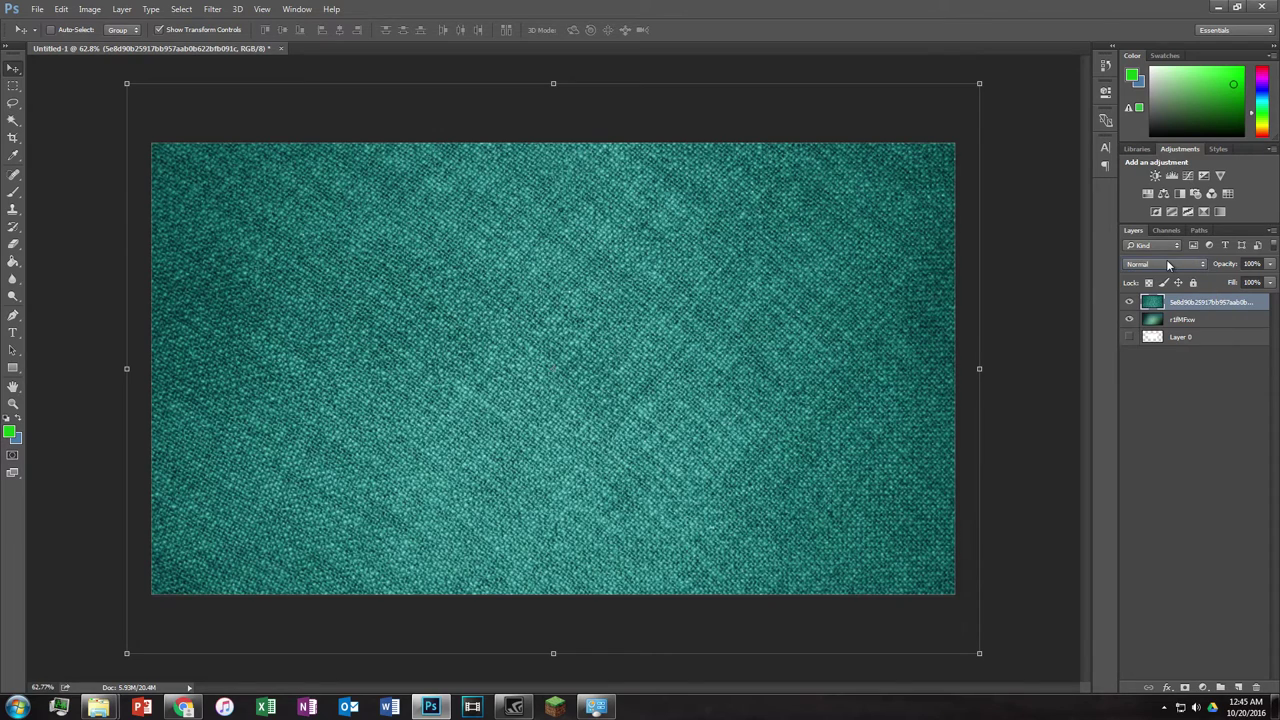
scroll(1166, 262, "up", 1)
double_click(1191, 304)
type("Top Layer")
key("Tab")
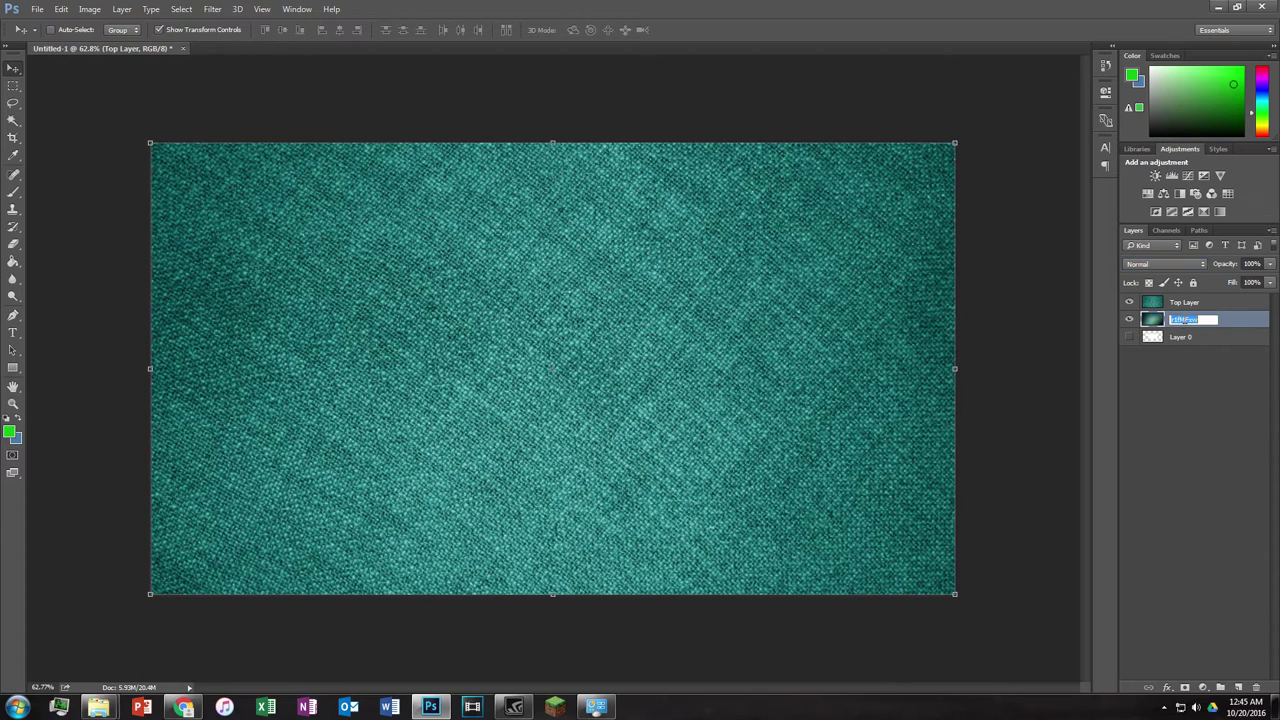
type("Bottom Layer")
key("Return")
left_click(1186, 303)
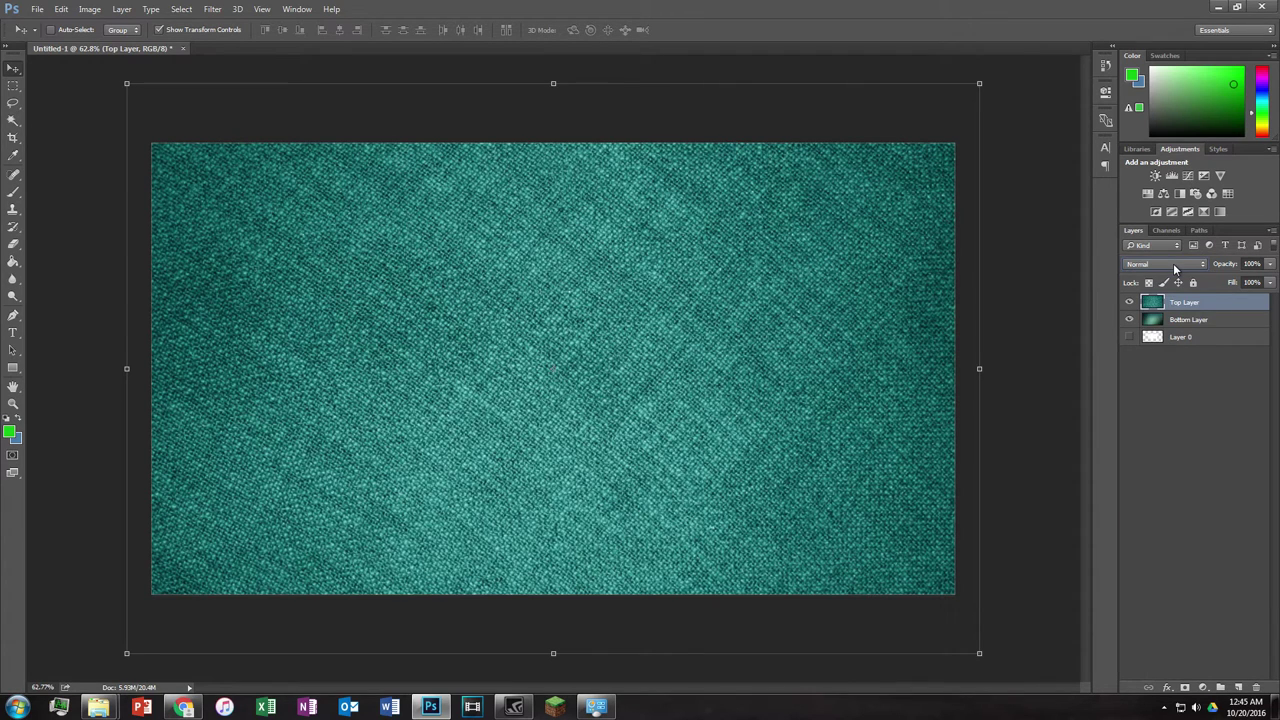
Step: Try Dissolve, Darken, Multiply, Color Burn, Darker Color and Screen blend modes on Top Layer
left_click(1175, 265)
left_click(1150, 277)
left_click(1158, 265)
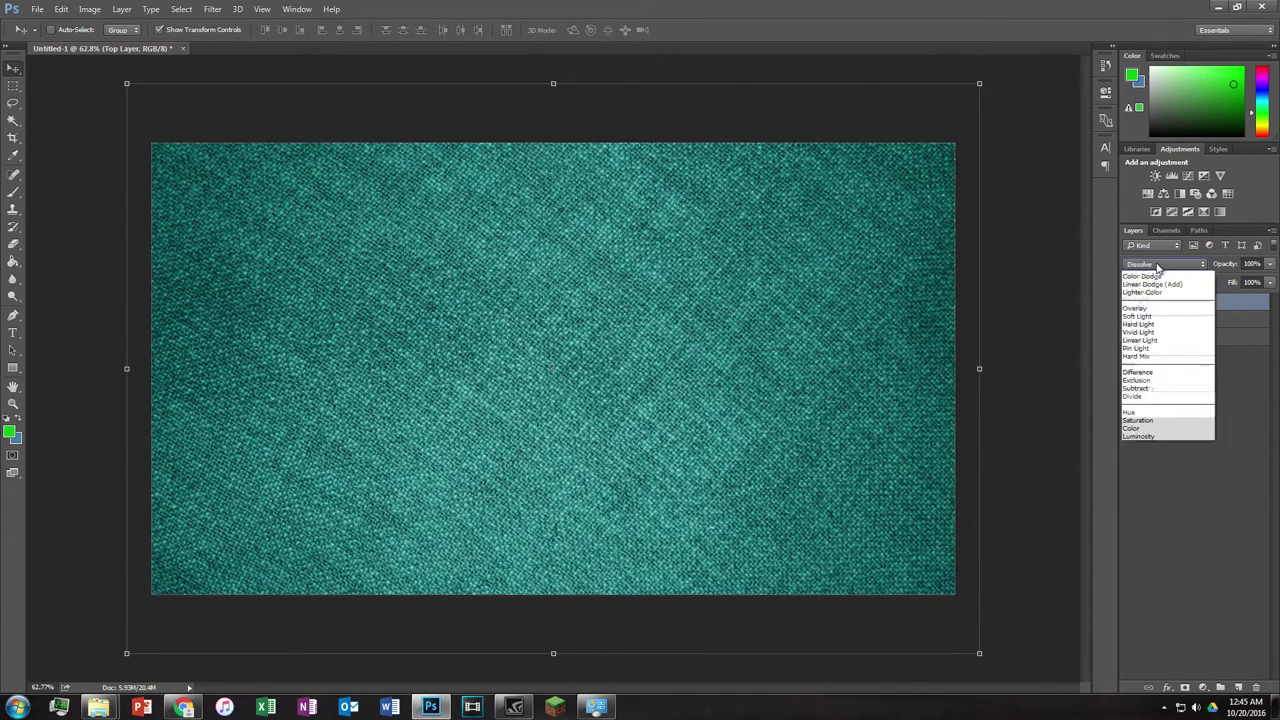
left_click(1160, 287)
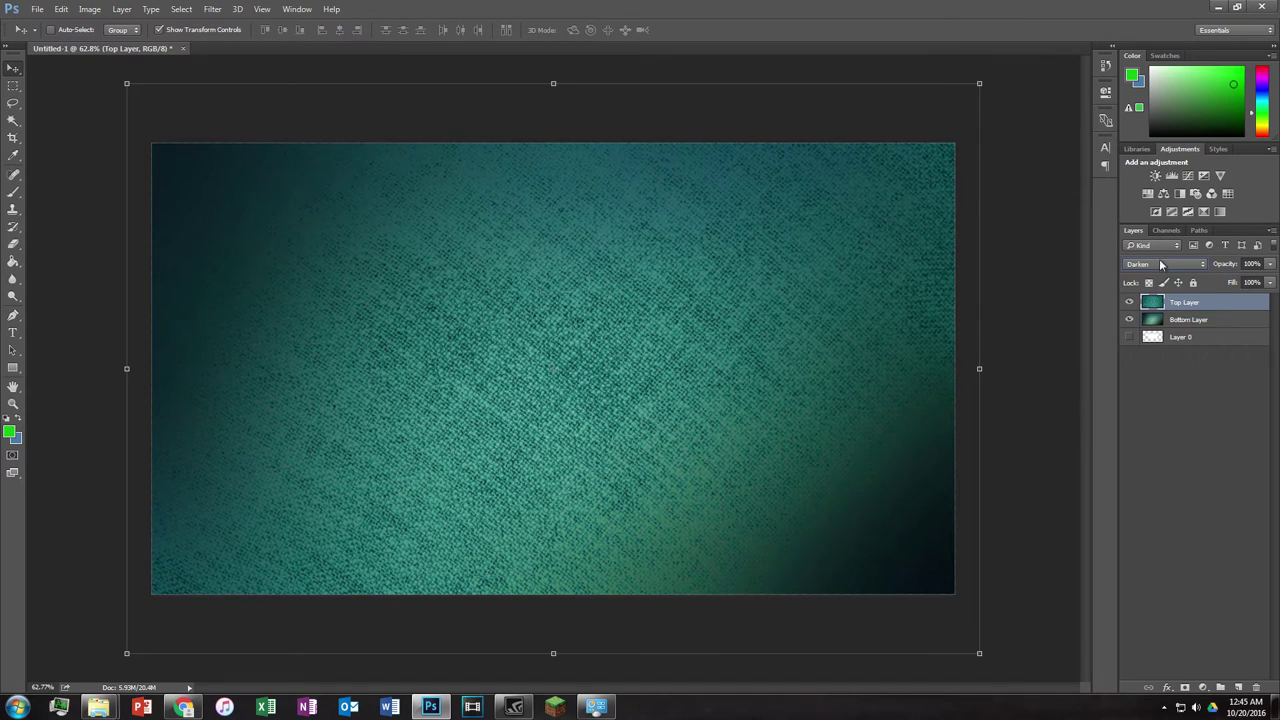
left_click(1160, 264)
left_click(1150, 307)
left_click(1160, 265)
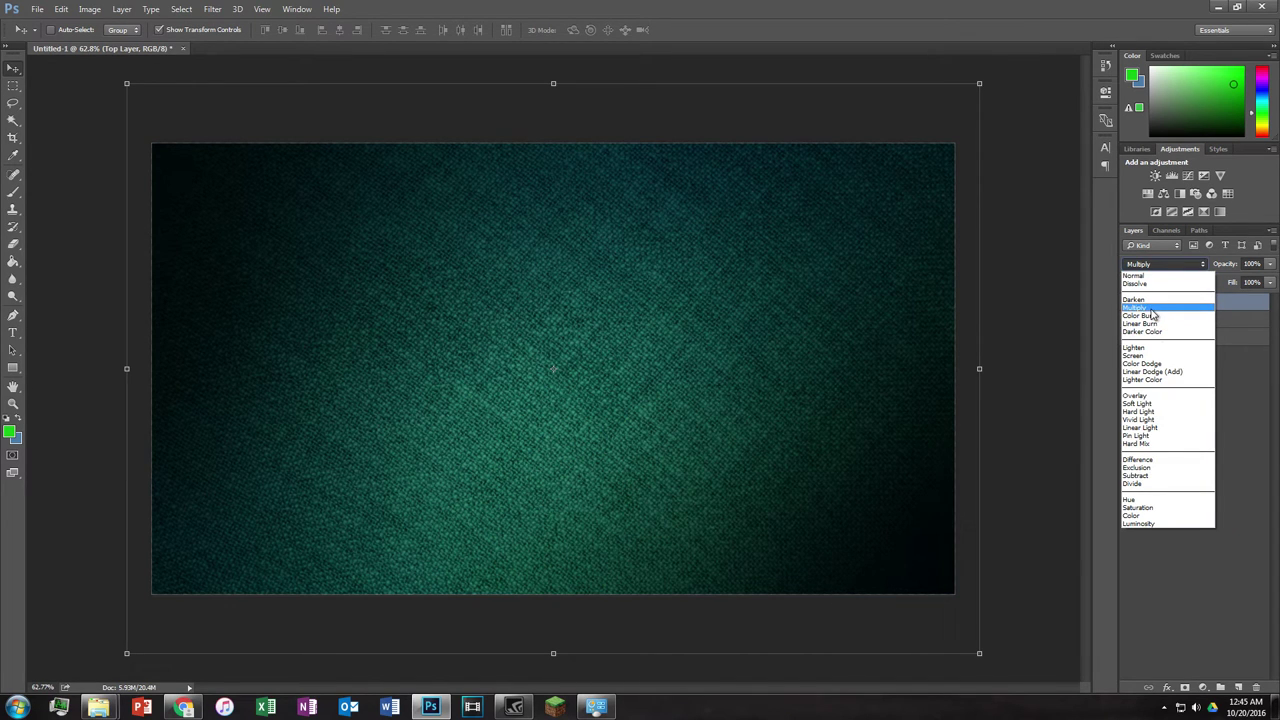
left_click(1153, 315)
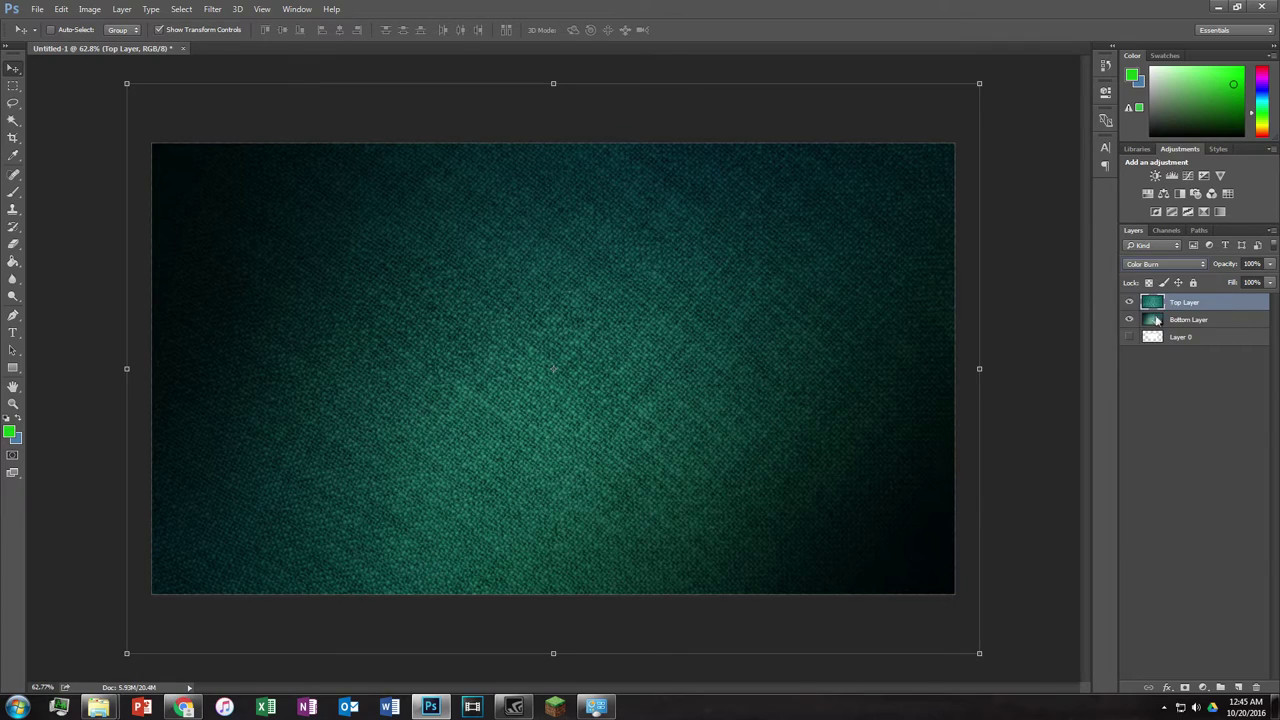
left_click(1160, 264)
left_click(1142, 331)
left_click(1160, 264)
left_click(1160, 355)
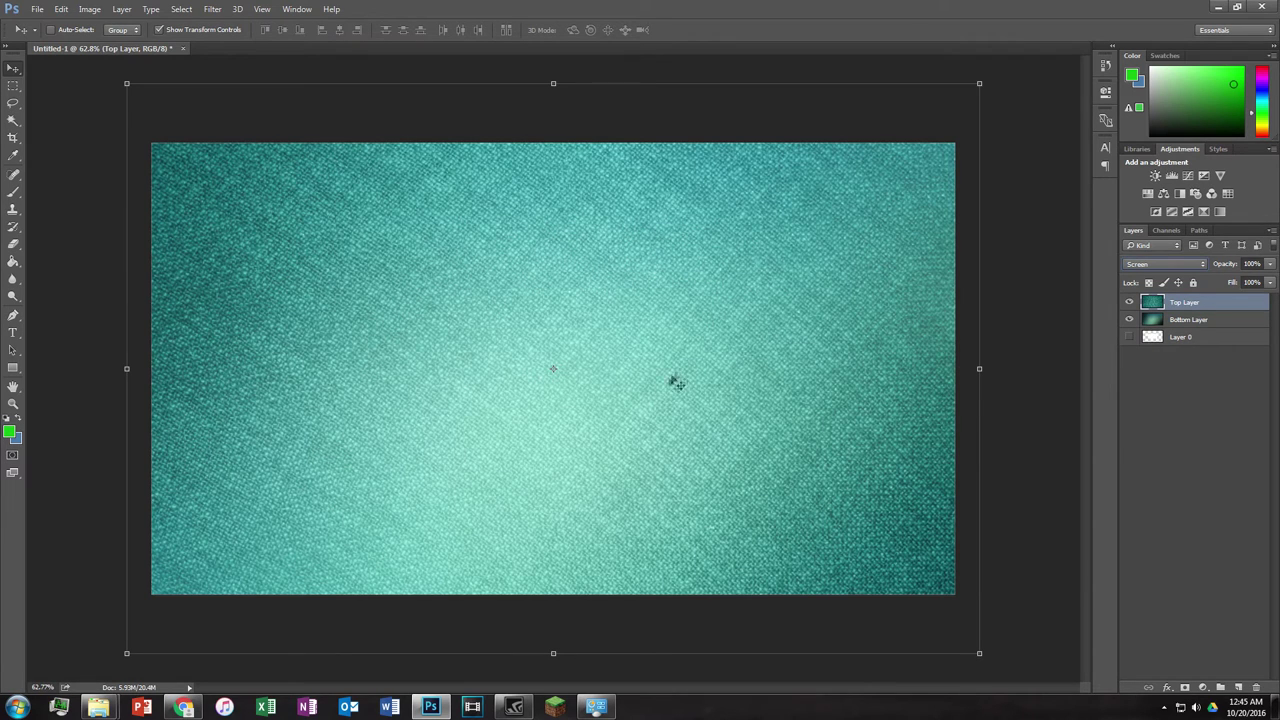
Step: Lower Top Layer opacity to 46% and set its blend mode back to Normal
mouse_move(1268, 266)
left_mouse_down()
mouse_move(1251, 284)
mouse_move(1222, 283)
mouse_move(1274, 283)
left_mouse_up()
left_click(1200, 266)
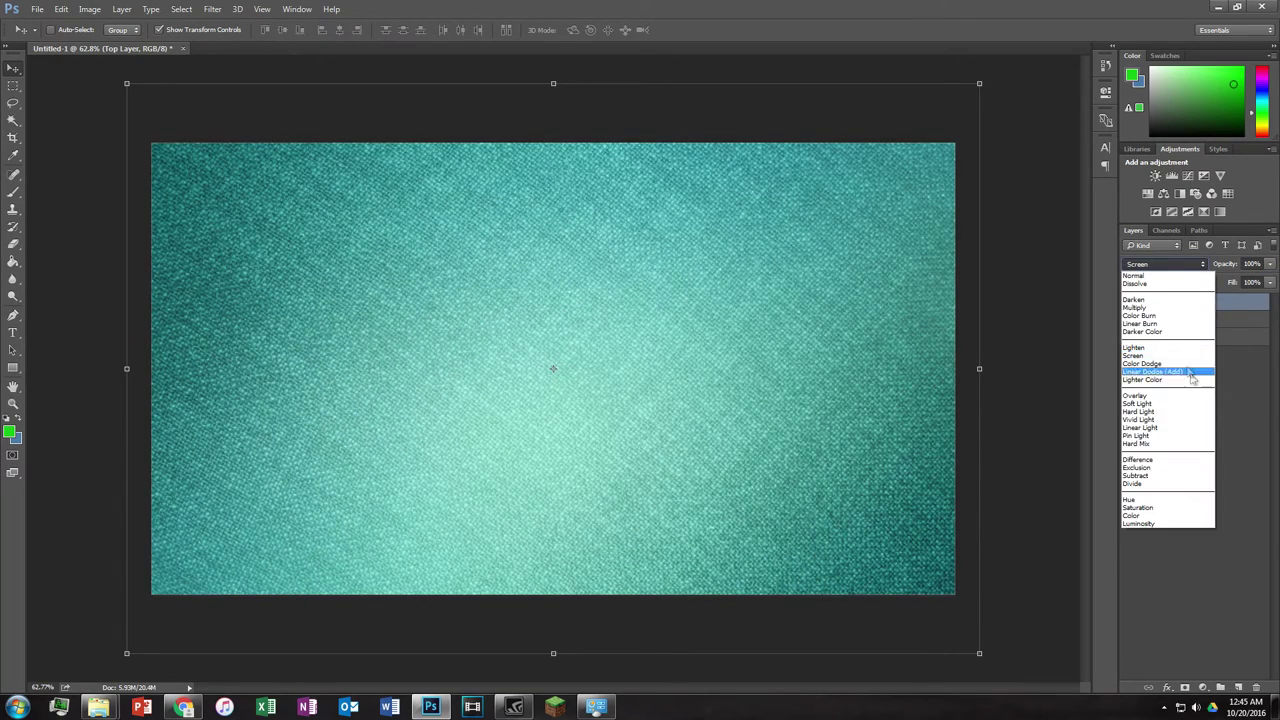
left_click(1176, 274)
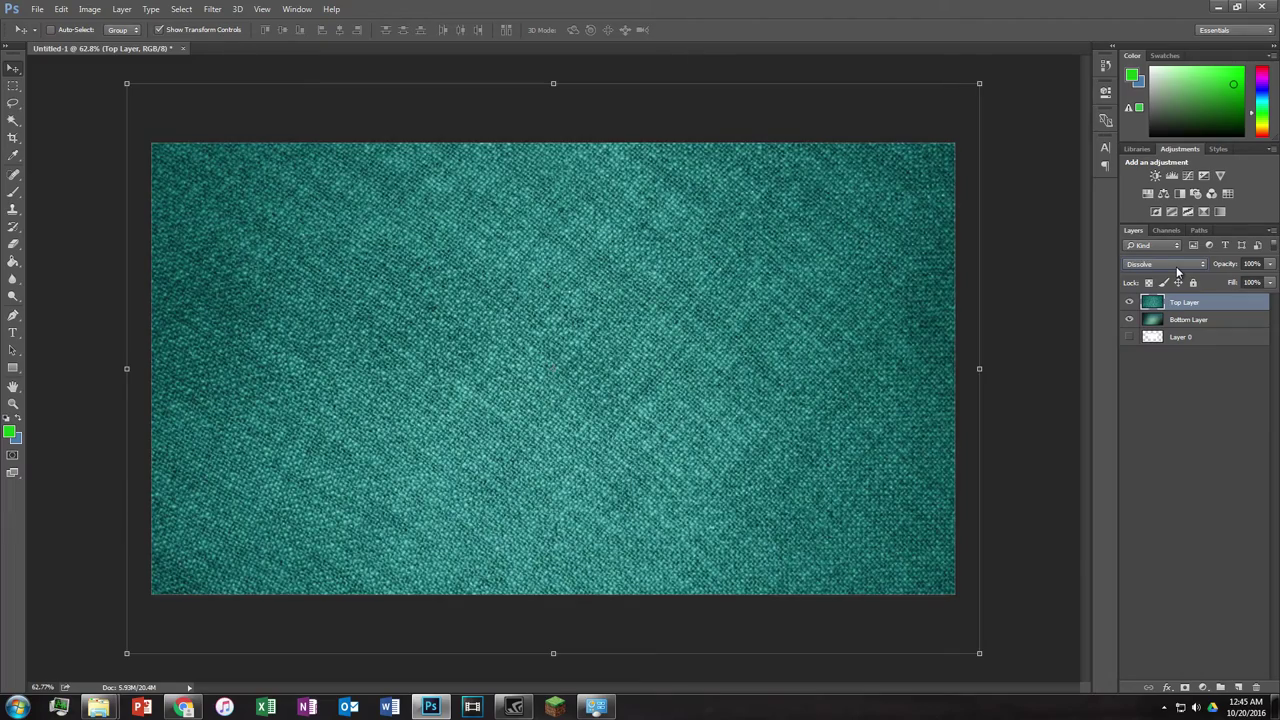
Step: Cycle Top Layer through the blend modes, ending on Color Burn's black vignette with green glow
scroll(1176, 266, "down", 3)
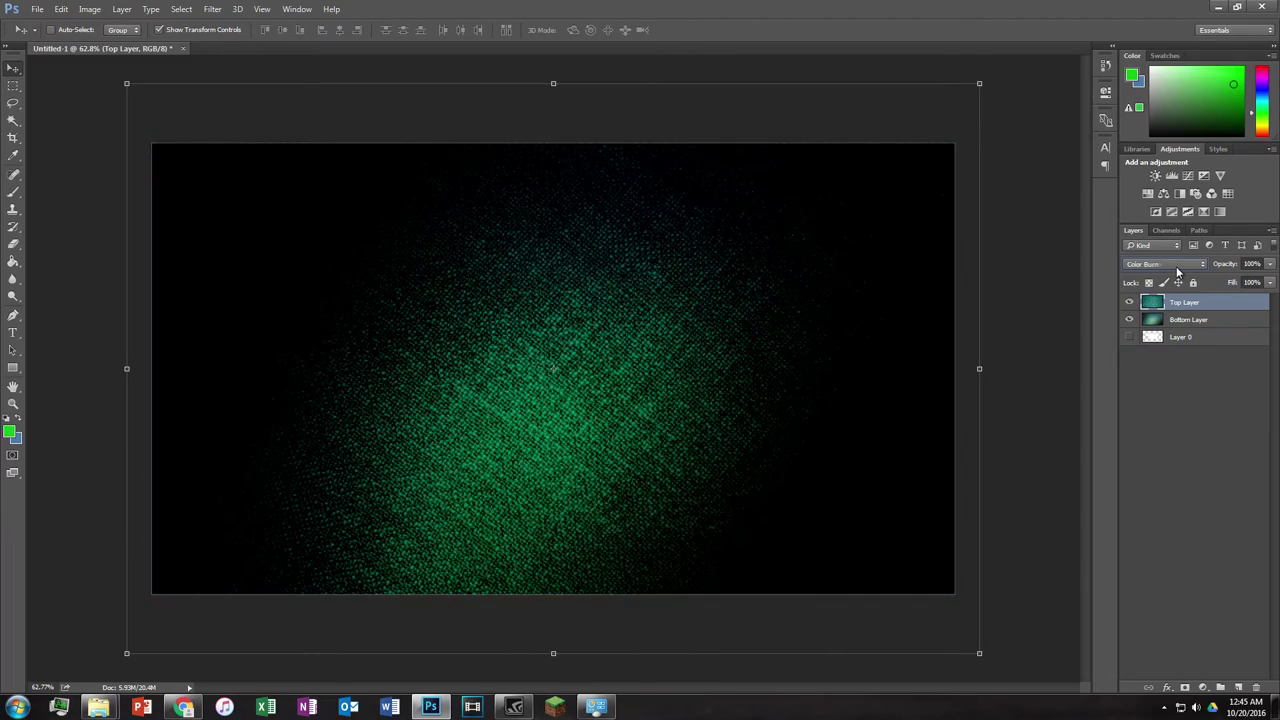
scroll(1176, 266, "down", 3)
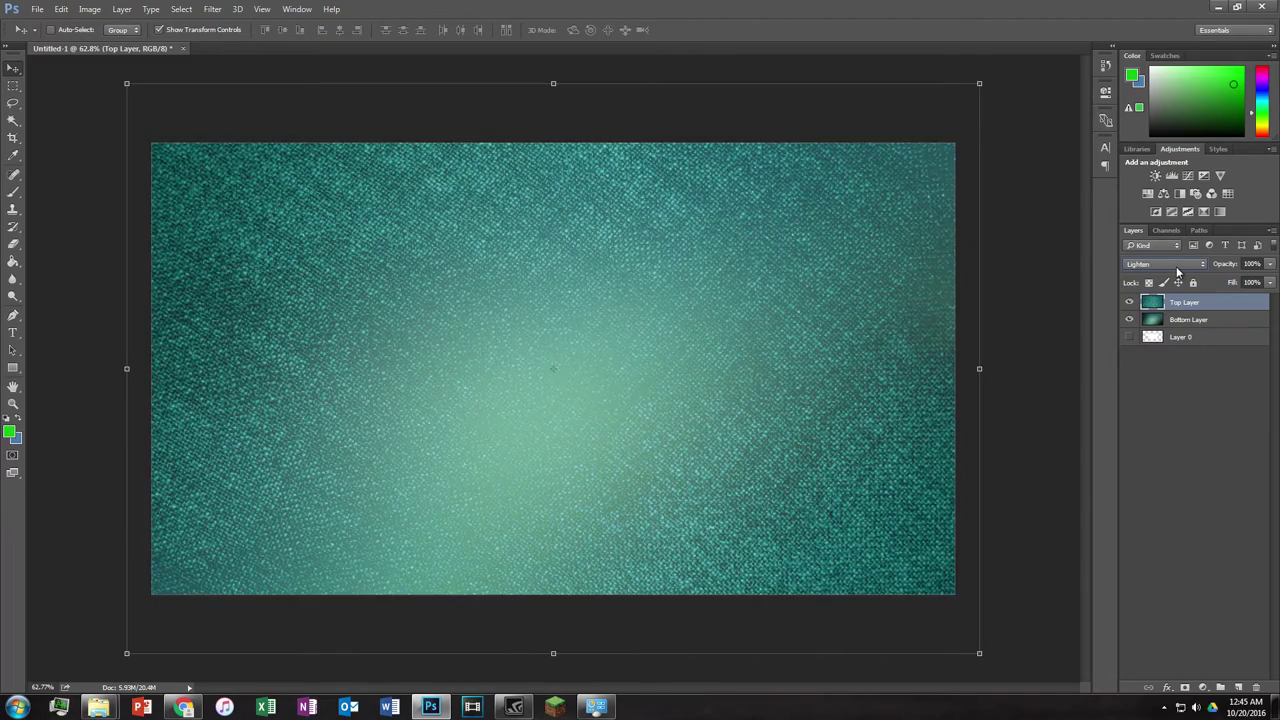
scroll(1176, 266, "down", 6)
scroll(1176, 266, "down", 2)
scroll(1176, 266, "up", 1)
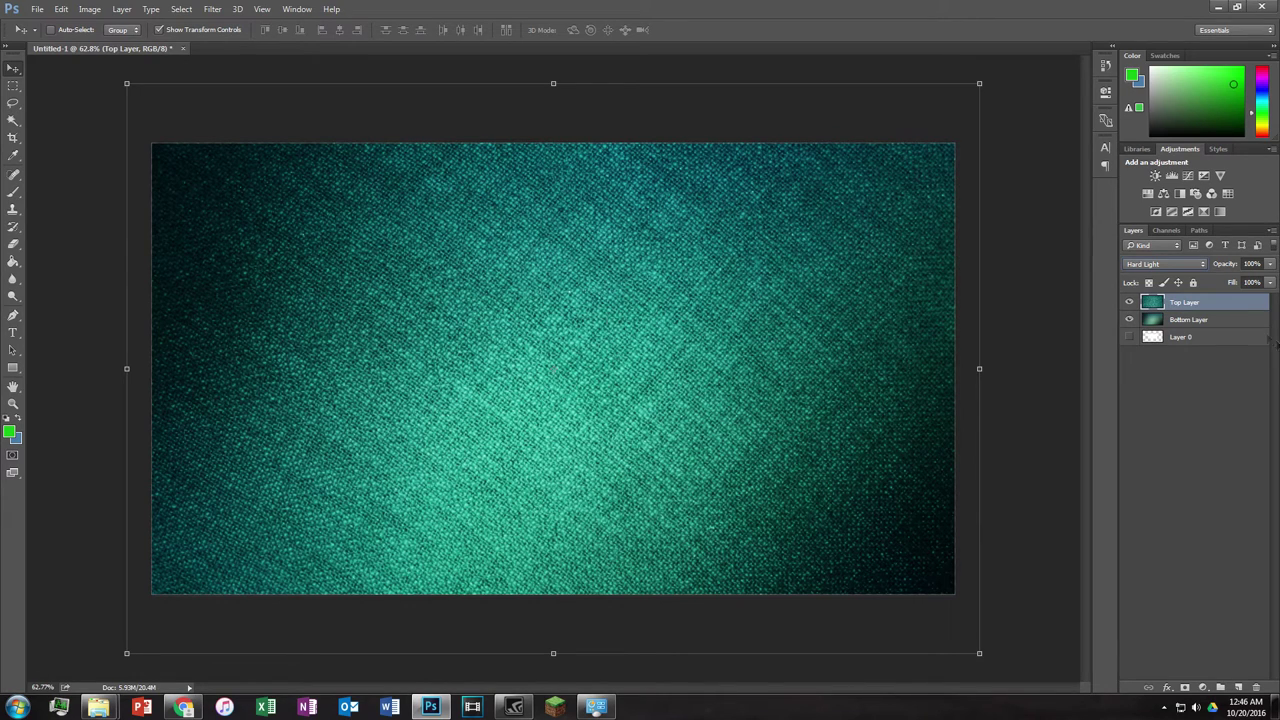
scroll(1192, 266, "down", 3)
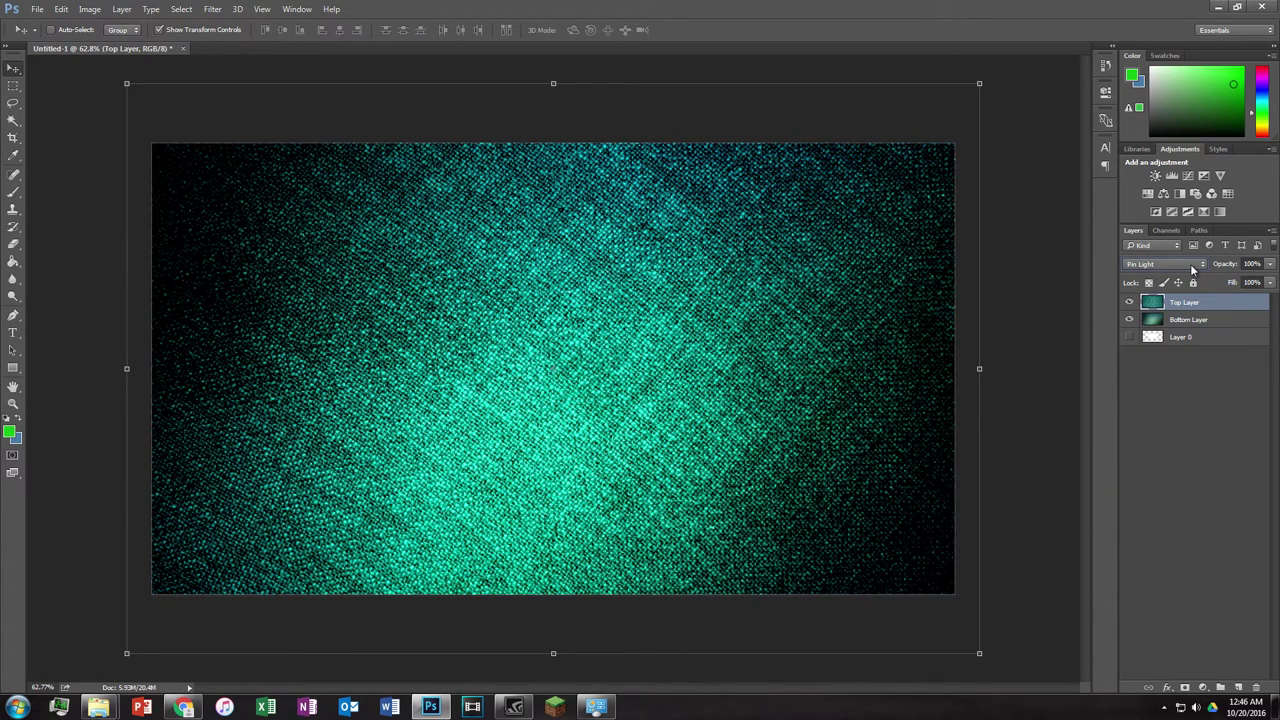
scroll(1192, 268, "up", 1)
scroll(1192, 268, "down", 3)
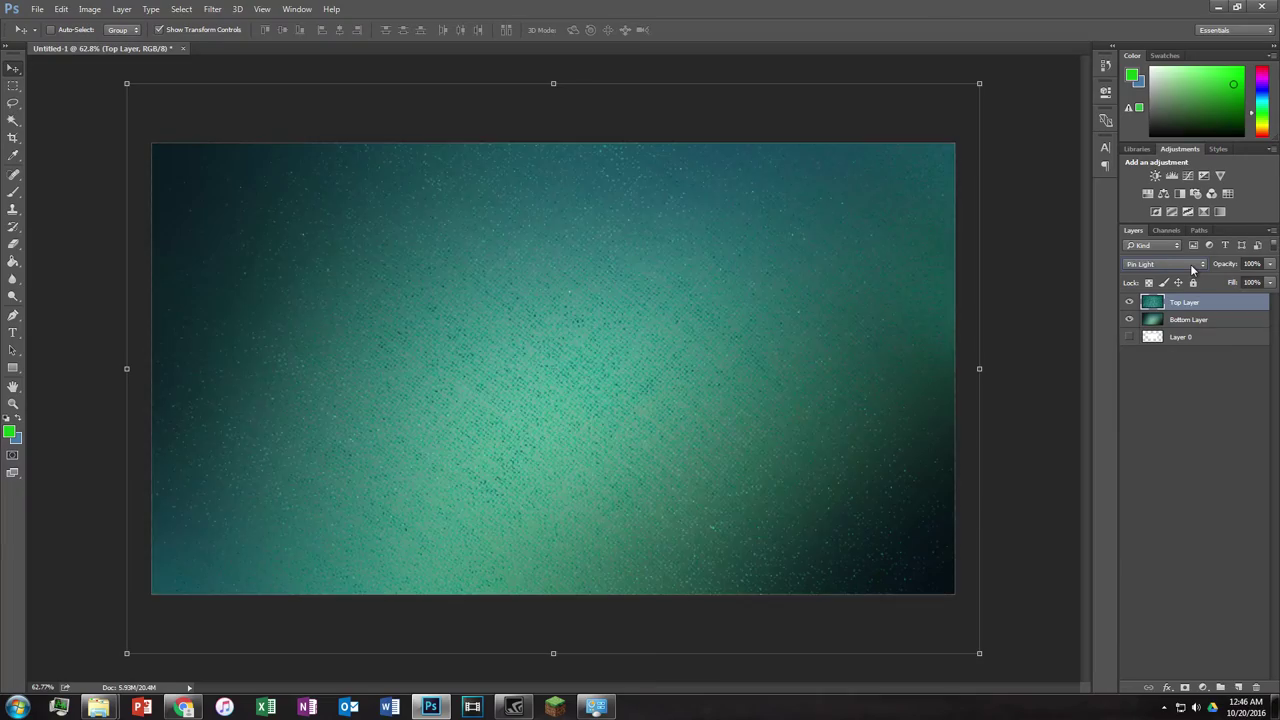
scroll(1192, 268, "down", 1)
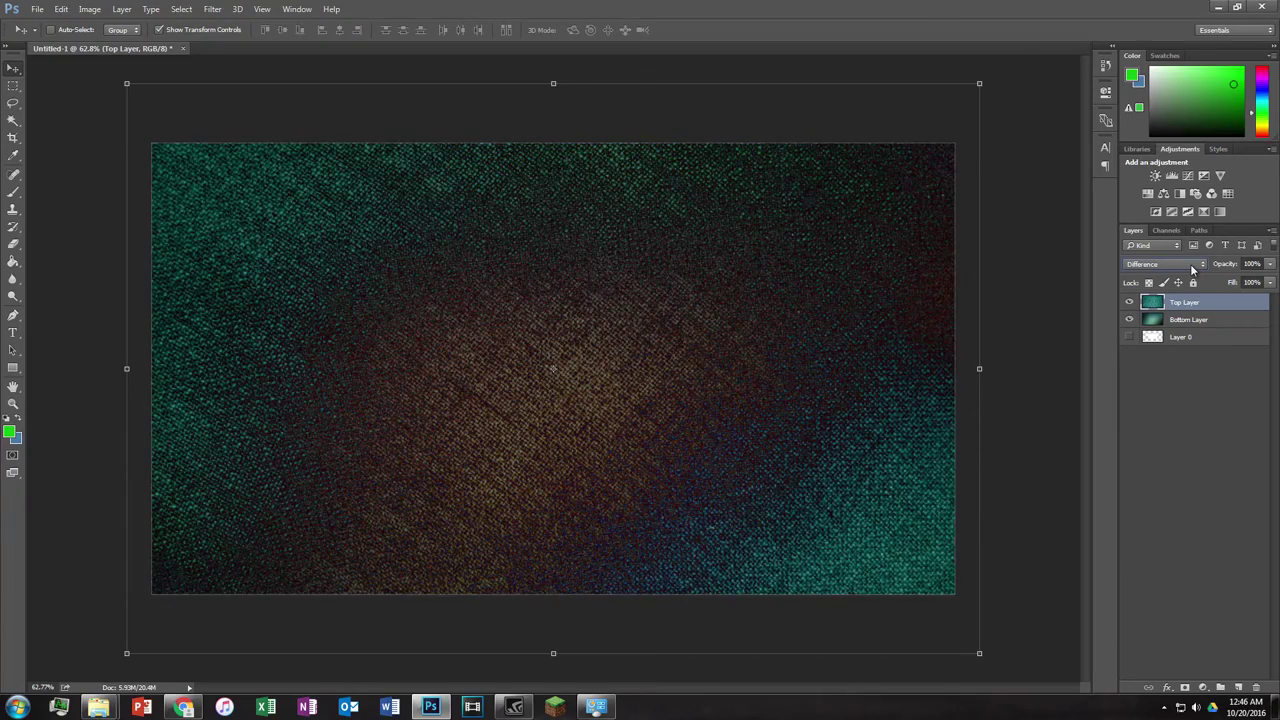
scroll(1192, 268, "down", 2)
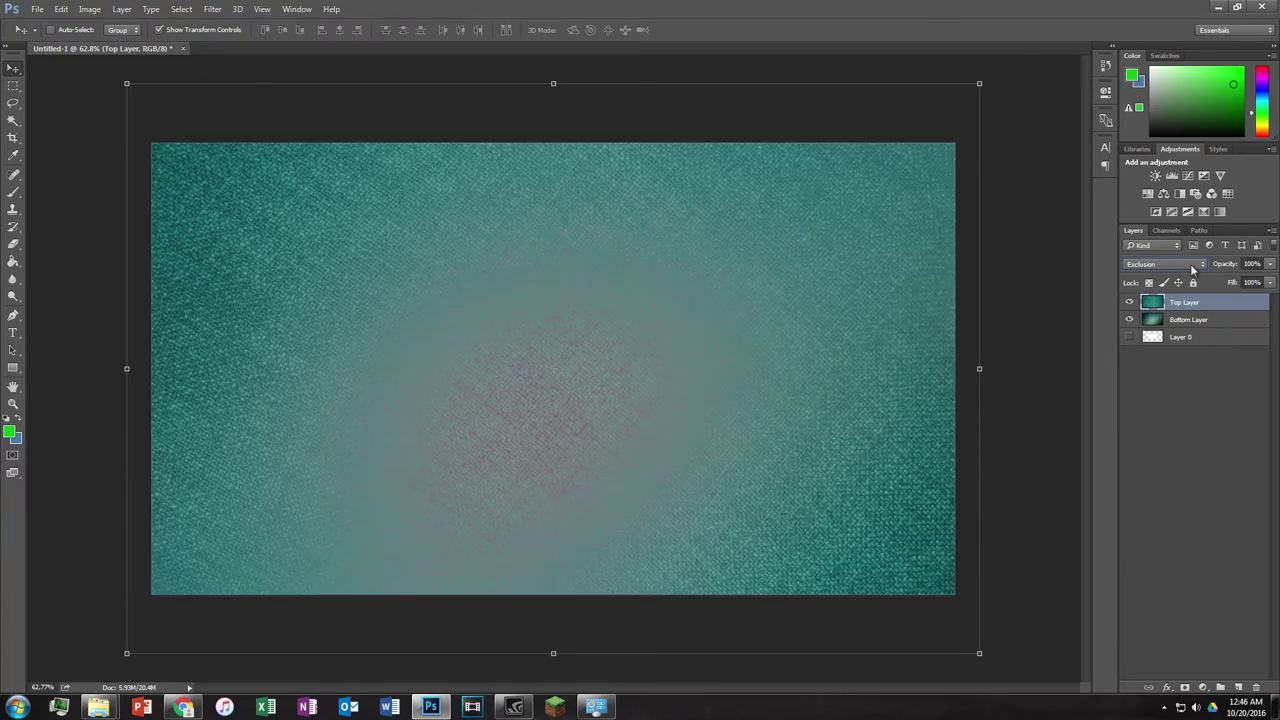
scroll(1192, 268, "down", 1)
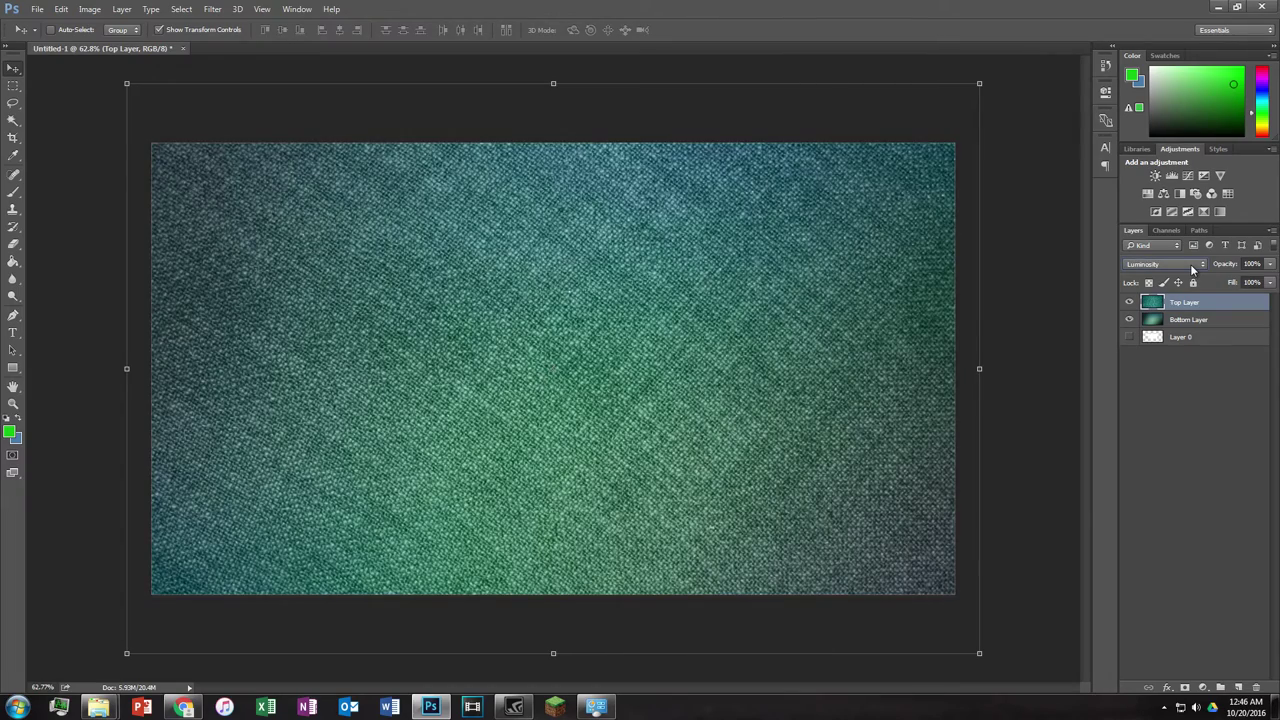
scroll(1192, 268, "up", 20)
scroll(1168, 270, "down", 2)
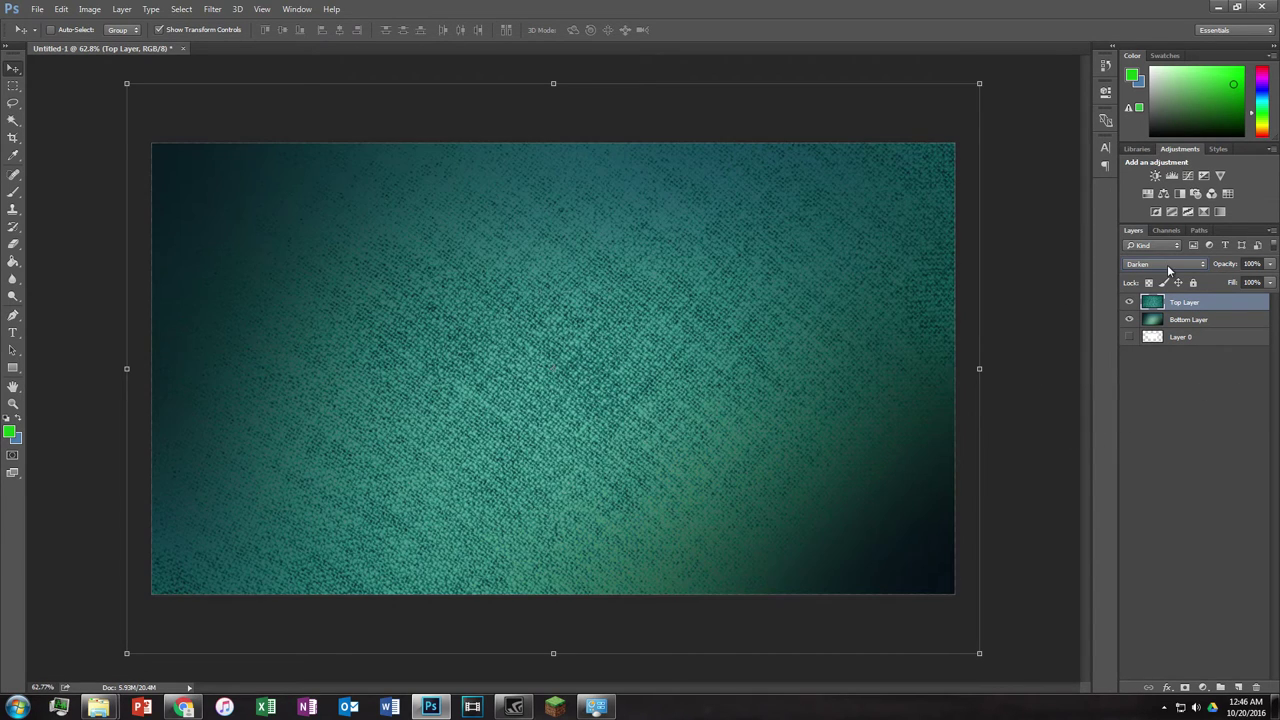
scroll(1168, 270, "down", 2)
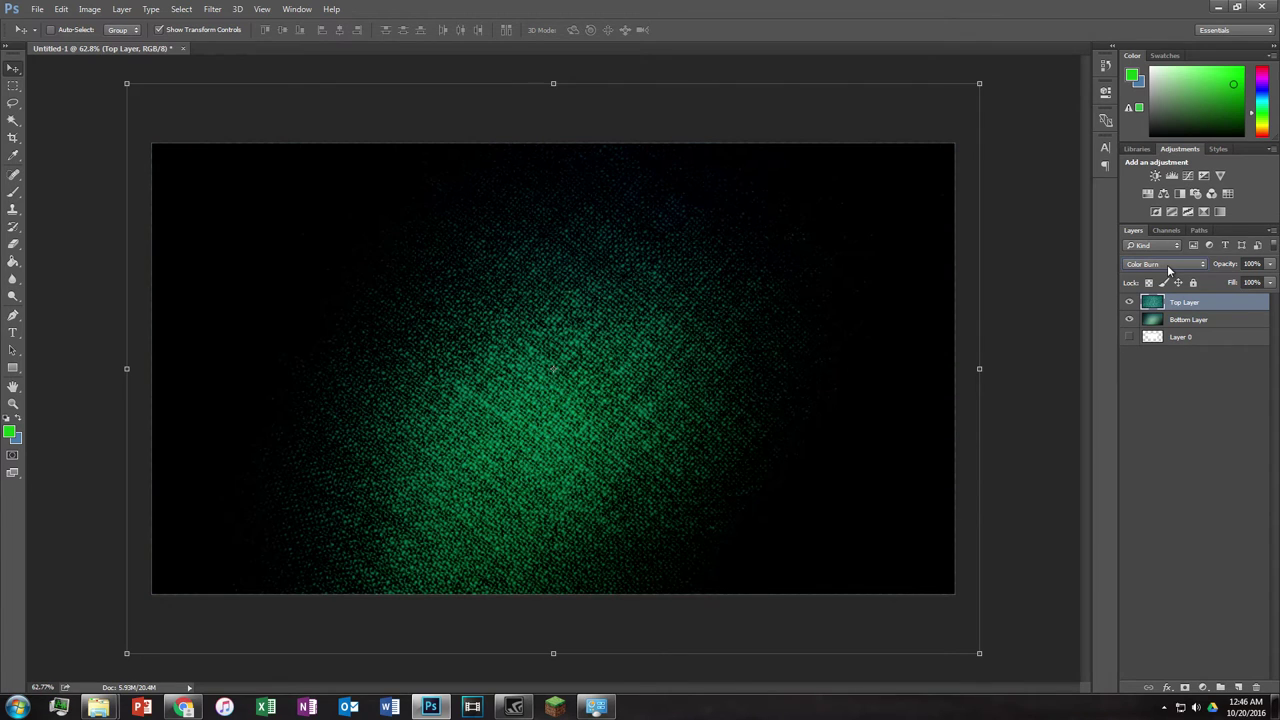
scroll(1168, 270, "down", 2)
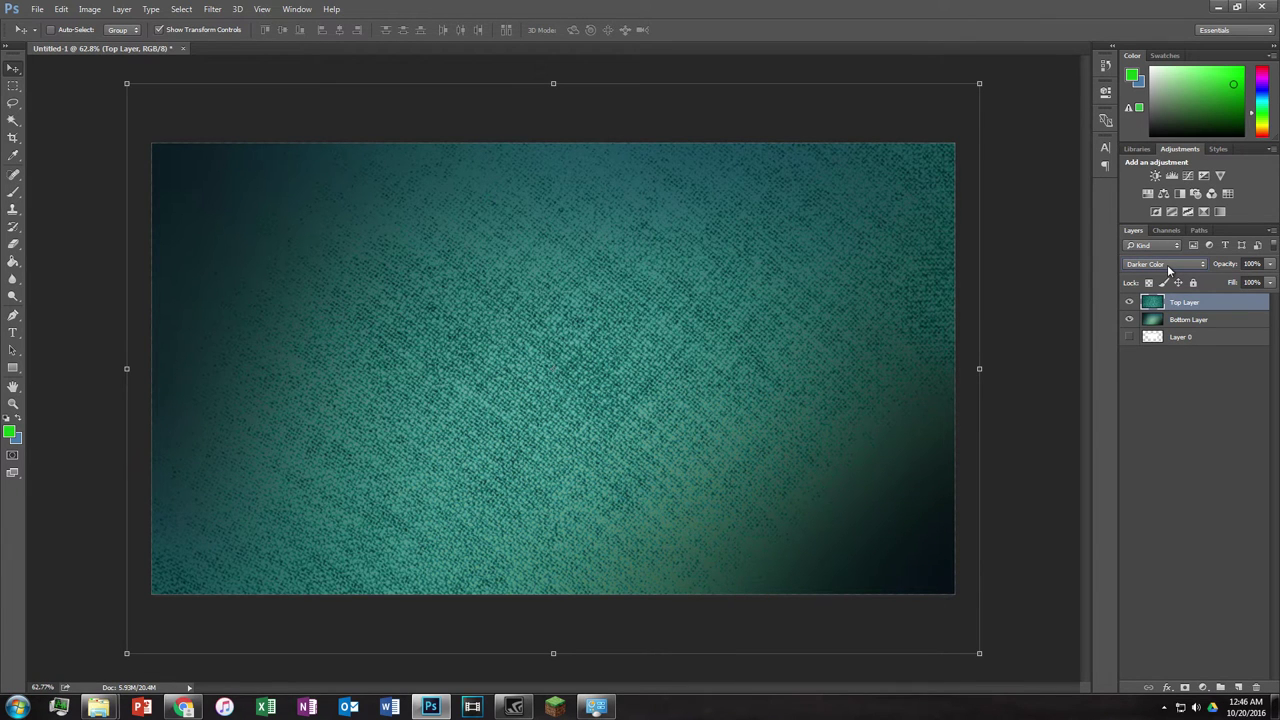
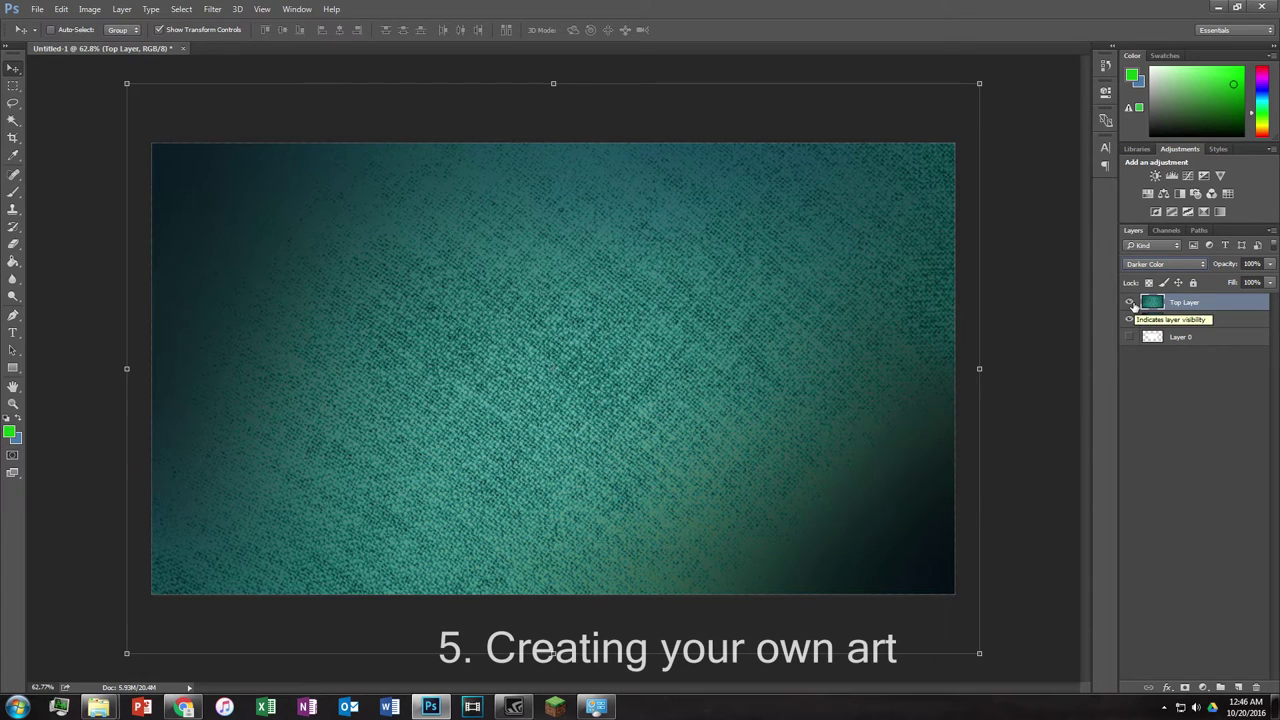
Step: Hide and delete Top Layer and Bottom Layer, leaving Layer 0 visible
left_click(1129, 302)
left_click(1129, 319)
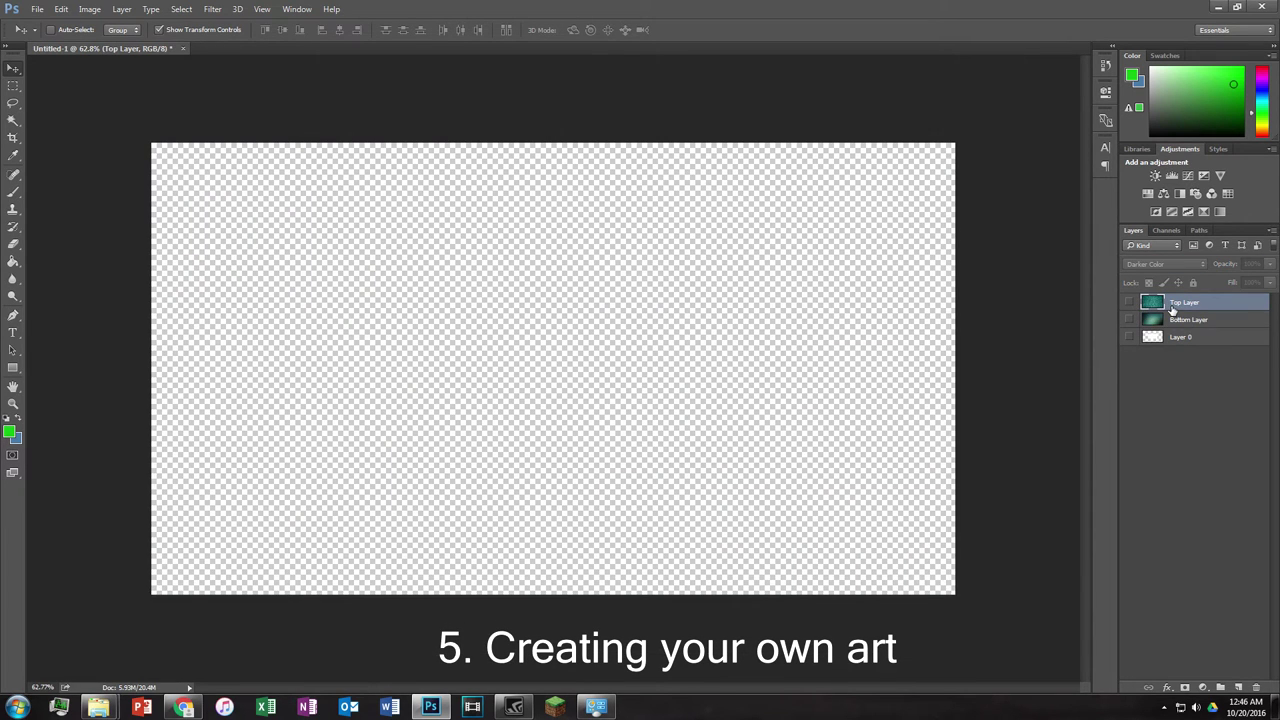
key("Delete")
key("Delete")
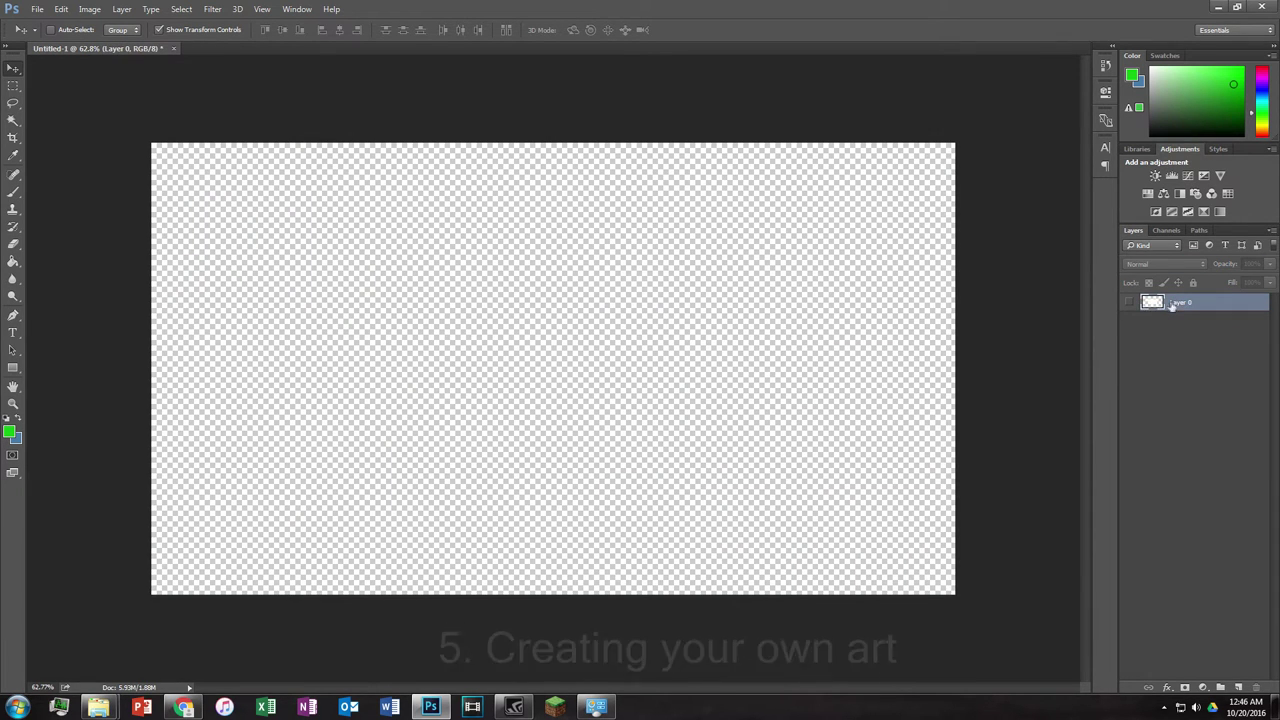
left_click(1129, 302)
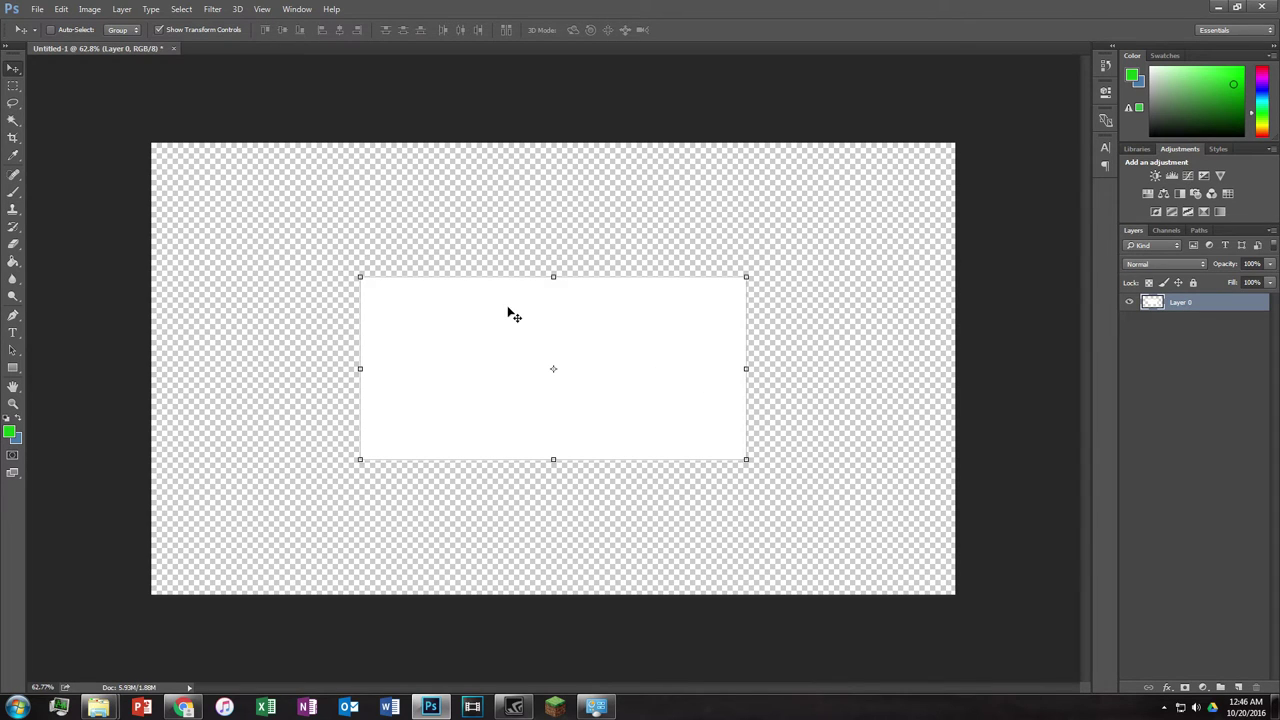
Step: Clear the white rectangle on Layer 0 with a marquee selection and Delete
left_click(14, 85)
left_click_drag(285, 213, 710, 510)
left_click(806, 532)
key("ctrl+z")
key("Delete")
key("ctrl+d")
Step: Paint Bucket fill Layer 0, then refill it with white #ffffff
left_click(13, 261)
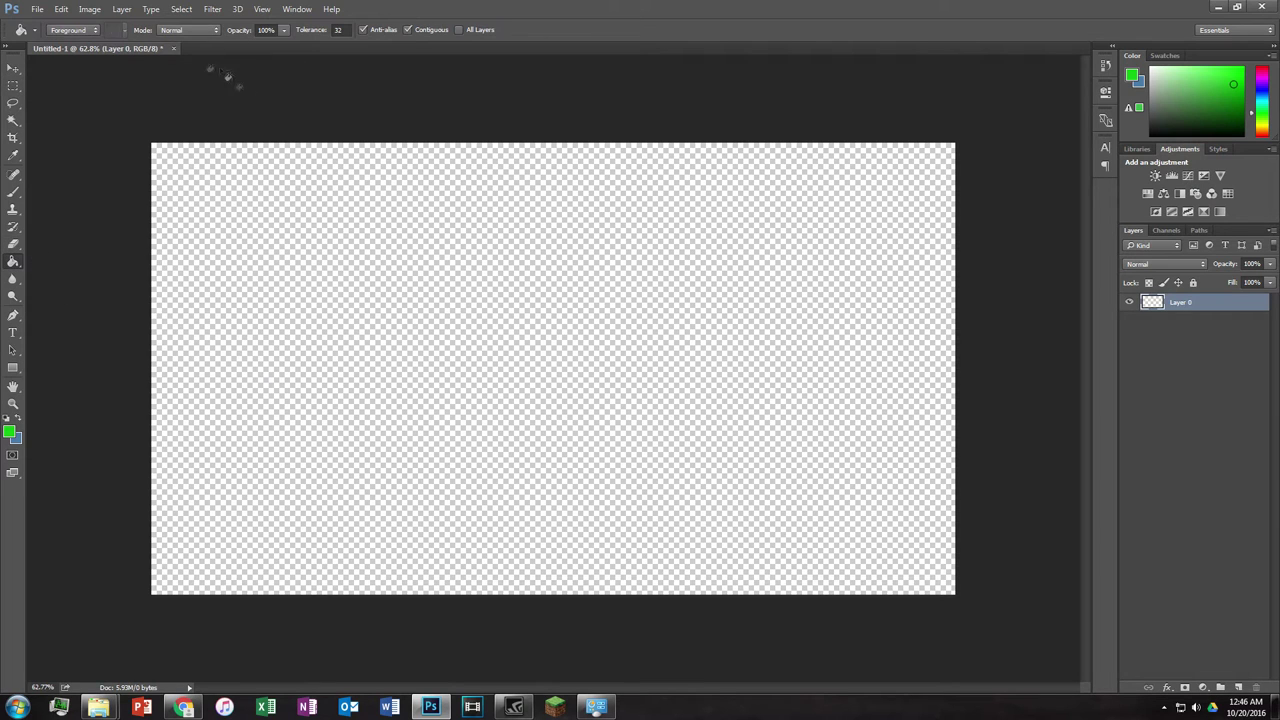
left_click(530, 364)
left_click(9, 431)
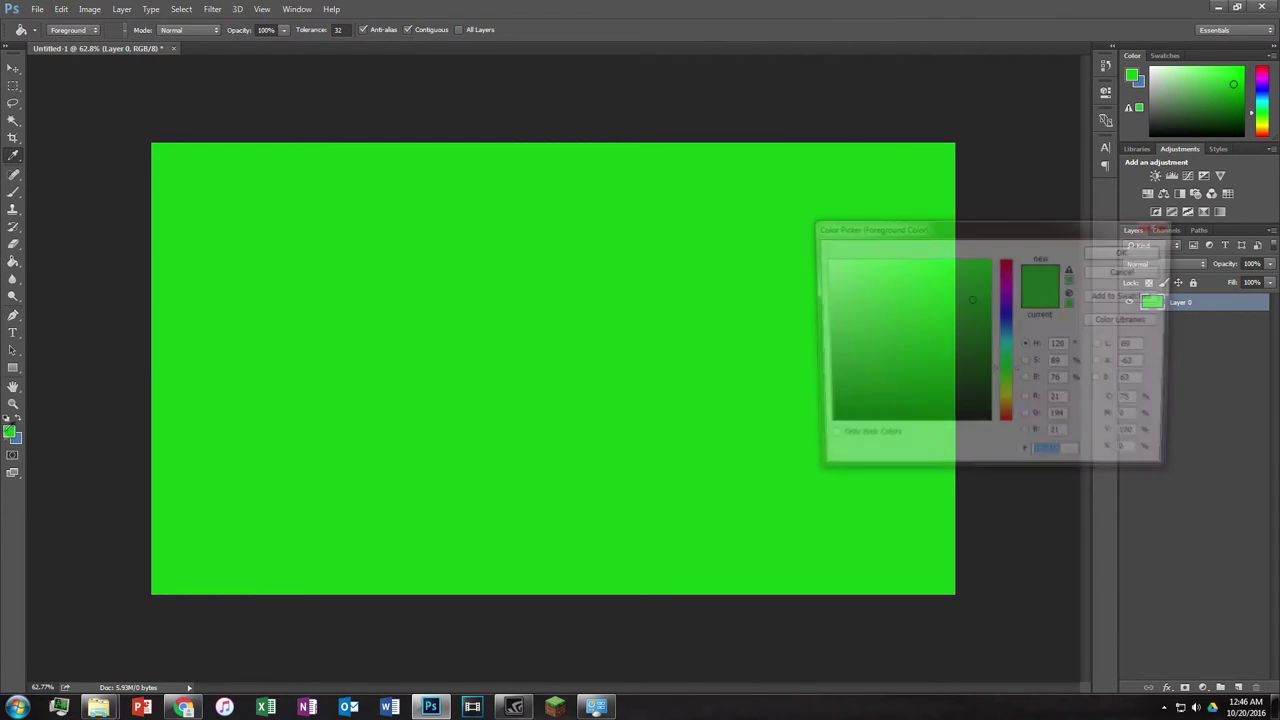
type("ffffff")
left_click(1100, 254)
left_click(530, 318)
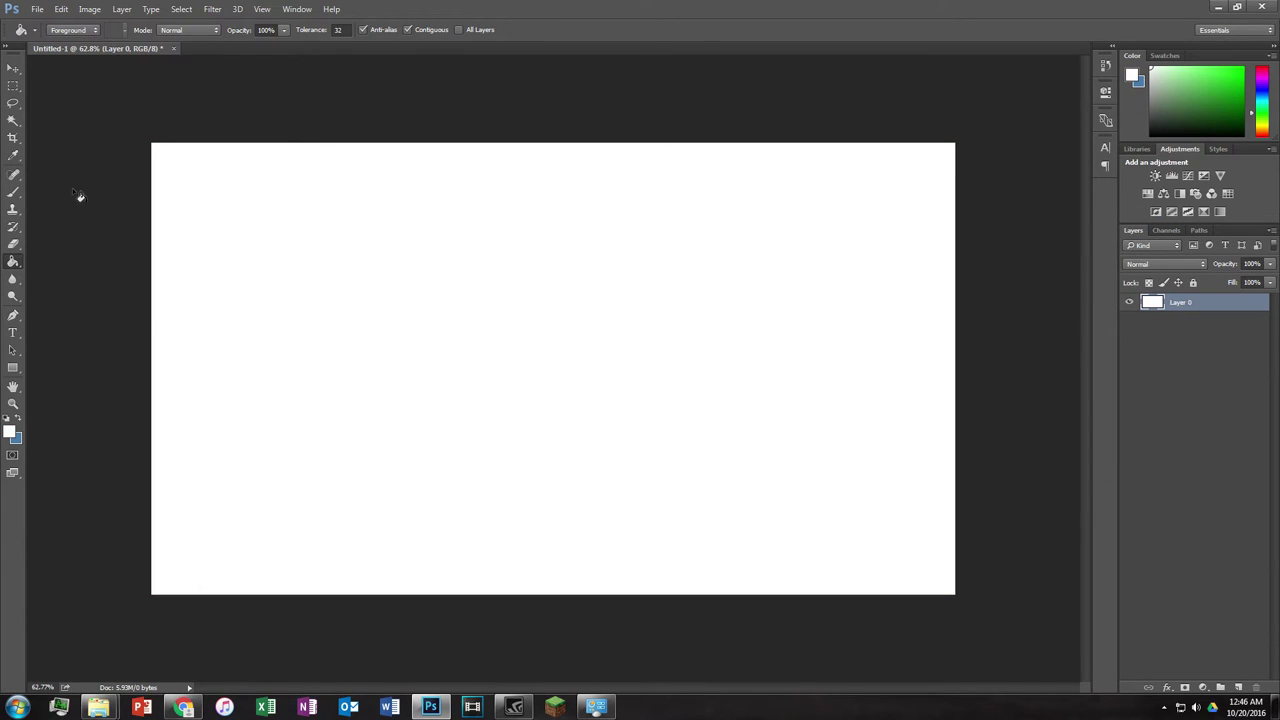
left_click(13, 316)
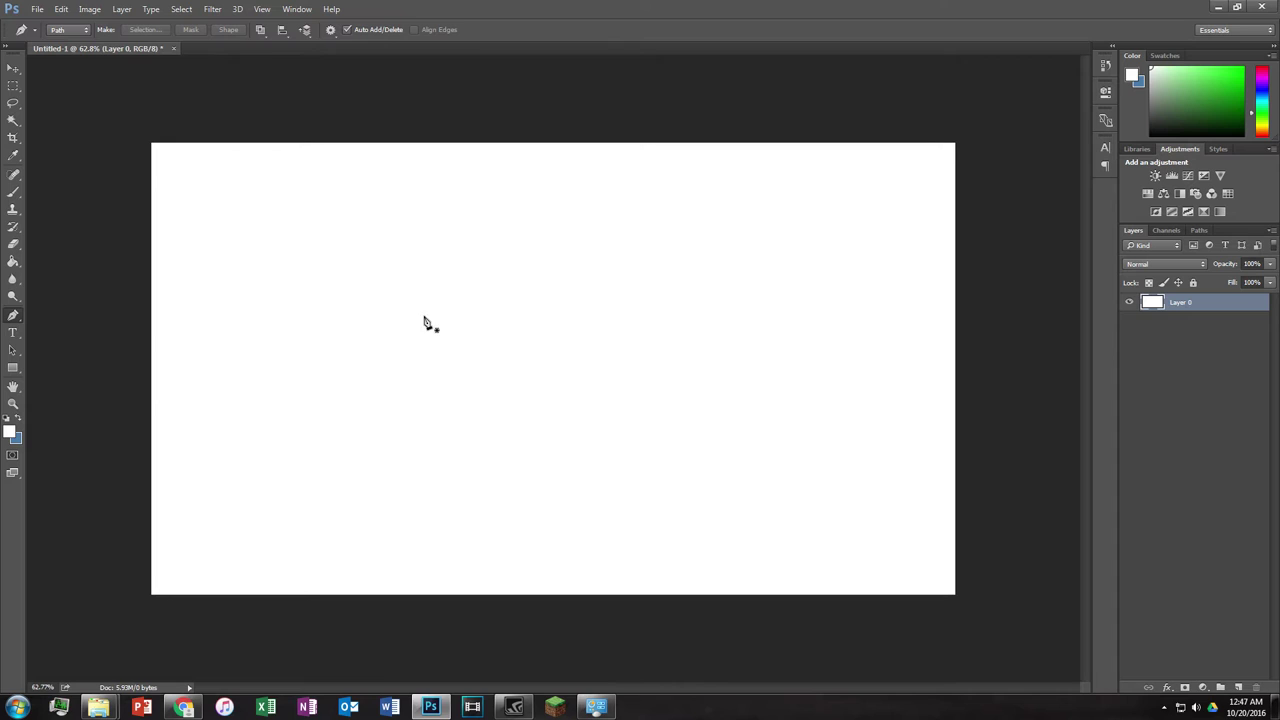
Step: Draw a curved slope path with the Pen tool and stroke it
left_click(375, 306)
left_click(709, 458)
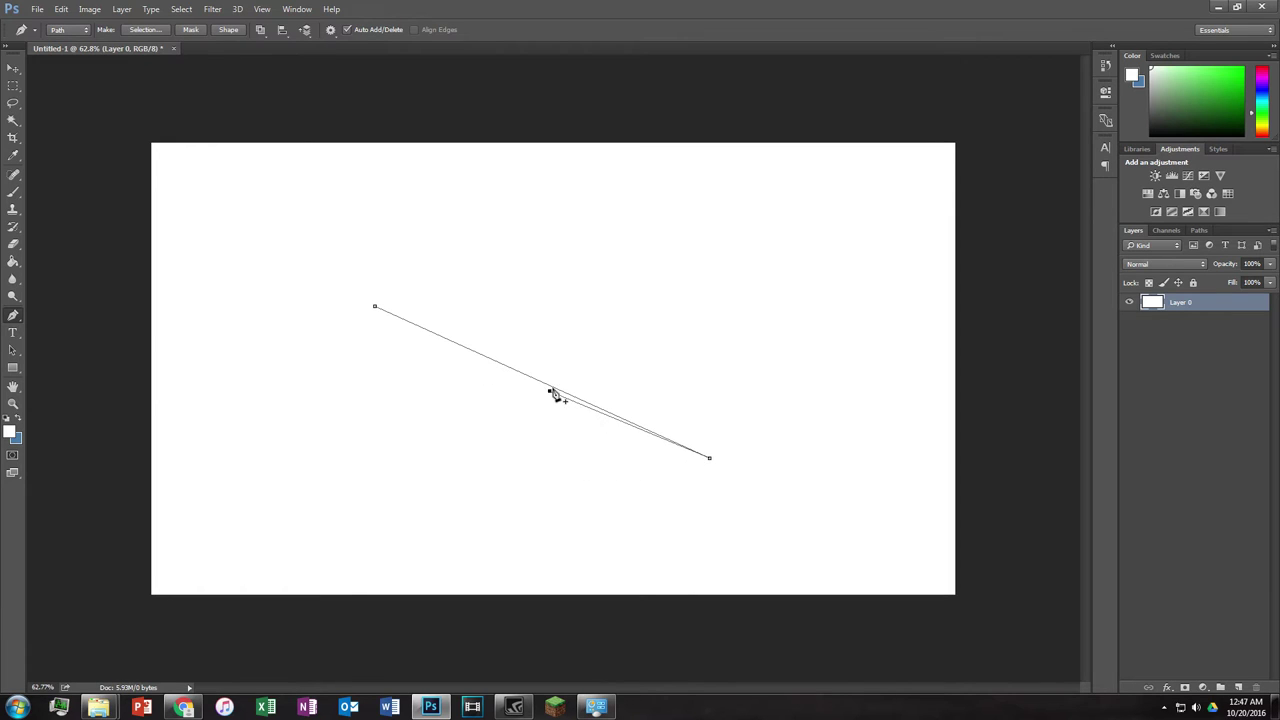
left_click_drag(560, 395, 623, 457)
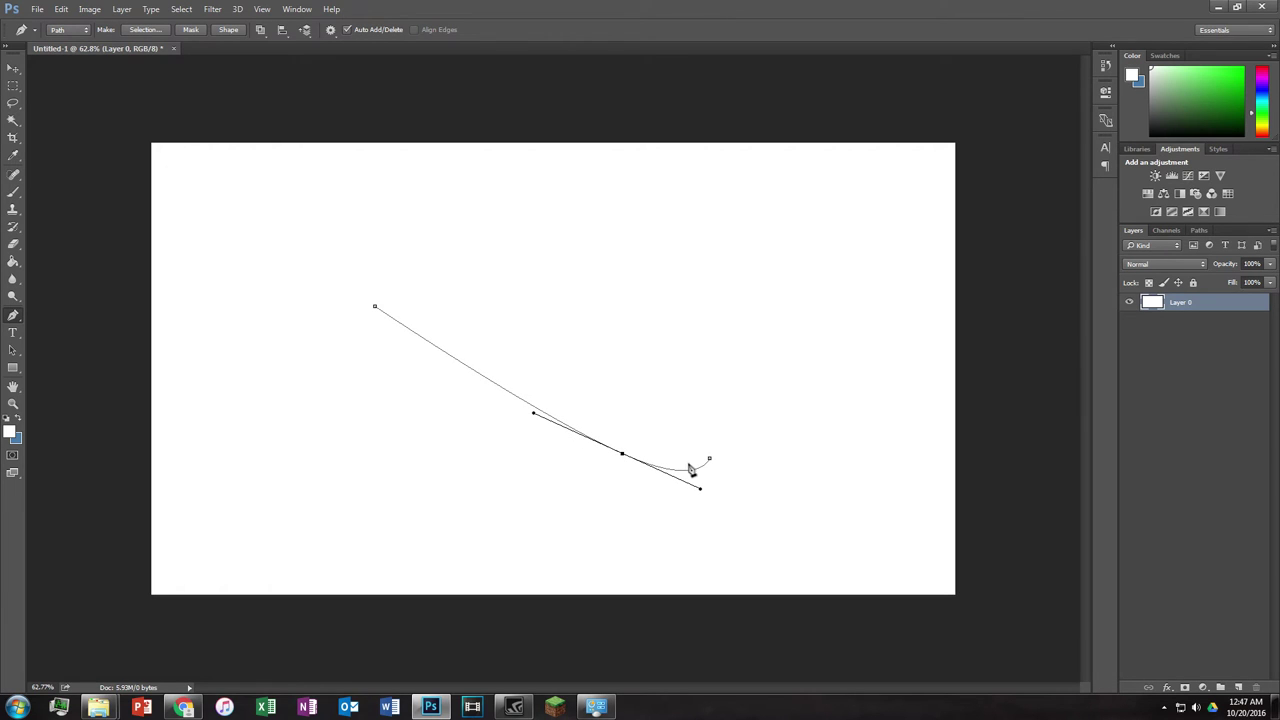
right_click(626, 372)
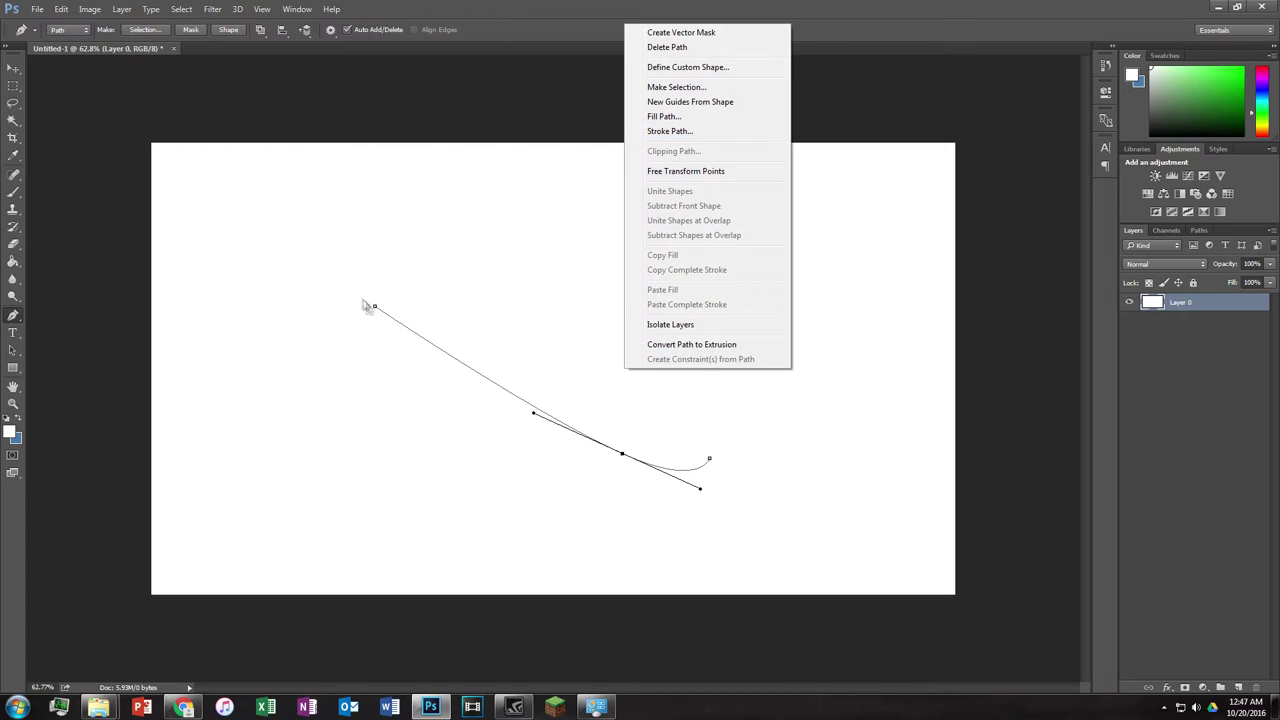
left_click(680, 131)
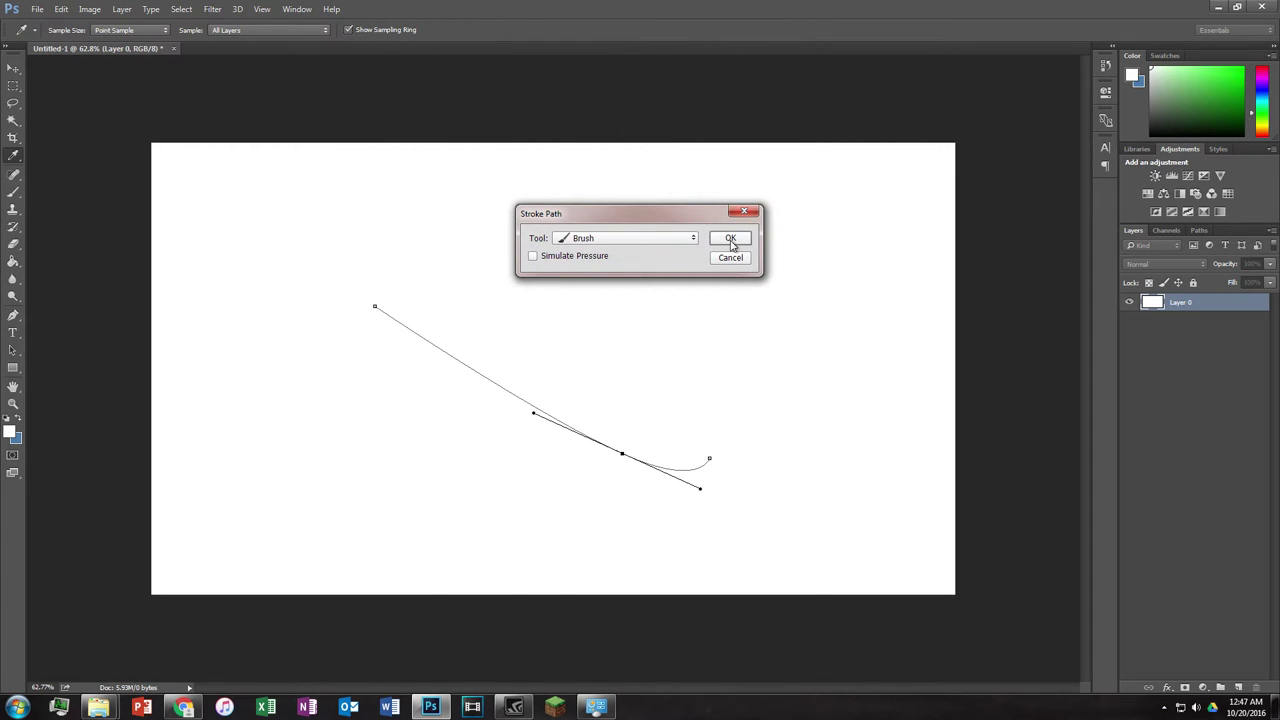
left_click(731, 243)
scroll(620, 434, "up", 3)
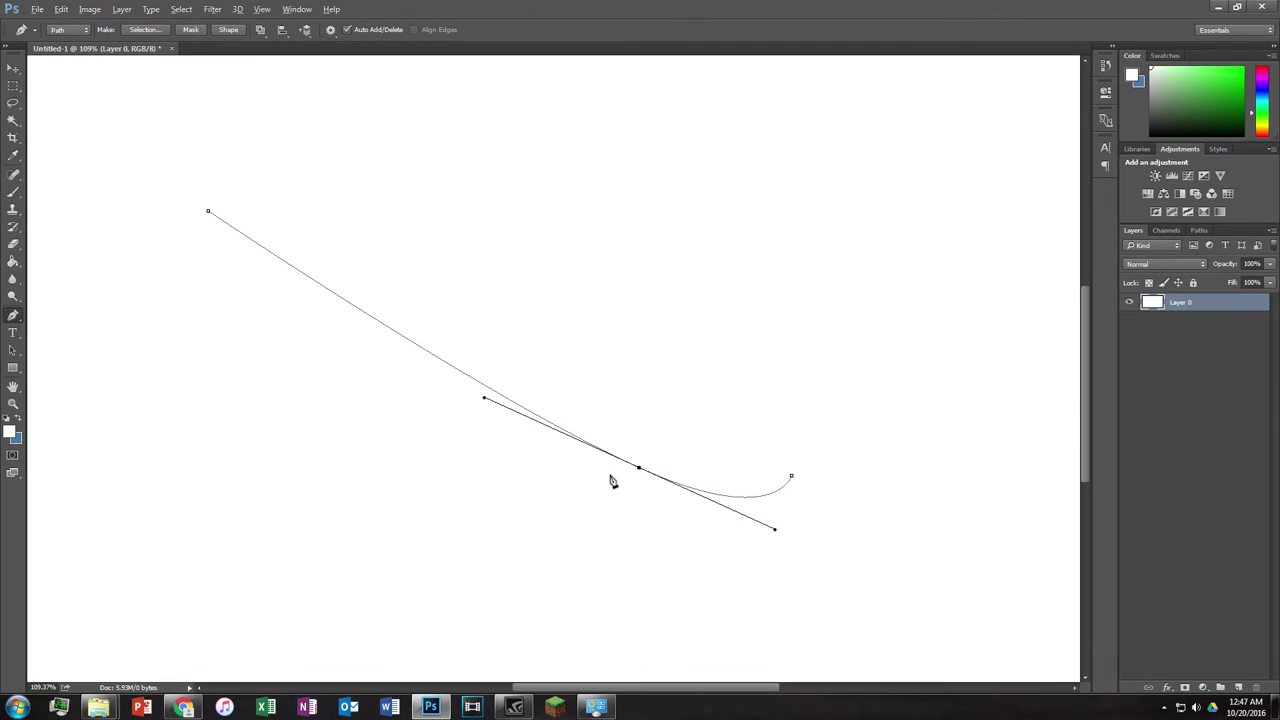
scroll(613, 482, "down", 3)
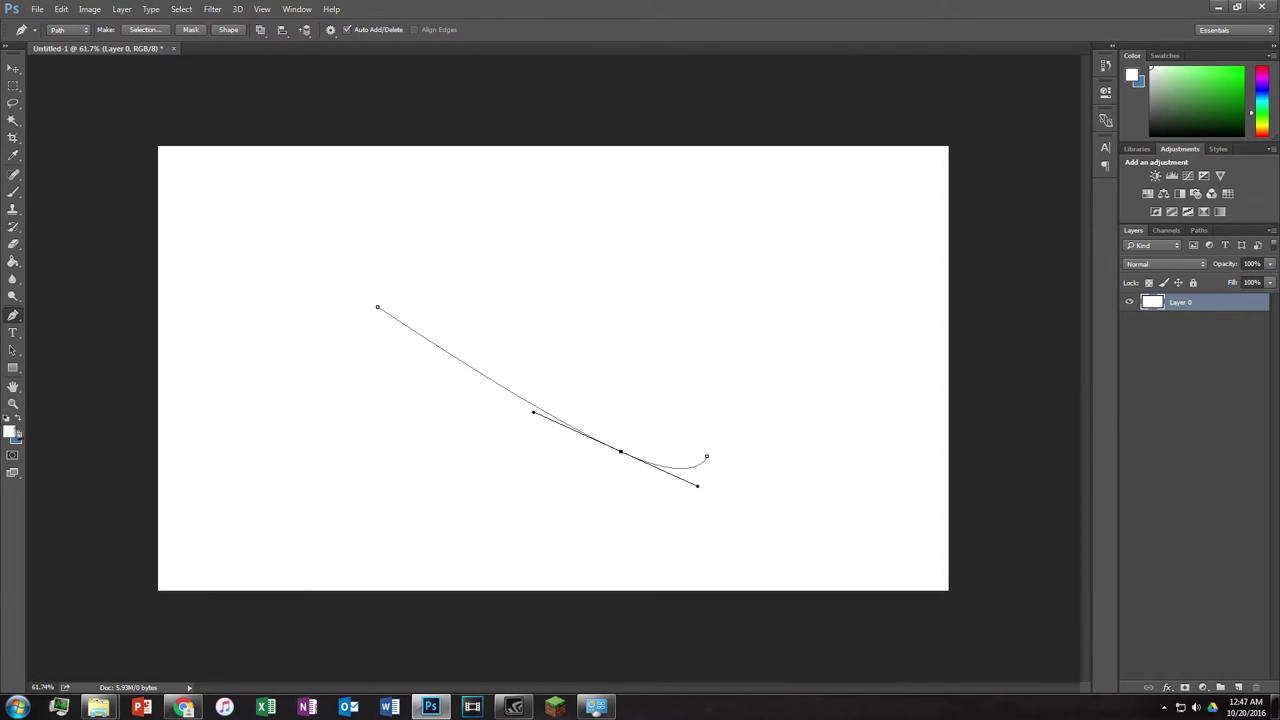
Step: Set the foreground to black #000000 and stroke the path as a thick line
left_click(10, 431)
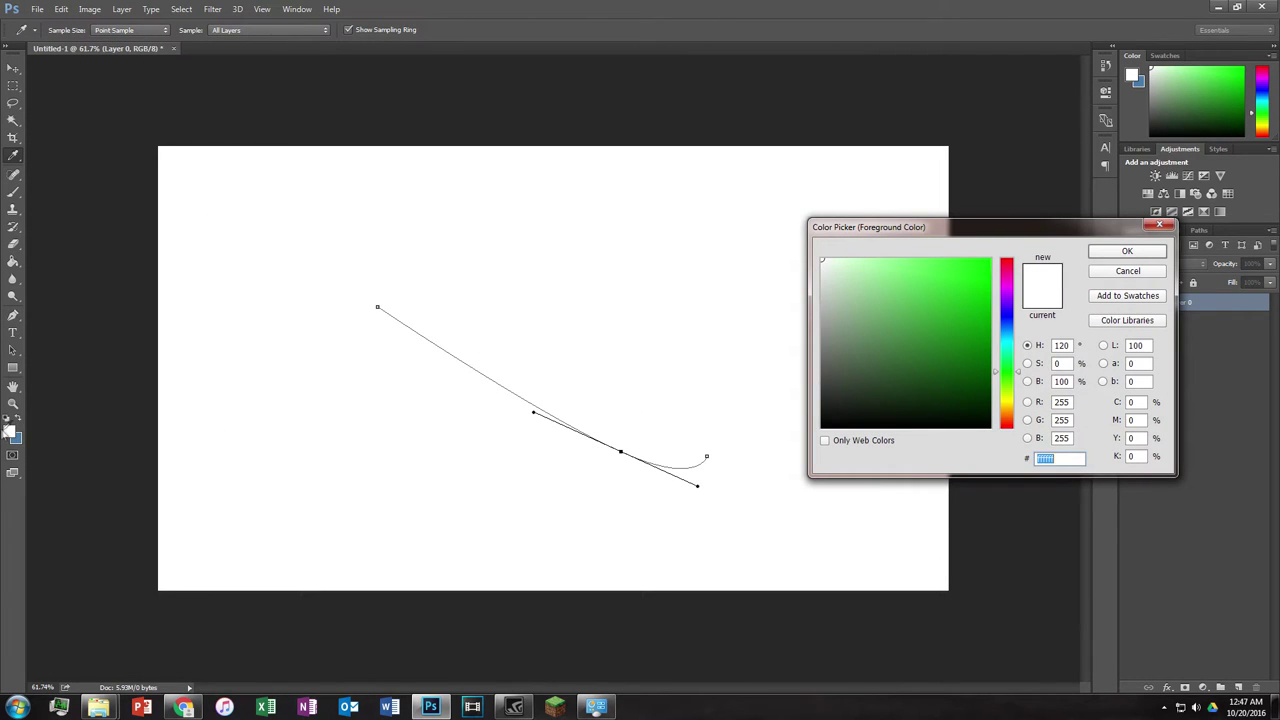
type("000000")
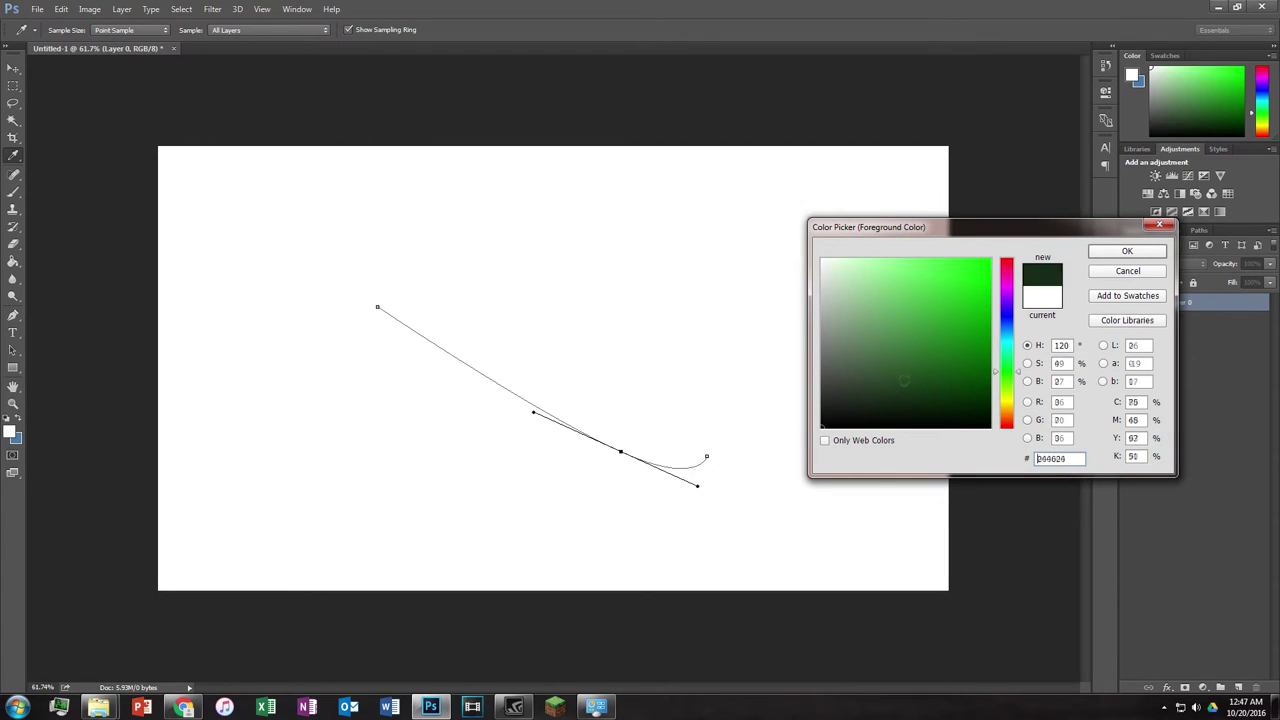
left_click(1127, 251)
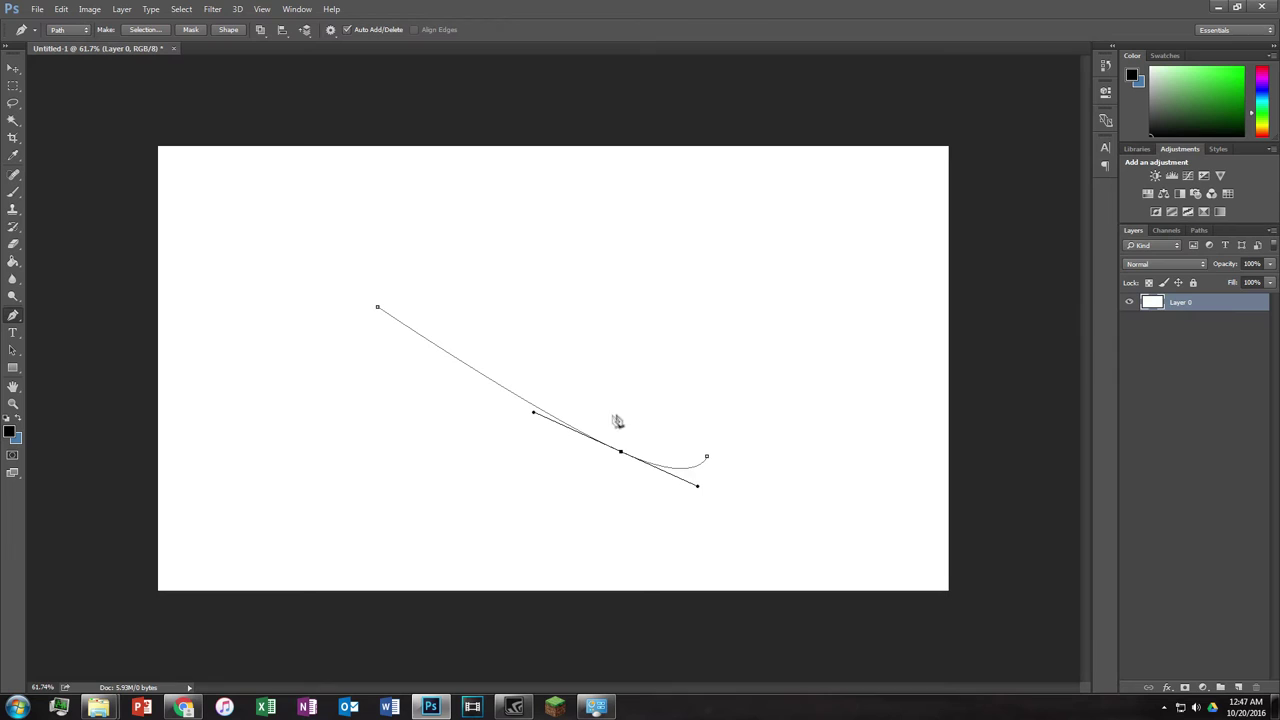
right_click(608, 326)
left_click(640, 432)
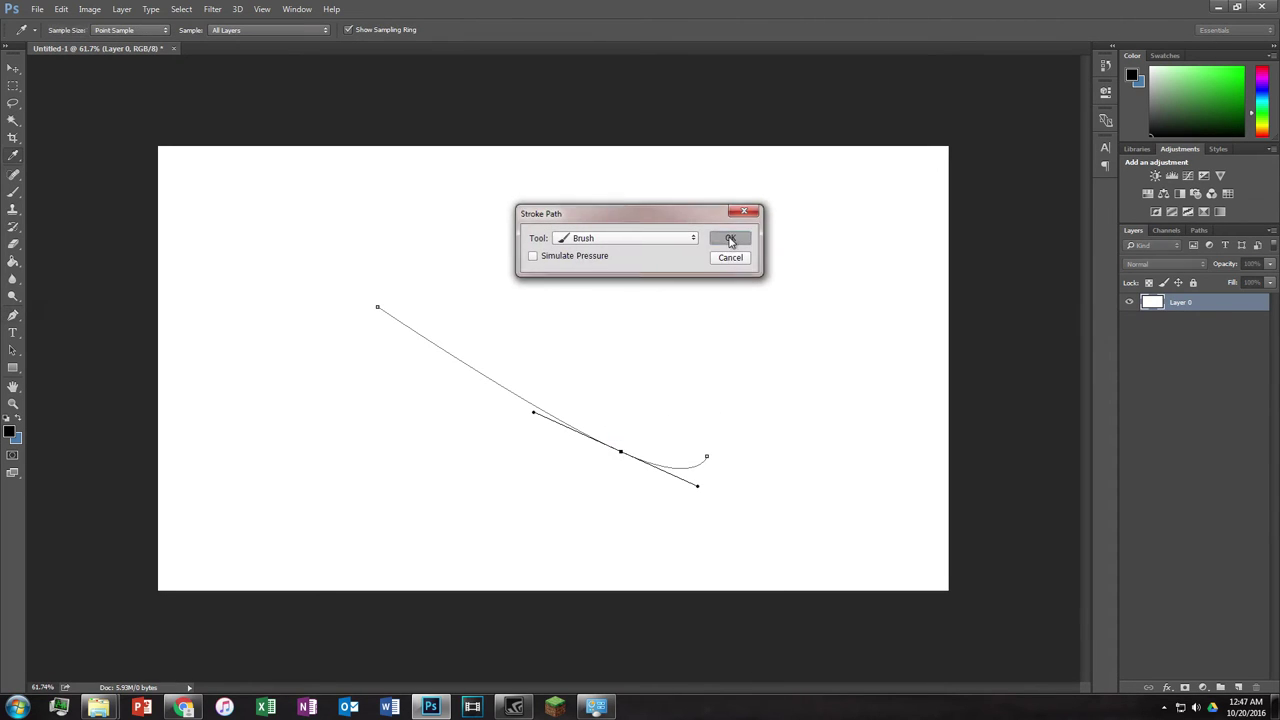
left_click(735, 238)
scroll(594, 405, "down", 1)
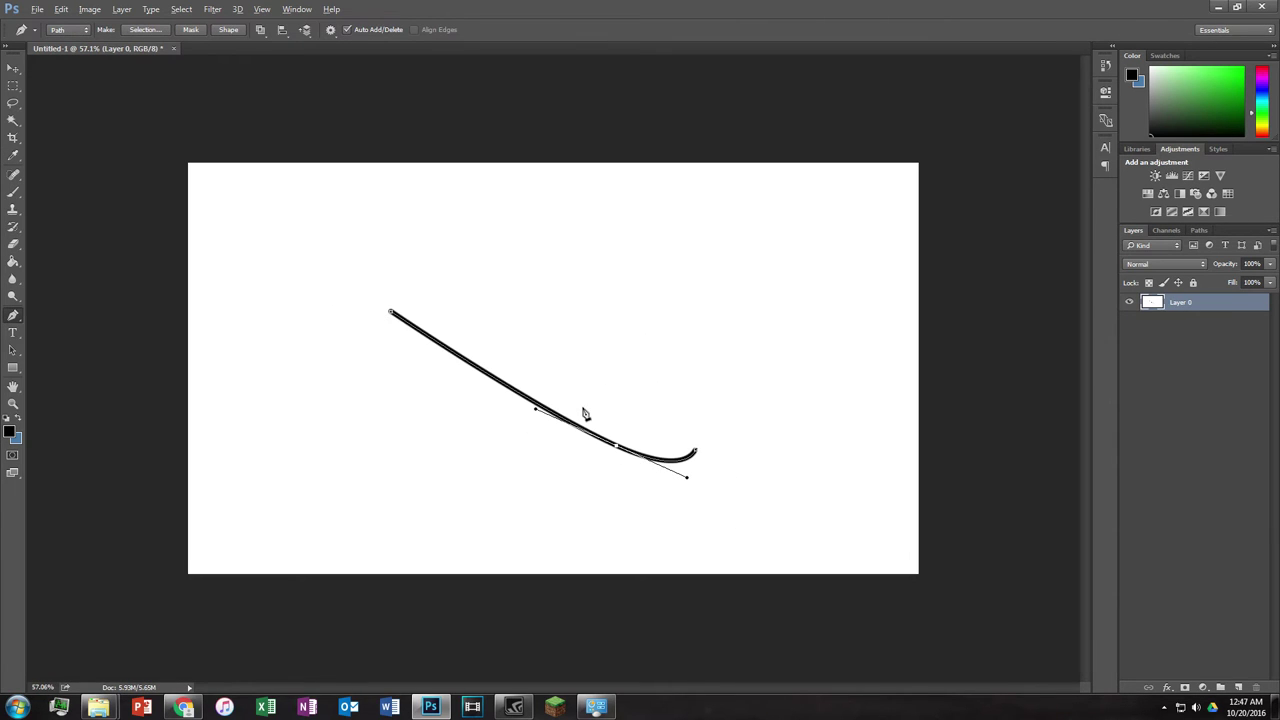
Step: Delete the path outline, keeping the black stroked slope line
right_click(595, 415)
left_click(651, 85)
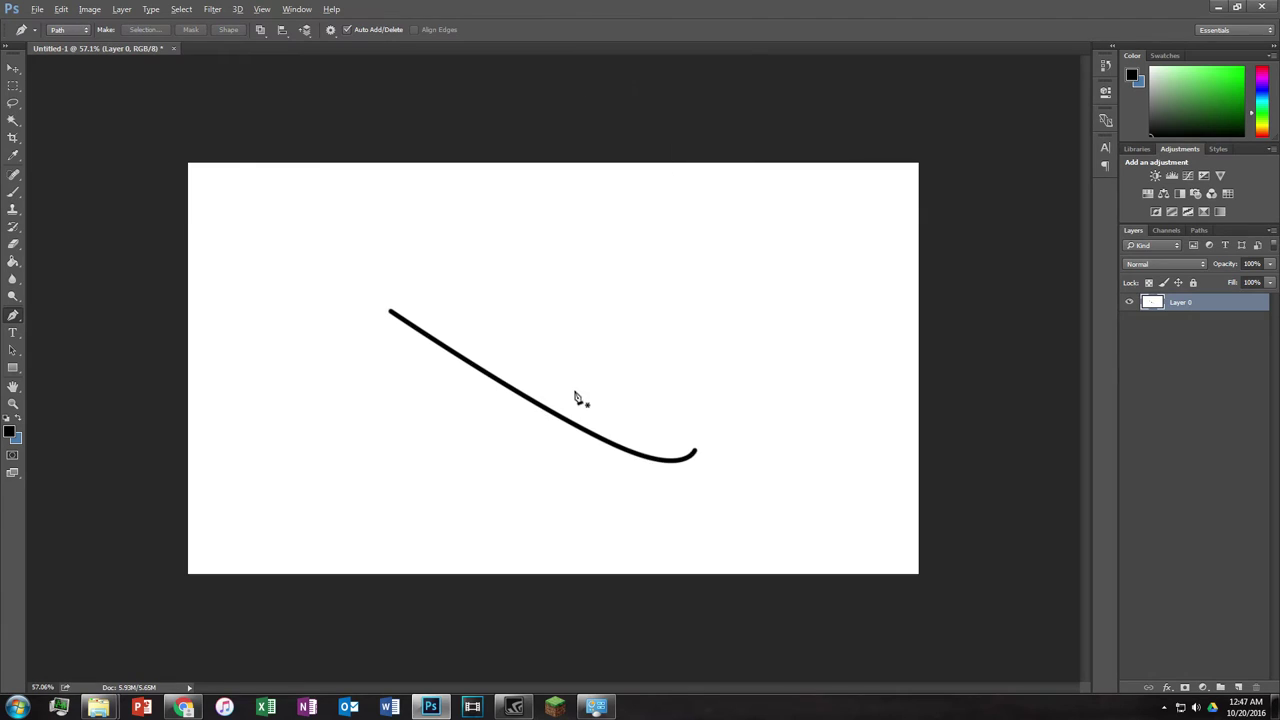
scroll(577, 399, "up", 1)
key("alt")
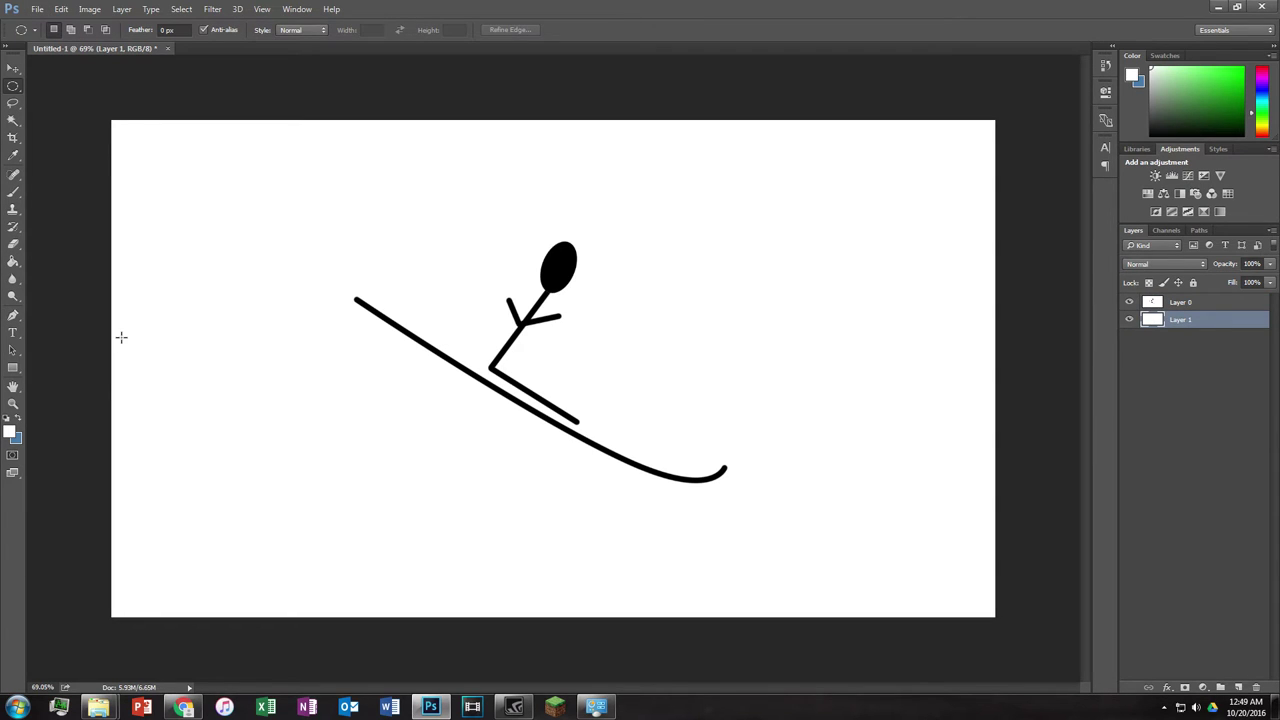
left_click(430, 707)
mouse_move(99, 707)
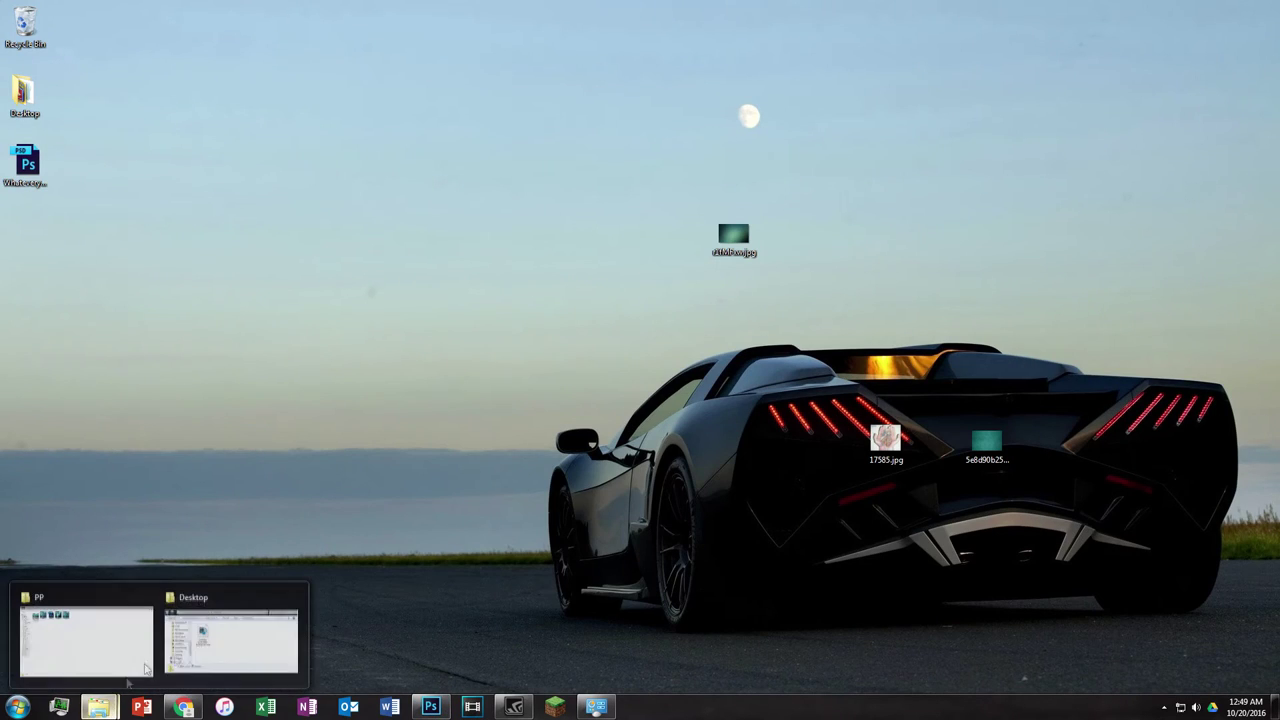
left_click(231, 640)
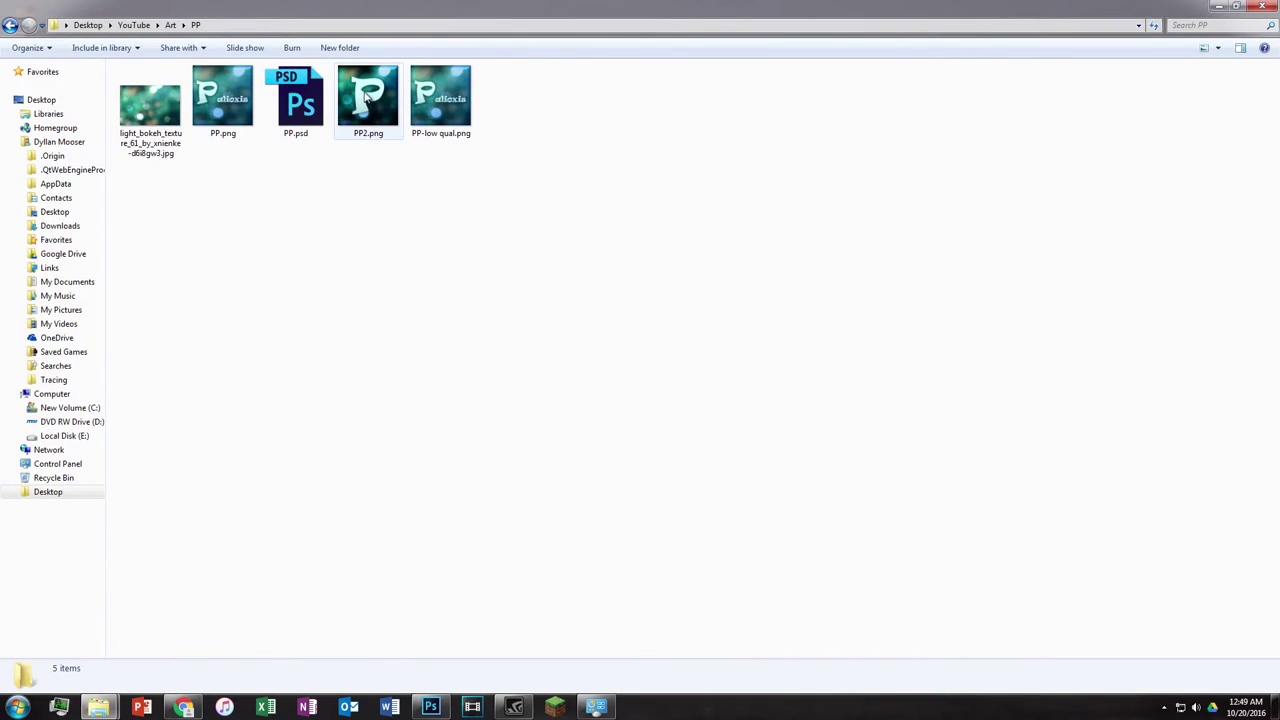
double_click(222, 97)
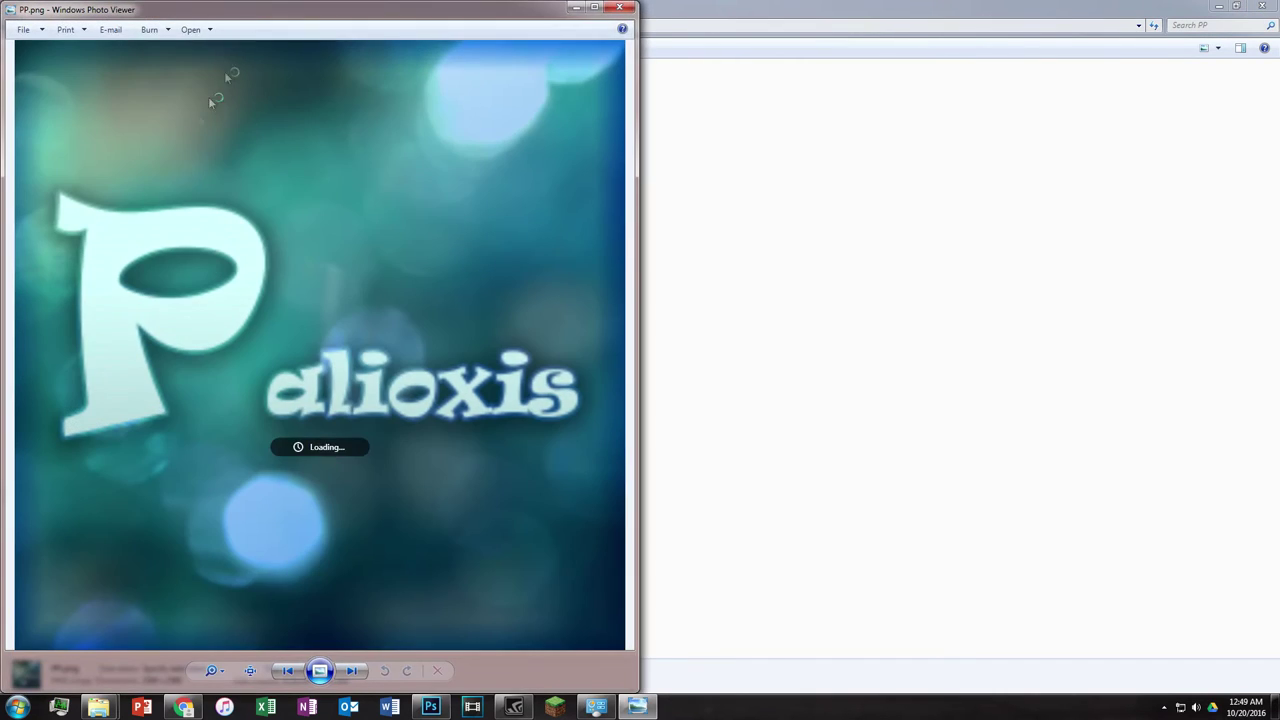
key("super+Right")
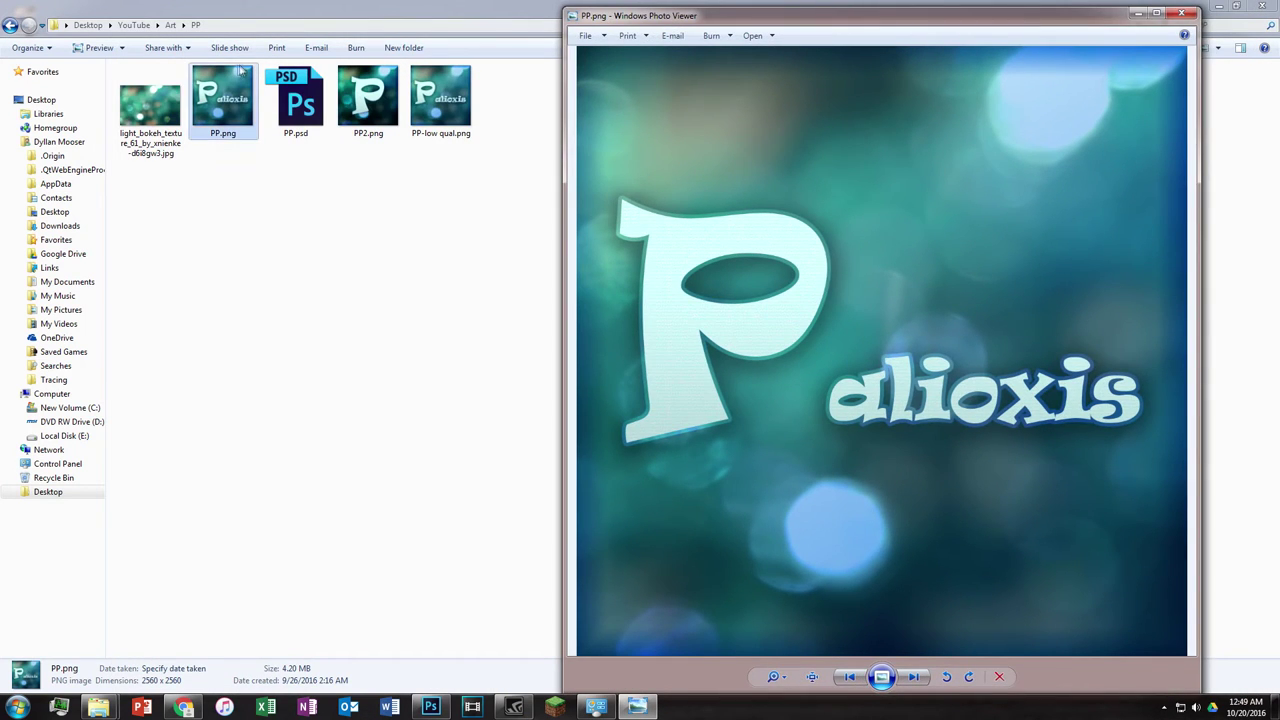
double_click(148, 100)
left_click_drag(440, 26, 792, 82)
left_click(854, 77)
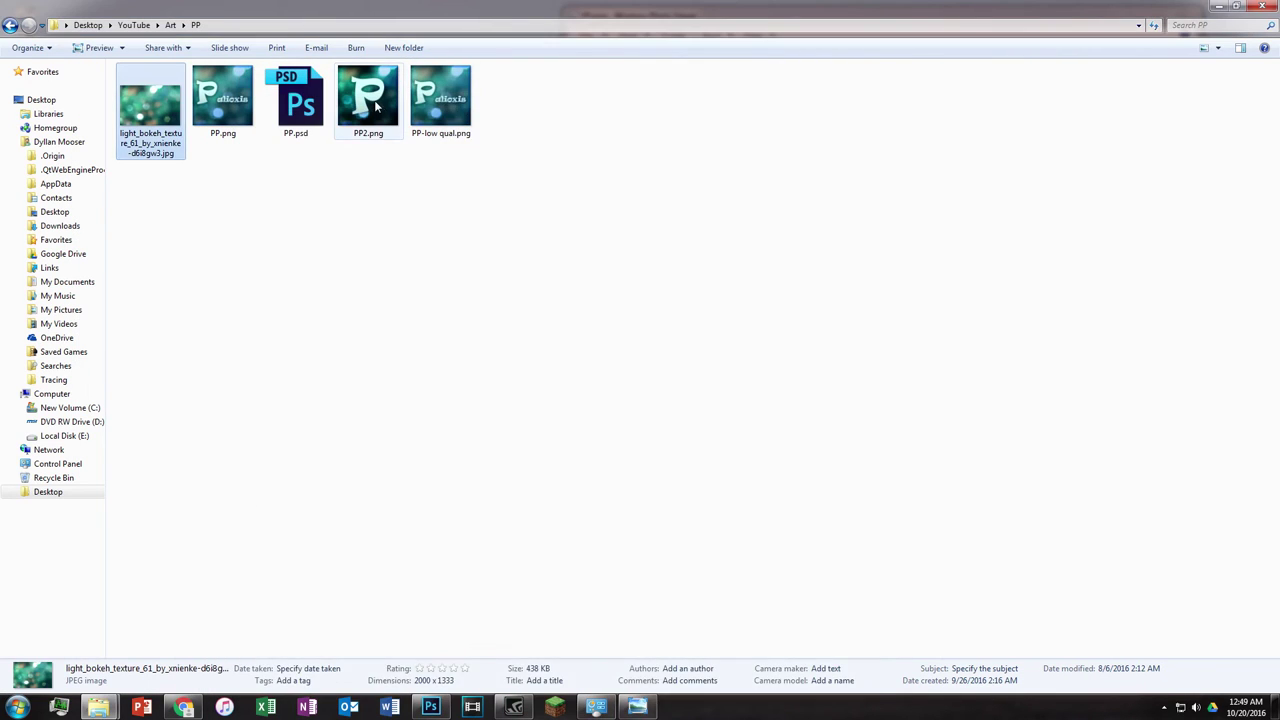
double_click(366, 96)
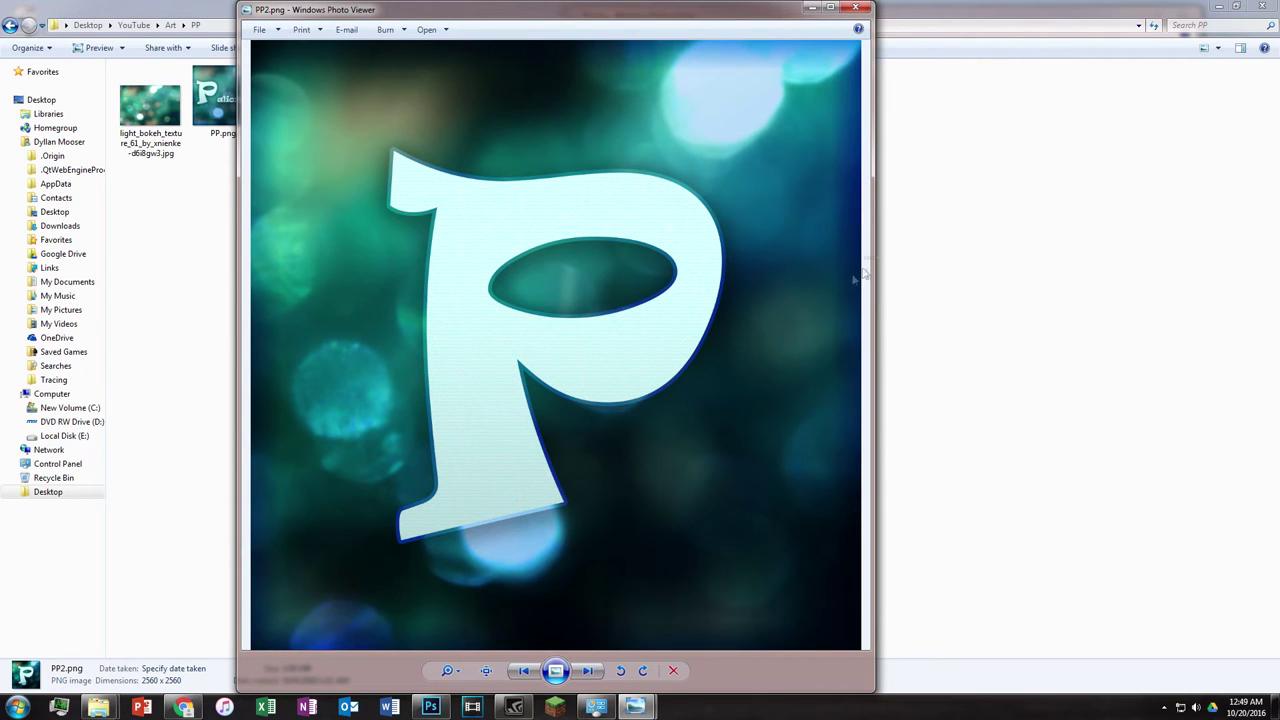
left_click(430, 706)
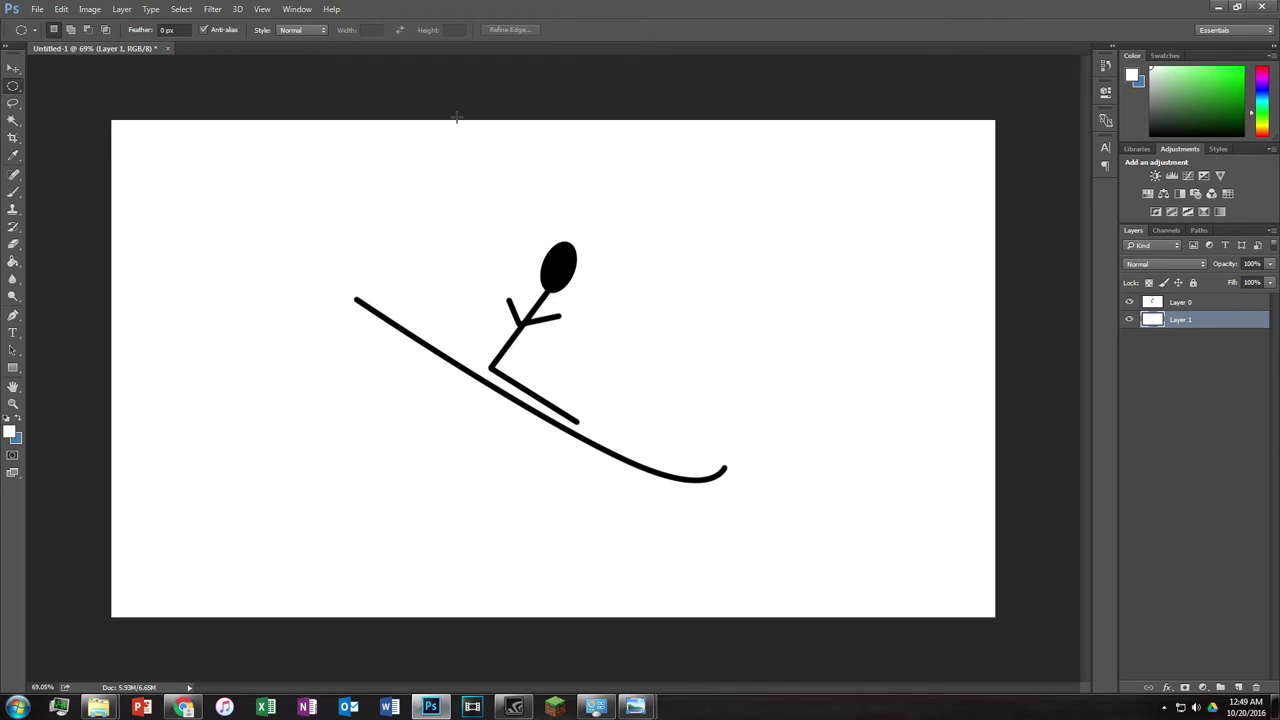
Step: Drag the bokeh texture image from Explorer onto the canvas and commit it
mouse_move(98, 706)
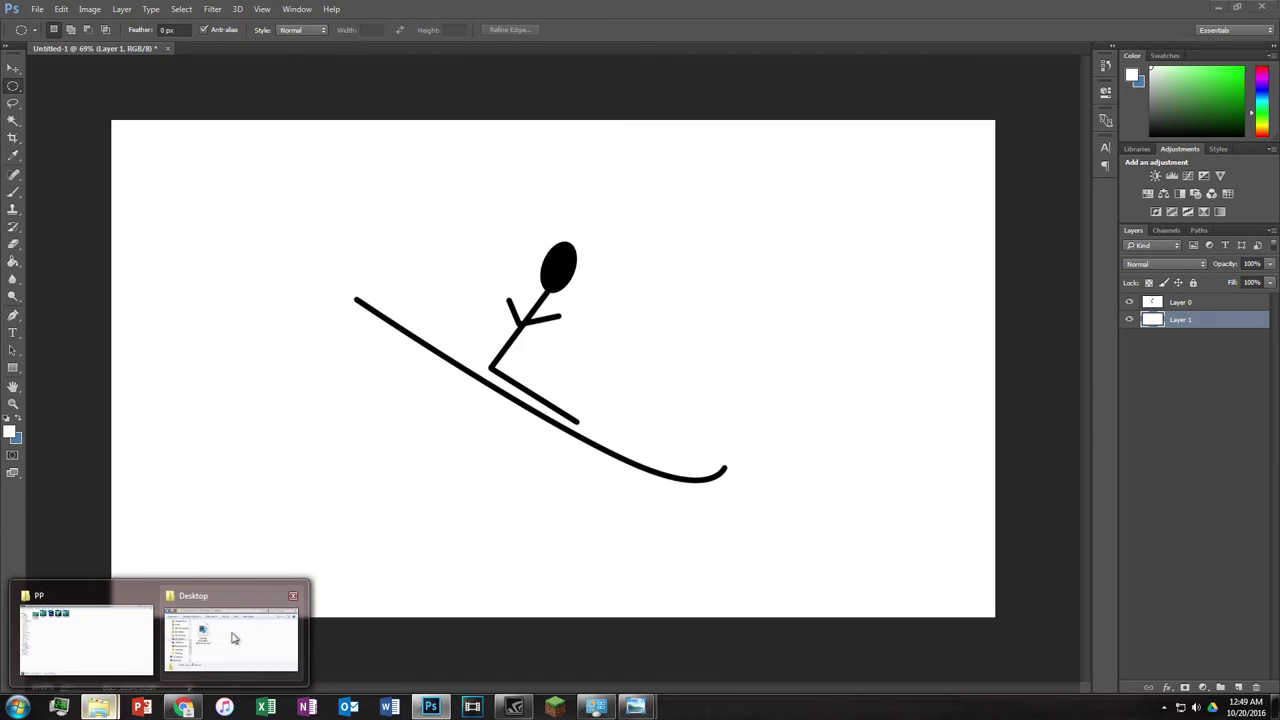
left_click(134, 634)
left_click(135, 110)
left_click_drag(135, 110, 432, 706)
left_click_drag(457, 522, 443, 446)
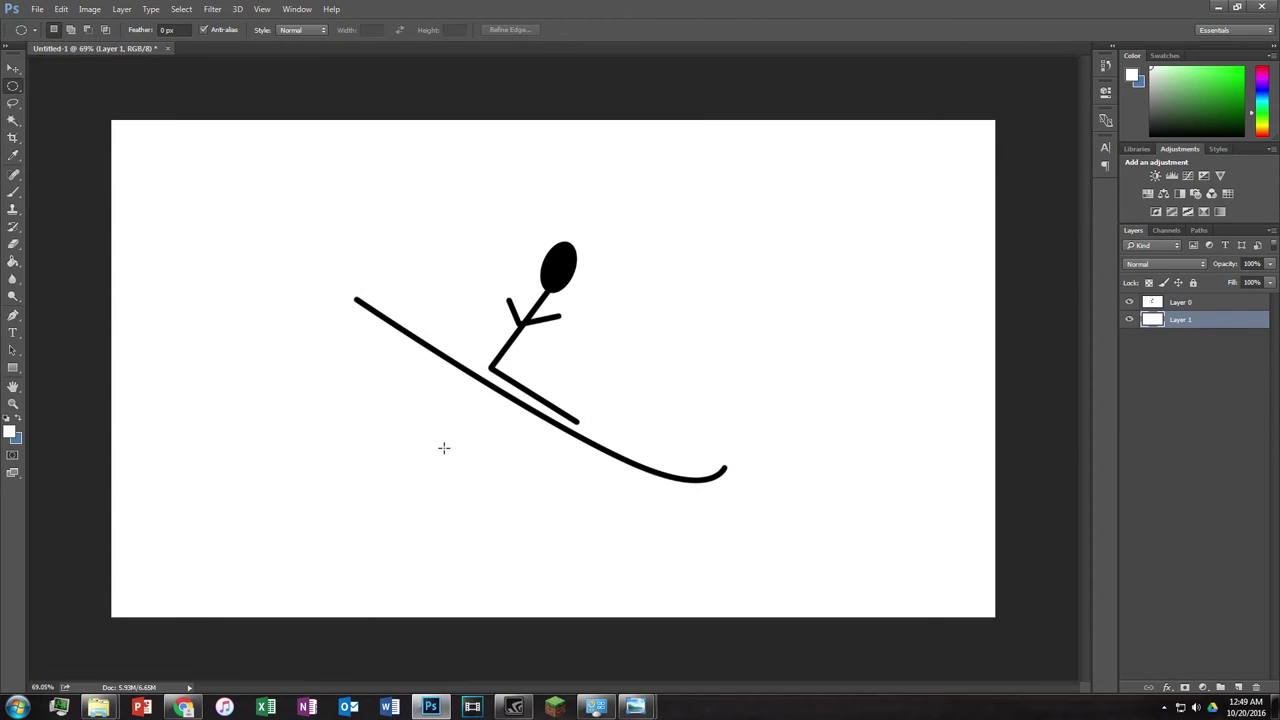
left_click(470, 29)
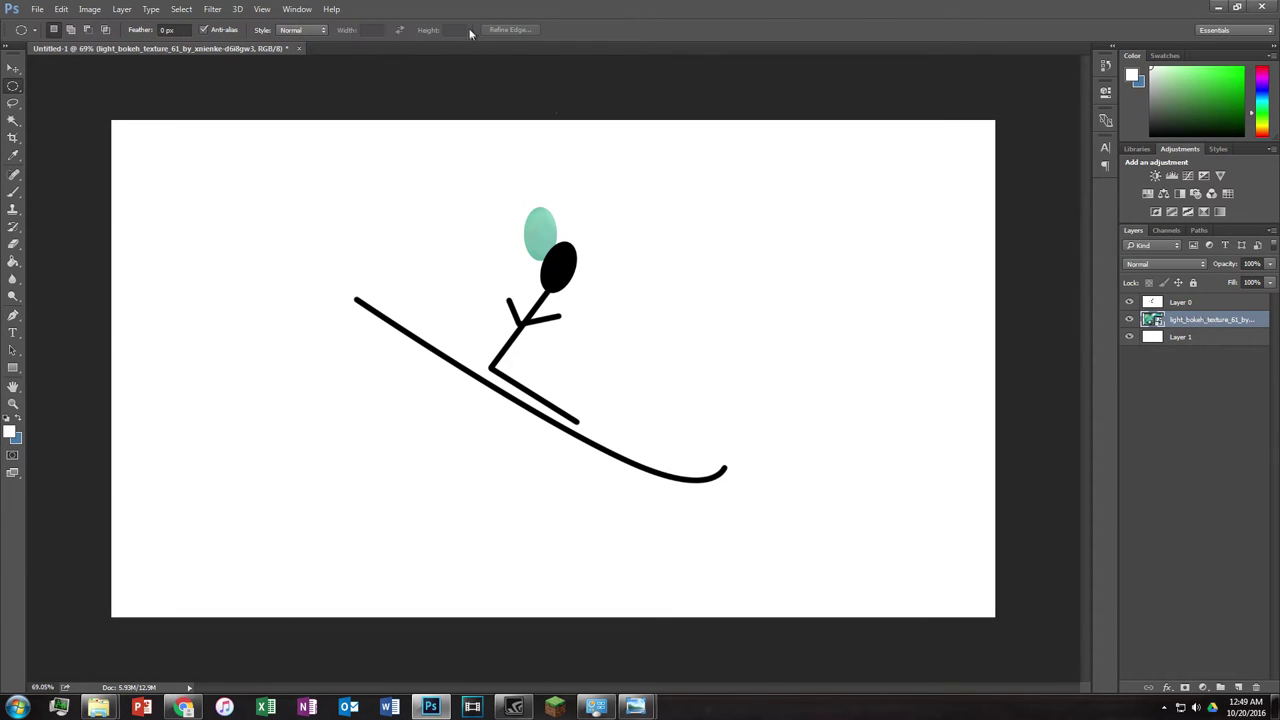
Step: Move the bokeh layer to the top, hide Layer 1, and rasterize the bokeh layer
left_click_drag(1200, 322, 1188, 303)
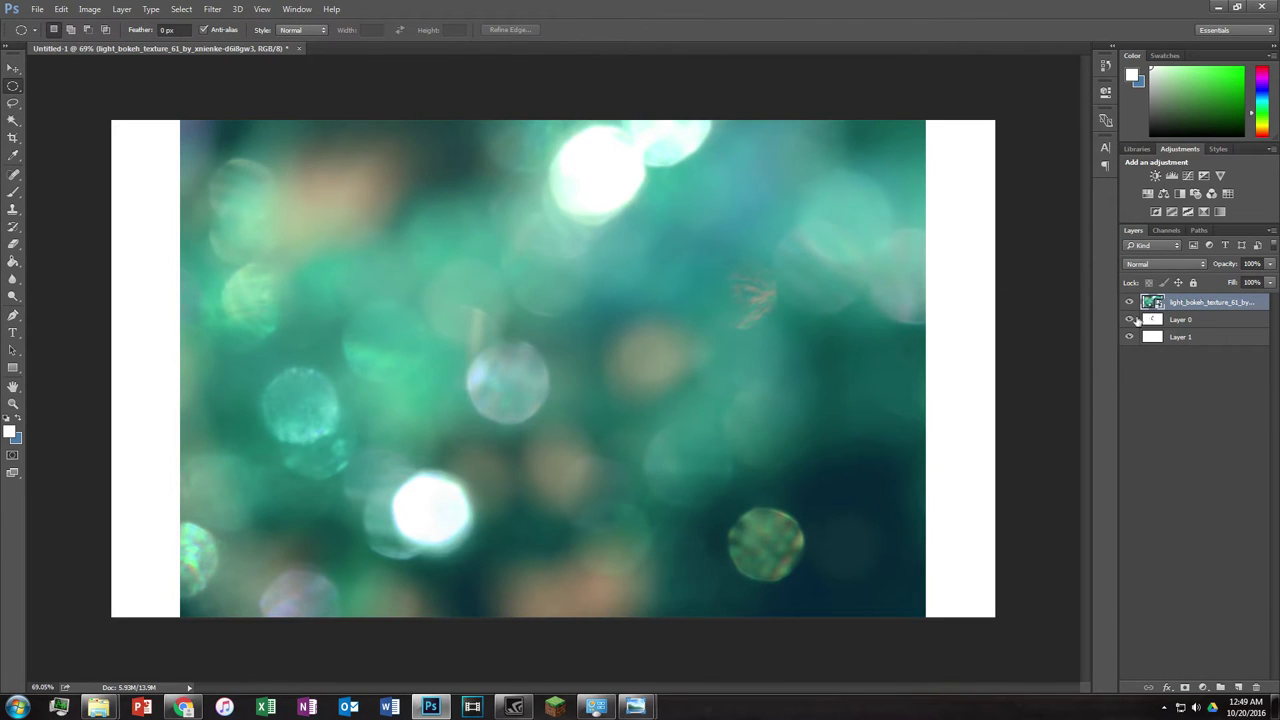
left_click(1130, 342)
right_click(1184, 304)
left_click(1100, 300)
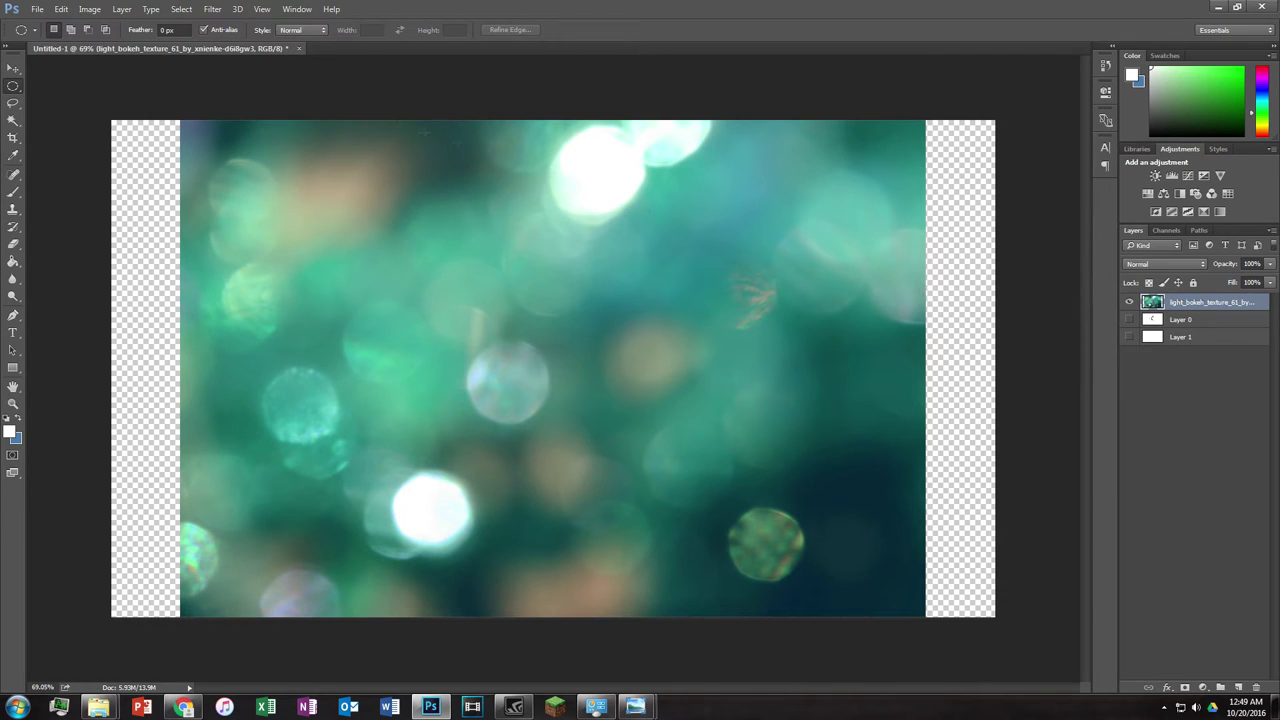
left_click(211, 10)
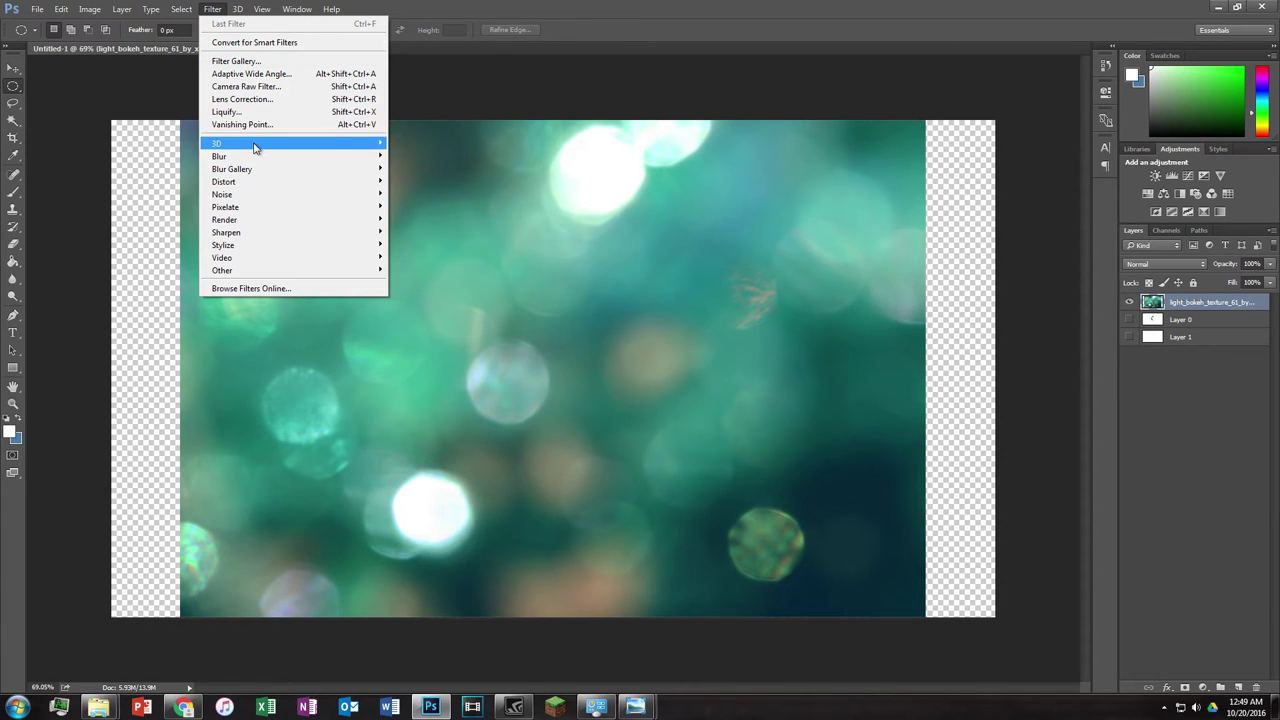
mouse_move(254, 147)
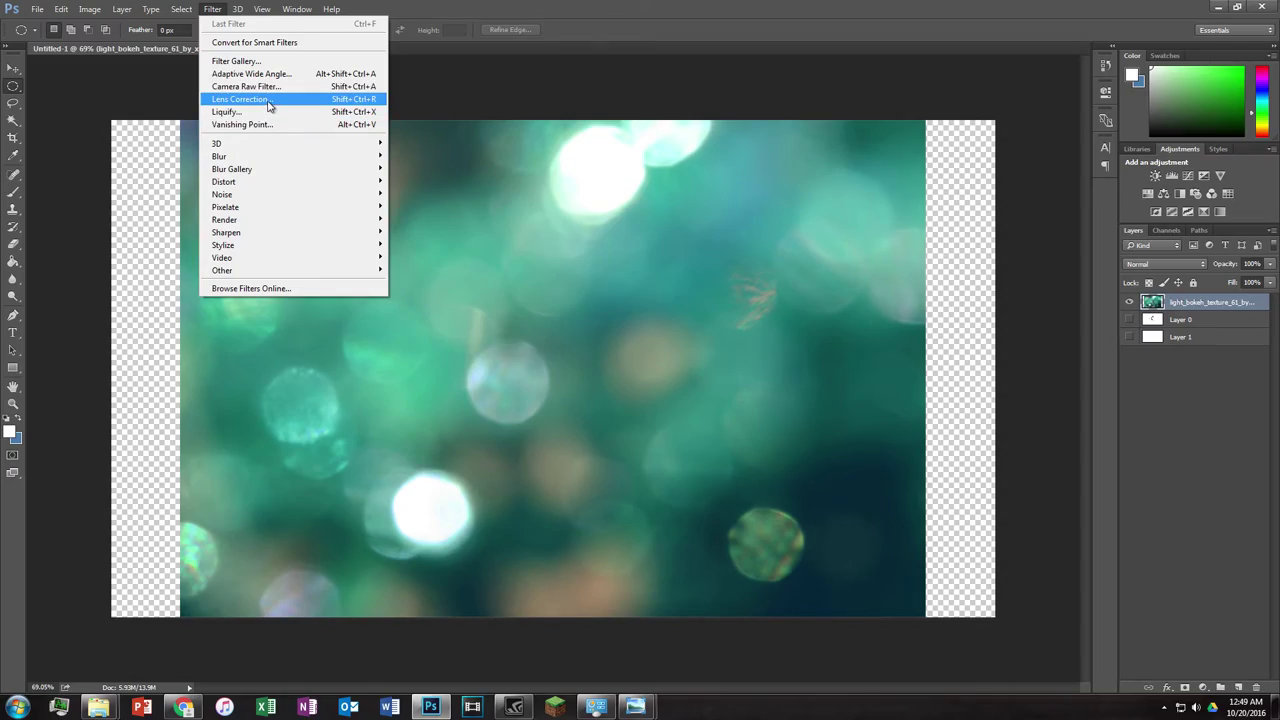
Step: In Lens Correction's Custom tab, set fringe sliders to about -73 and -96.03
left_click(268, 104)
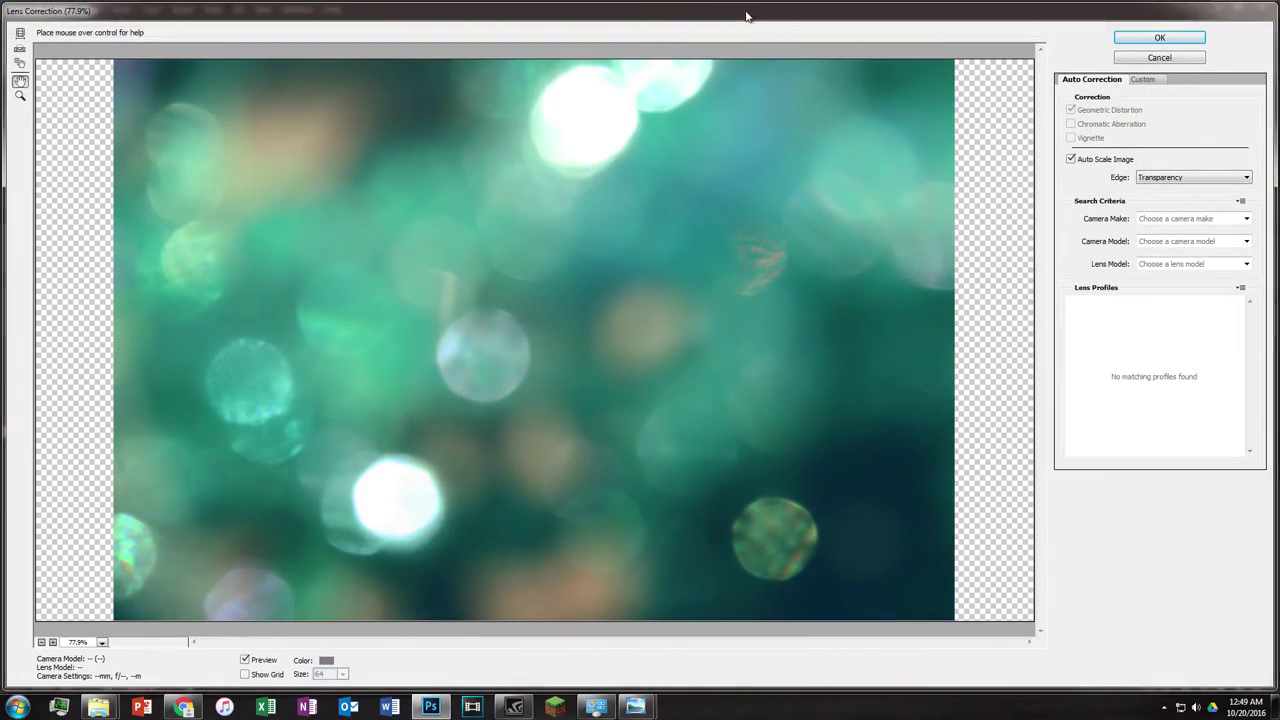
left_click_drag(745, 16, 662, 80)
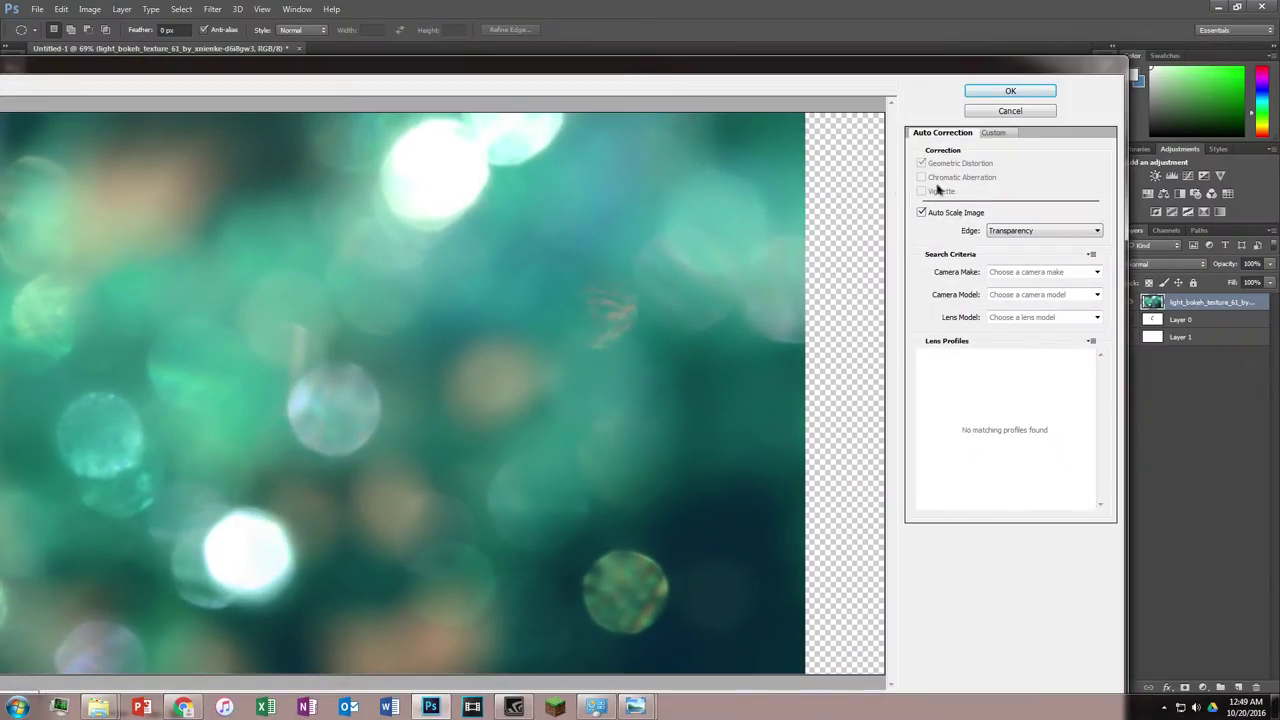
left_click(994, 133)
left_click_drag(1010, 246, 1085, 280)
left_click_drag(1010, 295, 930, 296)
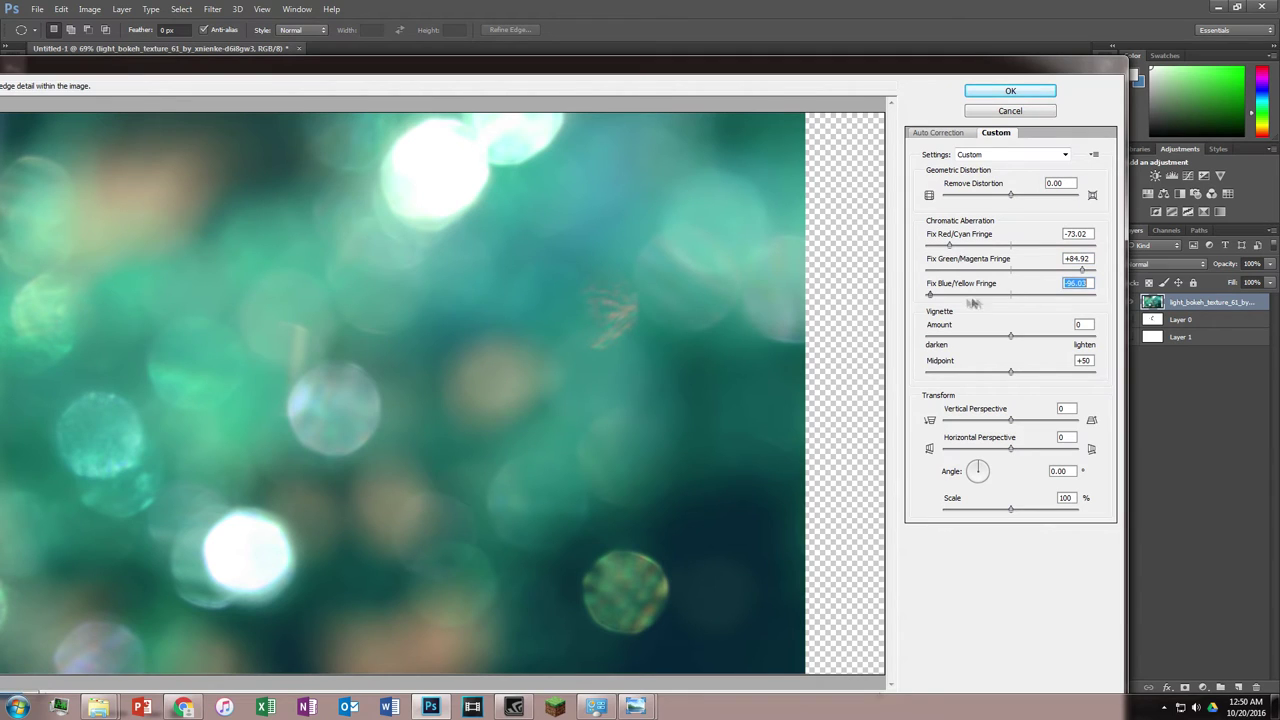
Step: Set Vignette +84, Midpoint +71 and Remove Distortion +42, then apply the correction
left_click(1010, 338)
left_click_drag(1010, 338, 937, 340)
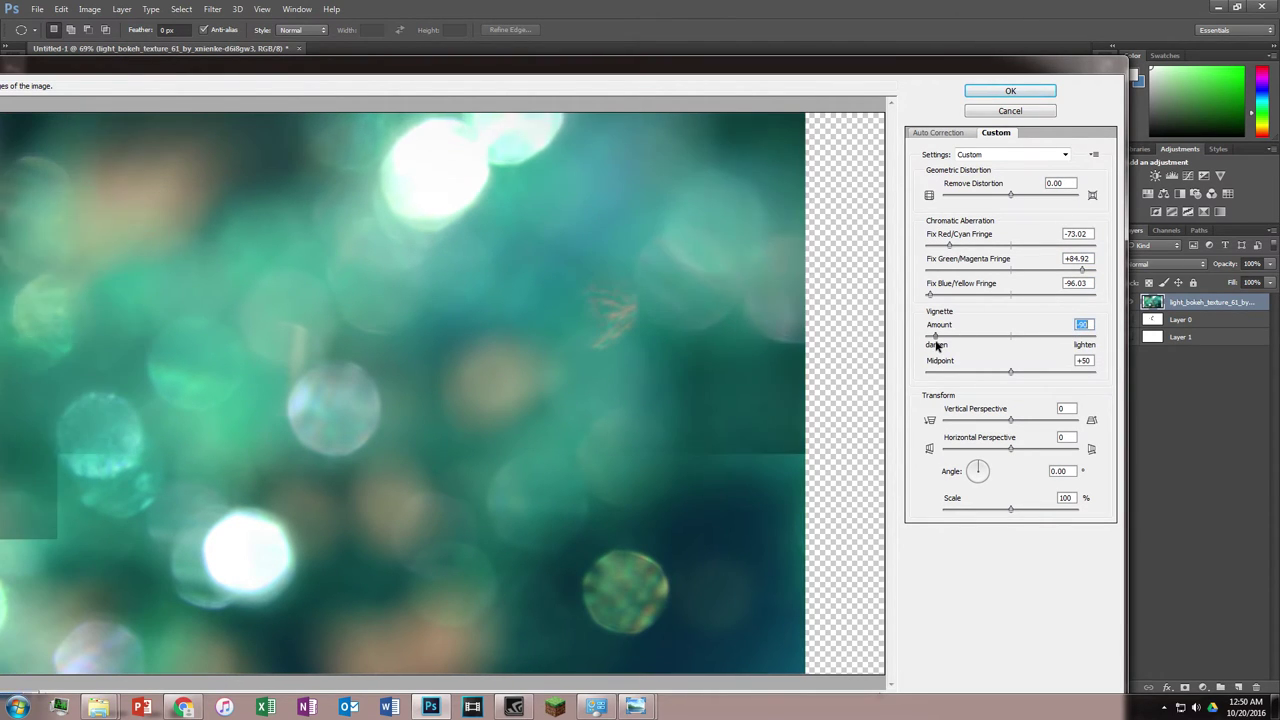
left_click_drag(1053, 342, 1080, 336)
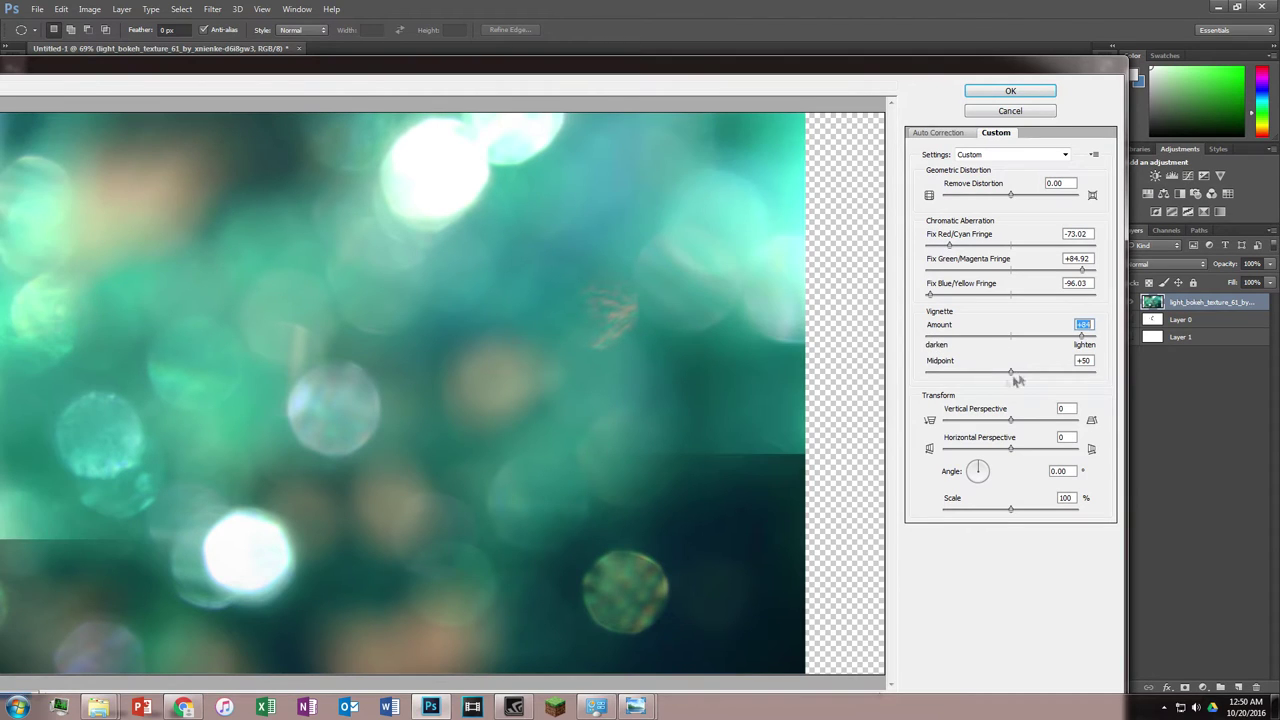
left_click_drag(1011, 372, 1062, 371)
scroll(1074, 366, "up", 1)
left_click(1009, 197)
left_click_drag(1010, 195, 1038, 195)
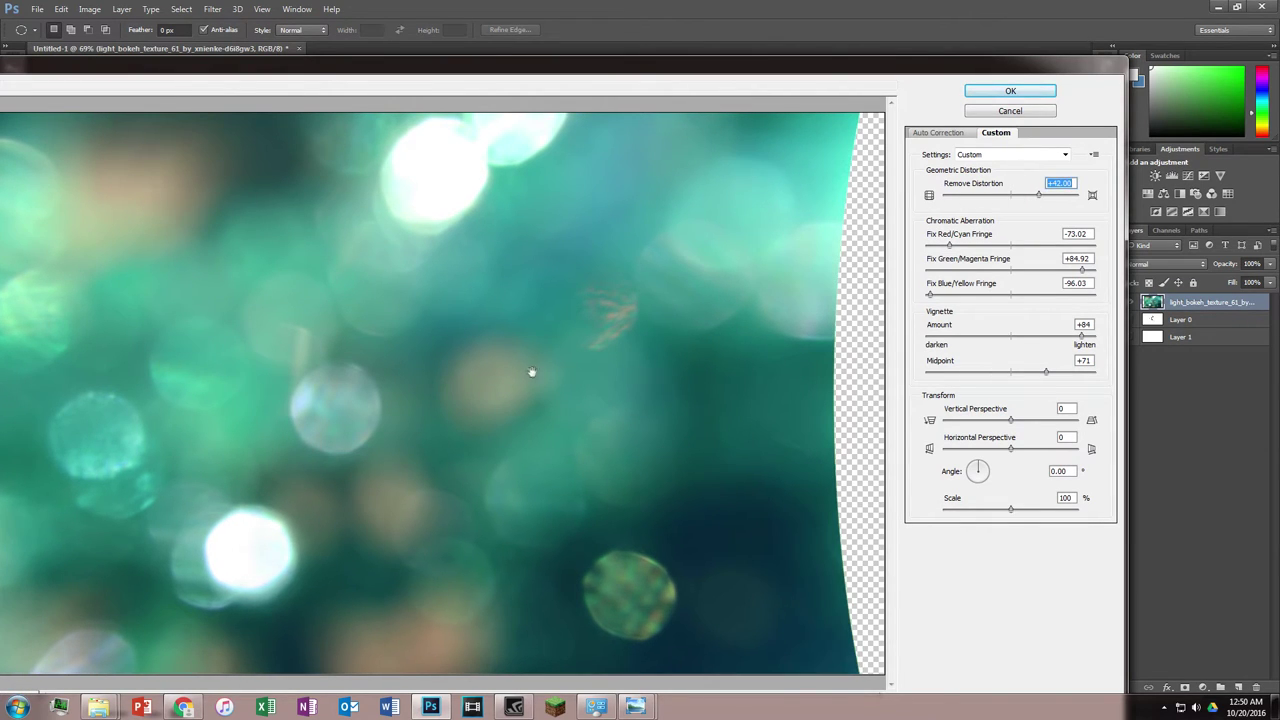
left_click(1040, 92)
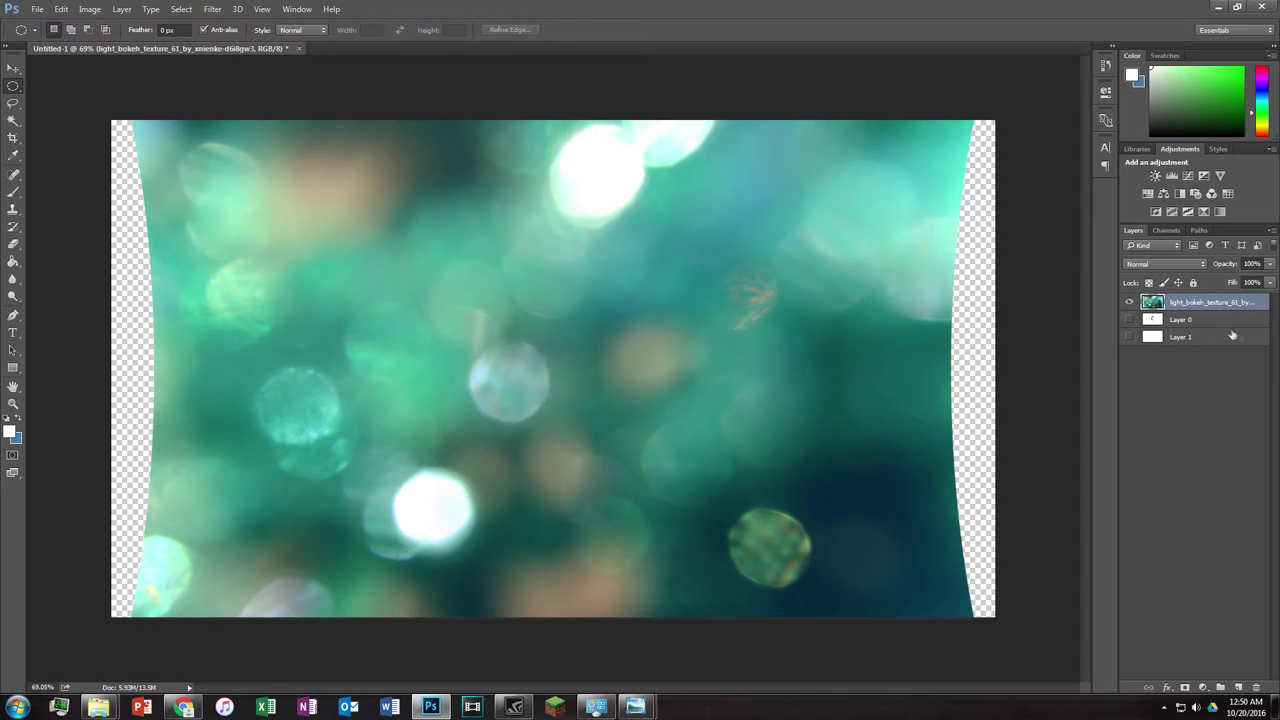
left_click(212, 9)
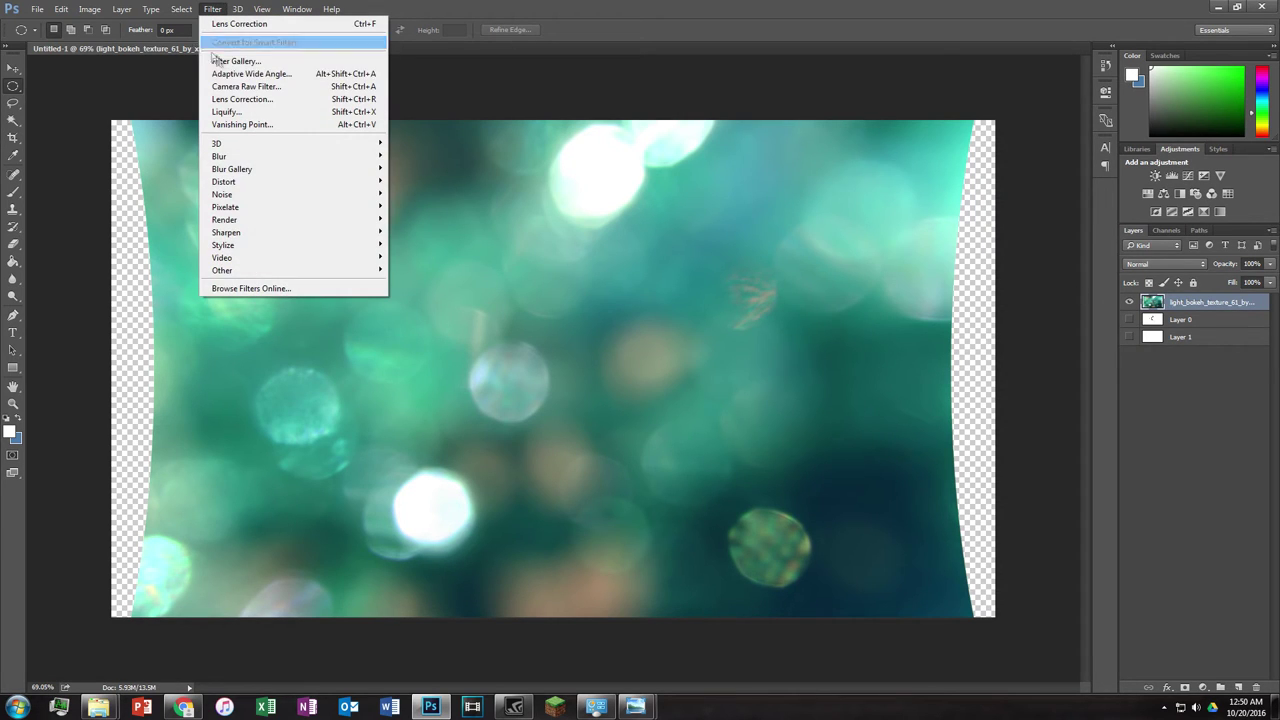
left_click(258, 112)
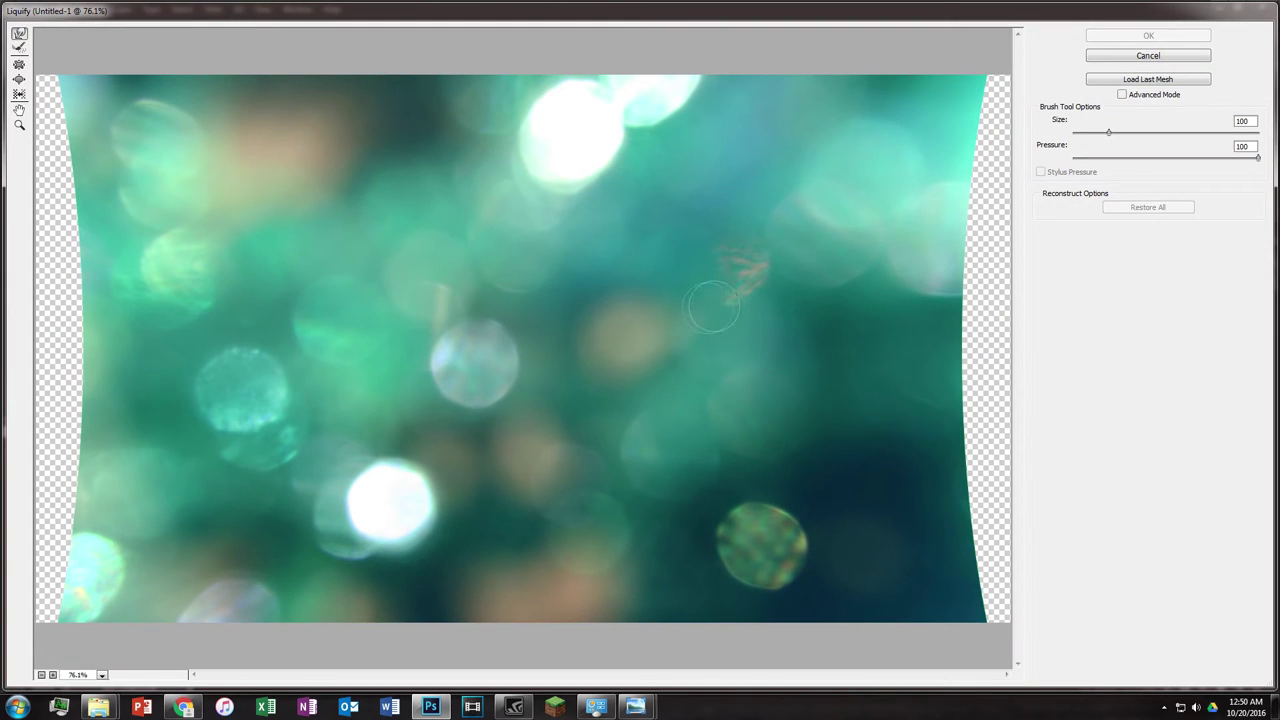
mouse_move(480, 338)
left_mouse_down()
mouse_move(514, 428)
mouse_move(455, 395)
mouse_move(503, 403)
mouse_move(305, 460)
mouse_move(450, 495)
mouse_move(292, 459)
mouse_move(168, 382)
mouse_move(346, 359)
mouse_move(817, 340)
mouse_move(641, 300)
mouse_move(250, 252)
mouse_move(677, 206)
mouse_move(571, 163)
mouse_move(720, 200)
left_mouse_up()
left_click_drag(330, 495, 700, 482)
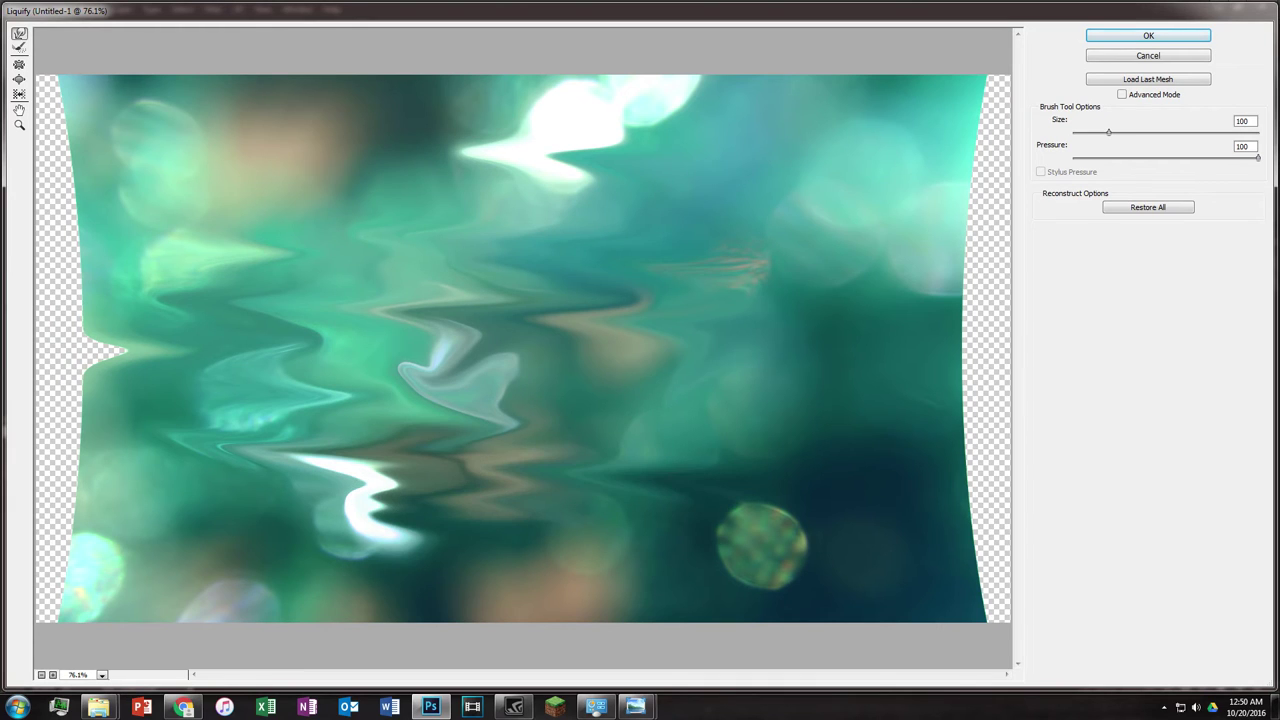
left_click(1180, 56)
left_click(212, 9)
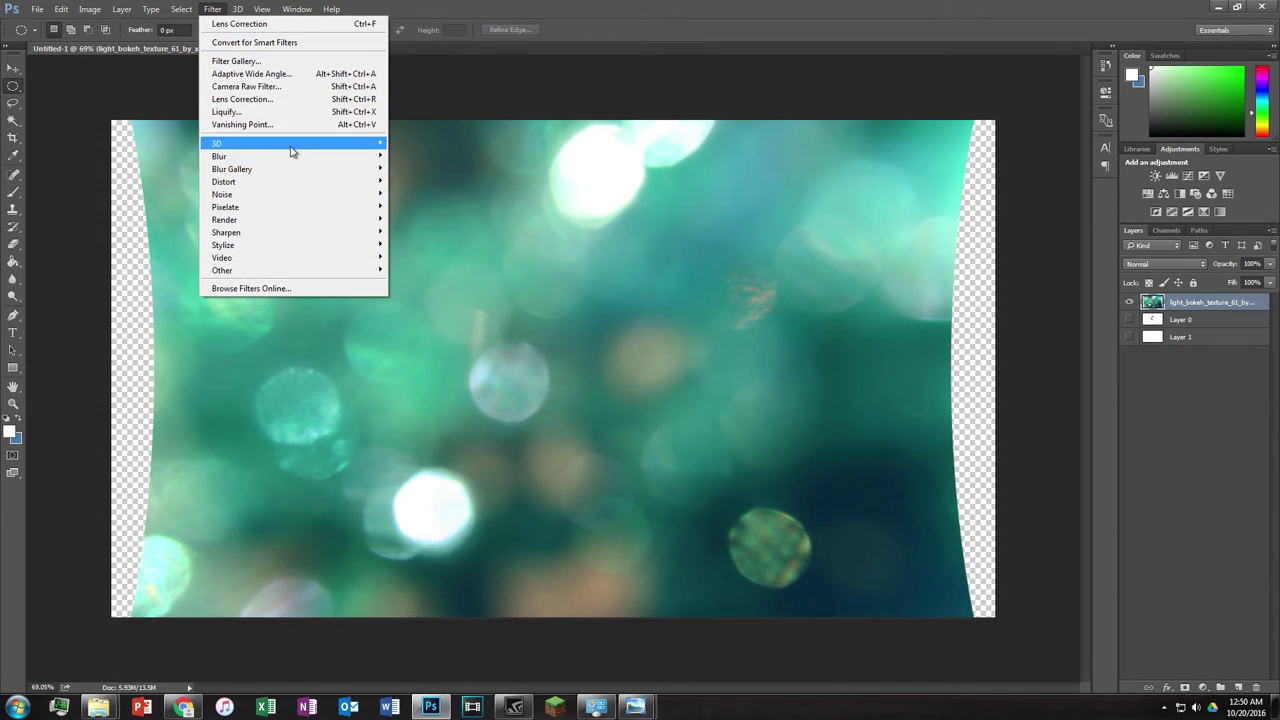
Step: Apply a 6.3-pixel Gaussian Blur, glancing at the PP2.png reference before confirming
mouse_move(301, 161)
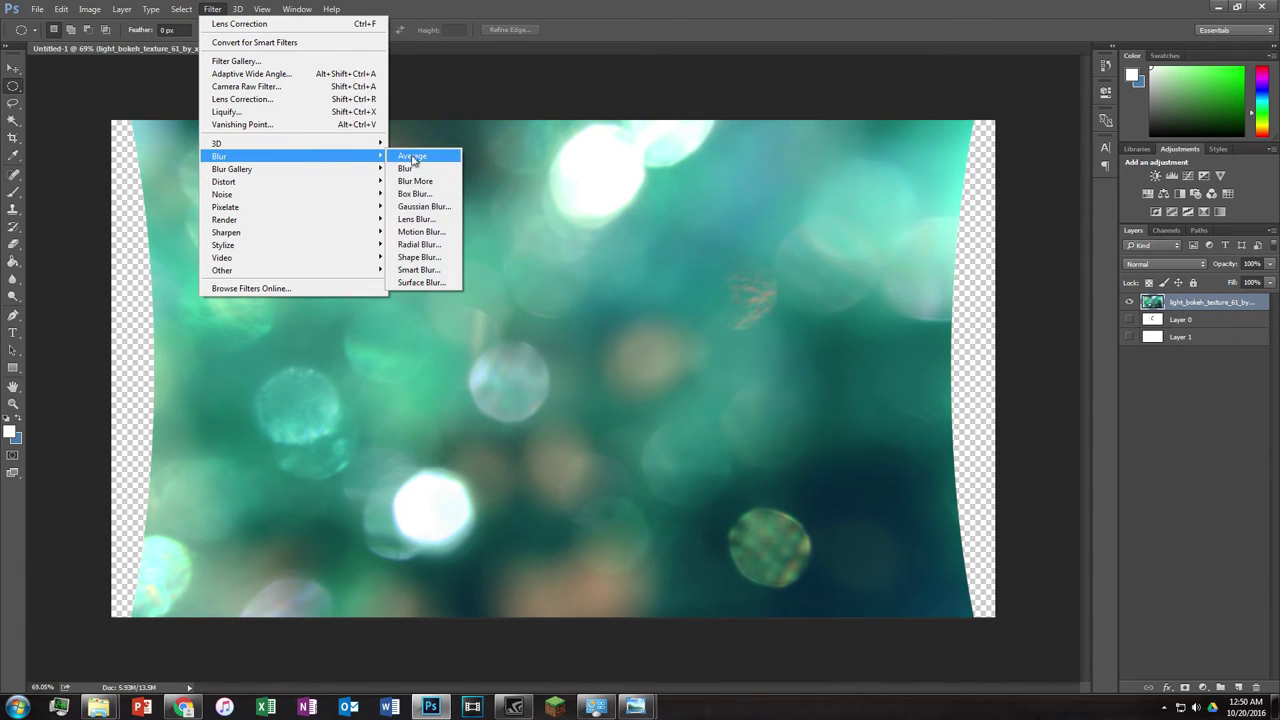
left_click(427, 208)
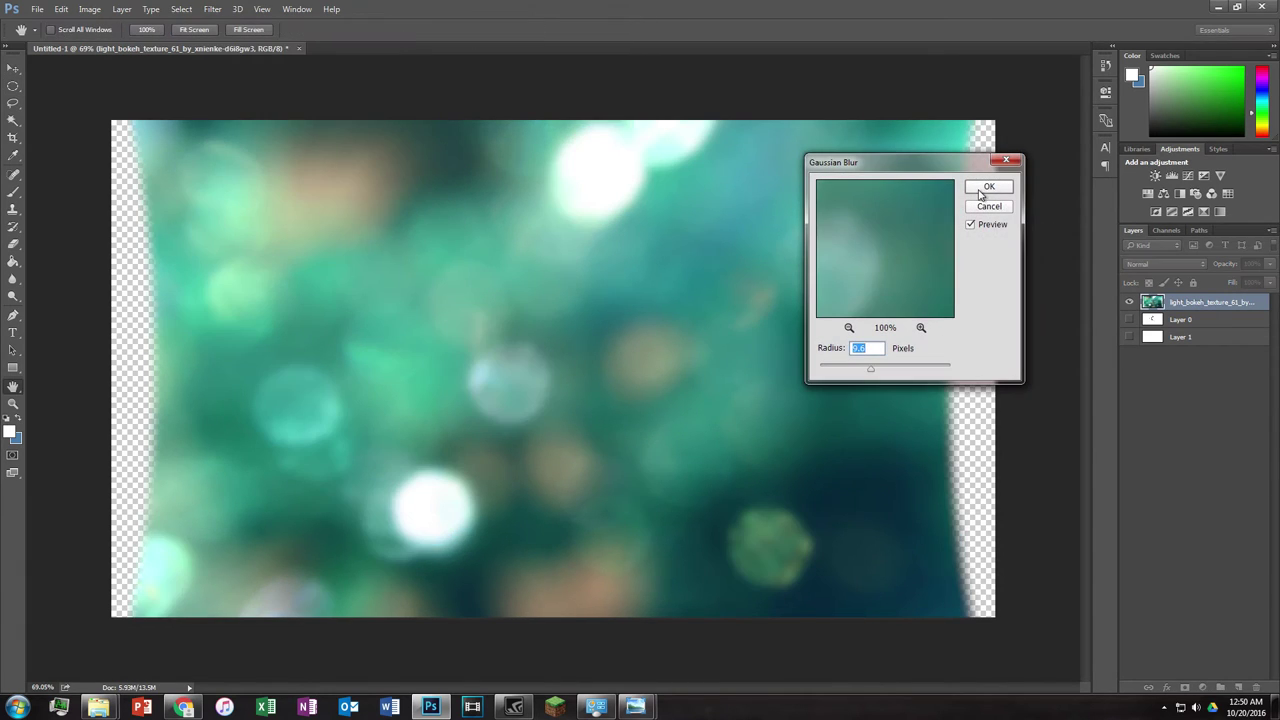
left_click_drag(869, 369, 859, 369)
mouse_move(637, 710)
left_click(715, 632)
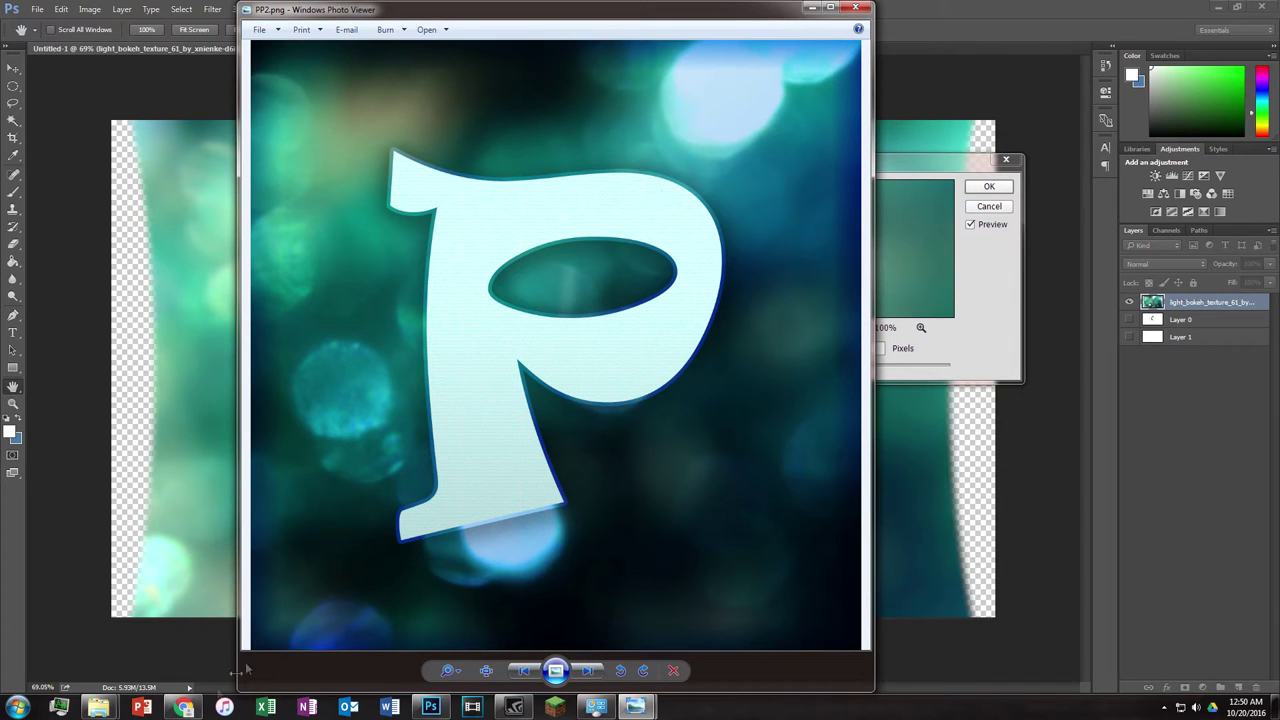
left_click(855, 7)
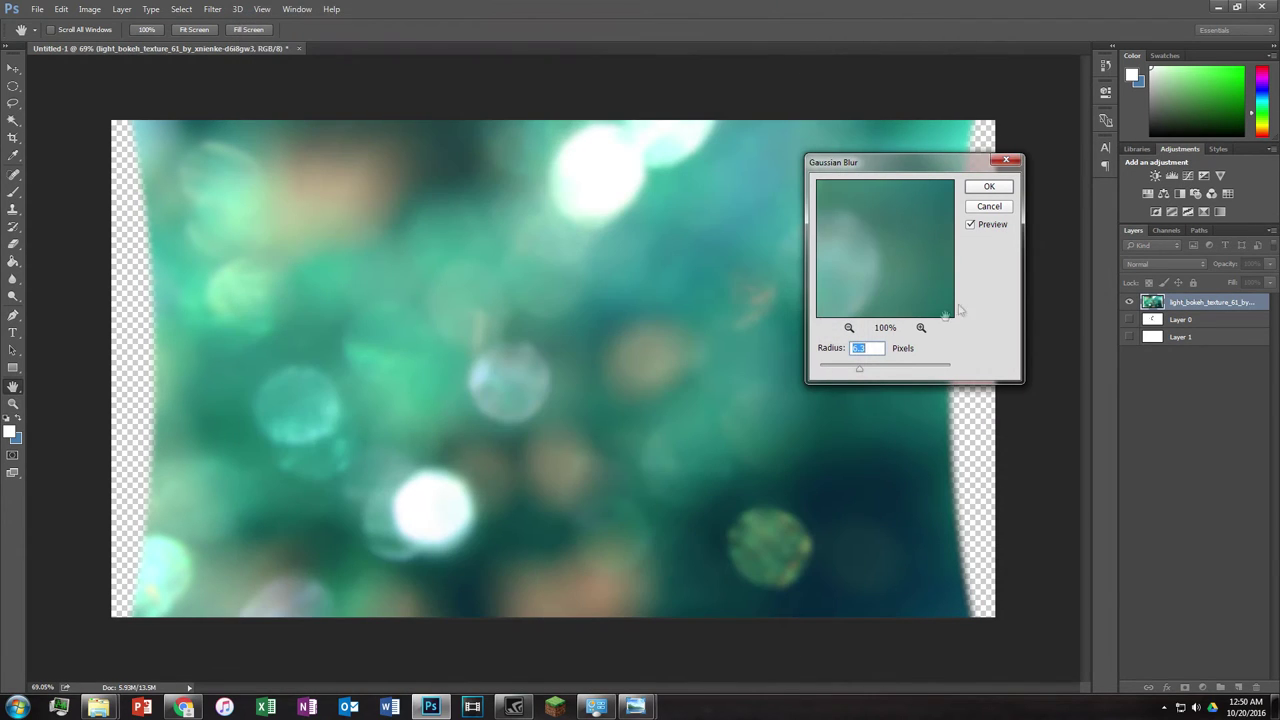
left_click(989, 186)
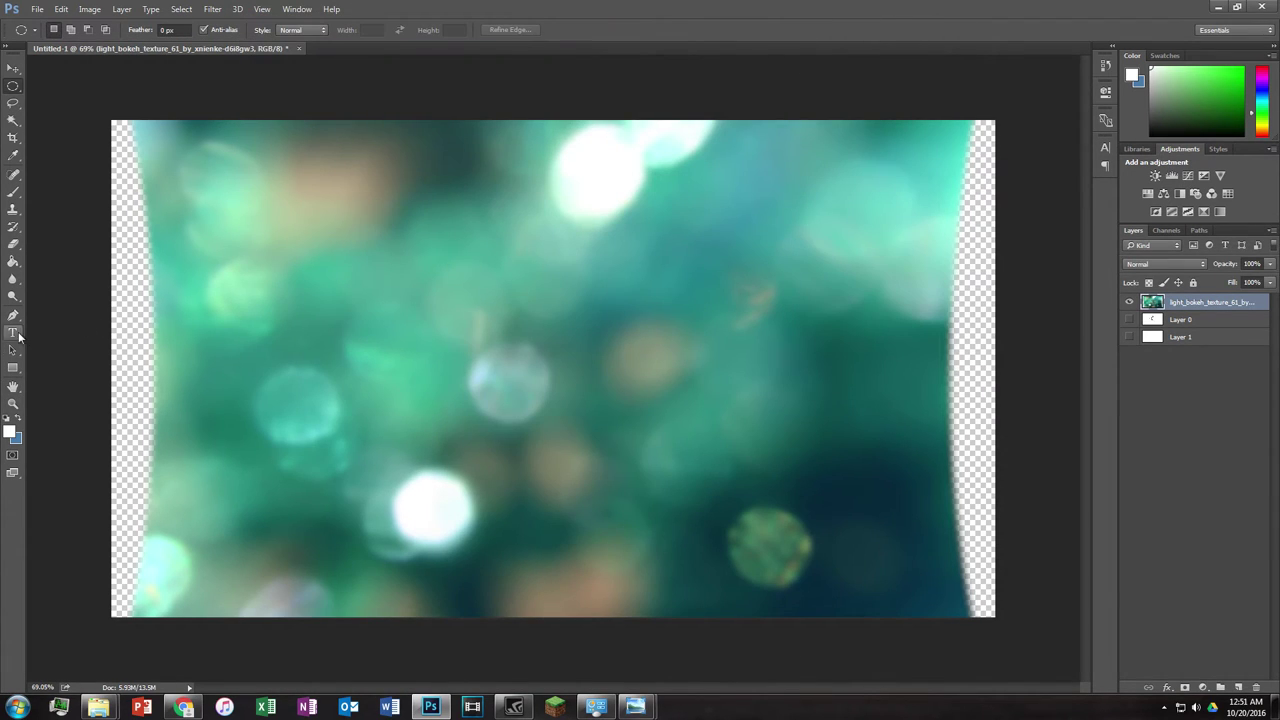
Step: Add a text layer reading 'Channel Name', select all its text, and show character settings
left_click(13, 332)
left_click(464, 310)
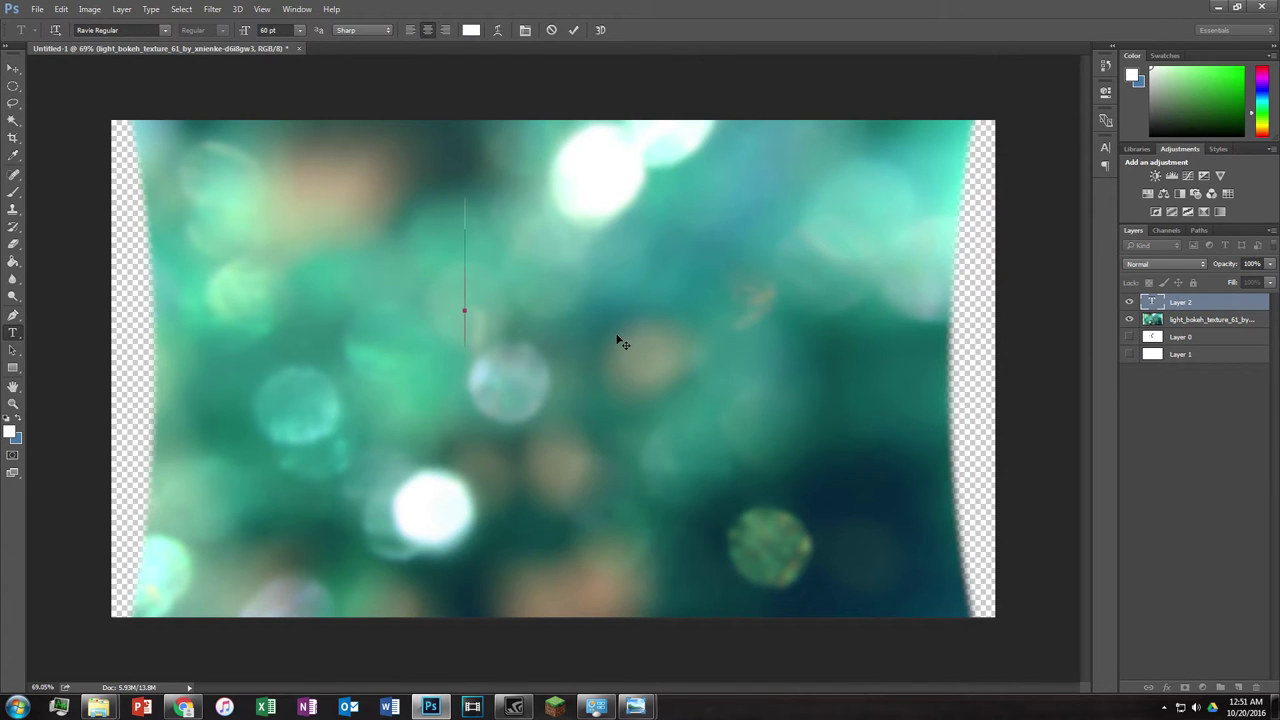
type("Channel Name")
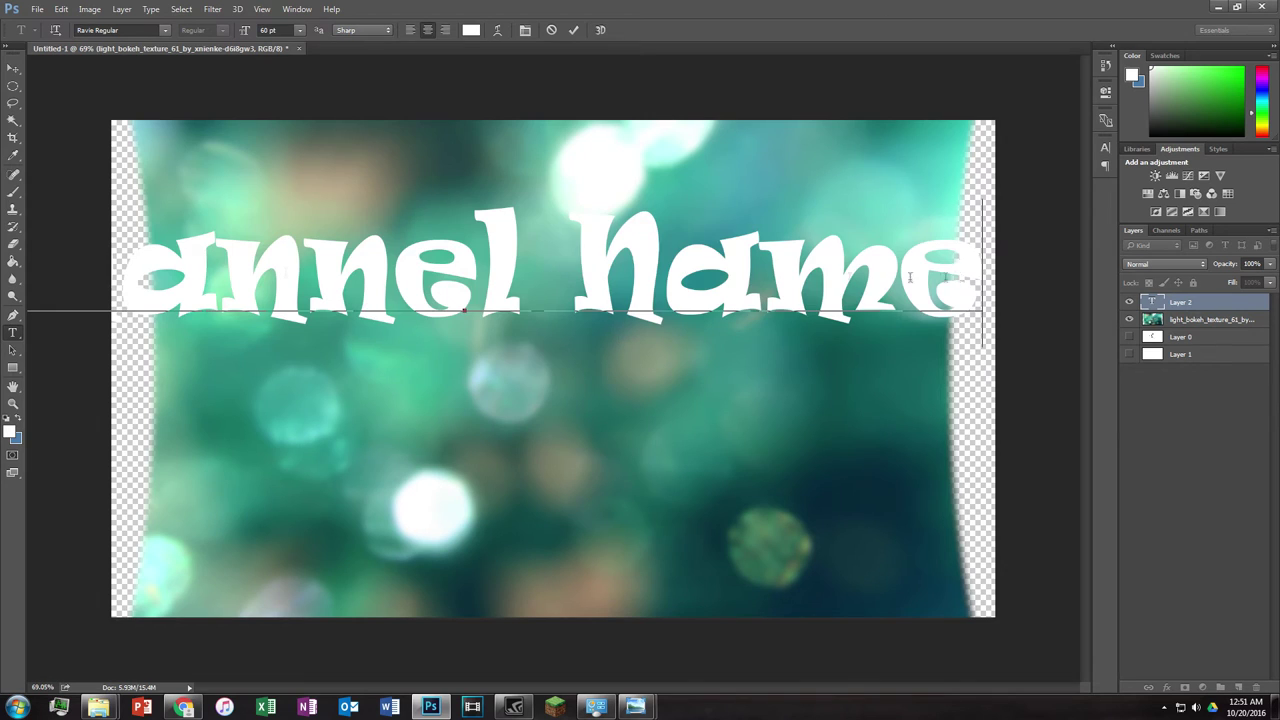
key("ctrl+a")
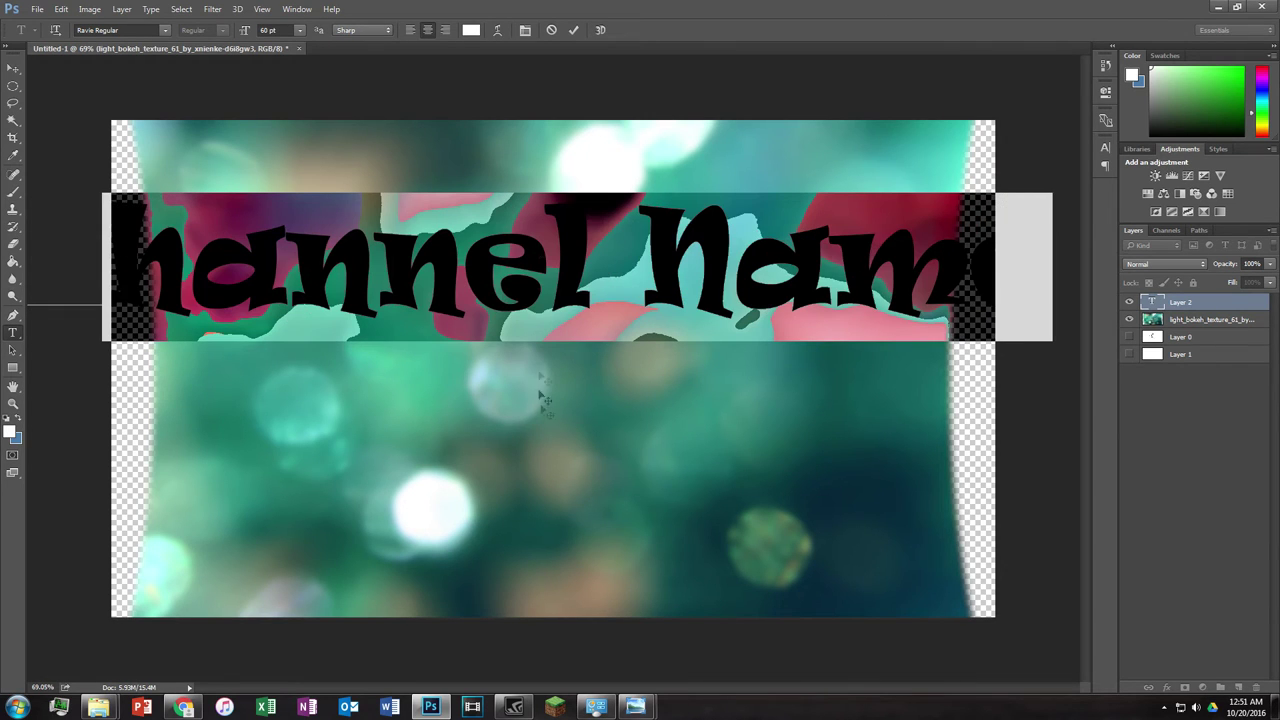
left_click(525, 30)
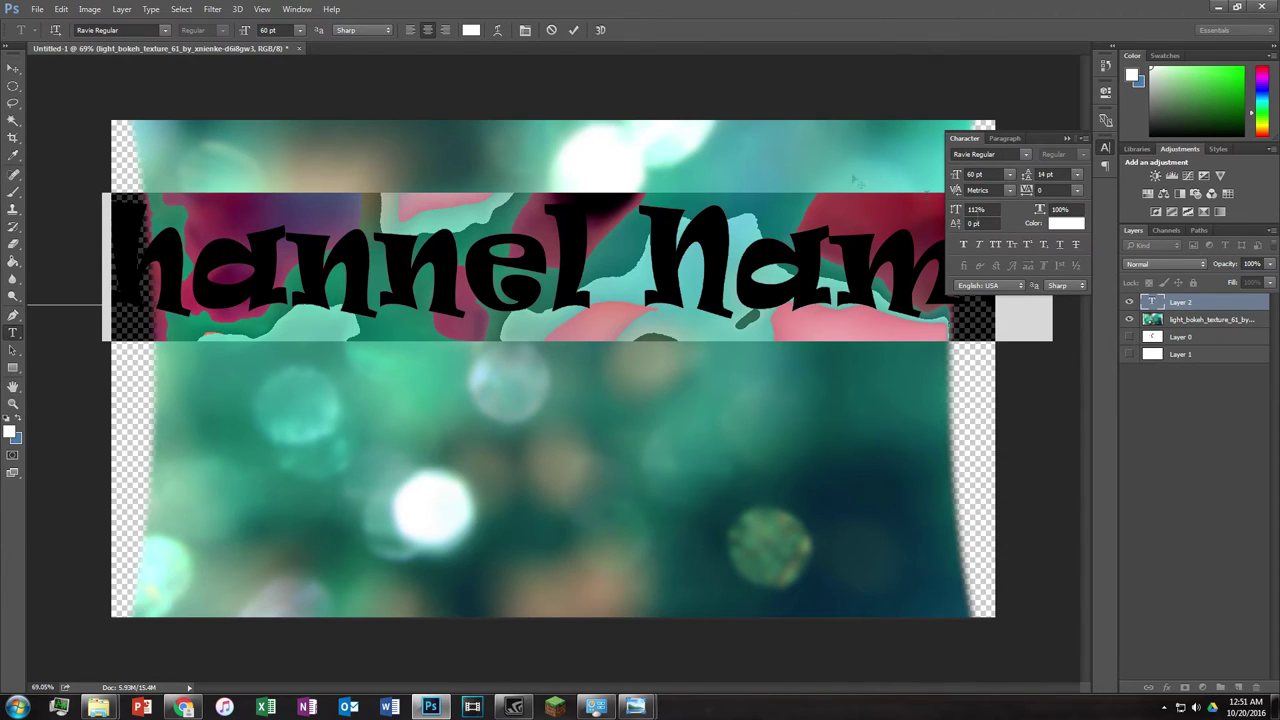
Step: Try a 235% vertical scale on the title, then reduce it to 88%
left_click(525, 30)
left_click(525, 30)
left_click_drag(955, 210, 923, 215)
type("235")
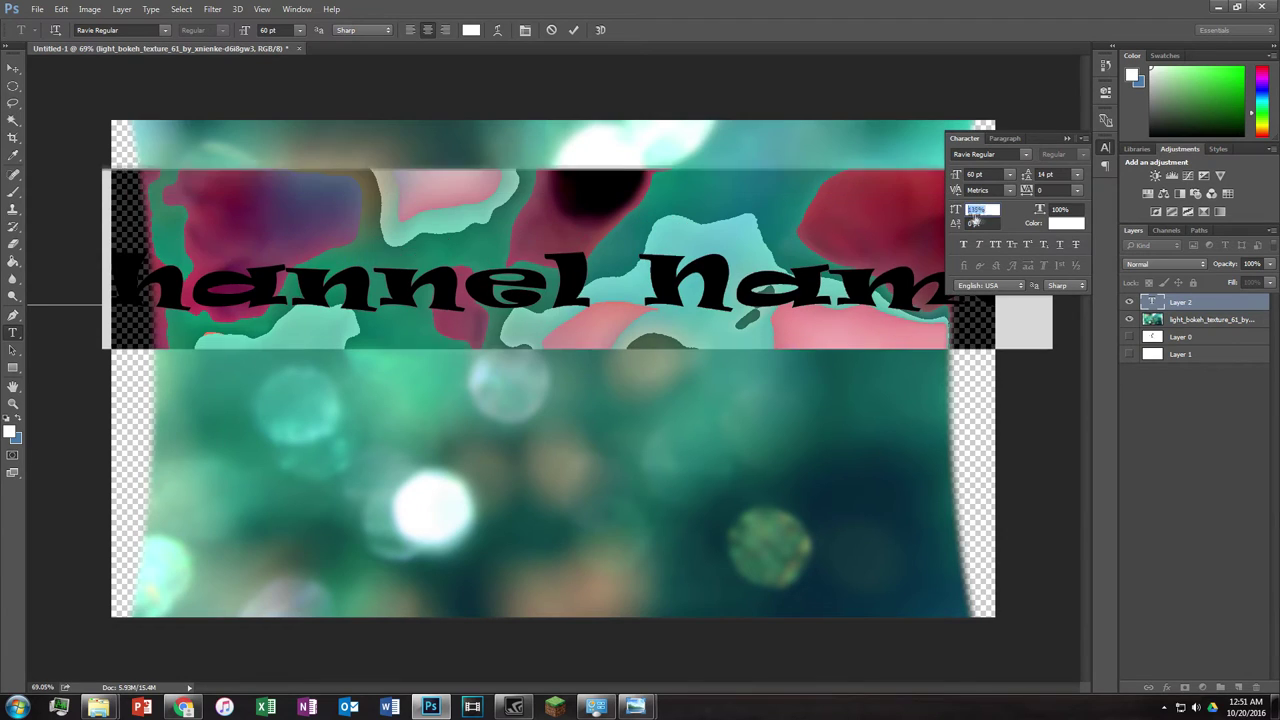
key("Return")
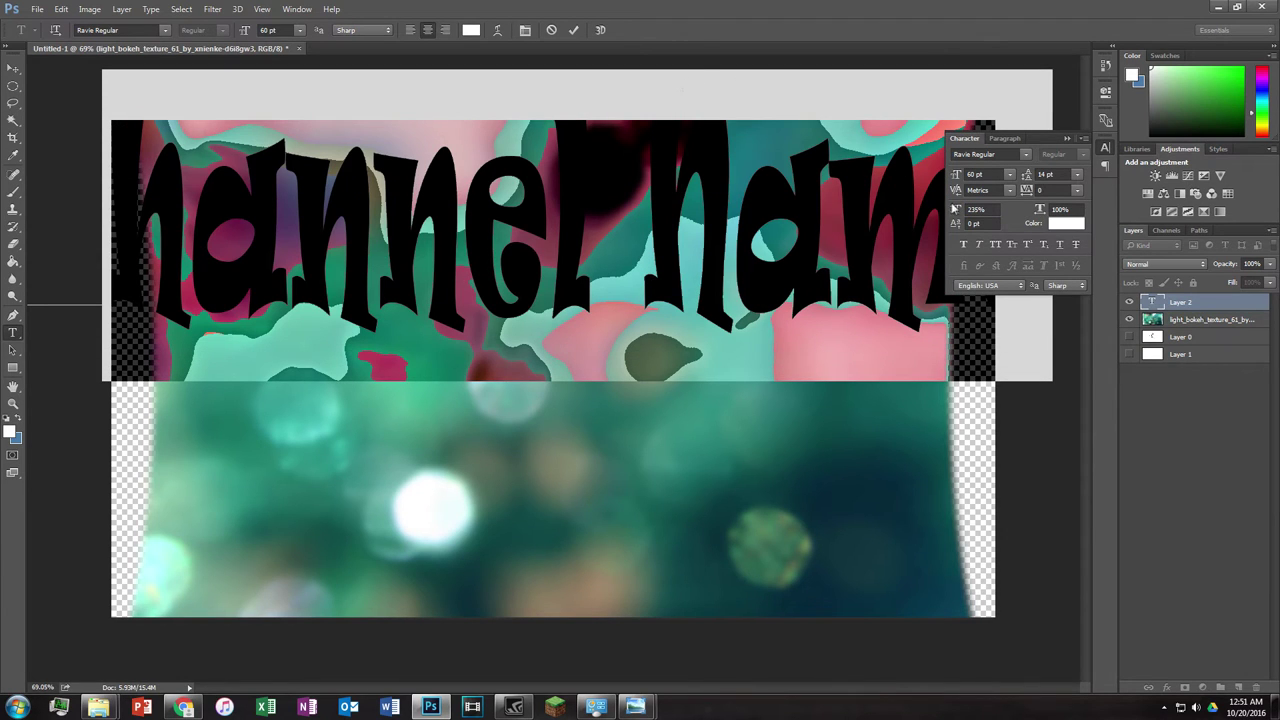
left_click_drag(957, 210, 935, 227)
Step: Squash the letters after the big C to 55% vertical scale
left_click_drag(708, 289, 170, 265)
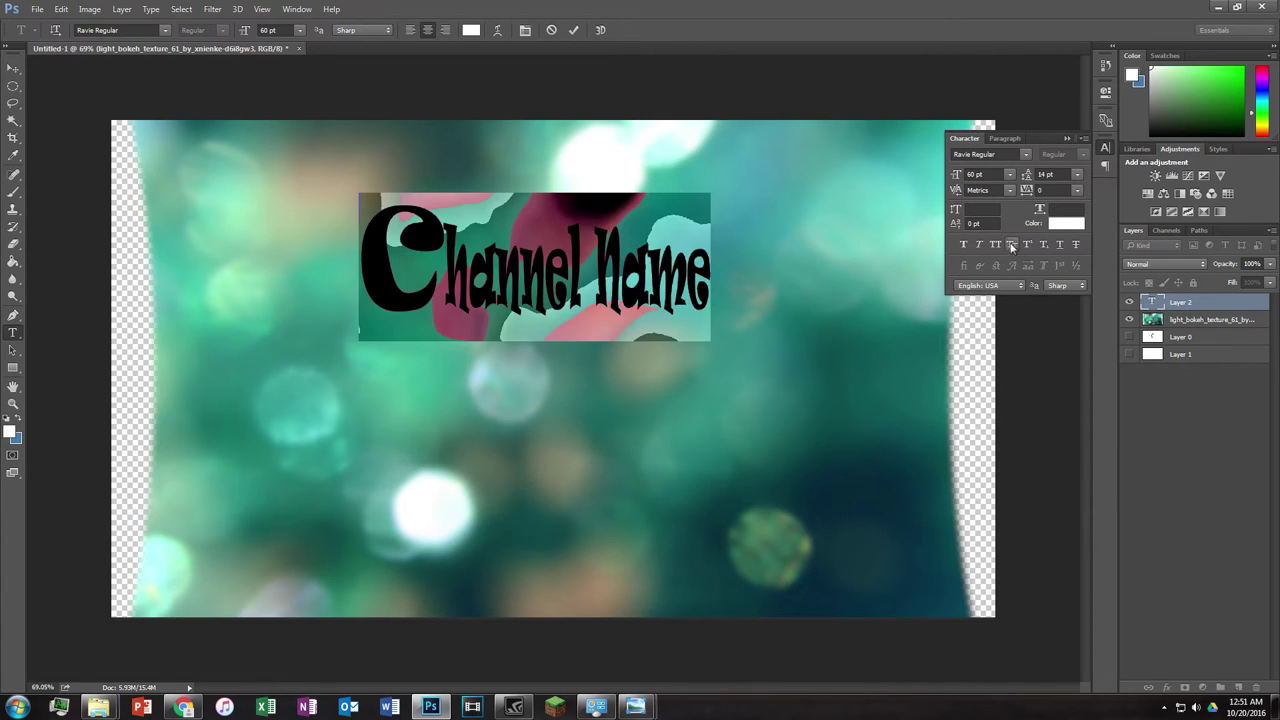
left_click(673, 262)
left_click_drag(711, 272, 445, 268)
left_click(975, 209)
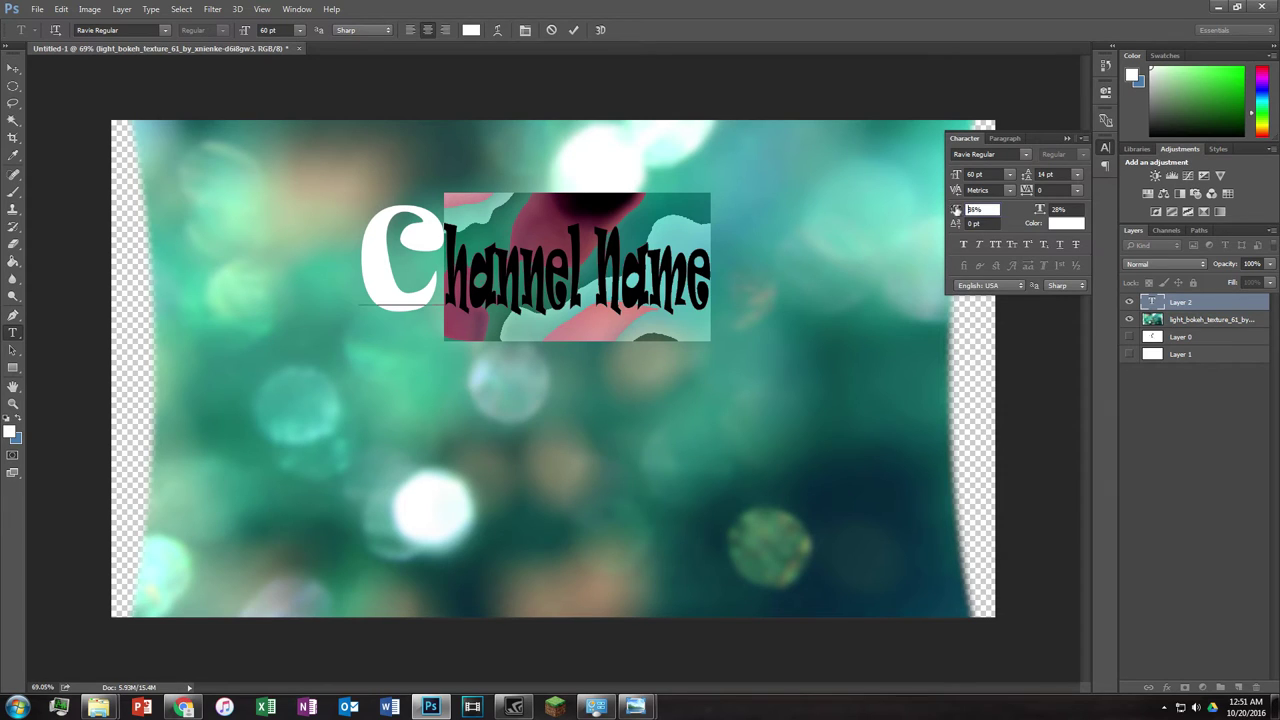
left_click_drag(934, 212, 930, 232)
left_click(545, 243)
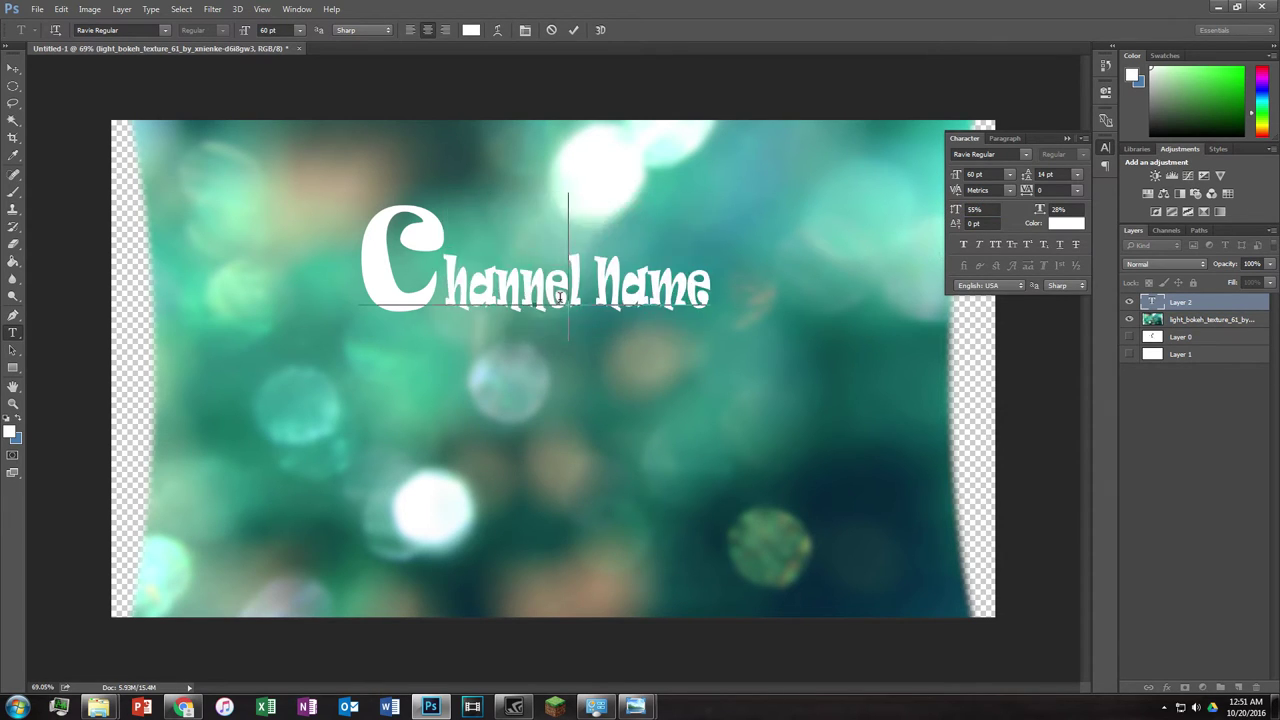
left_click_drag(711, 275, 376, 283)
left_click(440, 298)
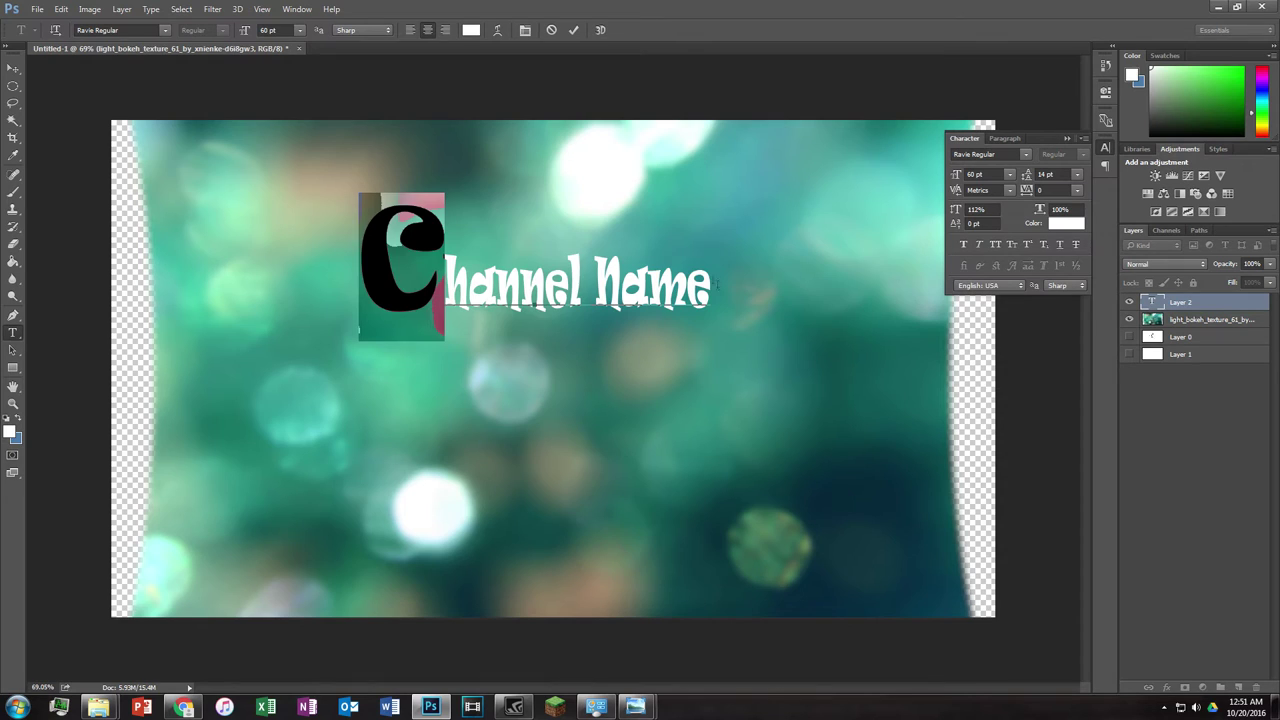
Step: Apply faux bold, faux italic and all caps to the whole title
left_click_drag(714, 285, 297, 261)
left_click(964, 246)
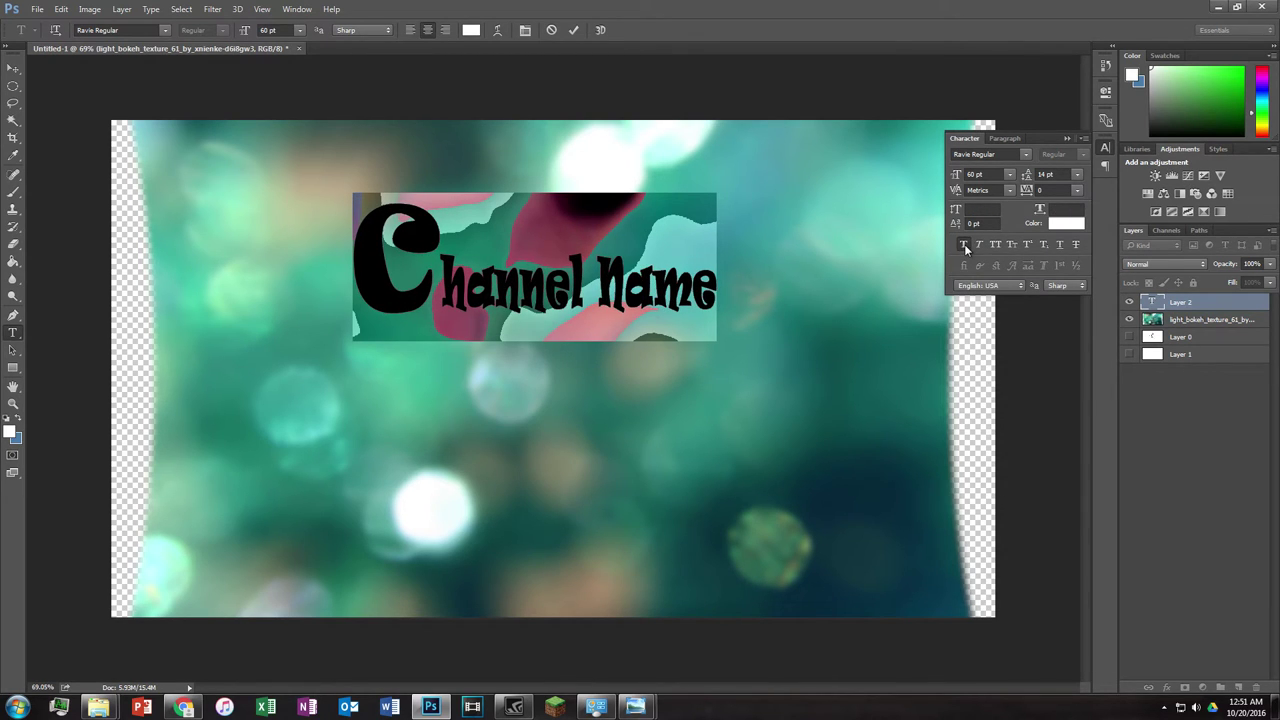
left_click(980, 246)
left_click(998, 246)
left_click(998, 246)
left_click(999, 246)
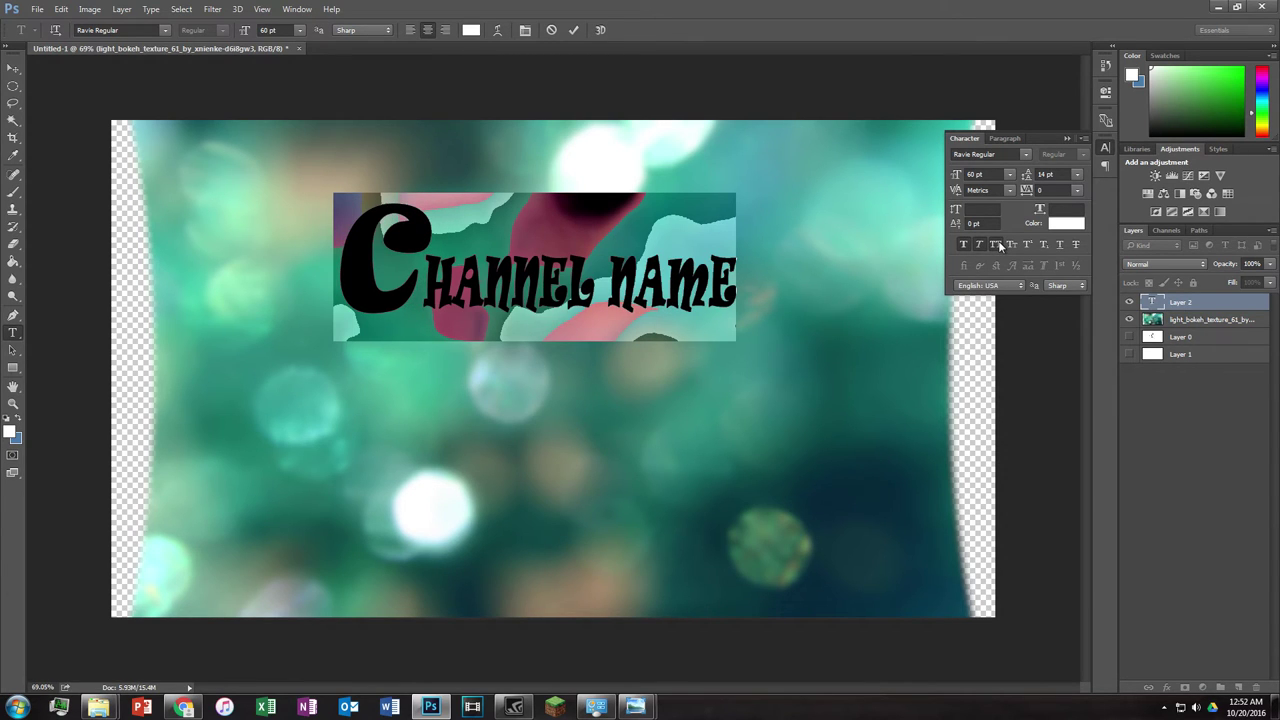
left_click(980, 246)
left_click(982, 246)
Step: Try small caps and superscript, settle on small caps, and close the Character panel
left_click(1016, 244)
left_click(1016, 244)
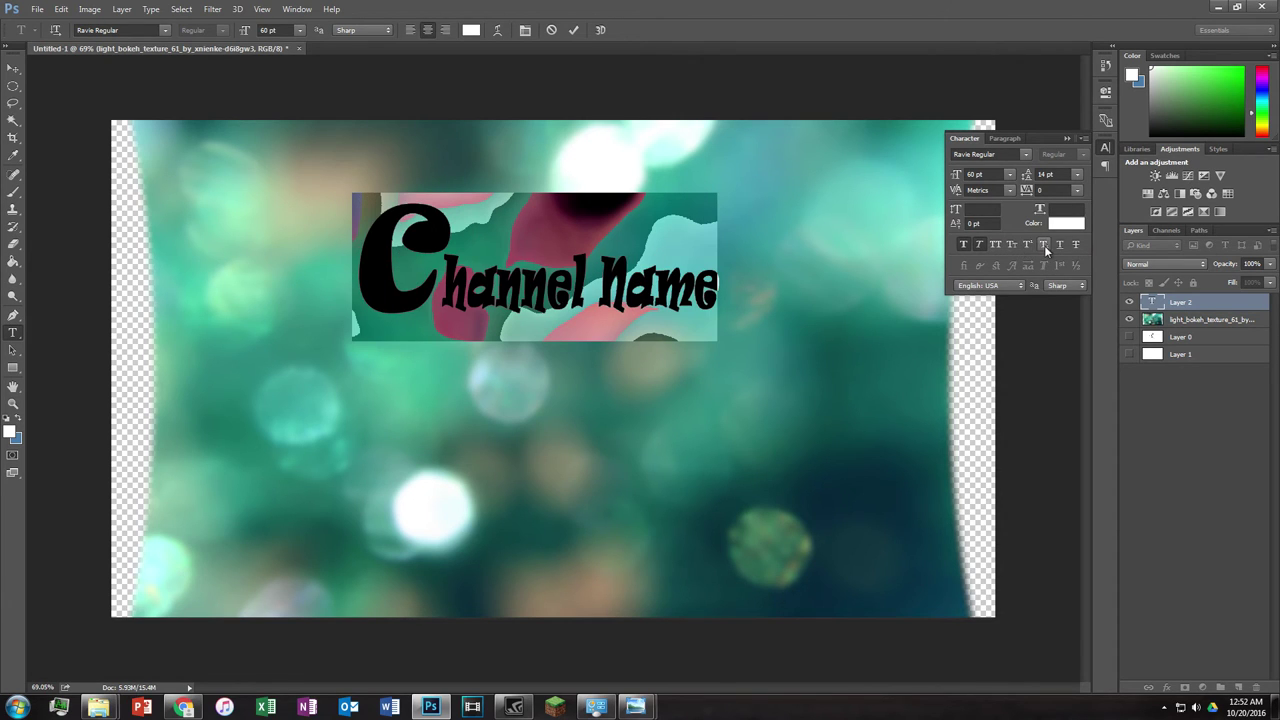
left_click(1029, 246)
left_click(1029, 246)
left_click(996, 247)
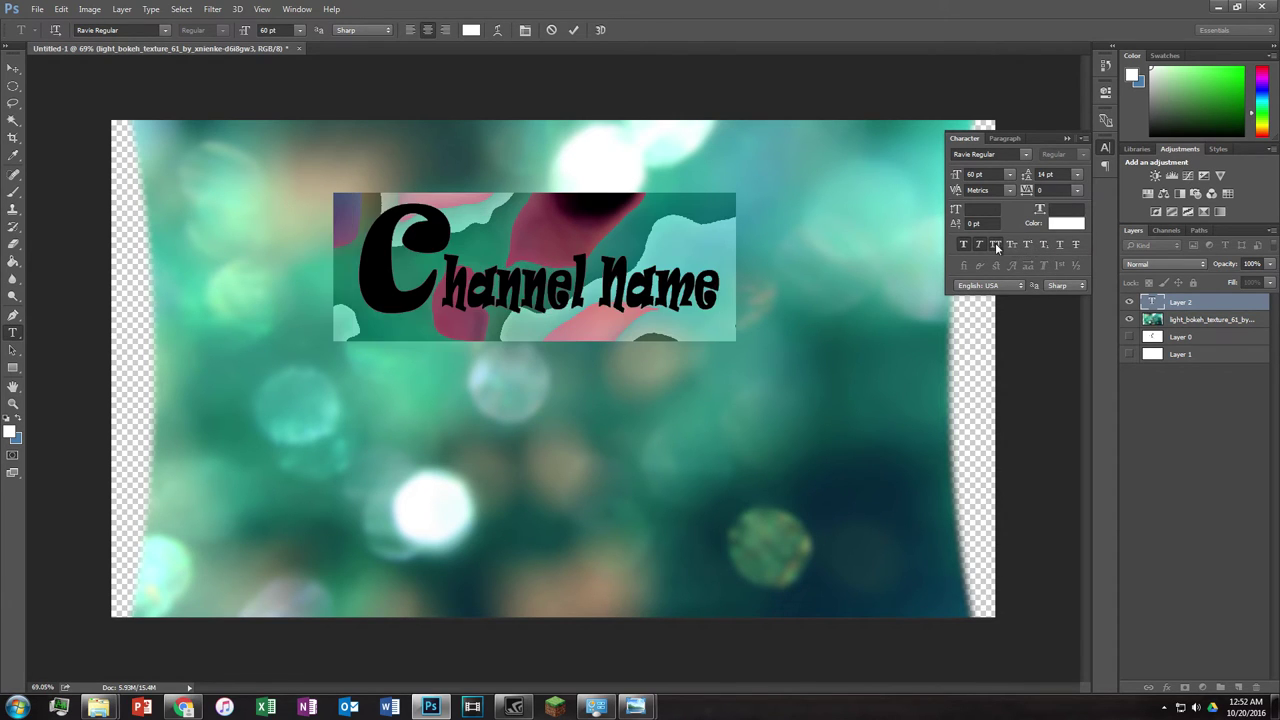
left_click(874, 206)
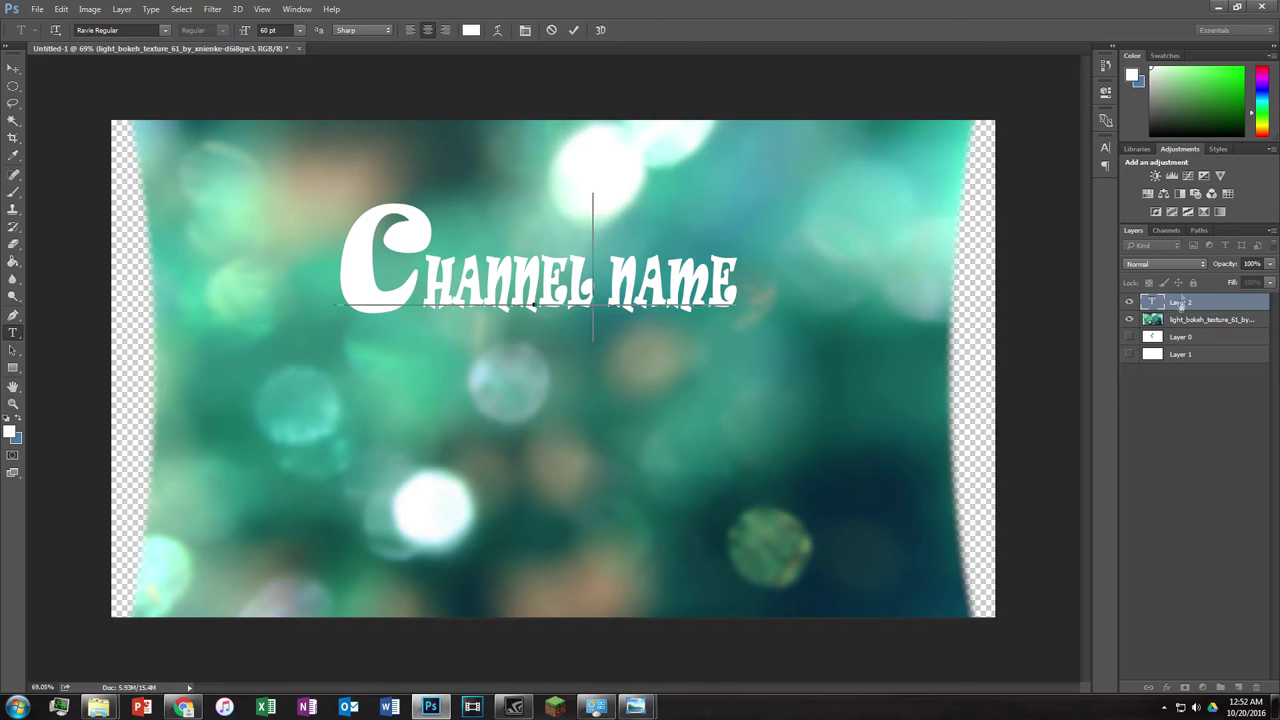
Step: Commit the title text and set its blend mode to Darker Color
left_click(1177, 263)
left_click(1177, 263)
left_click(1176, 263)
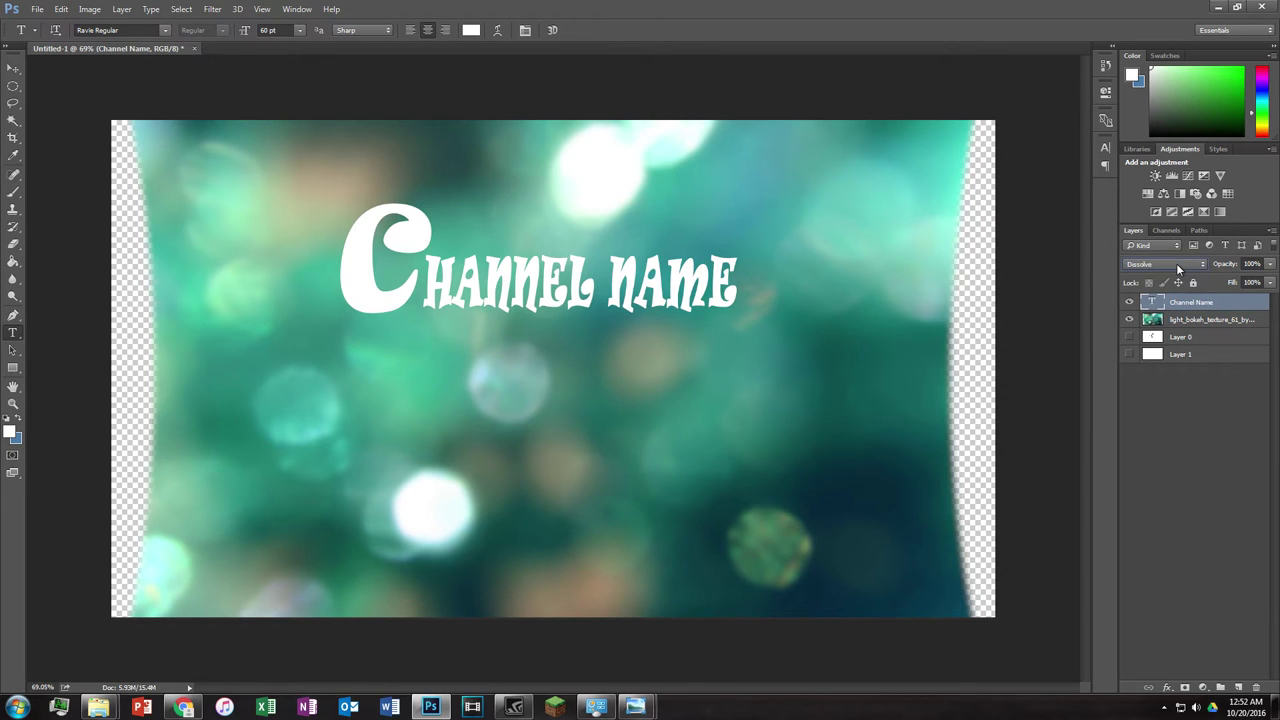
scroll(1176, 263, "down", 1)
scroll(1176, 263, "up", 1)
left_click(1176, 263)
left_click(1176, 263)
left_click(1170, 265)
left_click(1164, 330)
Step: Try Lighten, Screen, Color Dodge and Soft Light blend modes, settling on Overlay
left_click(1165, 266)
left_click(1160, 352)
left_click(1158, 264)
left_click(1160, 360)
left_click(1158, 264)
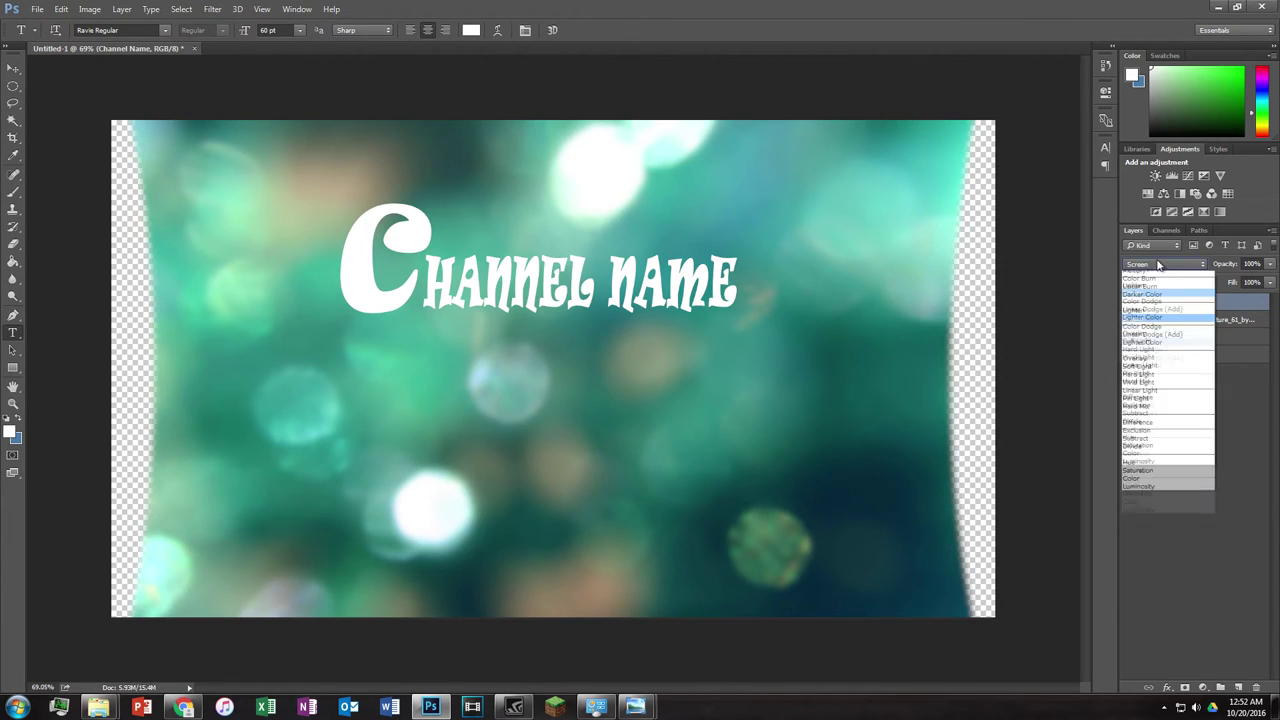
left_click(1150, 372)
left_click(1160, 264)
left_click(1160, 405)
left_click(1165, 267)
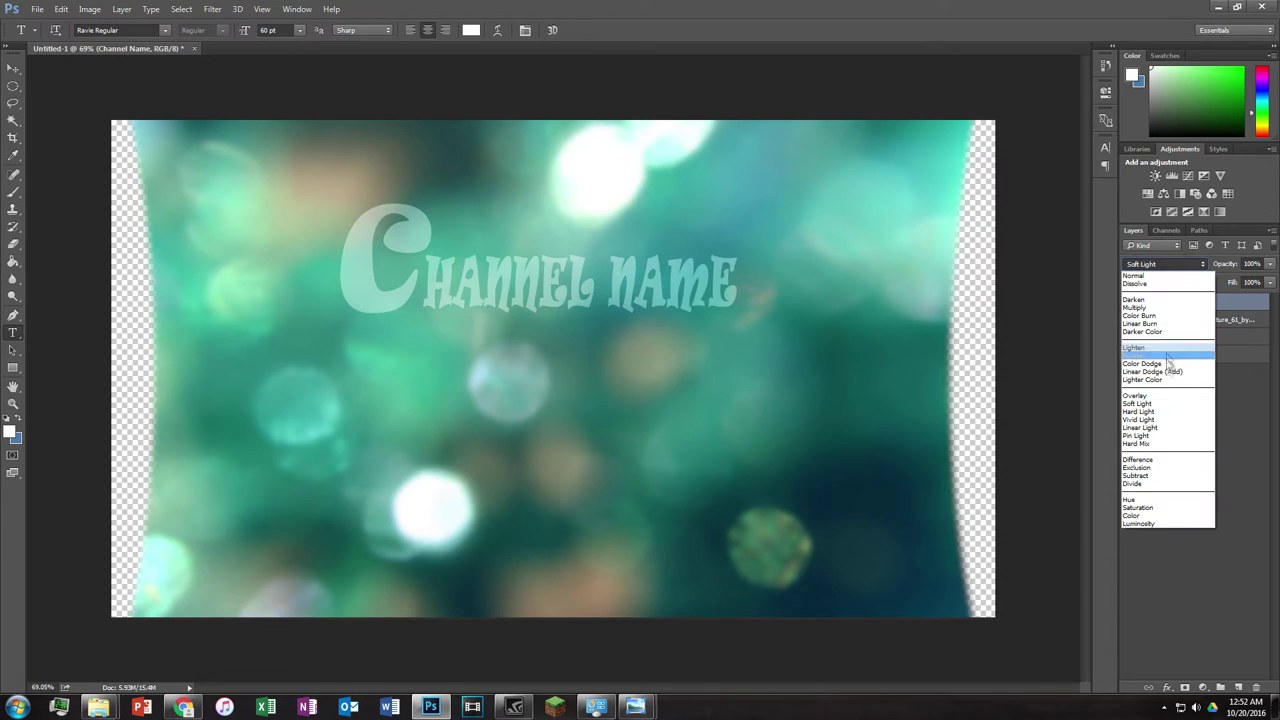
left_click(1144, 397)
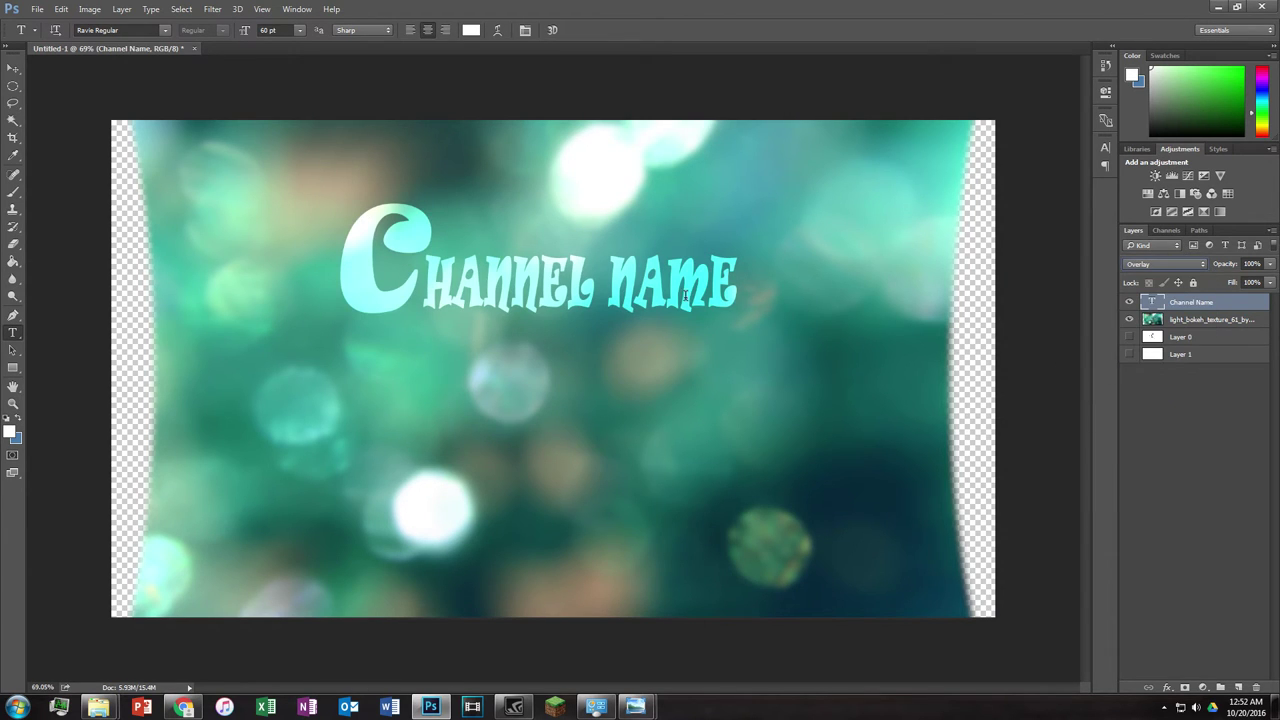
Step: Move the title down and slightly left, then nudge it back up a little
left_click(565, 275)
left_click_drag(700, 380, 608, 490)
left_click(1147, 263)
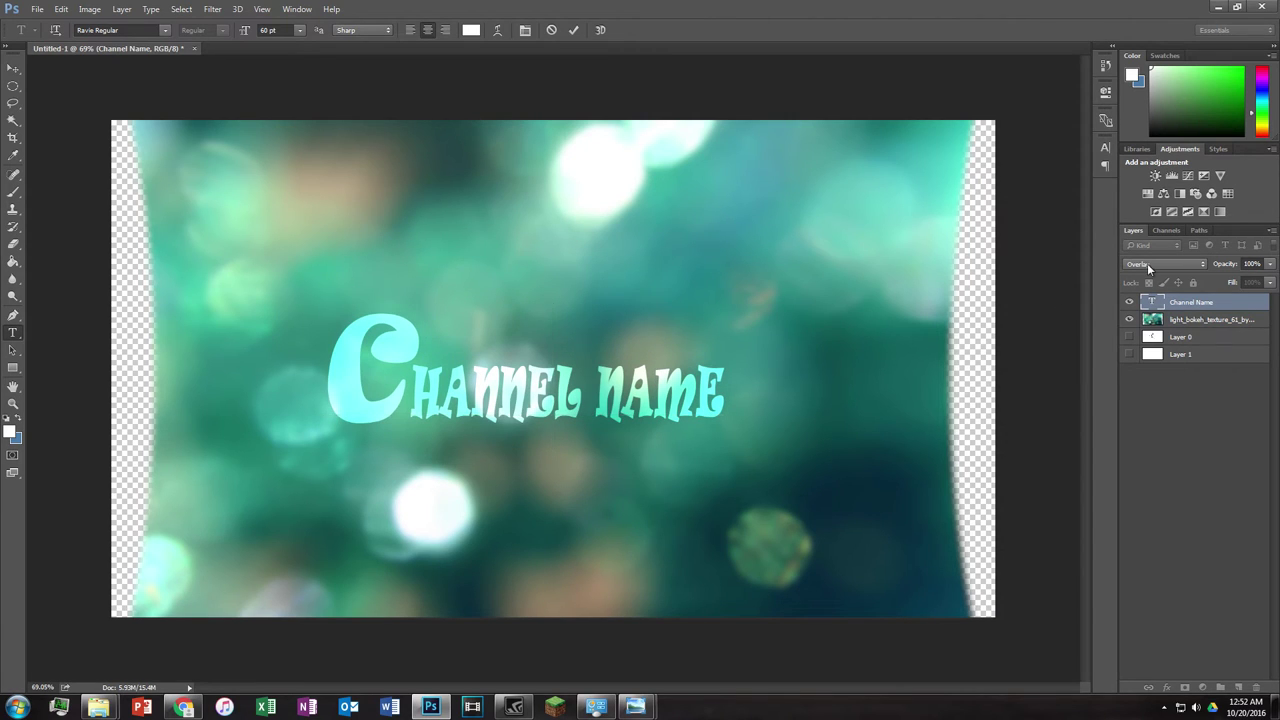
left_click(1183, 265)
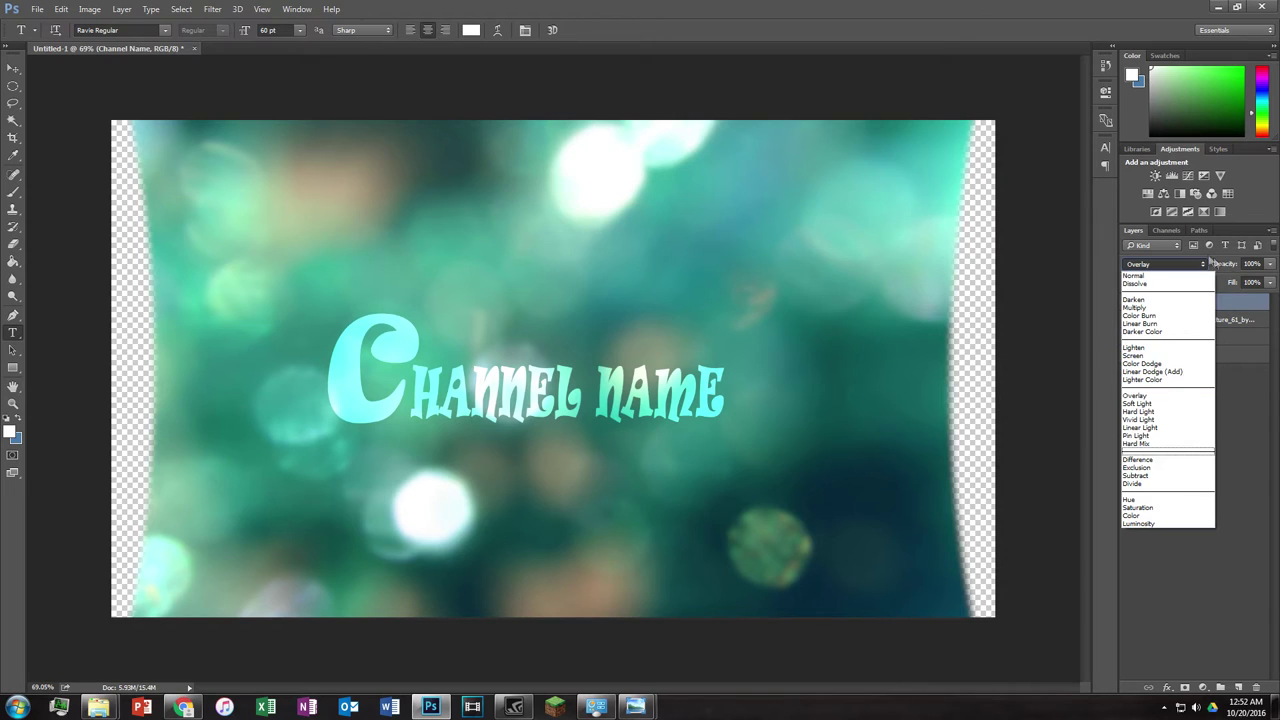
left_click(1212, 264)
left_click(625, 405)
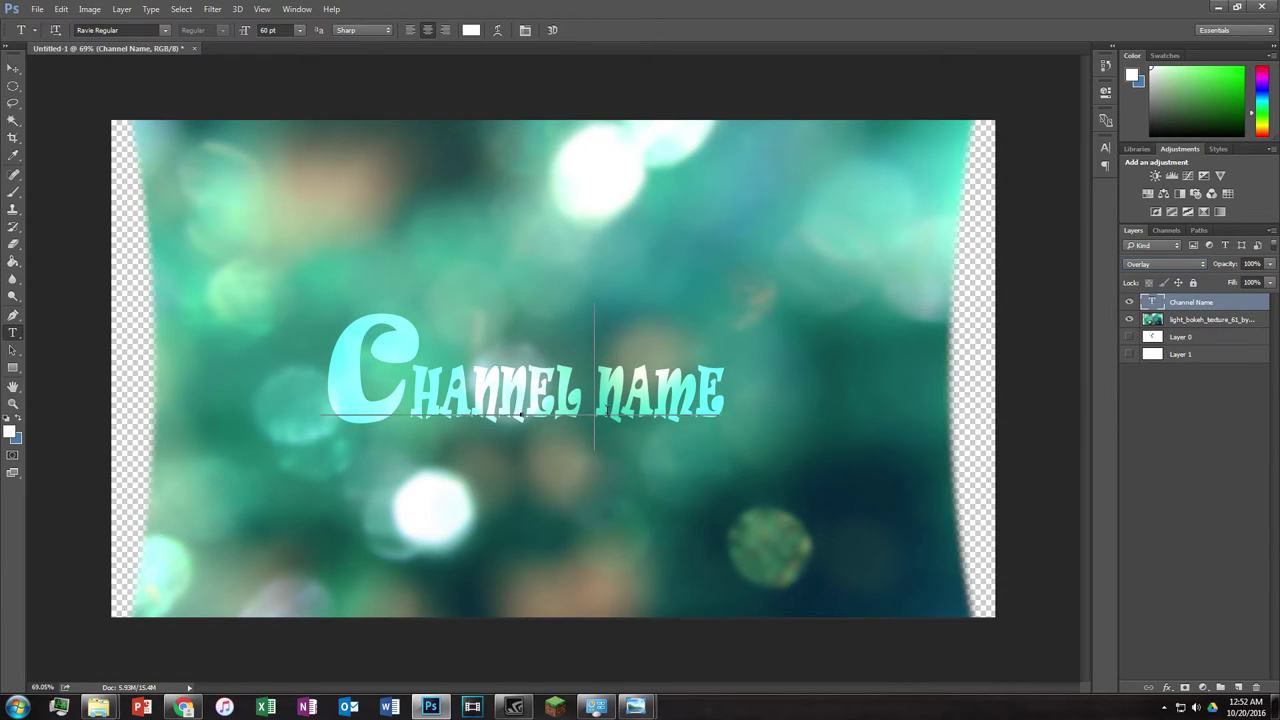
left_click_drag(543, 528, 550, 468)
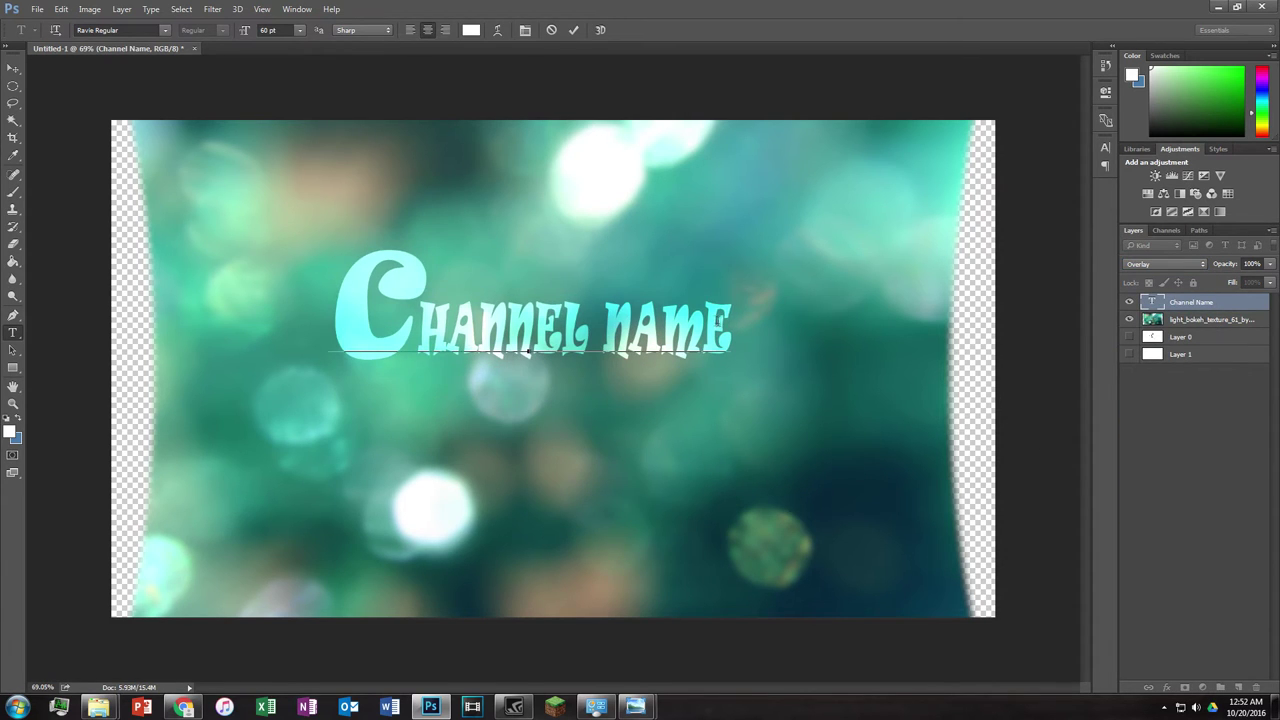
Step: Underline the whole title text, then remove the underline and commit the text edit
key("ctrl+a")
left_click(525, 30)
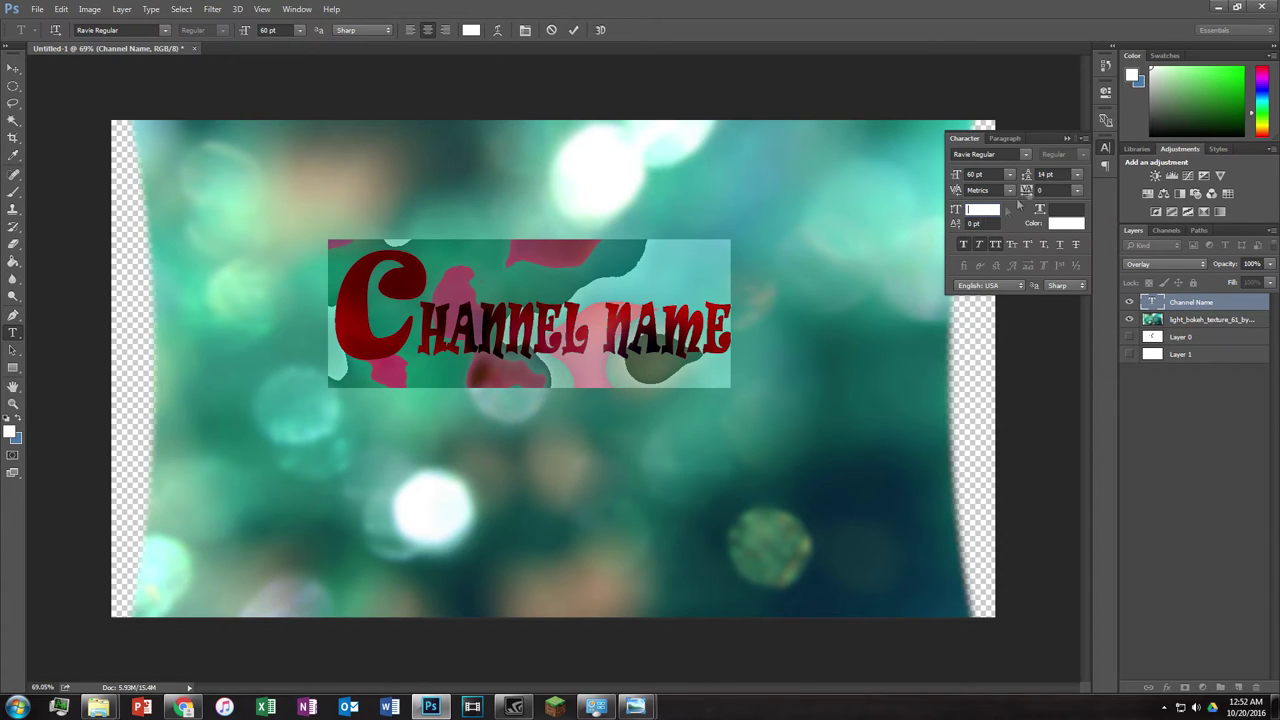
left_click(1059, 244)
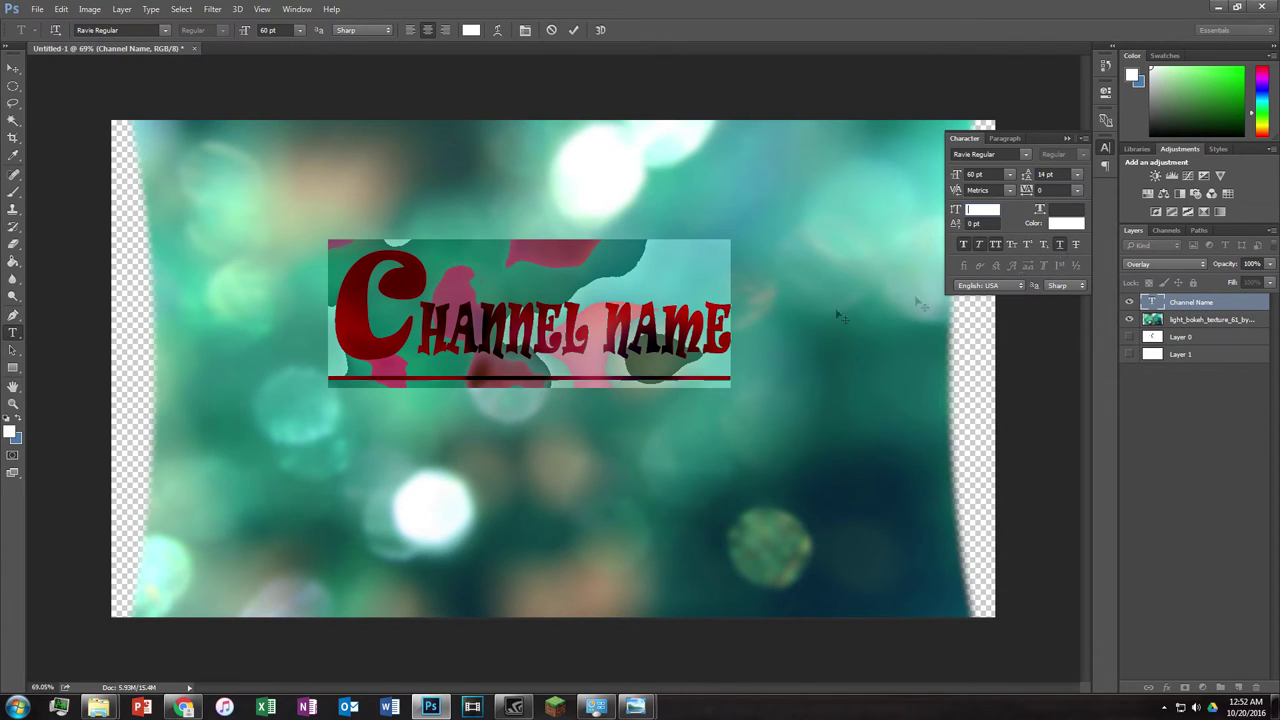
key("ctrl+a")
left_click(1062, 245)
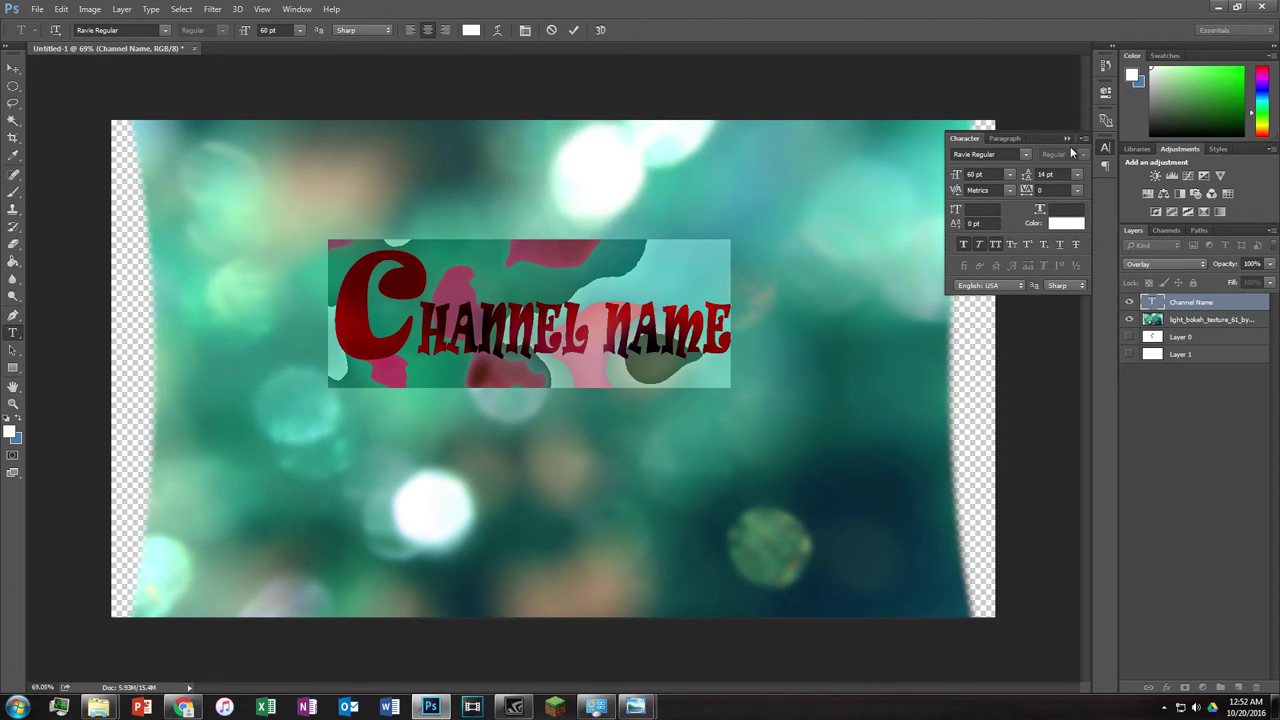
left_click(1066, 139)
left_click(661, 283)
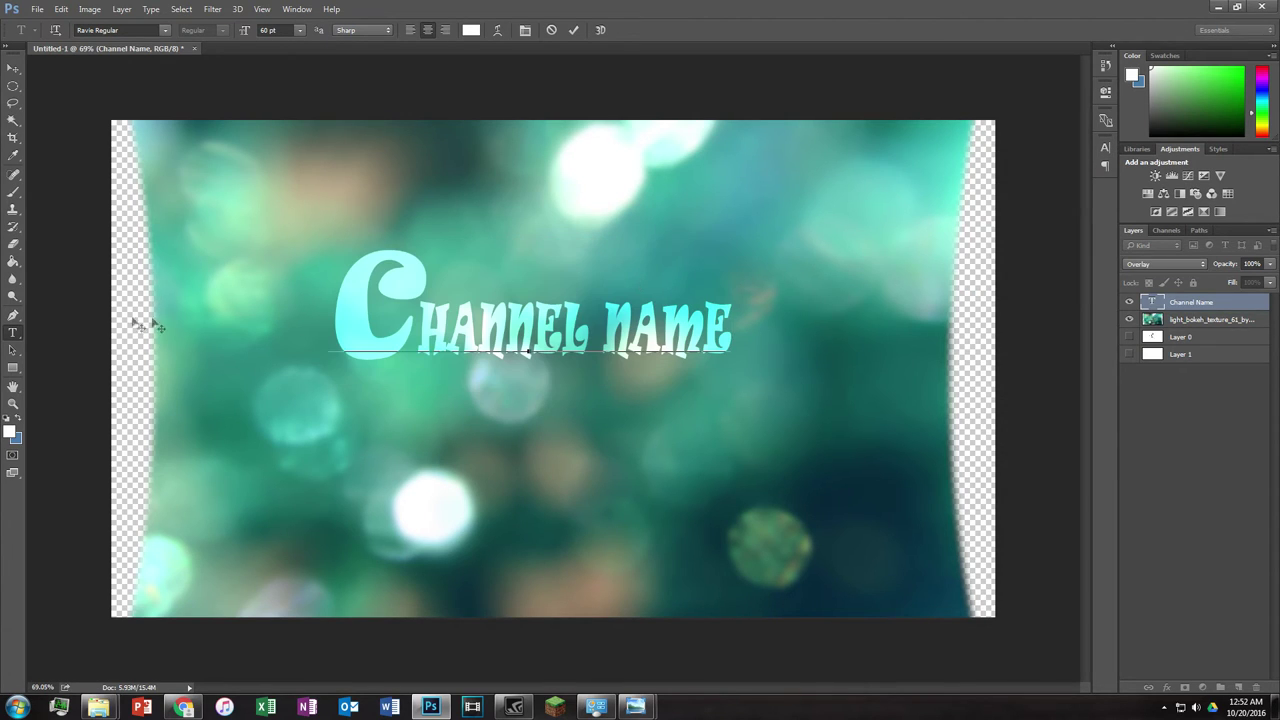
Step: Rasterize the Channel Name title layer so it can be painted with the Brush tool
left_click(13, 194)
left_click(329, 378)
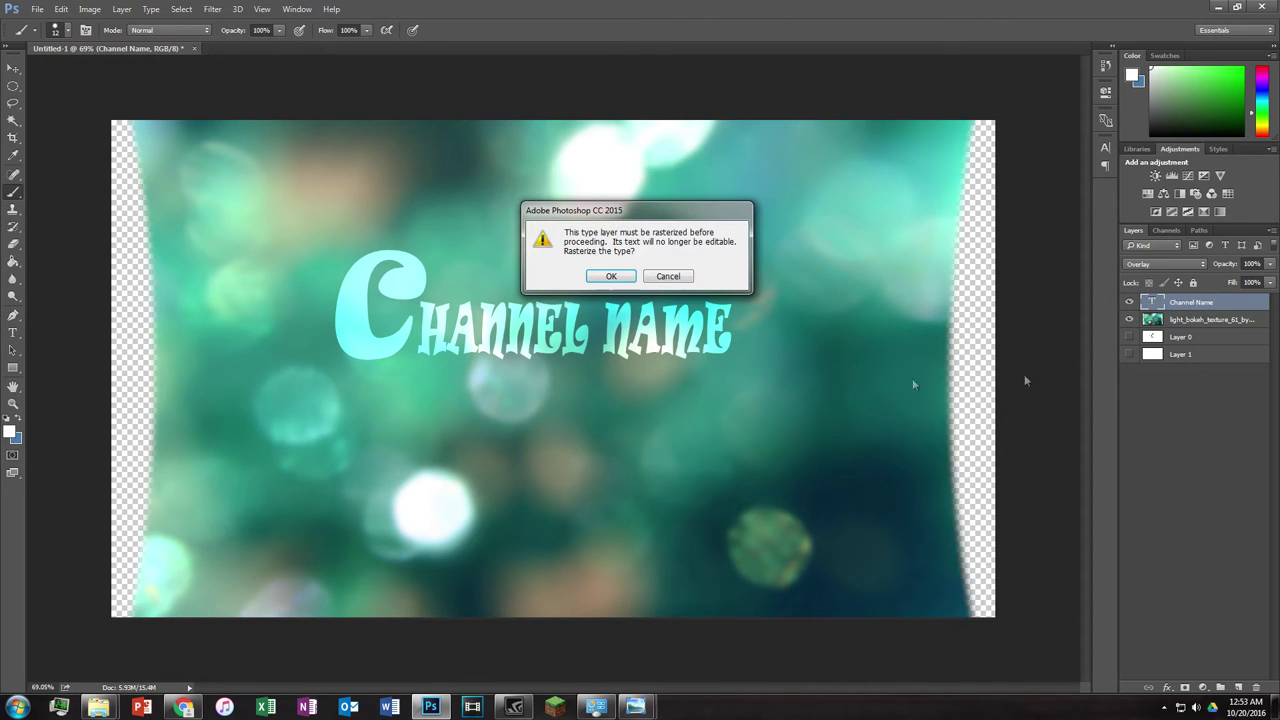
left_click(611, 276)
left_click(1205, 319)
Step: Test several white brush lines under the title and undo each, leaving no line
left_click_drag(800, 367, 110, 340)
key("ctrl+z")
left_click_drag(356, 377, 784, 371)
key("ctrl+z")
left_click_drag(341, 377, 820, 352)
key("ctrl+z")
left_click(716, 373, "shift")
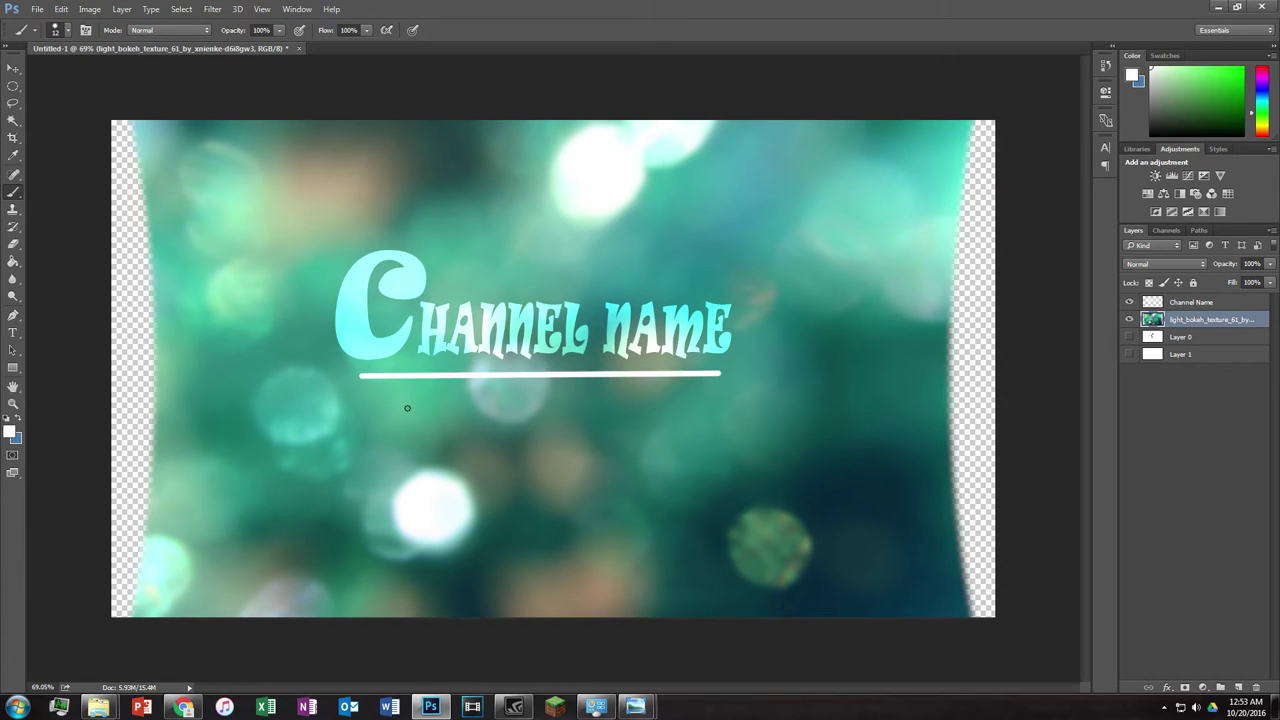
key("ctrl+z")
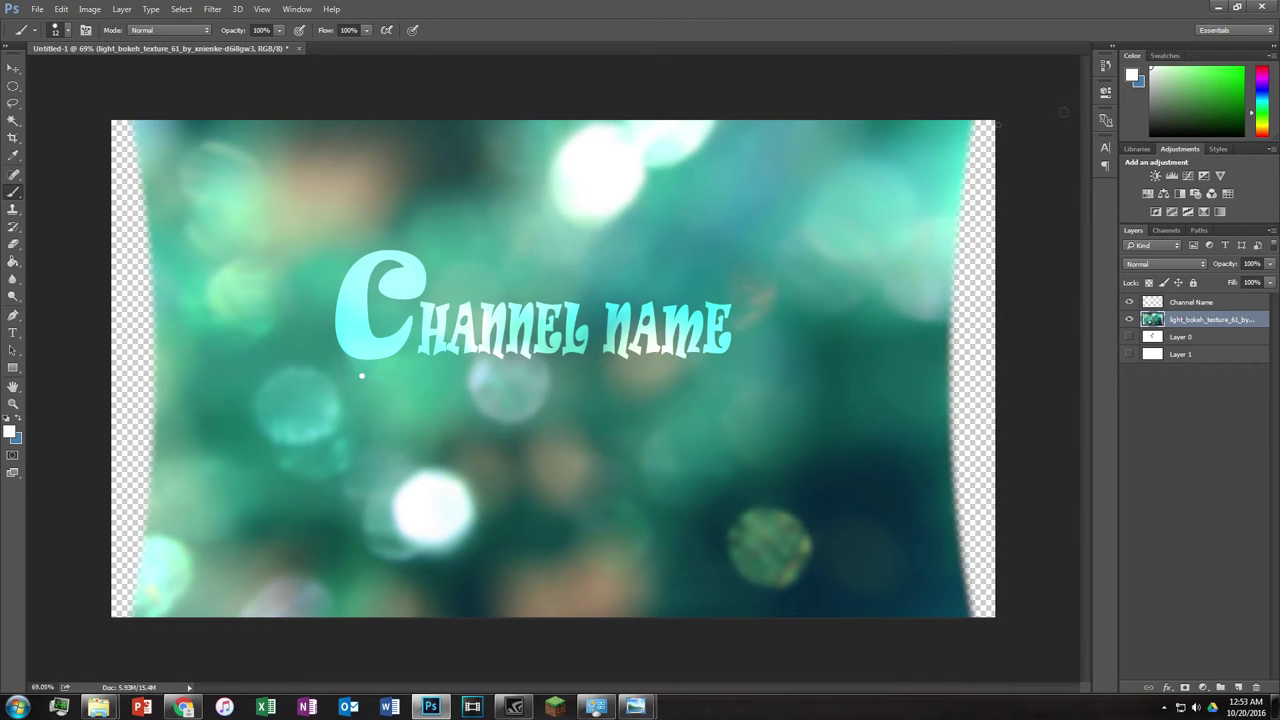
key("alt+z")
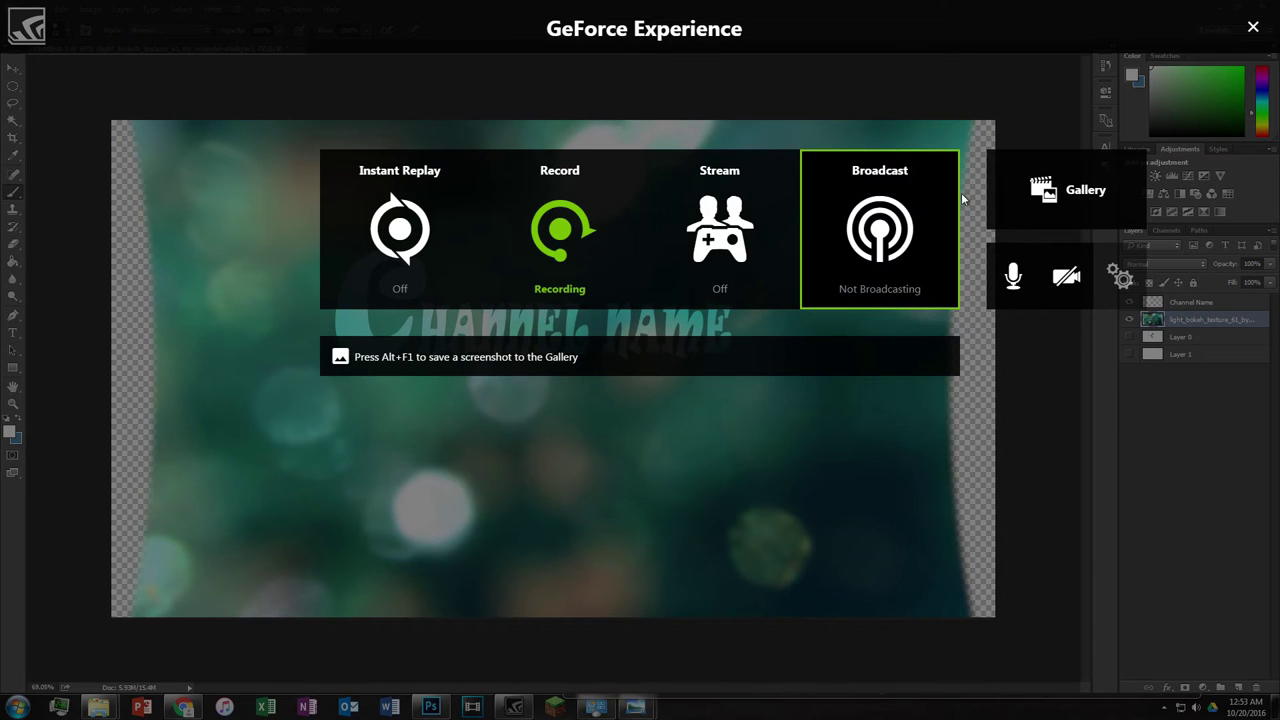
key("alt+z")
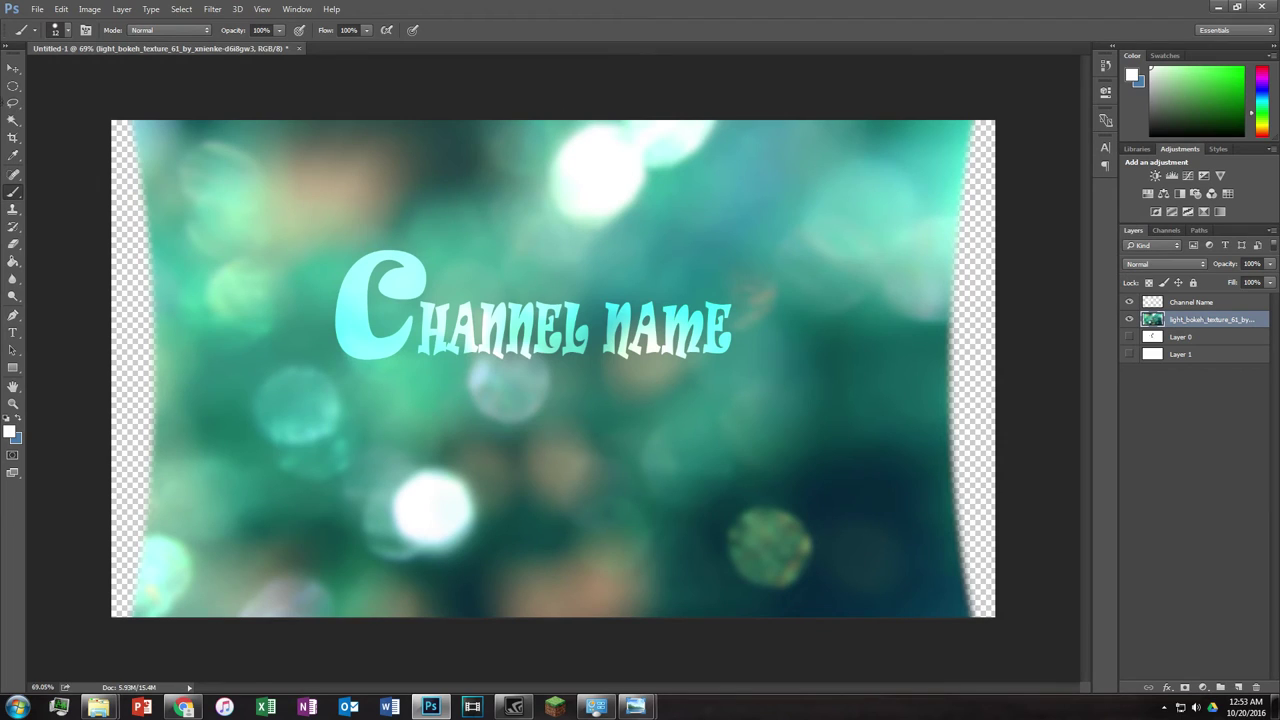
left_click(13, 86)
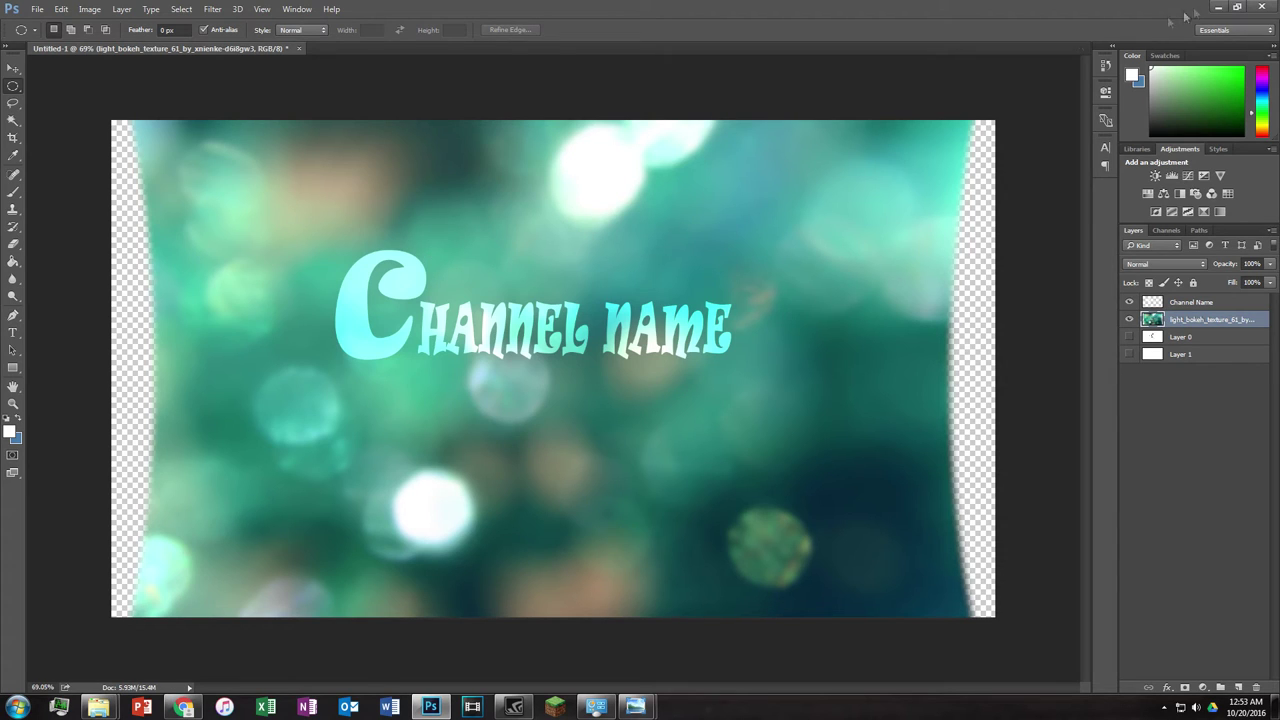
Step: Browse the Stylize filters in the Filter menu without applying any
left_click(296, 9)
left_click(285, 12)
left_click(213, 10)
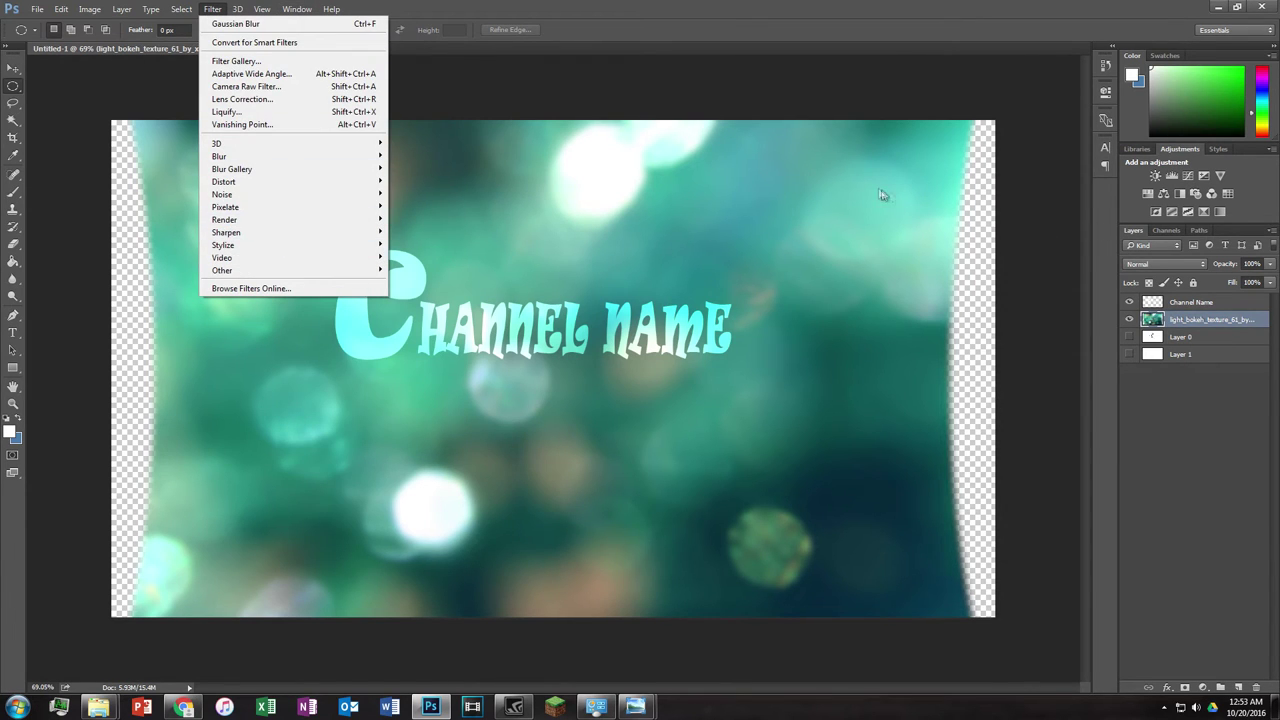
left_click(703, 10)
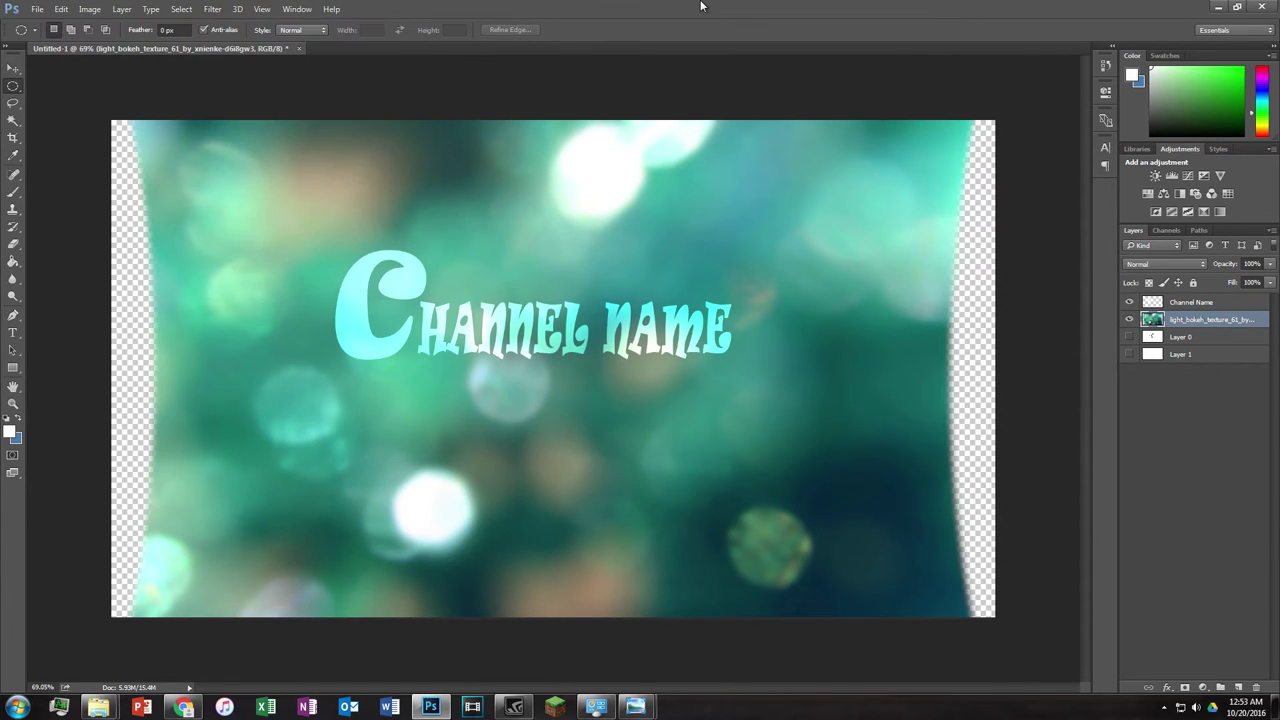
Step: Add a Hue/Saturation adjustment with hue +18, then a Color Balance adjustment
left_click(1148, 195)
left_click_drag(997, 177, 1051, 176)
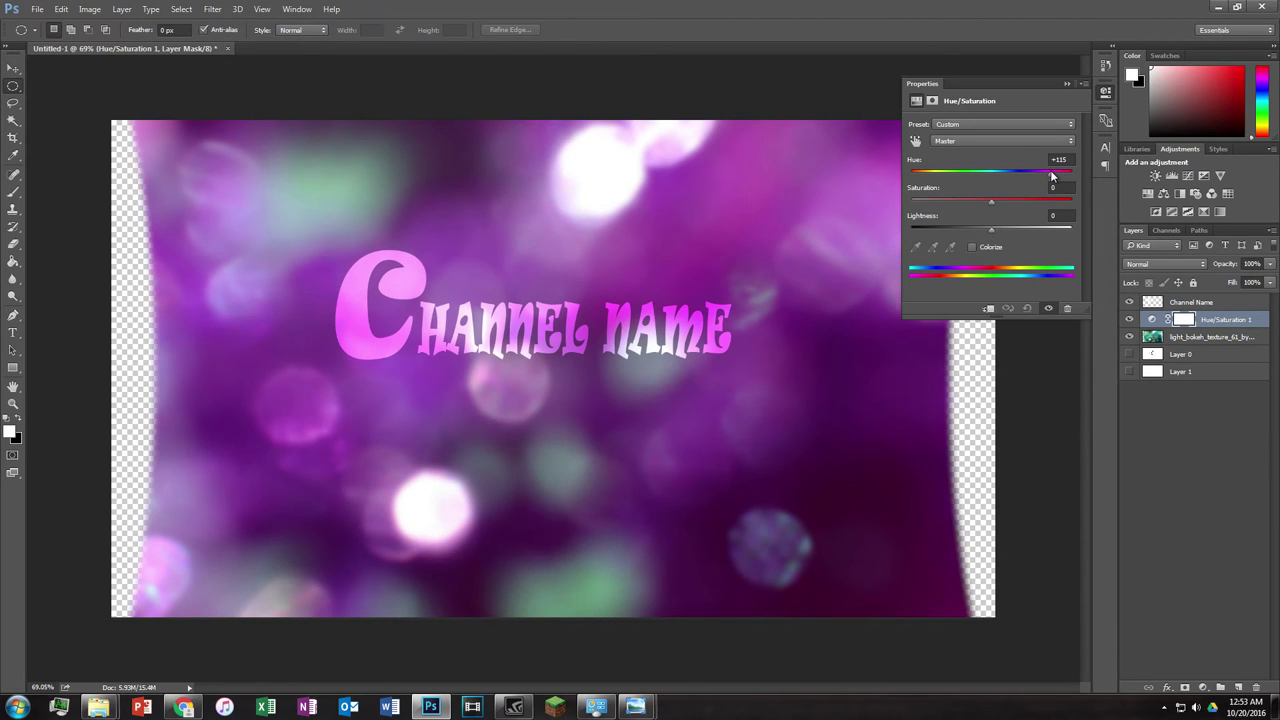
left_click(1163, 196)
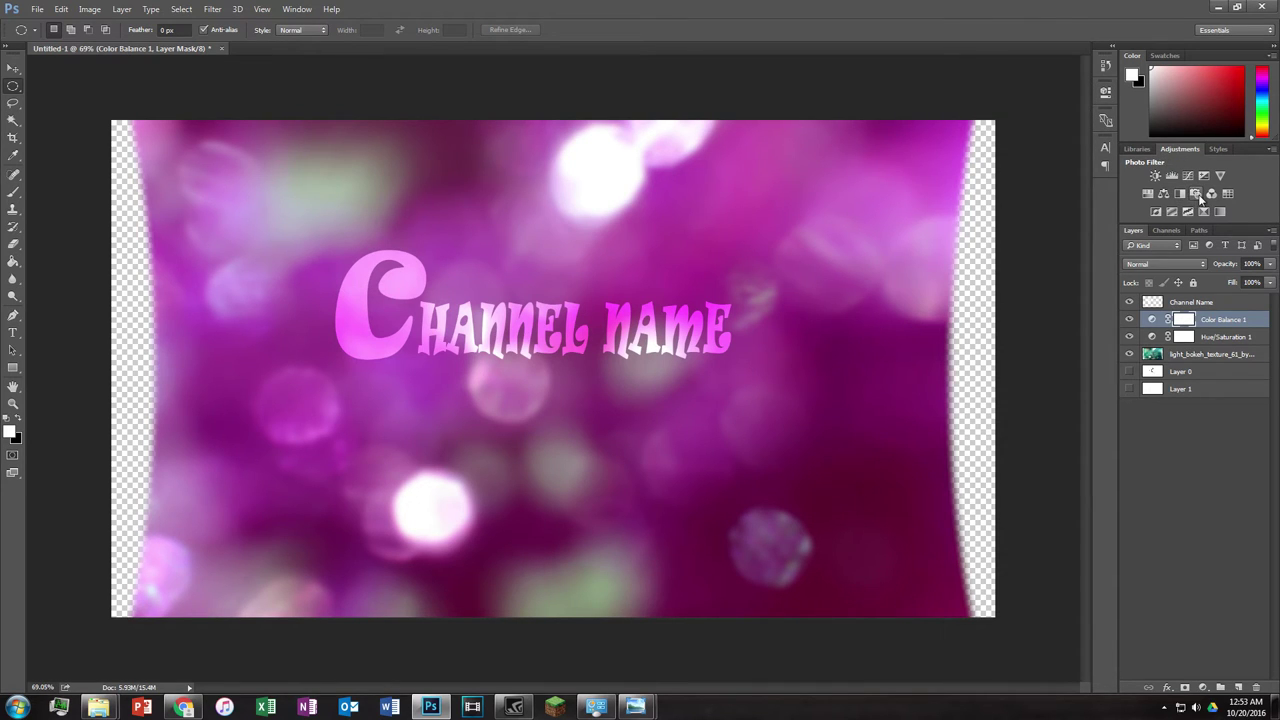
Step: Add a Photo Filter adjustment, try a tint colour, then the Warming Filter (85) preset
left_click(1196, 194)
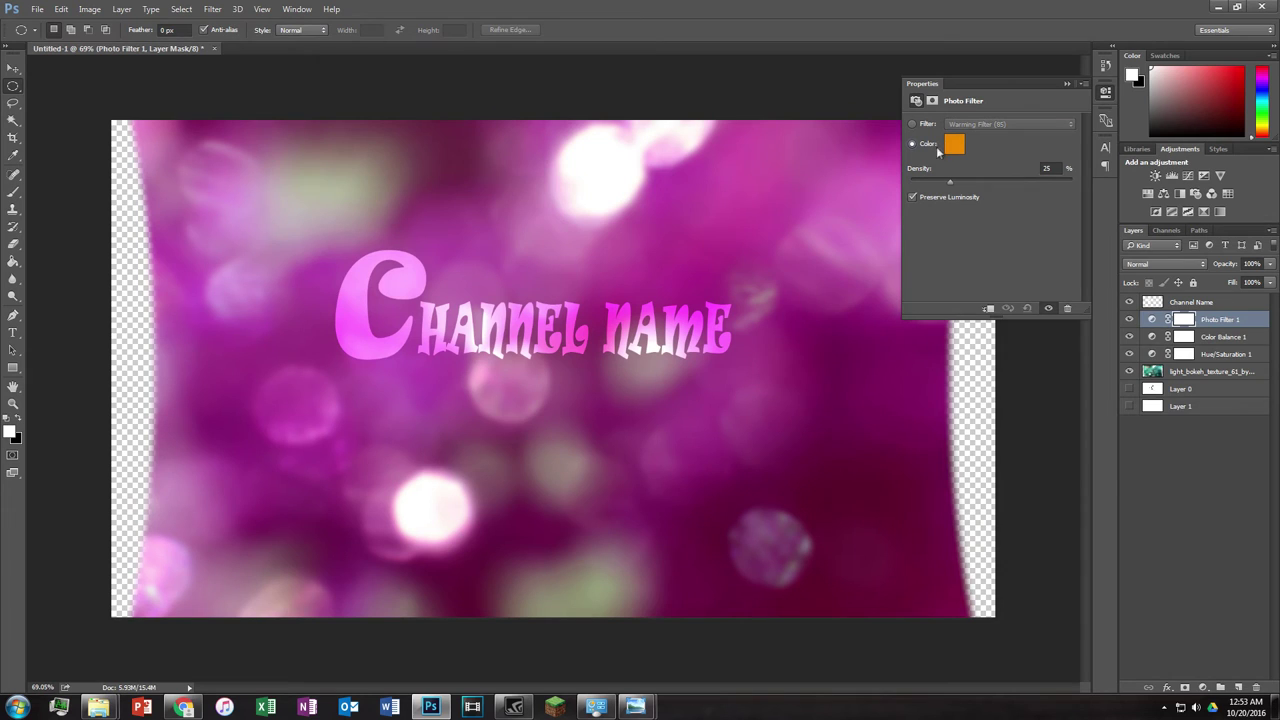
left_click(955, 145)
left_click(1124, 251)
left_click(912, 124)
left_click(995, 125)
left_click(1015, 124)
left_click(1068, 83)
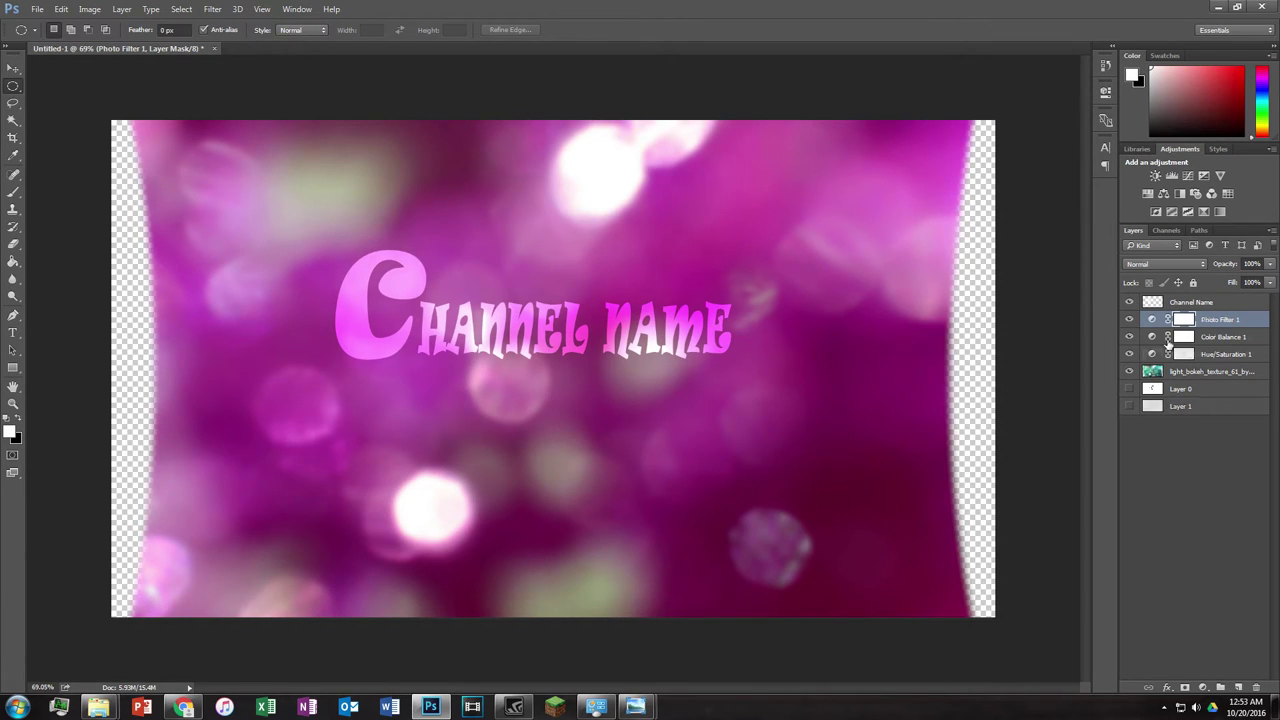
Step: Delete Photo Filter 1 and toggle Hue/Saturation 1 off and on to compare
key("Delete")
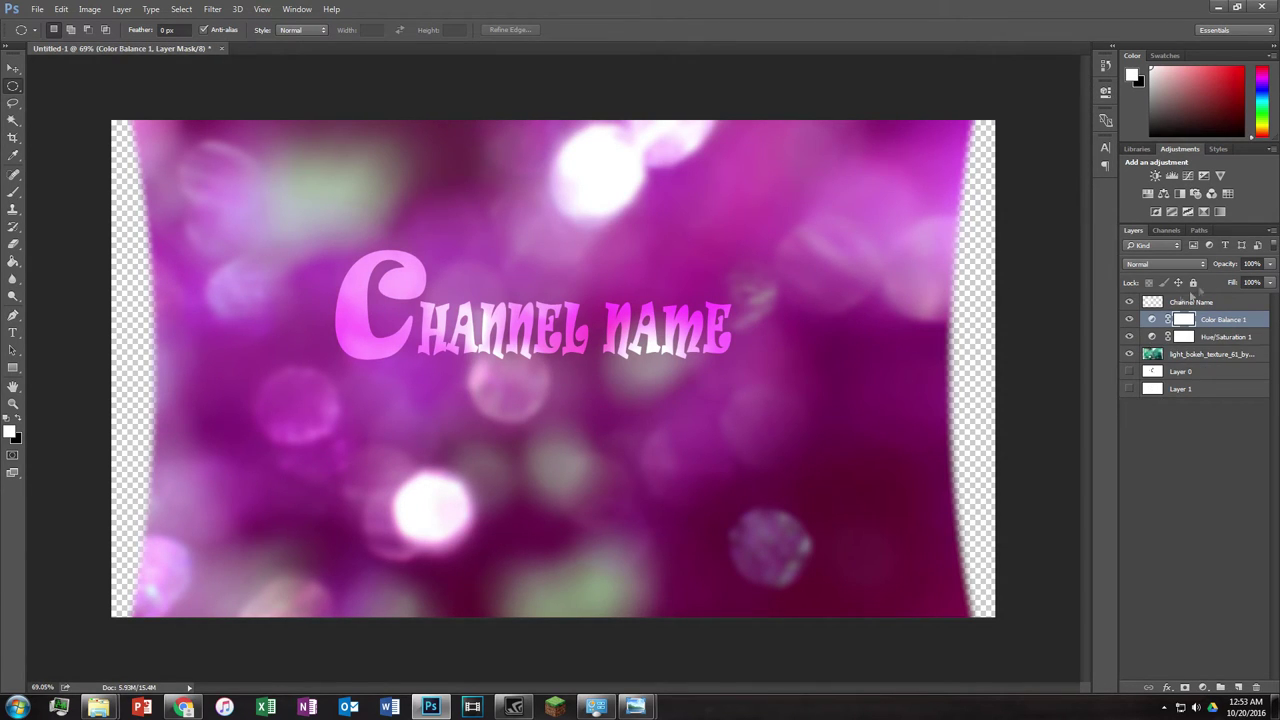
left_click(1129, 337)
left_click(1129, 337)
Step: Add a Brightness/Contrast adjustment layer that lowers brightness and adjusts contrast on the background
left_click(1156, 175)
left_click_drag(992, 159, 935, 163)
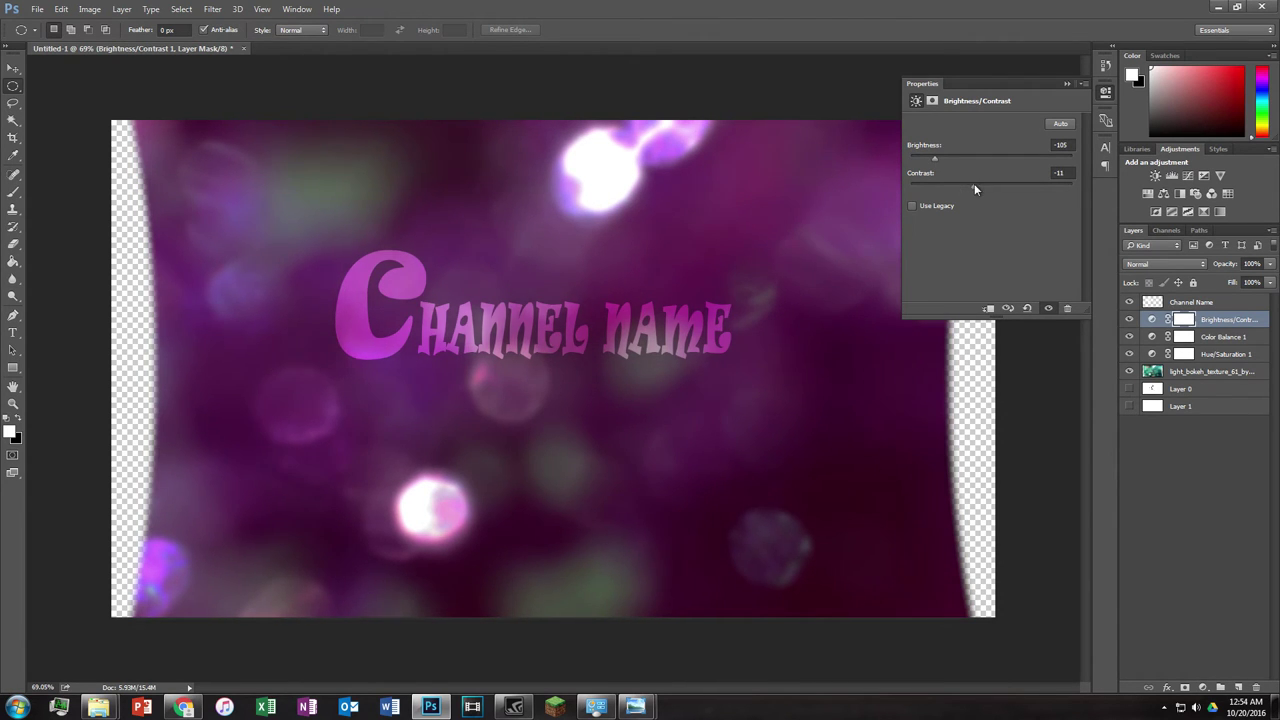
left_click_drag(975, 187, 1085, 186)
mouse_move(990, 155)
left_mouse_down()
mouse_move(974, 156)
mouse_move(1011, 156)
mouse_move(1000, 157)
left_mouse_up()
left_click(1067, 86)
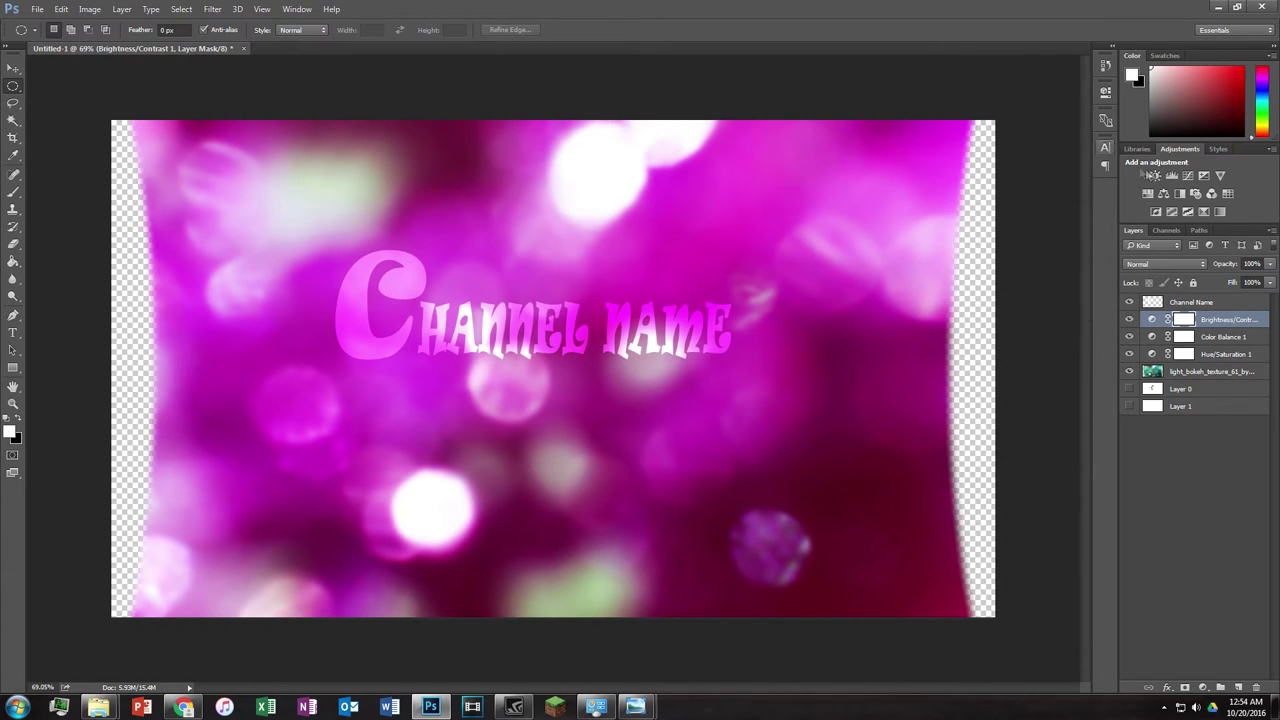
Step: Add a Levels layer with the midtone slider moved right, then a Curves layer with a bent RGB curve
left_click(1173, 177)
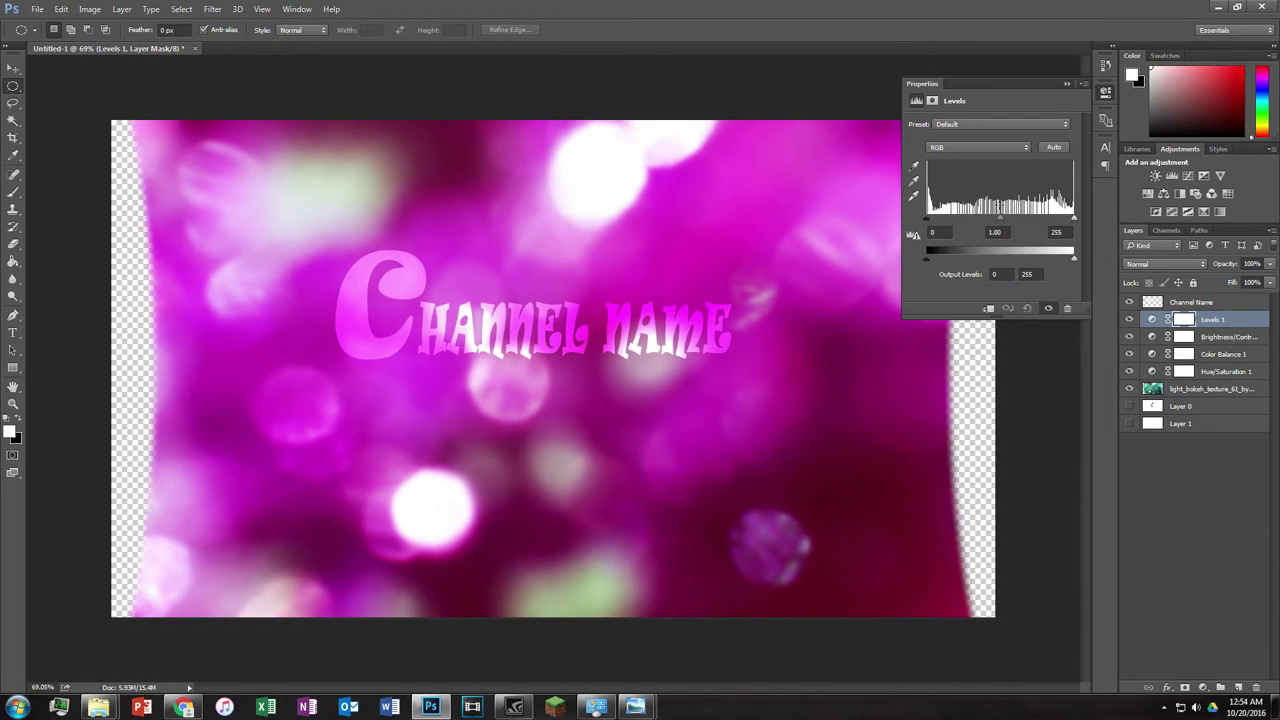
left_click_drag(1003, 219, 1045, 219)
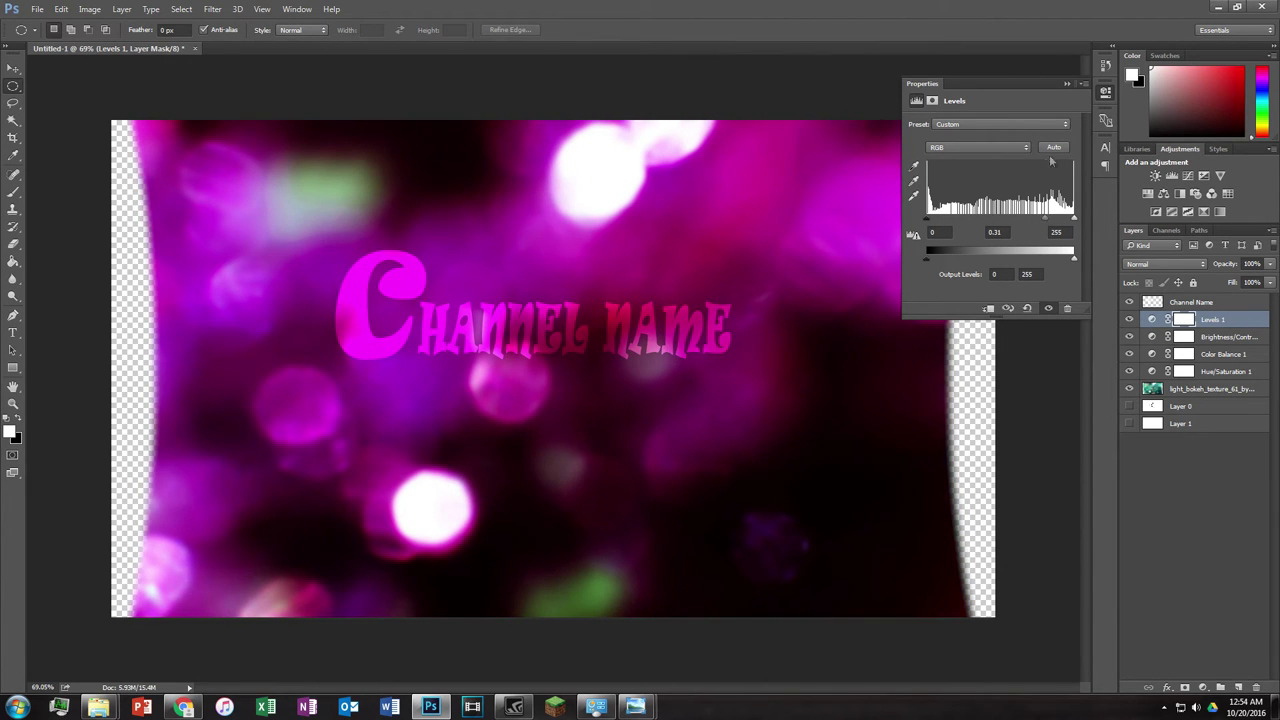
left_click(1067, 83)
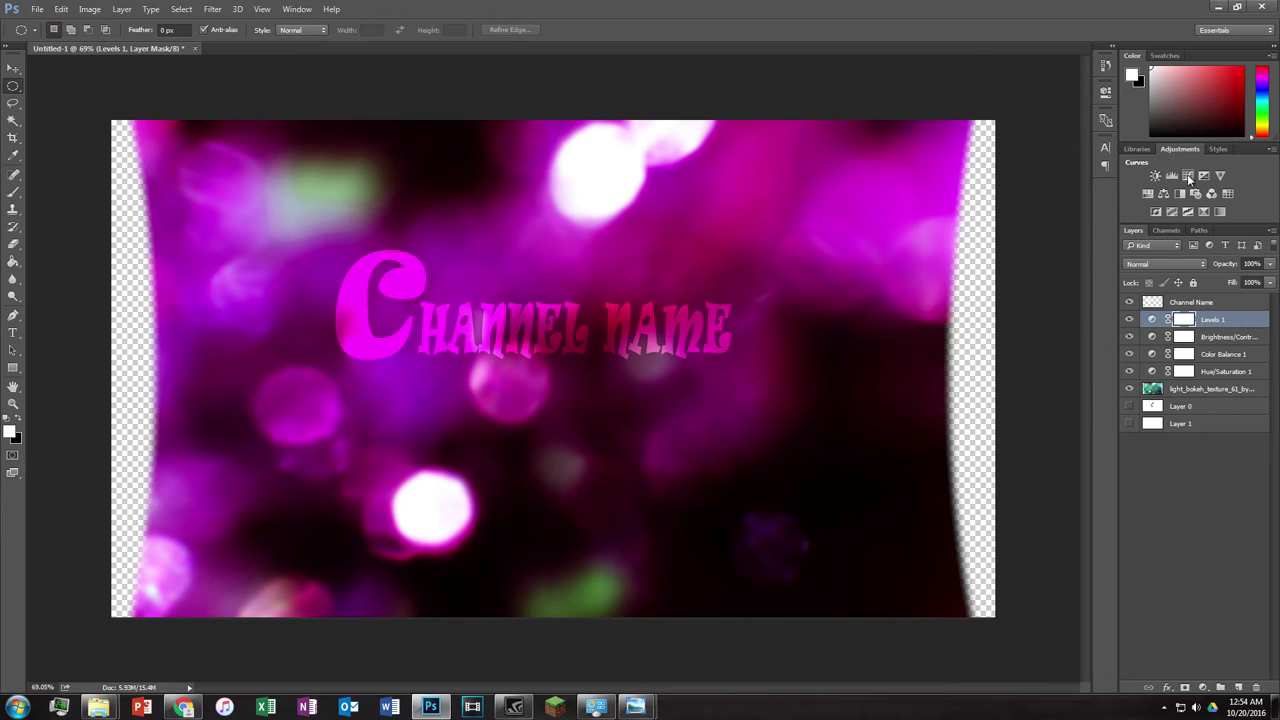
left_click(1187, 175)
mouse_move(1020, 207)
left_mouse_down()
mouse_move(1050, 240)
mouse_move(1053, 185)
mouse_move(1042, 205)
mouse_move(1002, 170)
mouse_move(1050, 215)
mouse_move(1025, 180)
mouse_move(1040, 195)
mouse_move(1048, 181)
mouse_move(1039, 224)
mouse_move(1082, 290)
mouse_move(1010, 216)
mouse_move(1022, 218)
left_mouse_up()
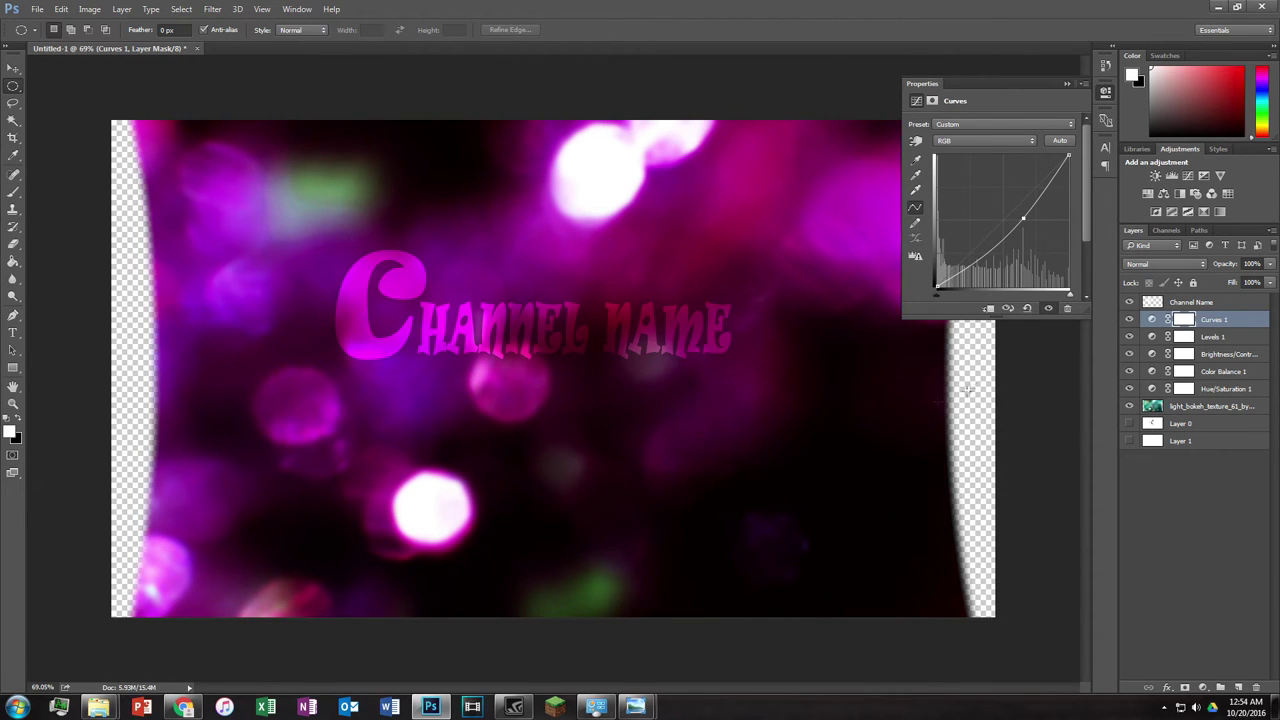
left_click(1067, 83)
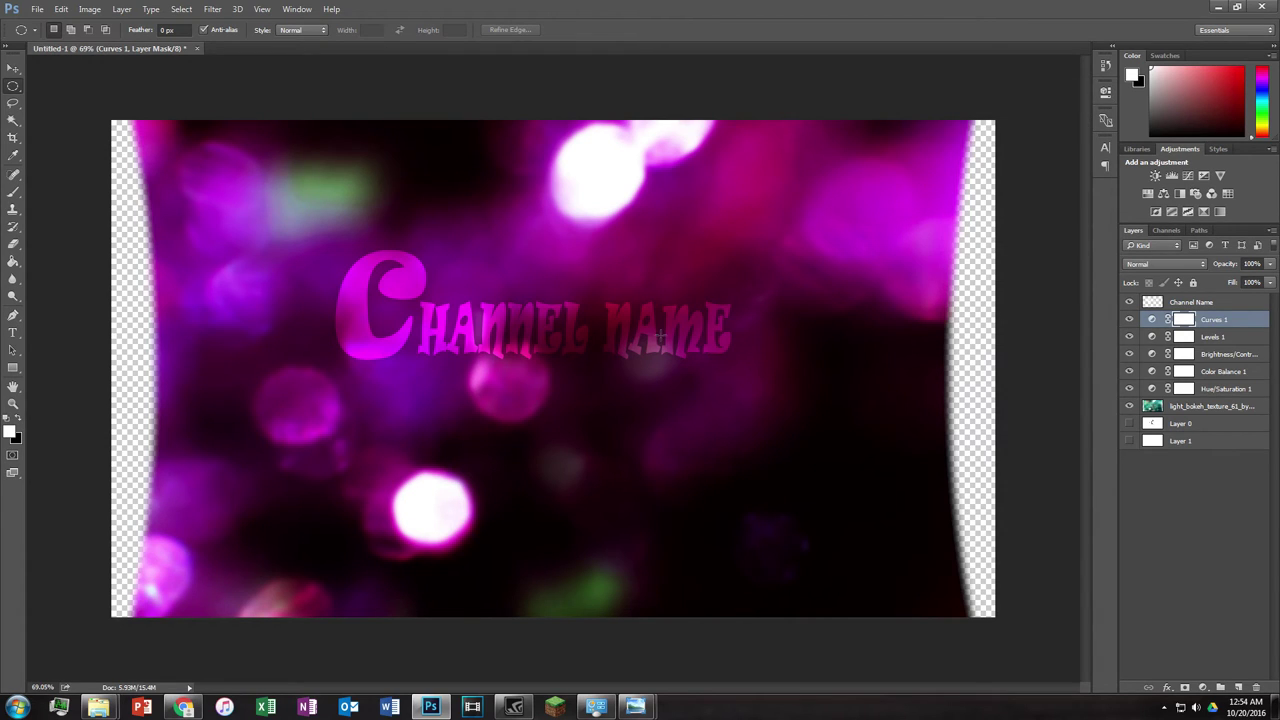
Step: Select the Channel Name title layer in the Layers panel
left_click(1185, 425)
left_click(1200, 405)
left_click(1202, 306)
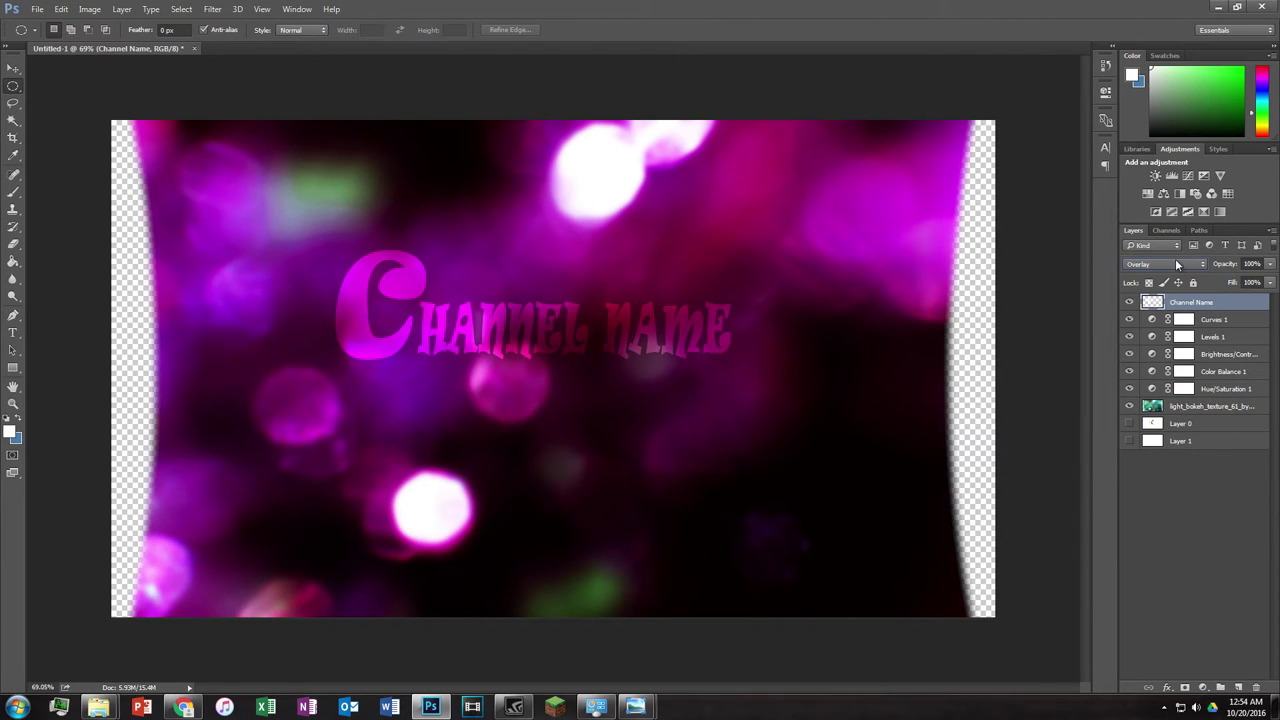
scroll(1172, 263, "down", 6)
scroll(1169, 261, "down", 2)
Step: Start a new text insertion on the canvas with the Type tool, then cancel the edit
key("t")
left_click(722, 344)
left_click(607, 340)
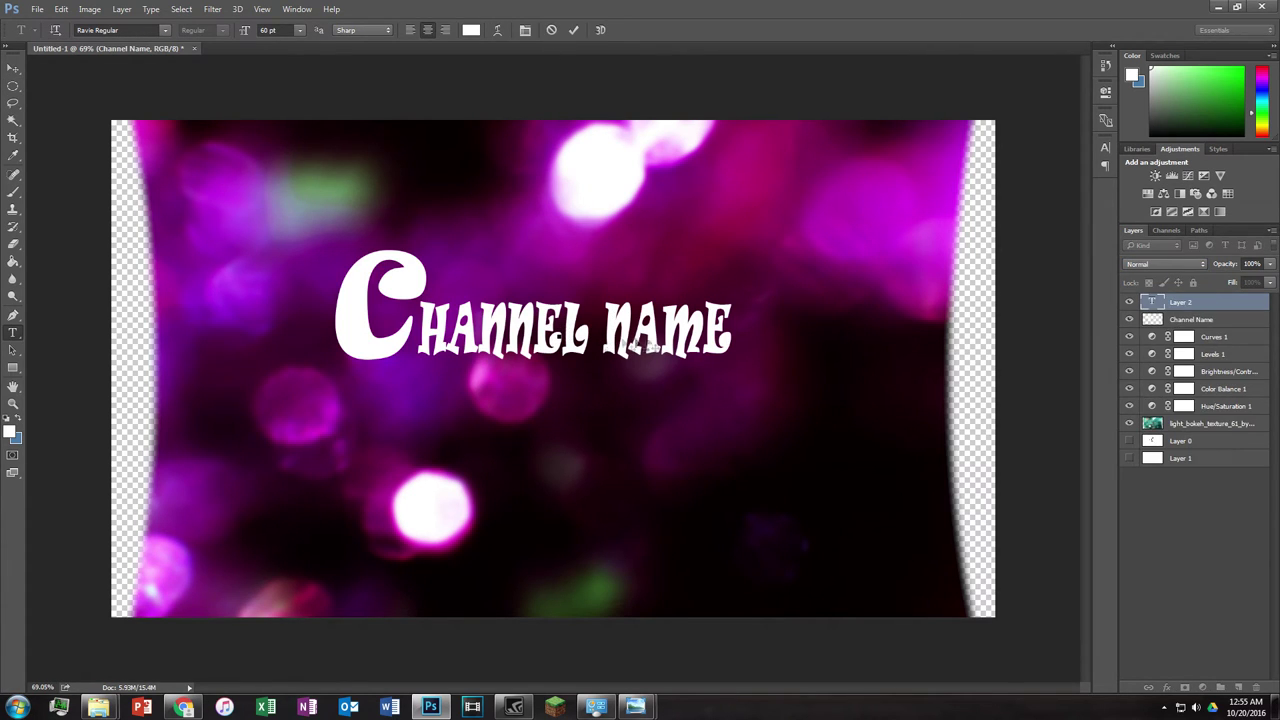
left_click(551, 29)
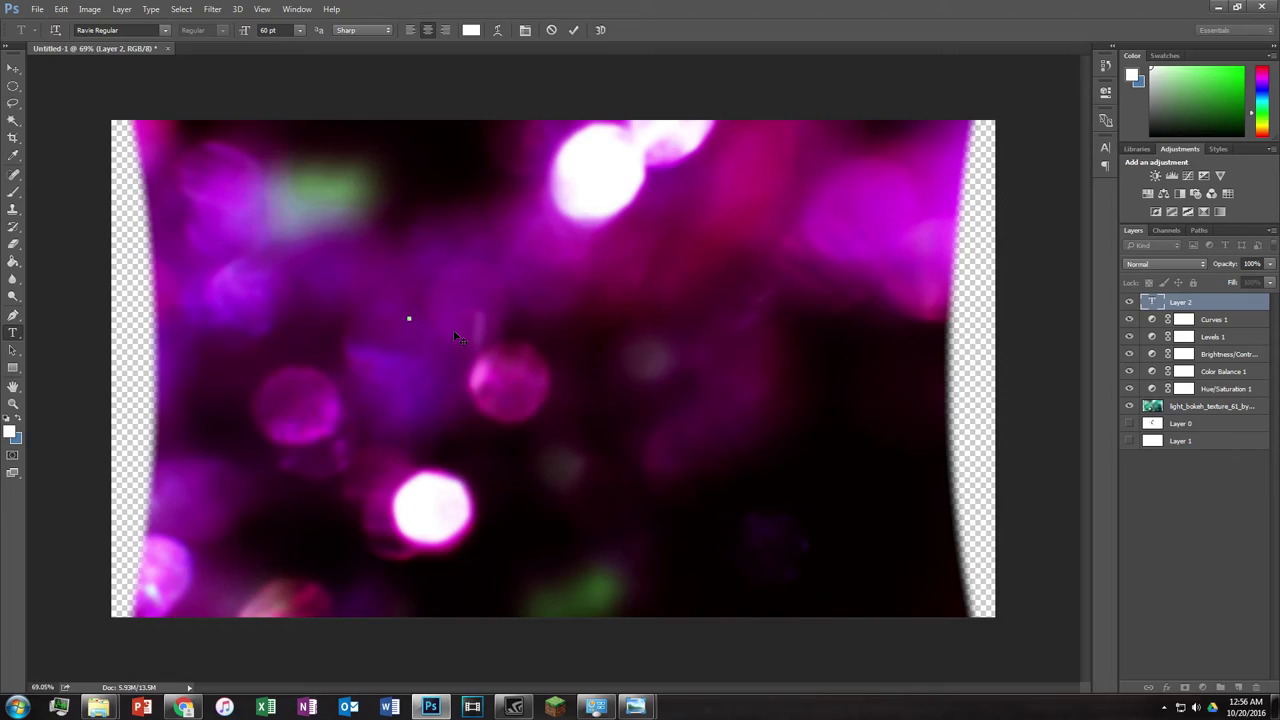
Step: Search Google Images for 'Thumbnail size' to confirm 1280 × 720, then cancel Photoshop's empty text layer
left_click(184, 707)
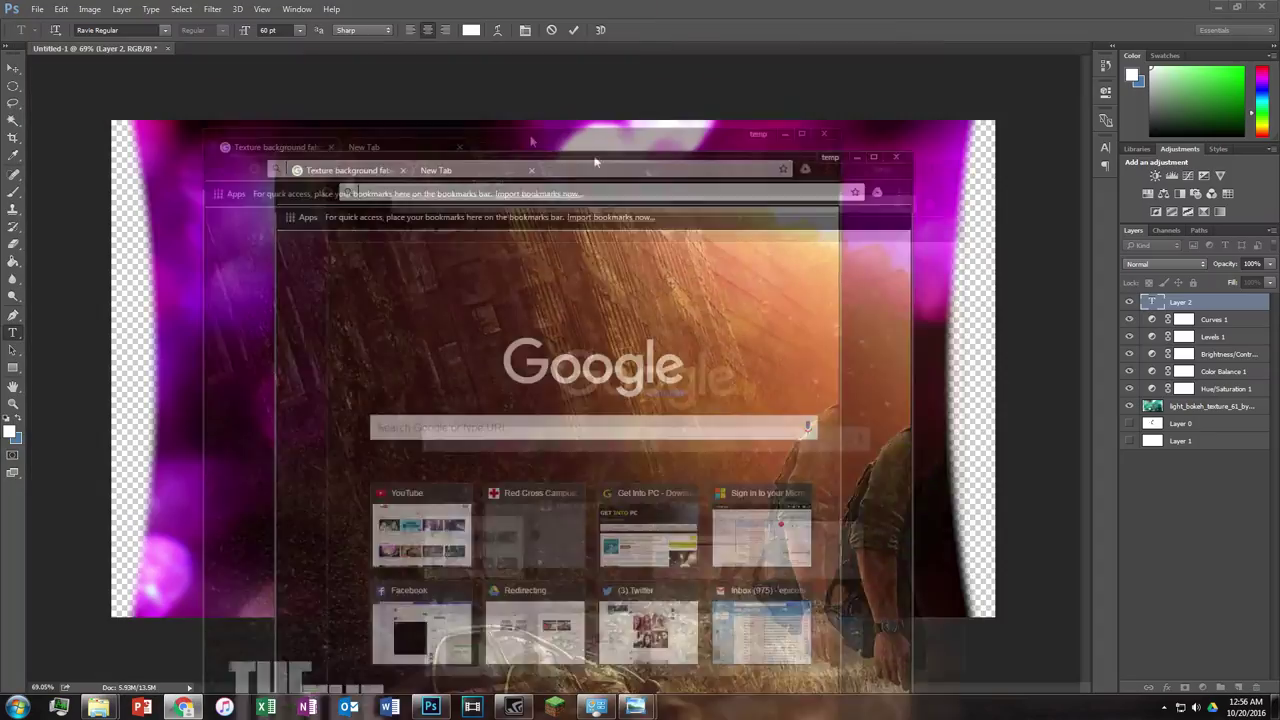
type("Thum")
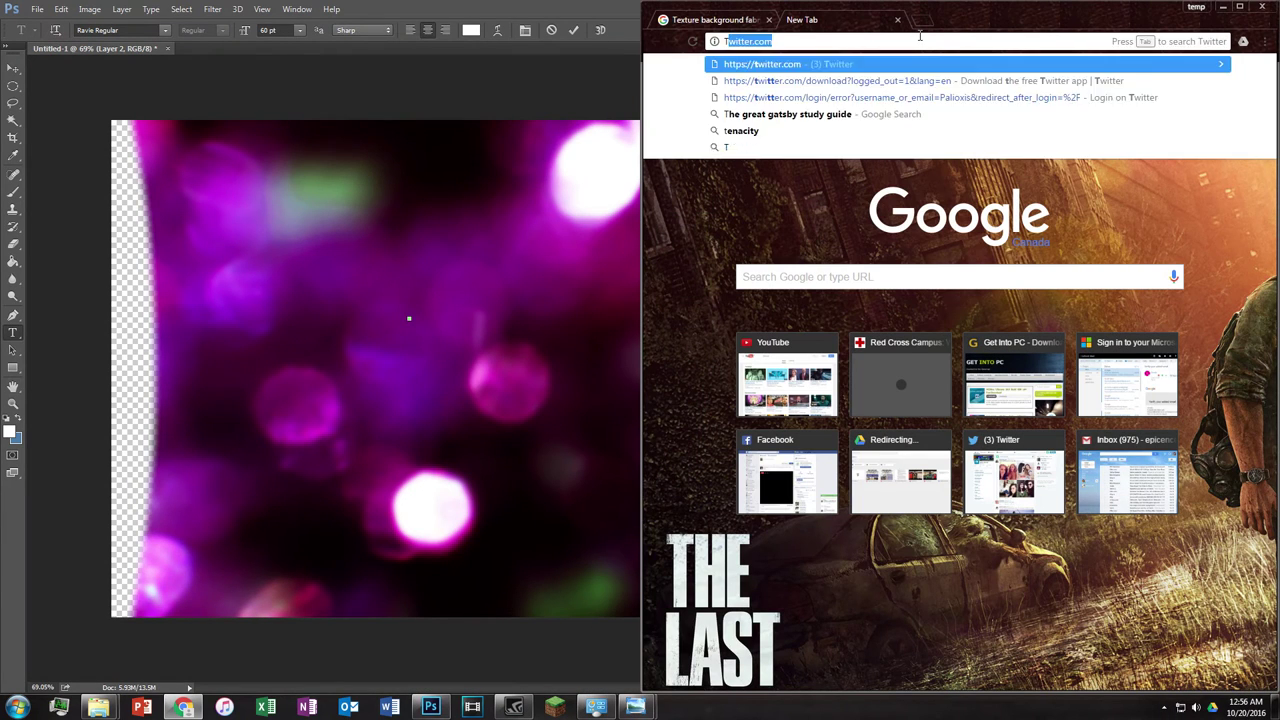
type("b")
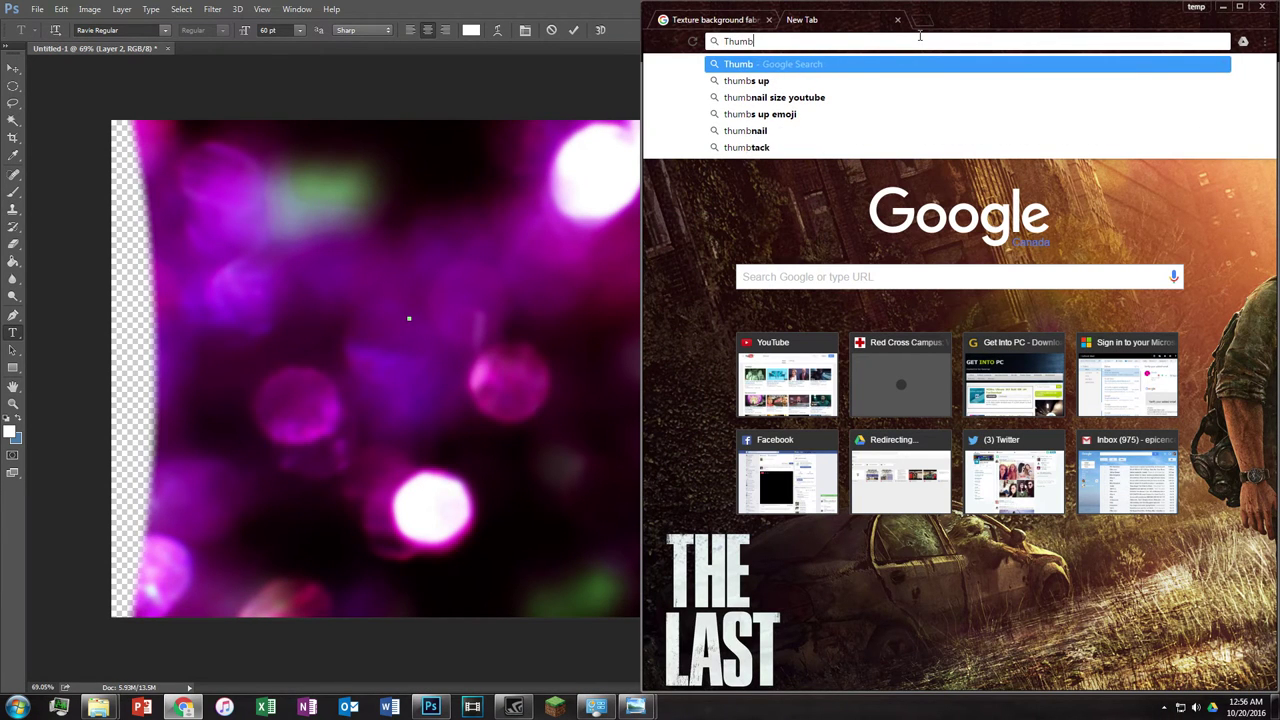
type("nail size")
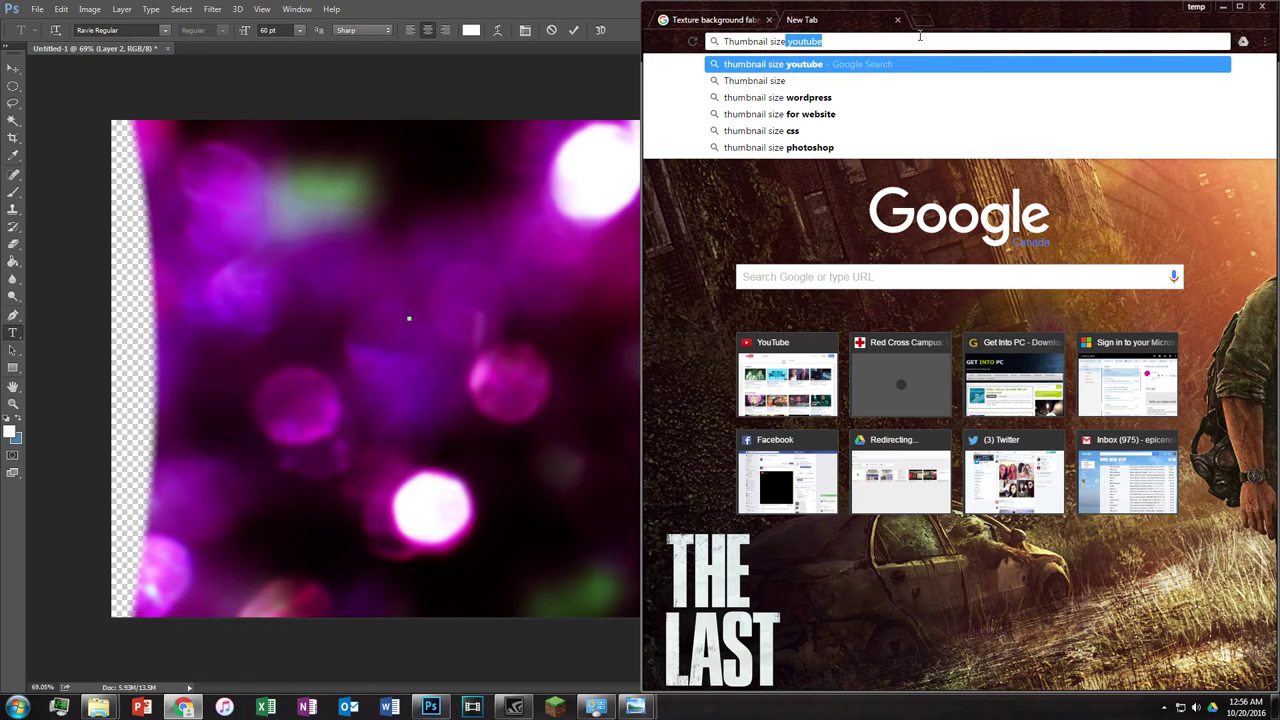
key("Return")
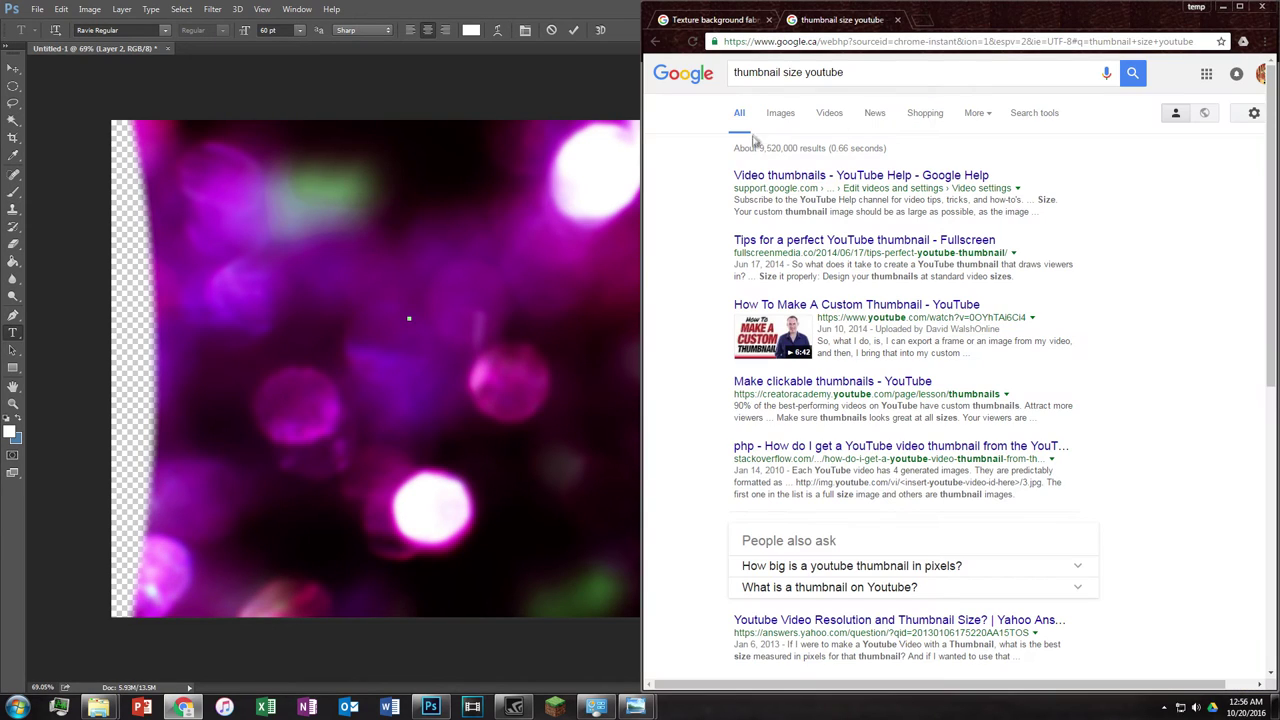
left_click(785, 114)
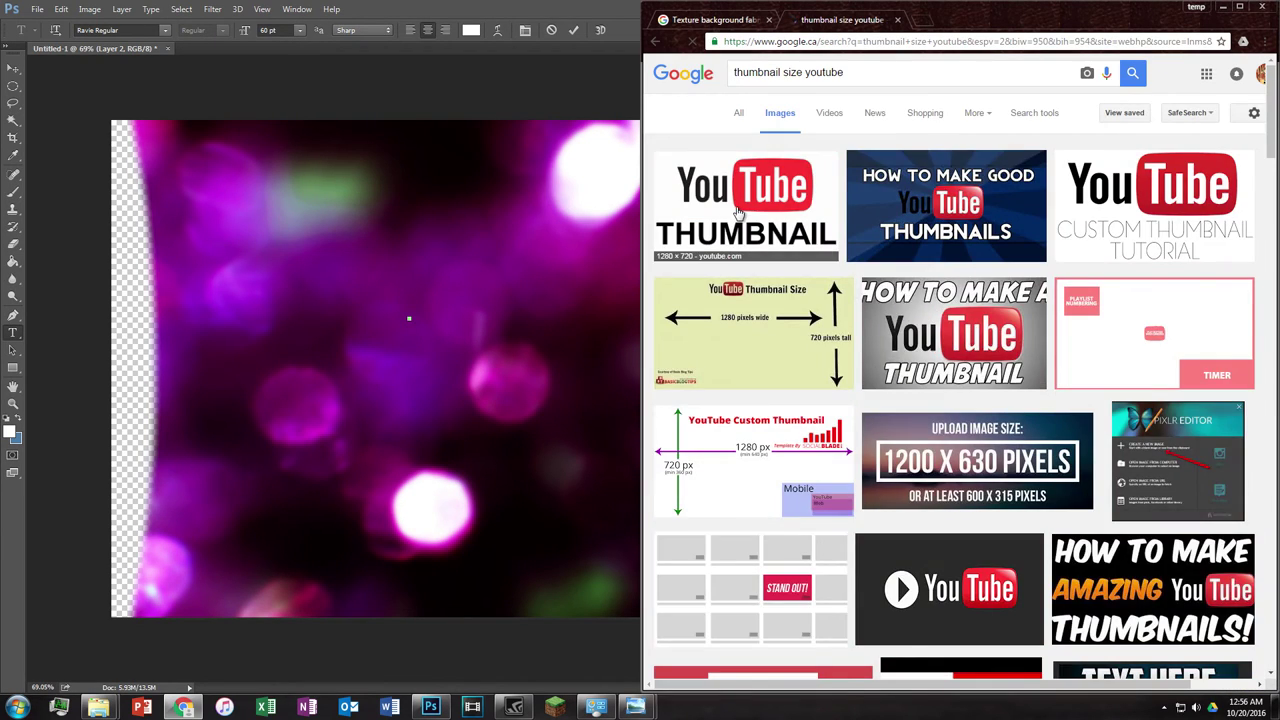
left_click(736, 206)
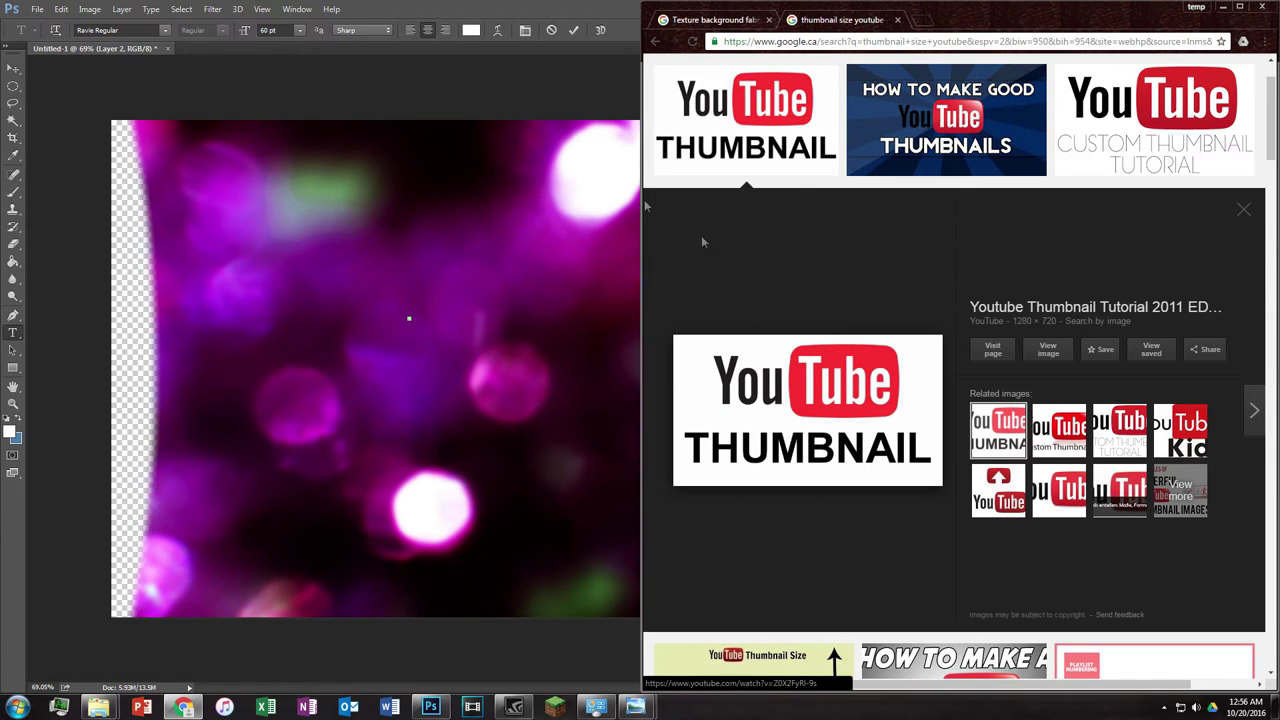
left_click(590, 140)
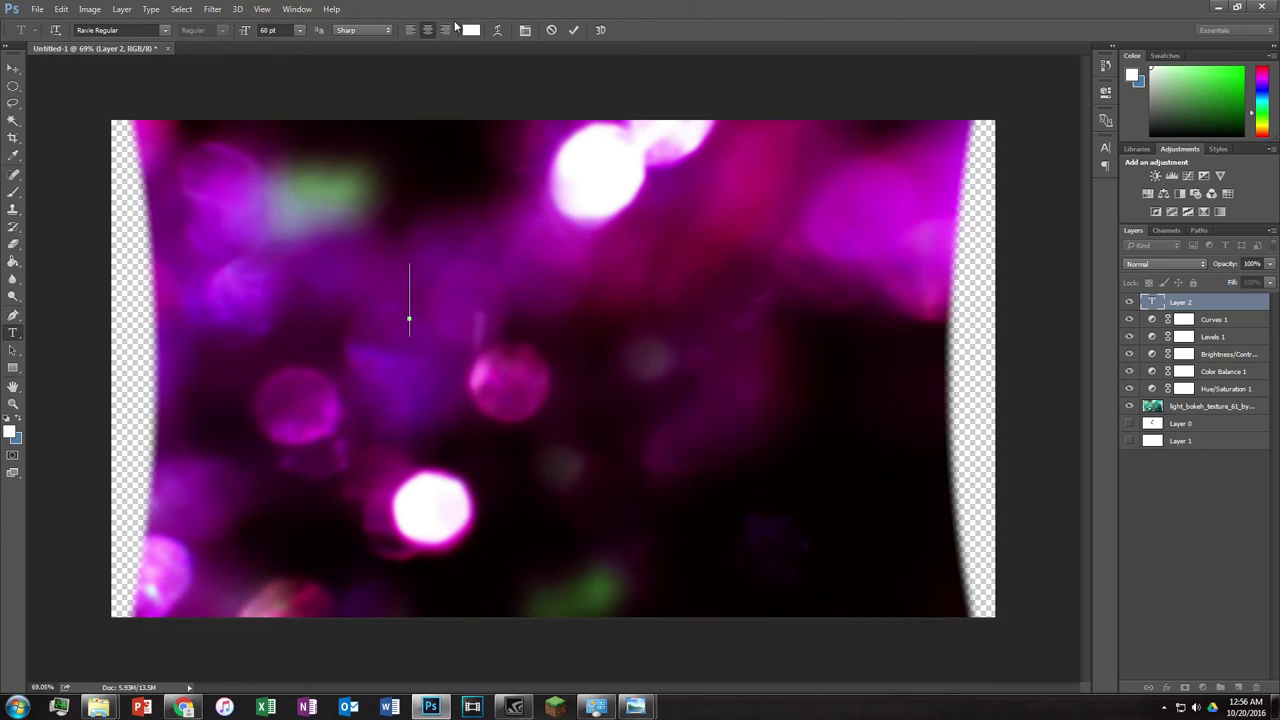
left_click(551, 30)
Step: Create a new 1280 × 720 pixel document
left_click(58, 9)
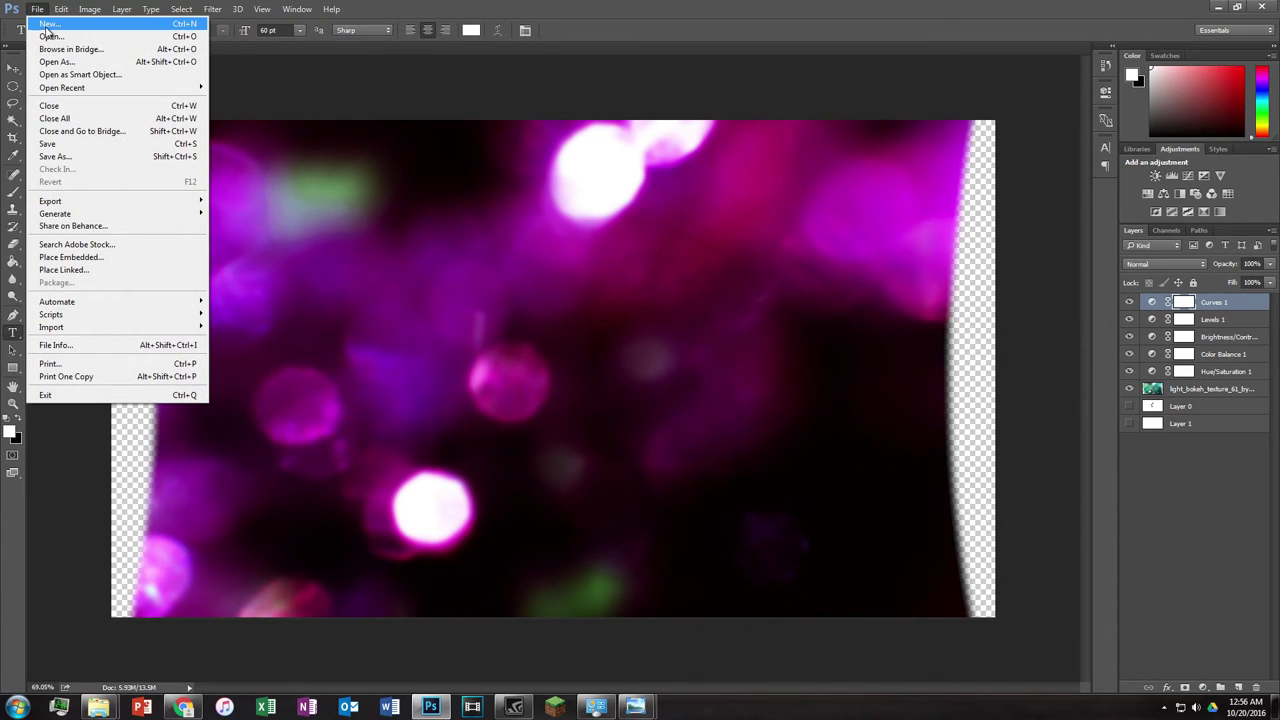
left_click(42, 24)
left_click_drag(634, 249, 520, 237)
type("1280")
key("Tab")
type("120")
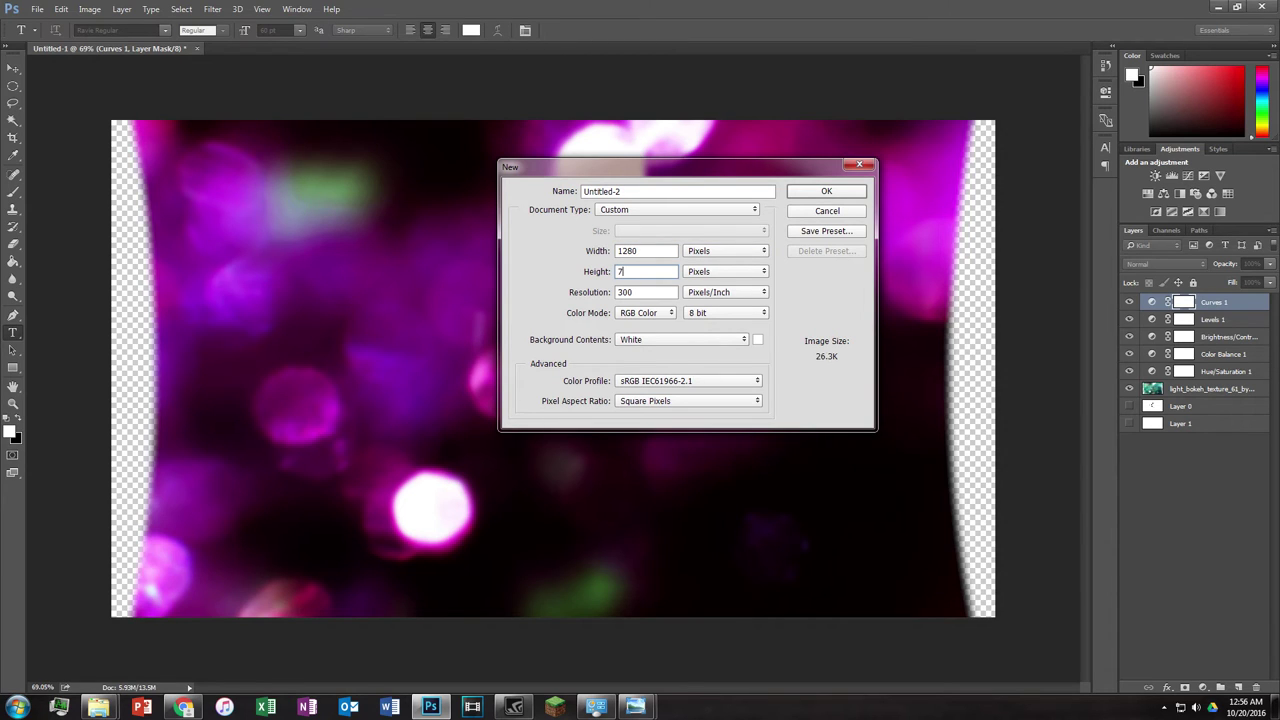
key("Return")
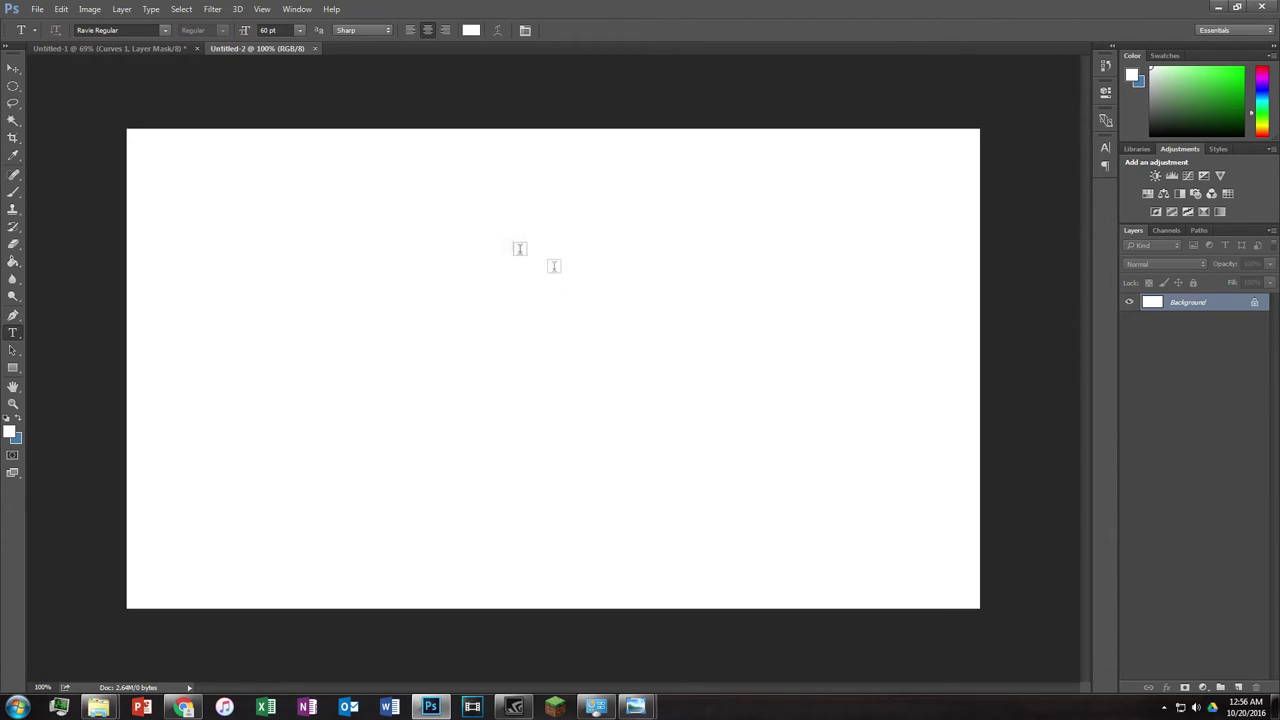
Step: Unlock the Background into Layer 0, select the whole canvas and delete it to transparency
left_click(1255, 304)
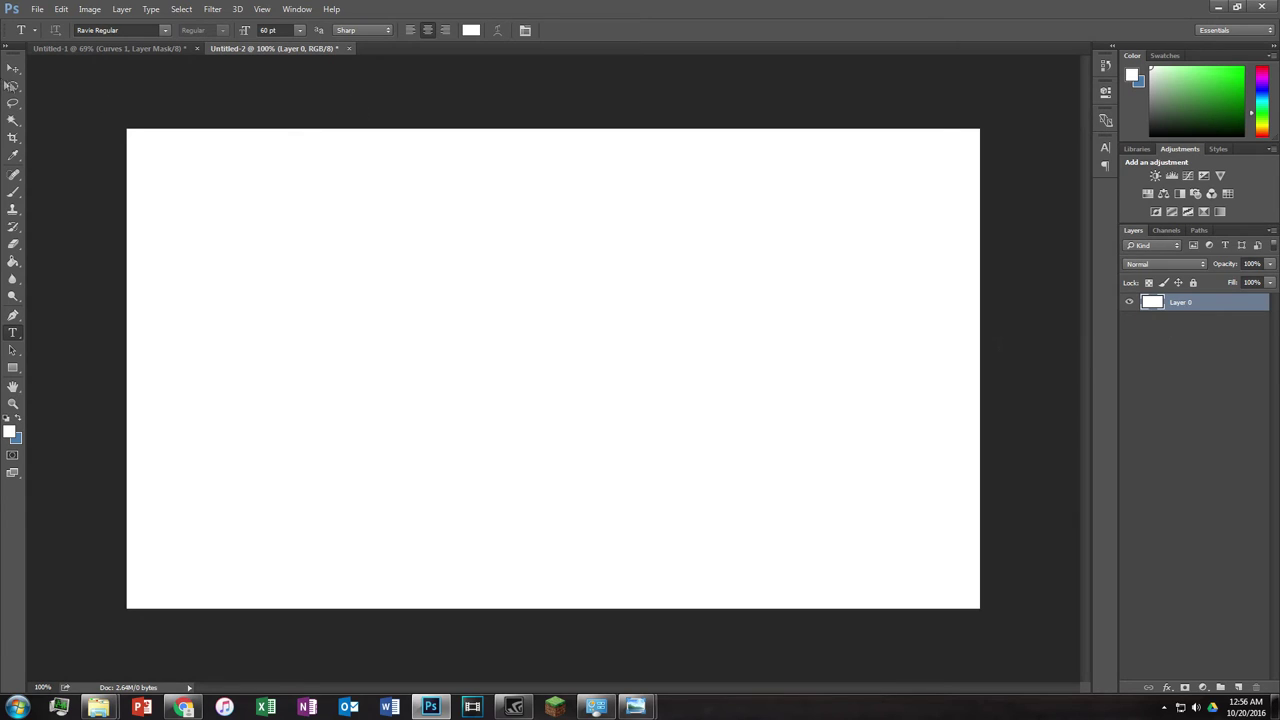
left_click(13, 86)
right_click(14, 88)
left_click(60, 86)
left_click_drag(103, 117, 1040, 716)
key("Delete")
key("ctrl+d")
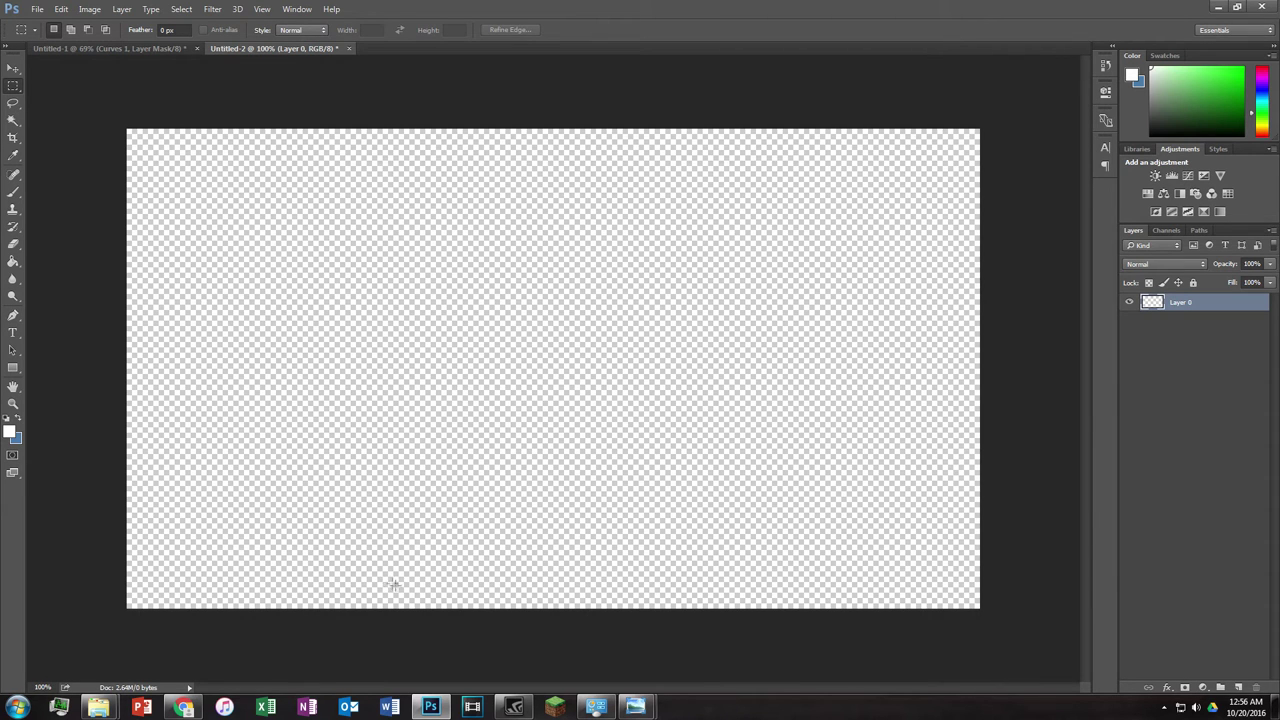
Step: Close the thumbnail-size tab and open a fresh Chrome tab beside Photoshop
left_click(183, 707)
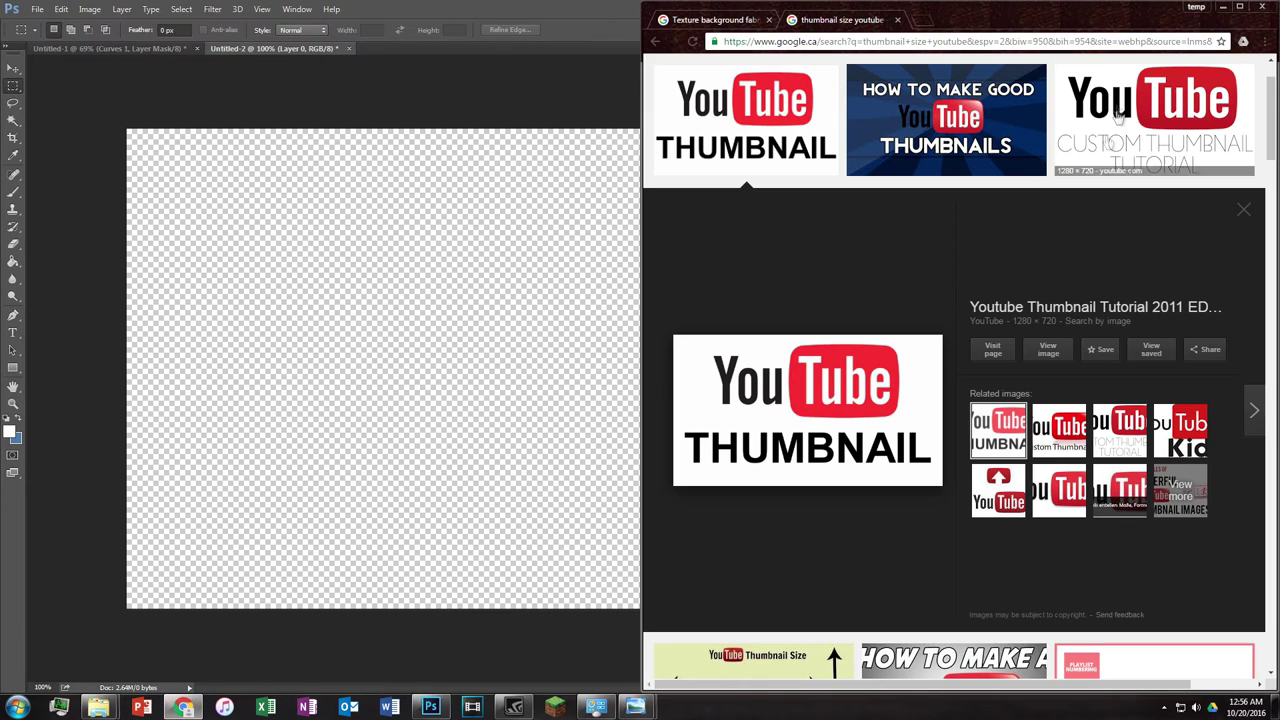
left_click(896, 20)
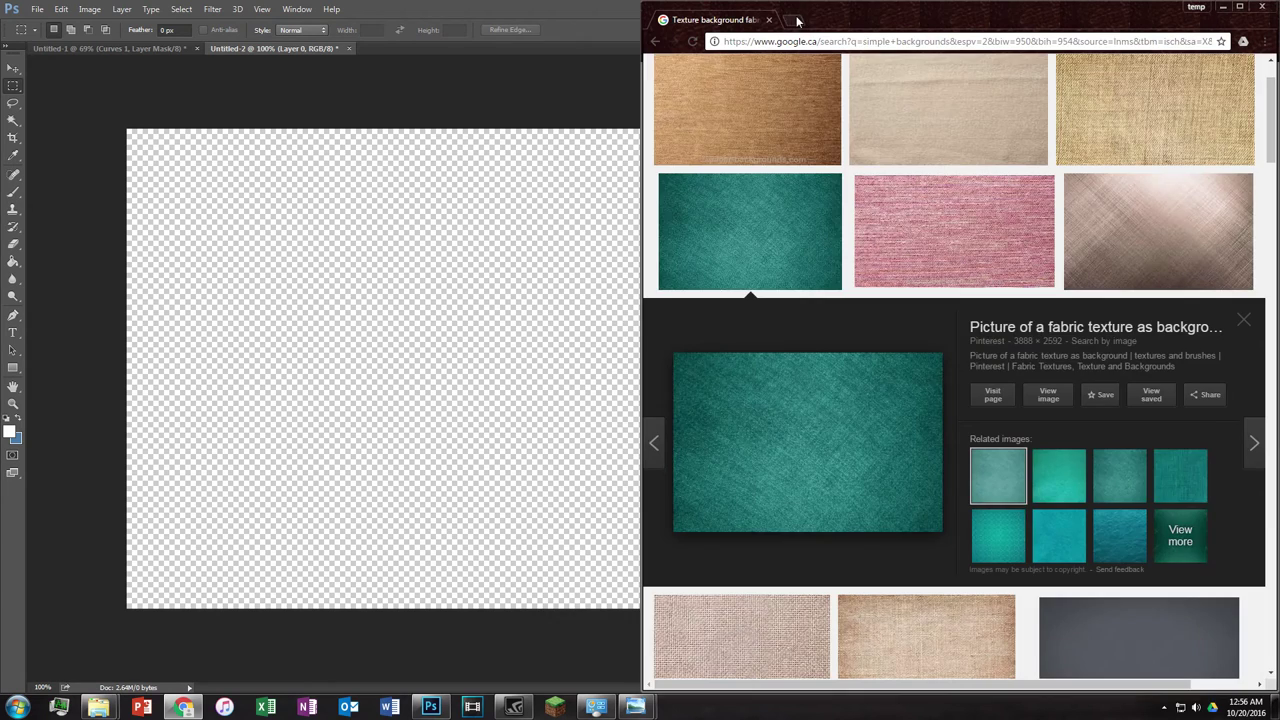
left_click(790, 20)
left_click(781, 40)
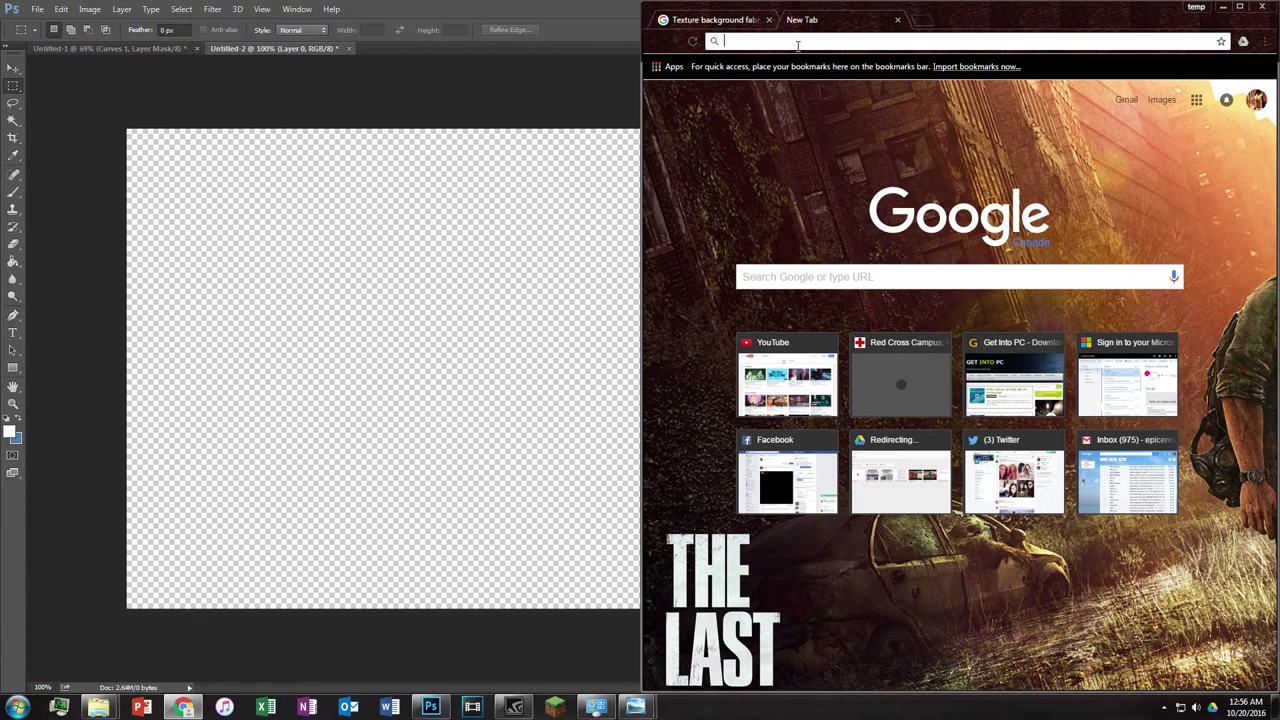
left_click(430, 707)
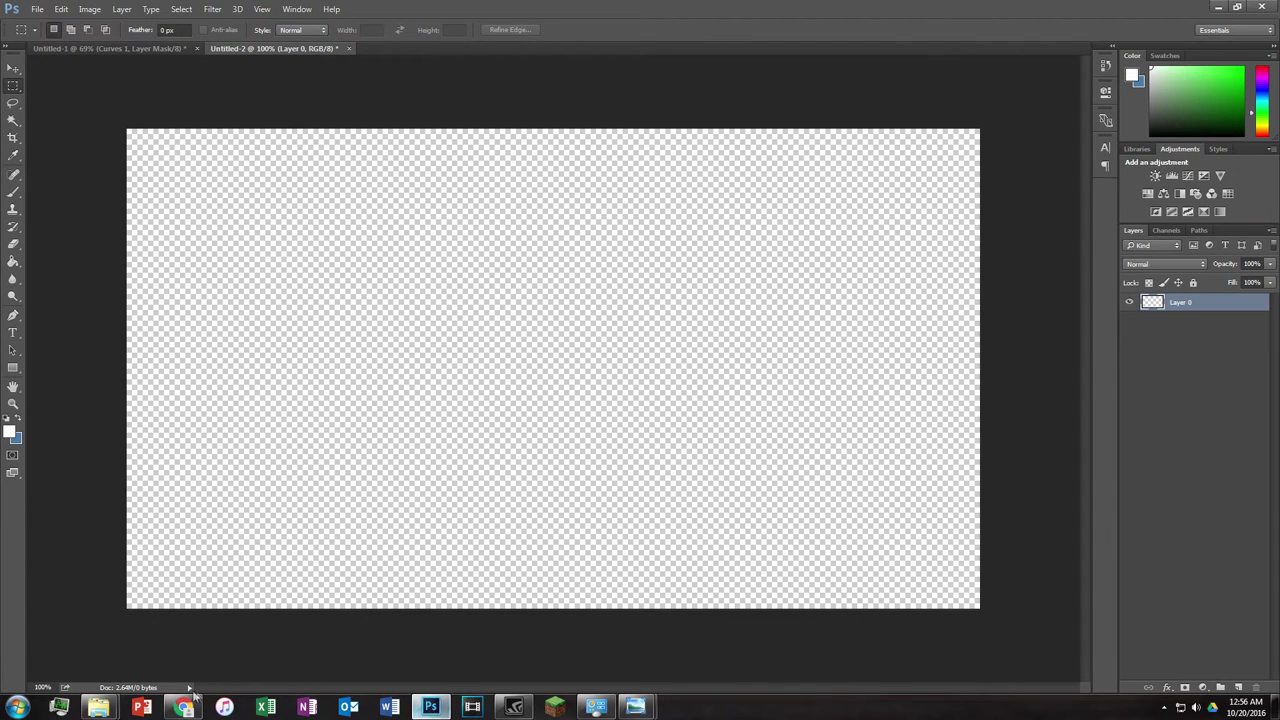
left_click(184, 706)
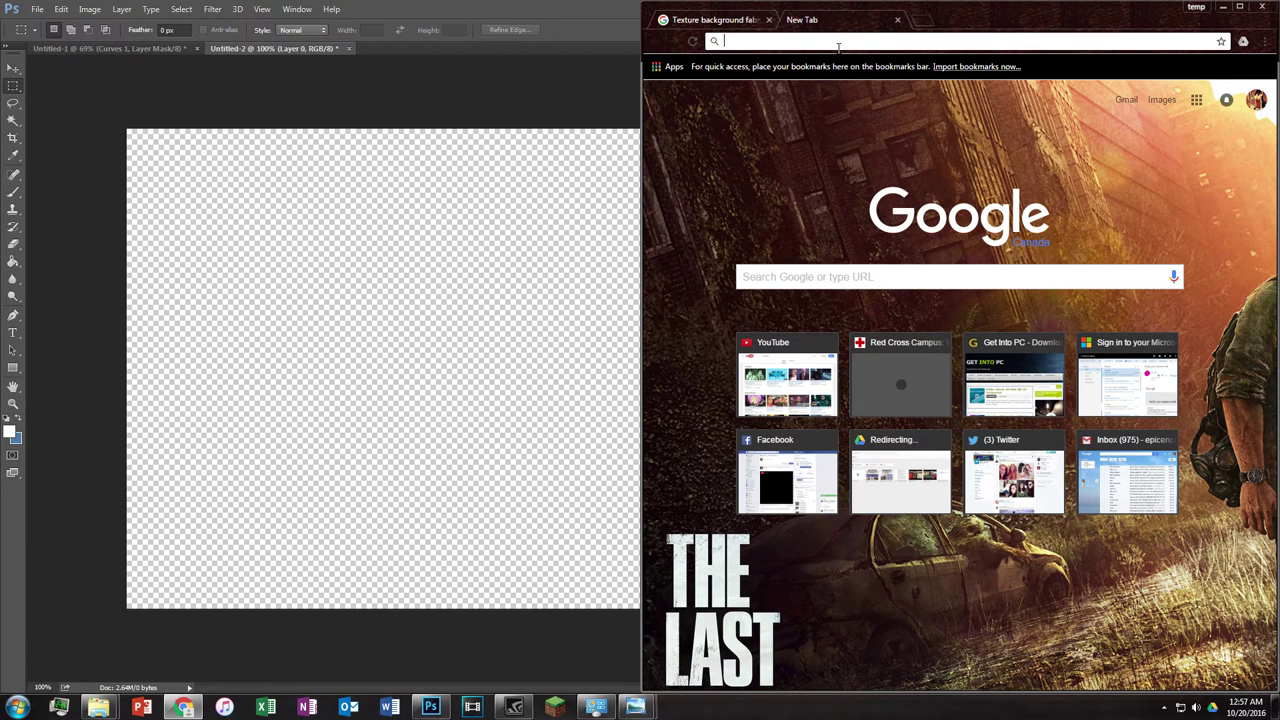
Step: Search Google for 'Photoshop' and open a large preview of the blue Ps logo
type("Photoshop")
key("Return")
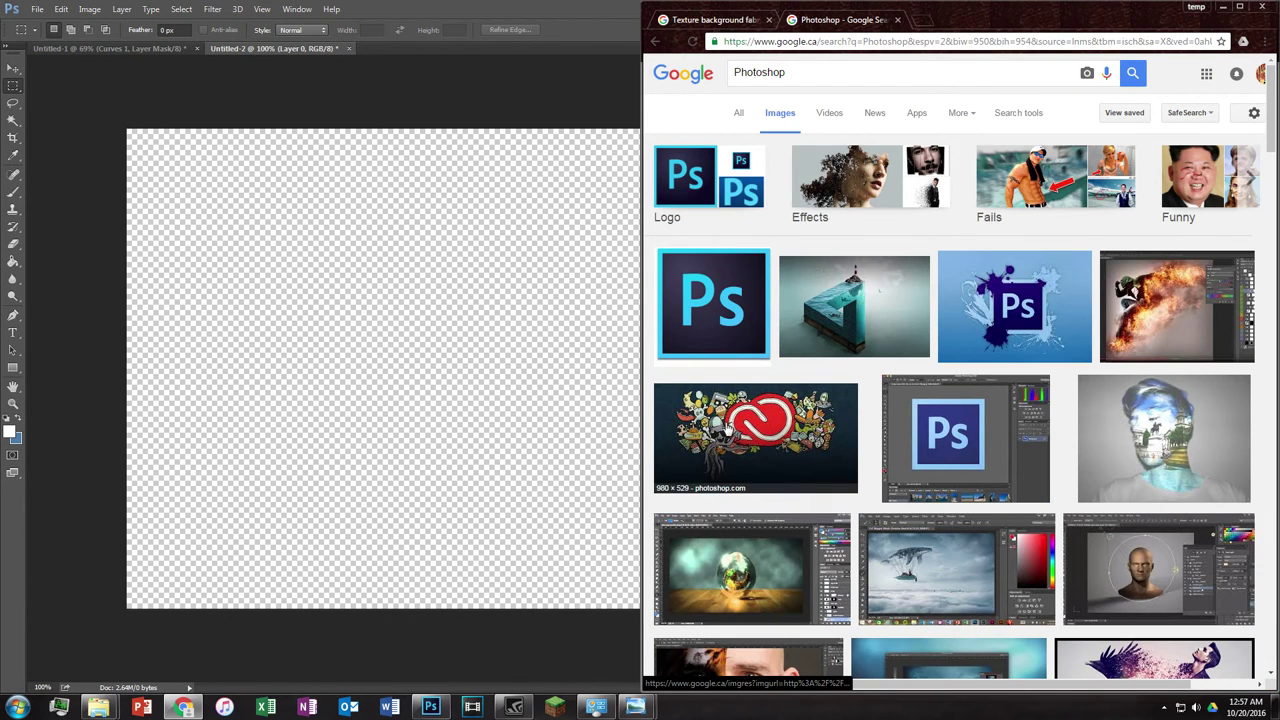
scroll(737, 427, "down", 1)
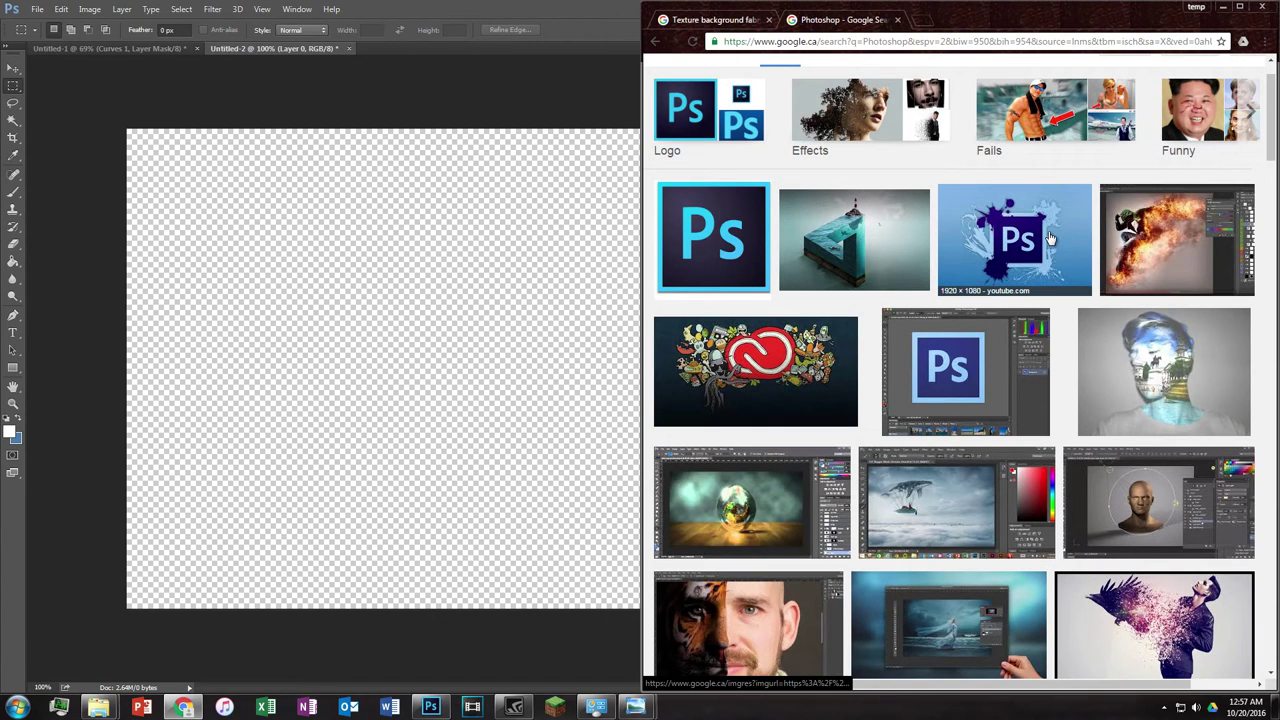
left_click(713, 237)
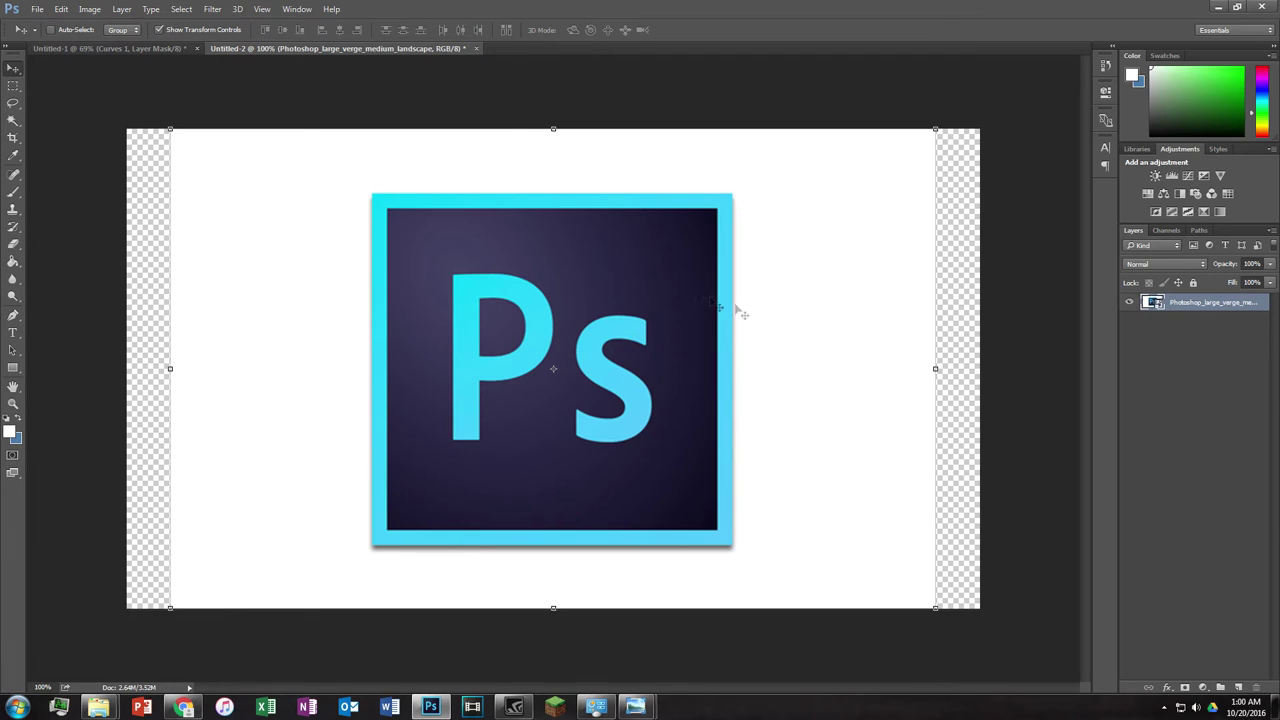
Step: Scale and position the placed Ps logo on the canvas, then commit the placement
left_click_drag(740, 313, 720, 343)
left_click_drag(850, 142, 631, 346)
left_click_drag(537, 423, 633, 414)
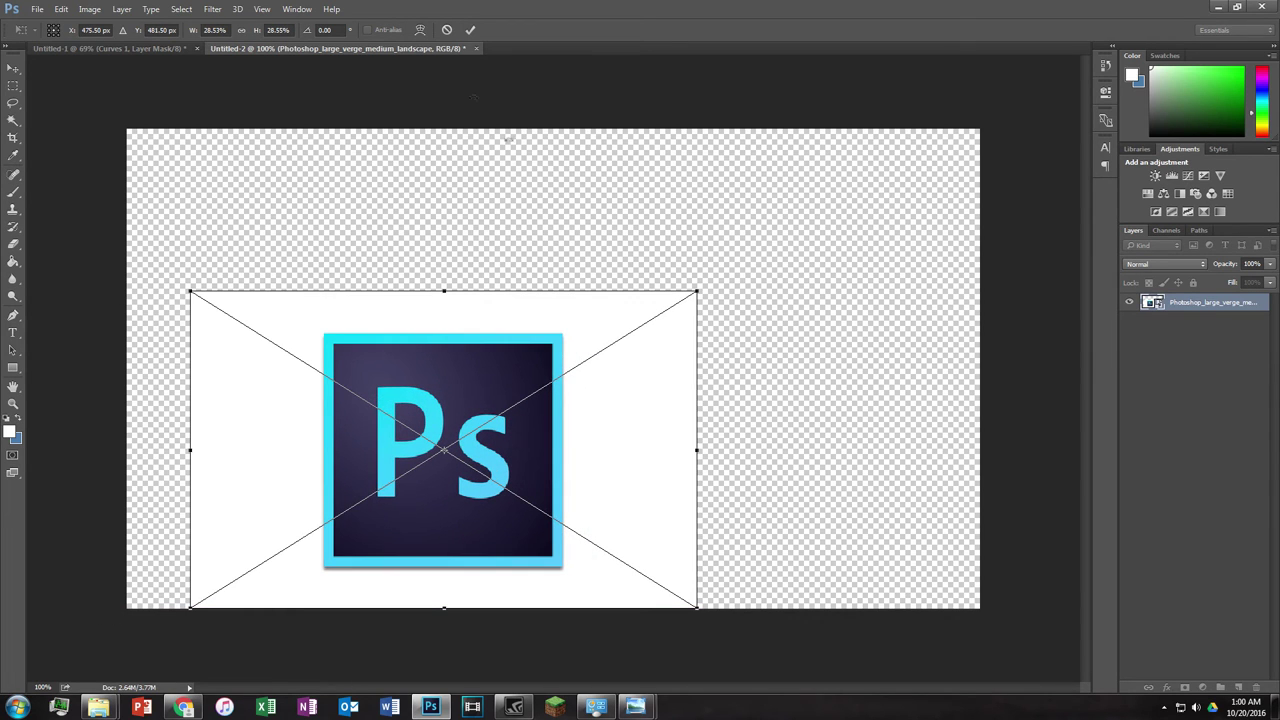
left_click(470, 31)
Step: Marquee exactly the Ps logo square and invert the selection to its white surround
key("m")
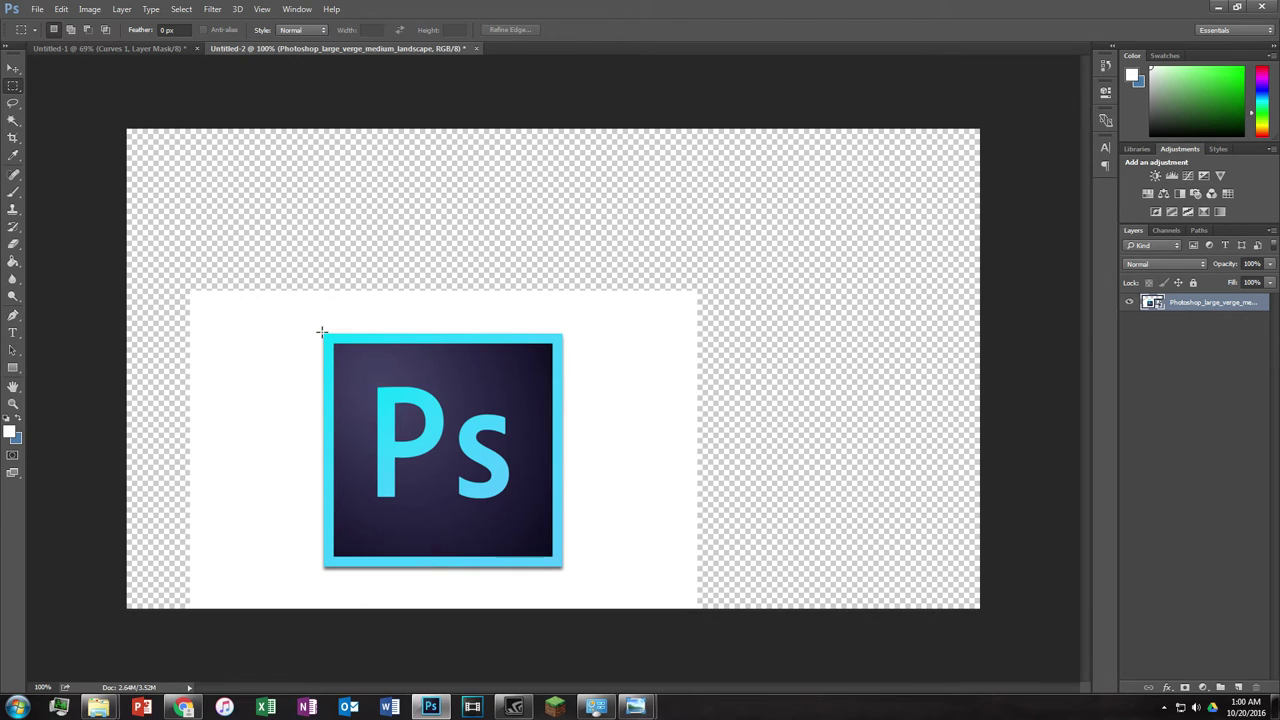
left_click_drag(322, 333, 563, 568)
scroll(470, 580, "up", 5)
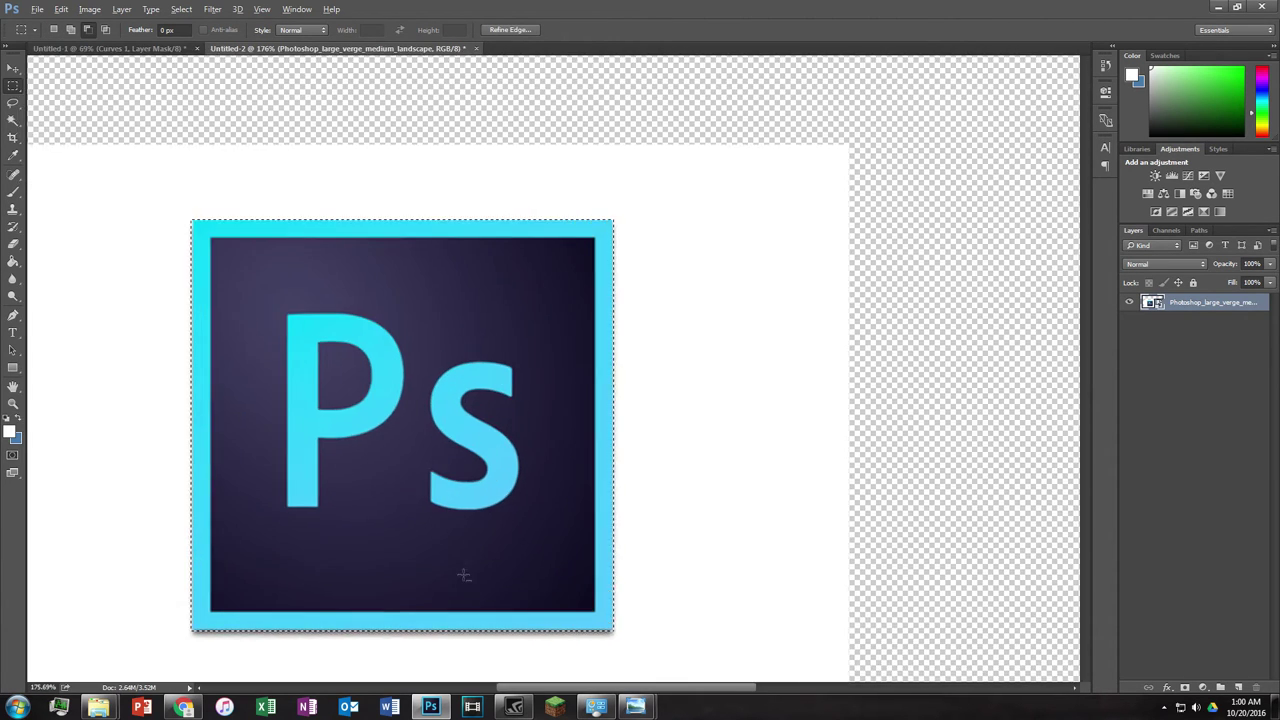
key("alt")
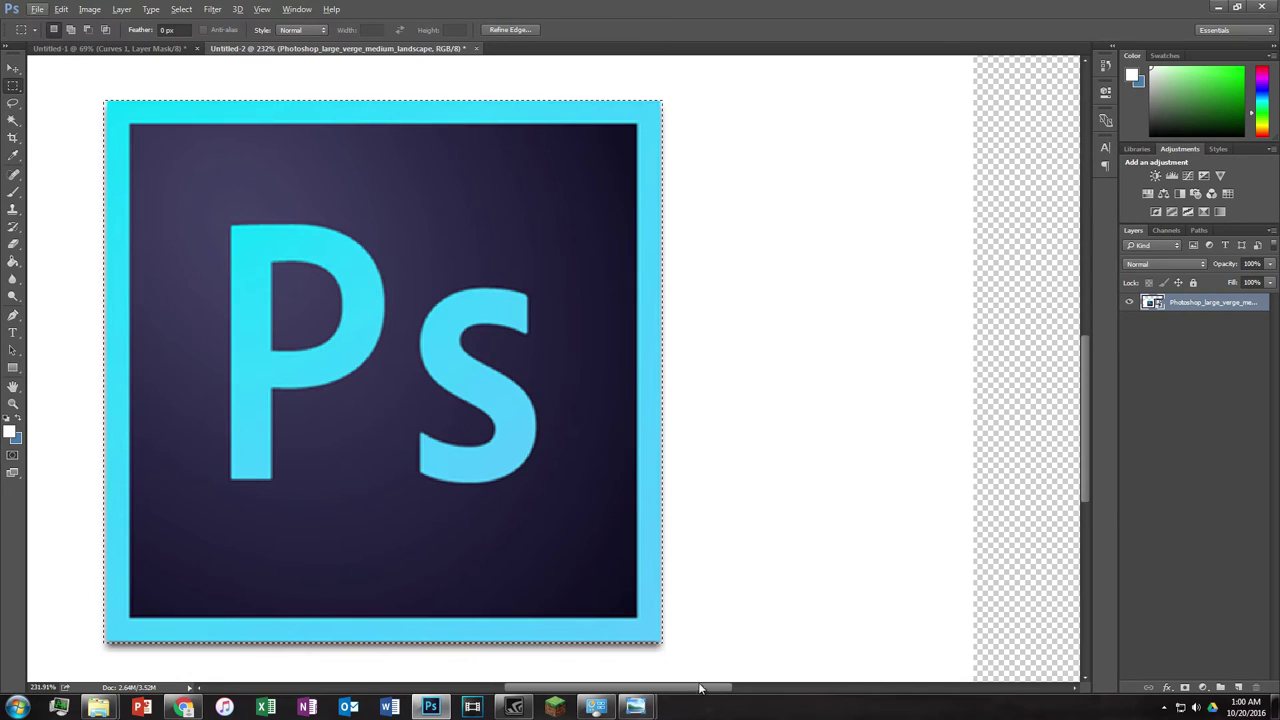
key("ctrl+d")
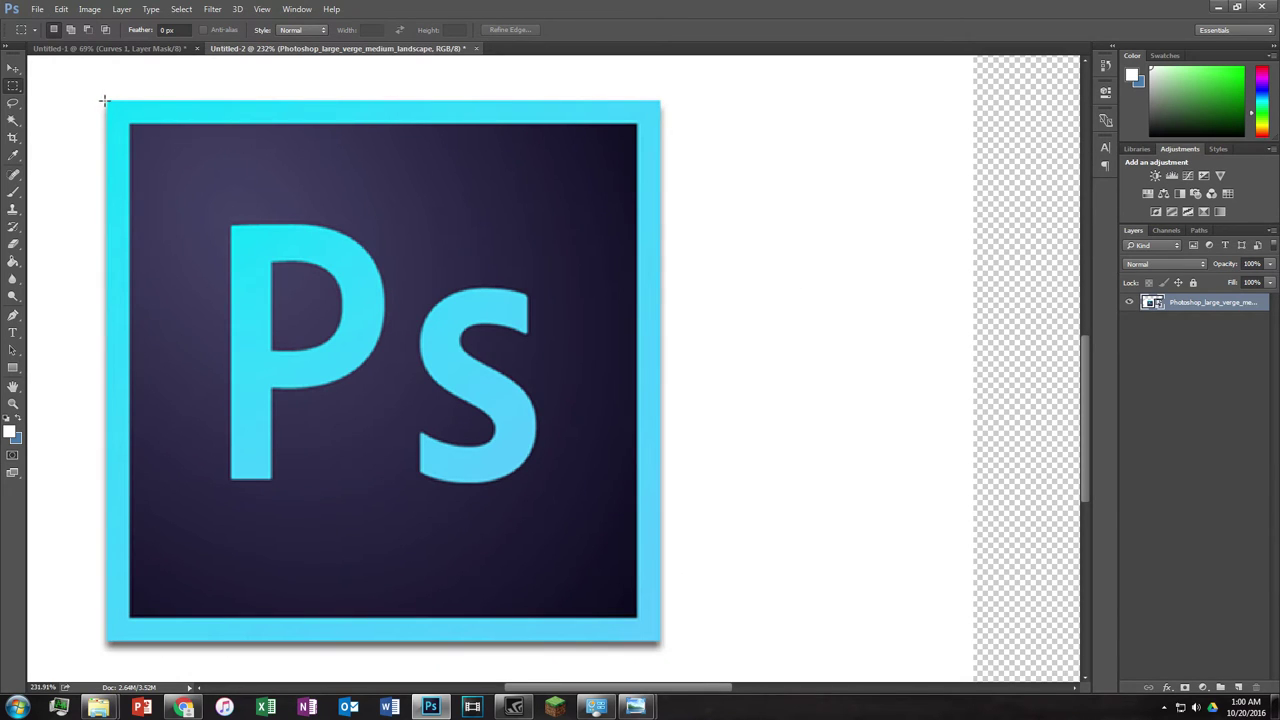
left_click_drag(104, 100, 663, 646)
scroll(671, 577, "down", 2)
right_click(701, 458)
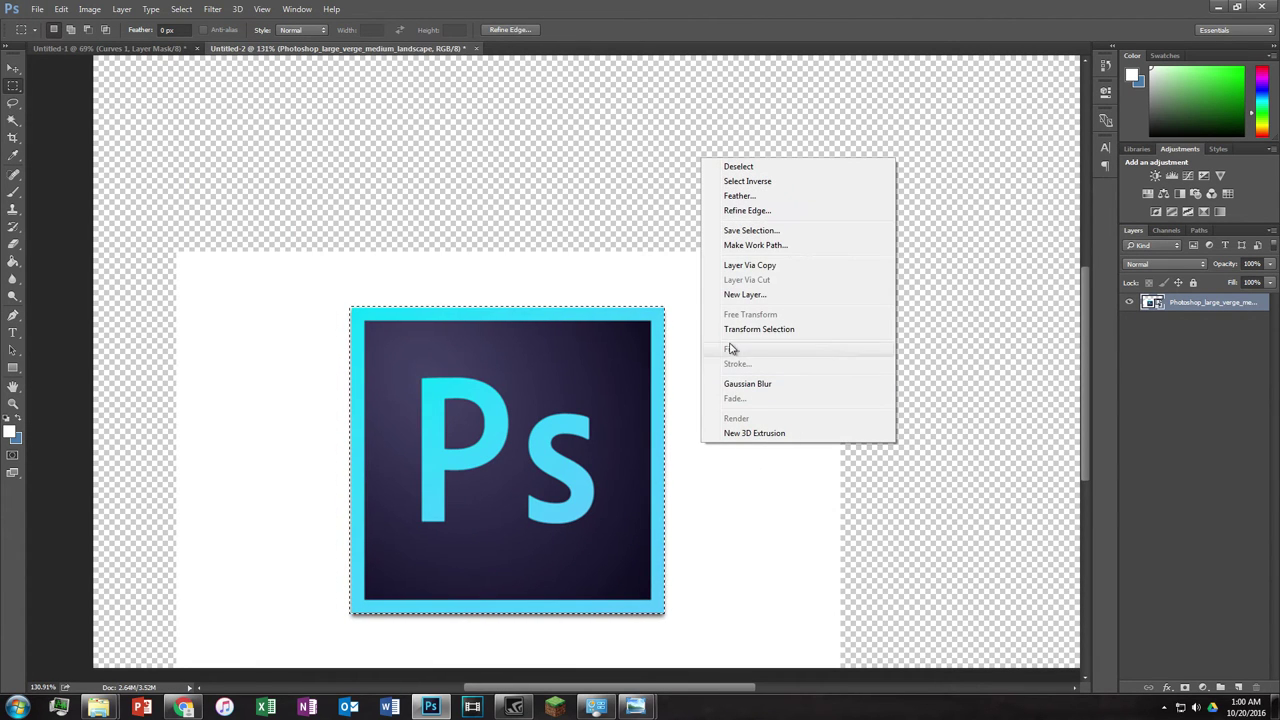
left_click(750, 181)
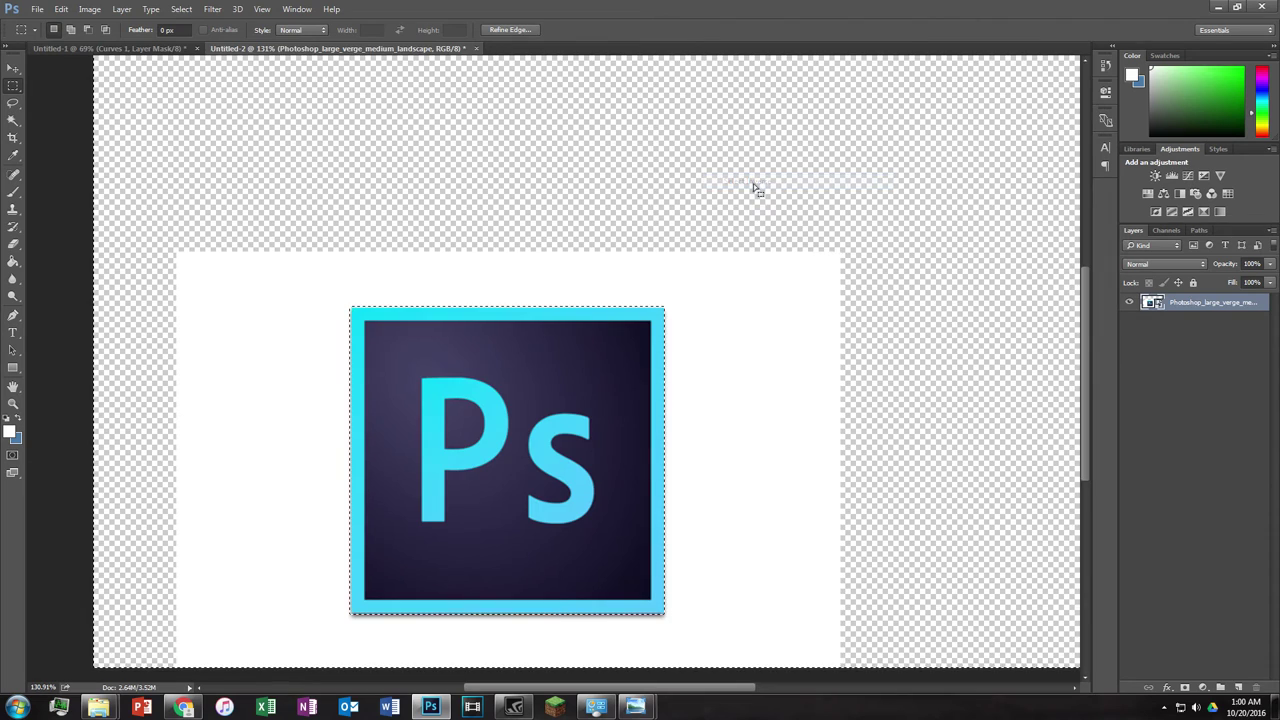
scroll(545, 313, "down", 1)
scroll(545, 313, "down", 1)
Step: Rasterize the logo layer, delete the white surround, deselect, and move the logo up-left
key("Delete")
key("Return")
right_click(1185, 302)
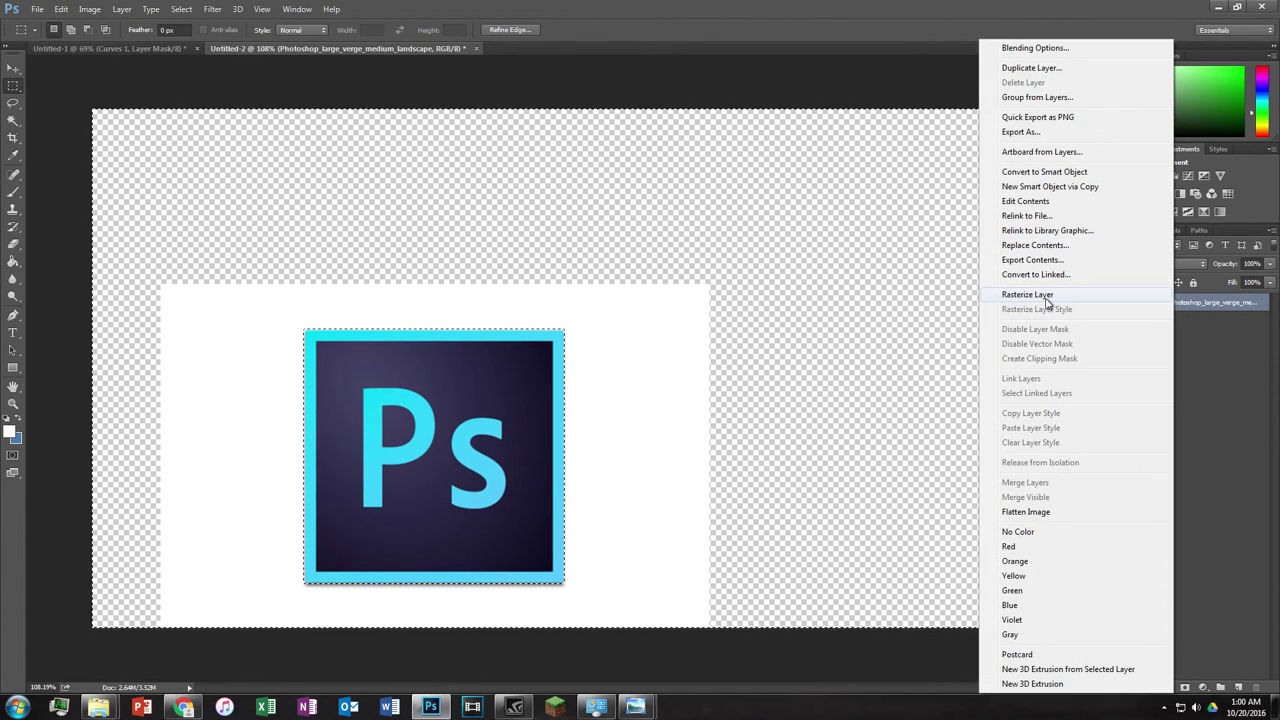
left_click(1050, 290)
key("Delete")
key("ctrl+d")
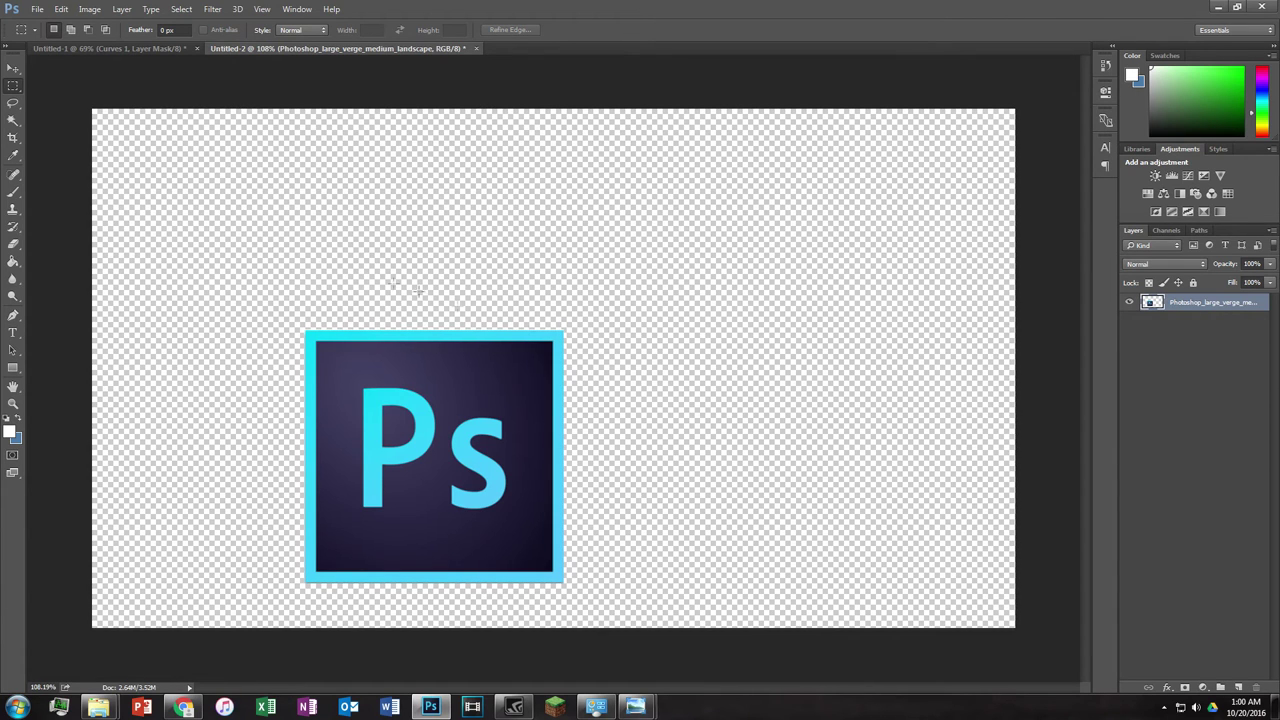
left_click(13, 70)
left_click_drag(459, 436, 362, 397)
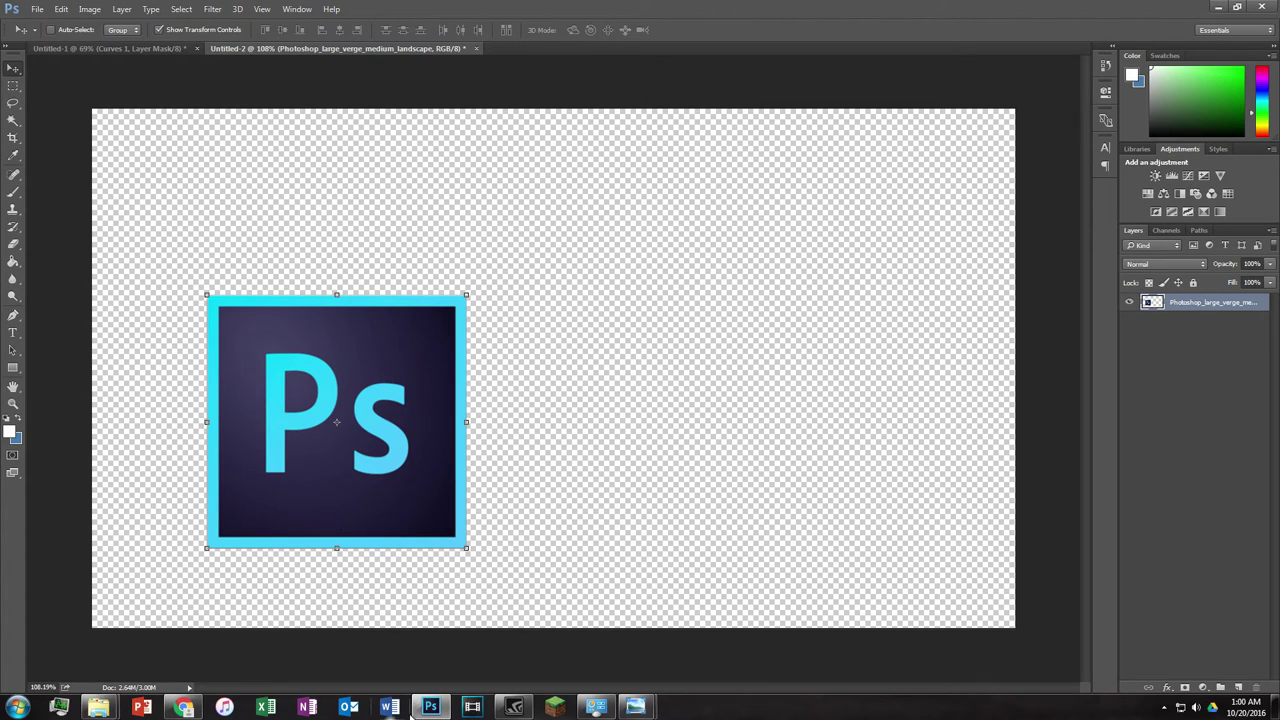
Step: Open youtube.com in a new tab, reach your channel page via Creator Studio, and snap Chrome right
left_click(183, 707)
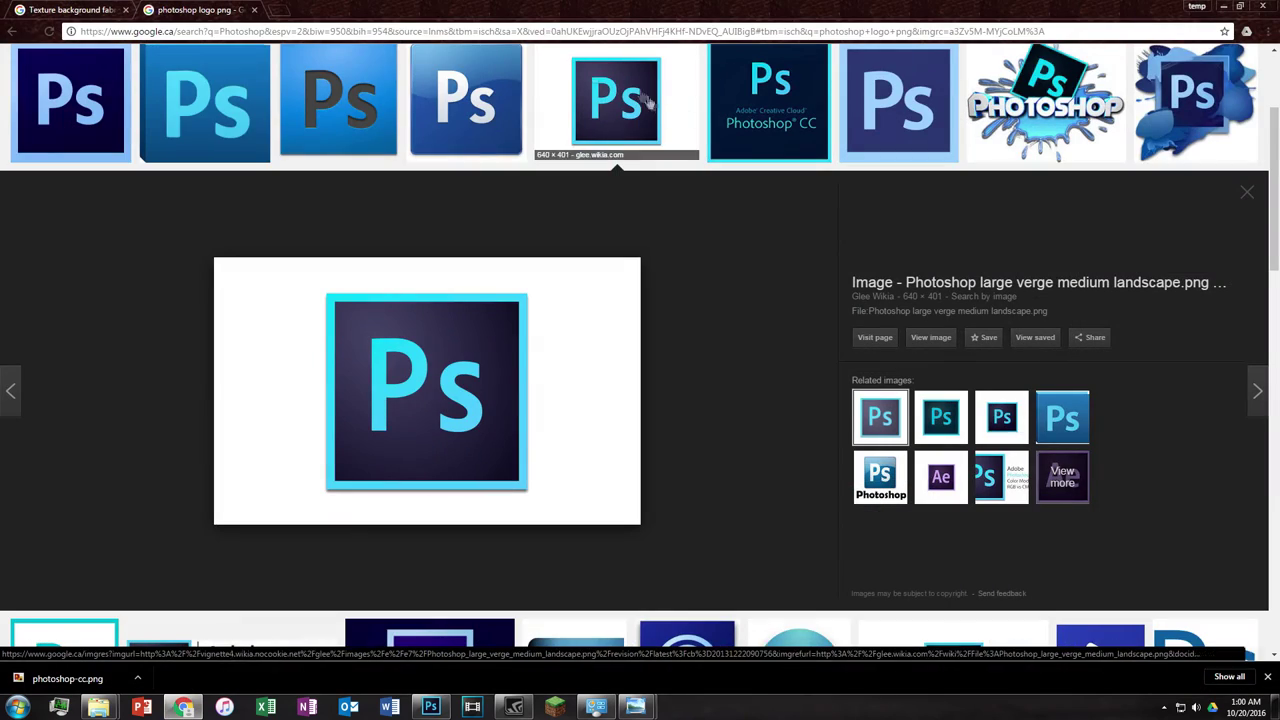
left_click(280, 11)
type("yo")
key("Return")
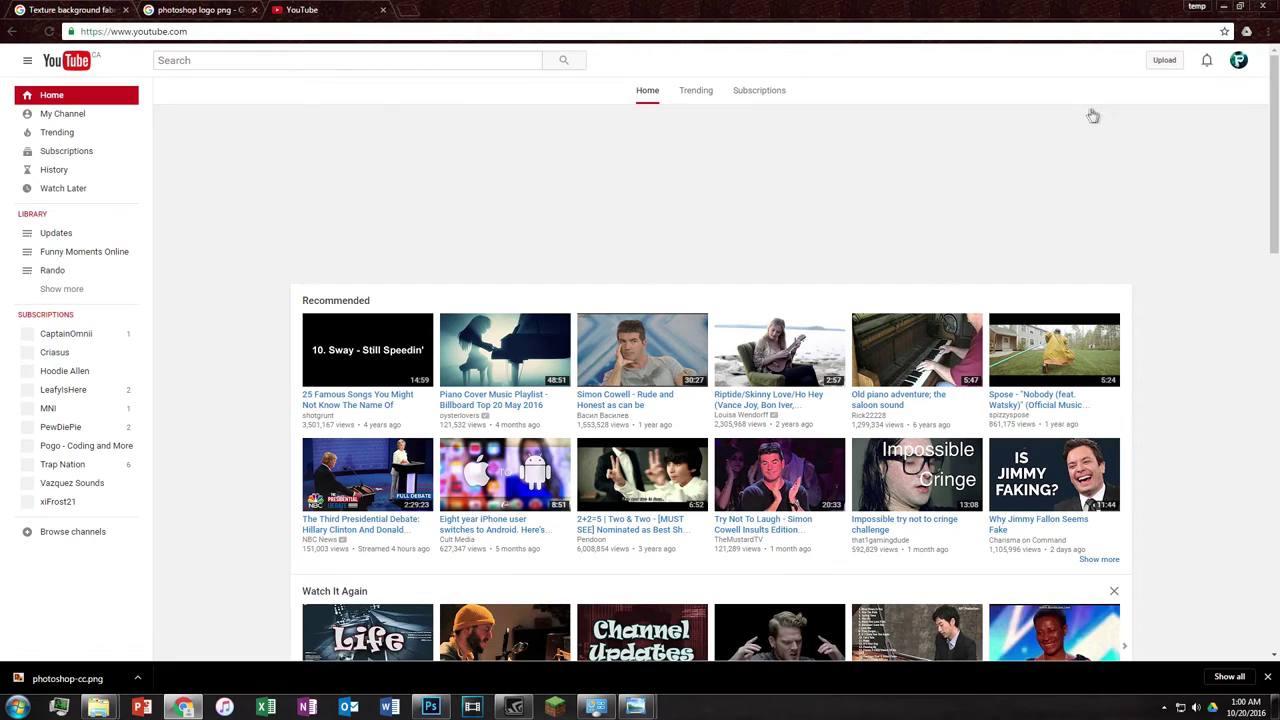
left_click(1238, 60)
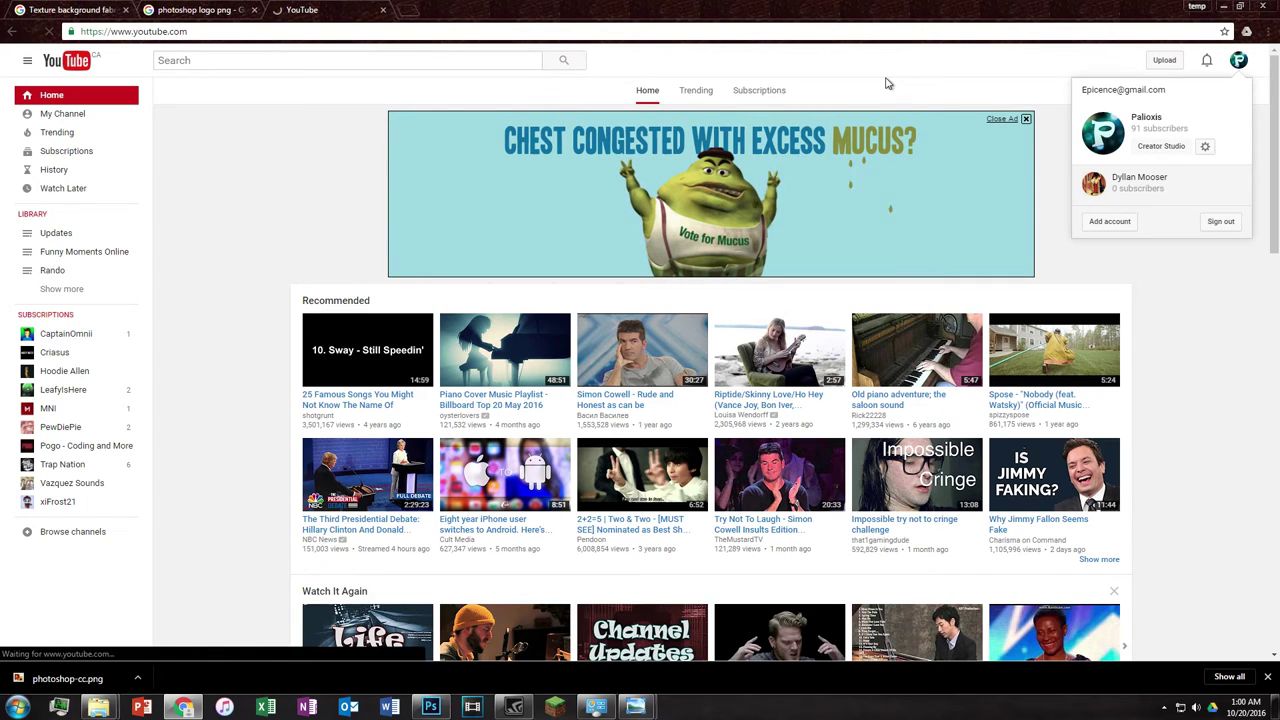
left_click(1161, 146)
left_click(400, 117)
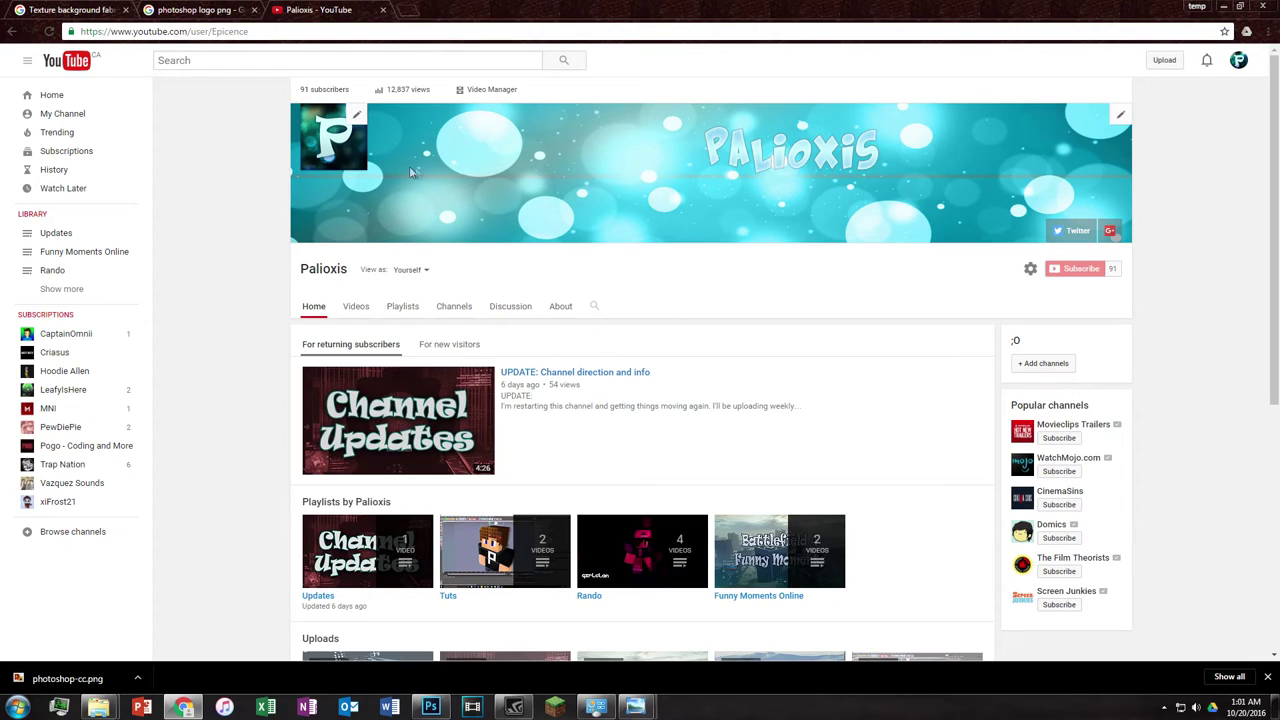
key("super+Right")
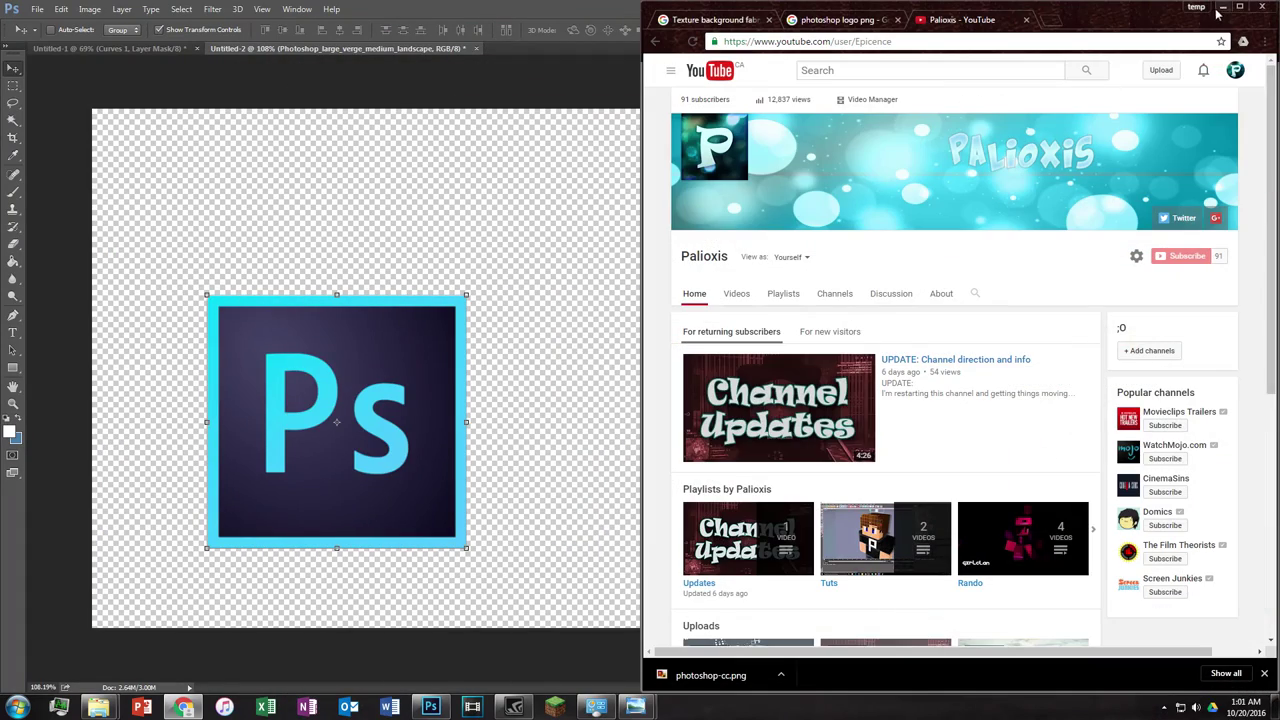
Step: Move the Ps logo slightly left and down on the canvas
left_click(1221, 7)
left_click_drag(440, 346, 398, 364)
key("ctrl+t")
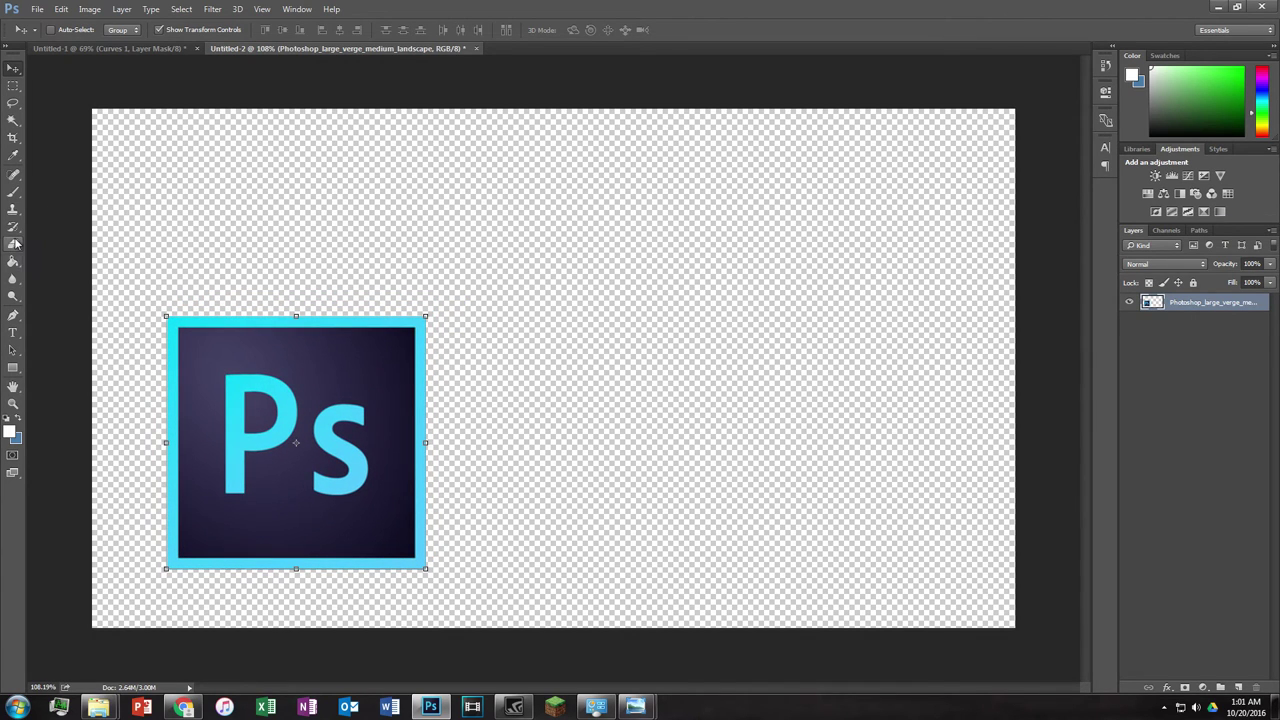
Step: Try a diagonal white-to-blue gradient on the logo layer, then undo it
left_click_drag(11, 258, 60, 259)
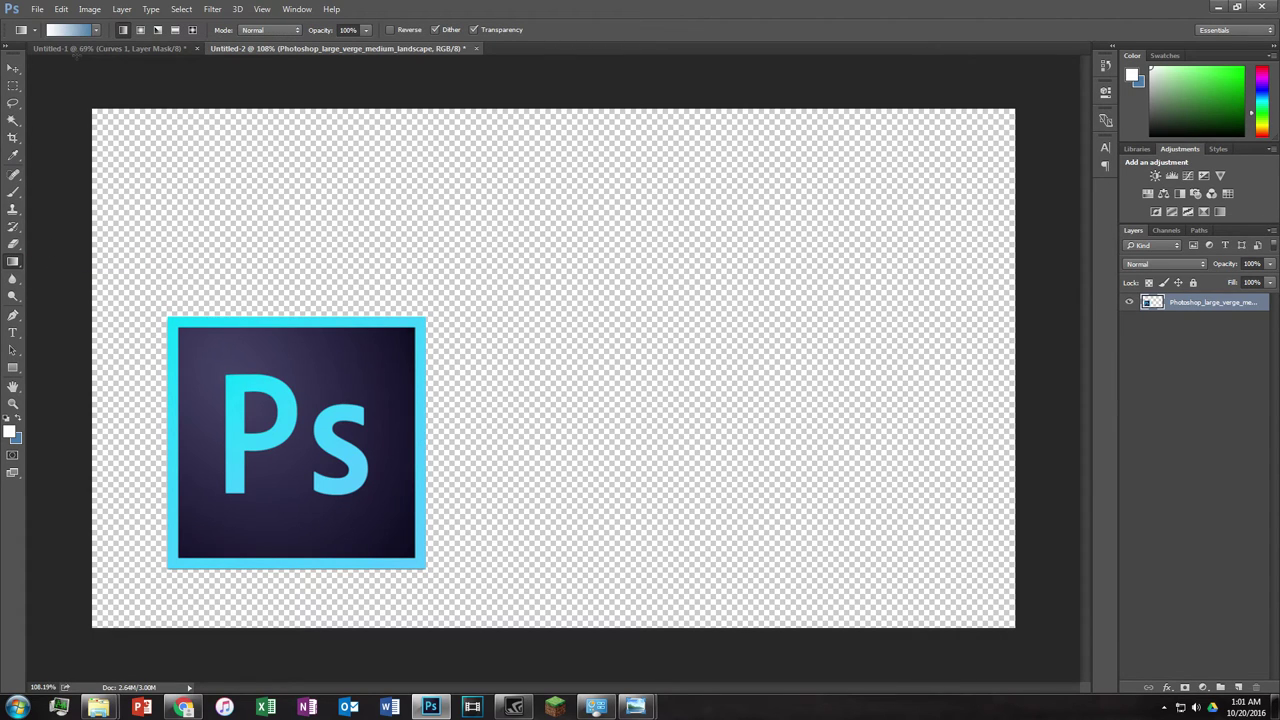
left_click_drag(512, 222, 611, 492)
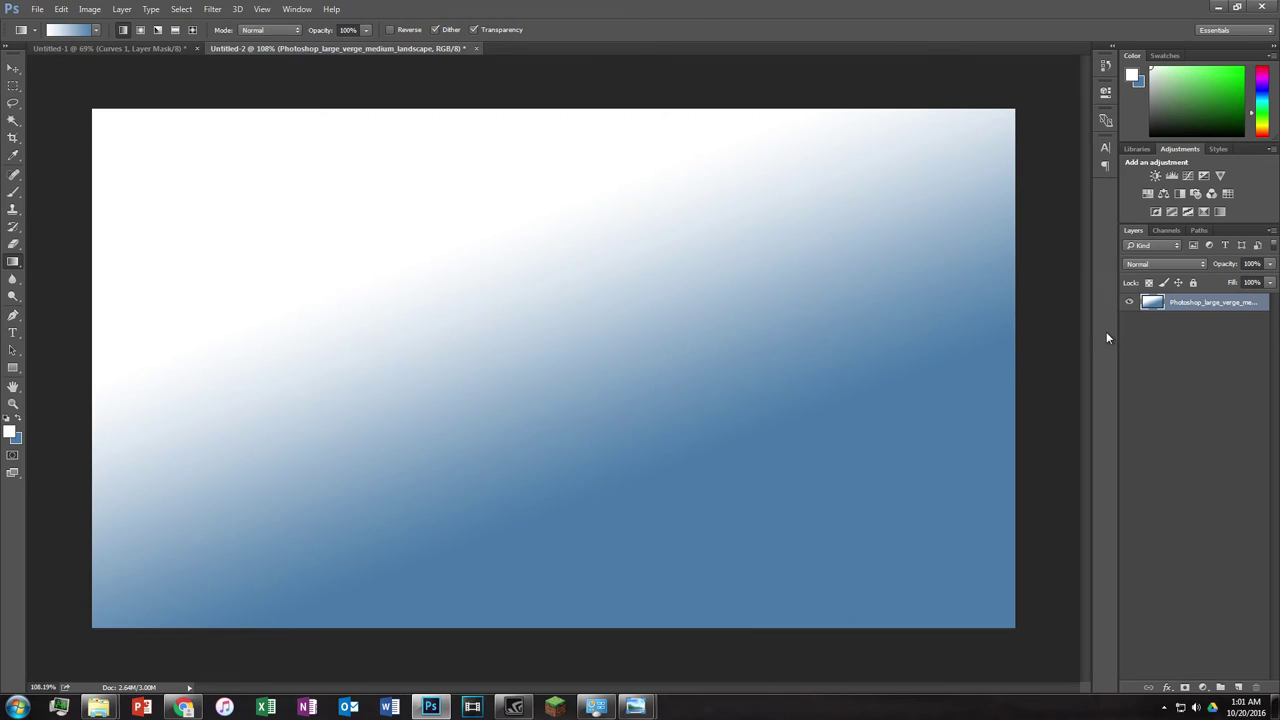
key("ctrl+z")
left_click(38, 10)
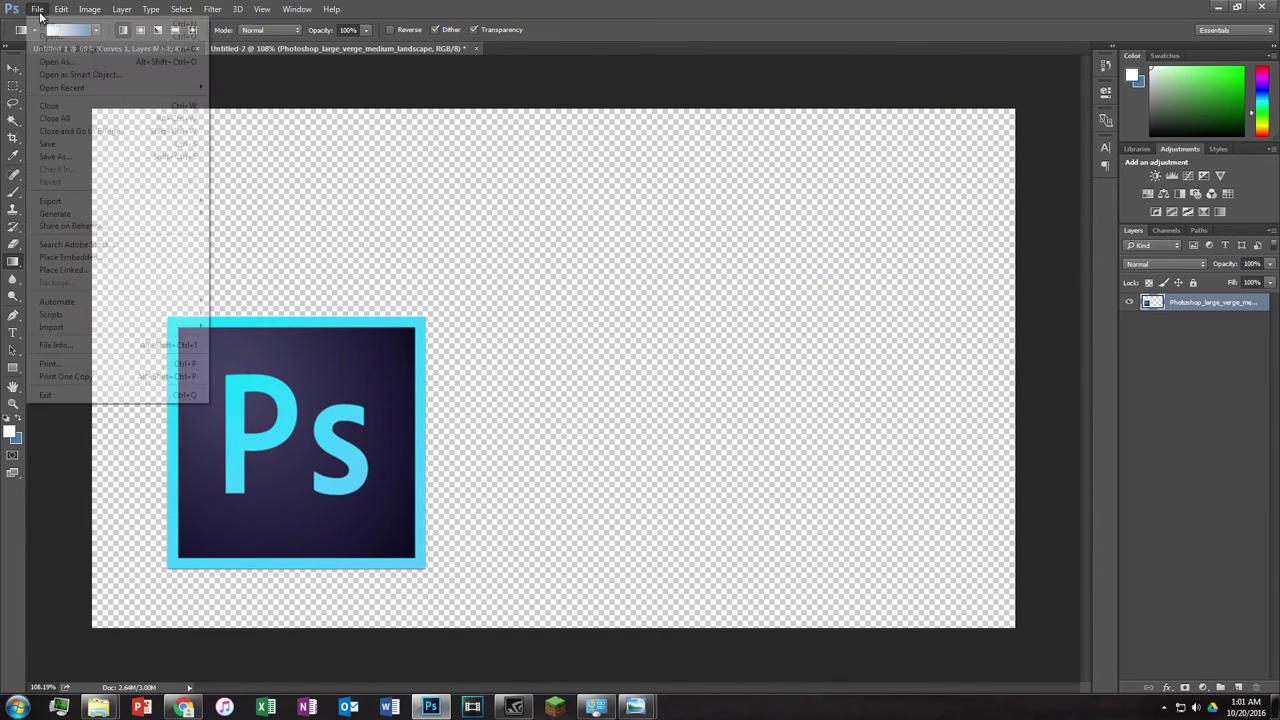
Step: Create Layer 1 beneath the logo layer and fill it with a diagonal white-to-blue gradient
mouse_move(150, 24)
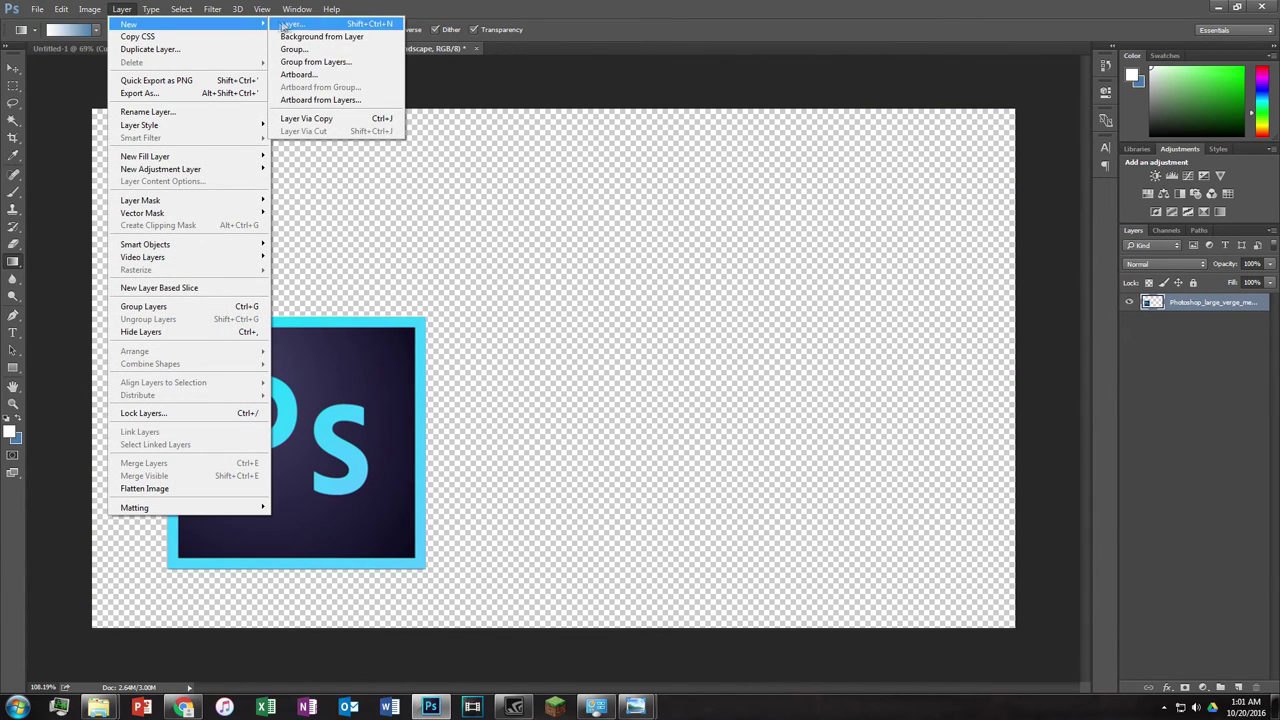
left_click(290, 24)
left_click(755, 219)
left_click_drag(335, 205, 595, 543)
left_click_drag(1173, 308, 1168, 389)
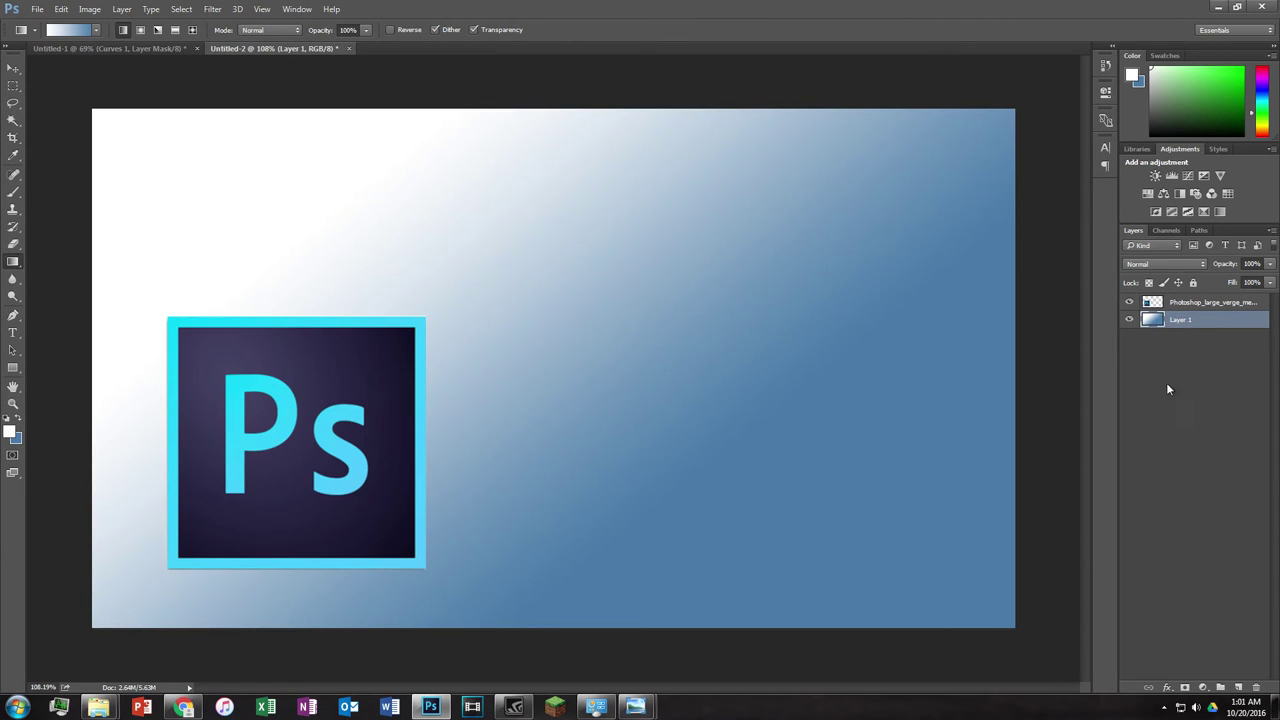
key("ctrl+alt+z")
key("ctrl+alt+z")
key("alt+z")
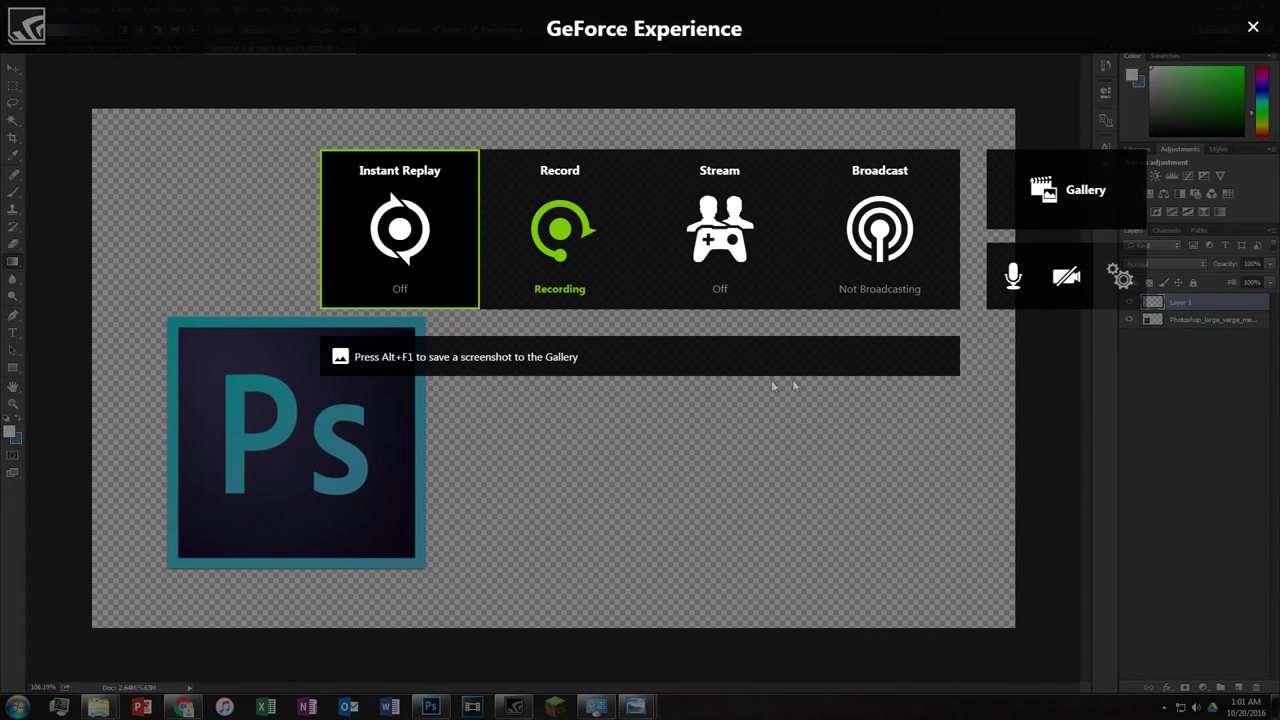
left_click(1250, 28)
left_click_drag(1213, 308, 1205, 334)
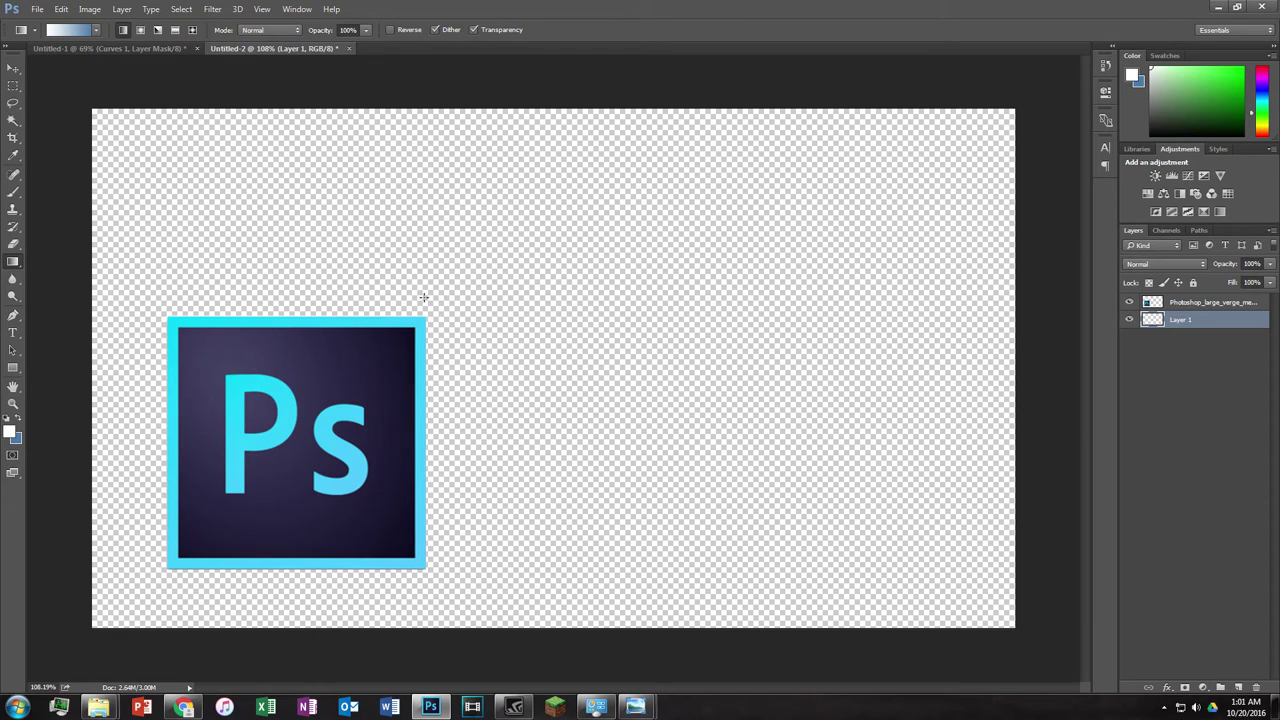
left_click_drag(475, 371, 541, 518)
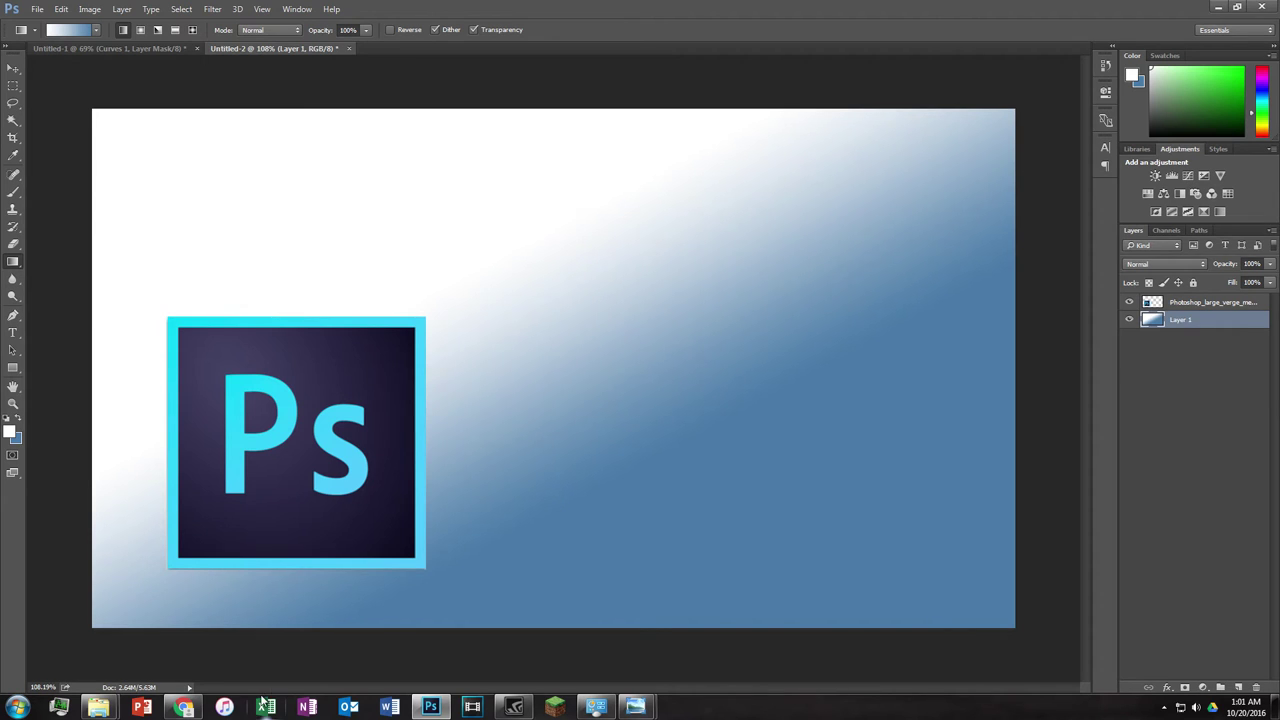
Step: Put the browser away and undo the gradient so Layer 1 is empty again
mouse_move(184, 706)
left_click(207, 674)
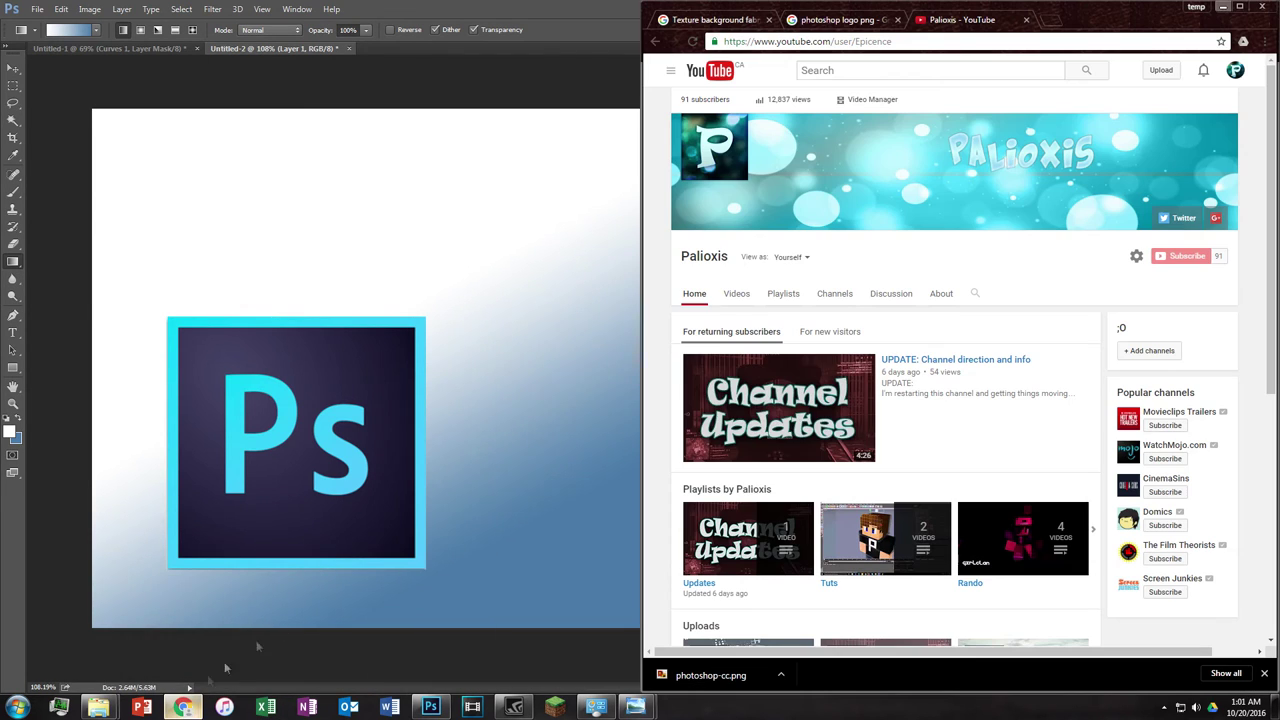
left_click(1220, 7)
scroll(579, 326, "down", 3)
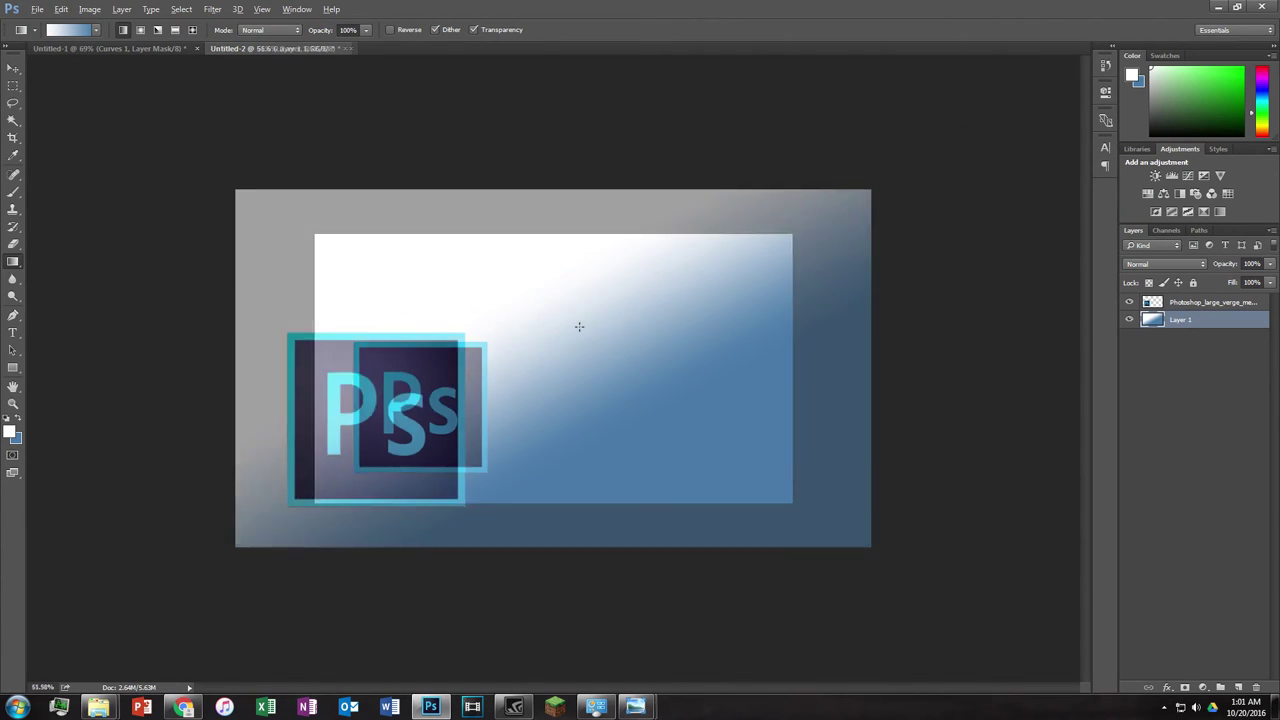
scroll(585, 321, "up", 2)
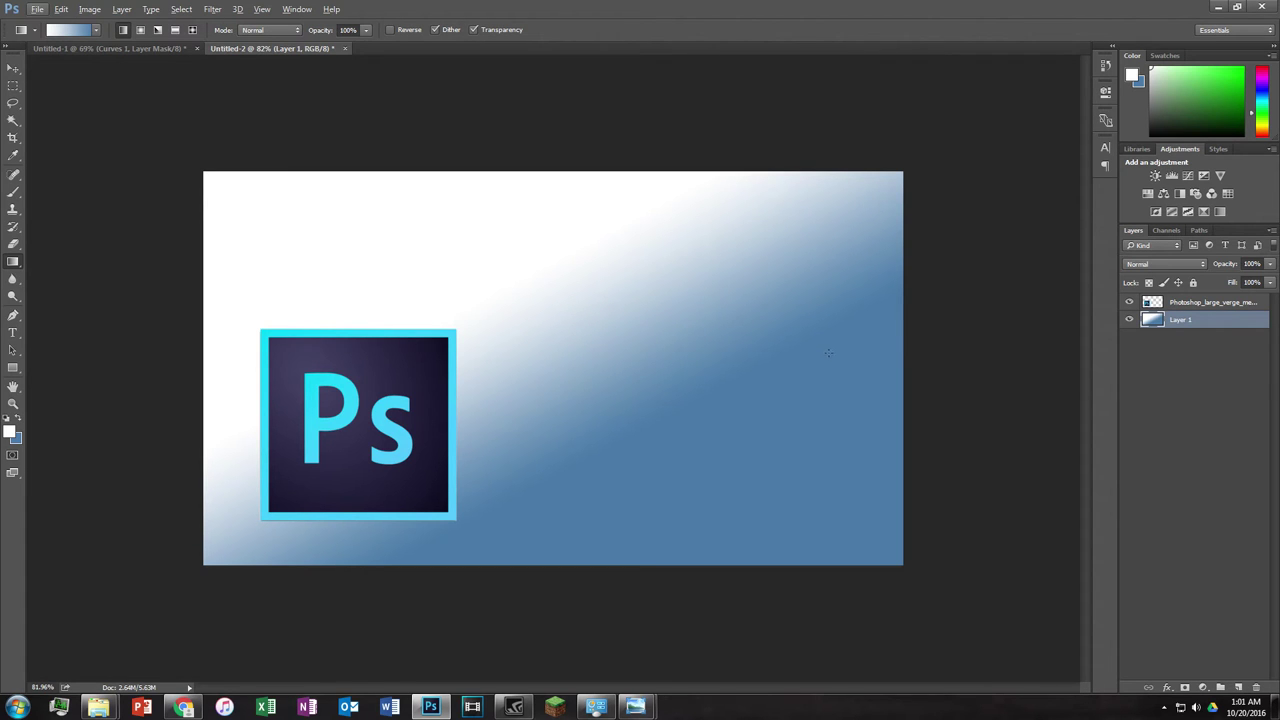
key("ctrl+z")
key("alt+z")
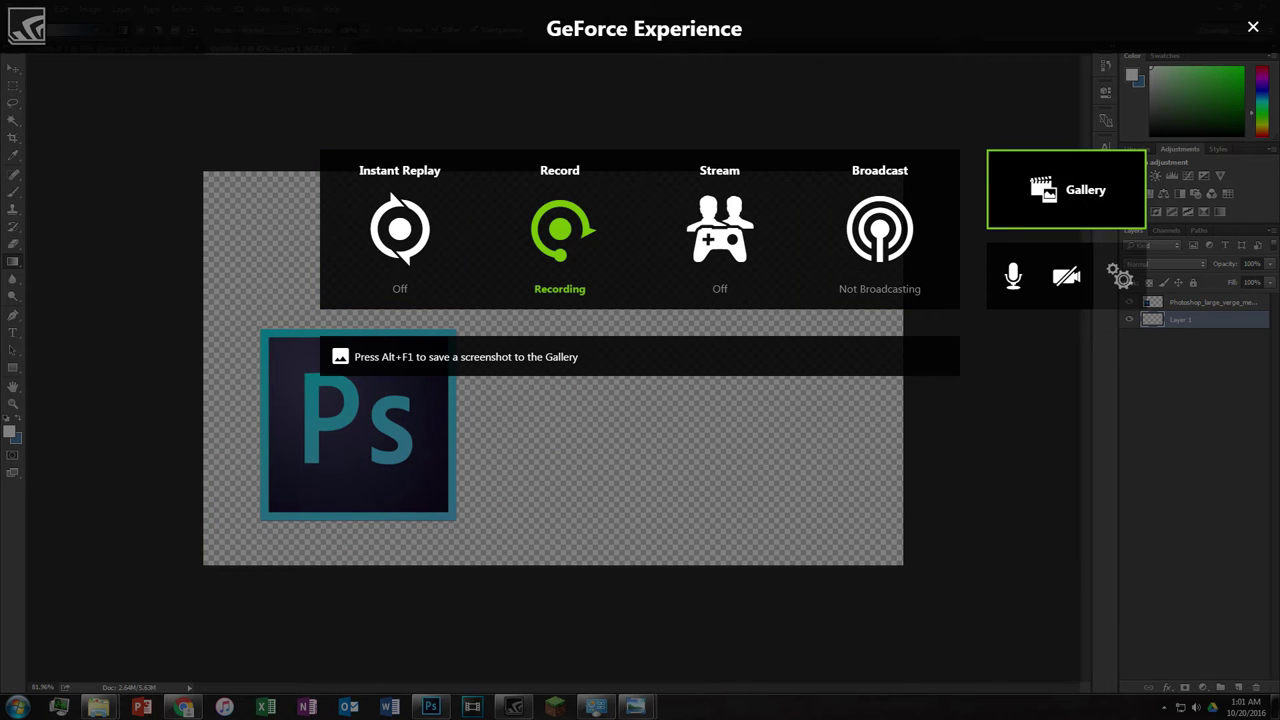
key("alt+z")
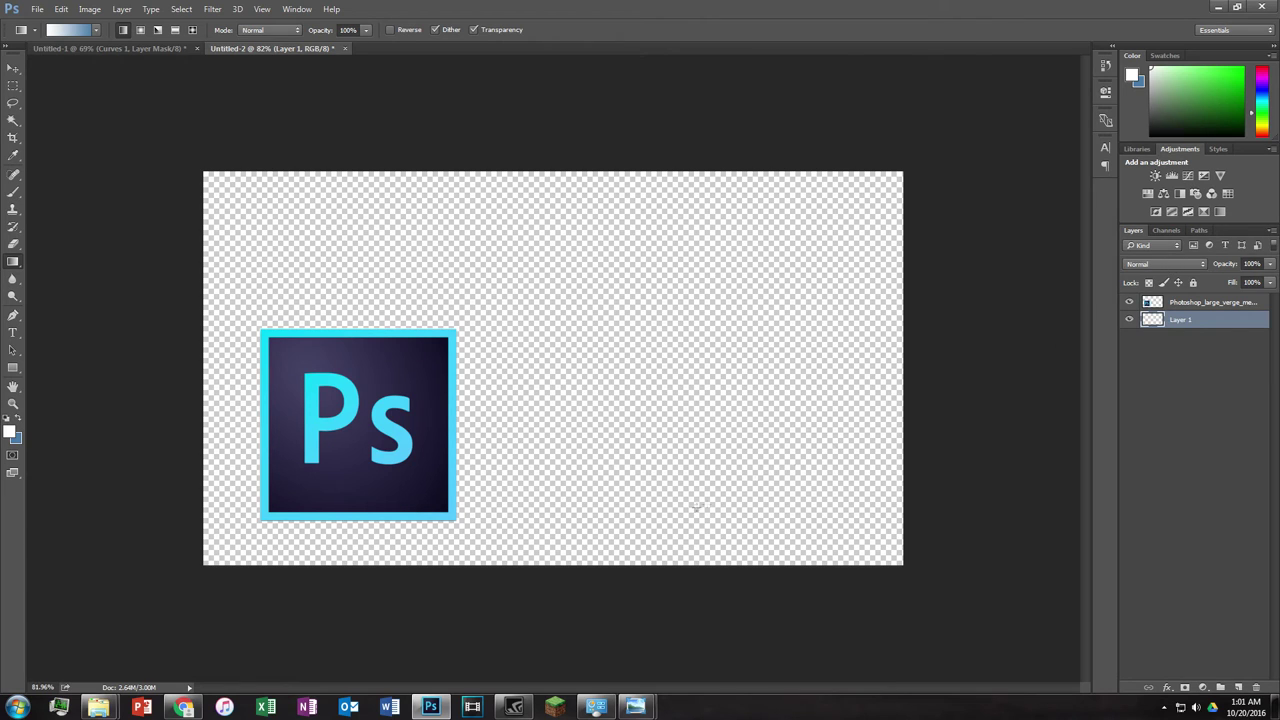
Step: Search Google for 'Background hd' in a new Chrome tab
left_click(186, 707)
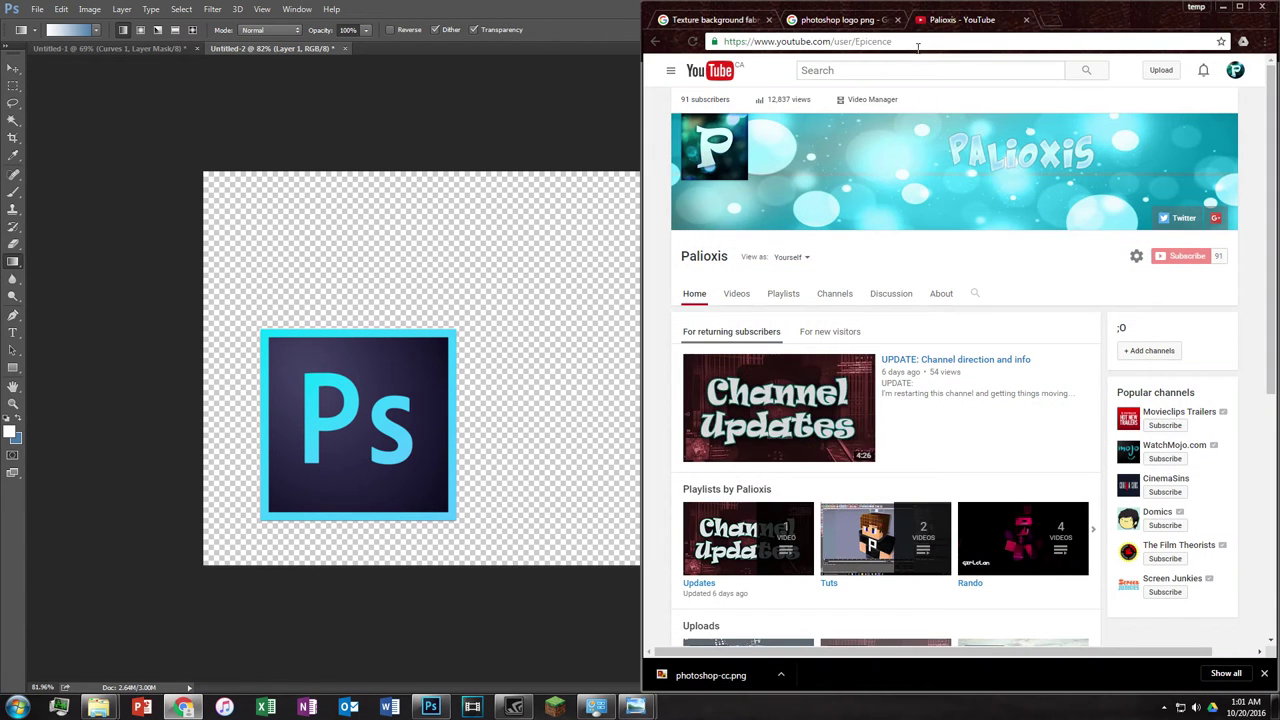
left_click(1046, 20)
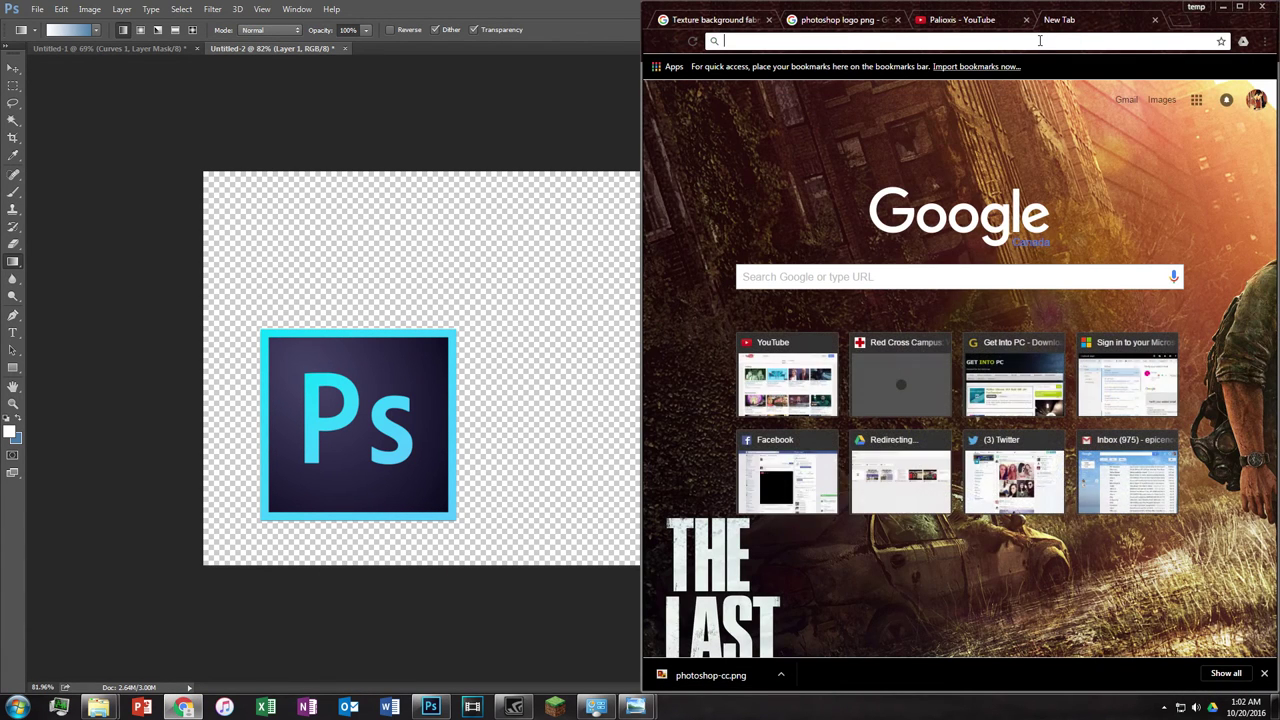
type("Background")
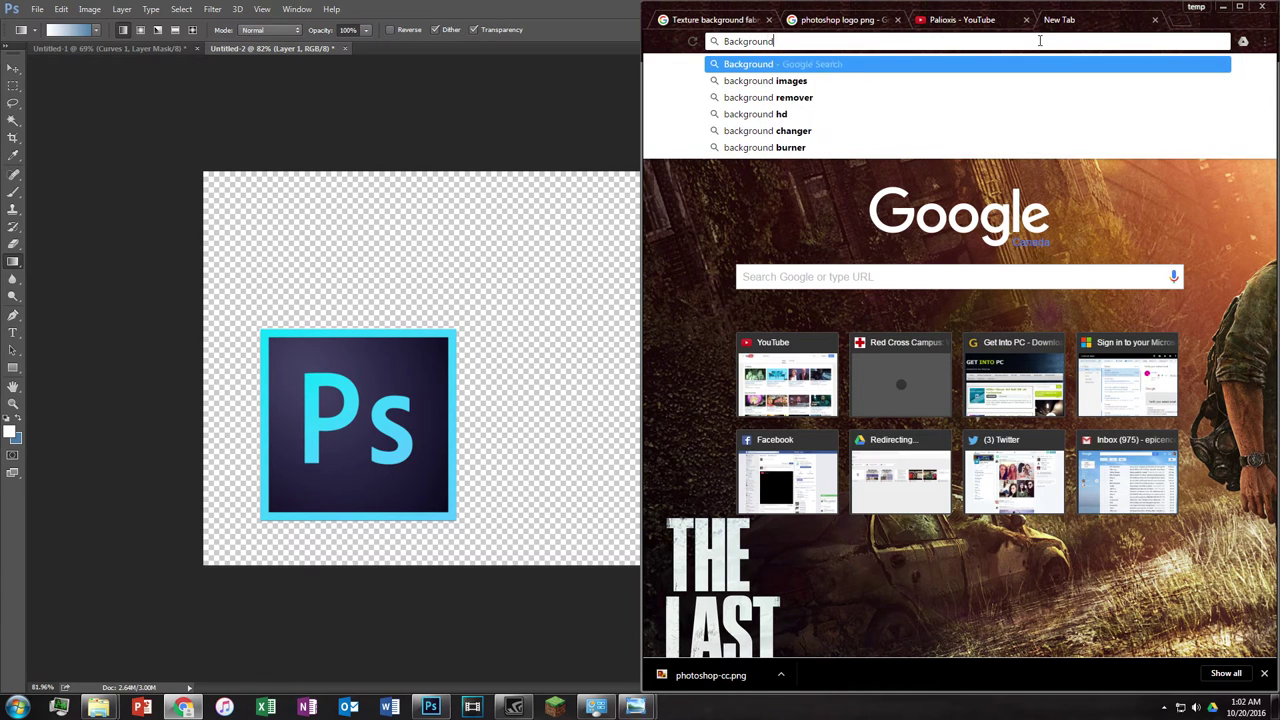
type(" hd")
key("Return")
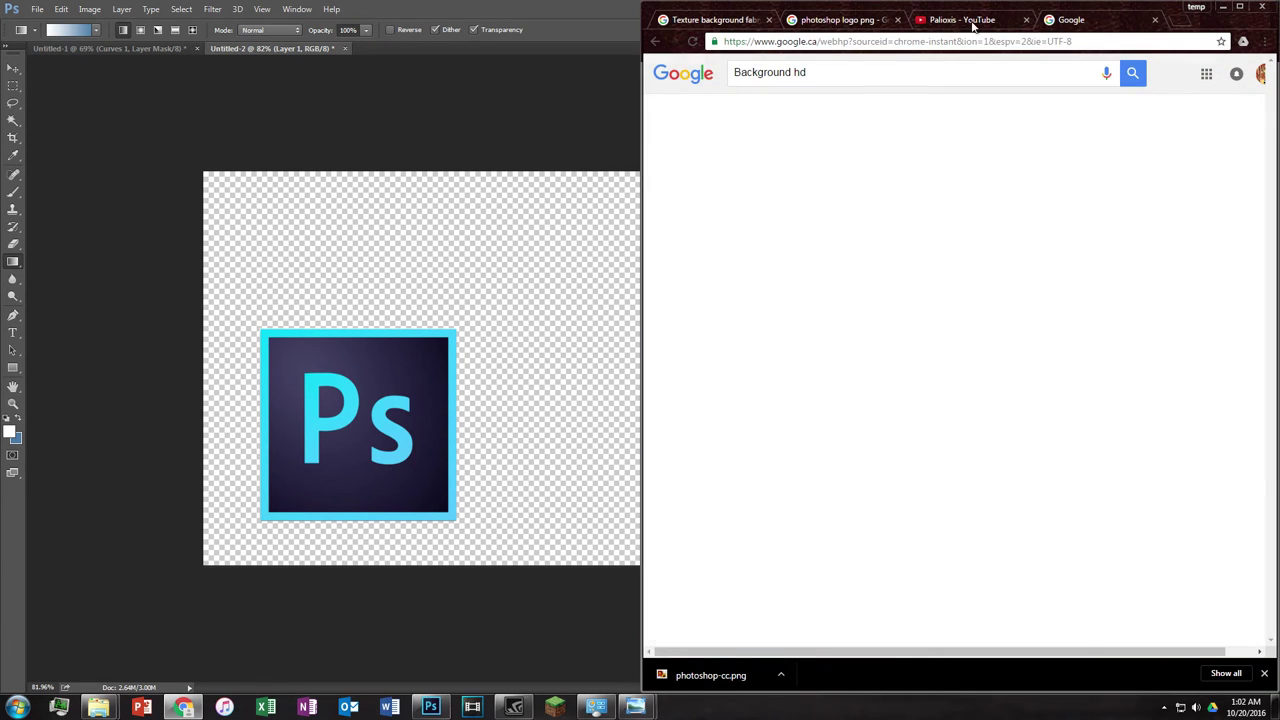
Step: Show the YouTube channel's Videos page, then minimize Chrome
left_click(972, 22)
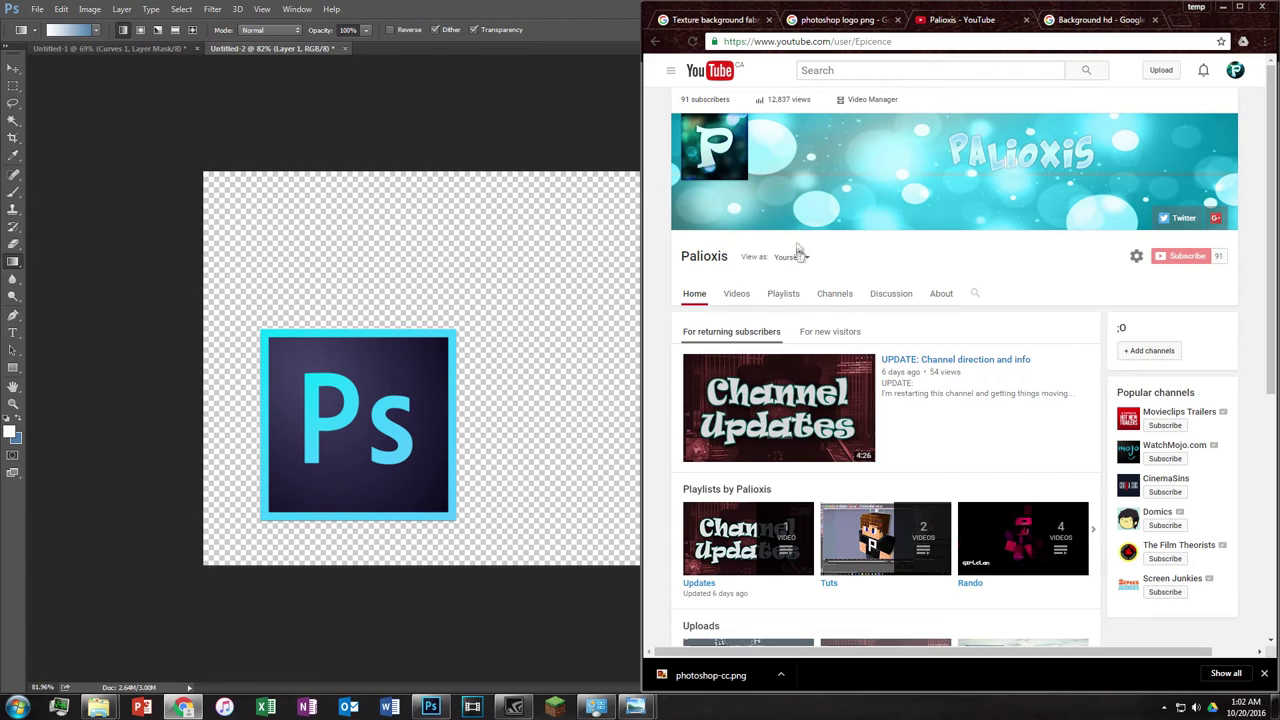
left_click(722, 300)
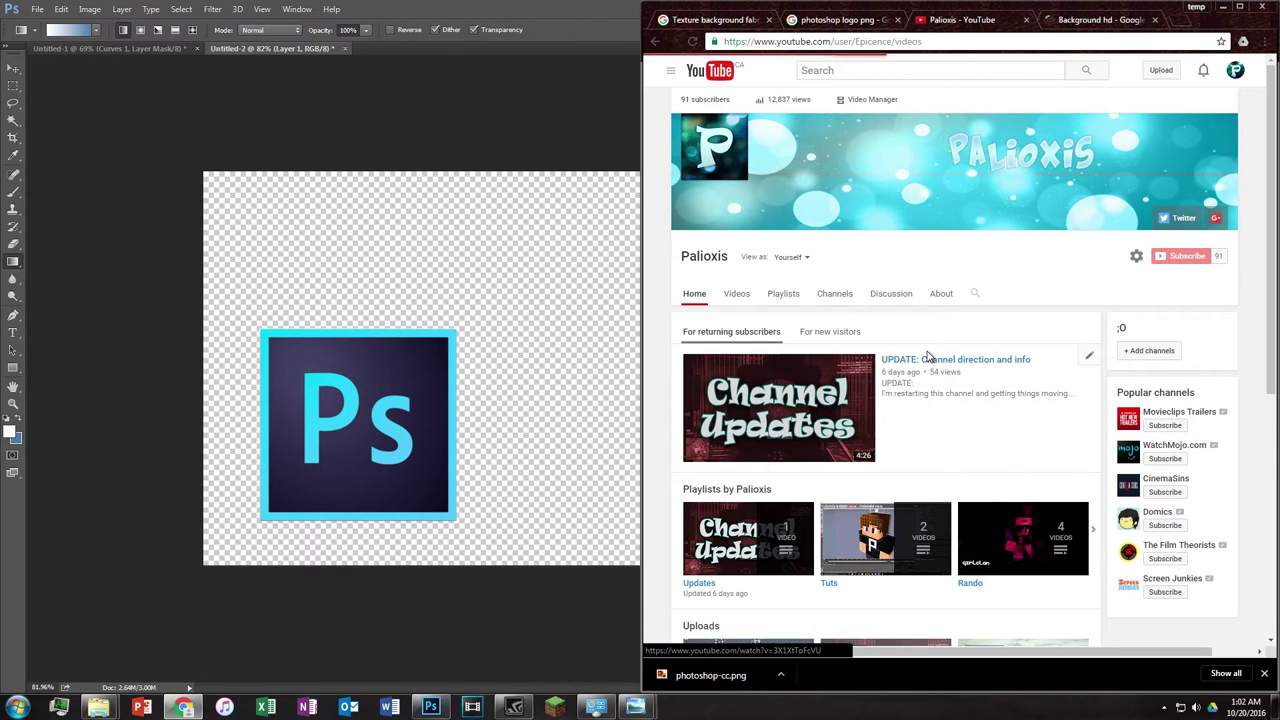
left_click(184, 707)
Step: Go from the PP folder to Art > Intro, preview Photo.jpeg, then close it and hide Explorer
mouse_move(97, 707)
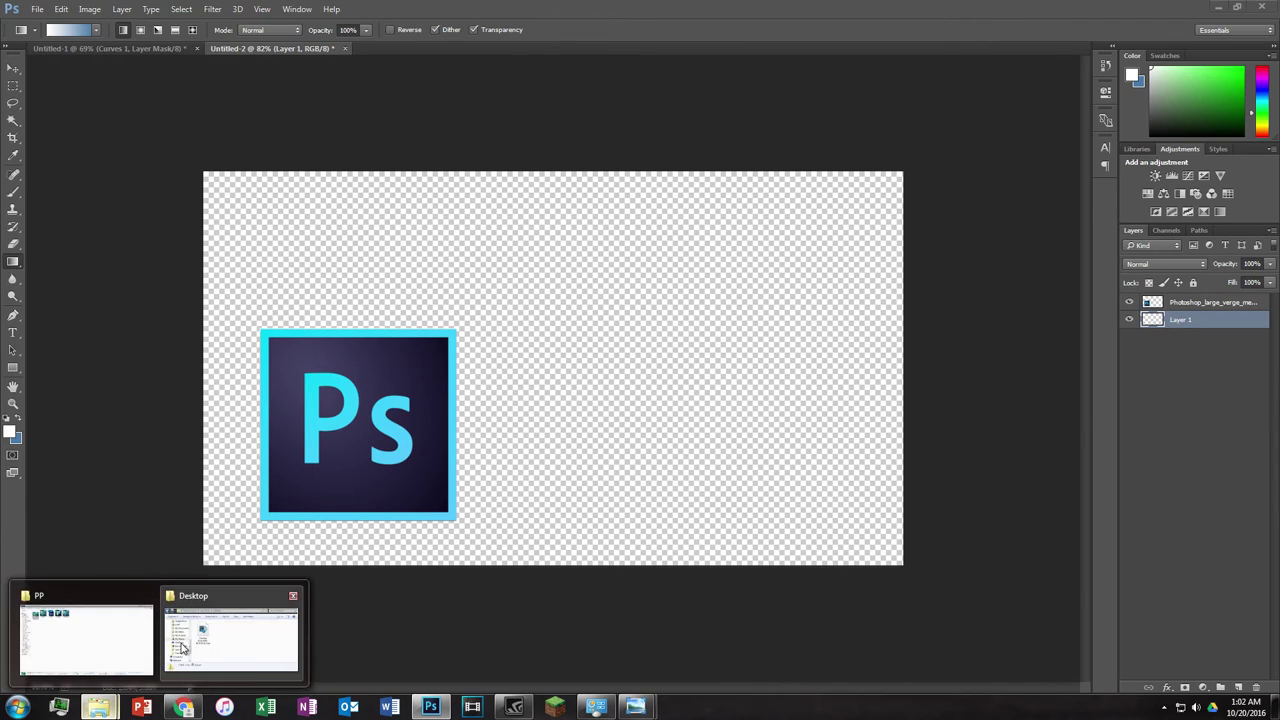
left_click(86, 651)
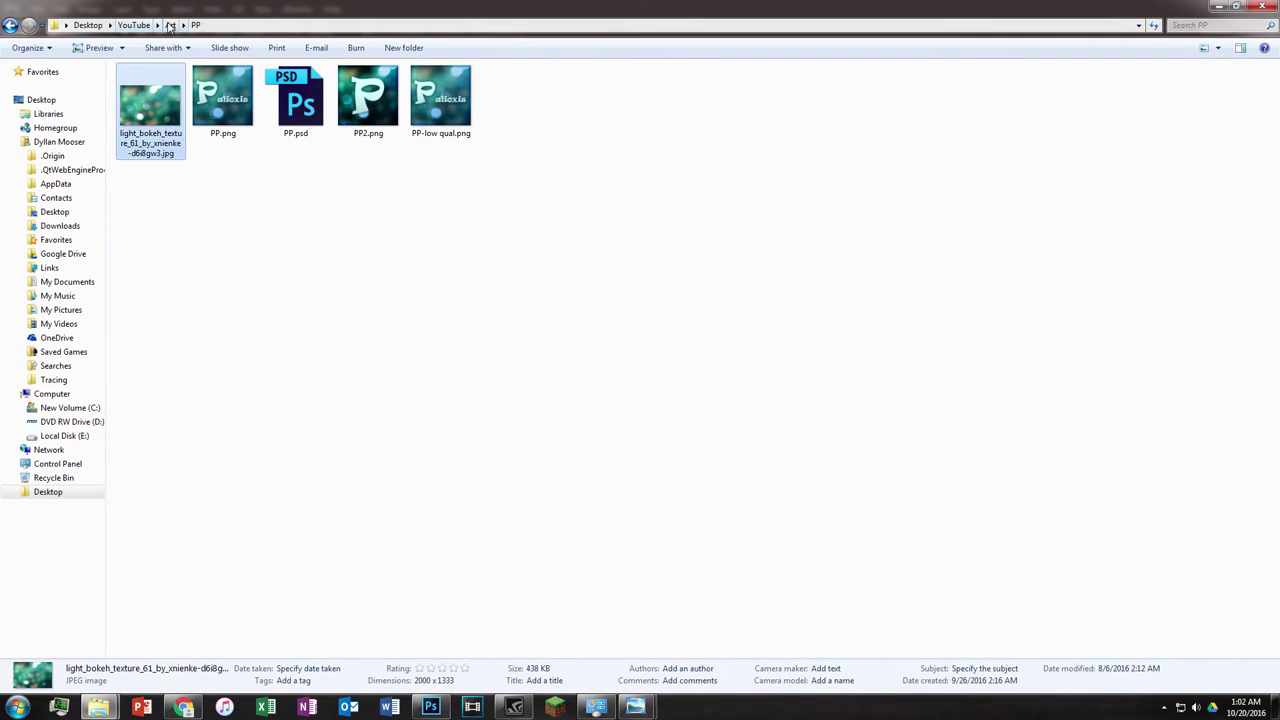
left_click(170, 26)
double_click(206, 110)
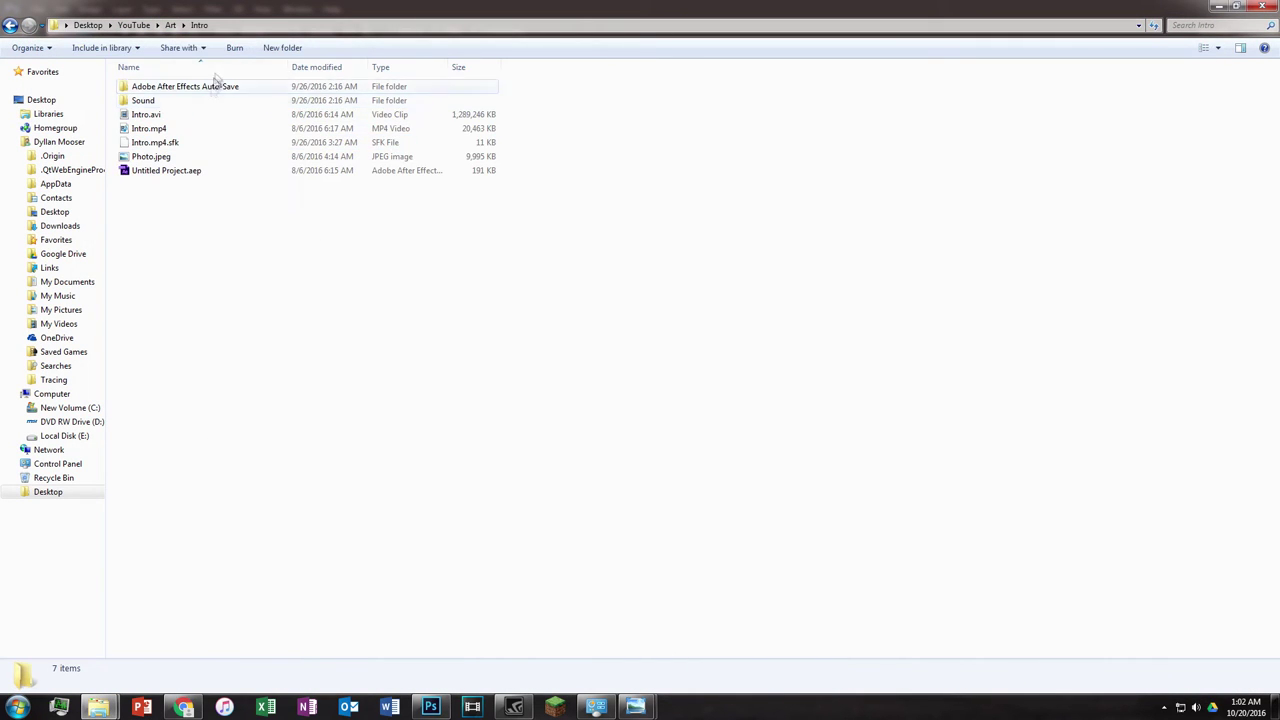
double_click(208, 157)
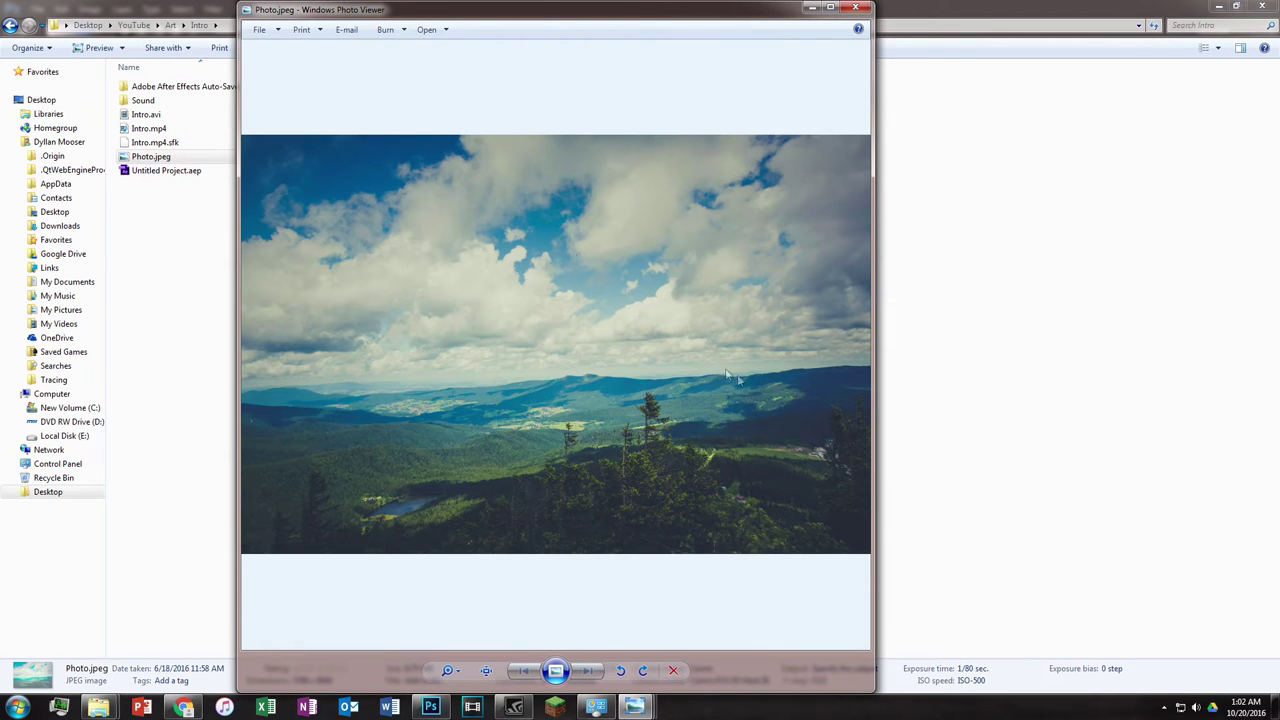
scroll(652, 420, "up", 4)
scroll(650, 420, "down", 4)
left_click(855, 7)
left_click(1218, 6)
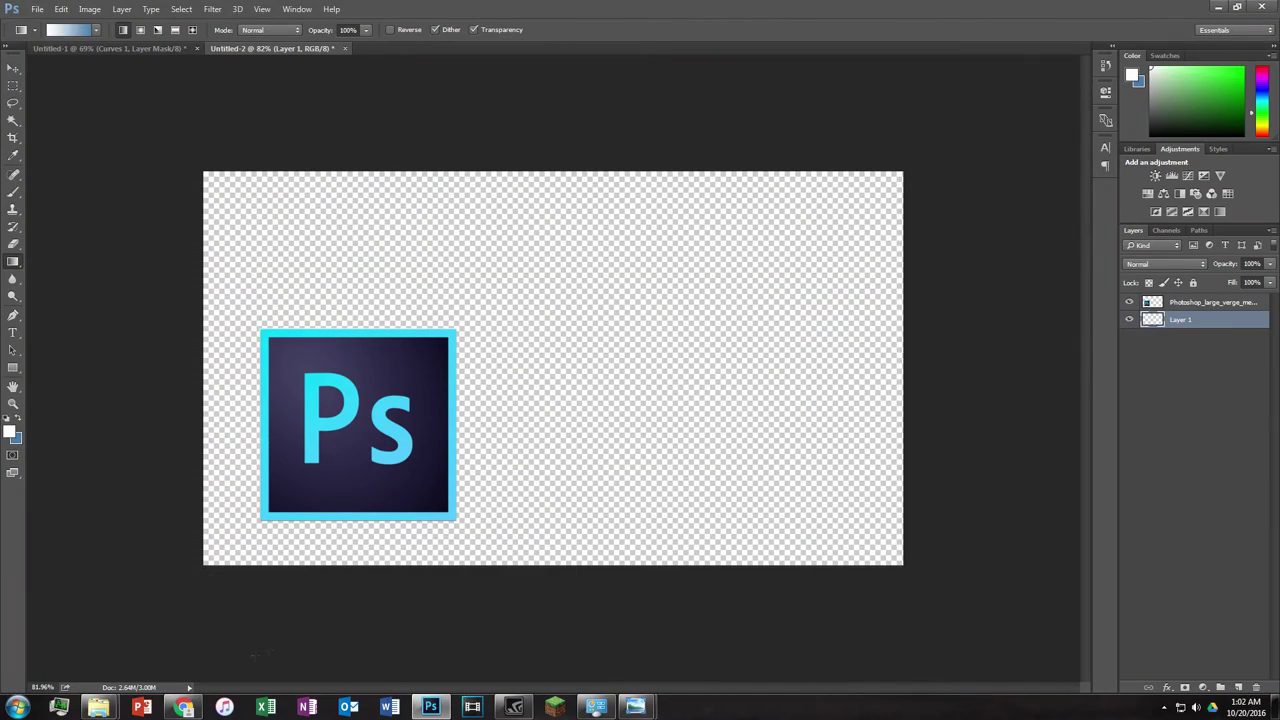
Step: Switch Chrome to its blank New Tab page and keep it up beside Photoshop
left_click(178, 710)
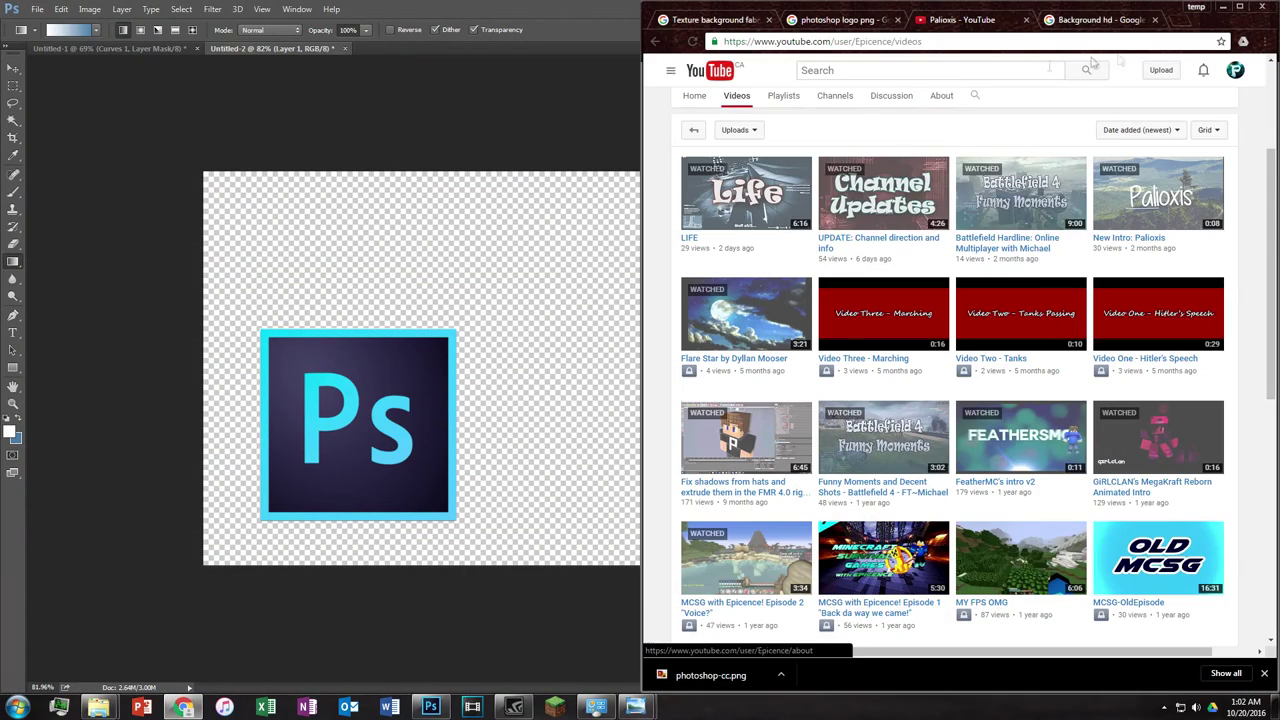
key("ctrl+shift+Tab")
left_click(1104, 19)
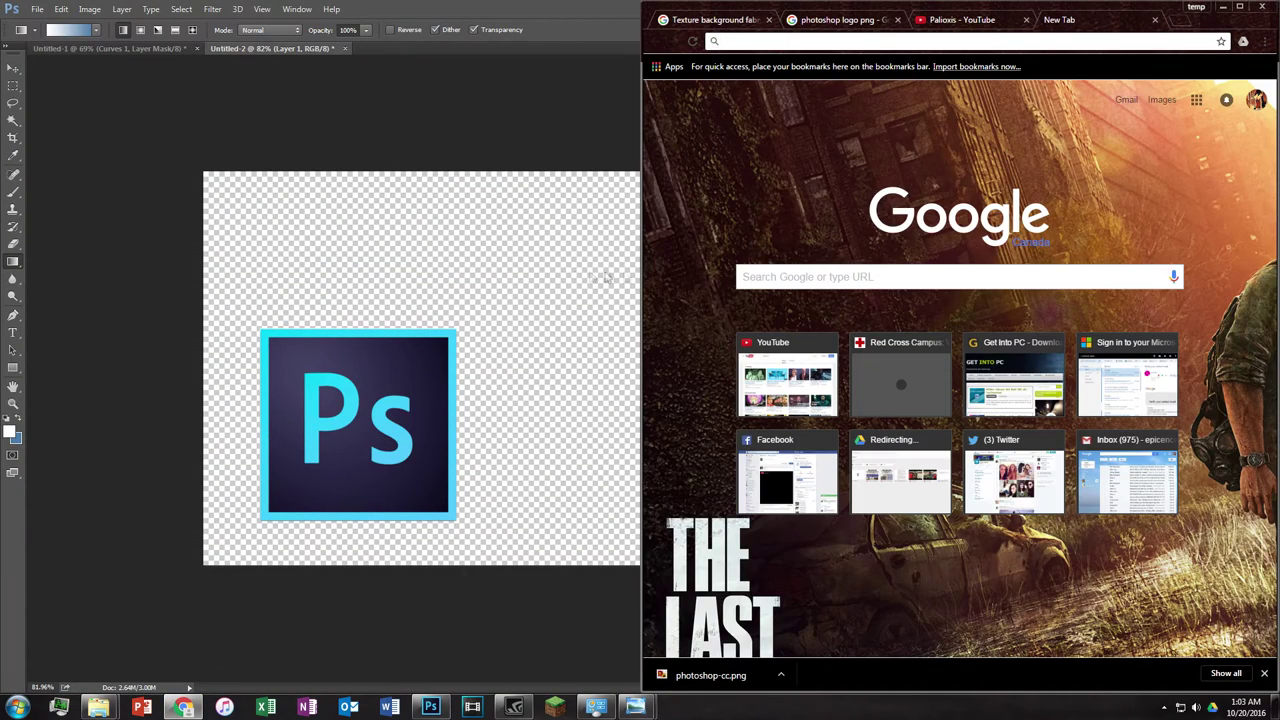
left_click(485, 6)
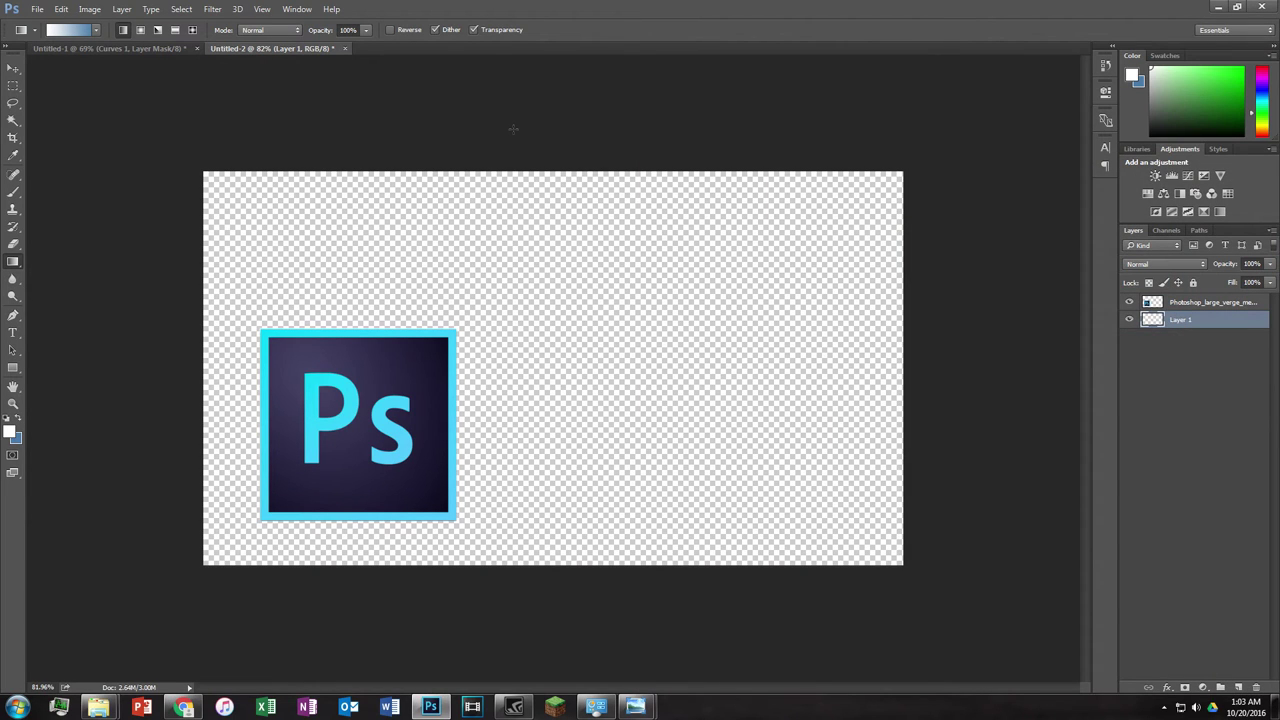
left_click(183, 708)
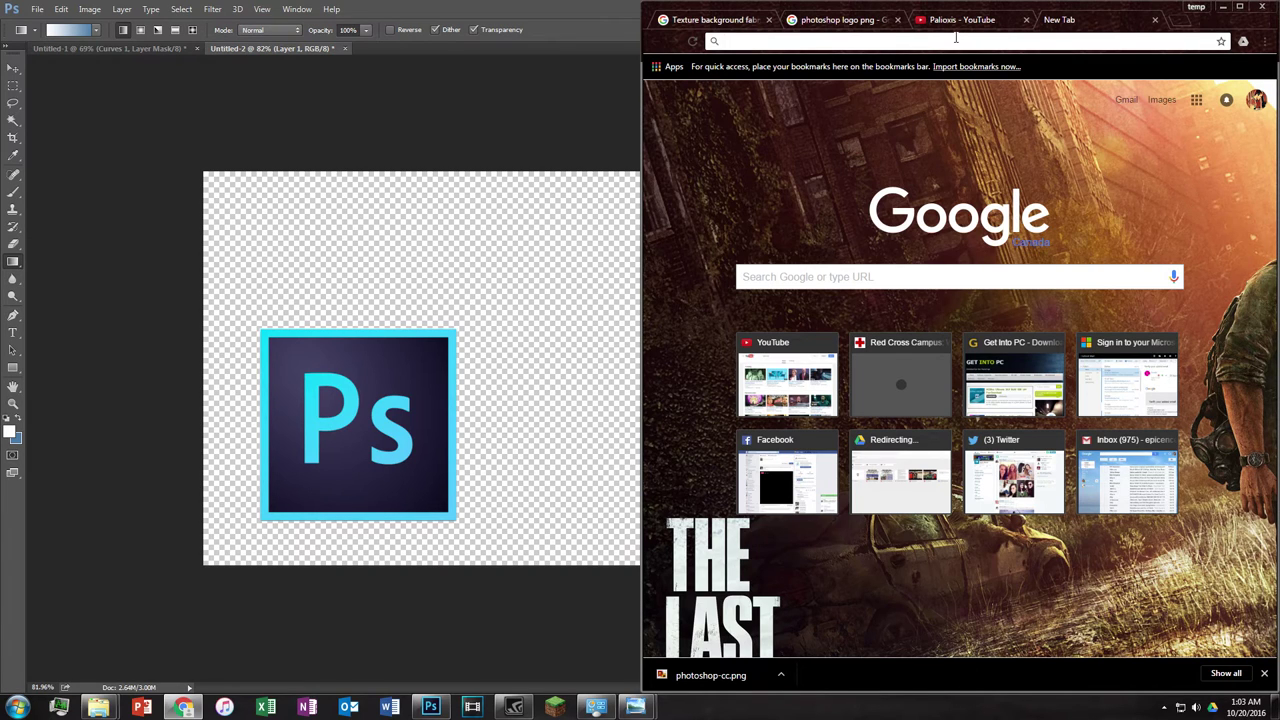
Step: Search Google for 'royalty free images' and open the Pixabay site
type("roya")
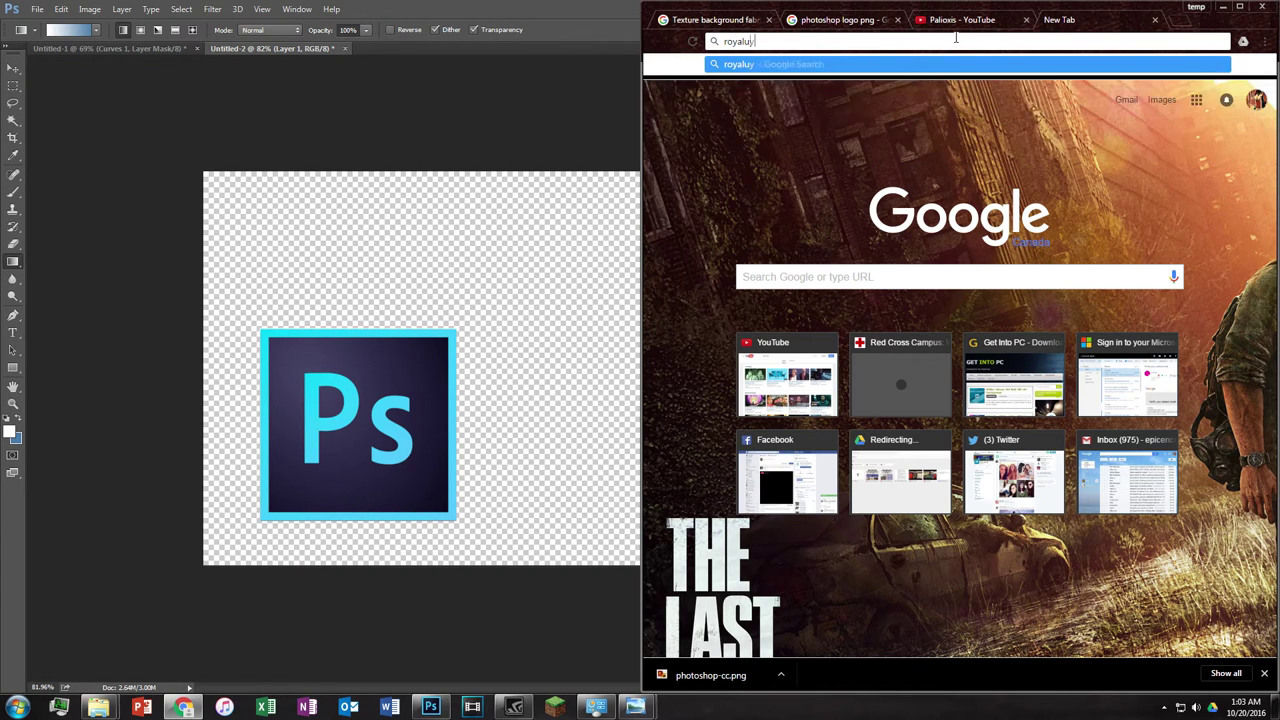
type("lty free image")
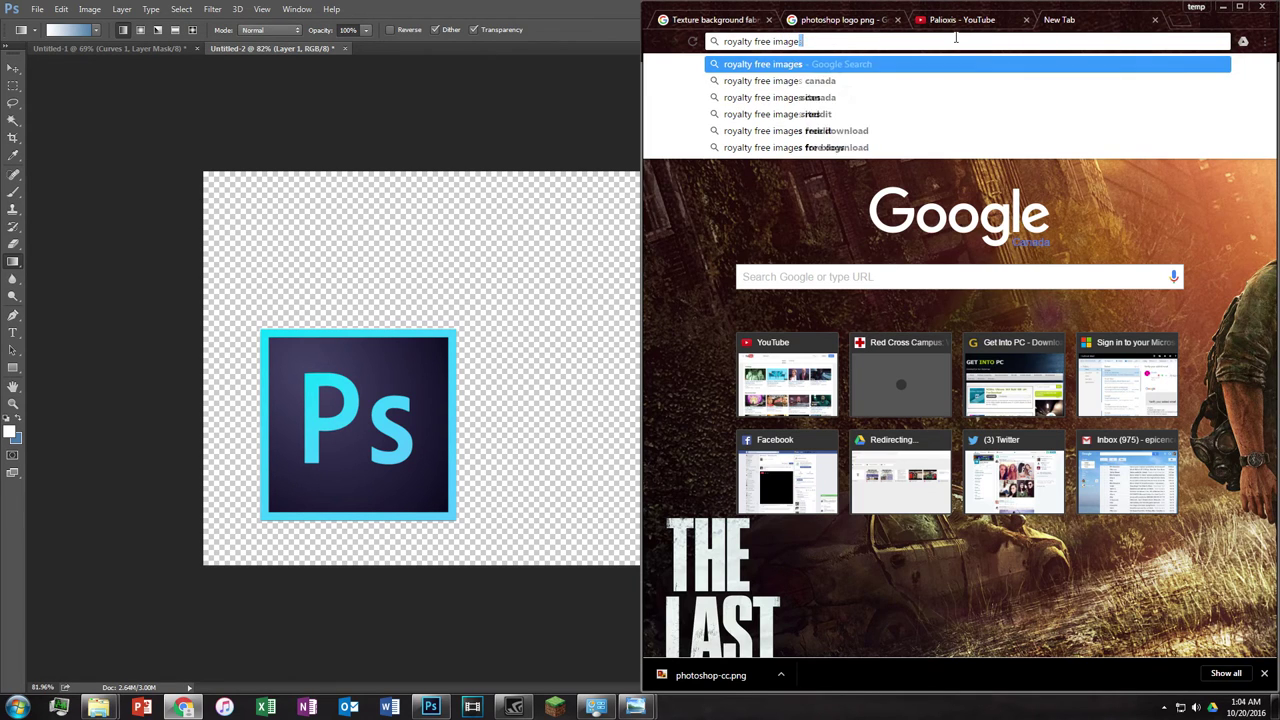
key("Return")
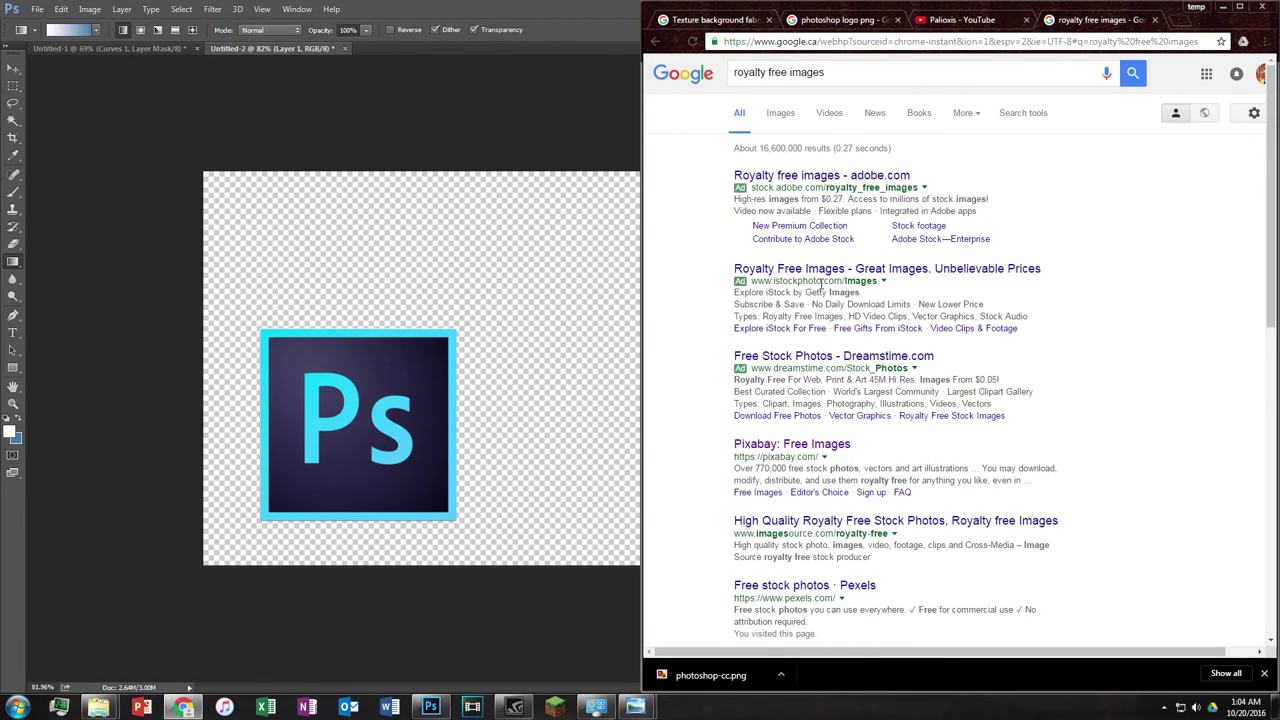
left_click(799, 446)
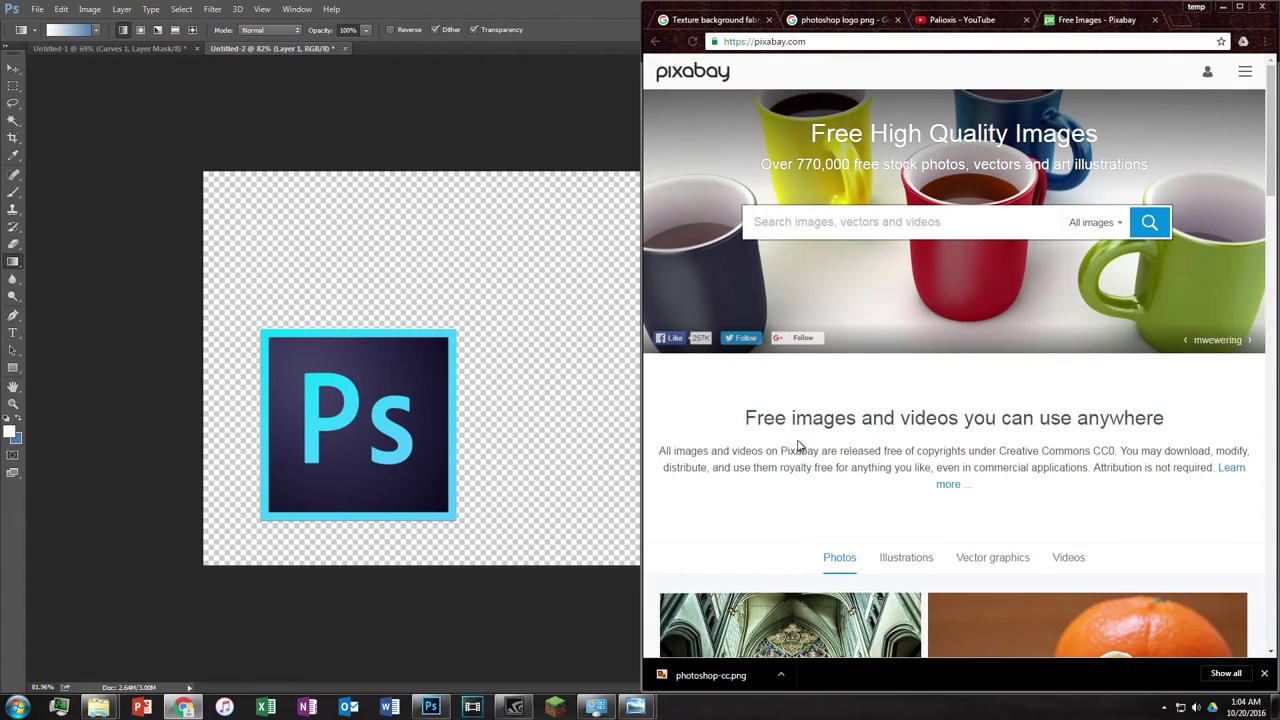
left_click(435, 5)
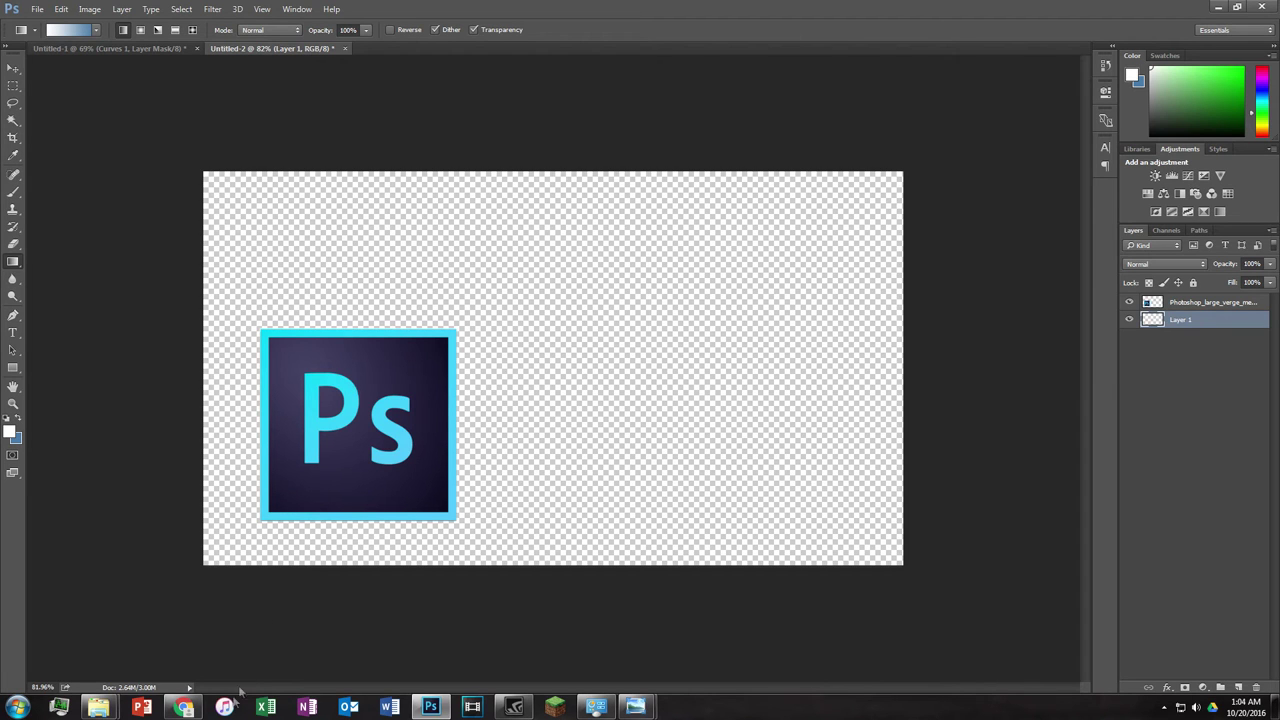
Step: Bring the Pixabay page back up and browse it, switching between the YouTube and Pixabay tabs
left_click(184, 708)
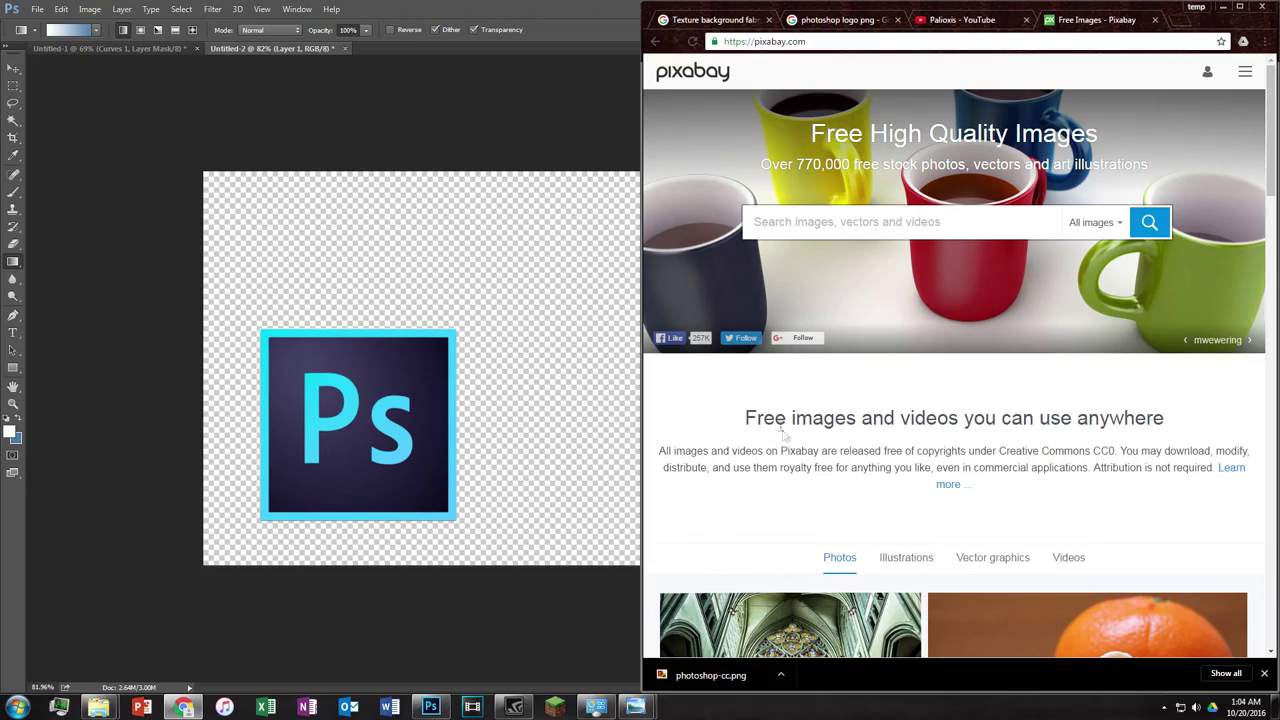
scroll(891, 374, "down", 3)
scroll(977, 560, "down", 4)
scroll(966, 551, "up", 7)
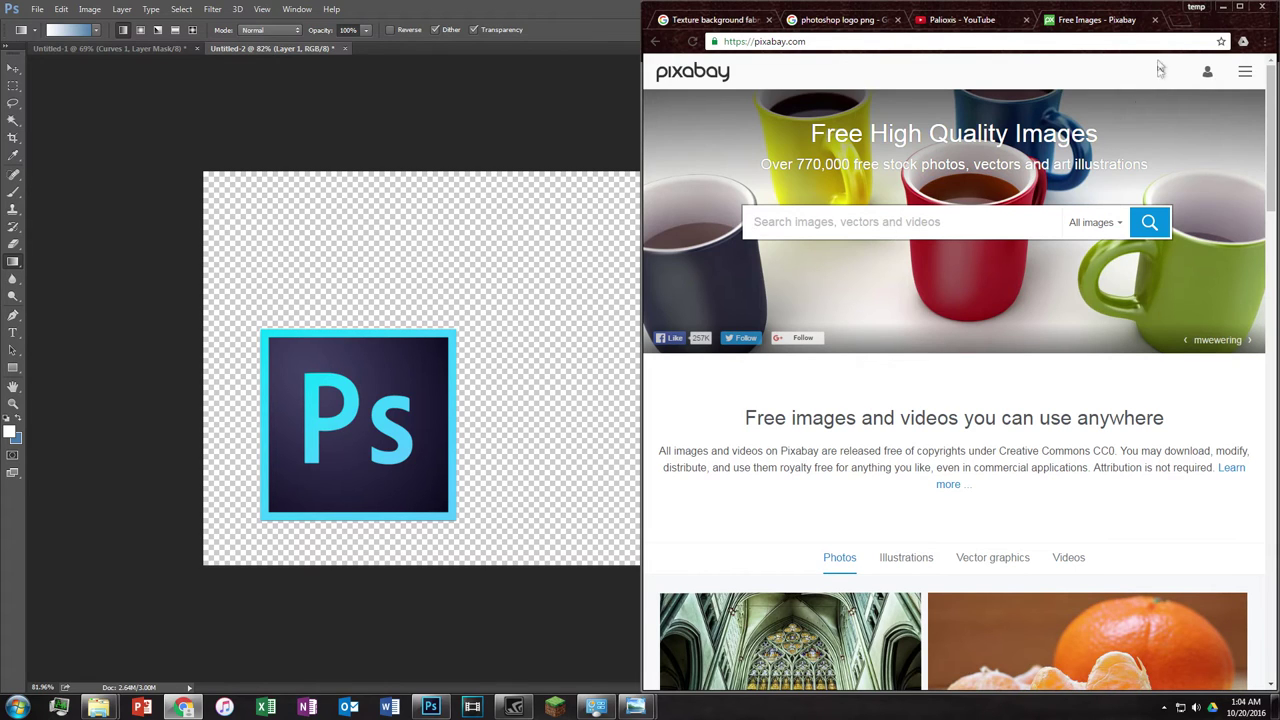
left_click(1176, 20)
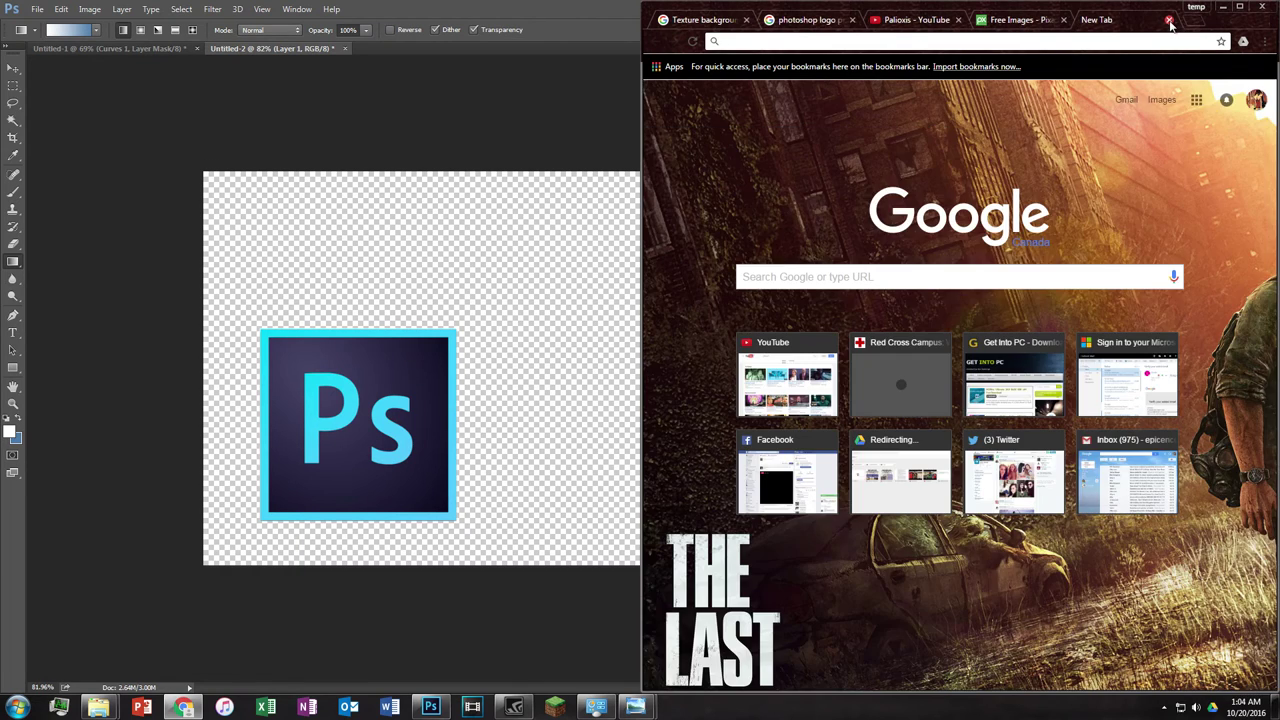
left_click(1168, 20)
left_click(950, 19)
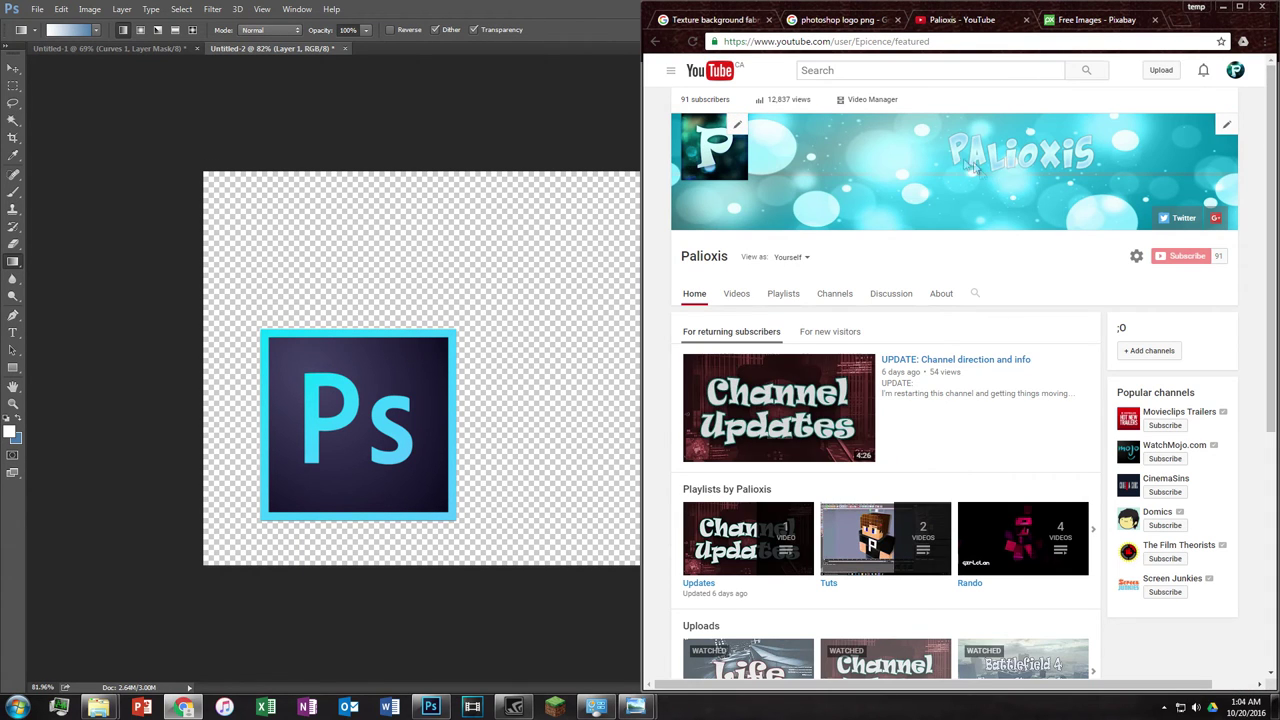
left_click(1096, 22)
Step: Search Pixabay for 'Nature background'
left_click(860, 224)
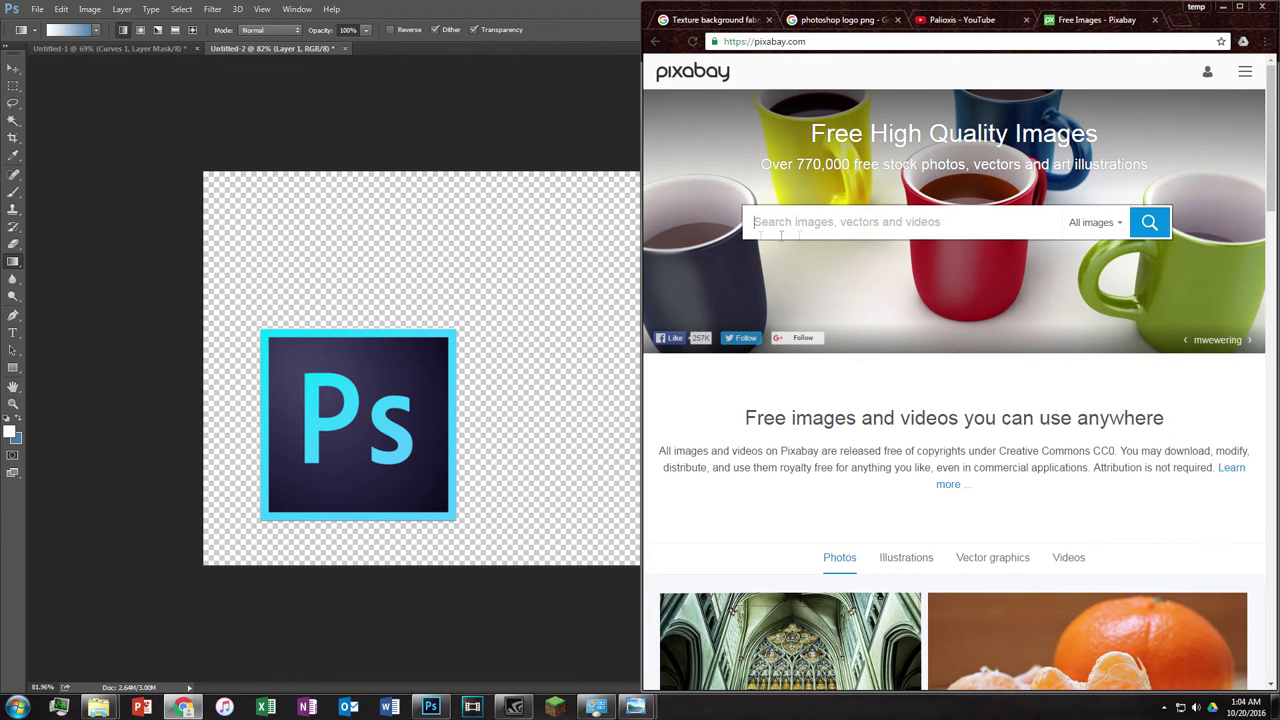
left_click(978, 22)
left_click(1099, 22)
scroll(994, 376, "down", 12)
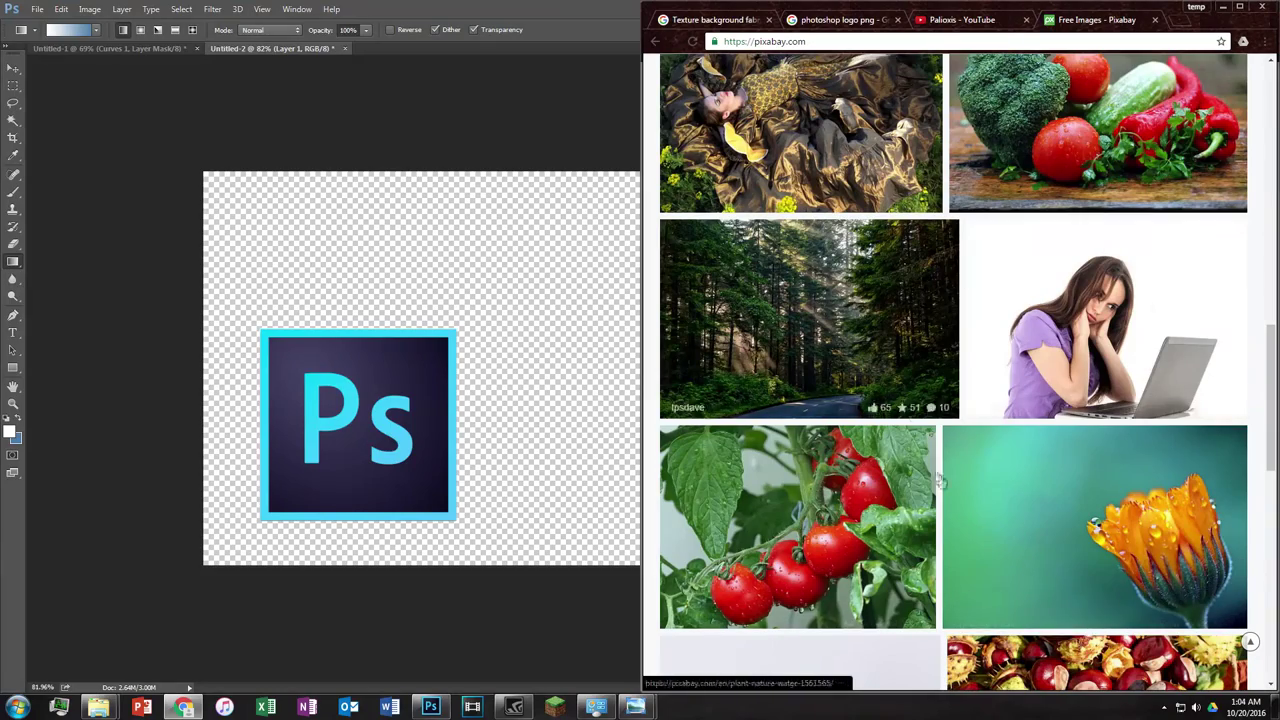
scroll(1000, 540, "down", 4)
scroll(1163, 545, "down", 3)
scroll(1163, 545, "up", 10)
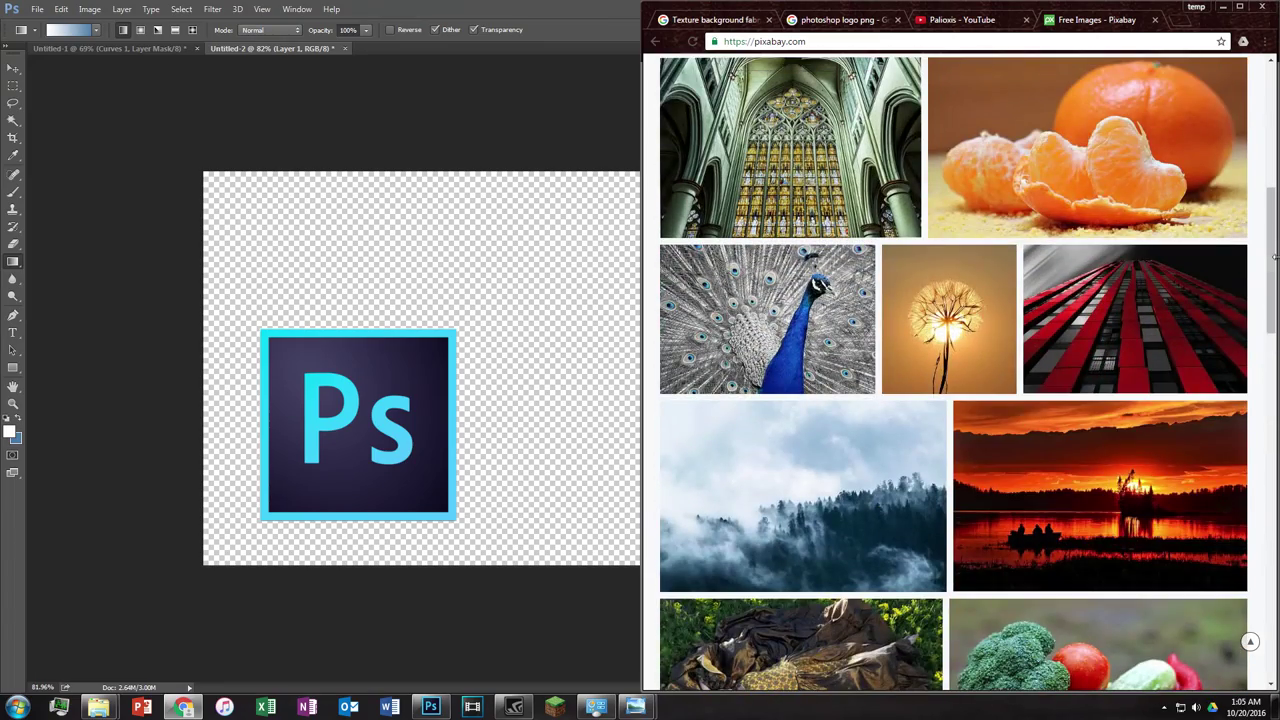
left_click_drag(1275, 257, 1274, 135)
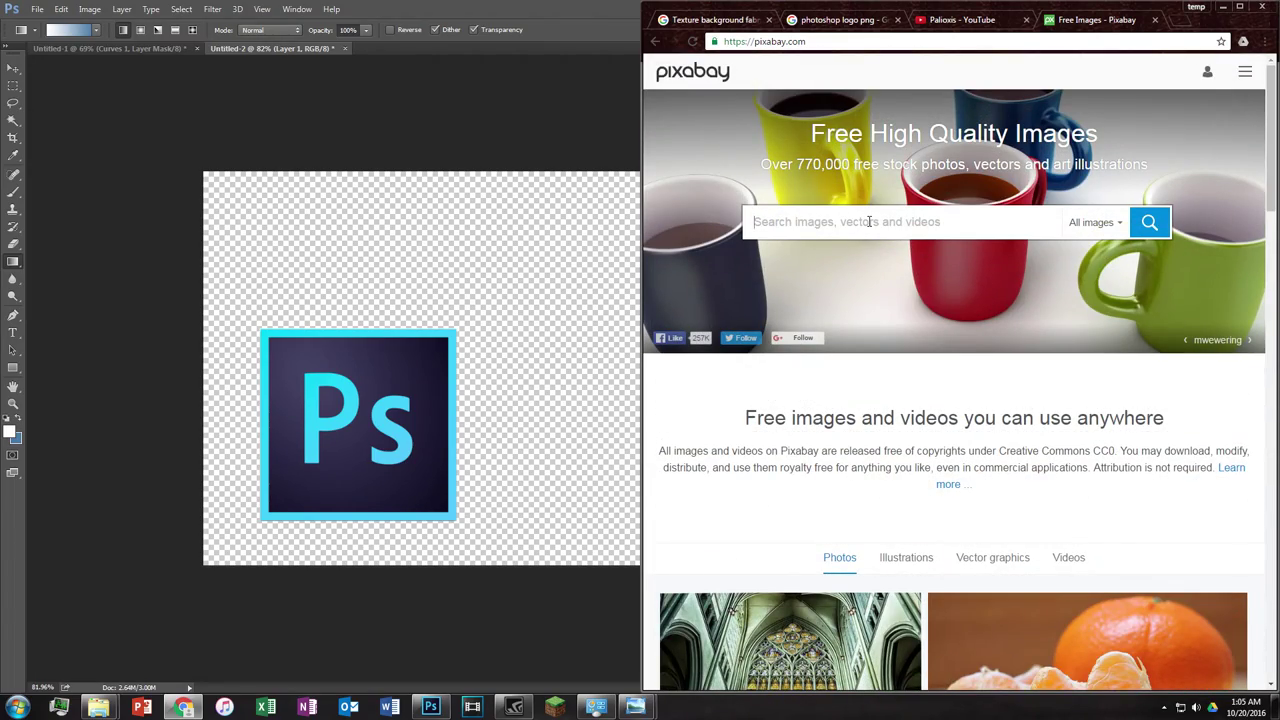
type("Nature background")
key("Return")
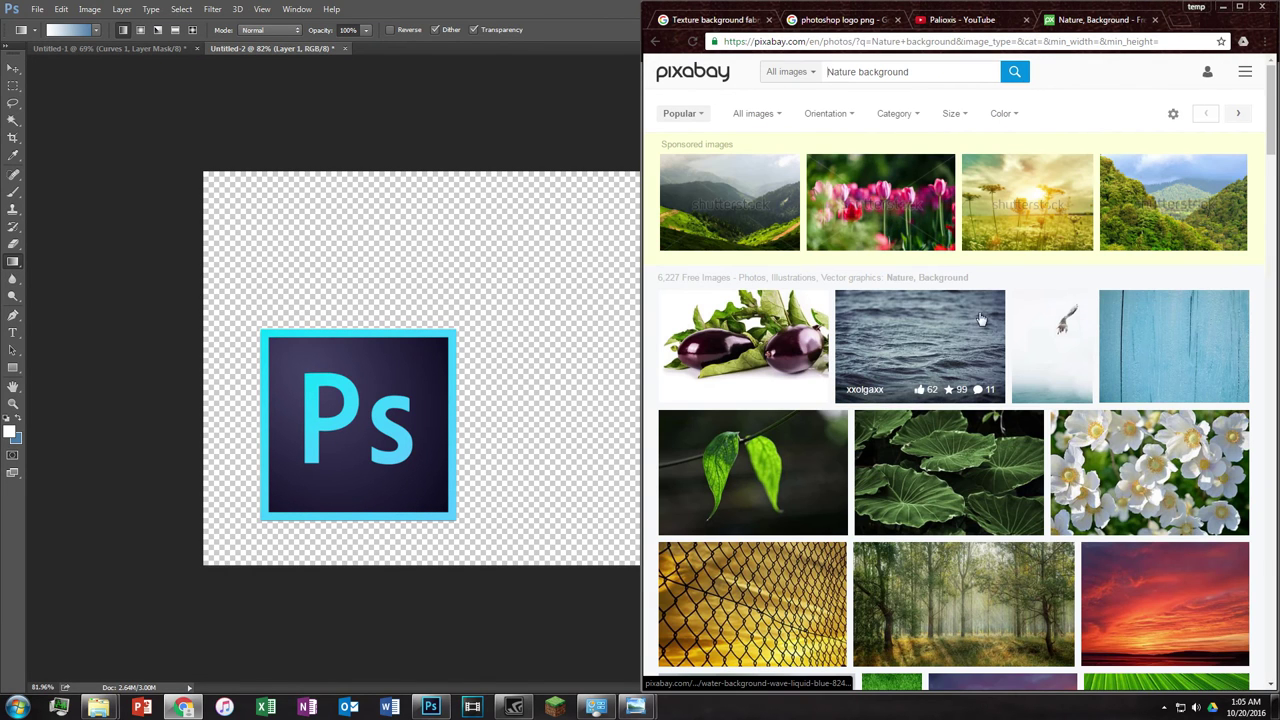
Step: Open the water-waves photo and pick the 1920×1280 download size
left_click(950, 328)
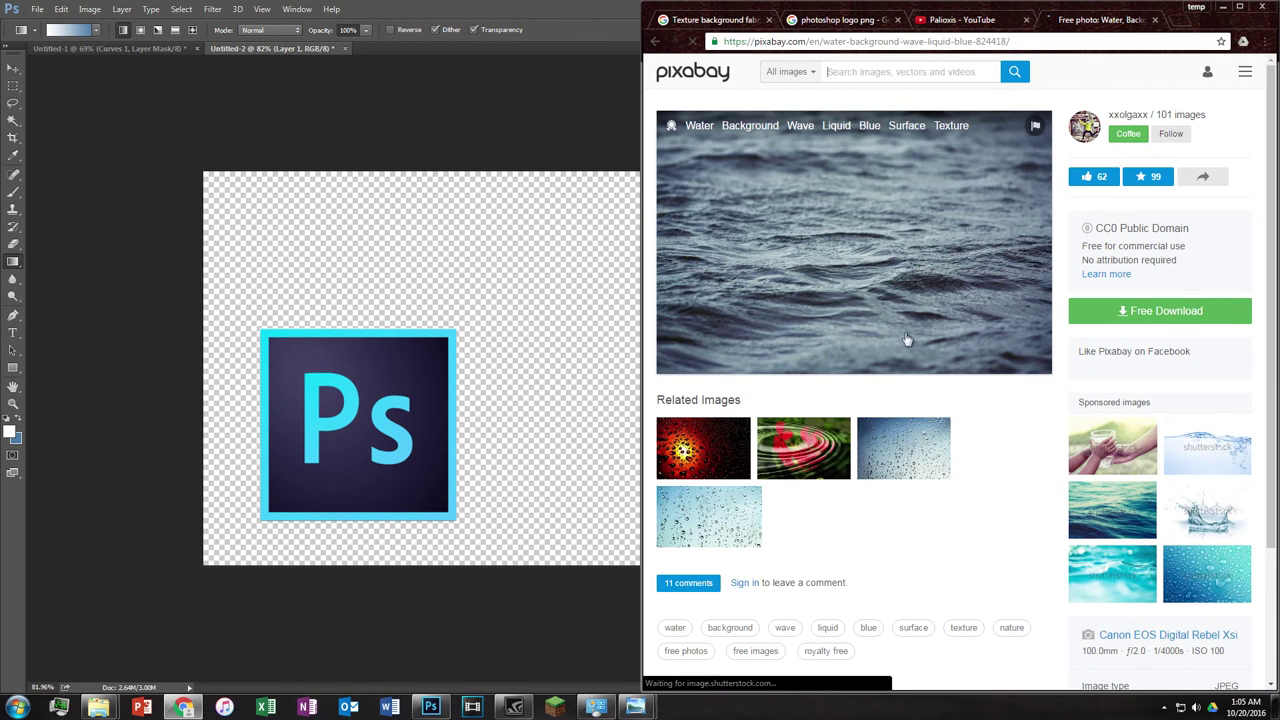
left_click(1186, 316)
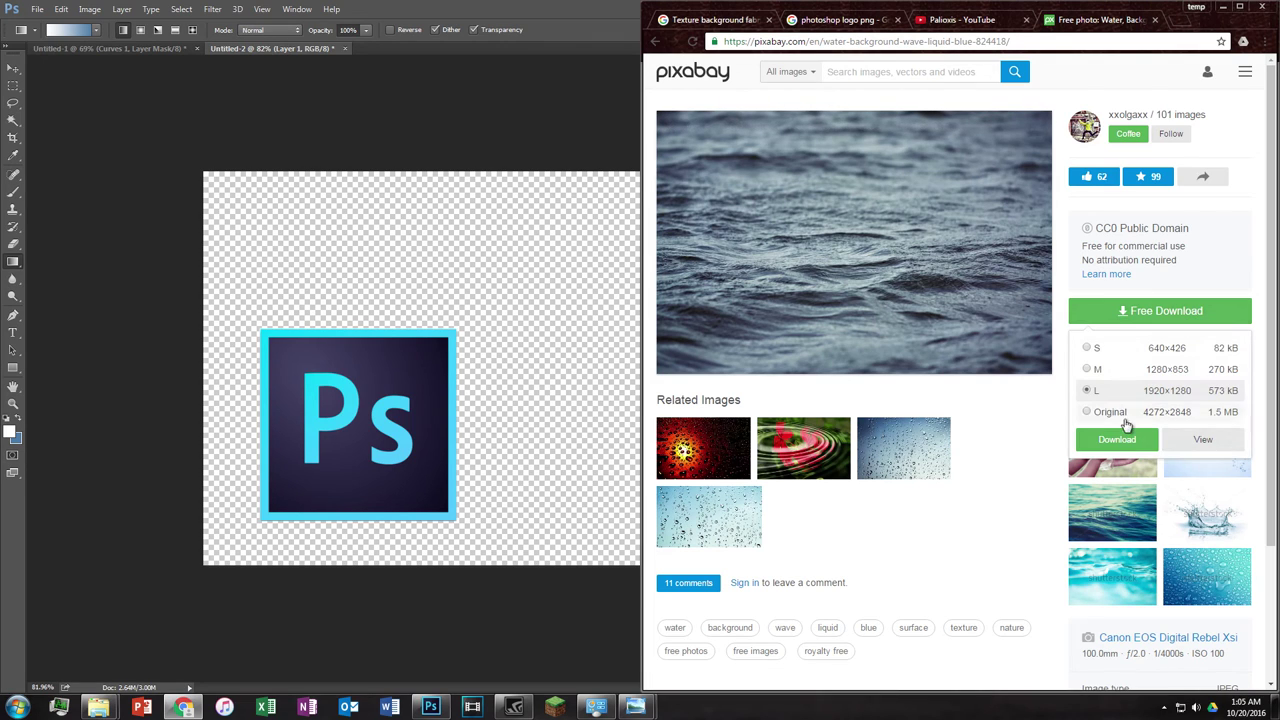
left_click(1118, 370)
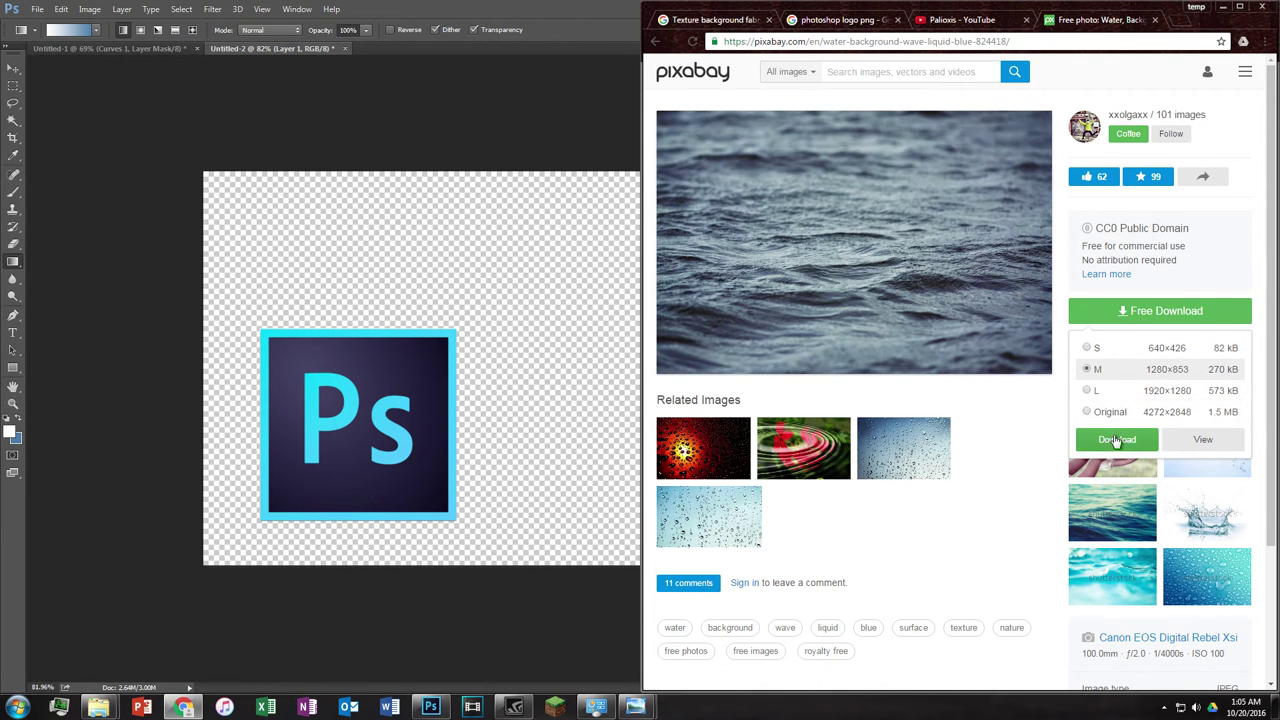
left_click(1108, 391)
left_click(1114, 440)
Step: Answer the captcha to download water-824418_1920.jpg and show it in its folder
left_click(940, 424)
type("No loading 4200")
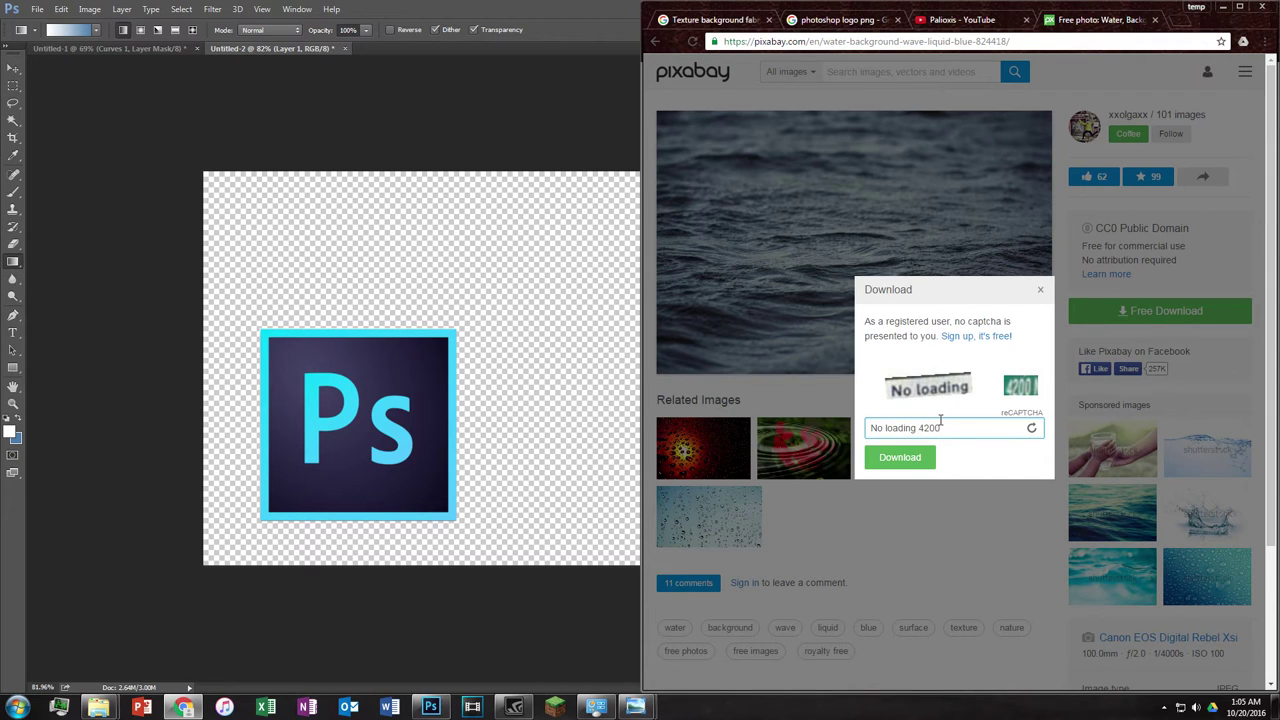
left_click(906, 457)
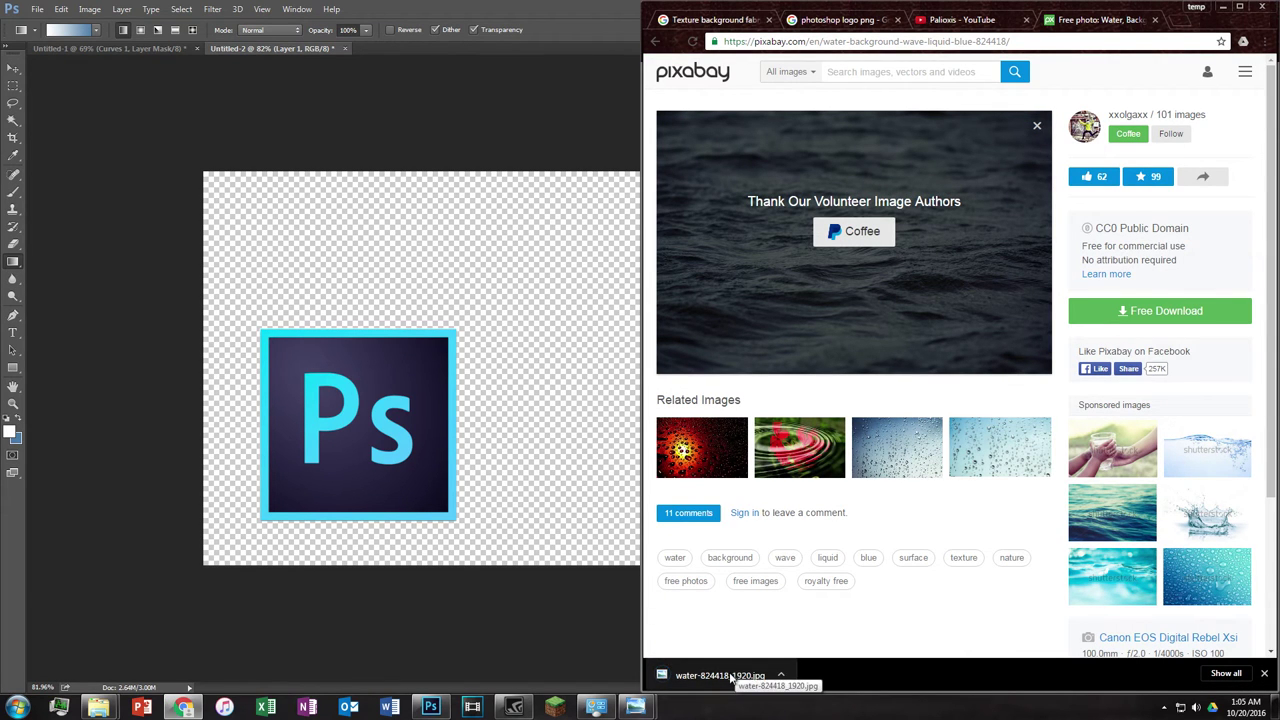
right_click(770, 677)
left_click(800, 626)
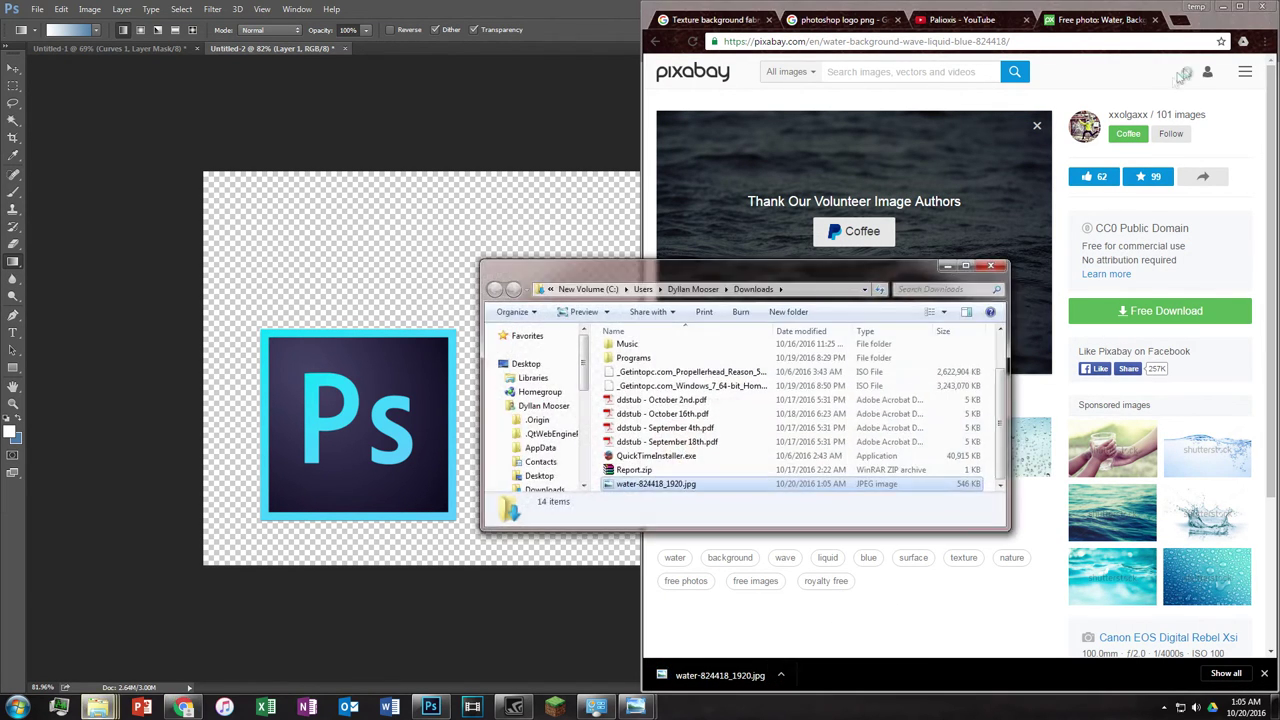
Step: Drag water-824418_1920.jpg onto the canvas and stretch it to cover the whole canvas
left_click(1220, 7)
left_click_drag(698, 490, 395, 312)
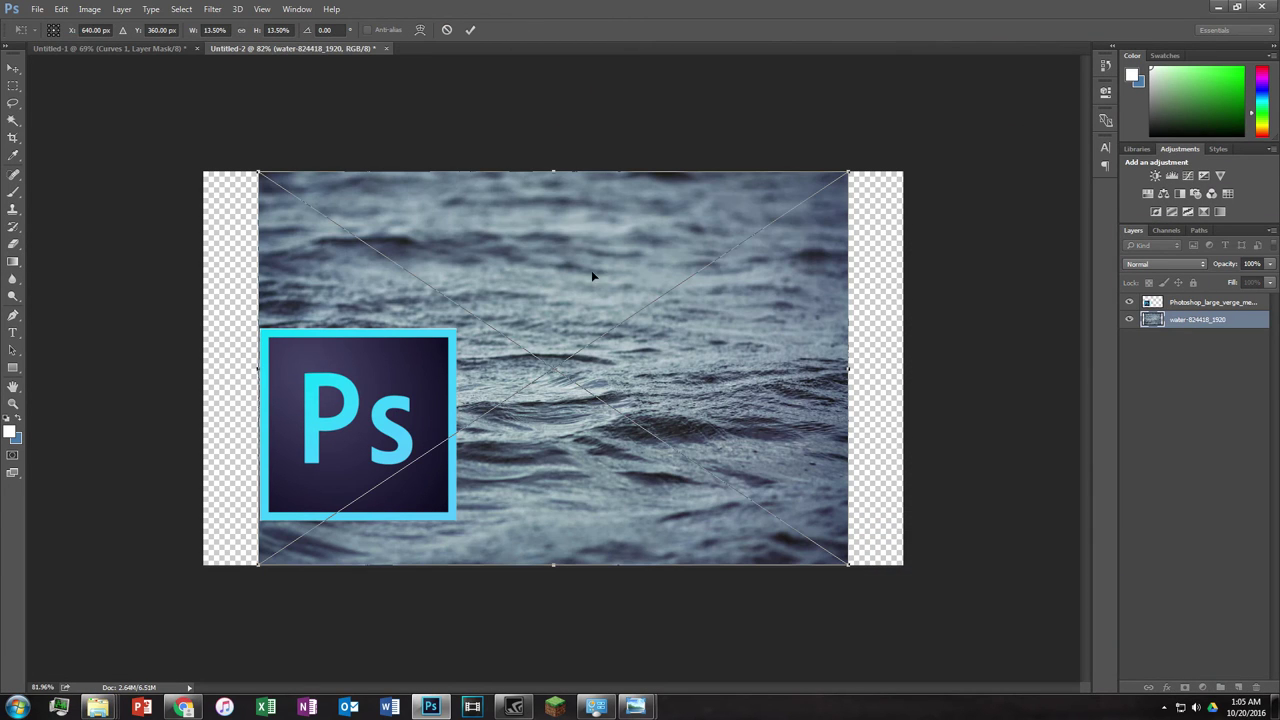
left_click_drag(258, 171, 186, 125)
left_click_drag(850, 565, 936, 622)
key("Return")
key("g")
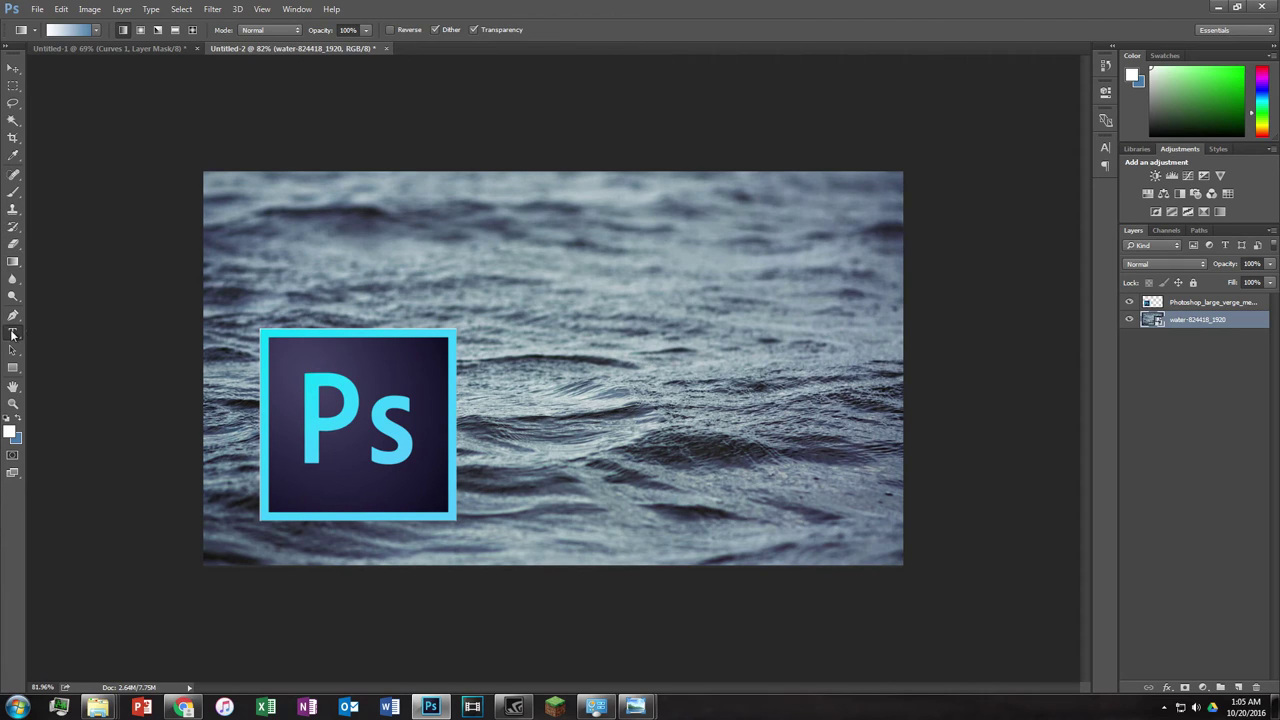
Step: Start a text layer above the logo and type 'BASIC PHOTOSHOP'
left_click(13, 332)
left_click(459, 227)
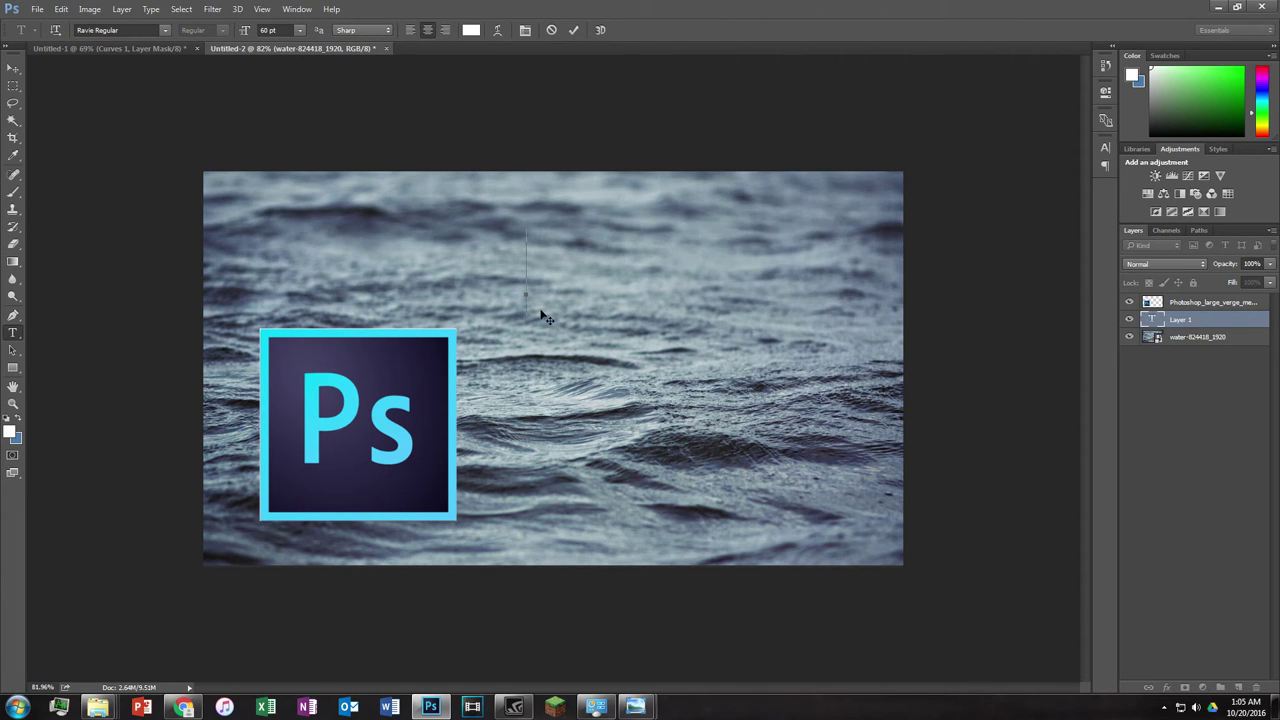
type("P")
key("BackSpace")
type("BAC")
type("IC")
type(" PRO")
type("T")
key("BackSpace")
key("BackSpace")
key("BackSpace")
type("HTO")
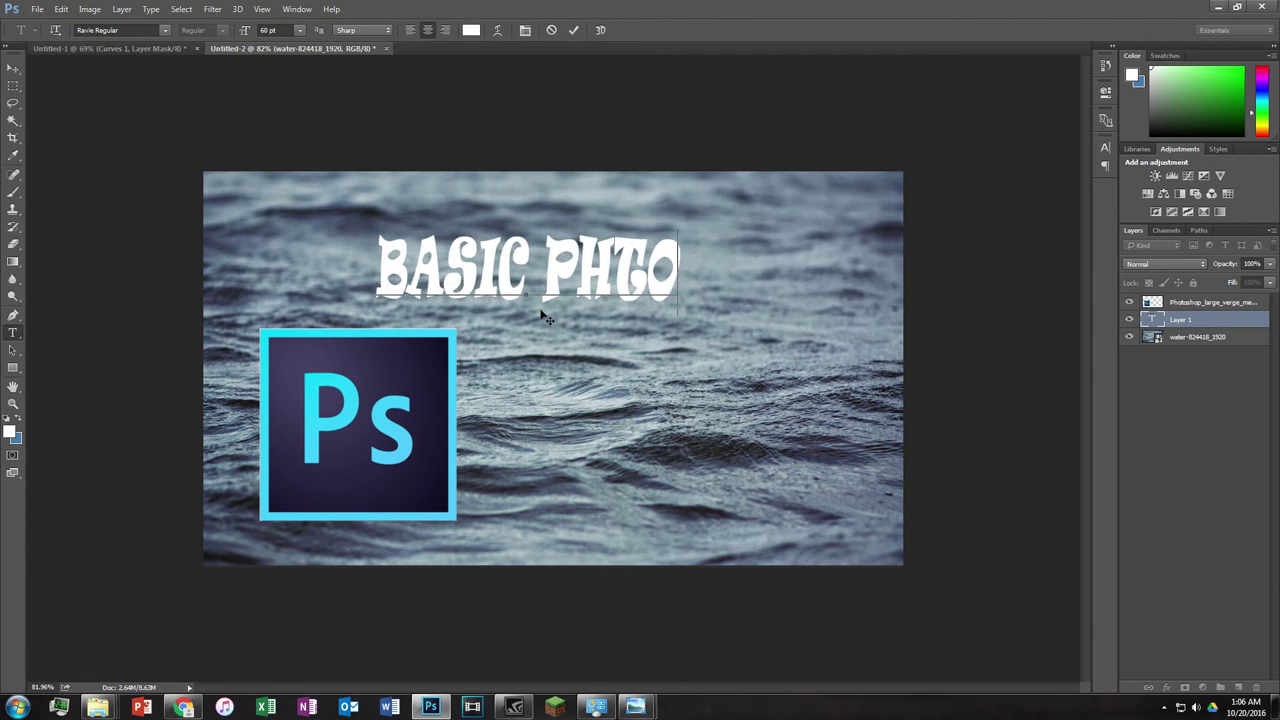
key("BackSpace")
key("BackSpace")
type("O")
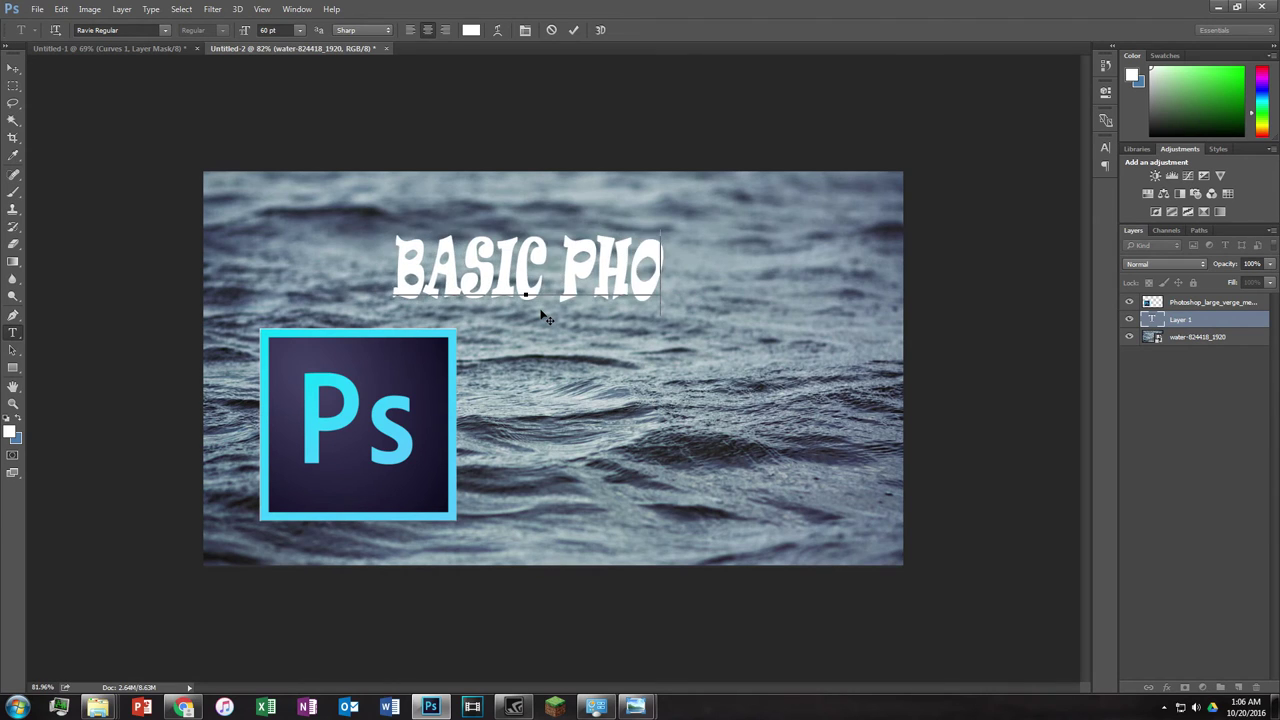
key("BackSpace")
key("BackSpace")
type("HOTOSHOP")
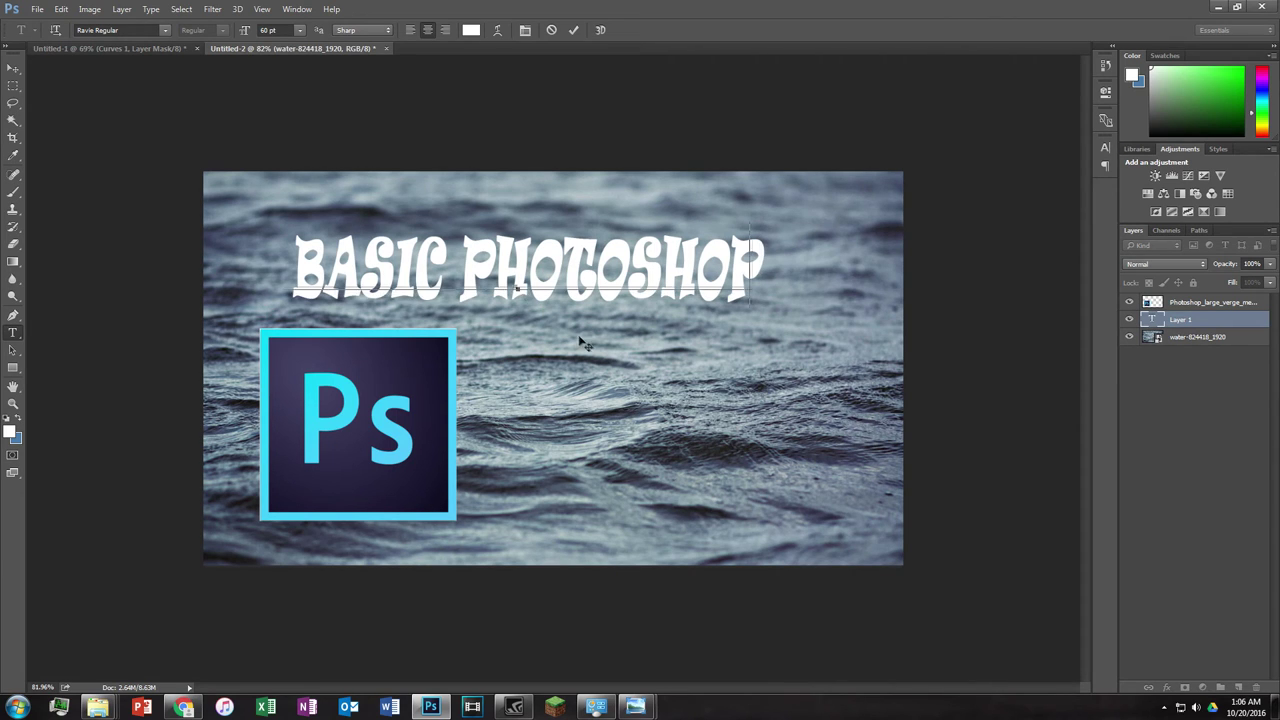
left_click_drag(597, 350, 577, 346)
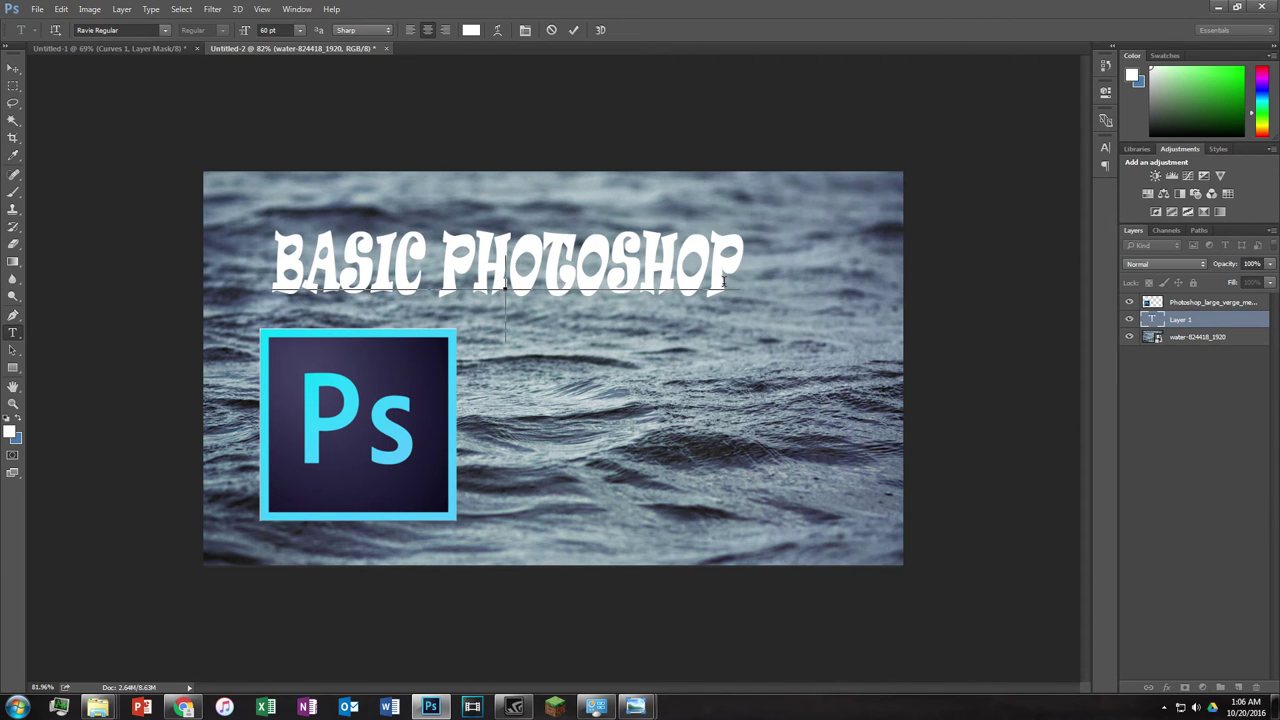
Step: Add the second line 'SKILLS FOR BEGINNERS' and select it
type("FOR")
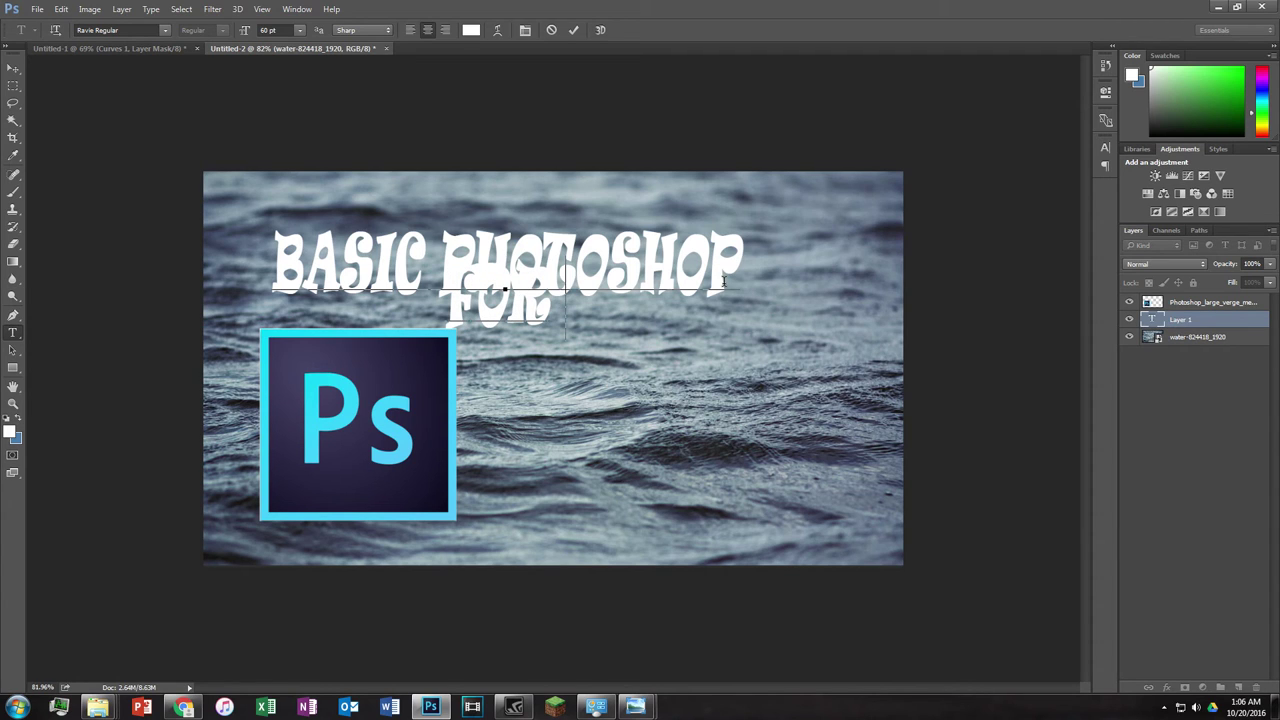
type(" BEG")
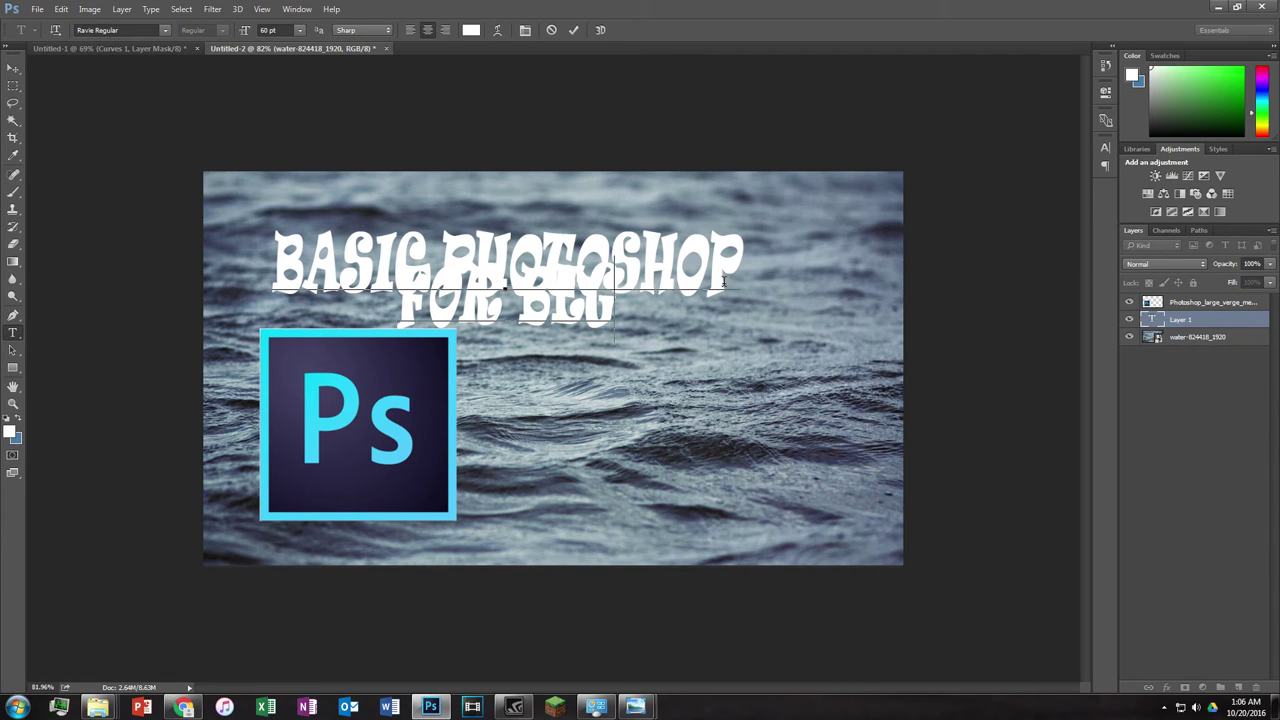
key("BackSpace")
key("BackSpace")
key("BackSpace")
key("BackSpace")
key("BackSpace")
key("BackSpace")
key("BackSpace")
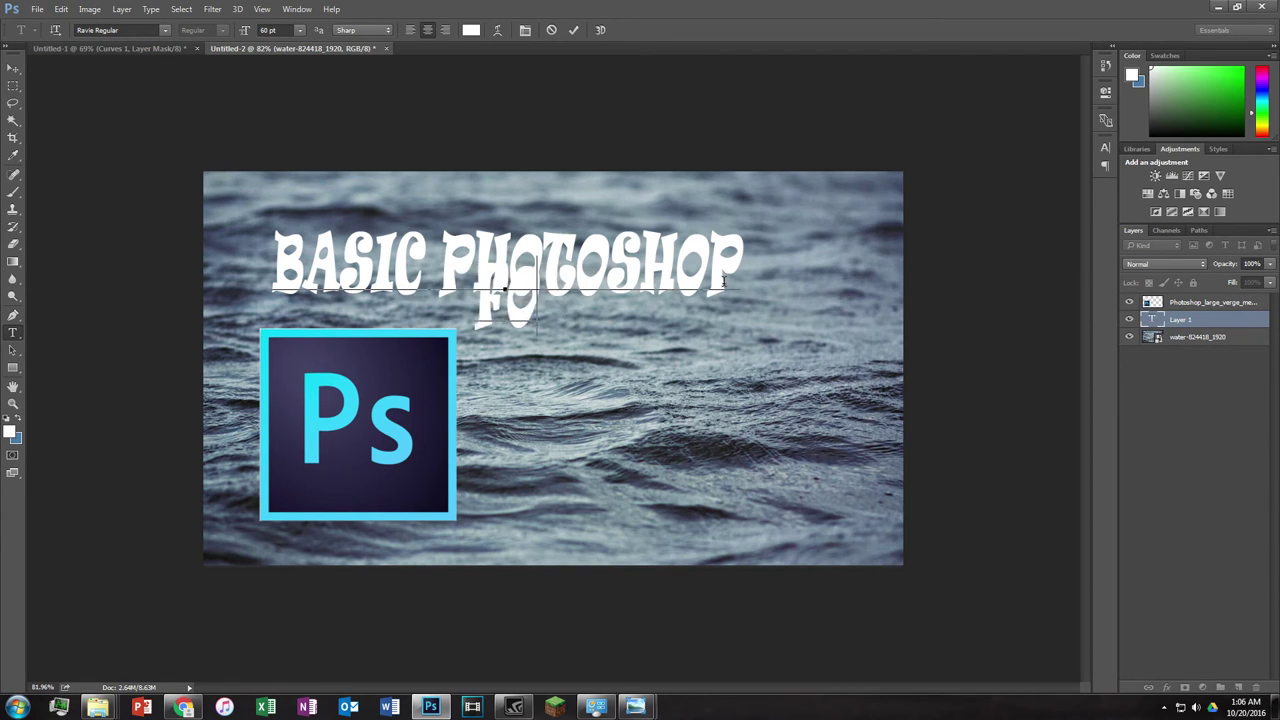
type("SKILL")
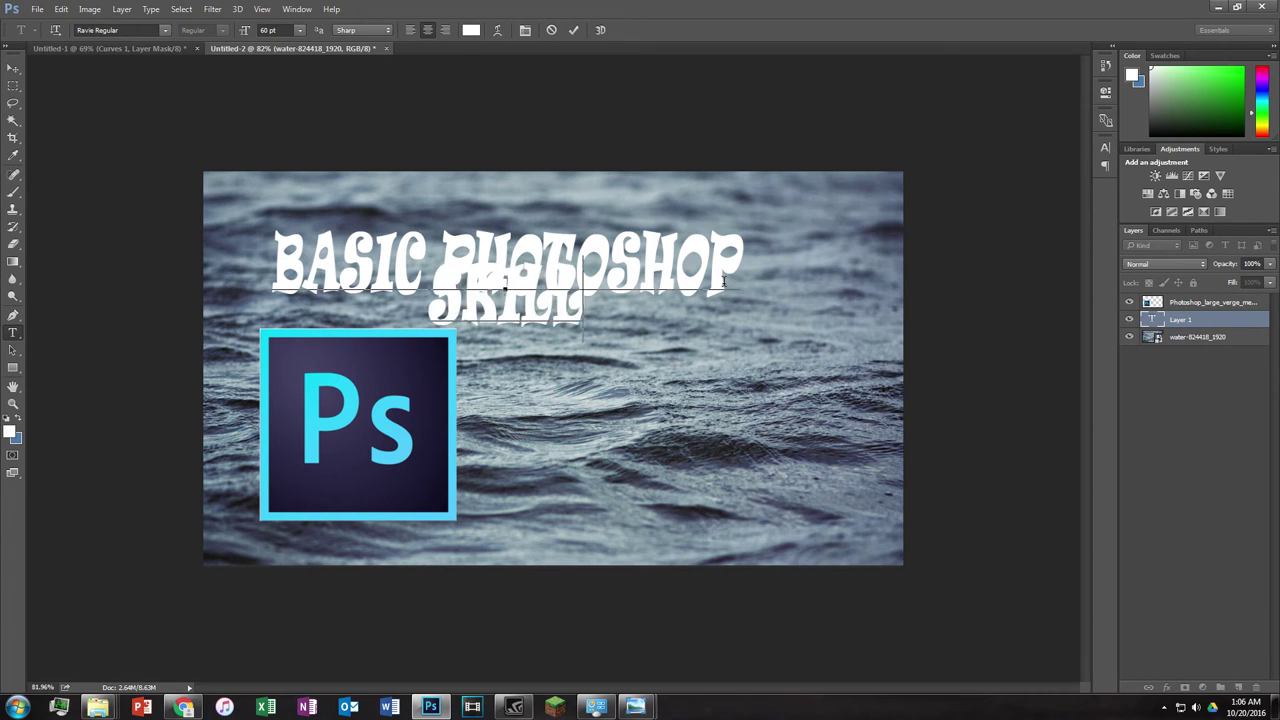
type("S FOR BEGIN")
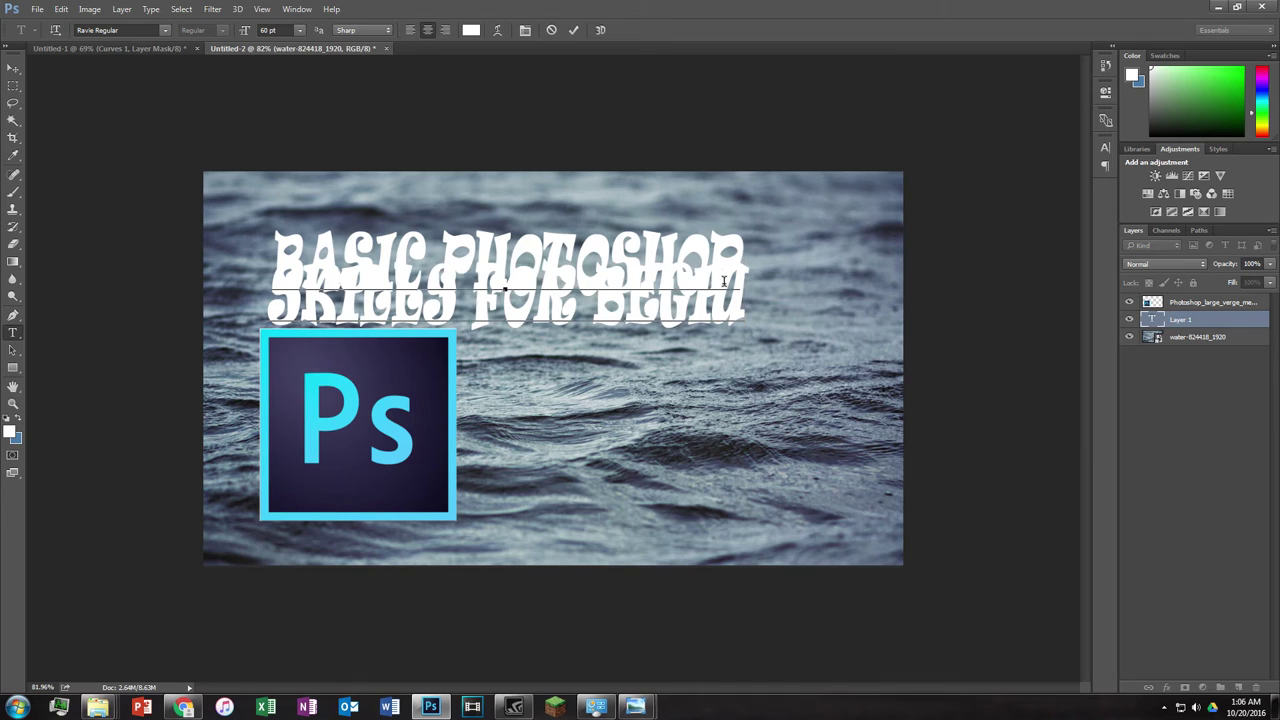
key("BackSpace")
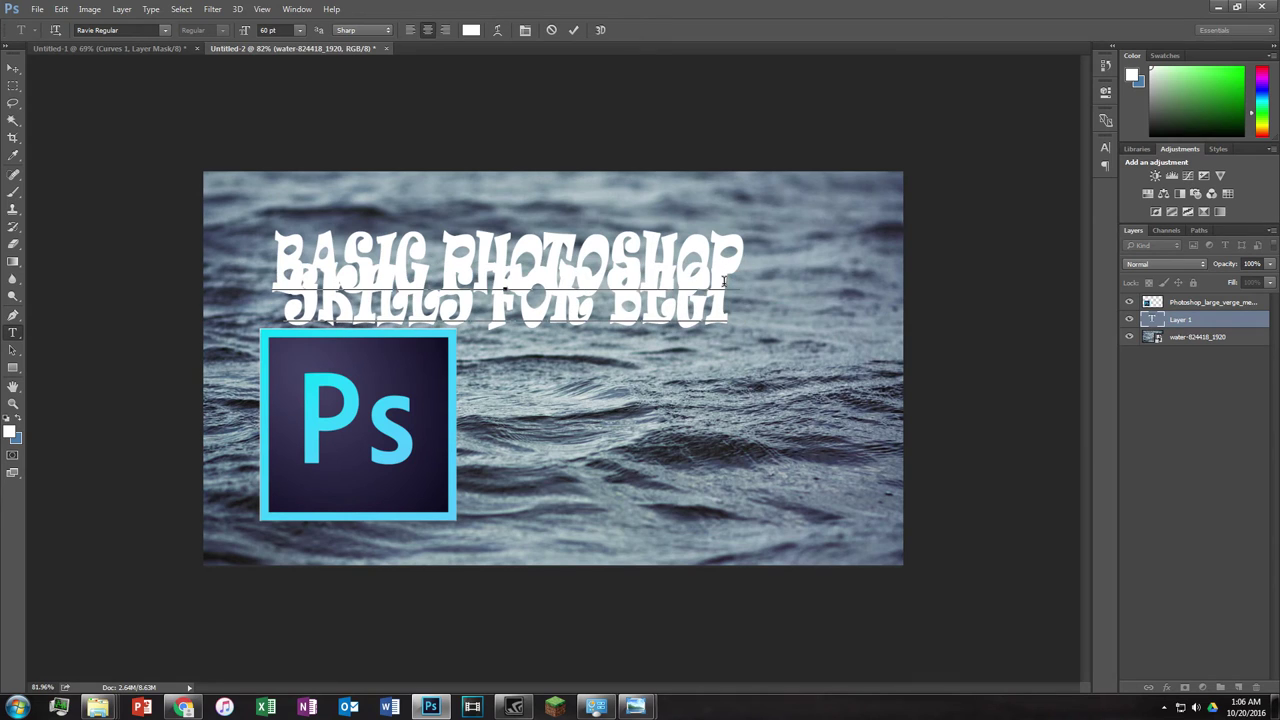
type("N")
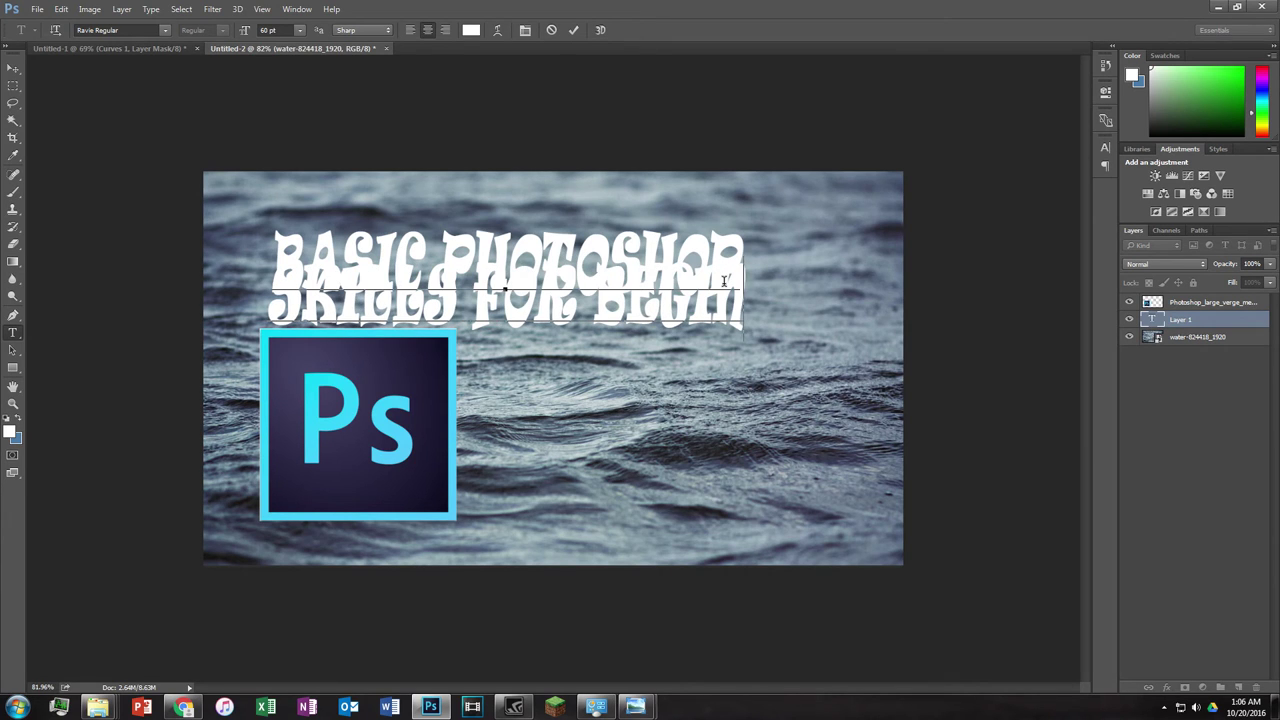
type("NERS")
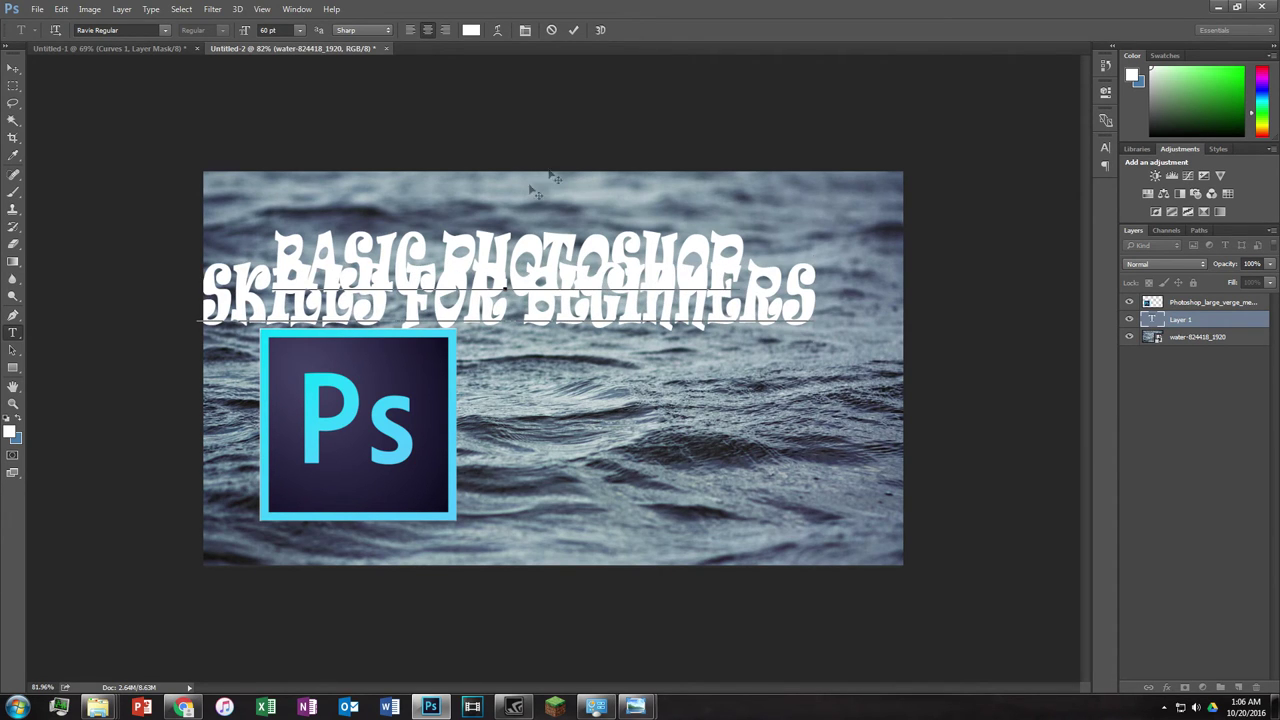
left_click_drag(796, 310, 5, 332)
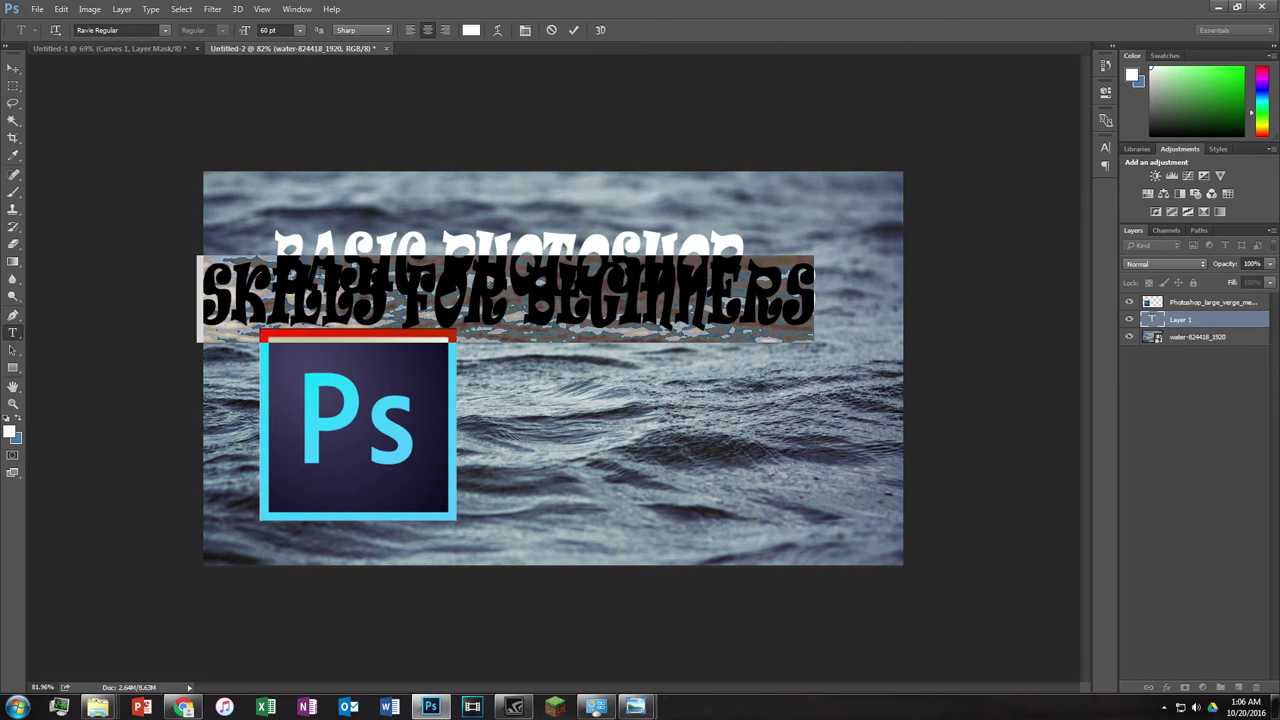
Step: Select the SKILLS FOR BEGINNERS line and widen its leading in the Character panel
left_click(670, 240)
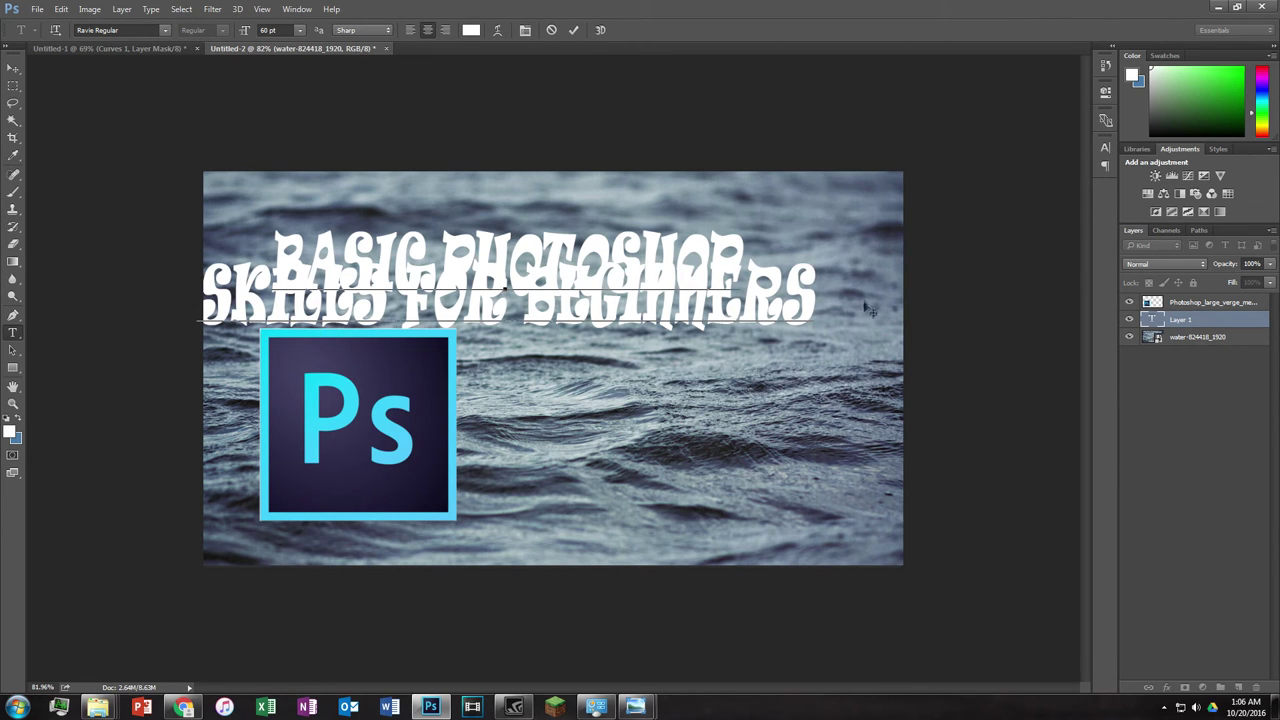
left_click_drag(814, 300, 92, 285)
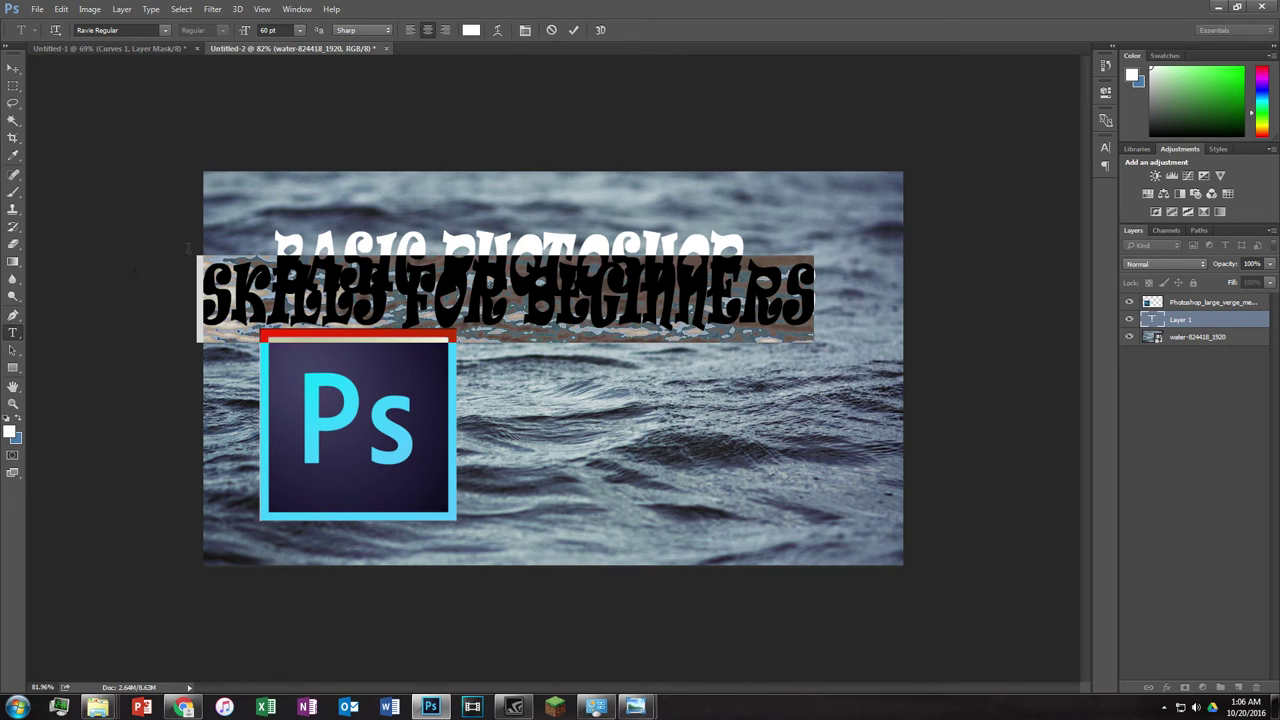
left_click(524, 30)
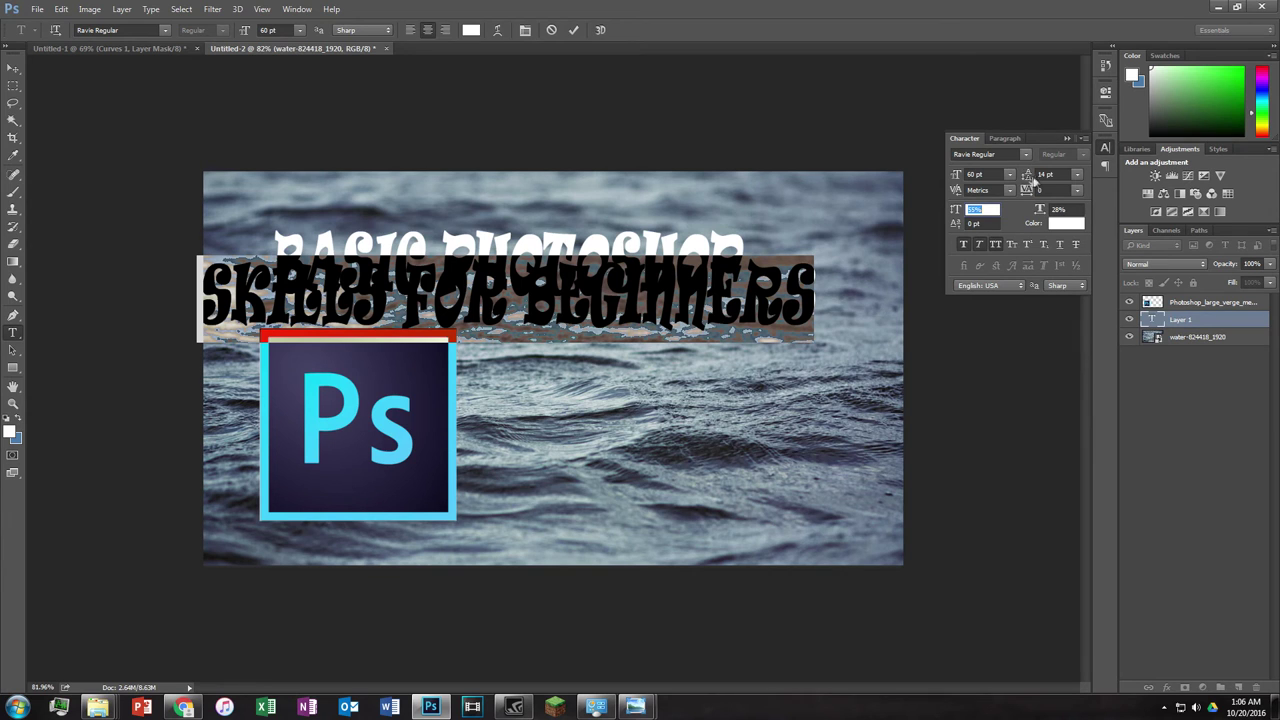
left_click_drag(1028, 177, 1047, 181)
left_click(547, 380)
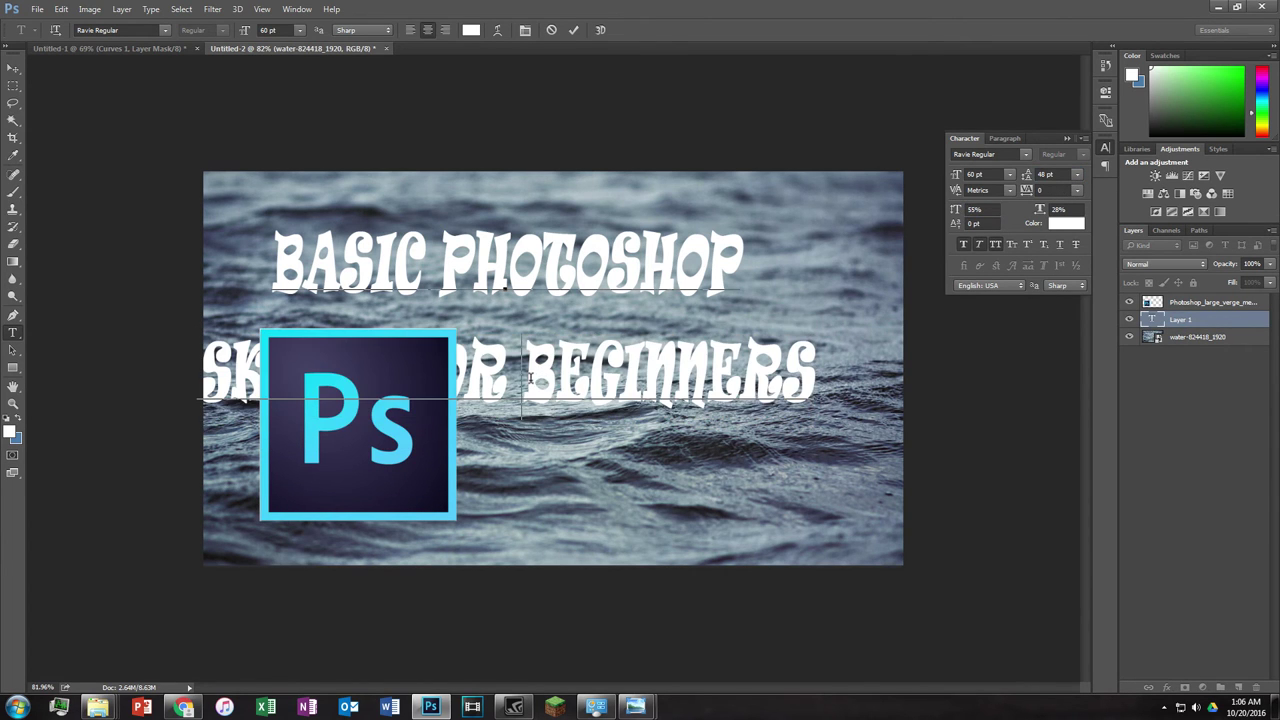
Step: Split it into SKILLS FOR / BEGINNERS, cut it out, and commit the BASIC PHOTOSHOP text
key("Return")
key("ctrl+a")
key("ctrl+c")
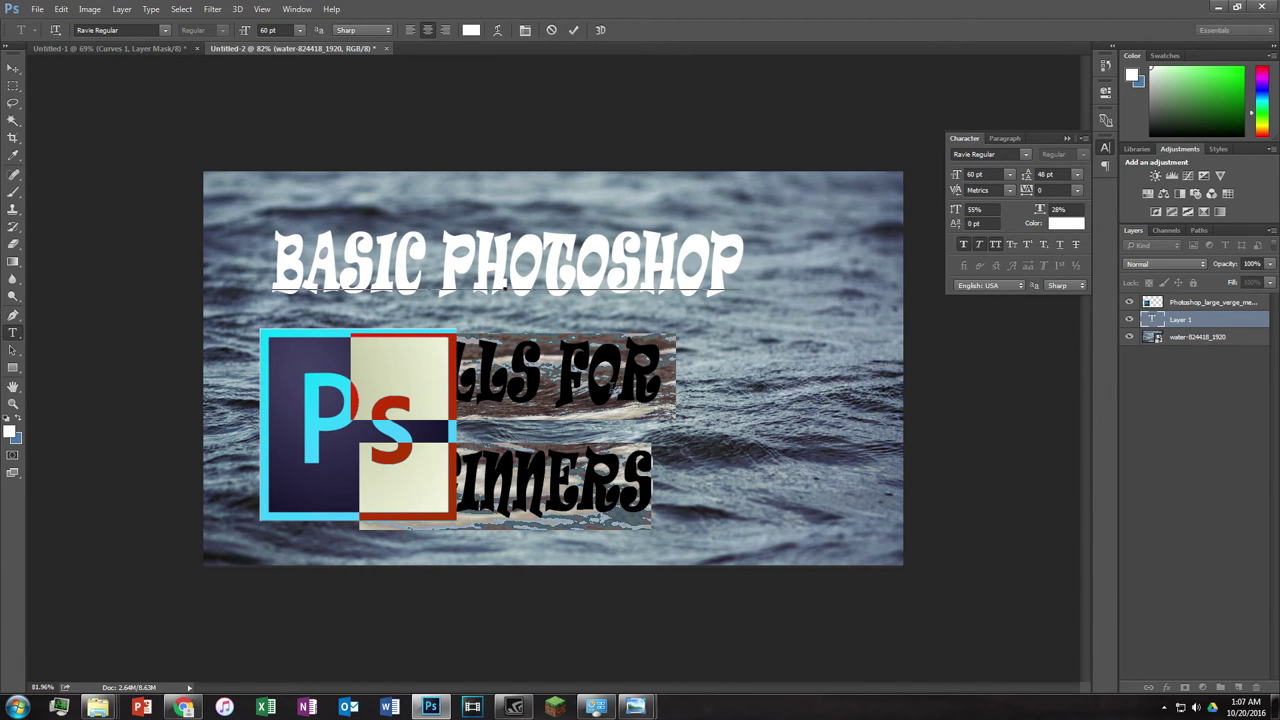
key("BackSpace")
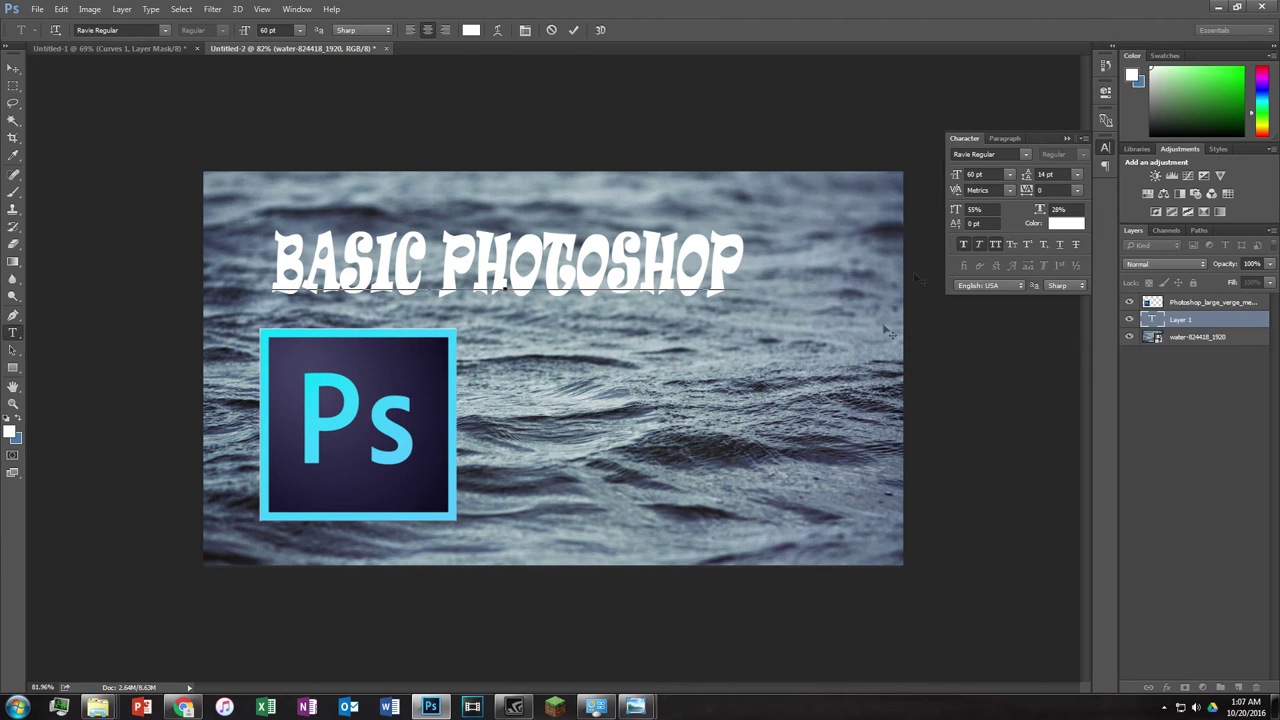
left_click(575, 30)
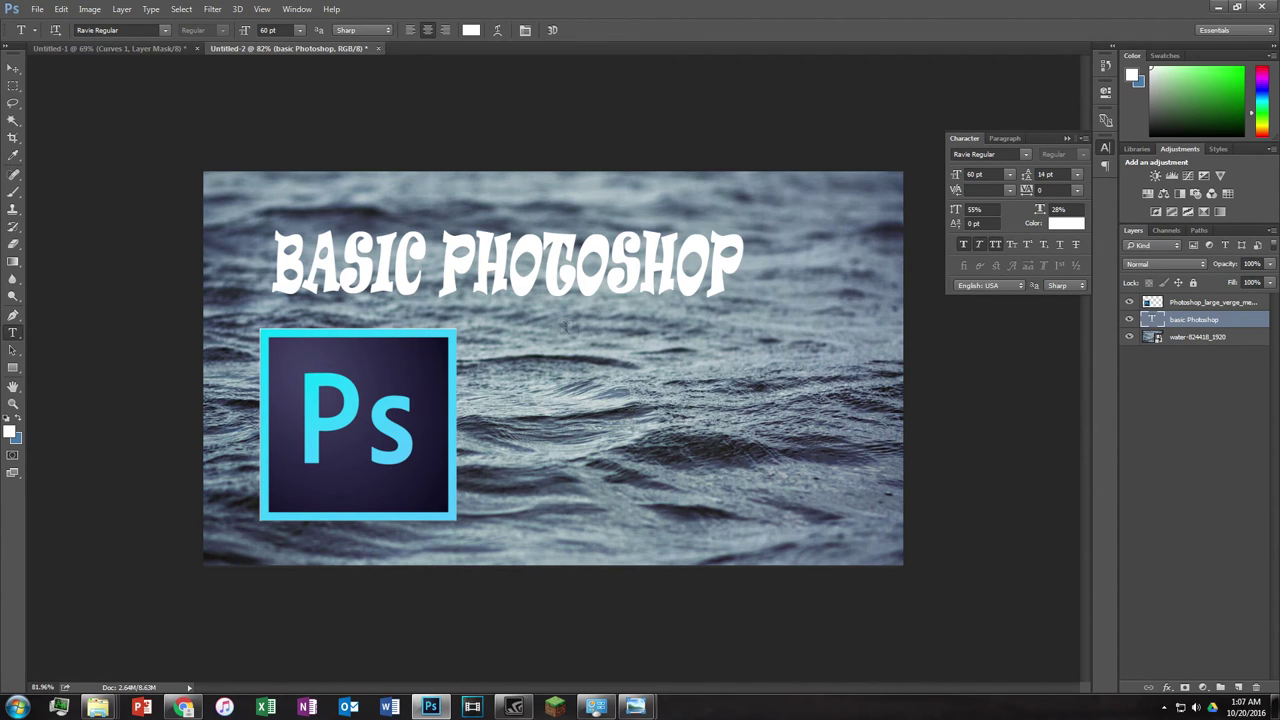
Step: Paste SKILLS FOR / BEGINNERS as a new text layer to the right of the logo
left_click(13, 67)
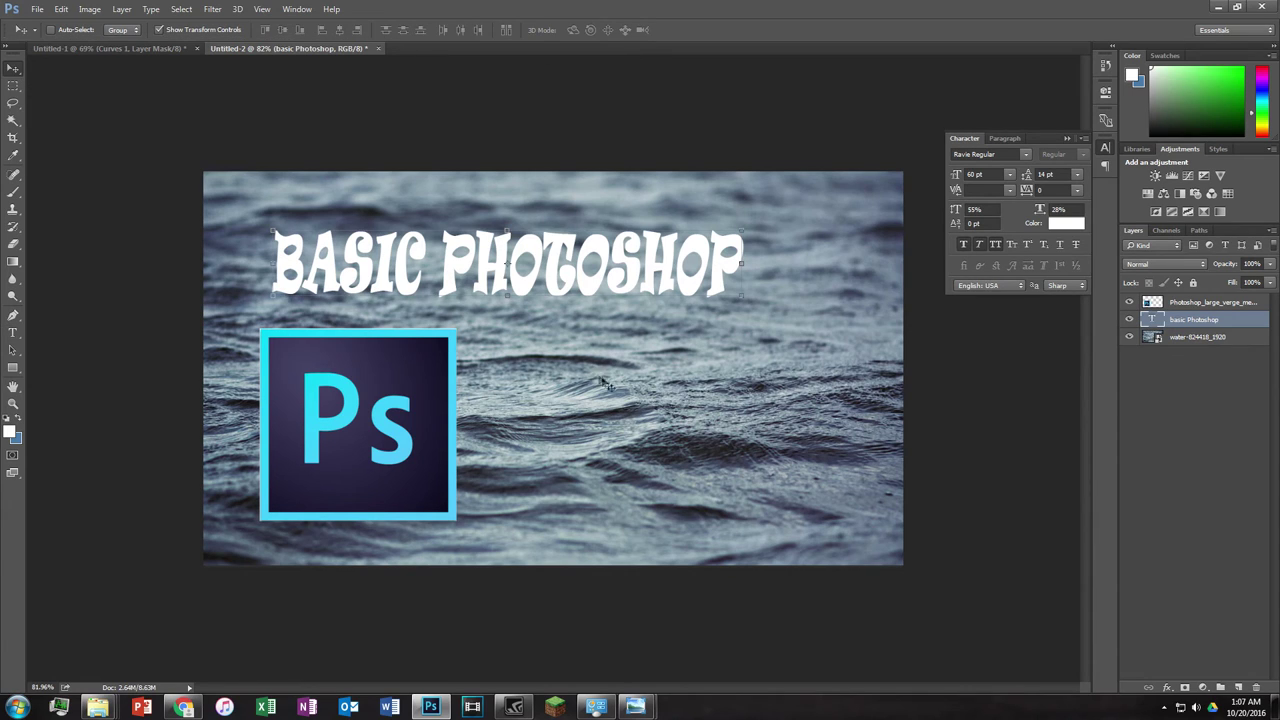
left_click(935, 370)
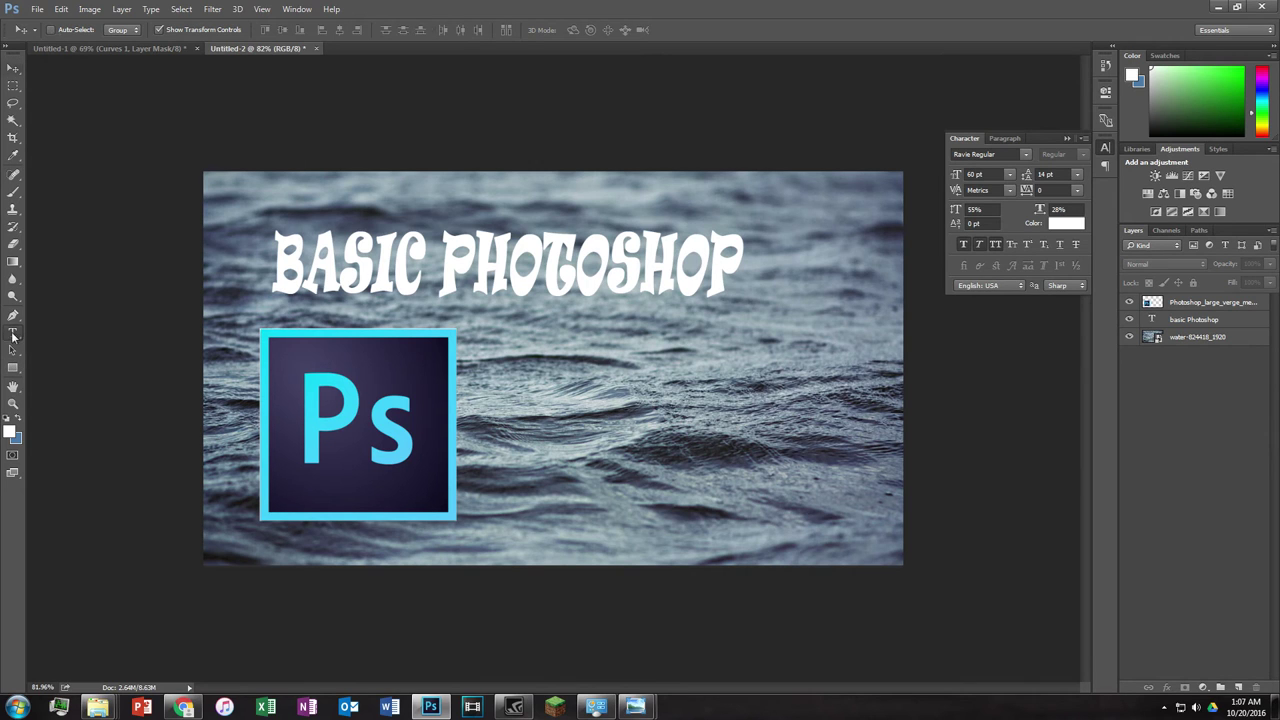
left_click(13, 332)
left_click(642, 356)
key("ctrl+v")
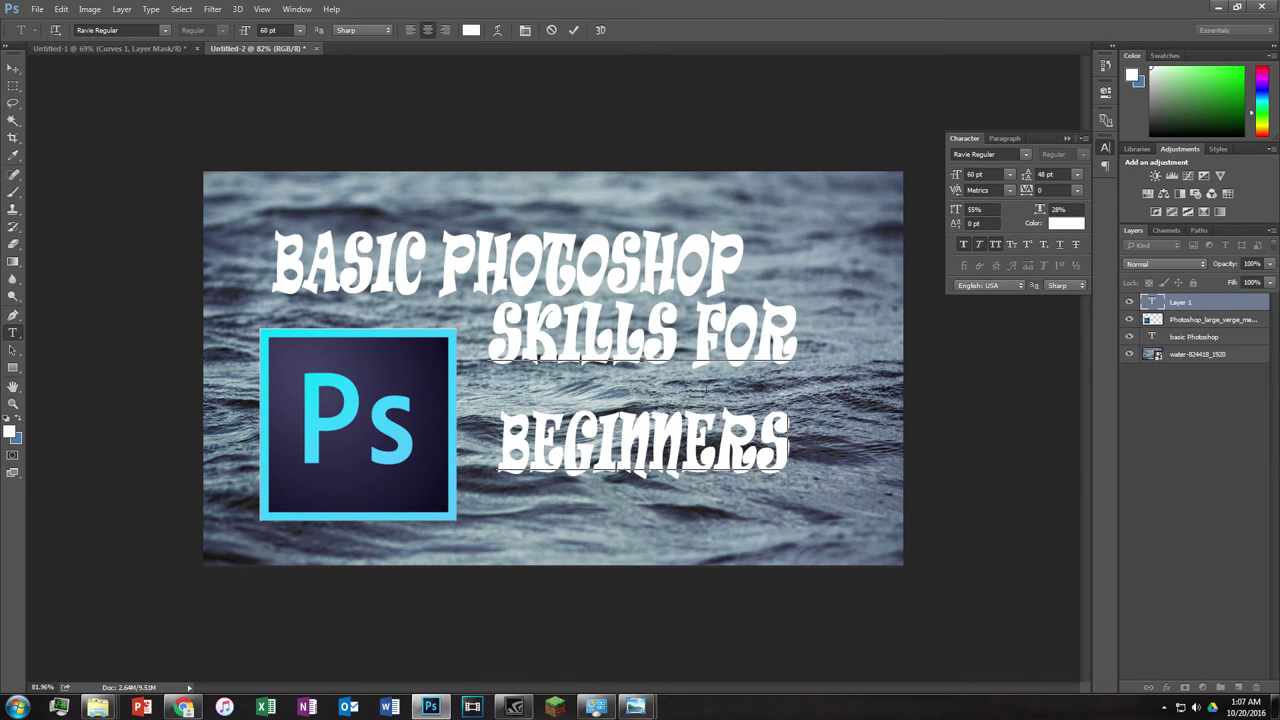
left_click_drag(690, 533, 716, 546)
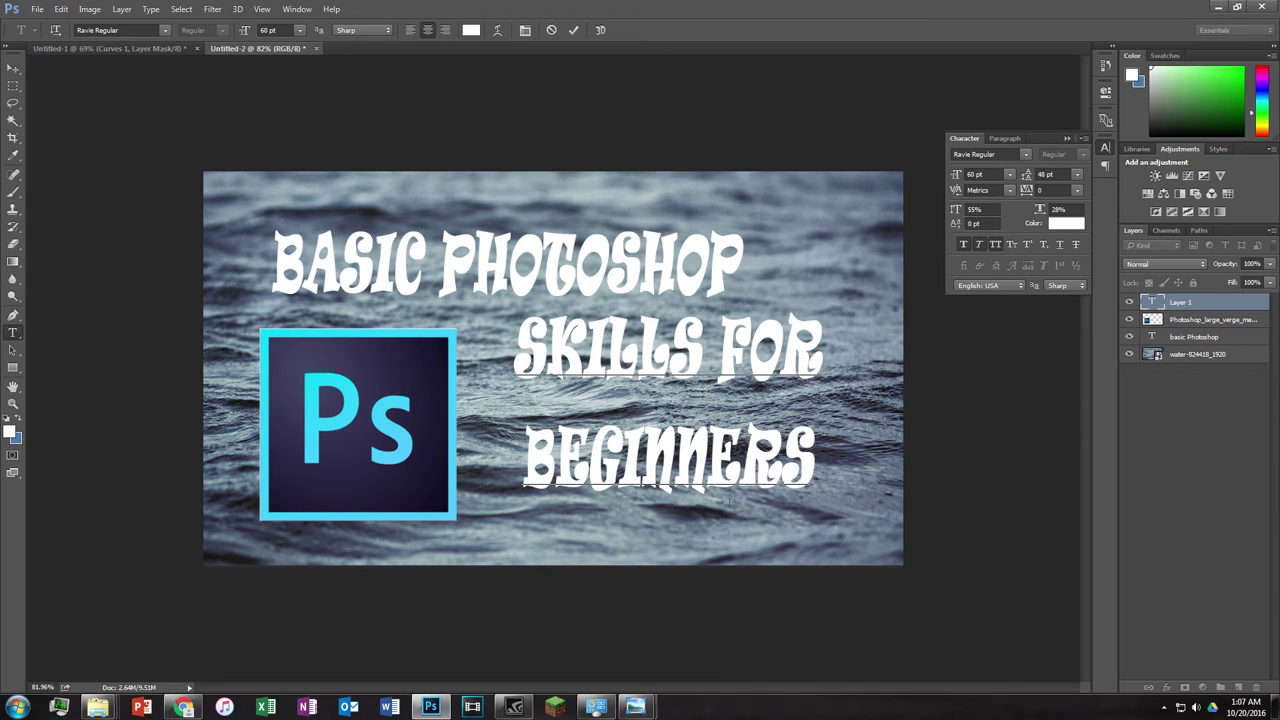
Step: Set the text block's leading to 35 pt and nudge it slightly down
double_click(579, 408)
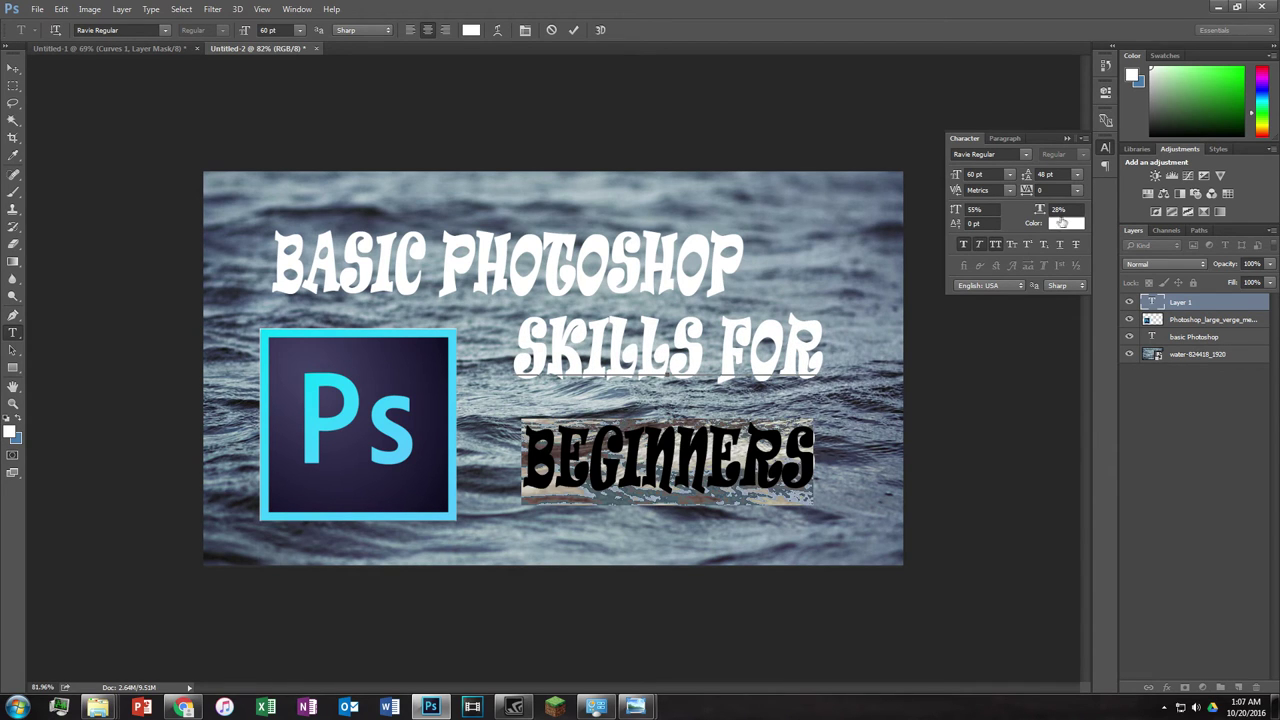
left_click_drag(1028, 177, 1010, 193)
left_click_drag(715, 478, 725, 530)
left_click(703, 455)
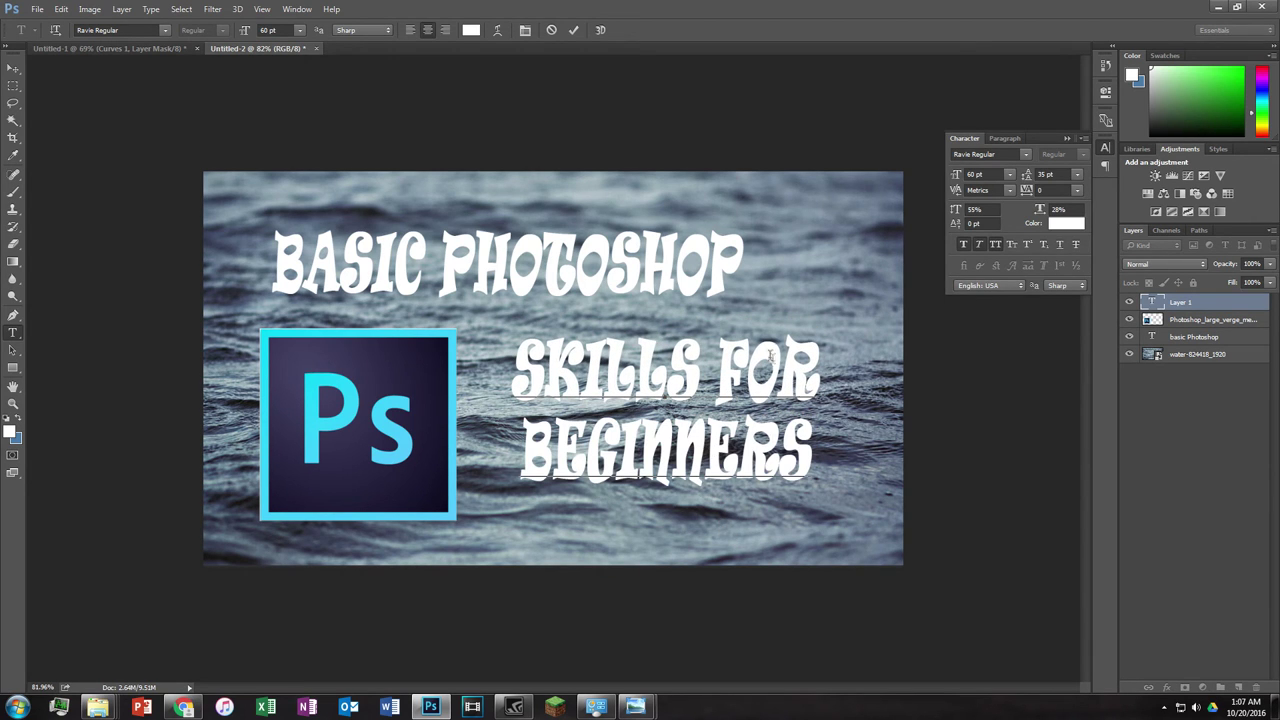
double_click(703, 455)
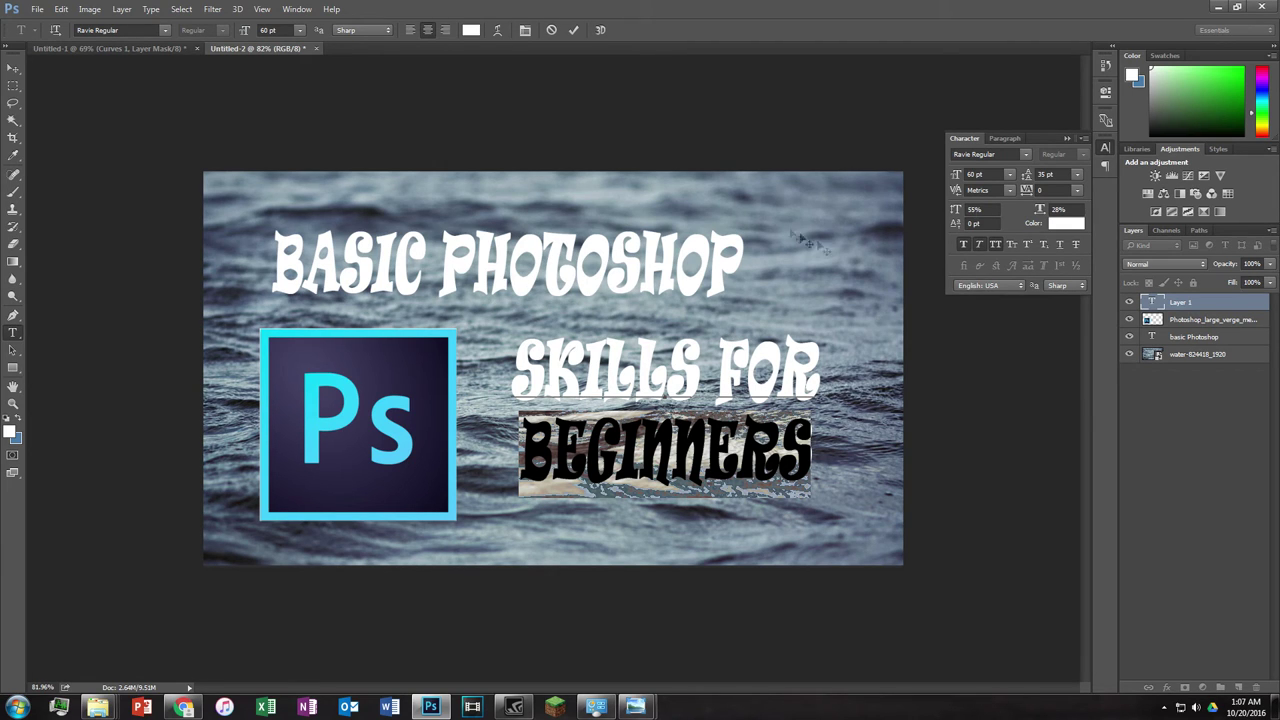
Step: Commit the SKILLS FOR BEGINNERS text and enlarge PHOTOSHOP in the top title from 60 pt to 75 pt
left_click(1066, 138)
left_click(1200, 320)
left_click(1197, 338)
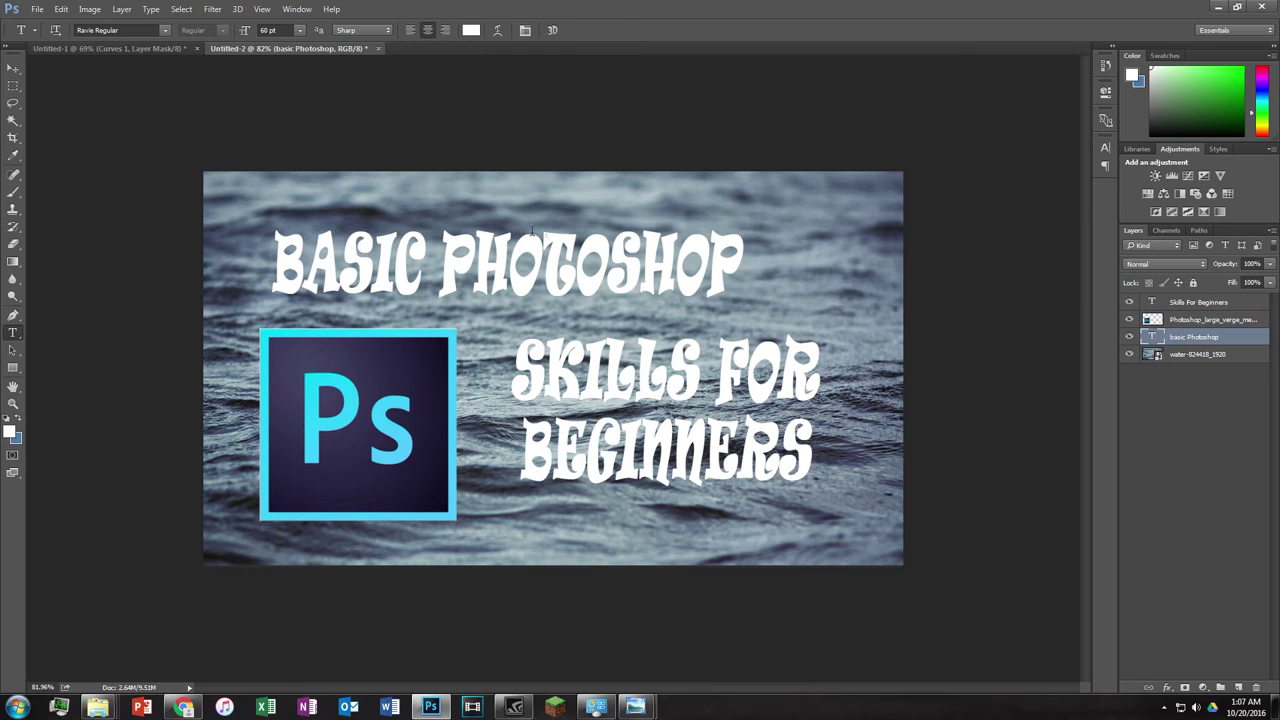
left_click_drag(438, 262, 768, 281)
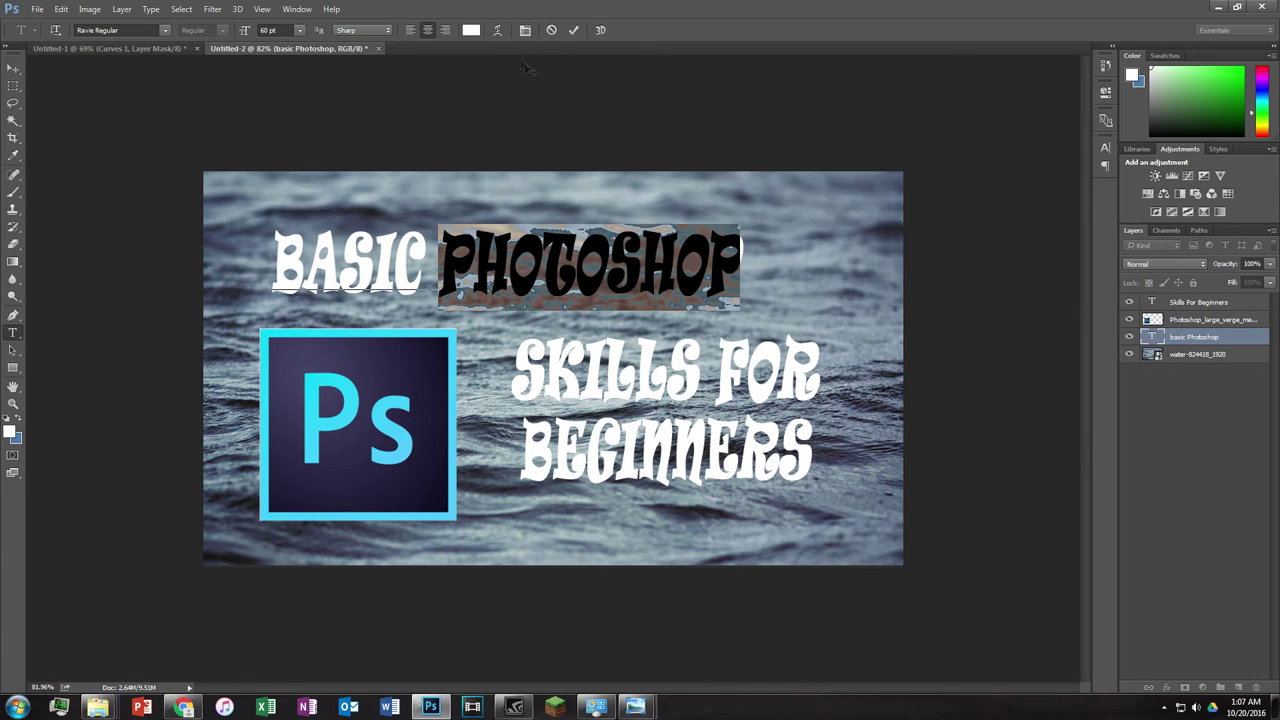
left_click(525, 29)
left_click_drag(960, 174, 1000, 175)
Step: Shift the BASIC PHOTOSHOP line to the right and reselect the word PHOTOSHOP
left_click(453, 334)
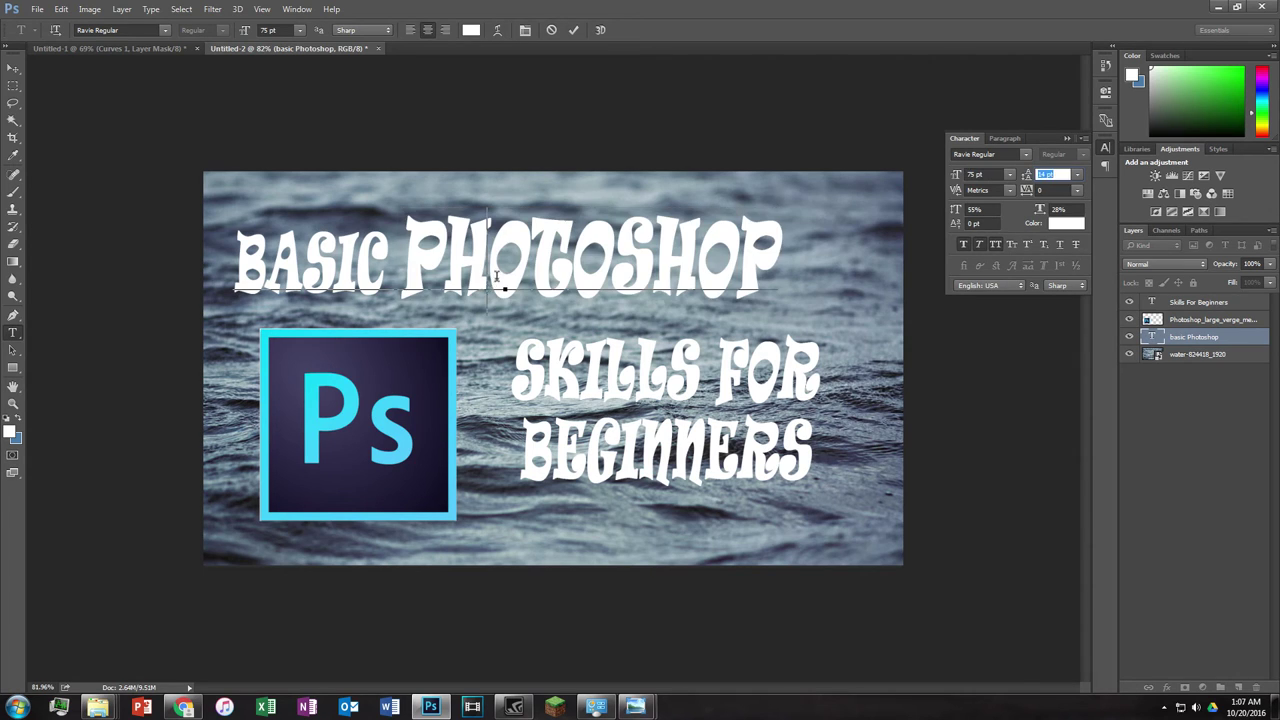
left_click_drag(468, 365, 510, 363)
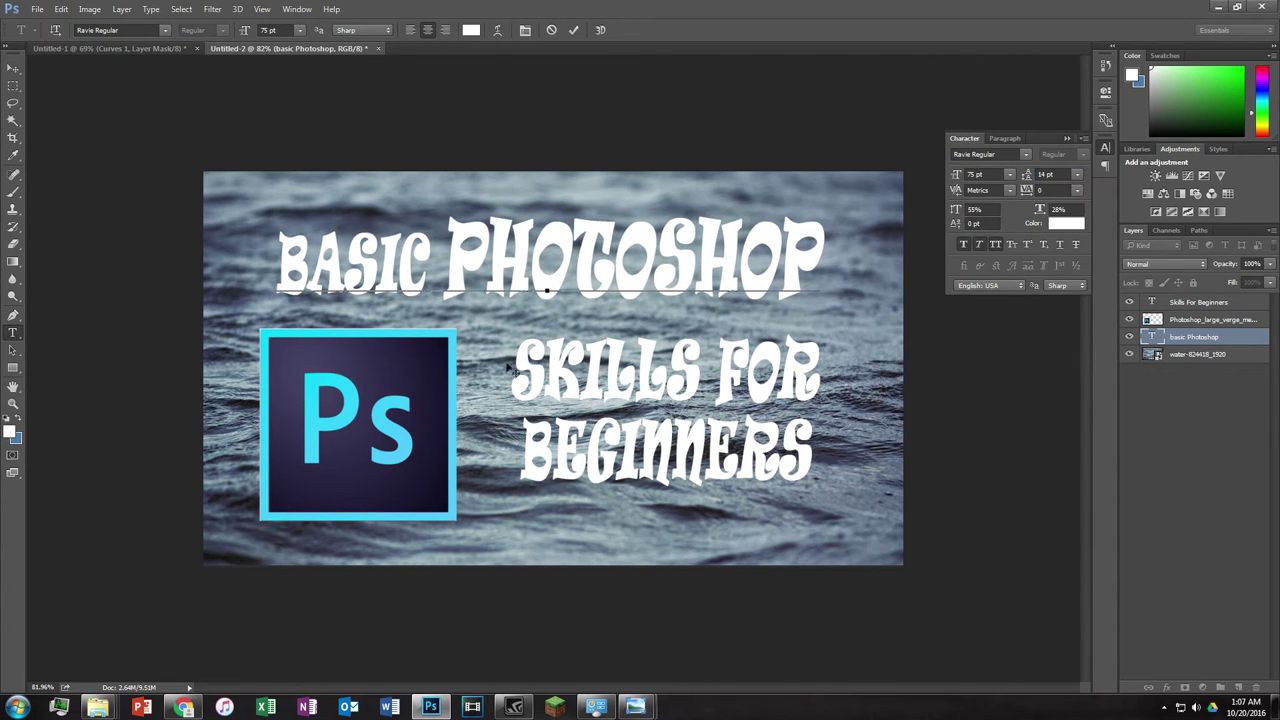
left_click_drag(822, 250, 859, 269)
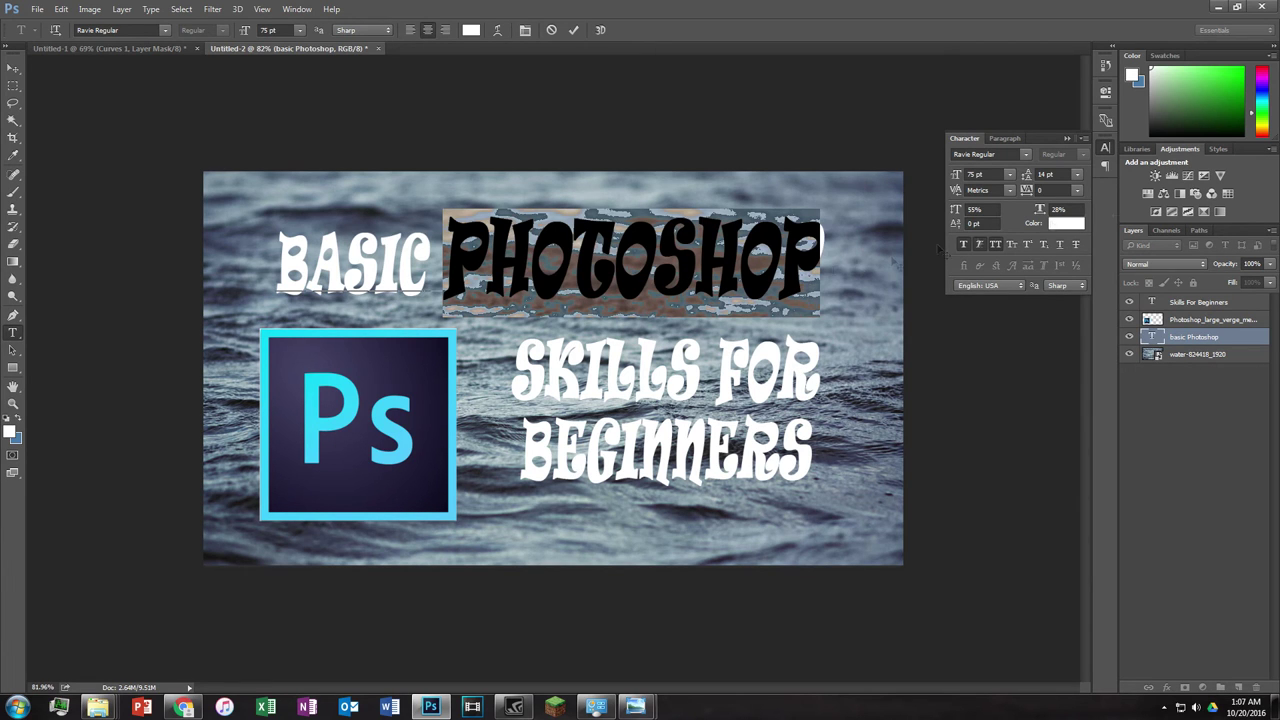
Step: Colour PHOTOSHOP with the logo border's cyan (40d0fc), sampled with the eyedropper
left_click(1055, 223)
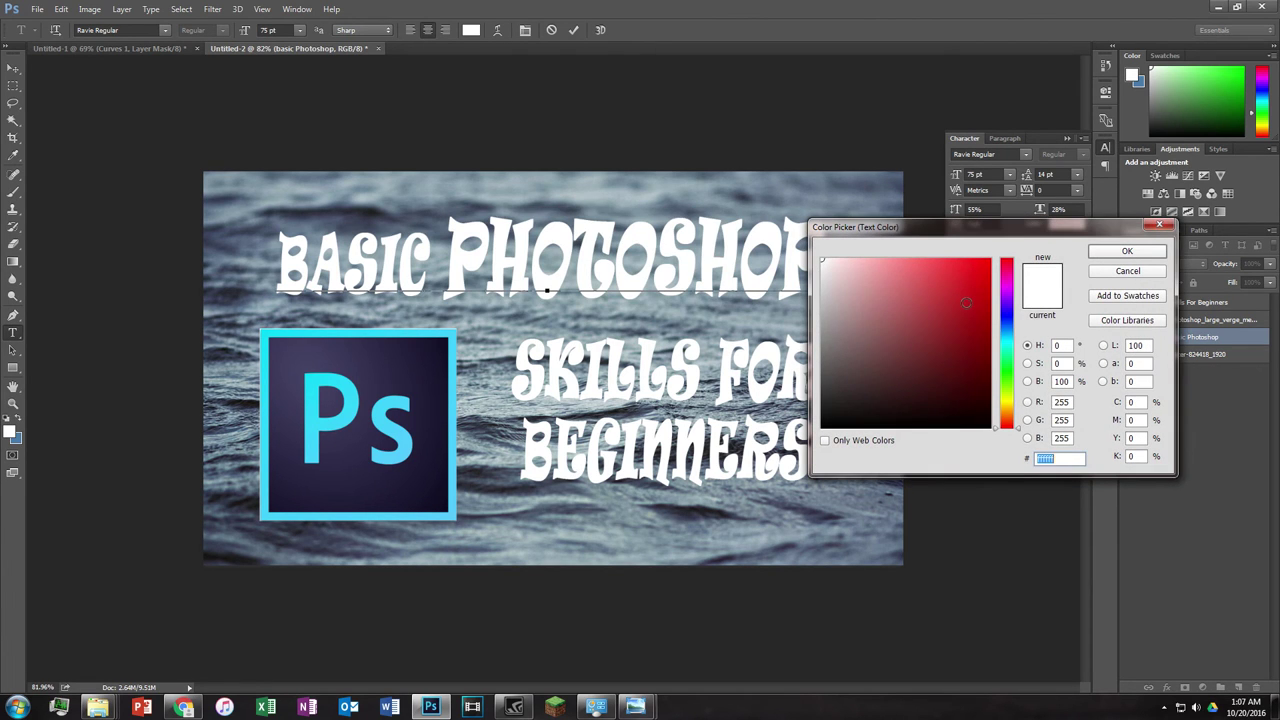
type("3000ff")
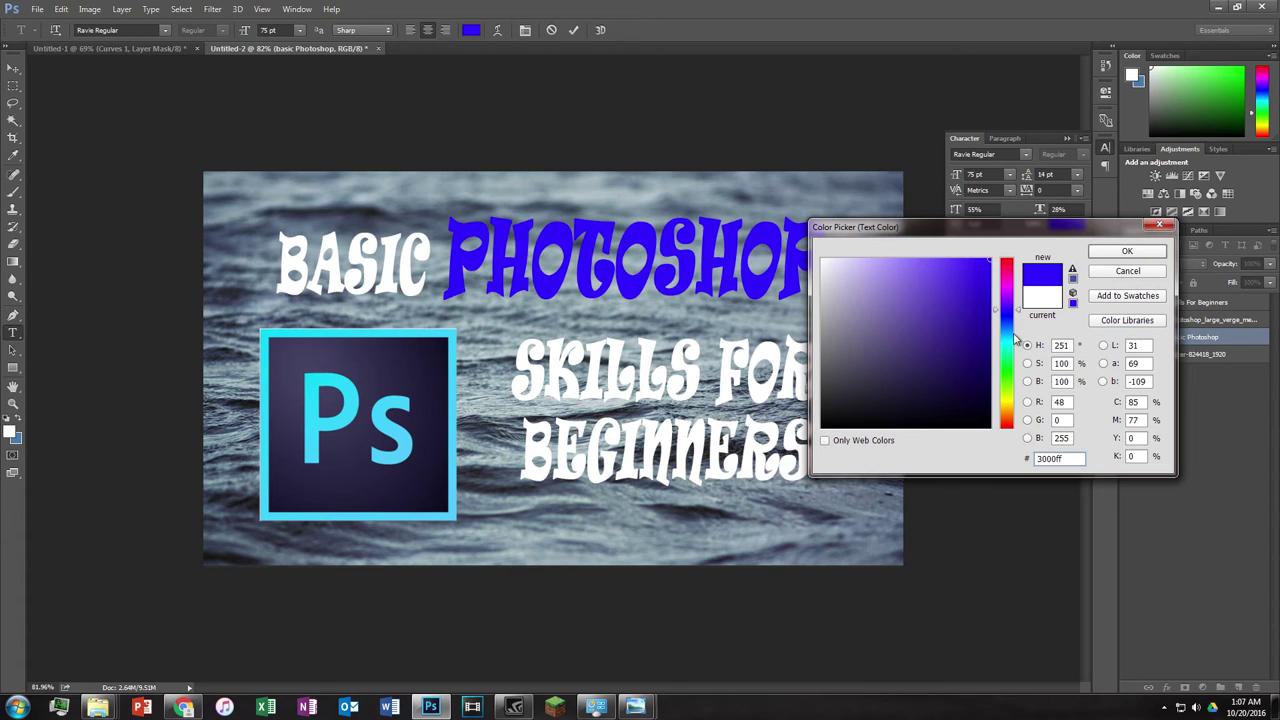
mouse_move(1010, 318)
left_mouse_down()
mouse_move(1013, 356)
mouse_move(1018, 324)
mouse_move(1013, 343)
left_mouse_up()
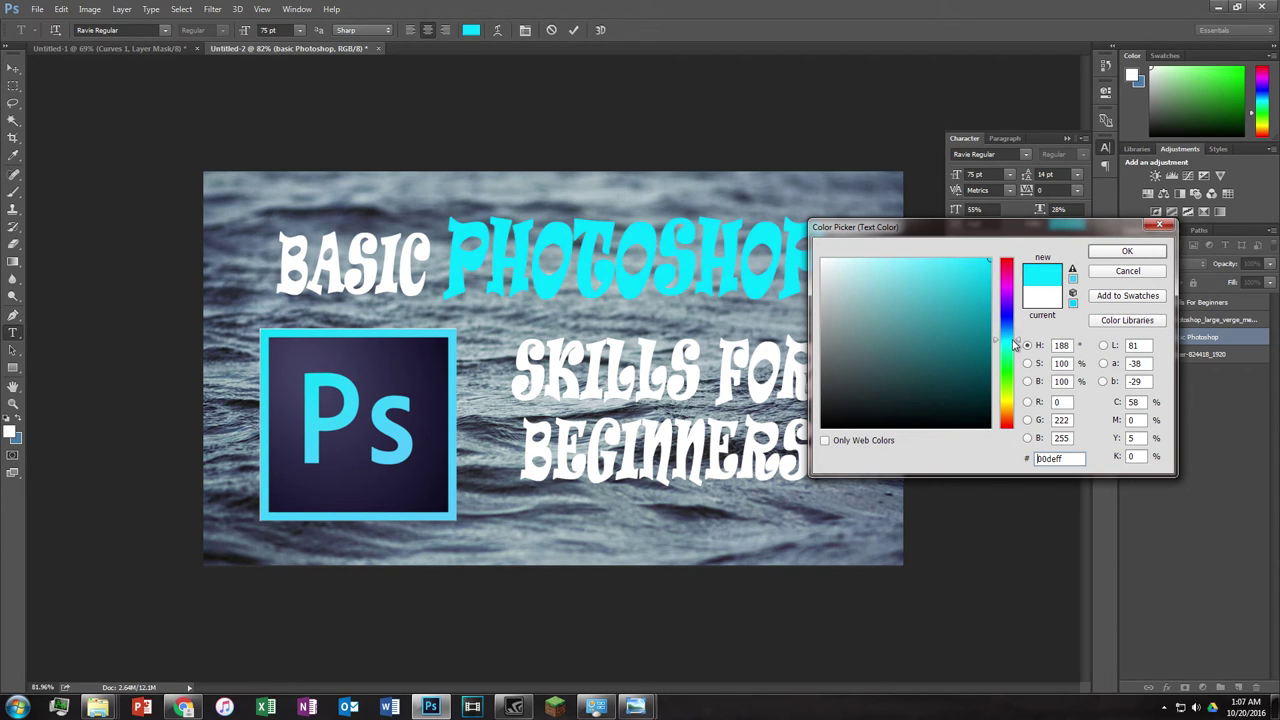
left_click(453, 353)
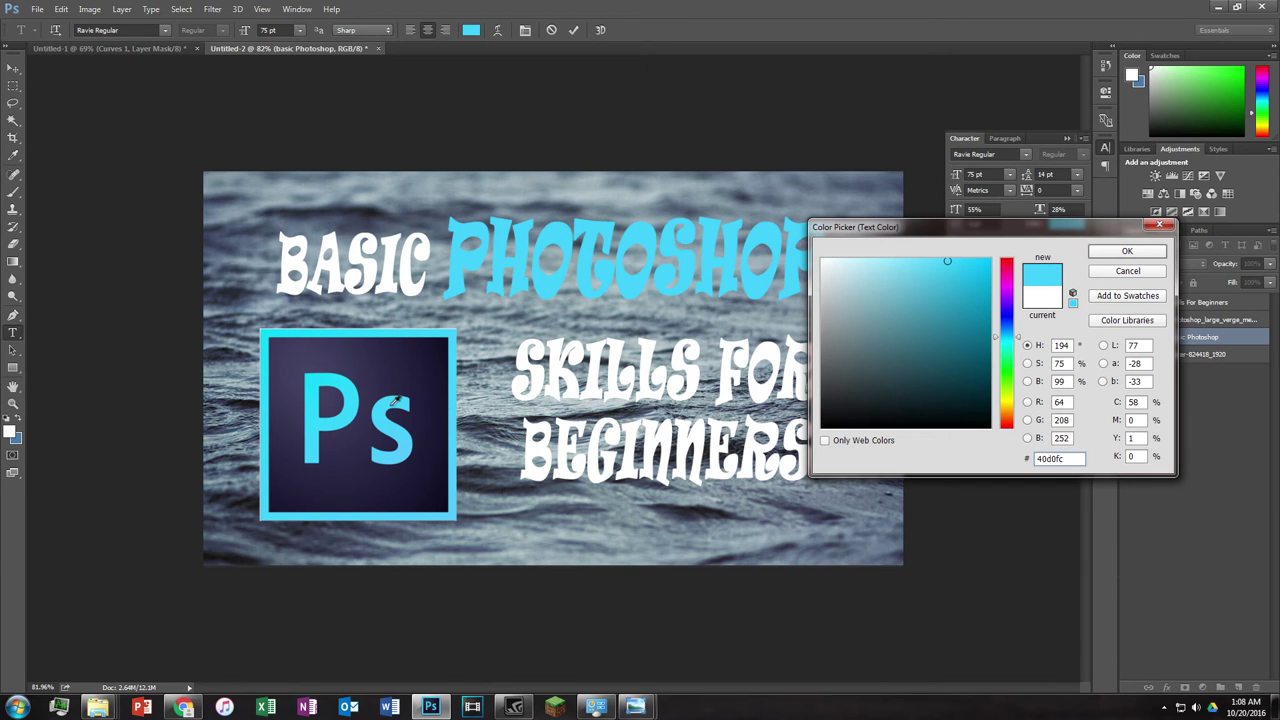
left_click(1126, 251)
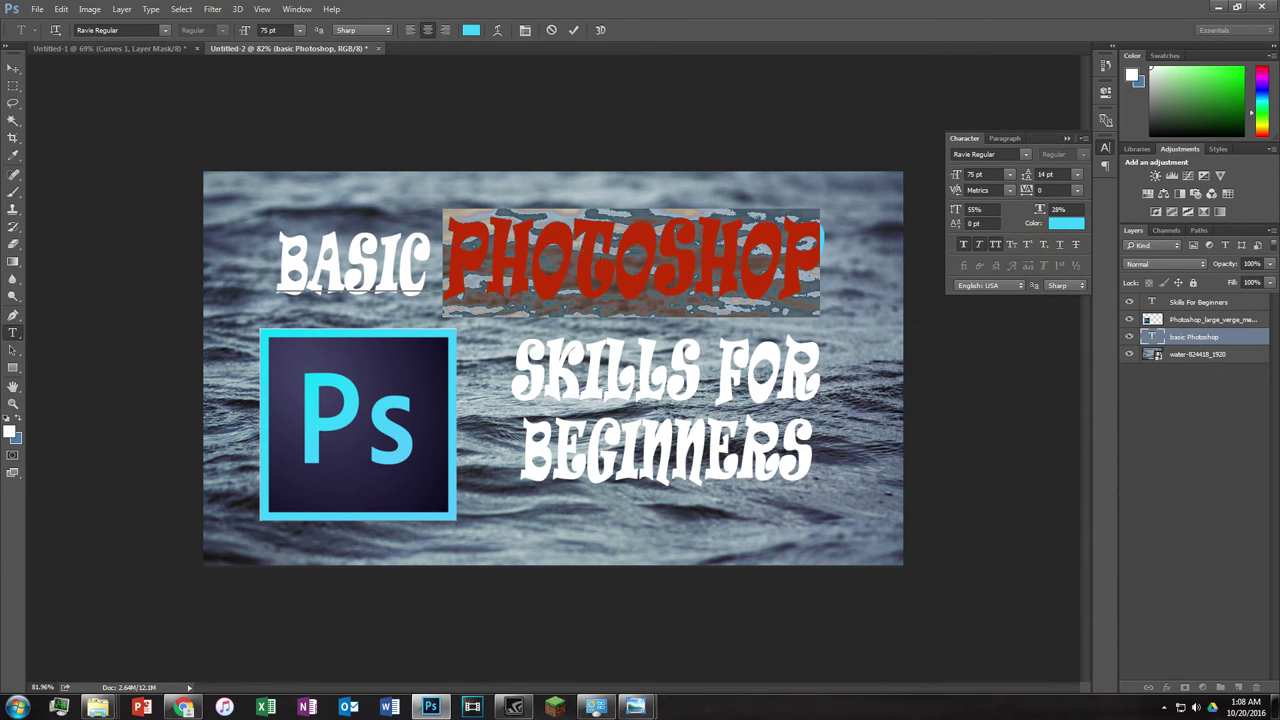
Step: Cut PHOTOSHOP out of the top line, leaving BASIC, and move BASIC right and slightly down
left_click(627, 262)
left_click(397, 265)
left_click_drag(432, 266, 276, 260)
left_click(678, 277)
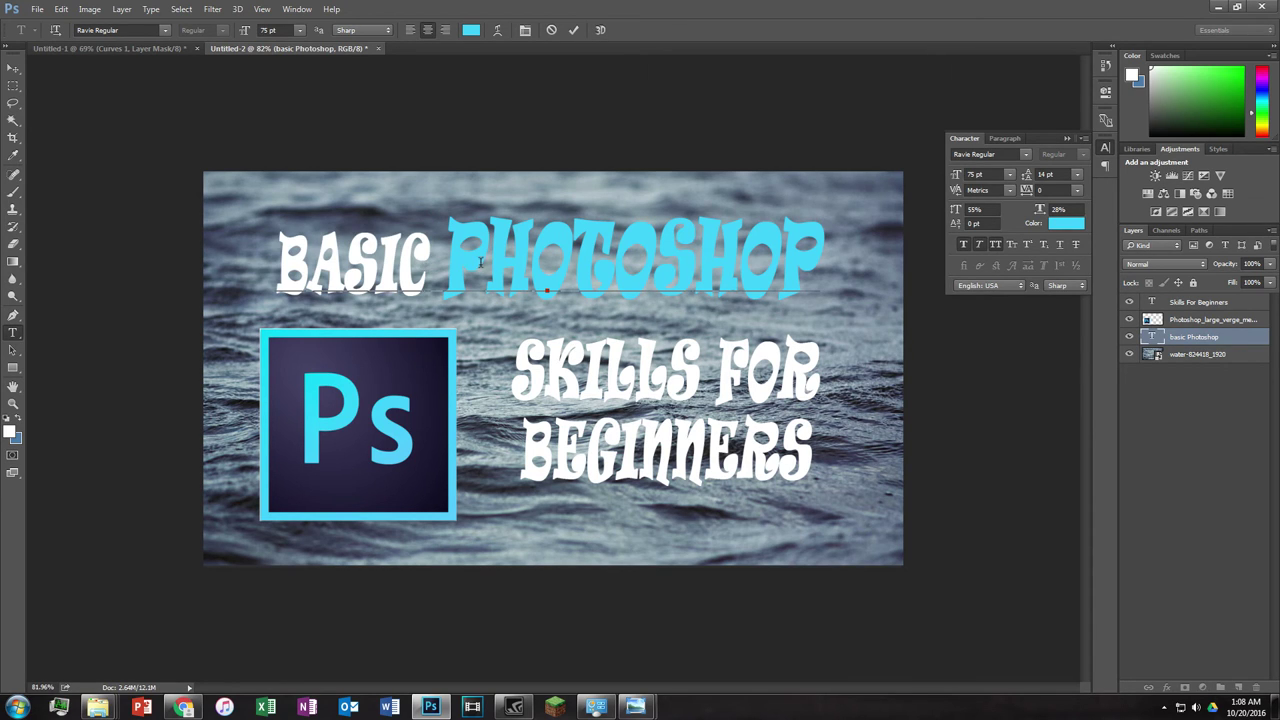
left_click_drag(445, 260, 822, 250)
key("ctrl+c")
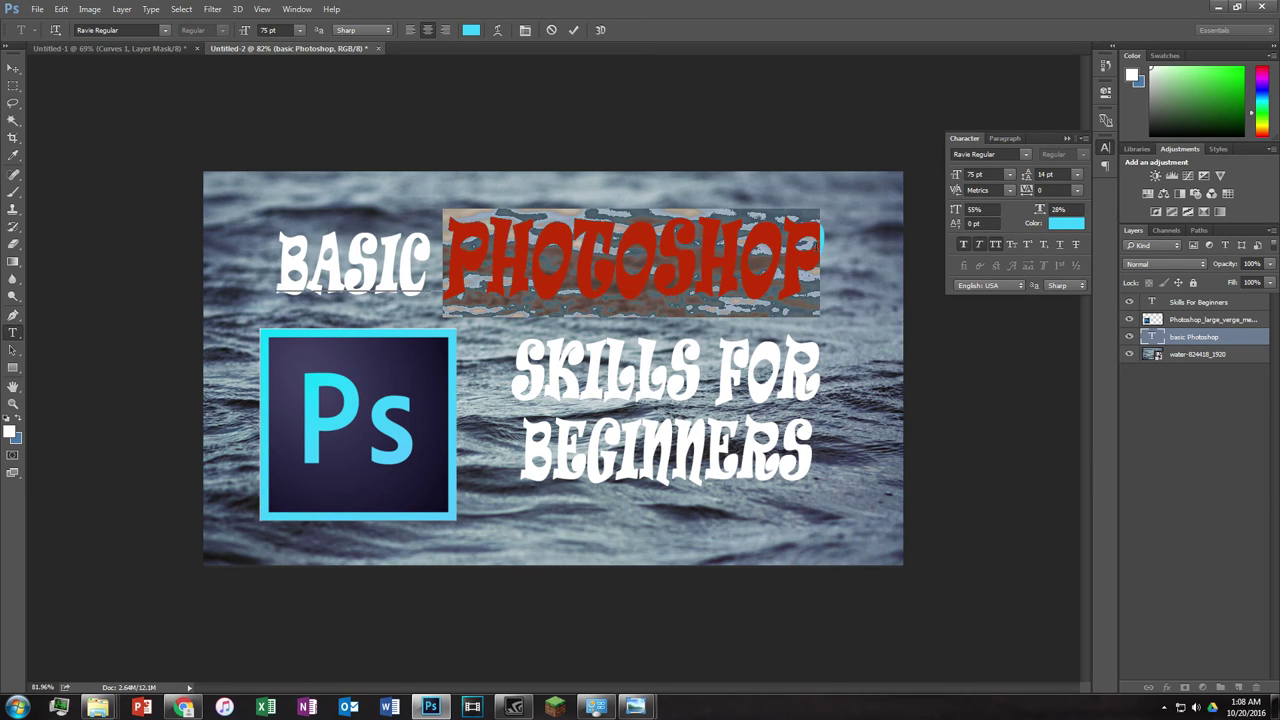
key("BackSpace")
left_click_drag(381, 352, 437, 370)
Step: Paste the cyan PHOTOSHOP as its own text layer beside BASIC
left_click(575, 31)
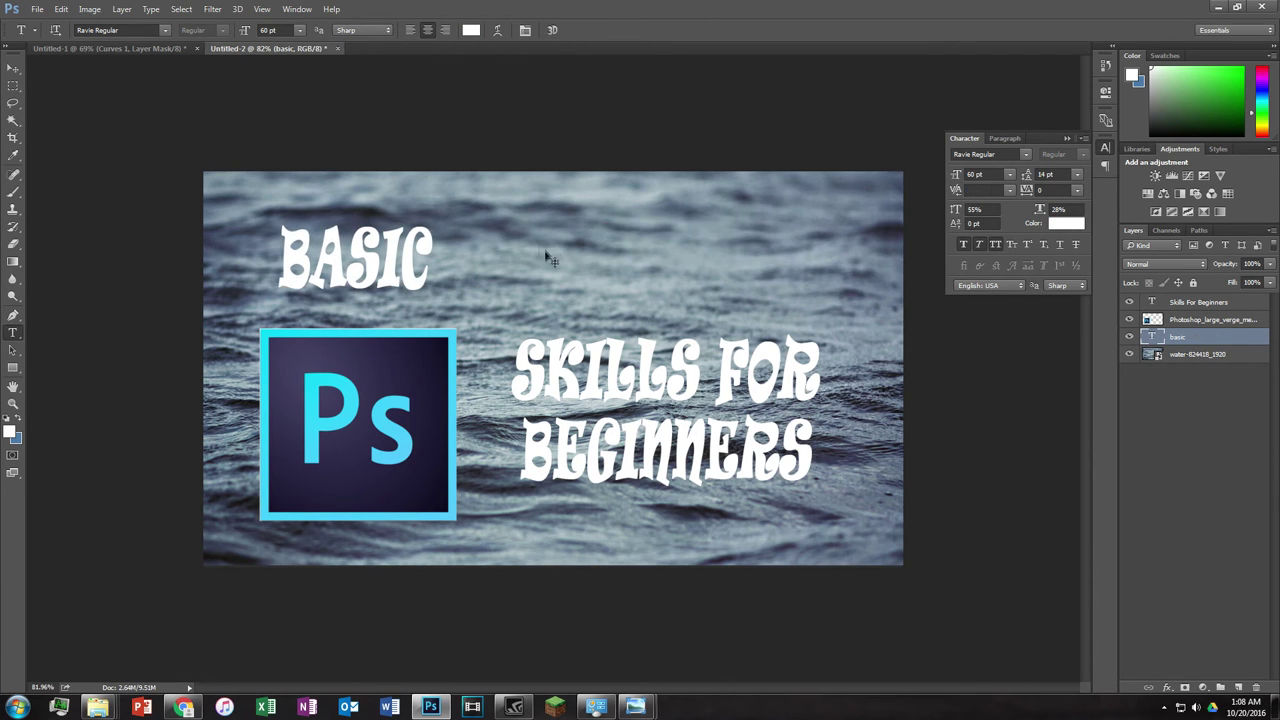
left_click(501, 256)
key("ctrl+v")
left_click_drag(561, 334, 715, 360)
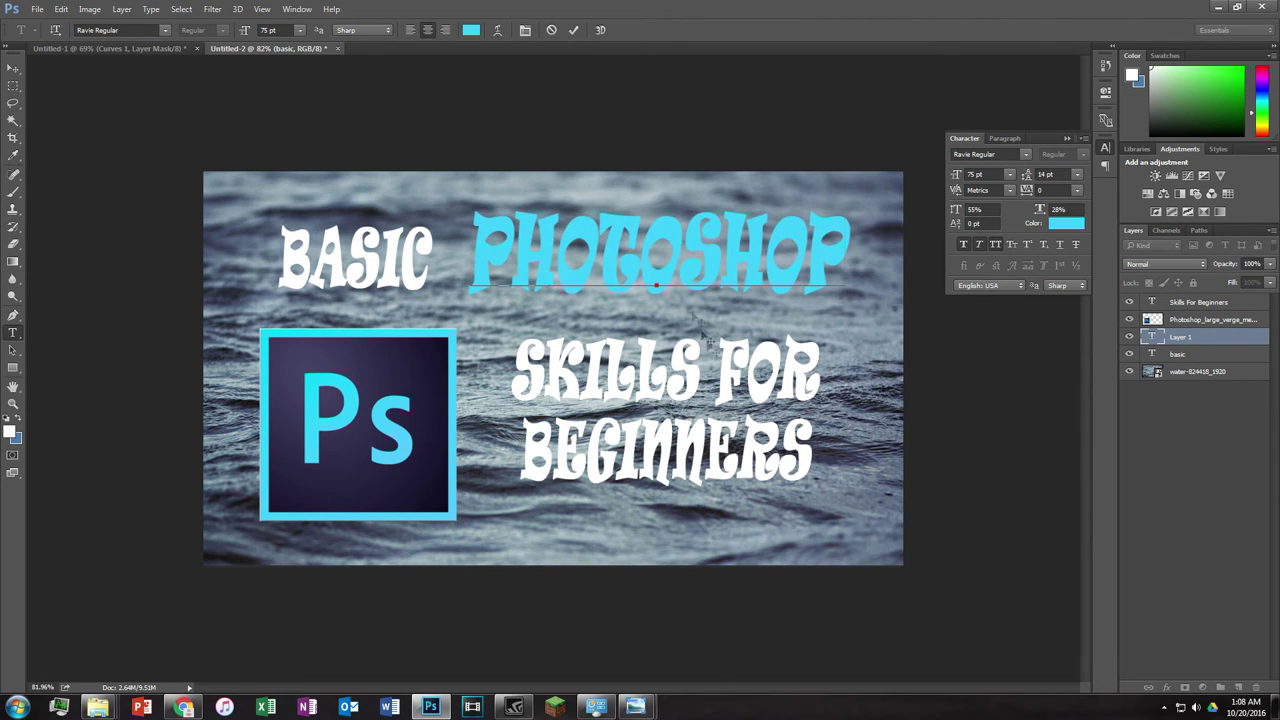
left_click(574, 30)
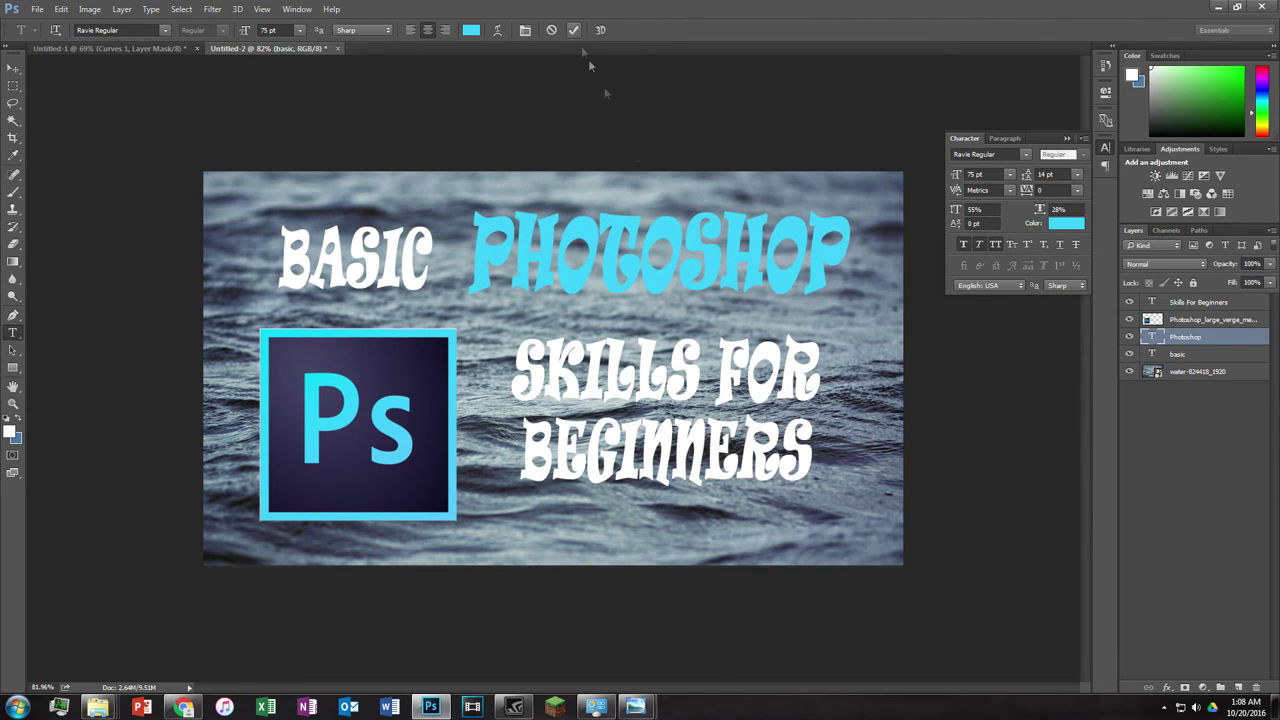
Step: Change the BEGINNERS line colour to purple
left_click(669, 388)
left_click_drag(812, 455, 308, 445)
left_click_drag(1262, 104, 1262, 74)
left_click(1227, 90)
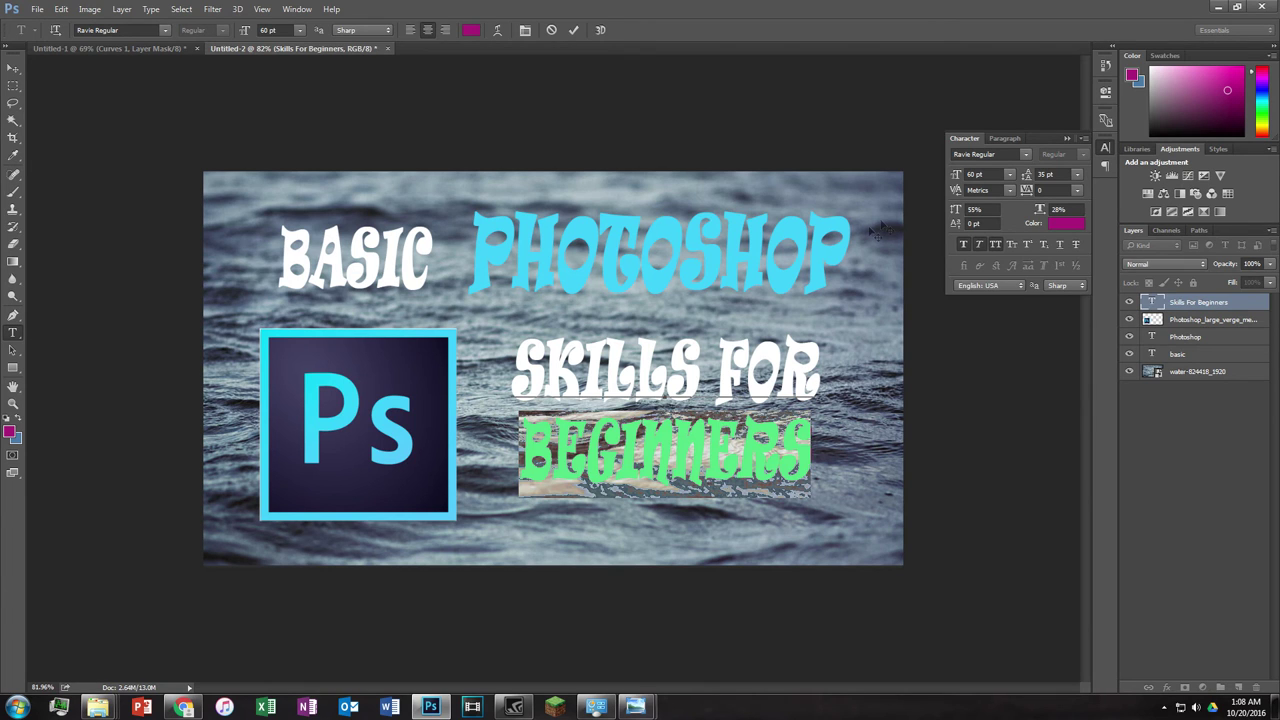
left_click(1062, 224)
left_click(996, 325)
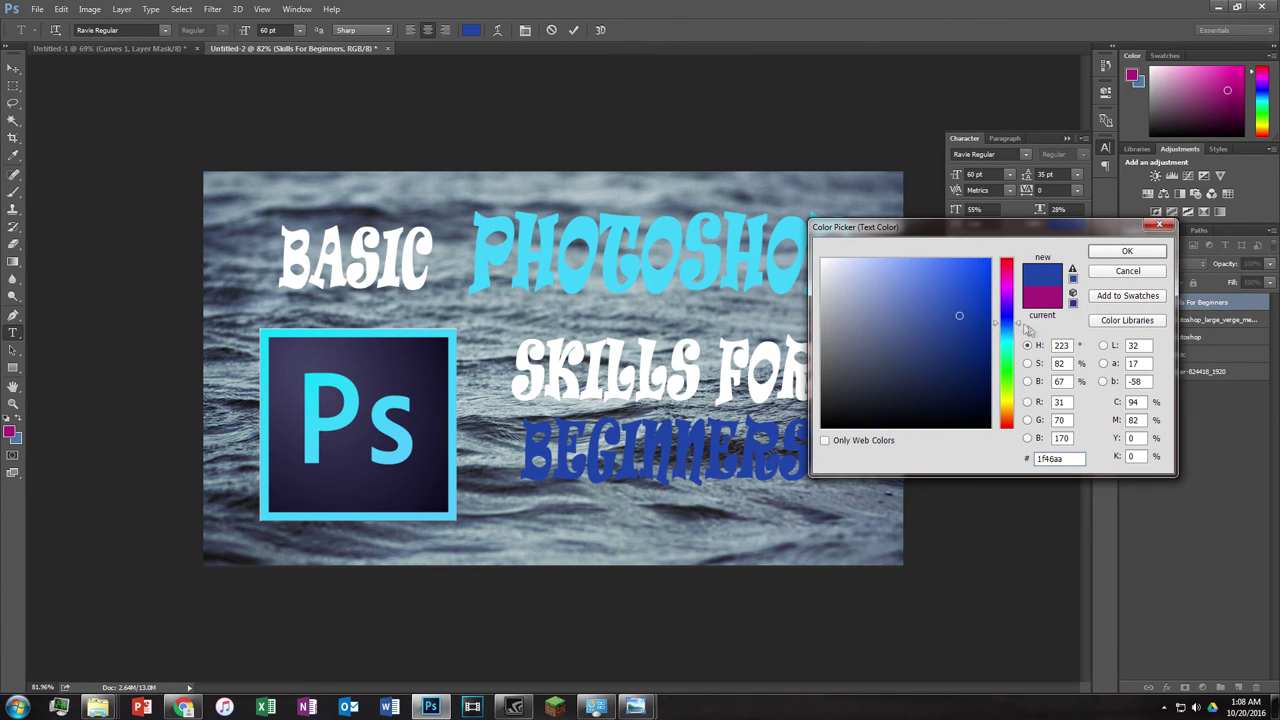
mouse_move(1018, 311)
left_mouse_down()
mouse_move(1007, 289)
mouse_move(1008, 304)
left_mouse_up()
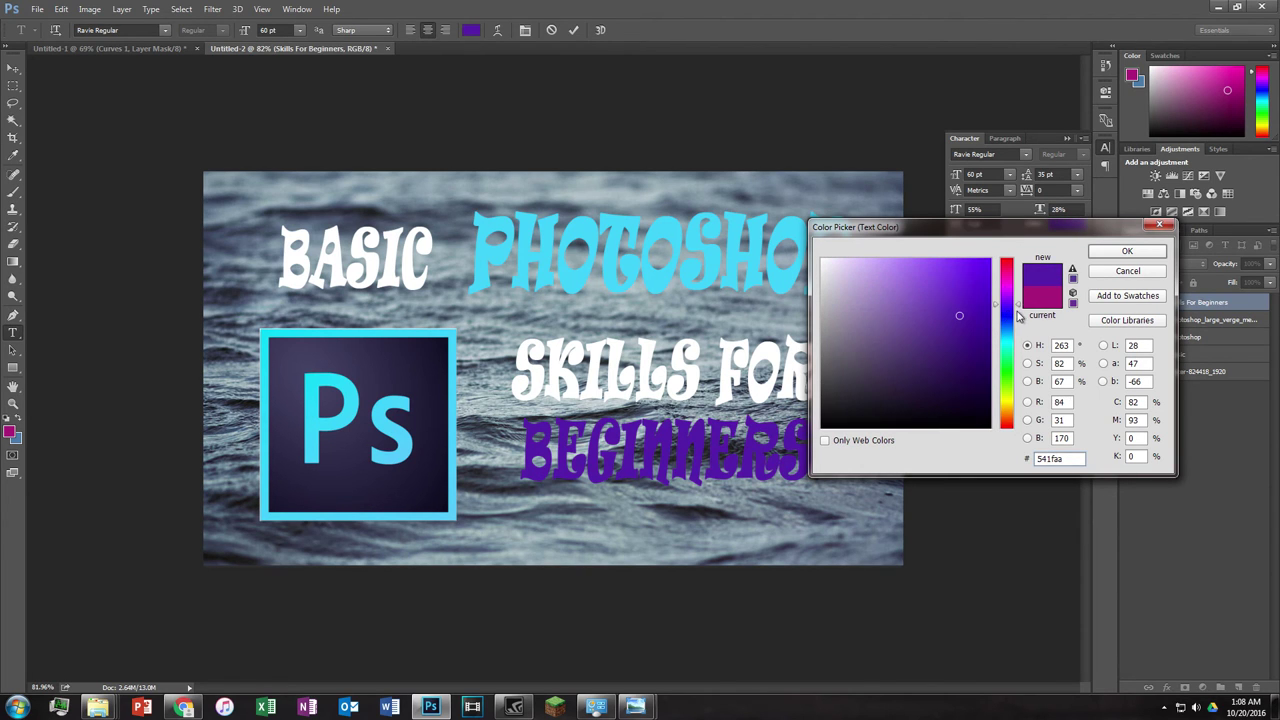
left_click(1118, 252)
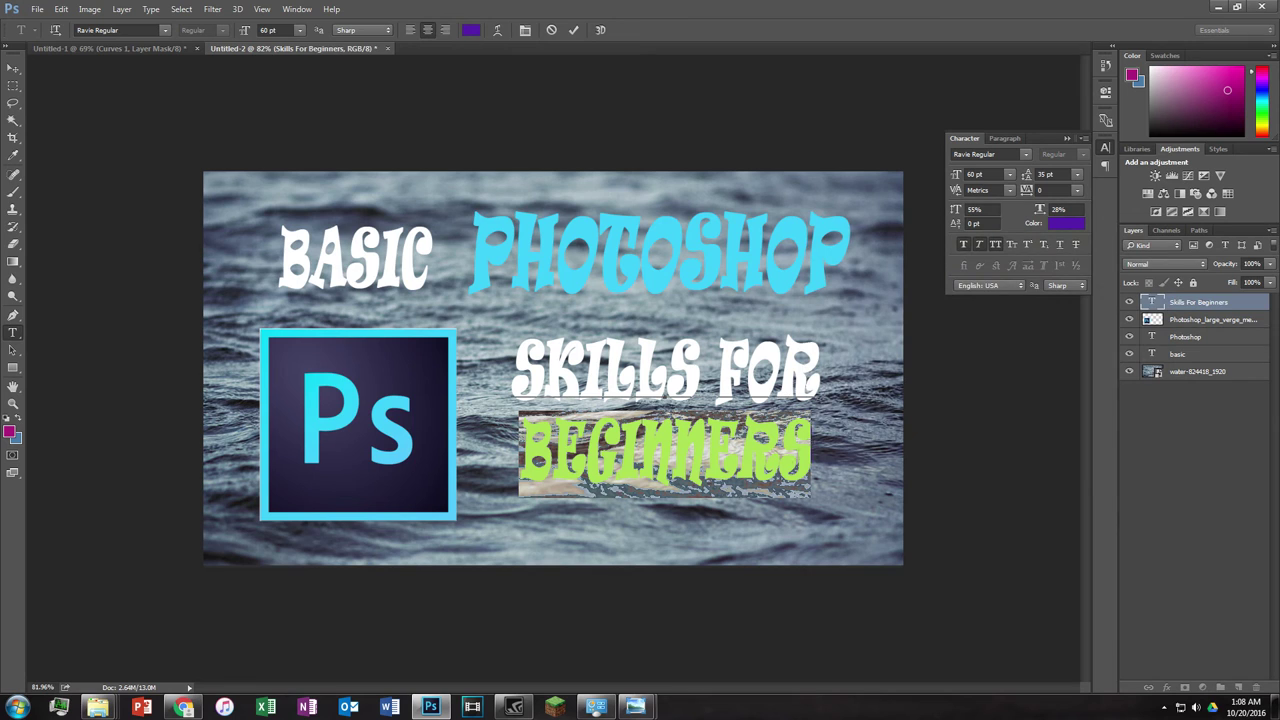
Step: Set the line spacing between SKILLS FOR and BEGINNERS to 44 pt
left_click_drag(1026, 177, 967, 177)
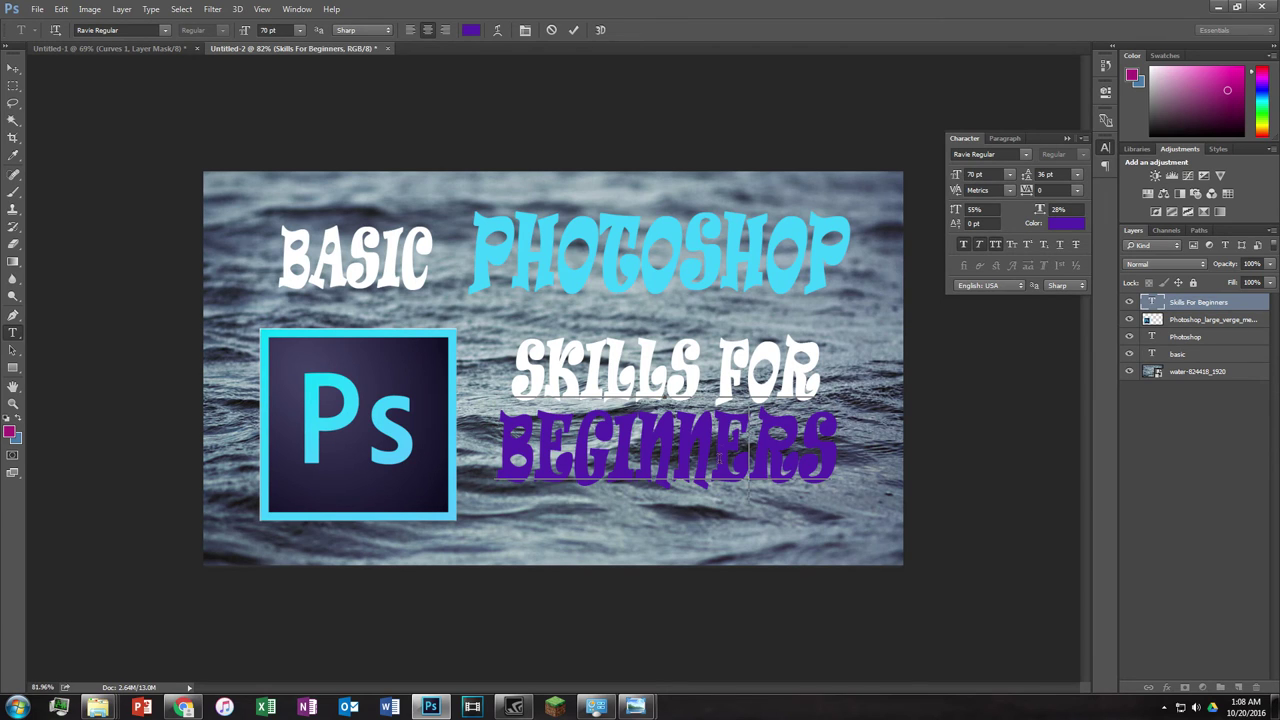
left_click_drag(820, 374, 512, 374)
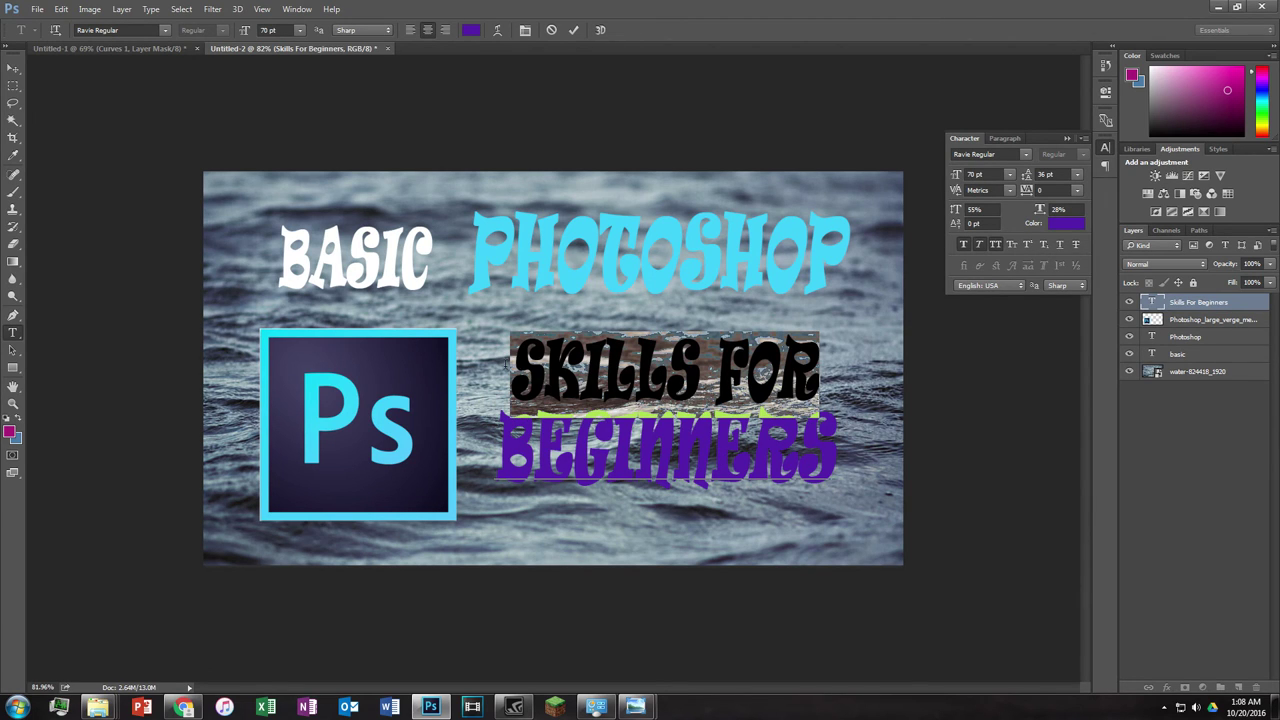
left_click(710, 482)
double_click(710, 482)
key("ctrl+c")
left_click_drag(1028, 175, 1030, 175)
left_click(672, 460)
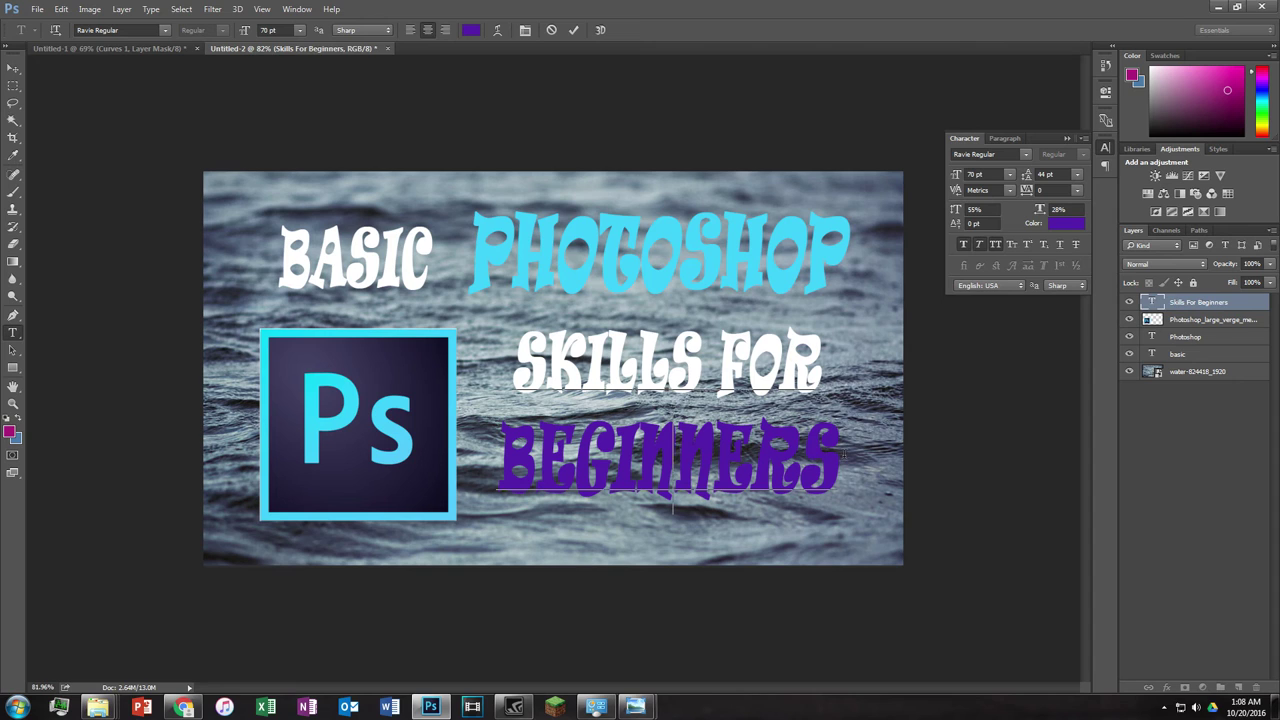
left_click(1066, 139)
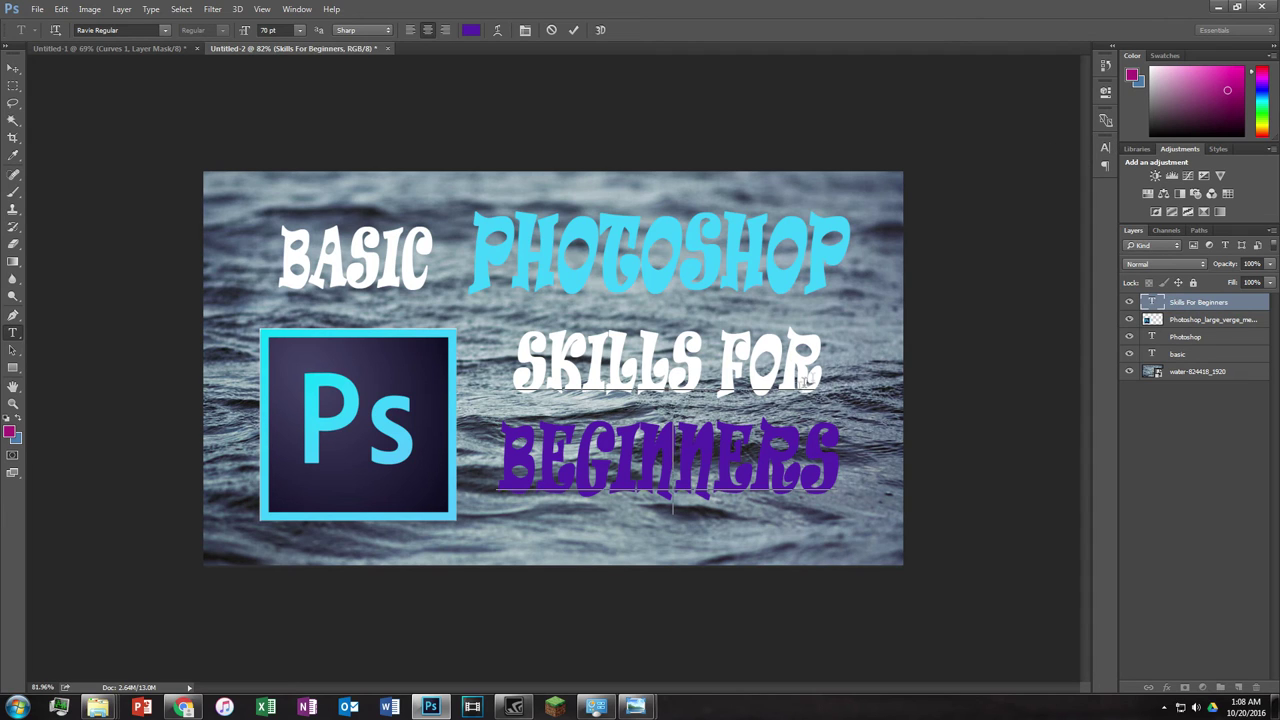
Step: Cut BEGINNERS into its own text layer and place it below SKILLS FOR
left_click_drag(672, 508, 640, 488)
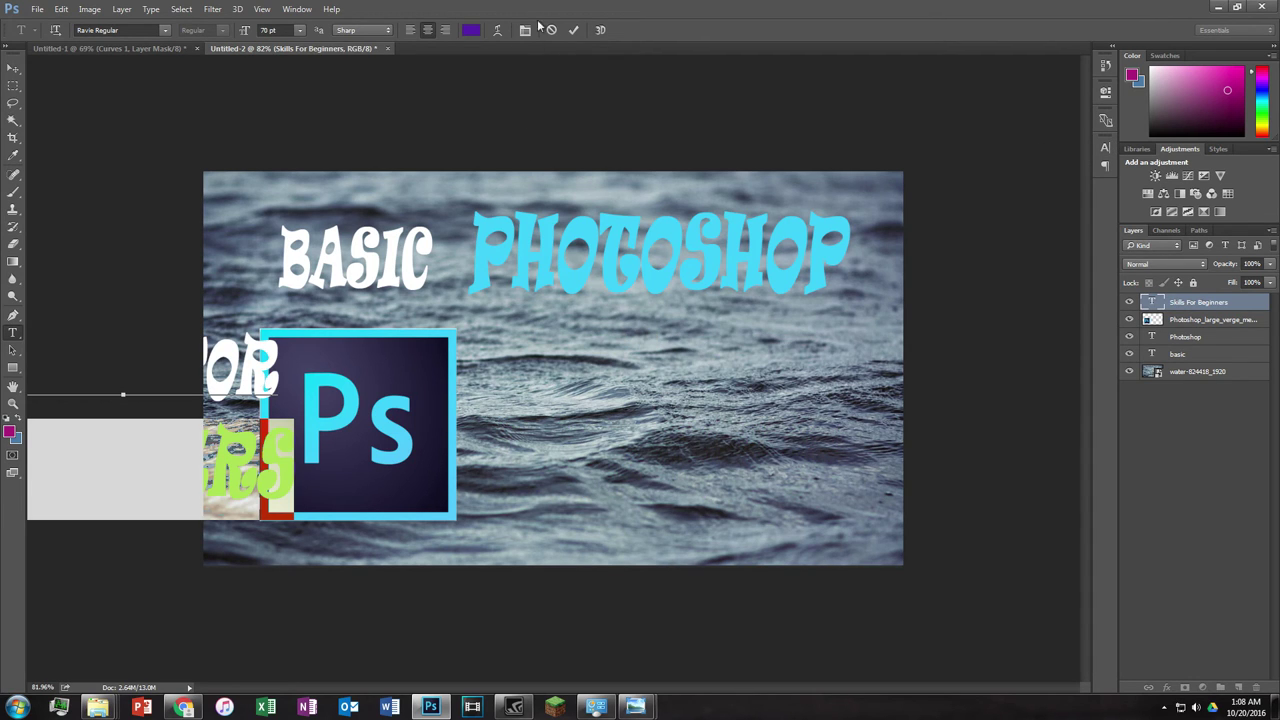
key("ctrl+z")
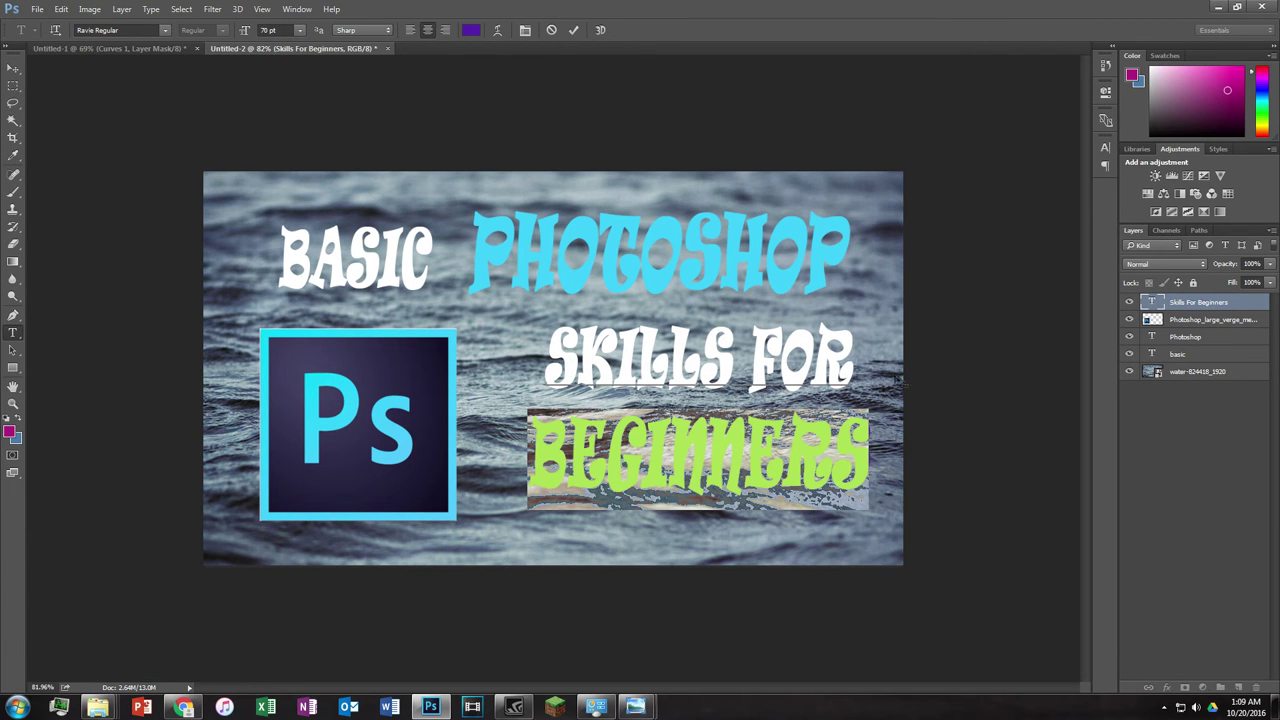
left_click_drag(735, 595, 725, 594)
key("BackSpace")
key("BackSpace")
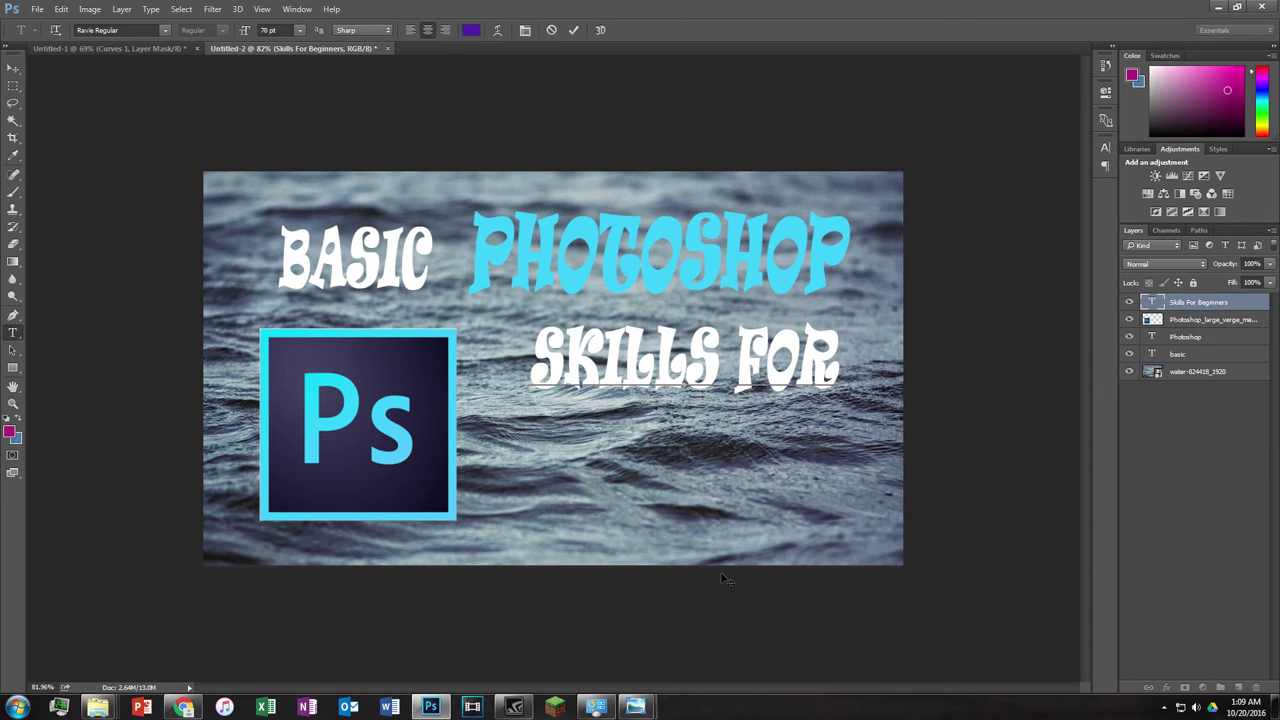
left_click(573, 30)
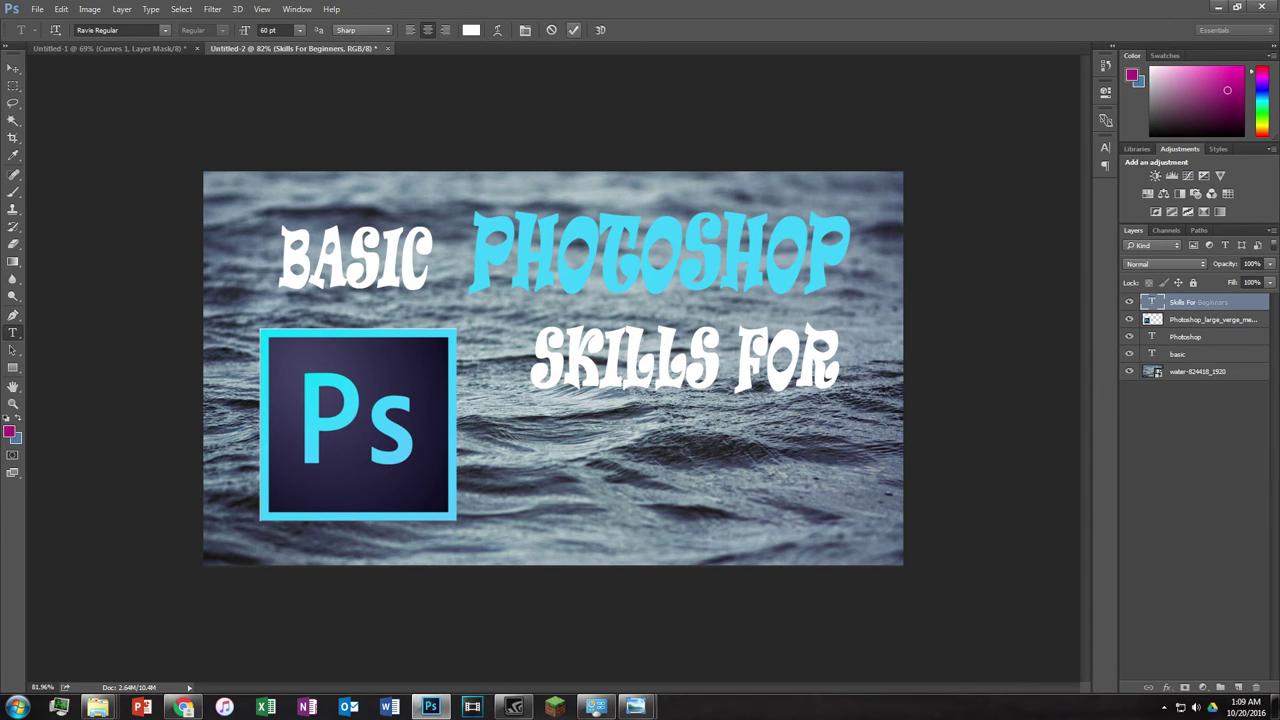
key("ctrl+v")
left_click_drag(727, 527, 724, 550)
Step: Enlarge BEGINNERS from 70 pt to 77 pt, nudge it left, and select the Beginners layer
key("shift+Left")
key("shift+Left")
key("shift+Left")
key("shift+Left")
key("shift+Left")
key("shift+Left")
key("shift+Left")
key("shift+Left")
key("shift+Left")
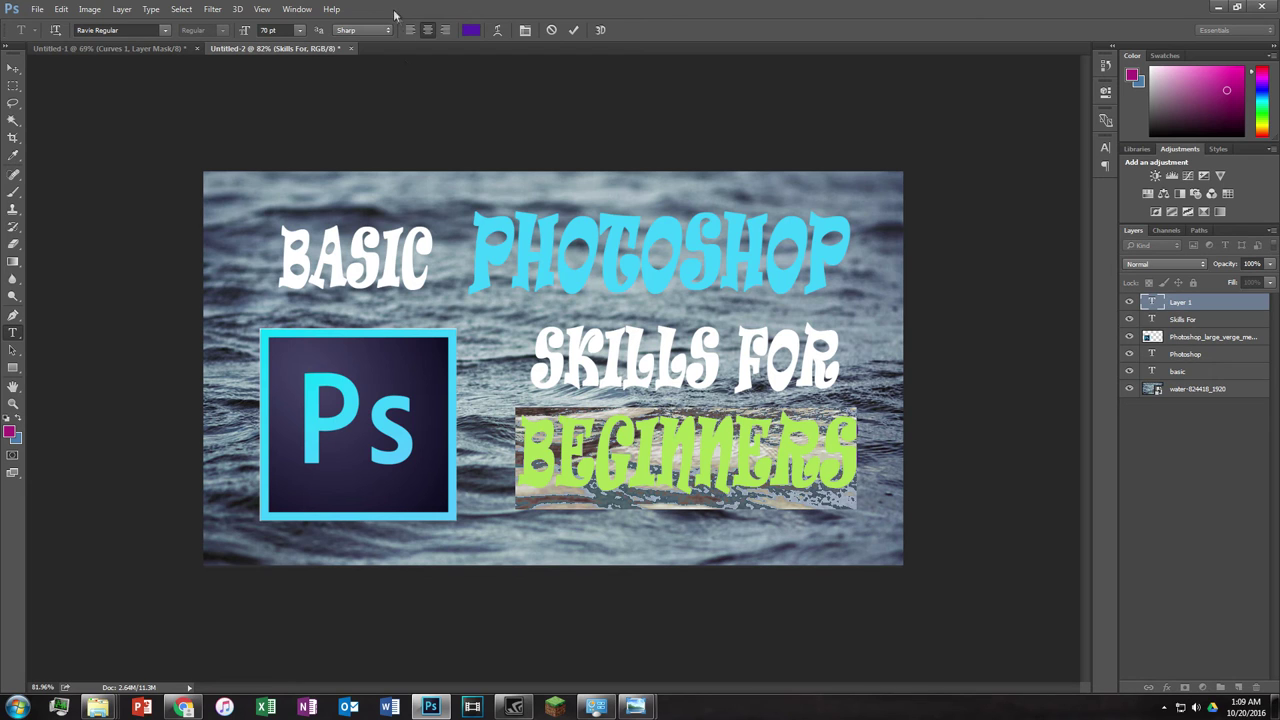
left_click_drag(250, 31, 258, 32)
left_click_drag(757, 567, 742, 573)
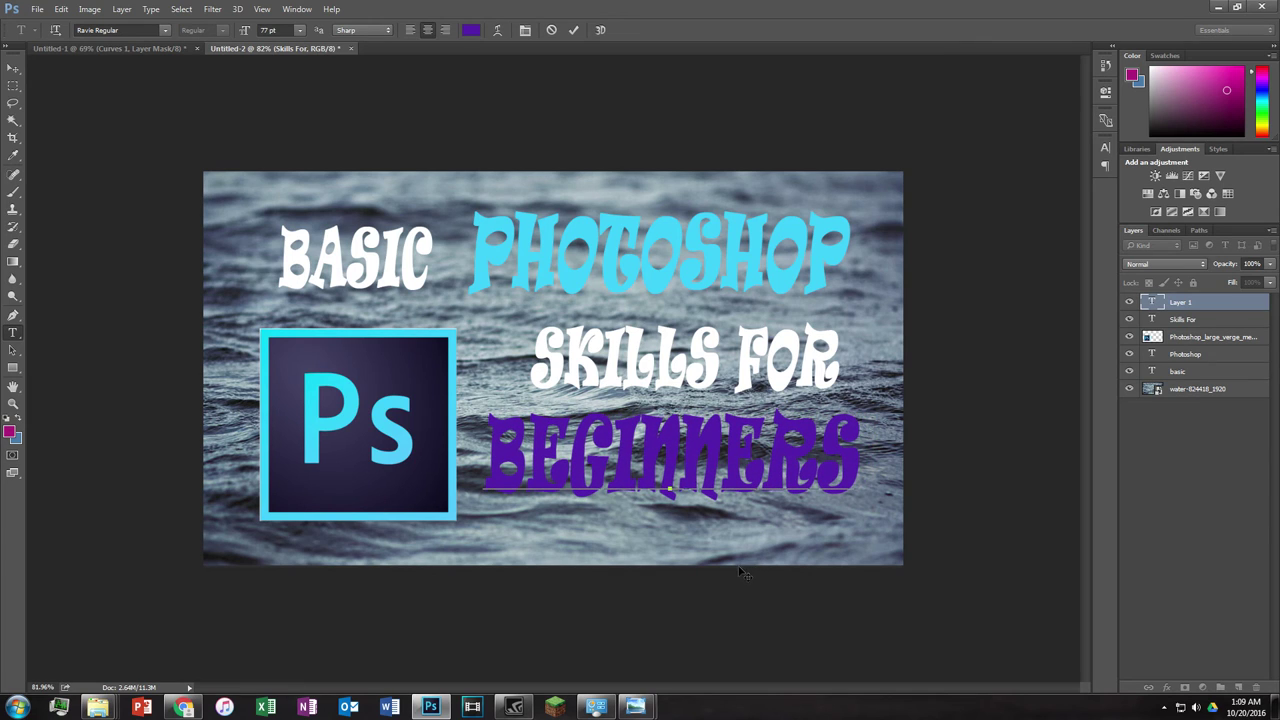
left_click(573, 30)
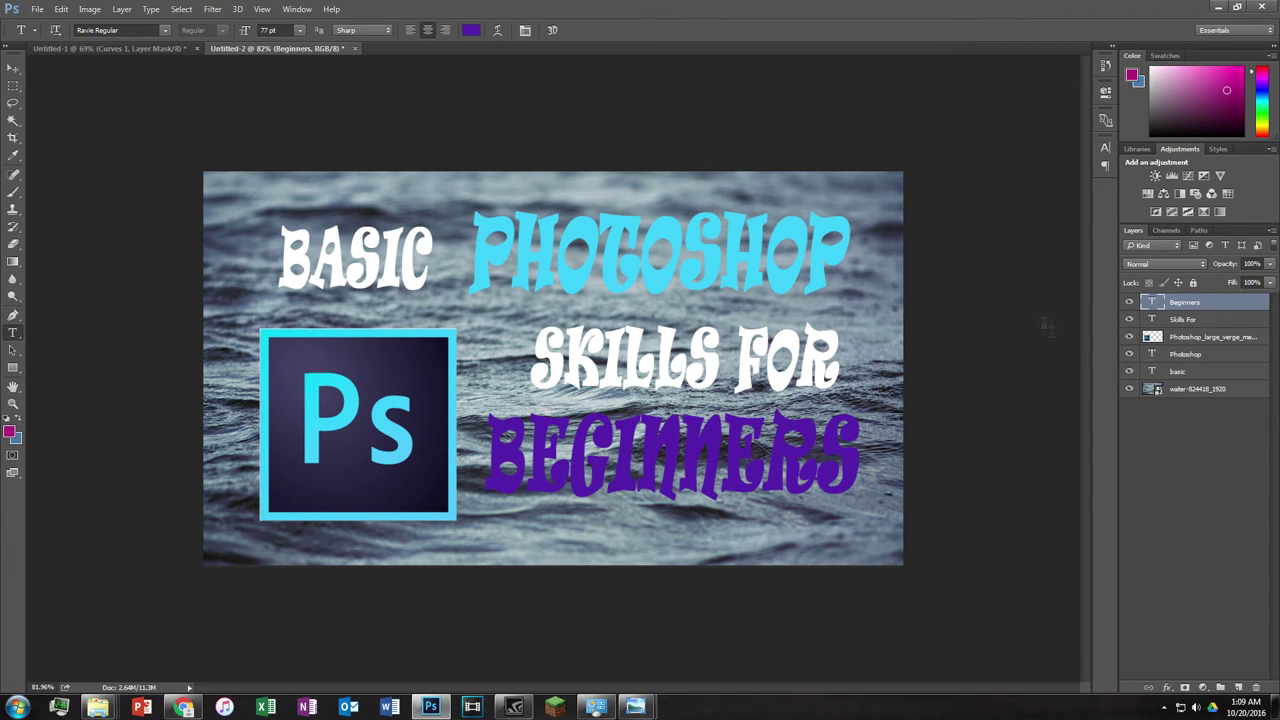
left_click(1182, 319)
left_click(1198, 355)
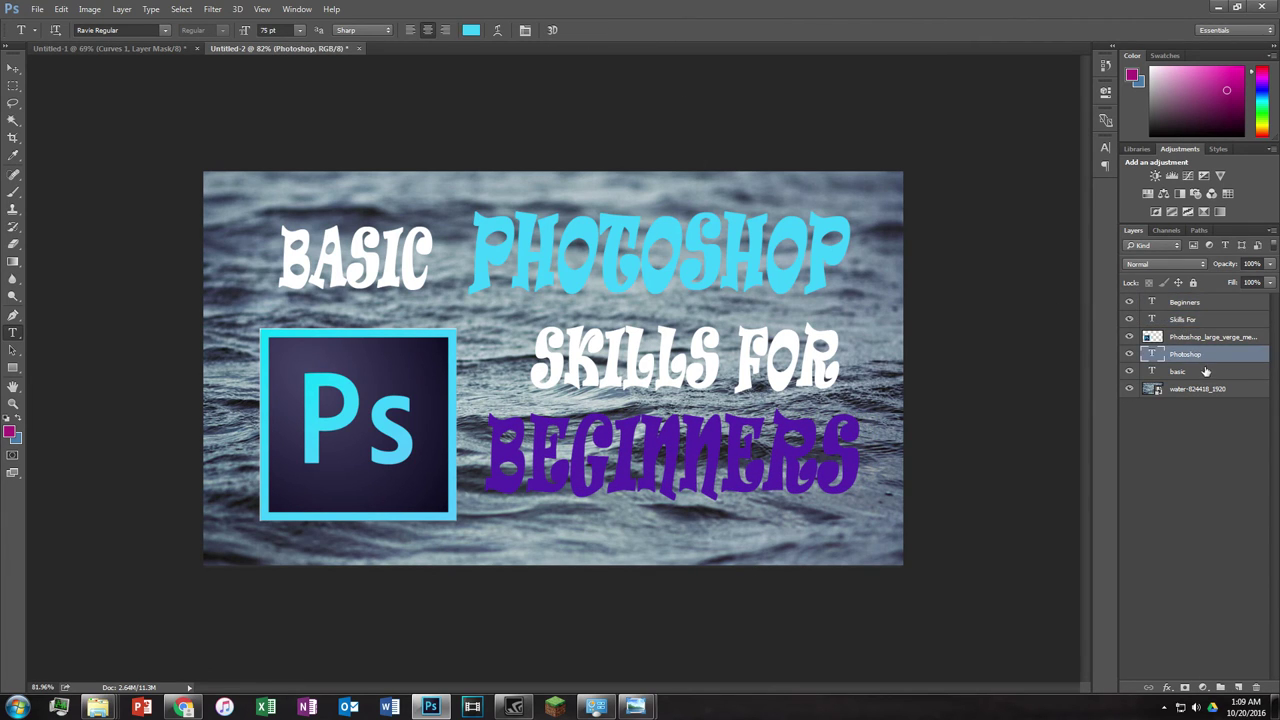
left_click(1194, 371)
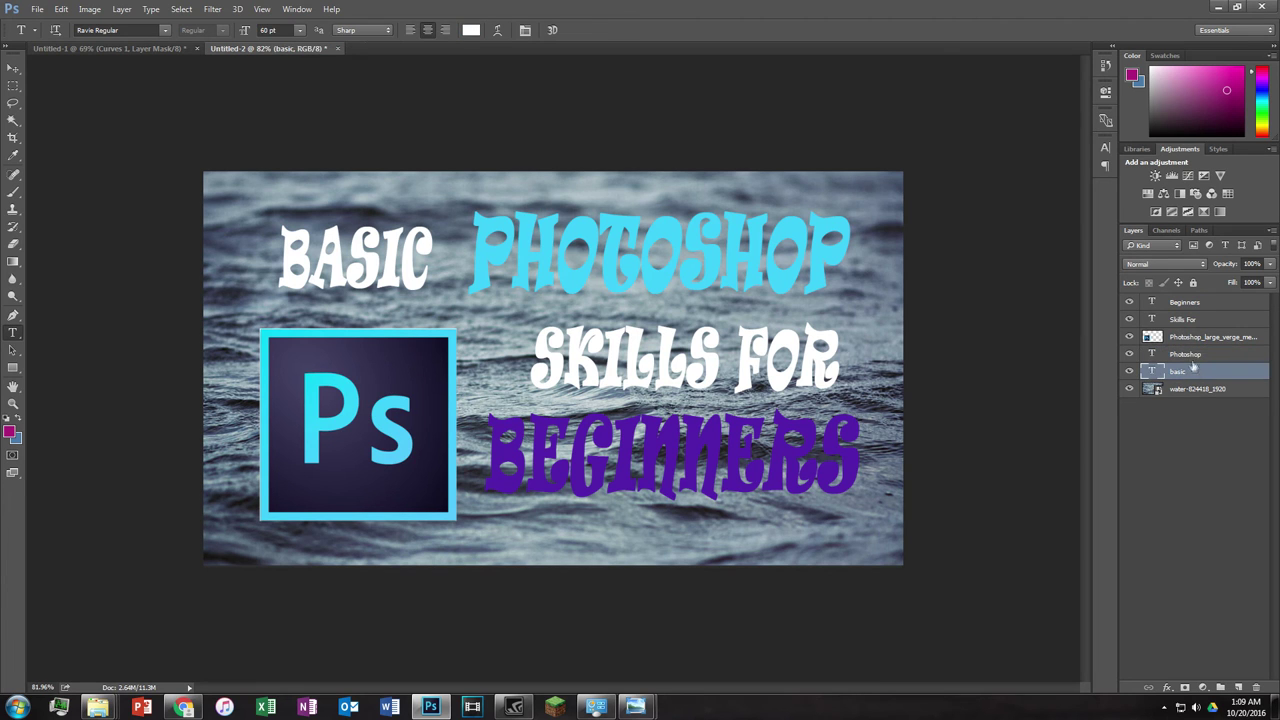
left_click(1190, 304)
Step: Open Blending Options for the Beginners layer and try Bevel & Emboss and Stroke, removing both
right_click(1194, 303)
left_click(935, 121)
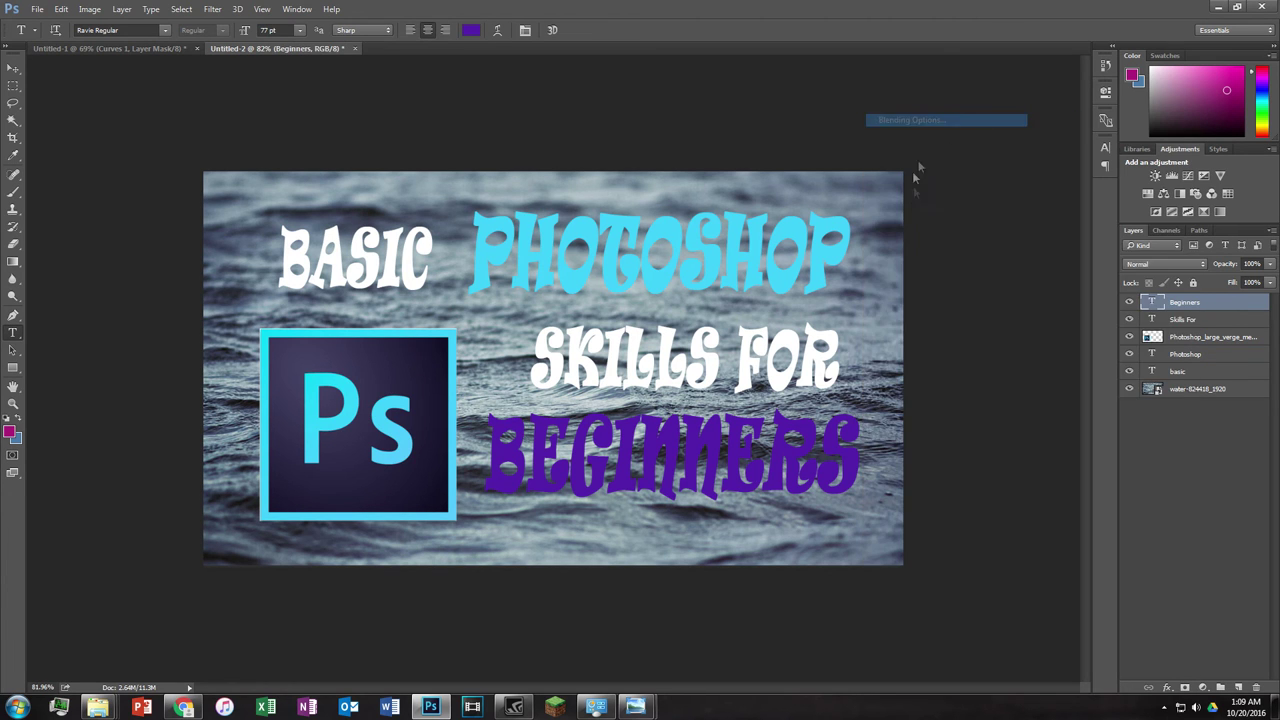
left_click_drag(818, 188, 1094, 275)
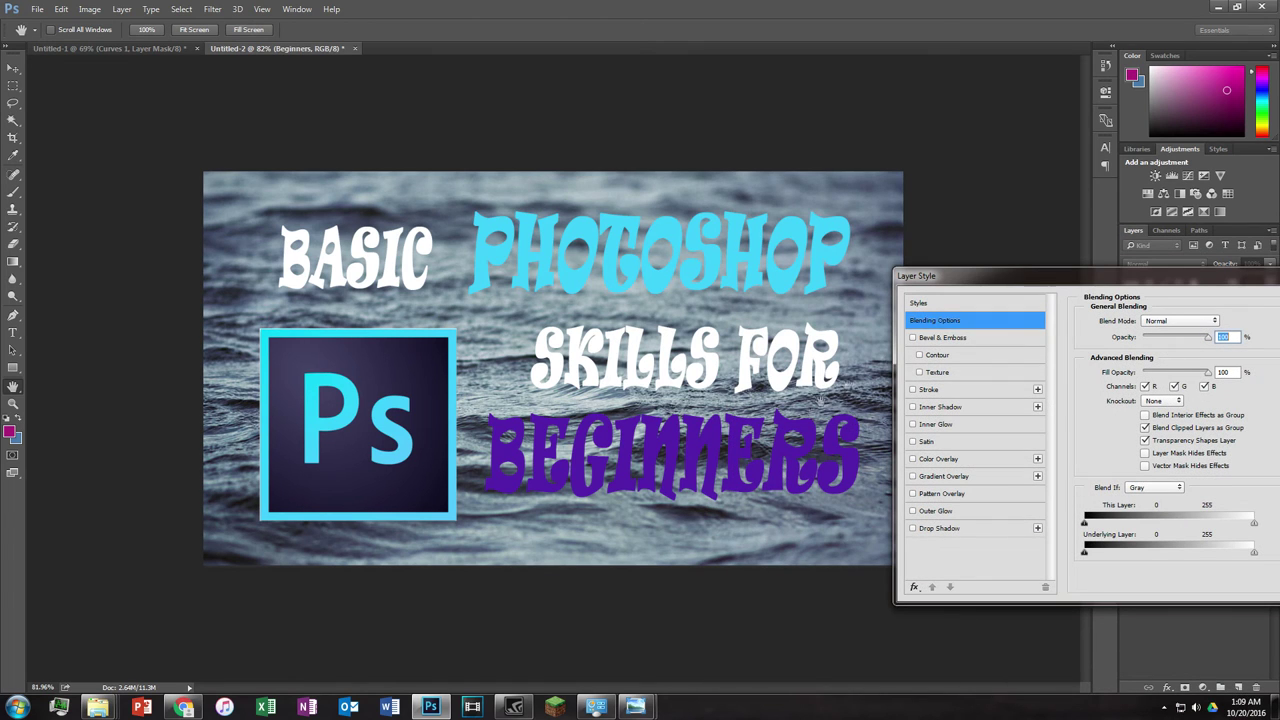
left_click(913, 338)
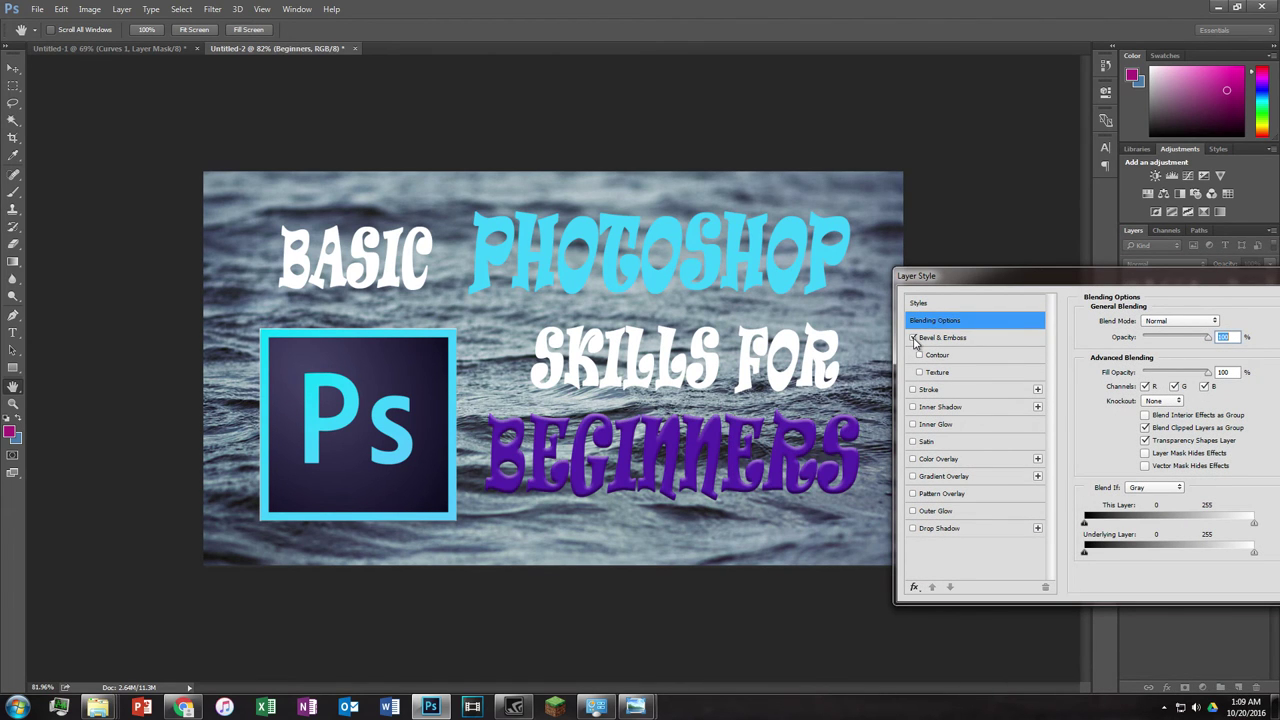
left_click(912, 339)
left_click(913, 338)
left_click(913, 338)
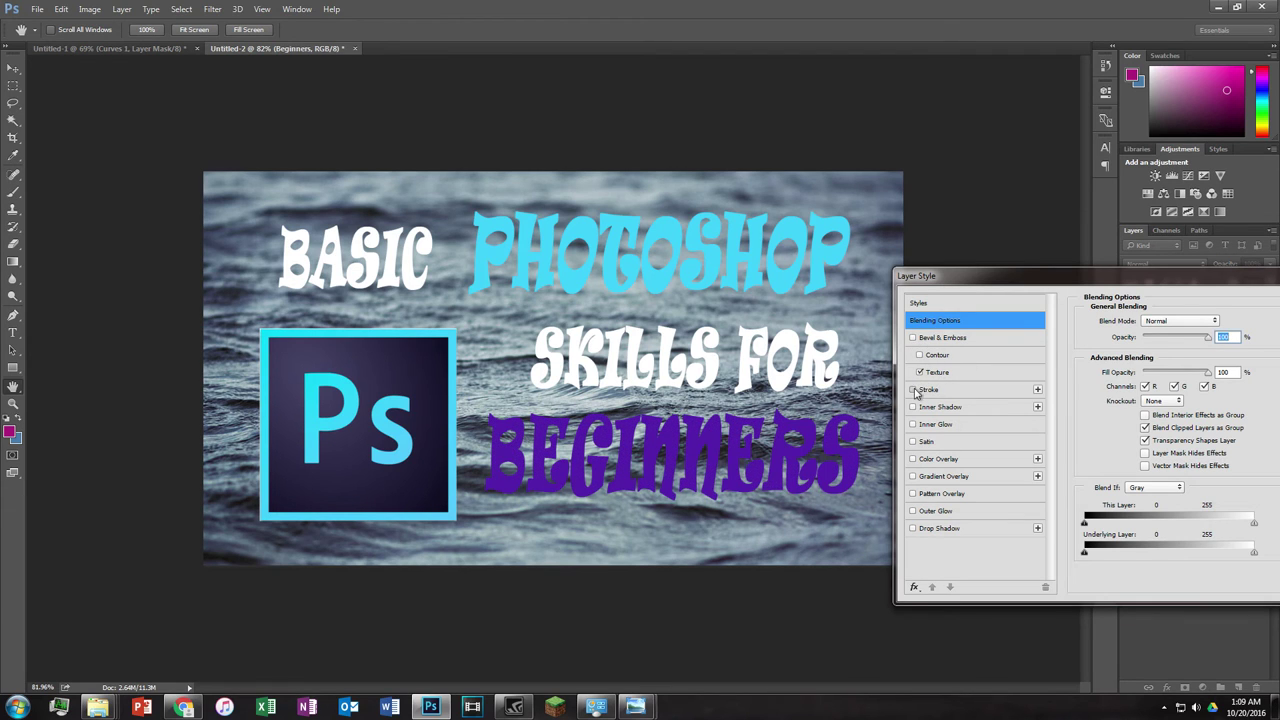
left_click(920, 372)
left_click(913, 390)
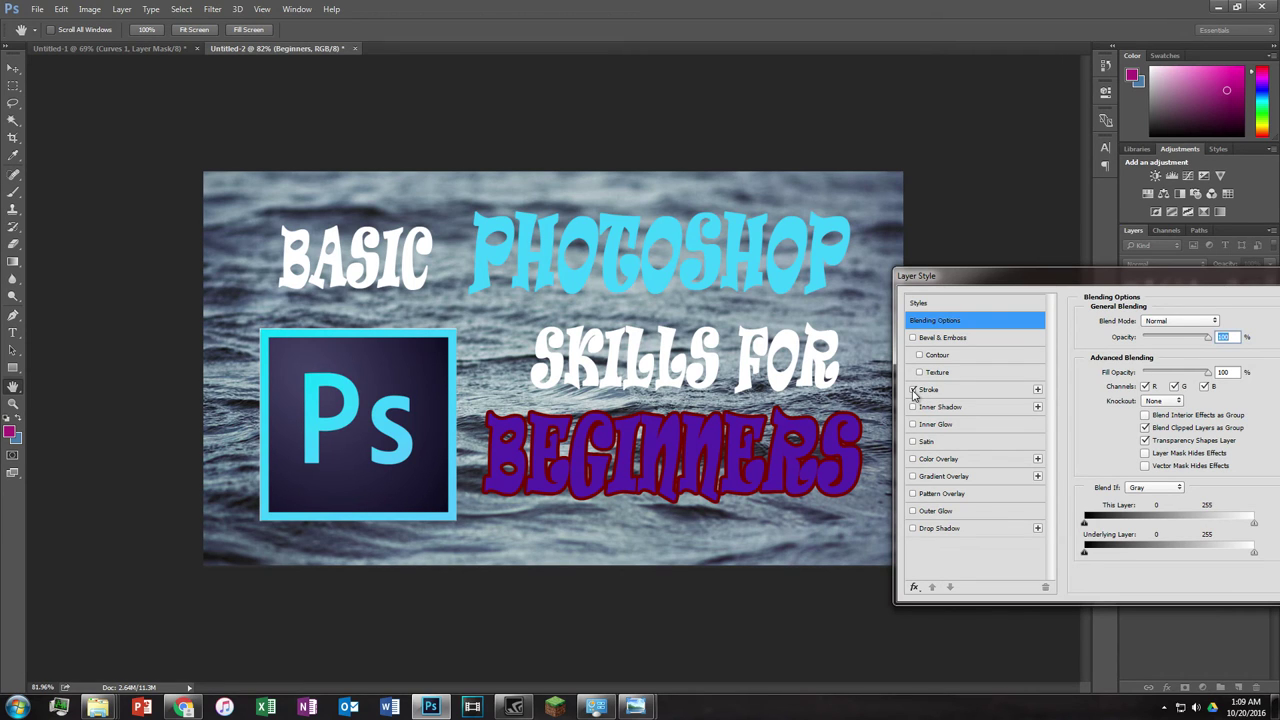
left_click(913, 390)
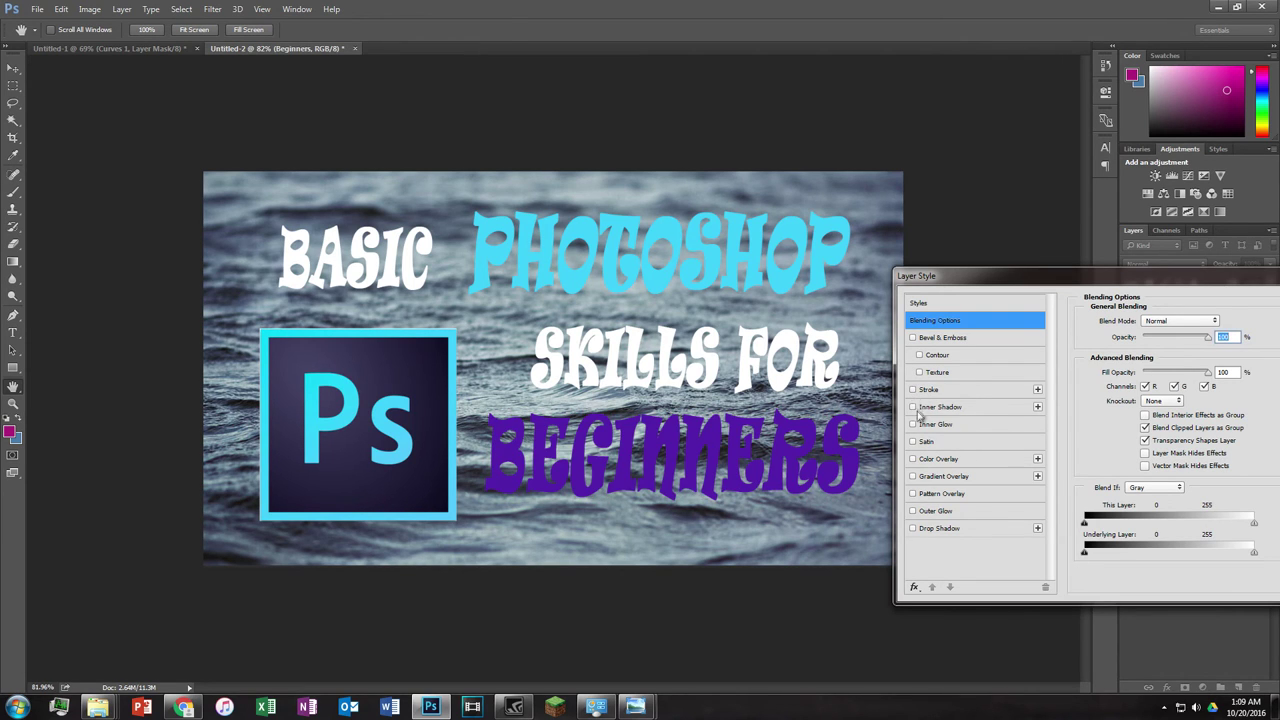
left_click(930, 407)
Step: Try Inner Glow, Satin, Color Overlay and Gradient Overlay on BEGINNERS, removing each
left_click(913, 425)
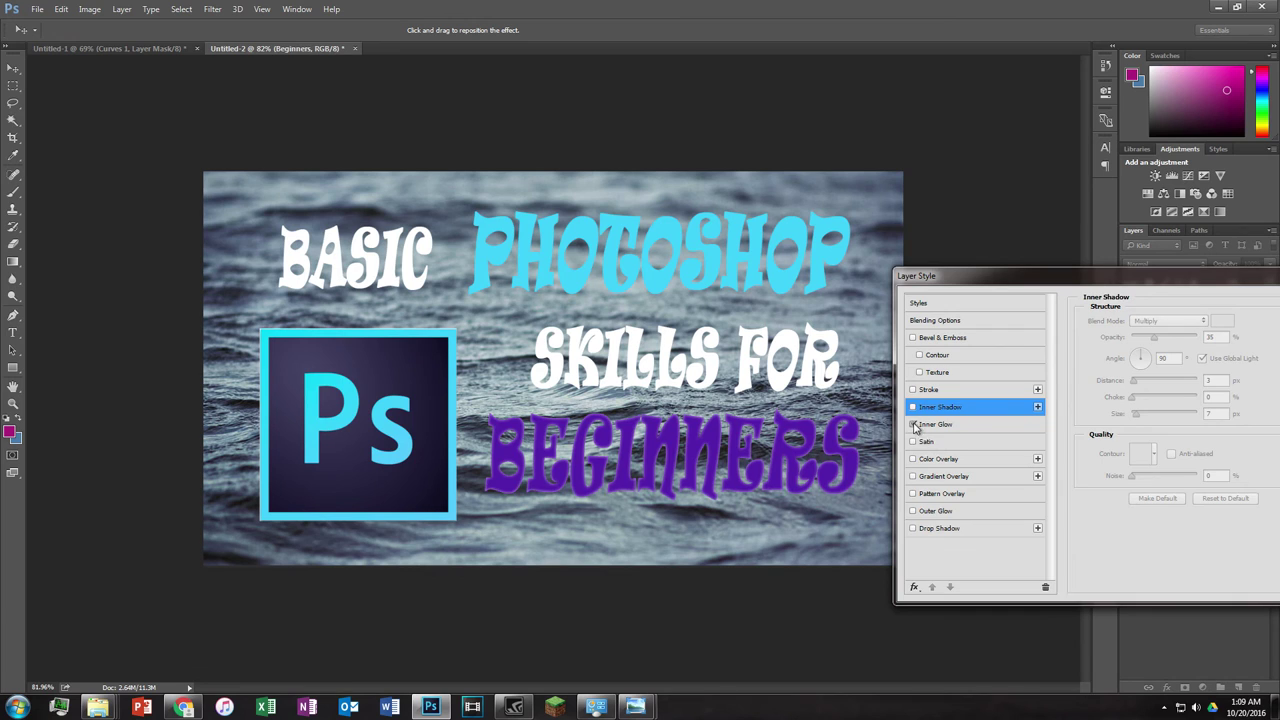
left_click(913, 425)
left_click(914, 441)
left_click(913, 458)
left_click(913, 441)
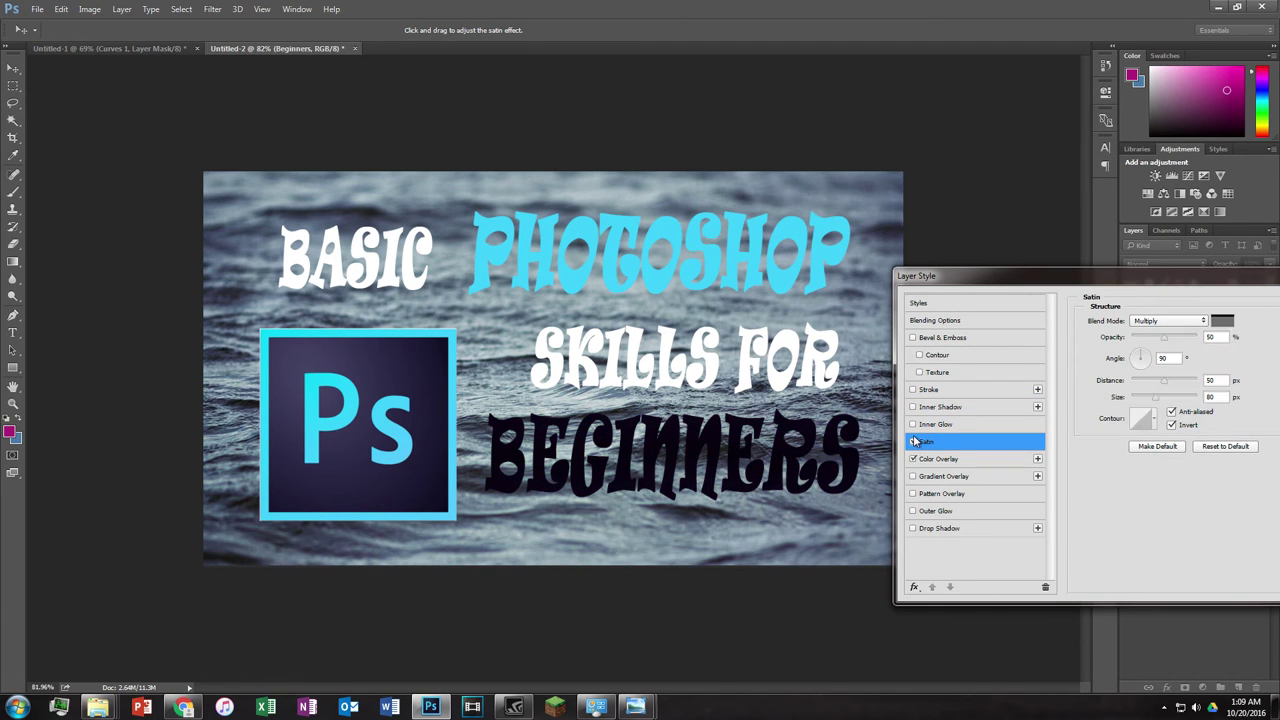
left_click(918, 458)
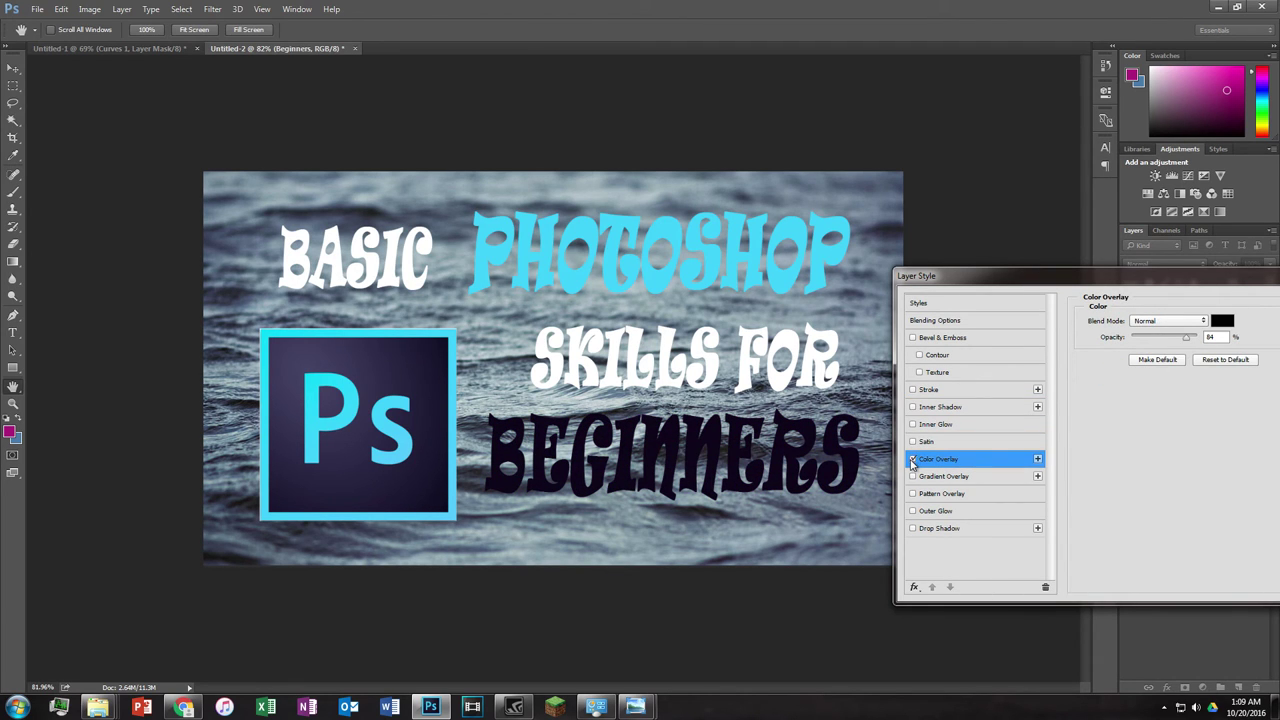
left_click(912, 459)
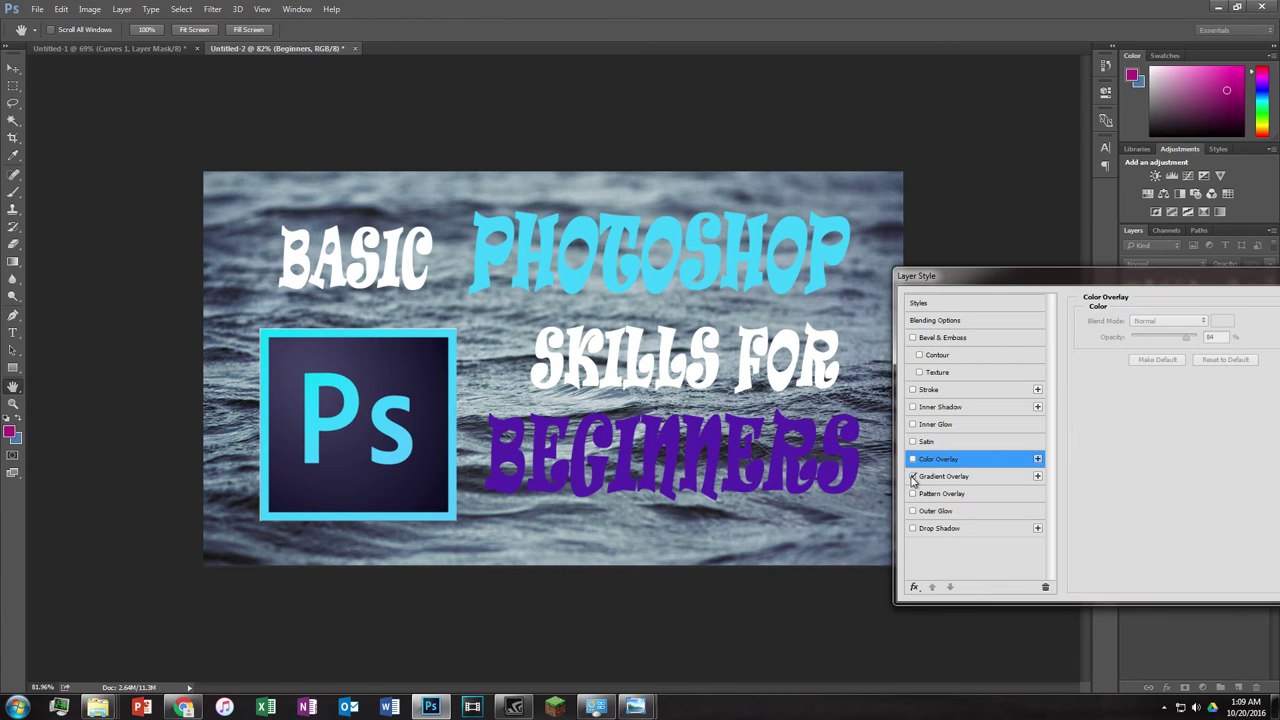
left_click(912, 477)
left_click(913, 478)
Step: Apply a white striped Pattern Overlay and a Drop Shadow to BEGINNERS
left_click(913, 494)
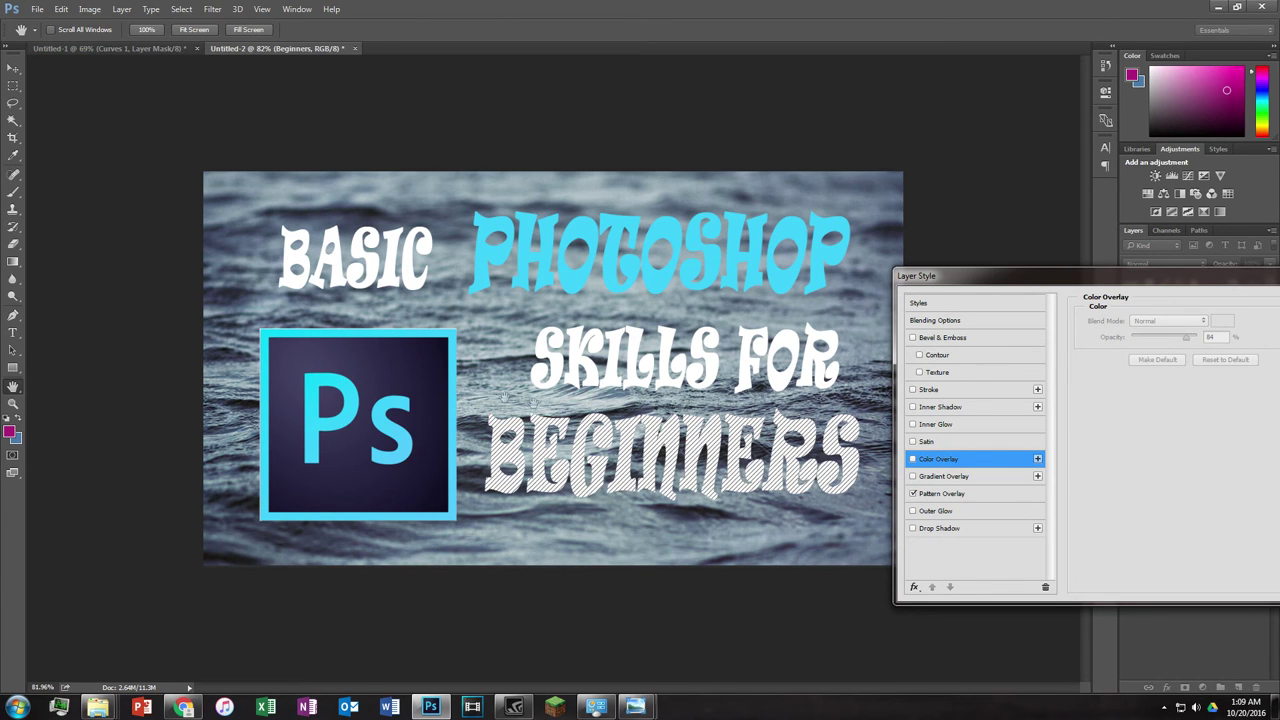
left_click(913, 511)
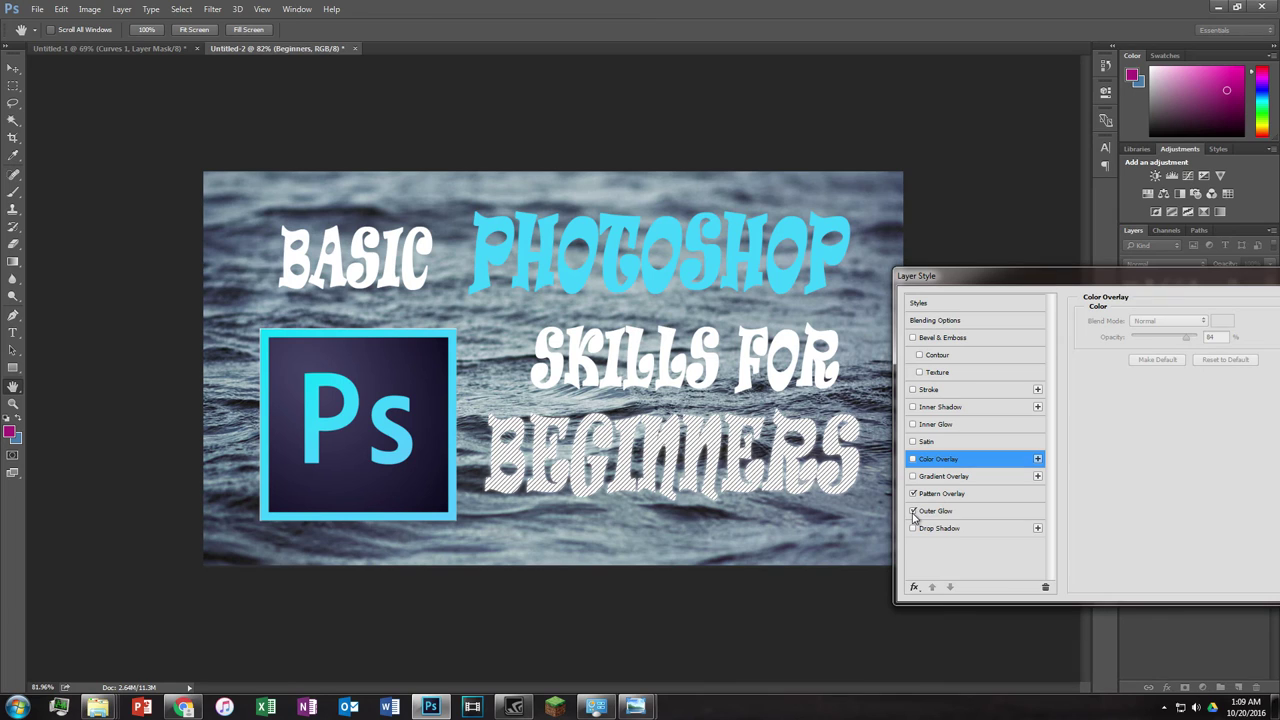
left_click(913, 511)
left_click(913, 528)
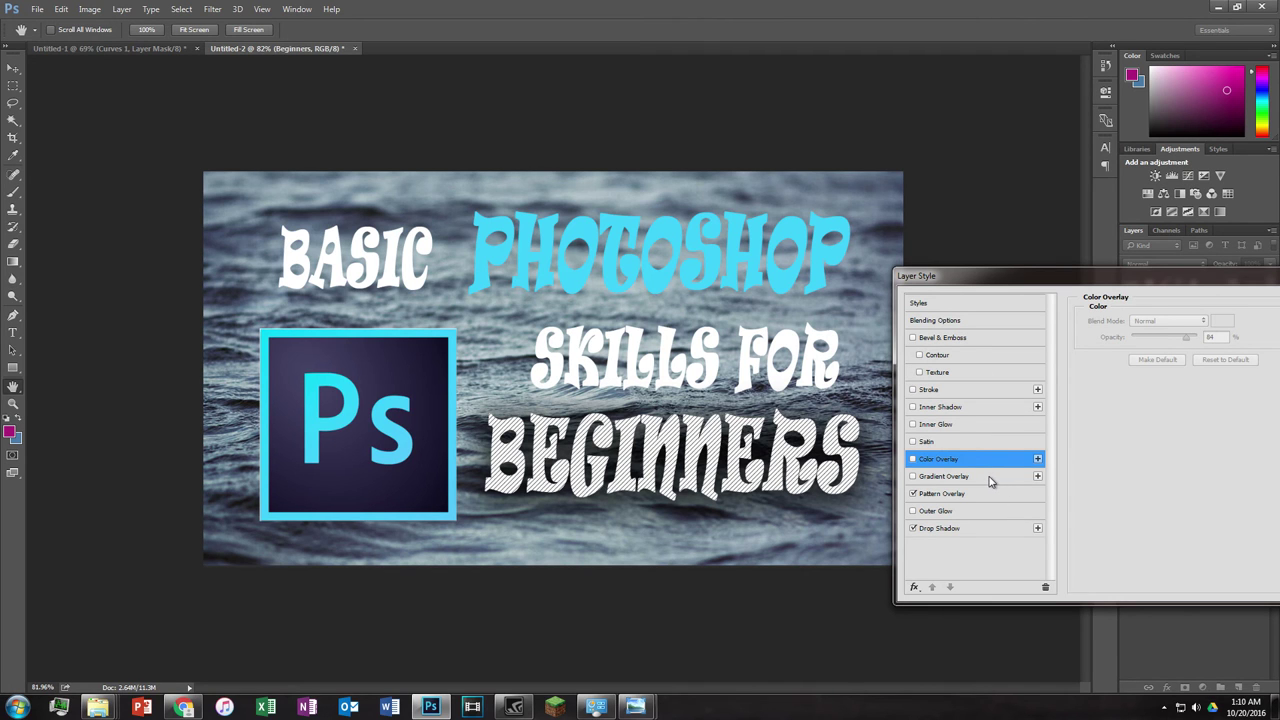
Step: Give the BEGINNERS text a 6 px dark red (#4c0500) stroke and apply the layer style
left_click_drag(1158, 278, 806, 285)
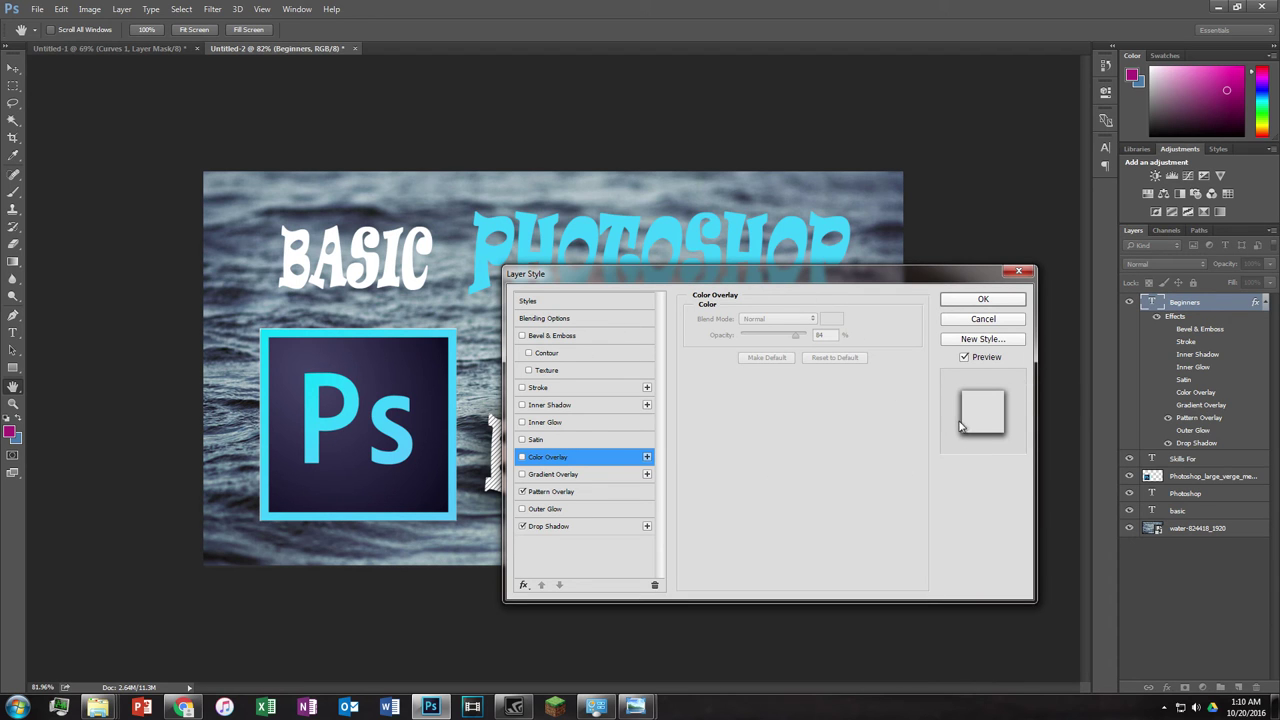
left_click_drag(730, 281, 1015, 286)
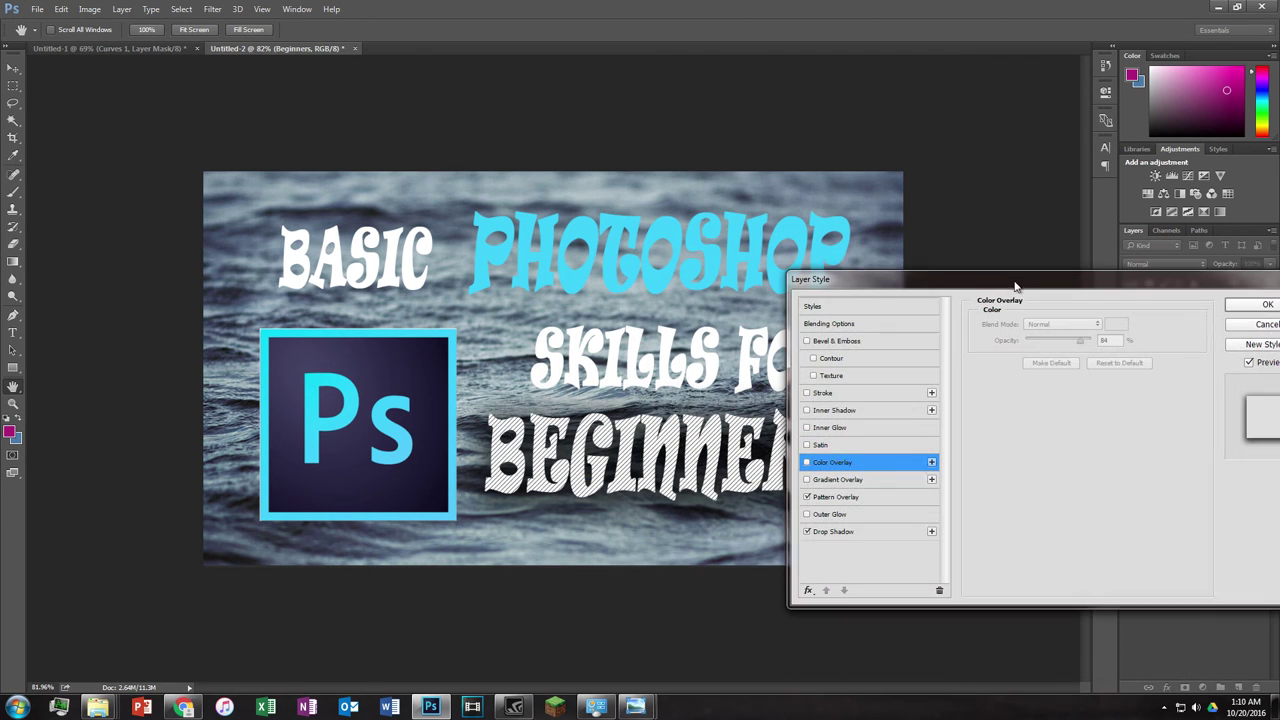
left_click(809, 394)
left_click(836, 396)
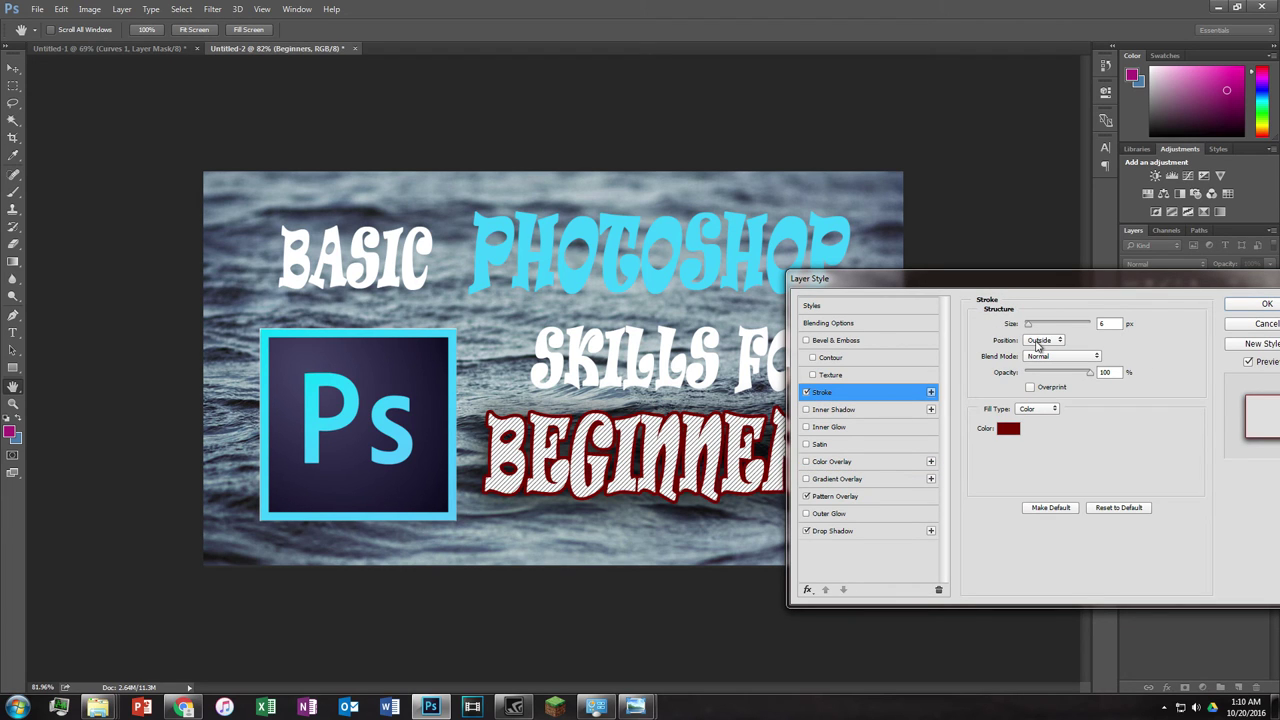
left_click(1007, 428)
left_click_drag(832, 268, 813, 239)
type("000000")
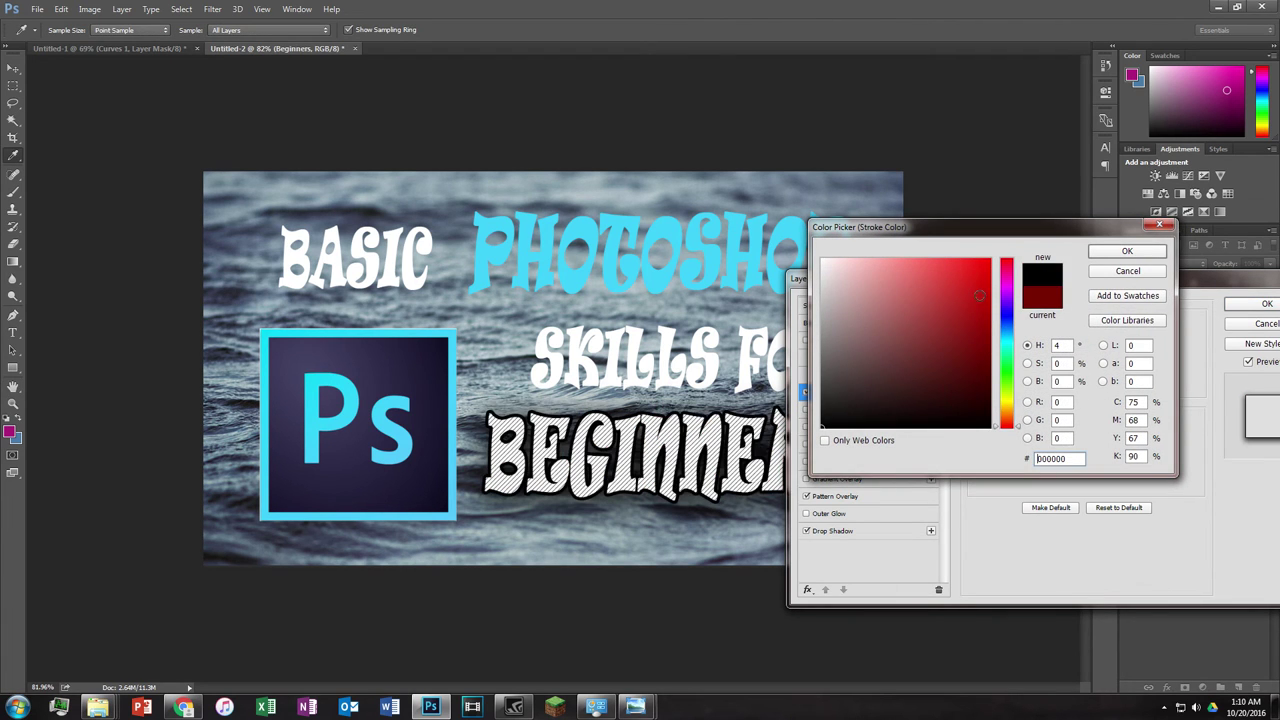
left_click(988, 352)
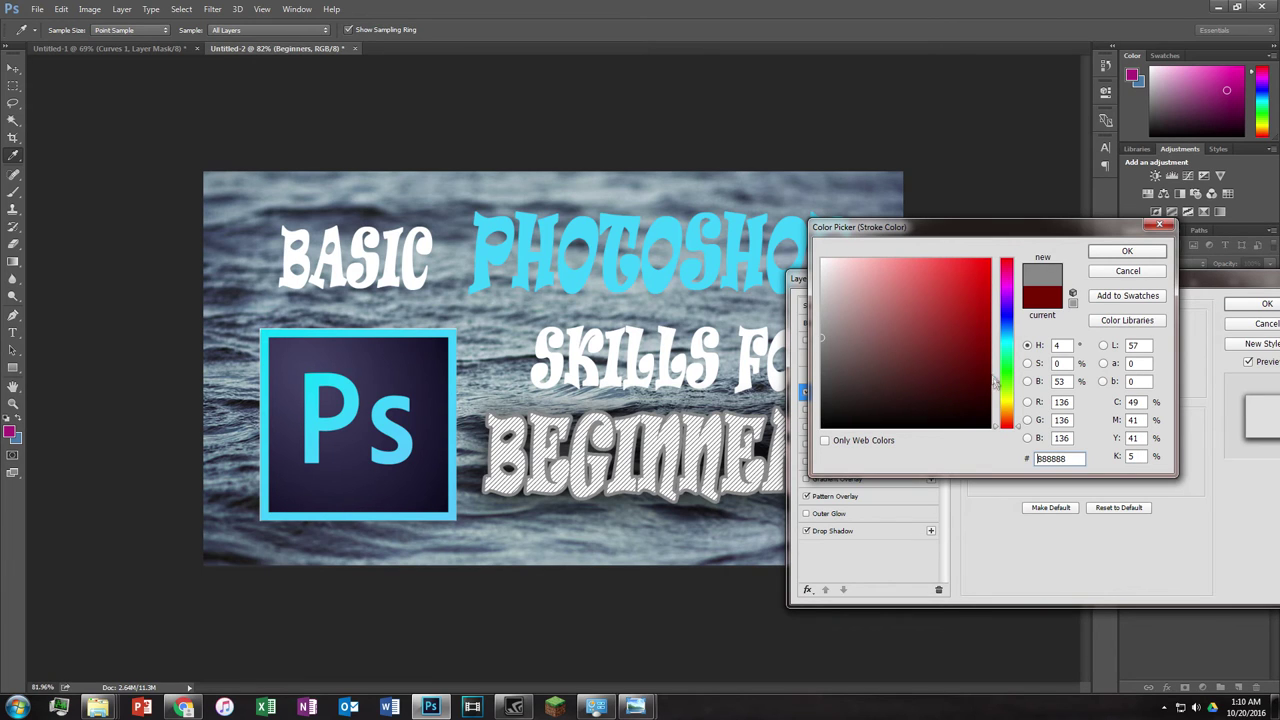
left_click(984, 364)
left_click(989, 378)
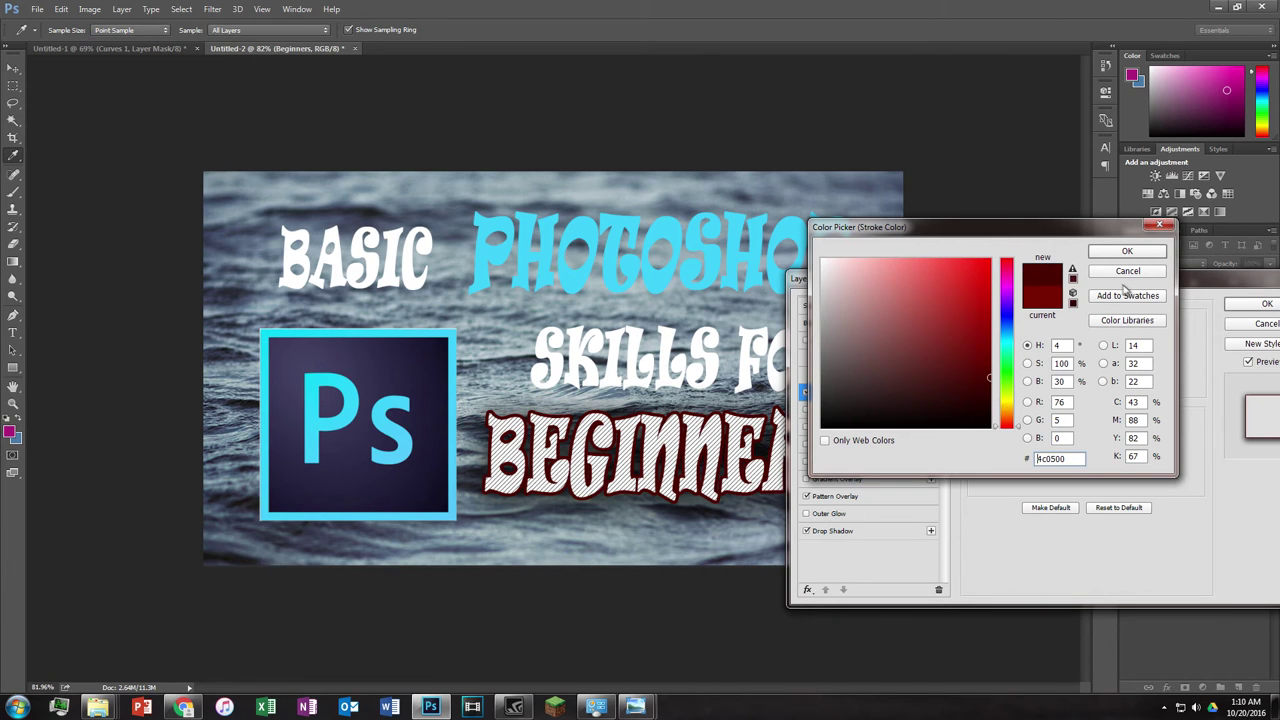
left_click(1150, 256)
left_click(1252, 305)
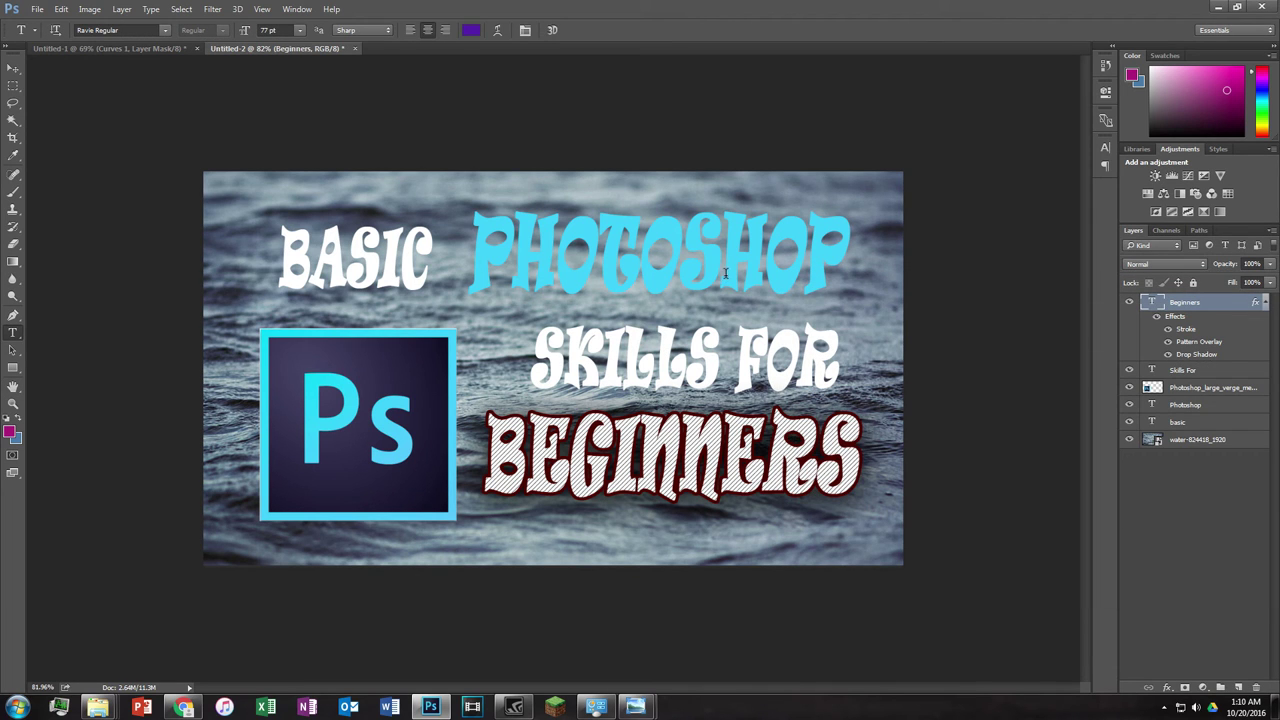
Step: Turn on a Stroke effect in the PHOTOSHOP layer's Blending Options
left_click(842, 256)
left_click_drag(838, 255, 460, 237)
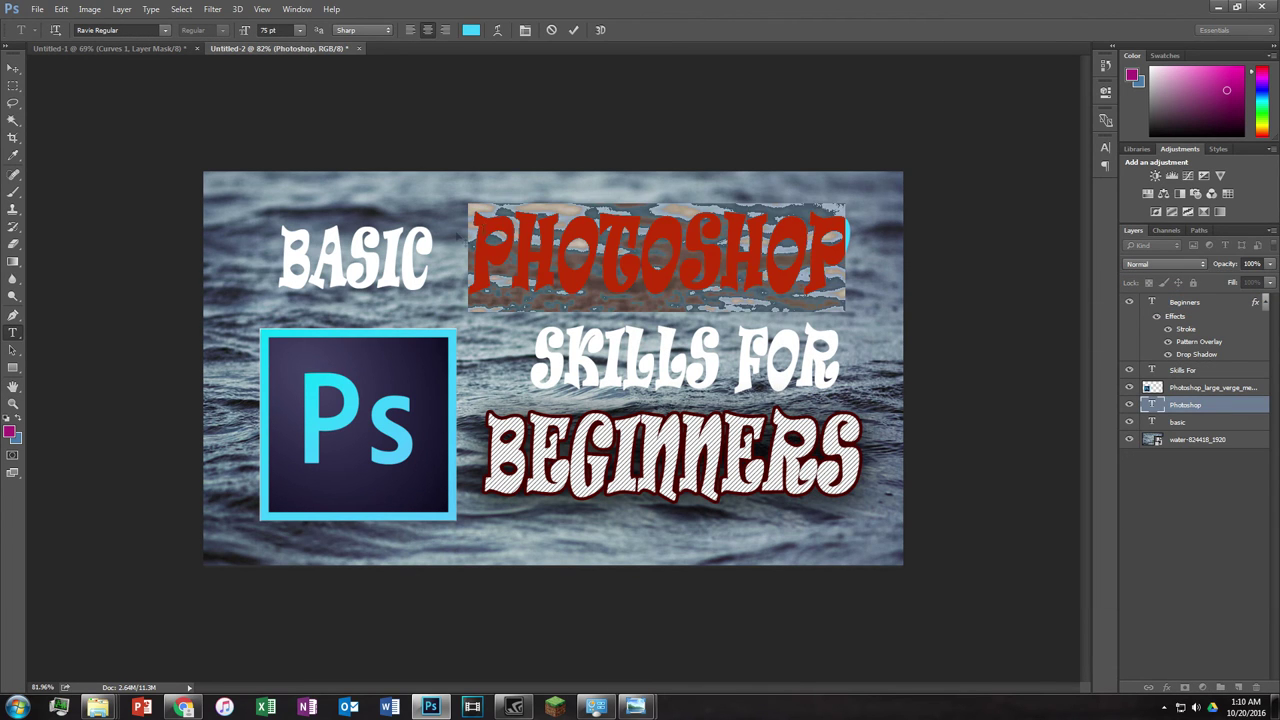
right_click(1200, 406)
left_click(977, 124)
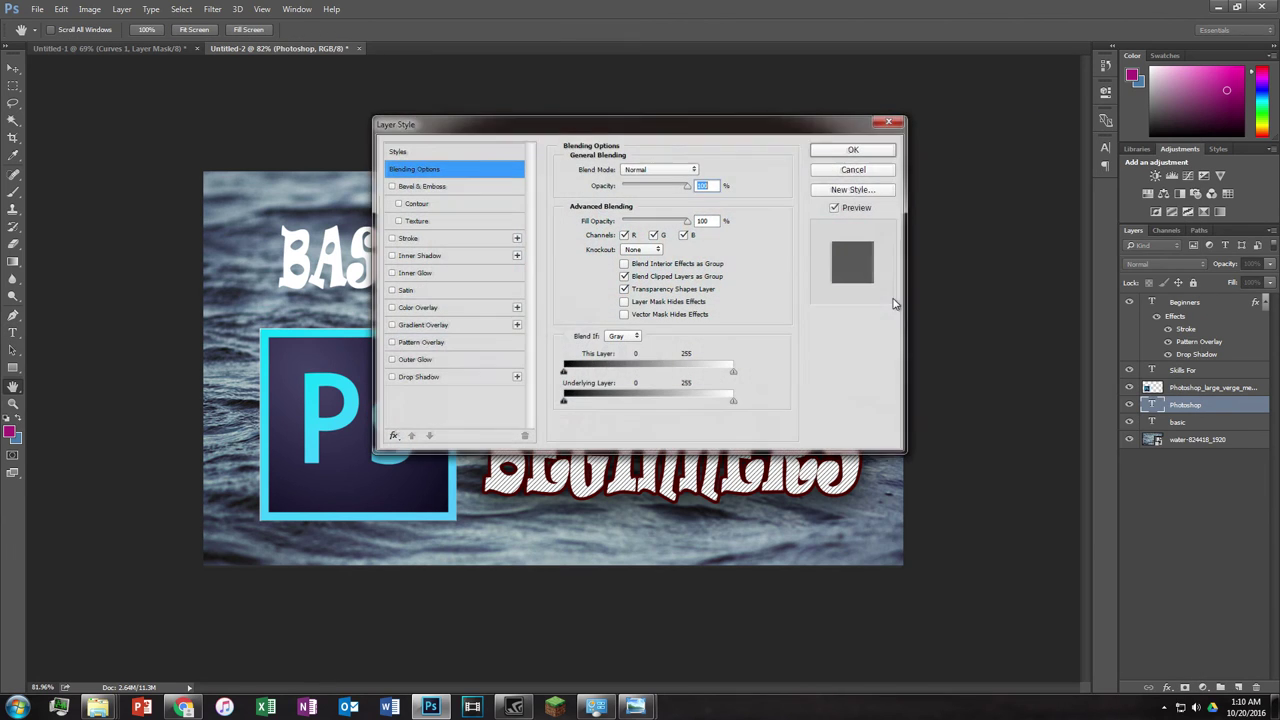
left_click_drag(679, 129, 1176, 210)
left_click(892, 320)
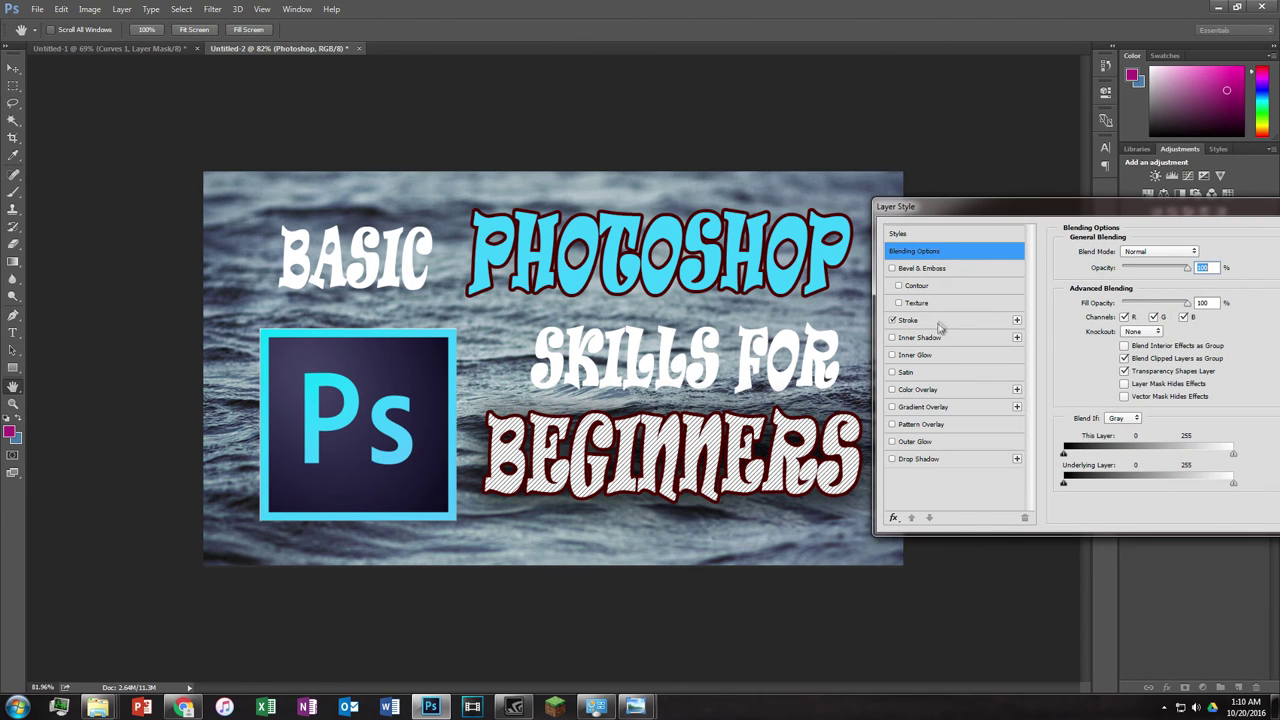
left_click(940, 325)
Step: Set the PHOTOSHOP stroke to a light off-white, apply it, then select all SKILLS FOR text
left_click(1104, 352)
type("ffffff")
left_click(1127, 251)
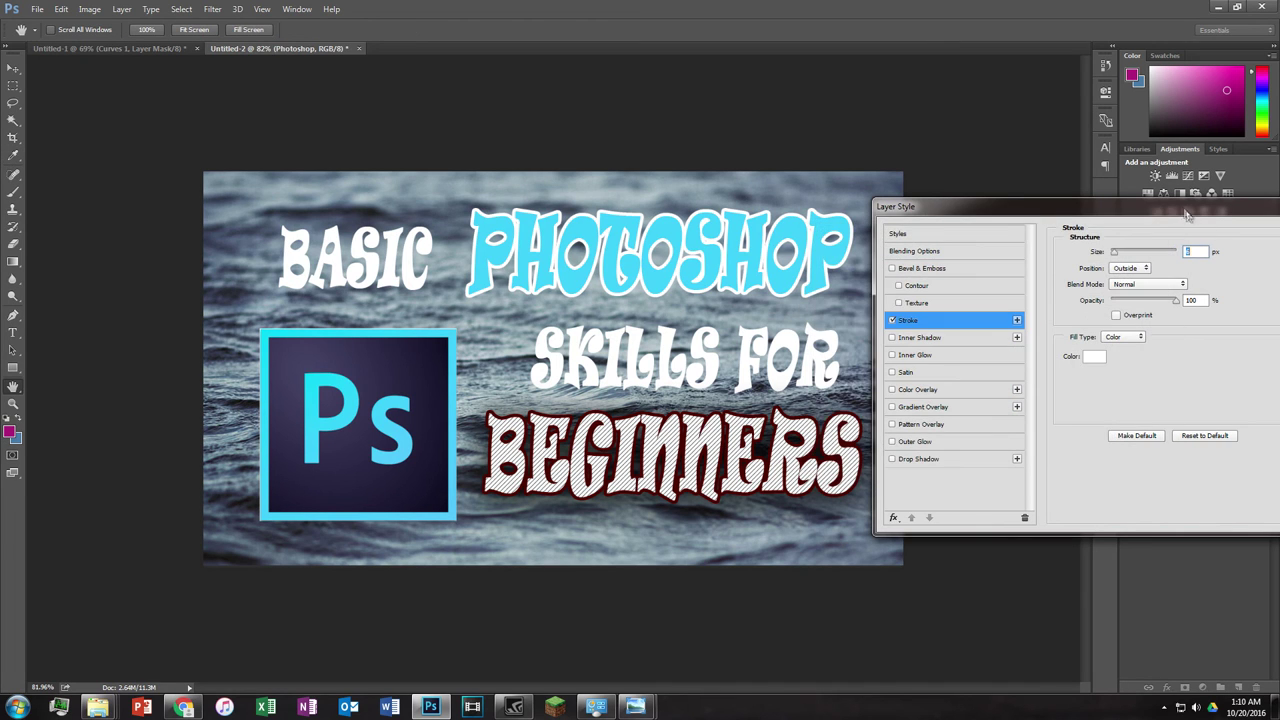
left_click_drag(1178, 212, 1080, 219)
left_click(993, 364)
left_click(829, 279)
left_click(1127, 251)
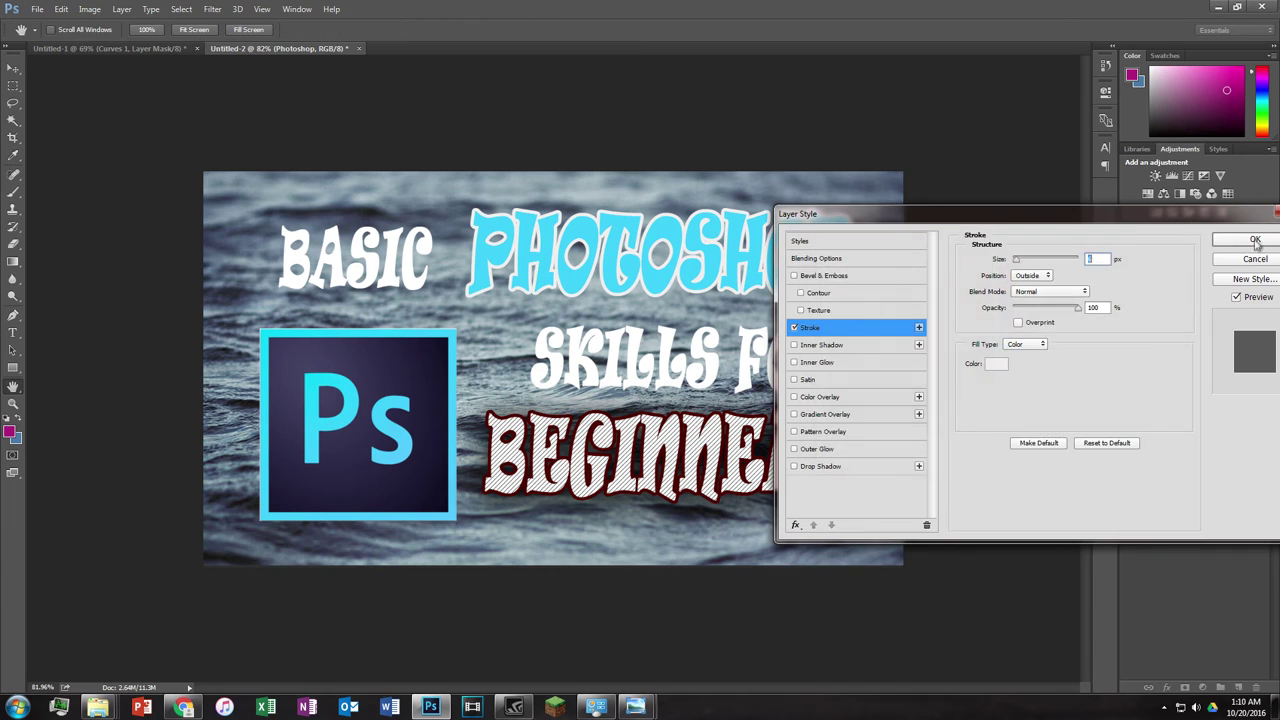
left_click(1252, 240)
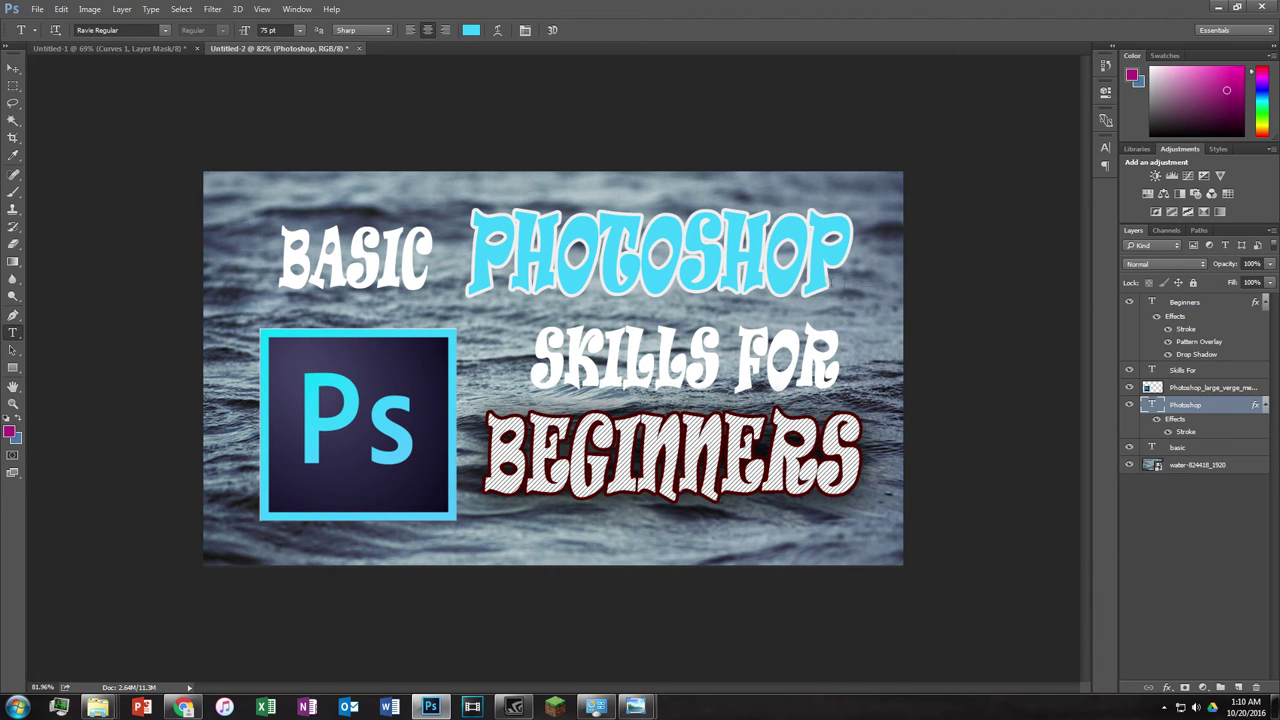
left_click(840, 365)
key("ctrl+a")
Step: Stroke the Skills For layer in near-black #101010, then select all the BASIC text
left_click(749, 372)
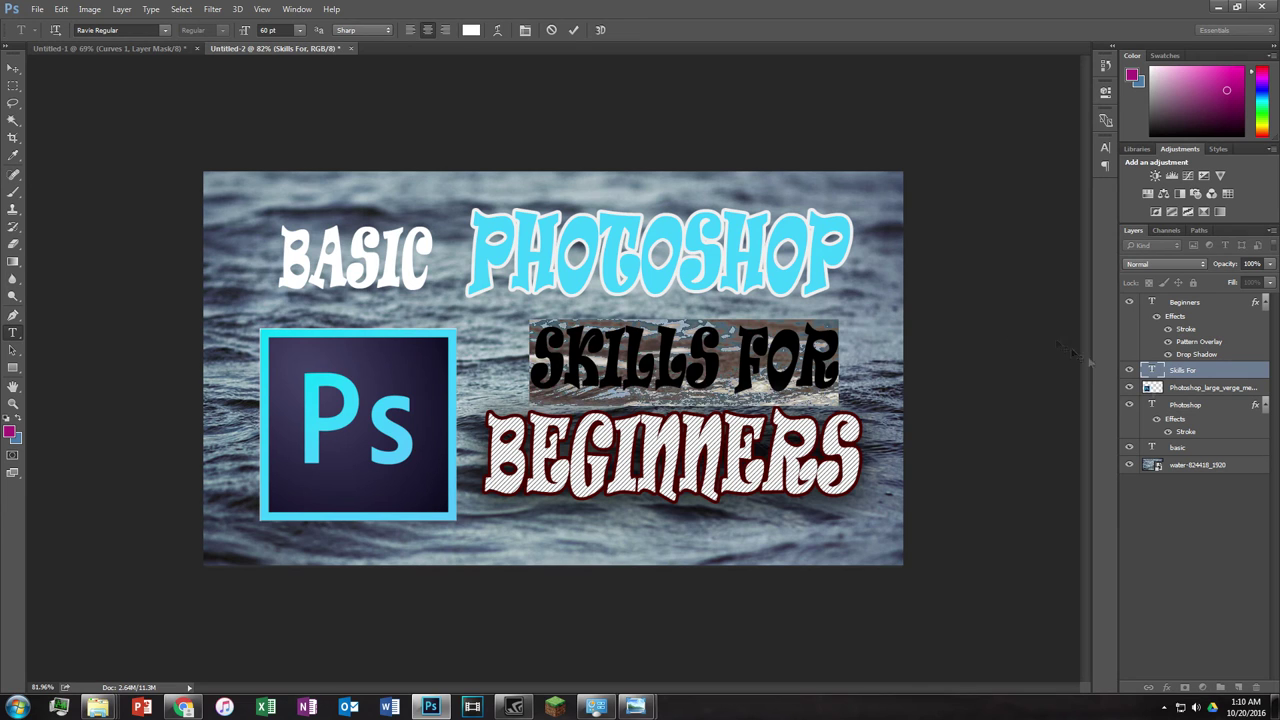
left_click(1198, 372)
right_click(1200, 372)
left_click(975, 122)
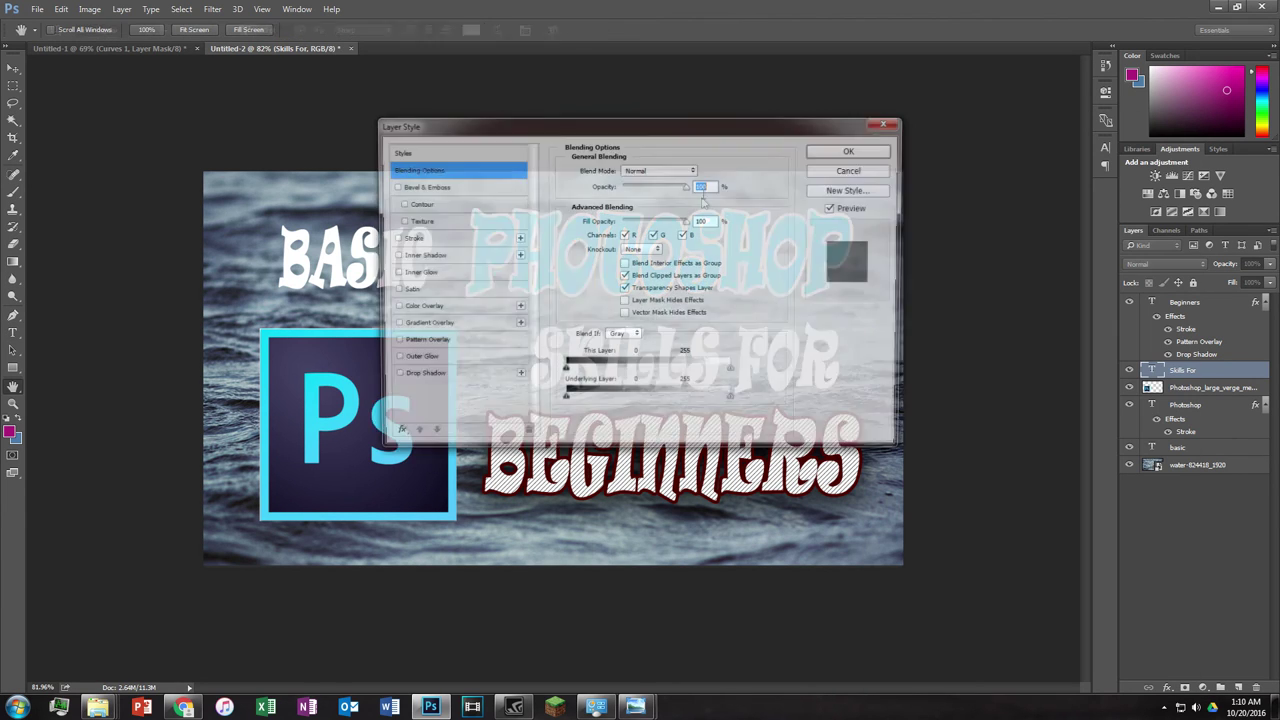
left_click(394, 239)
left_click_drag(596, 131, 1095, 154)
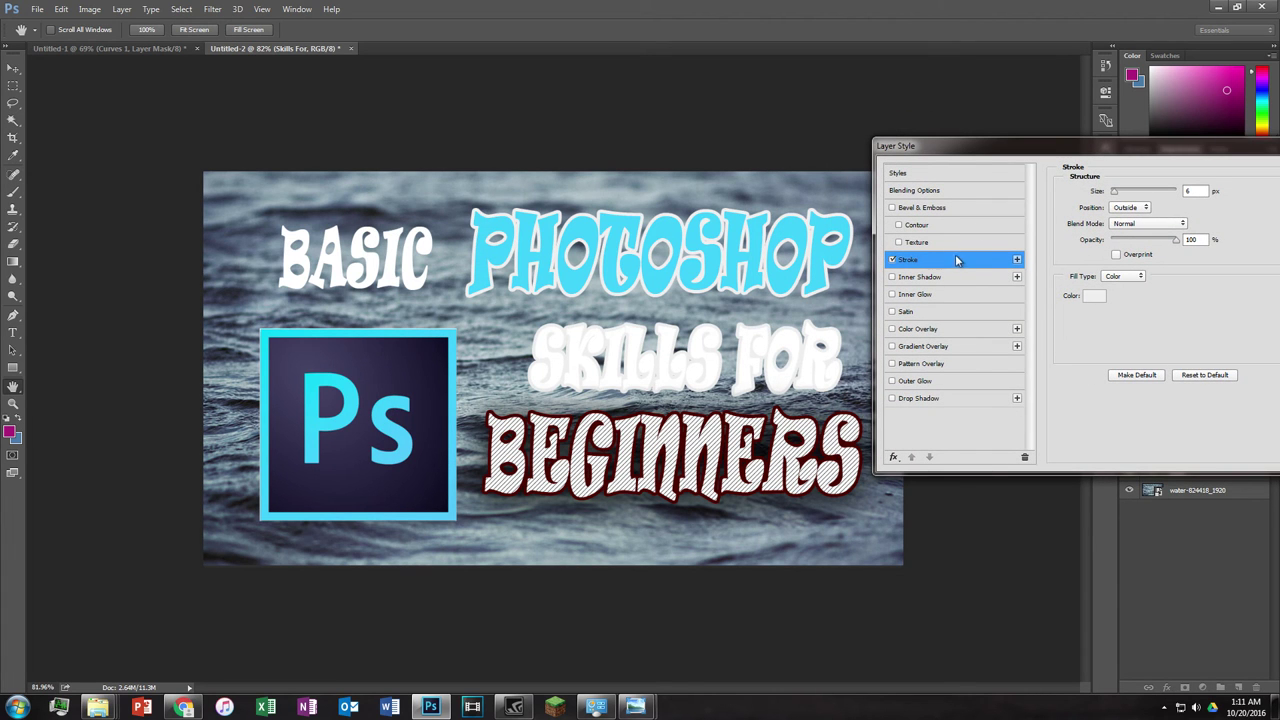
left_click(1091, 296)
type("101010")
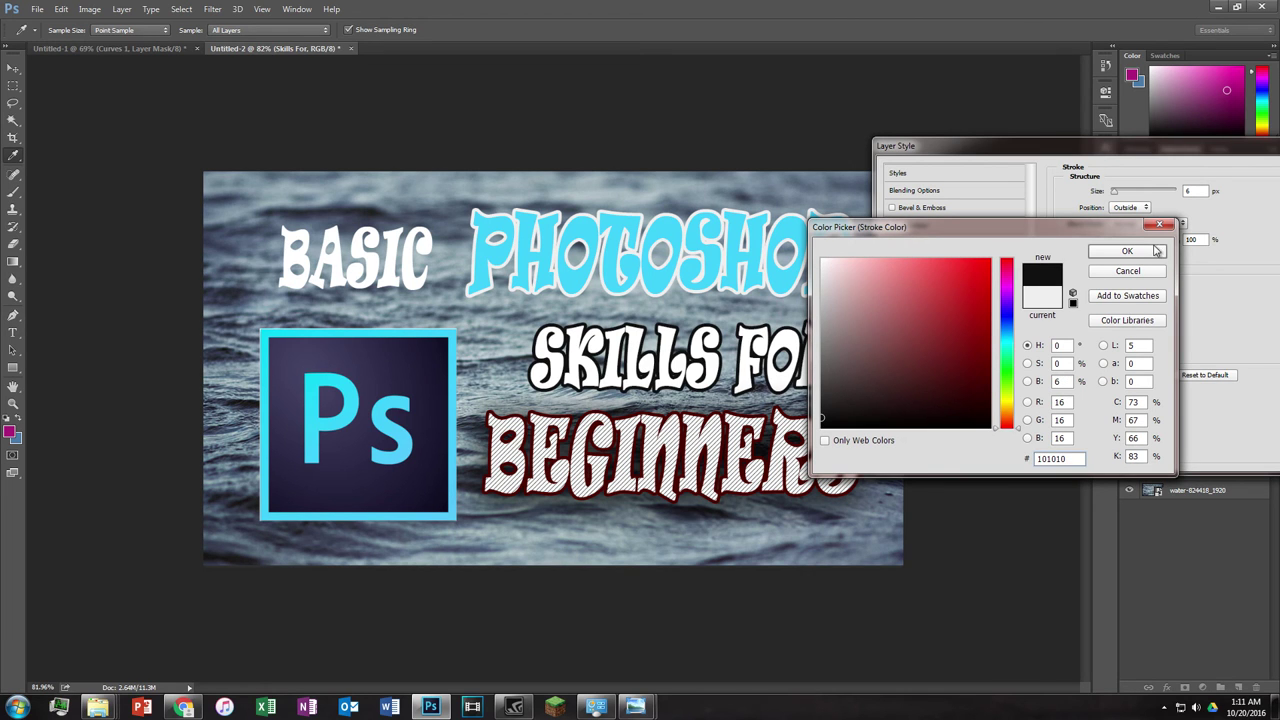
left_click(1156, 251)
left_click(1203, 176)
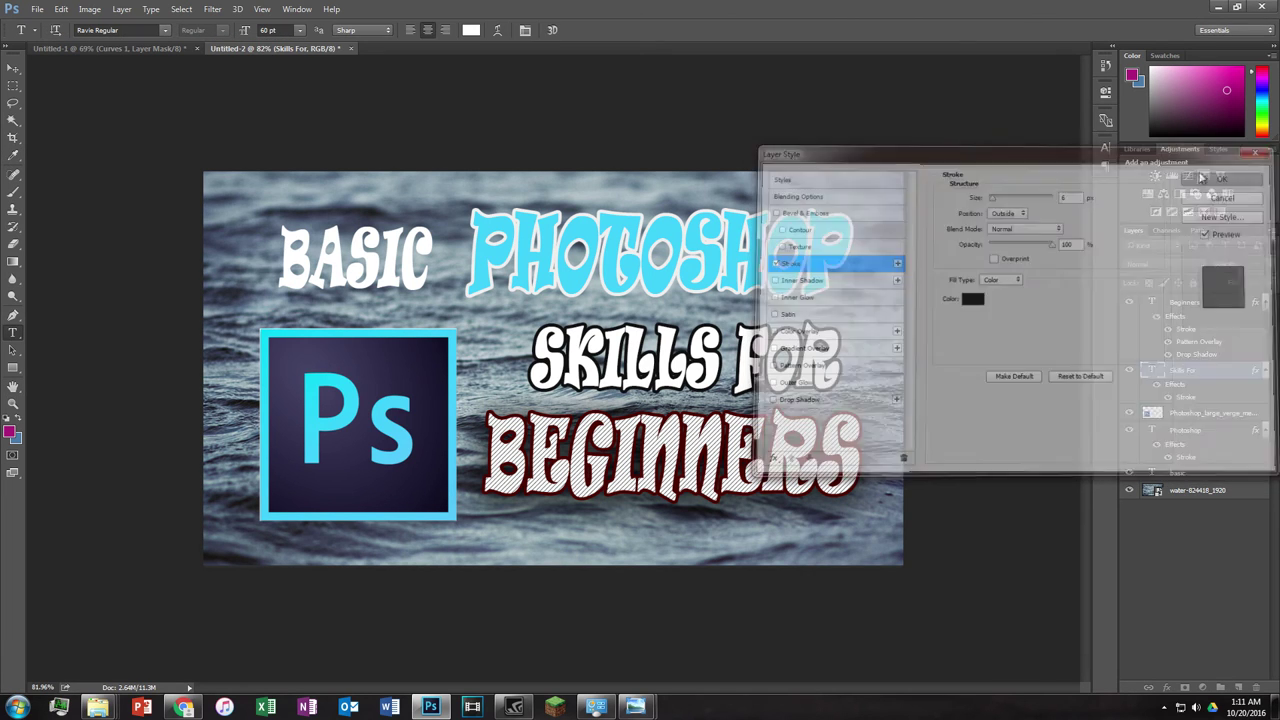
left_click(353, 268)
key("ctrl+a")
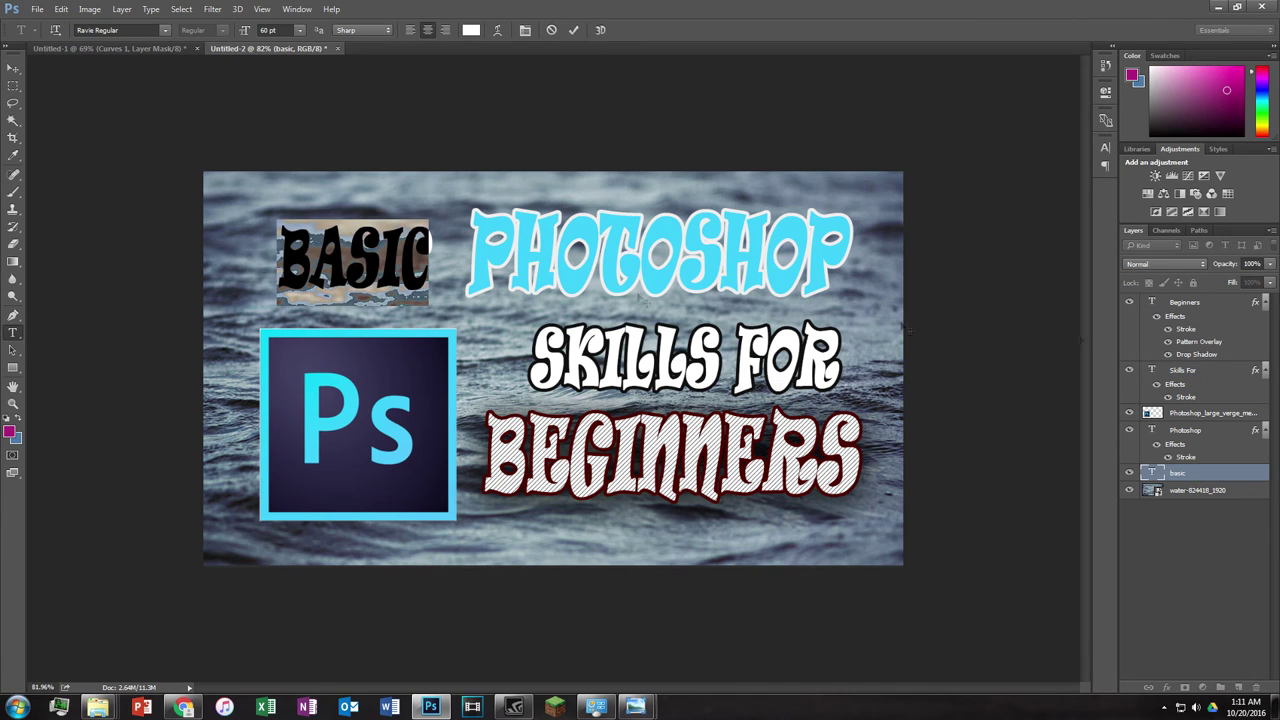
Step: Turn on a Stroke effect in the basic layer's Layer Style
left_click(1198, 473)
right_click(1200, 473)
left_click(900, 124)
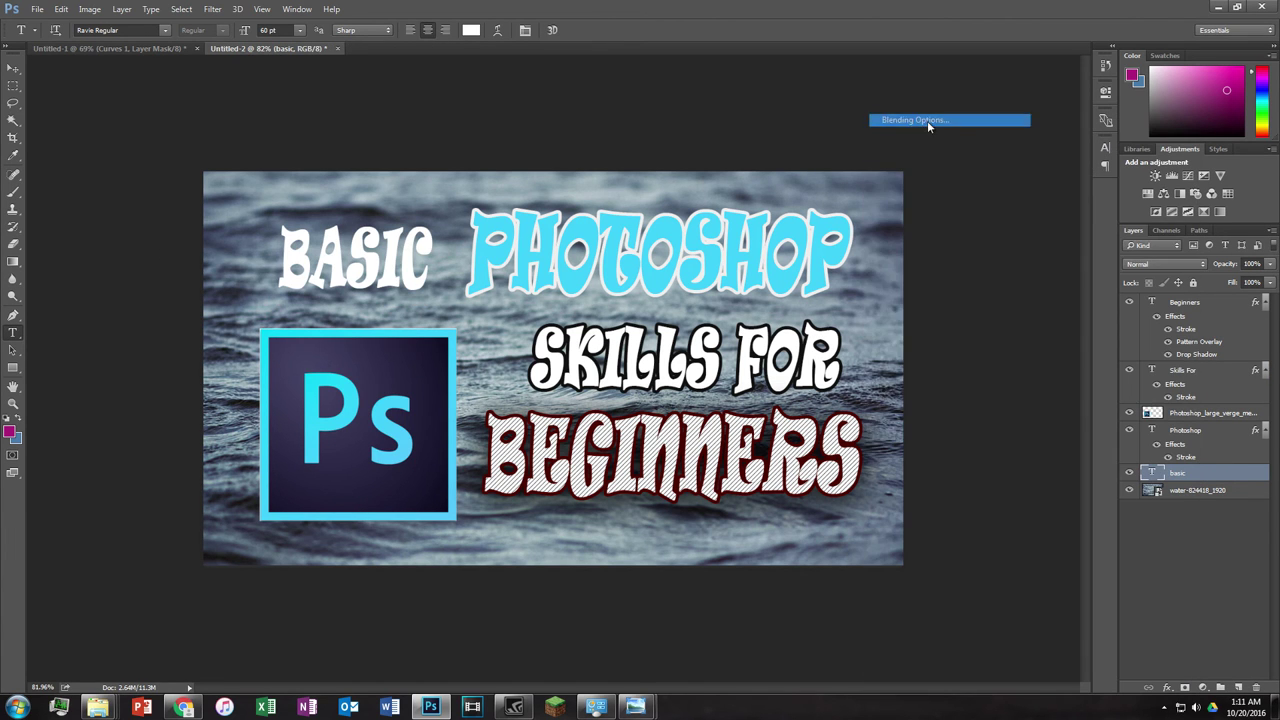
left_click_drag(657, 128, 958, 161)
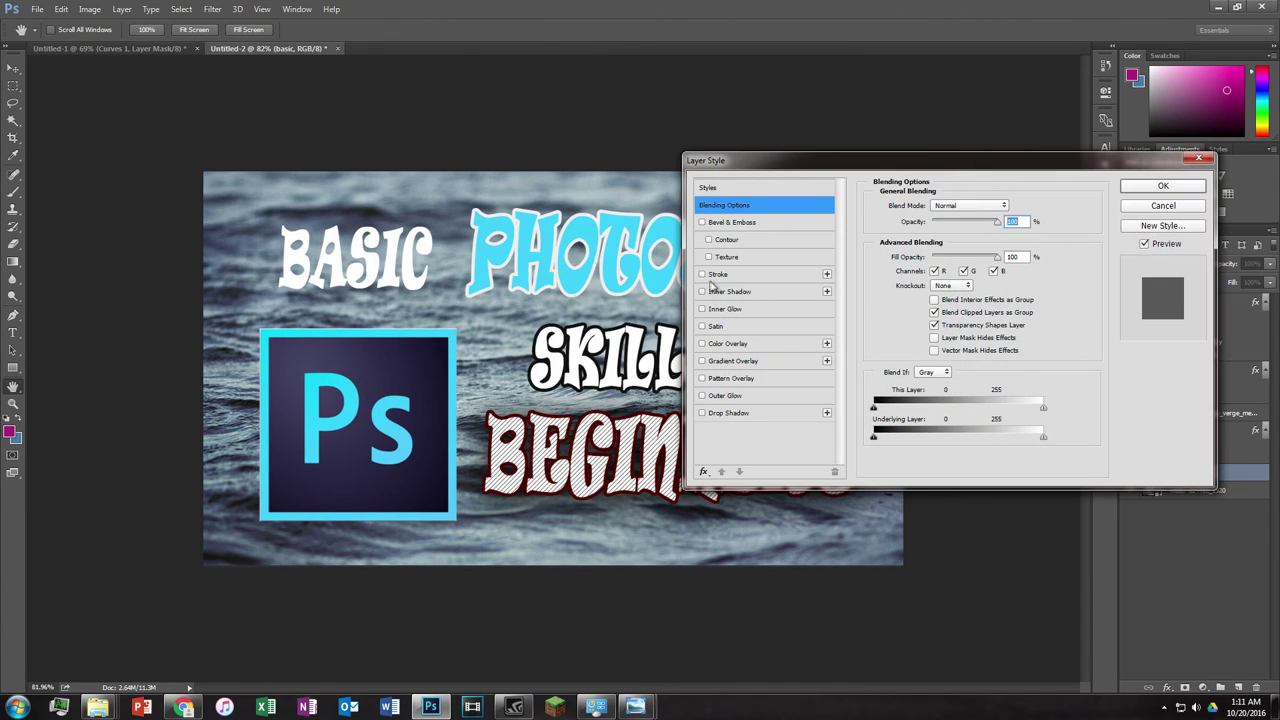
left_click(702, 275)
Step: Try a Pattern Overlay on BASIC, remove it, and keep only the stroke
left_click_drag(790, 165, 980, 161)
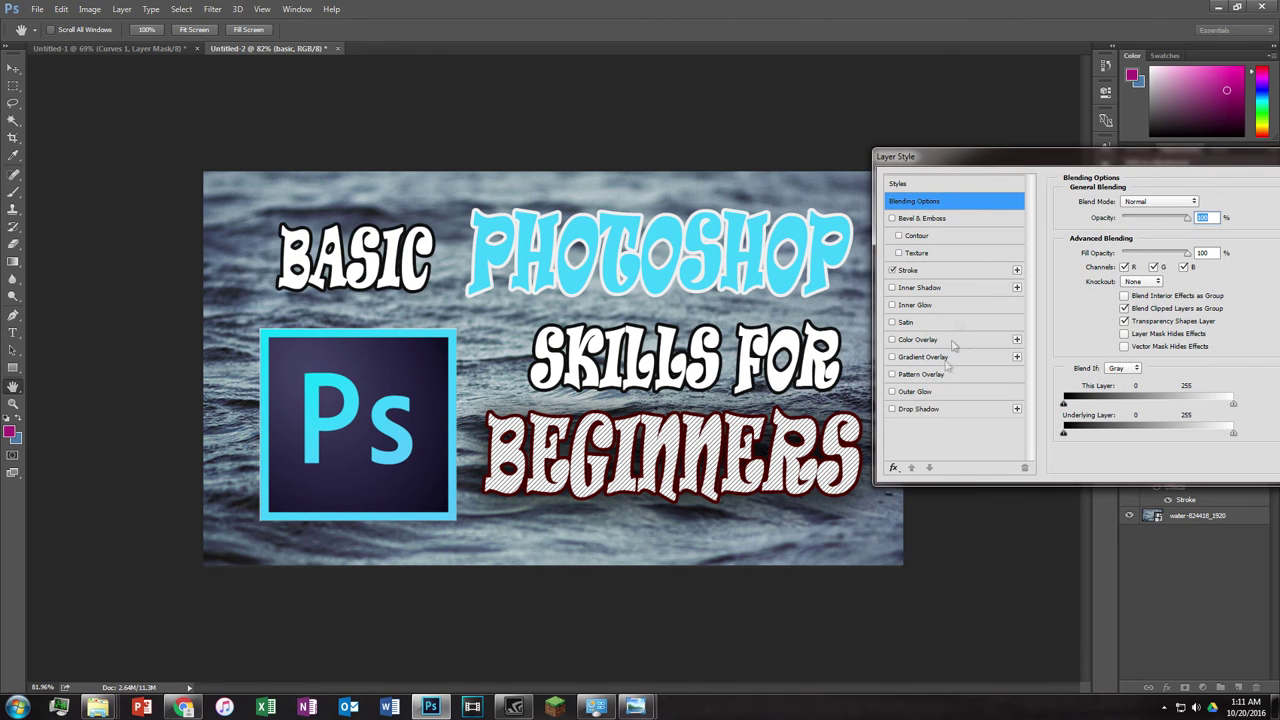
left_click(893, 374)
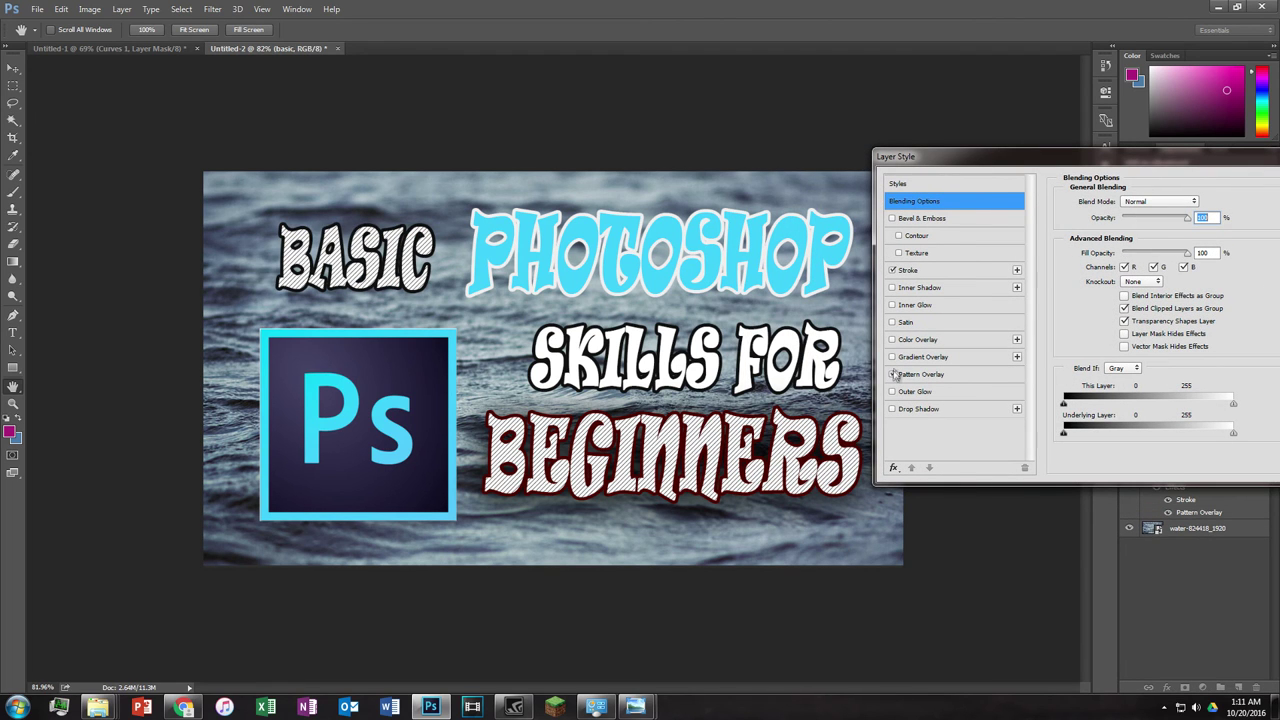
left_click_drag(1194, 160, 854, 171)
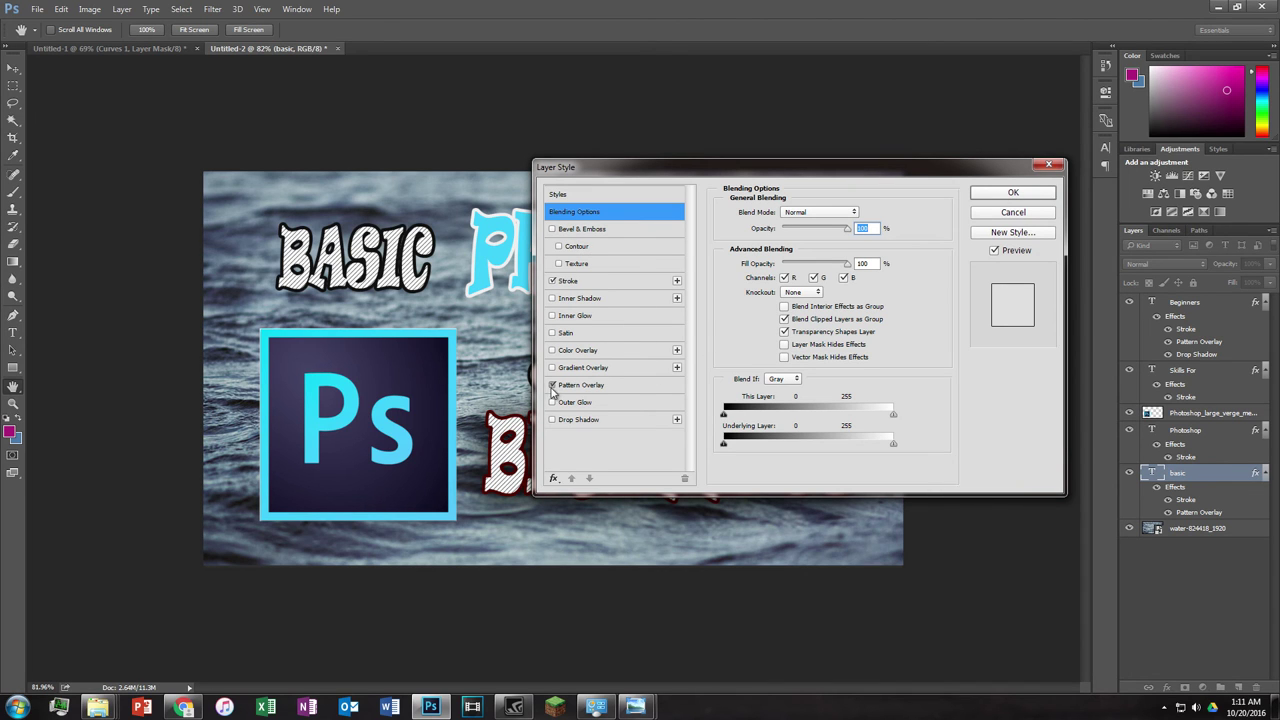
left_click(551, 385)
left_click(1013, 192)
key("t")
left_click(860, 266)
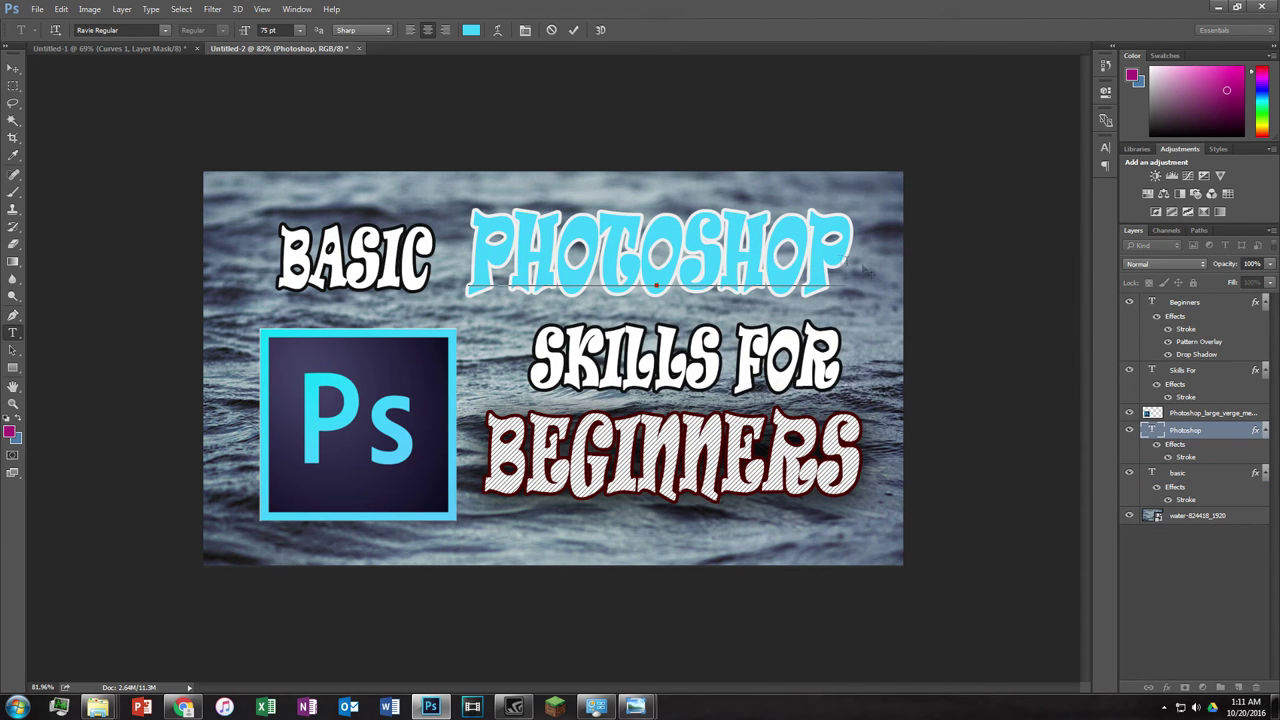
Step: Add a Pattern Overlay to the PHOTOSHOP text layer
left_click_drag(866, 270, 235, 228)
right_click(1235, 425)
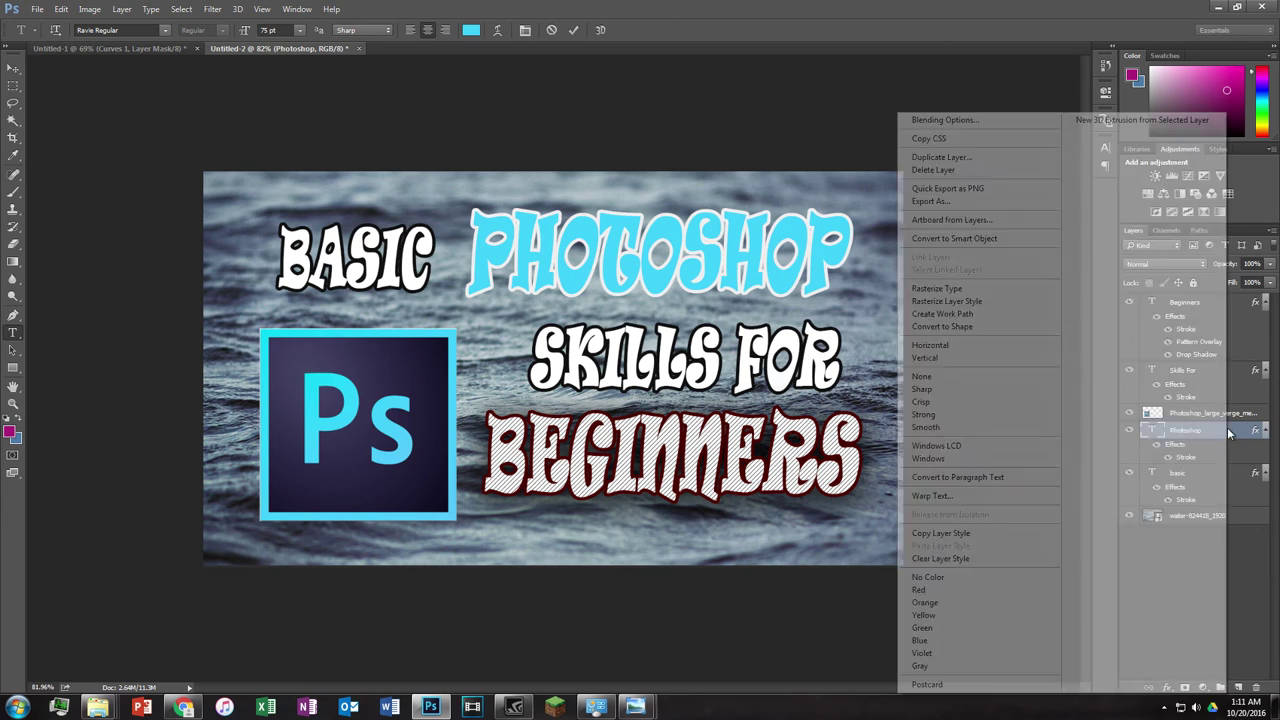
left_click(975, 121)
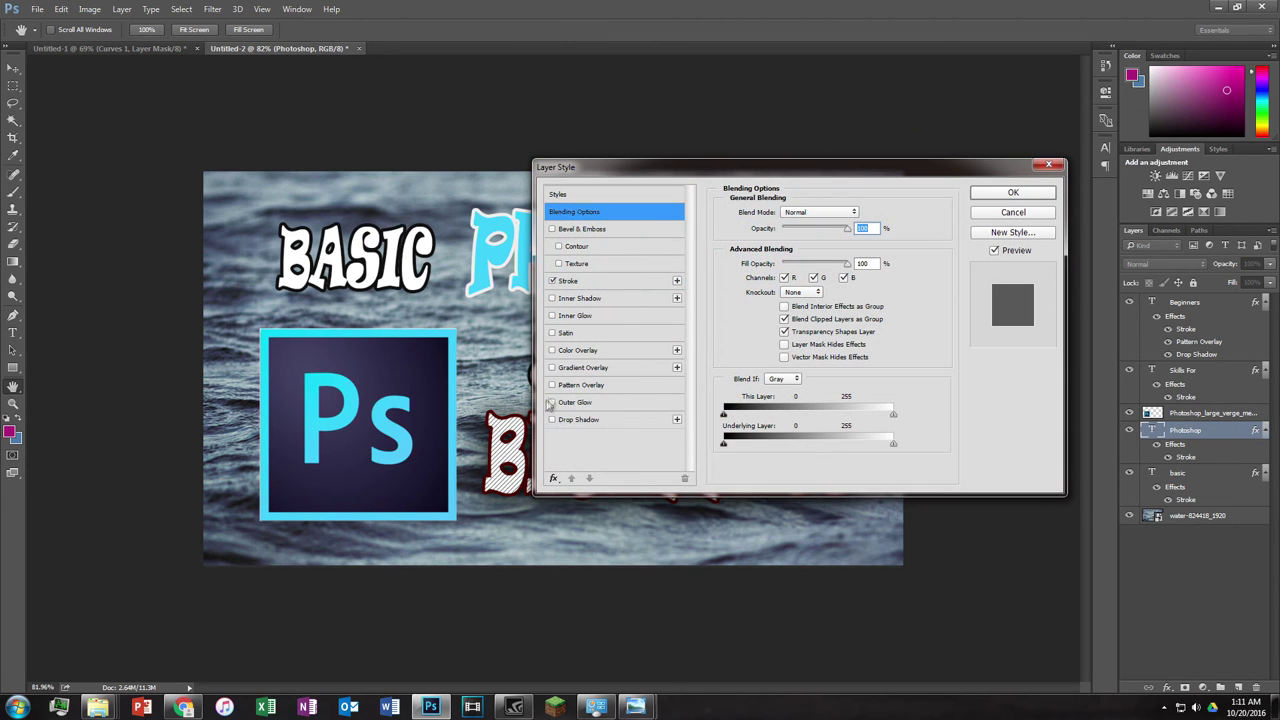
left_click(552, 385)
left_click_drag(733, 171, 1104, 183)
left_click(955, 397)
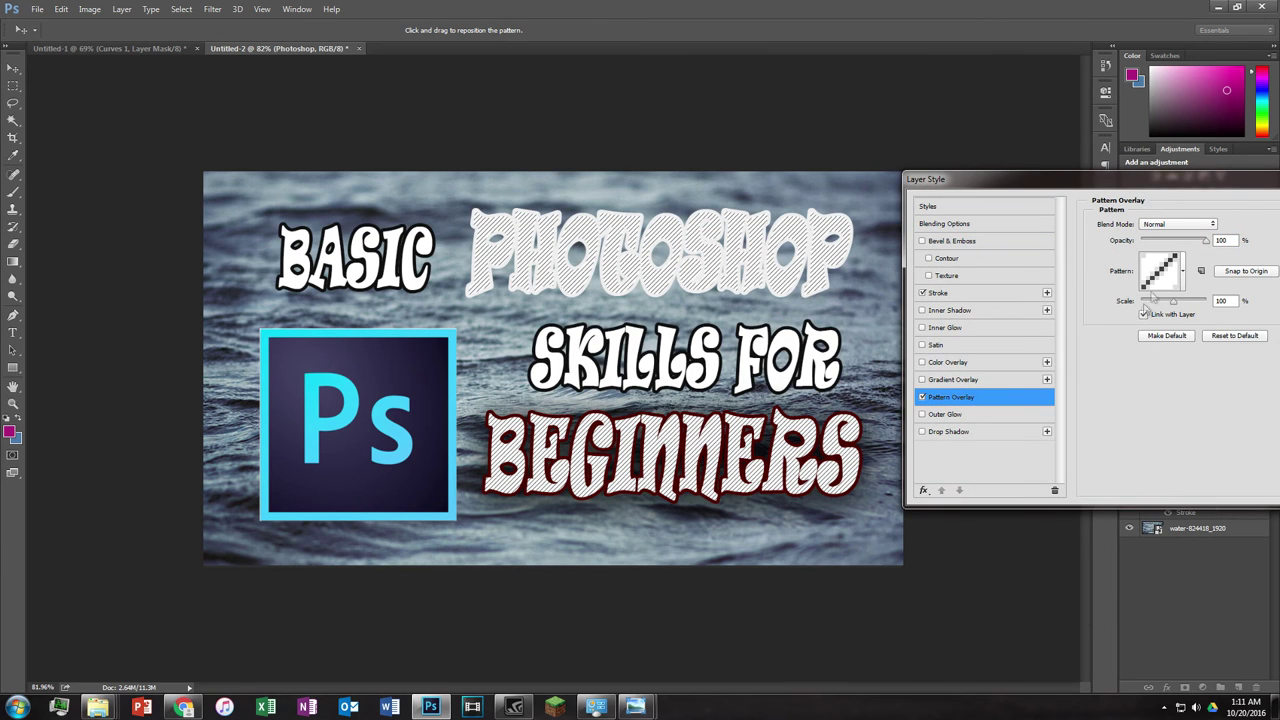
Step: Keep the hatch pattern, blend it in Overlay mode at 100% opacity, and apply
left_click(1183, 283)
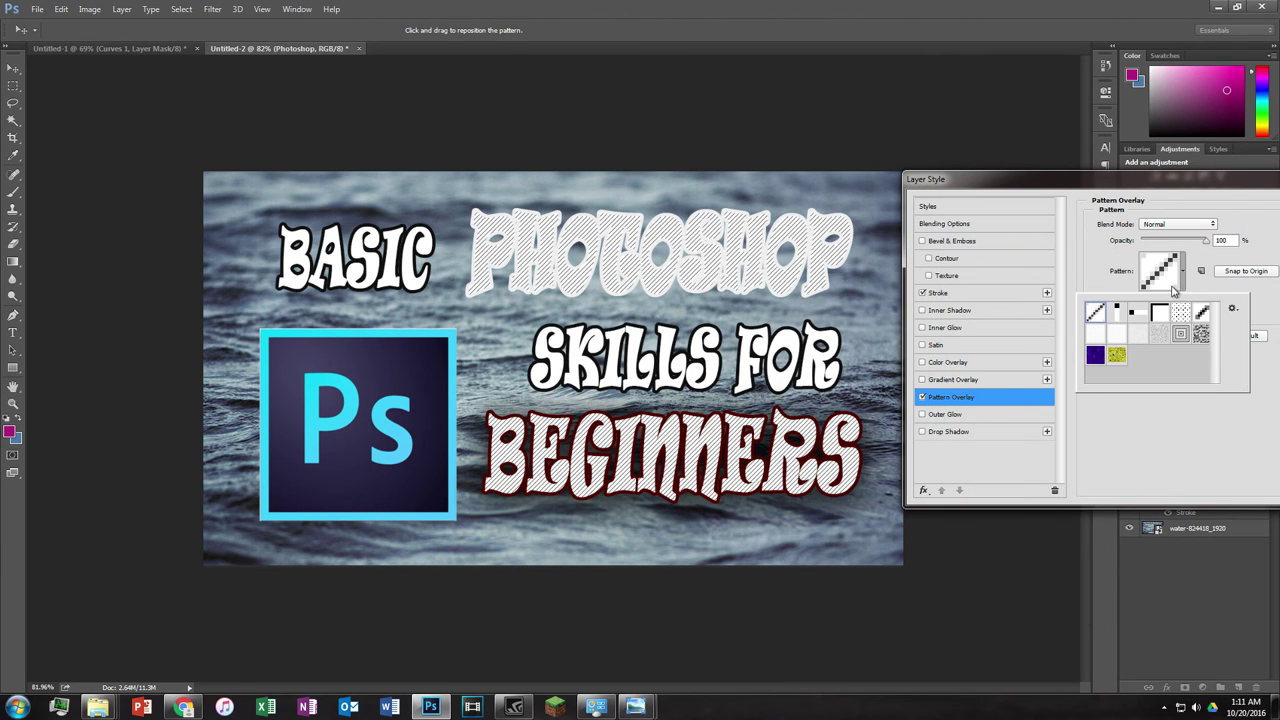
left_click(1186, 284)
left_click_drag(1205, 241, 1158, 246)
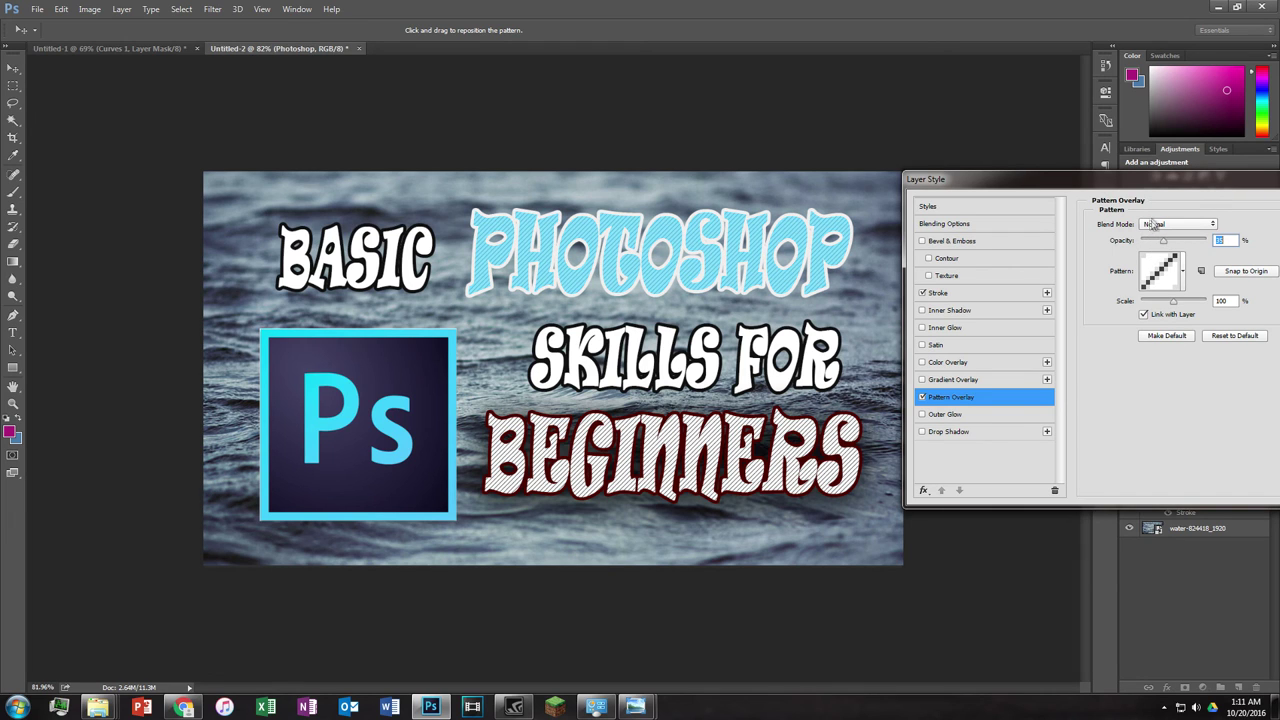
left_click(1176, 224)
left_click(1175, 226)
left_click(1175, 226)
left_click(1160, 356)
left_click_drag(1157, 243, 1186, 247)
left_click_drag(1166, 190, 923, 190)
left_click(1085, 206)
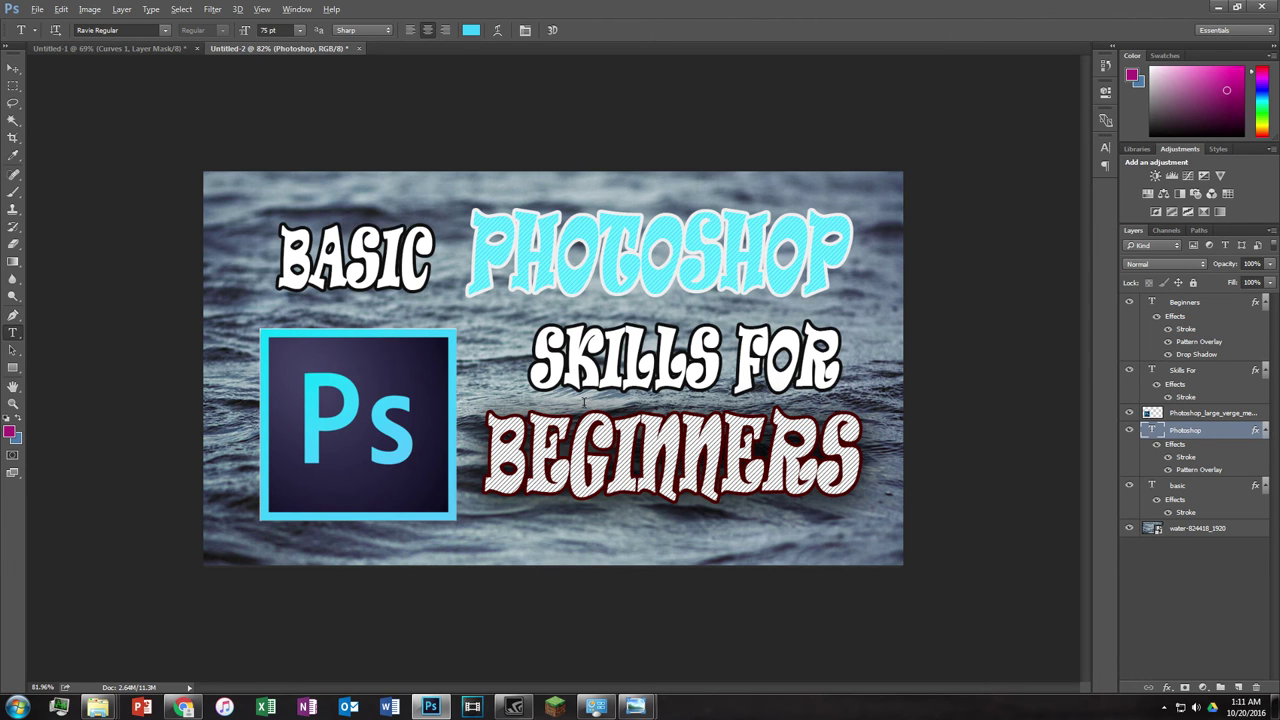
scroll(585, 402, "down", 5)
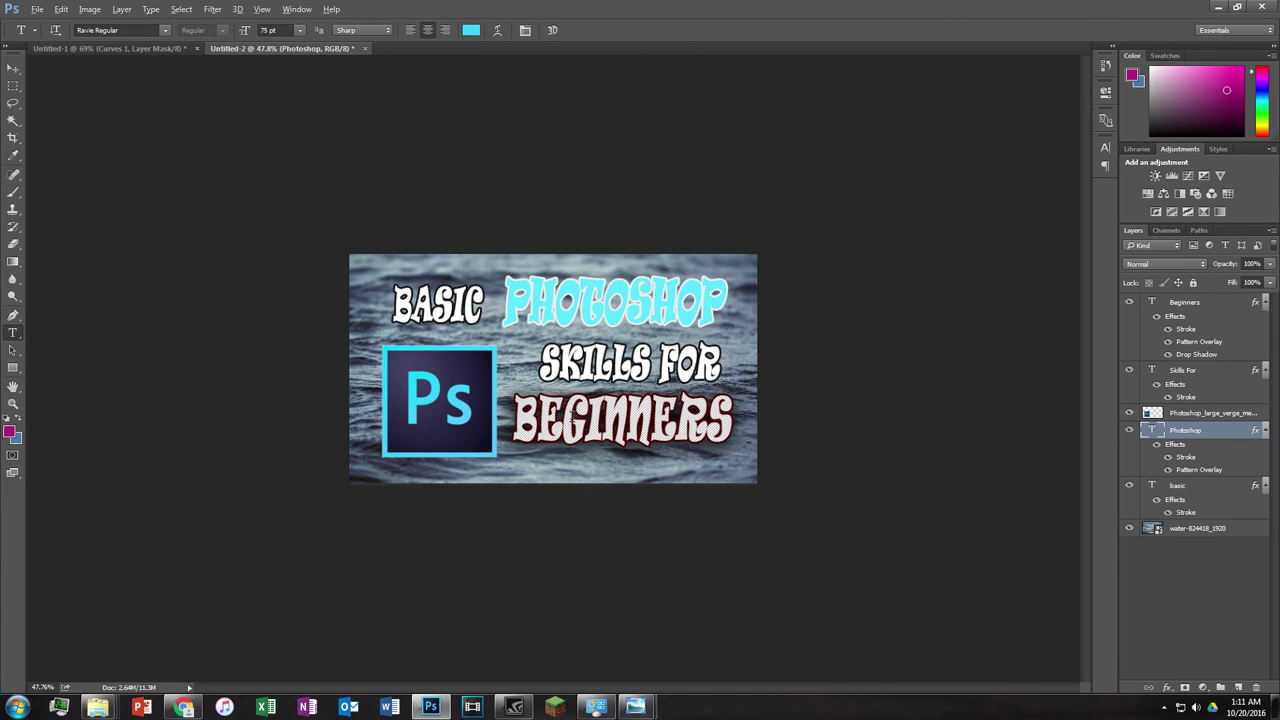
scroll(553, 368, "up", 5)
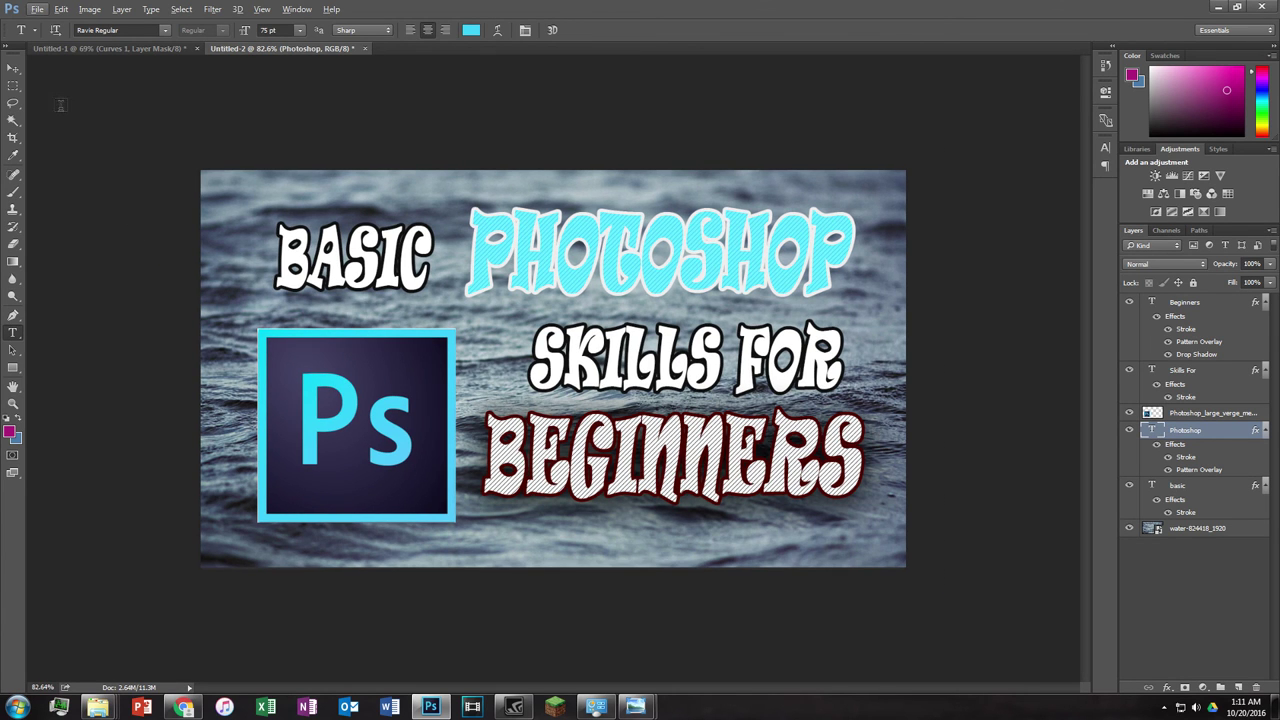
left_click(13, 67)
Step: Rasterize the water layer and nudge the Ps logo down and left
left_click(1201, 537)
right_click(1201, 537)
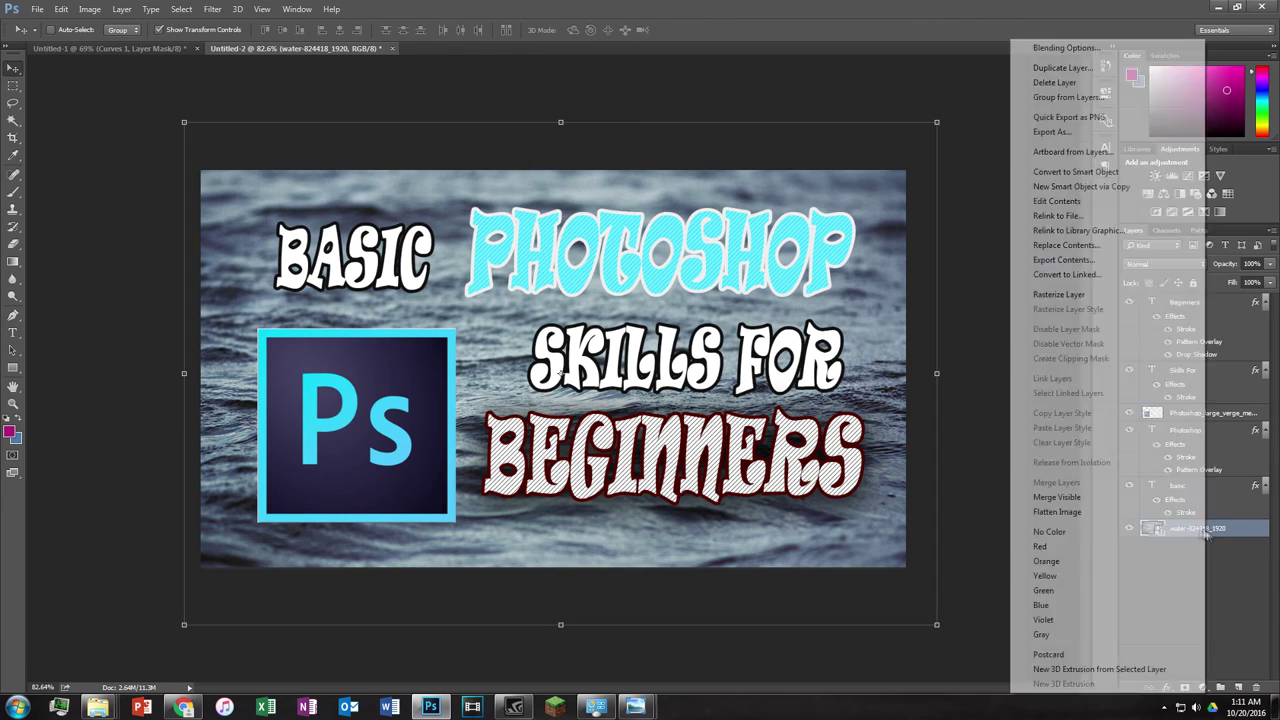
left_click(1078, 295)
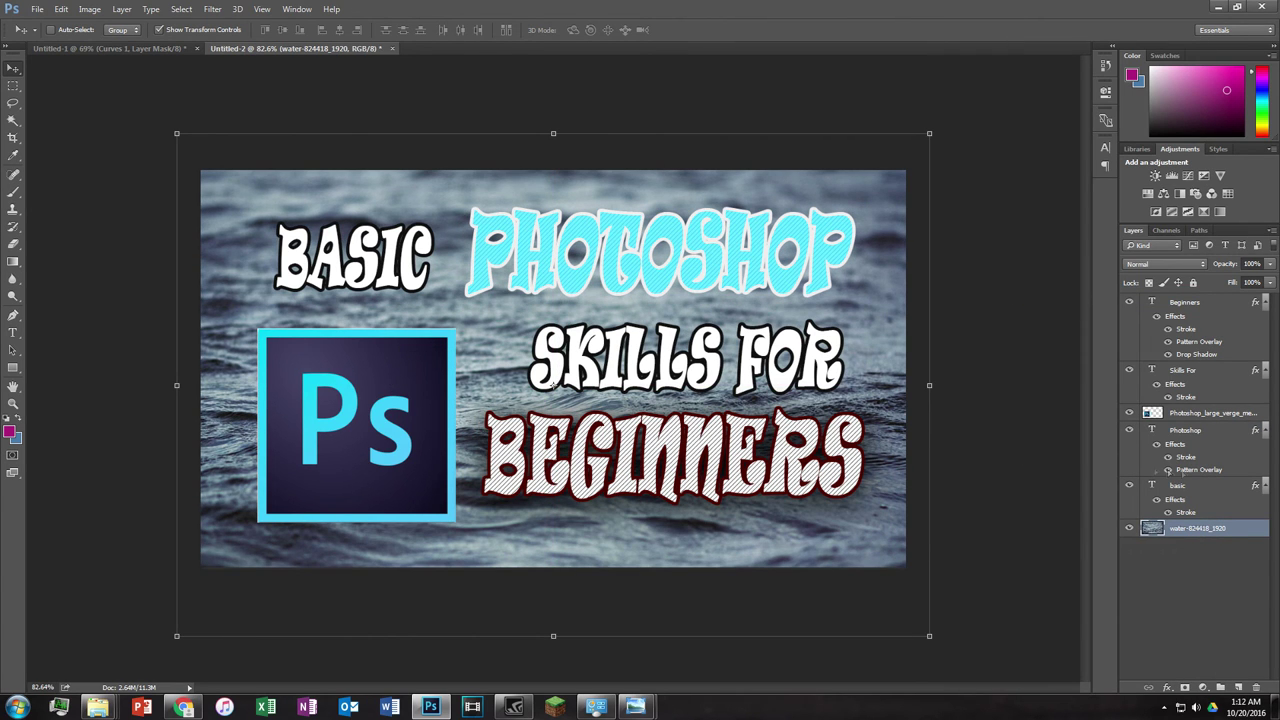
left_click(1191, 415)
left_click_drag(412, 389, 406, 403)
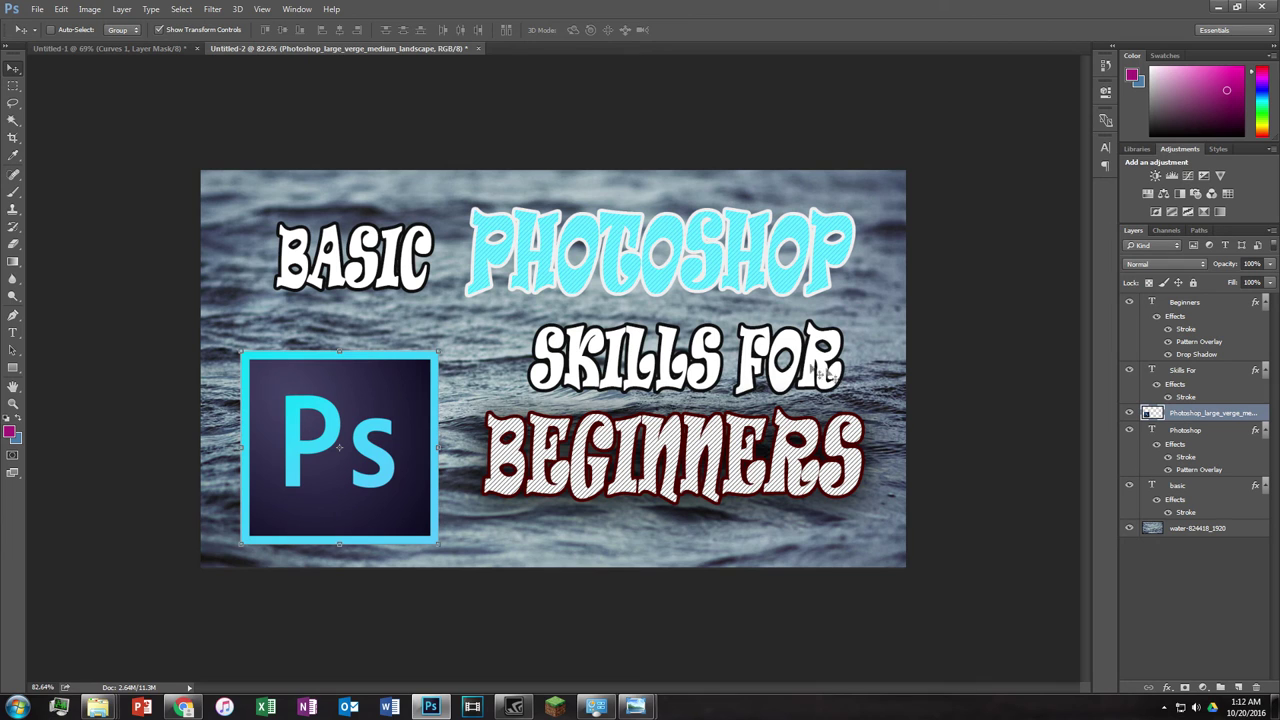
Step: Give the Ps logo a drop shadow (38% spread, 12 px distance), then move it back up
right_click(1193, 418)
left_click(1045, 88)
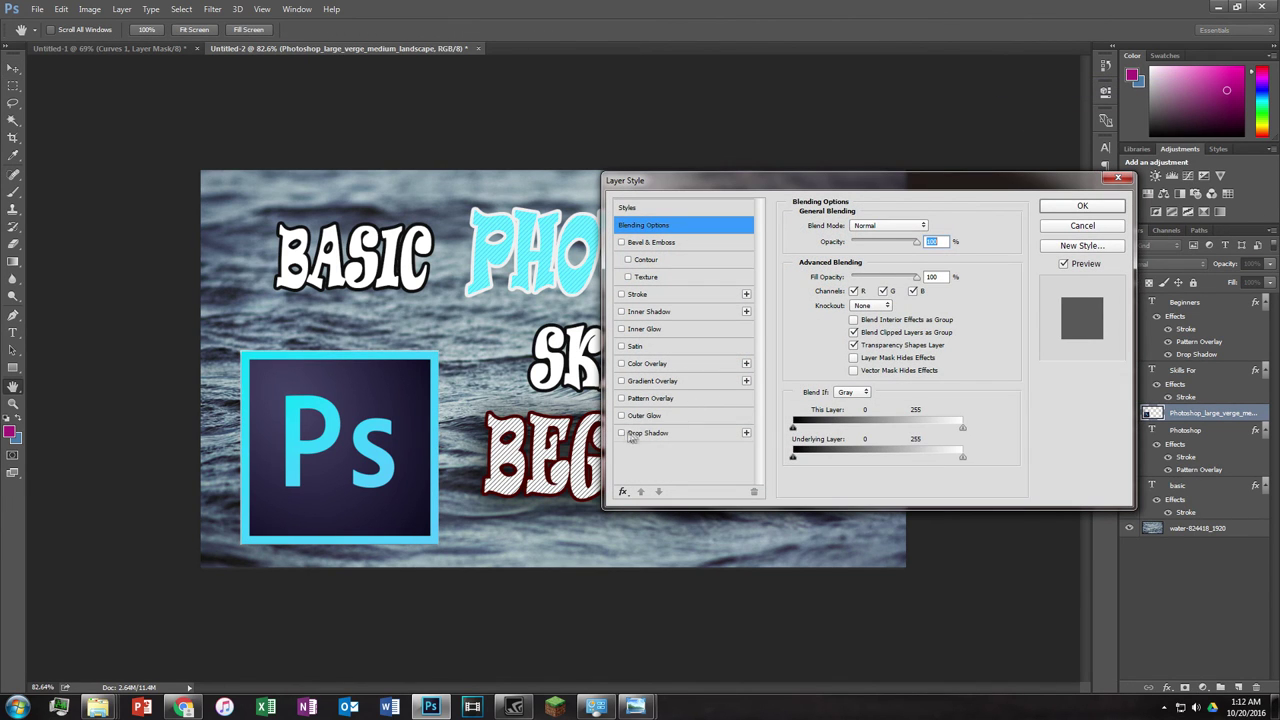
left_click(635, 435)
left_click_drag(855, 302, 913, 342)
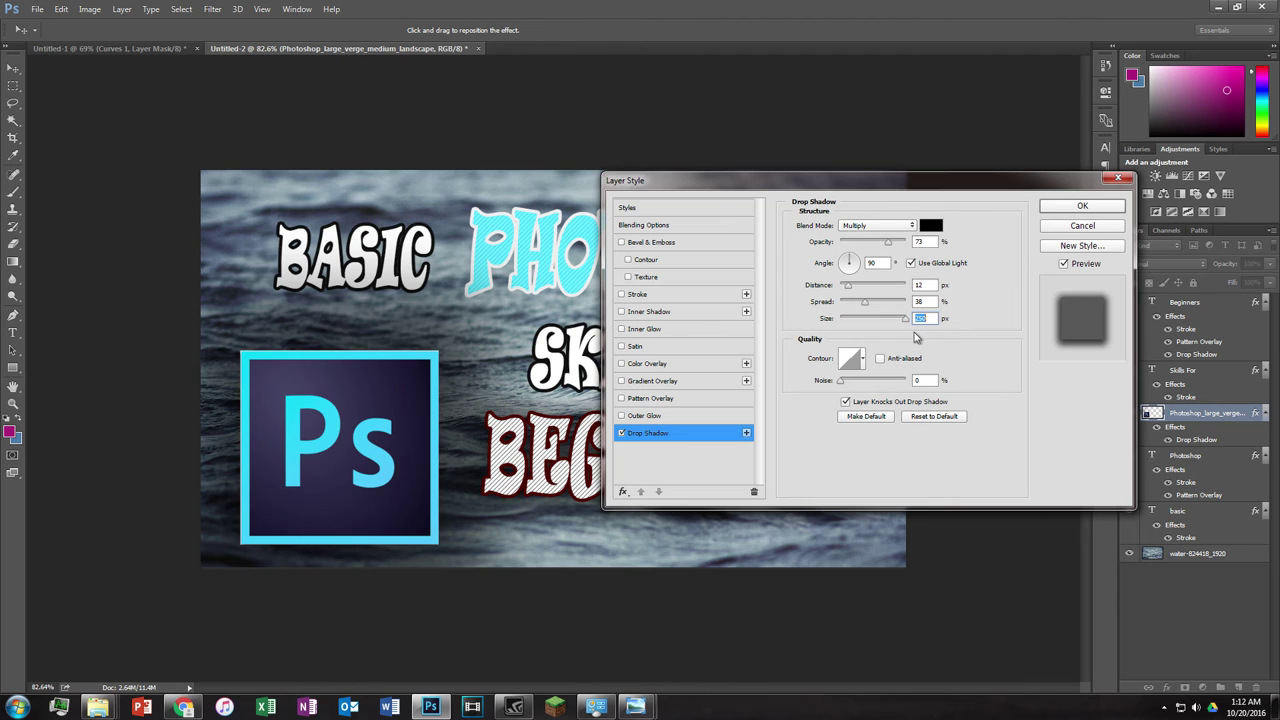
left_click_drag(903, 330, 893, 325)
left_click(1082, 206)
left_click_drag(403, 415, 405, 405)
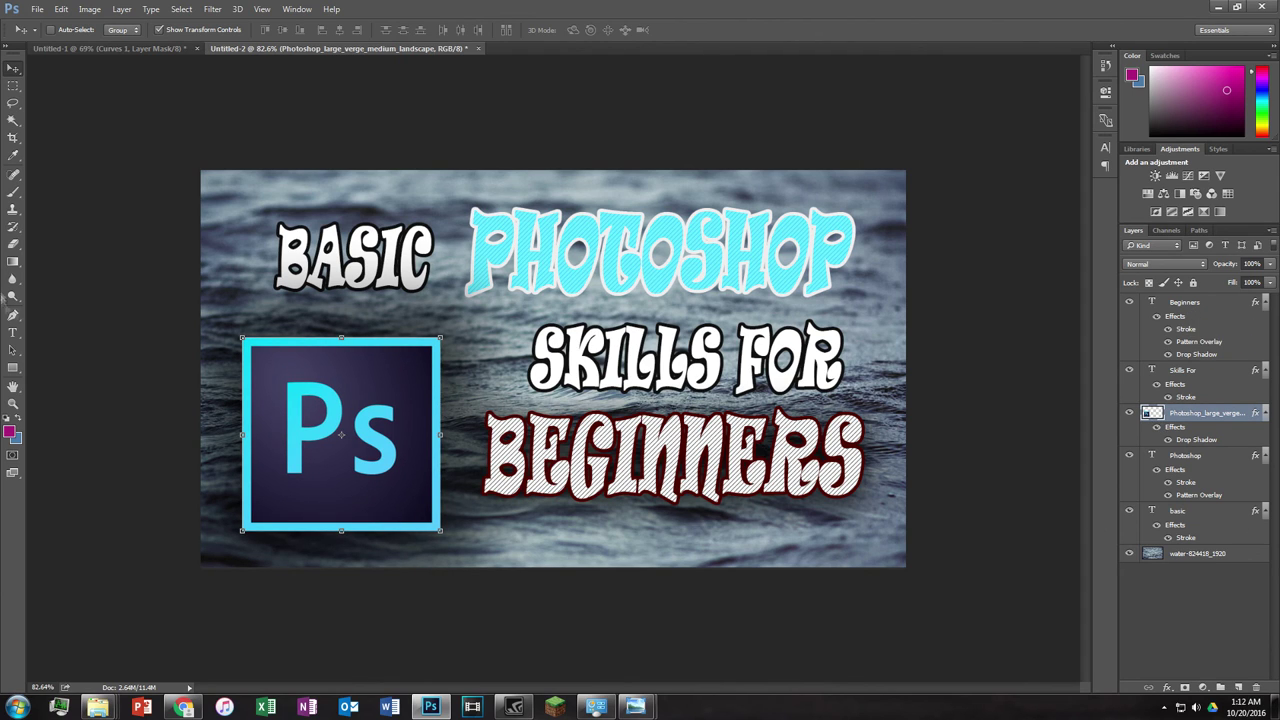
Step: Set Skills For to 41 pt with a wider horizontal scale and commit it
double_click(620, 392)
left_click_drag(1040, 209, 1075, 209)
left_click(975, 210)
key("Escape")
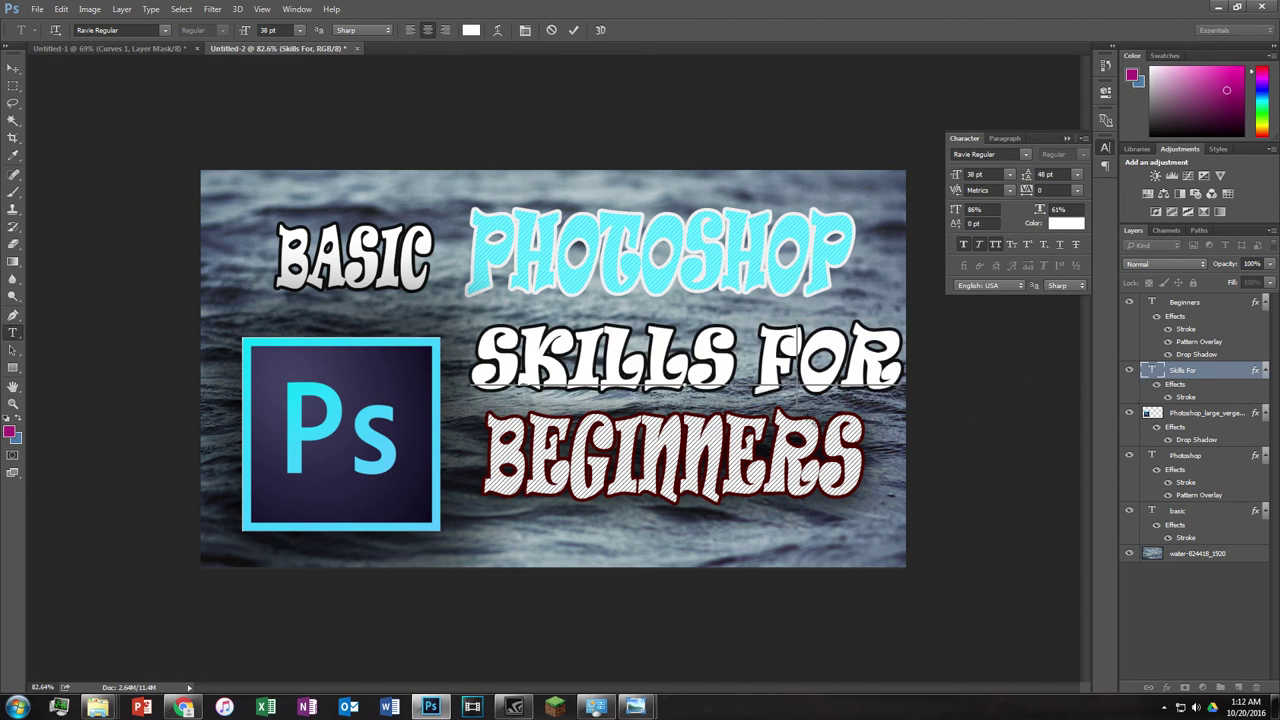
double_click(713, 373)
left_click_drag(1040, 209, 1052, 209)
left_click_drag(960, 176, 938, 178)
left_click_drag(1040, 209, 1056, 210)
key("ctrl+Return")
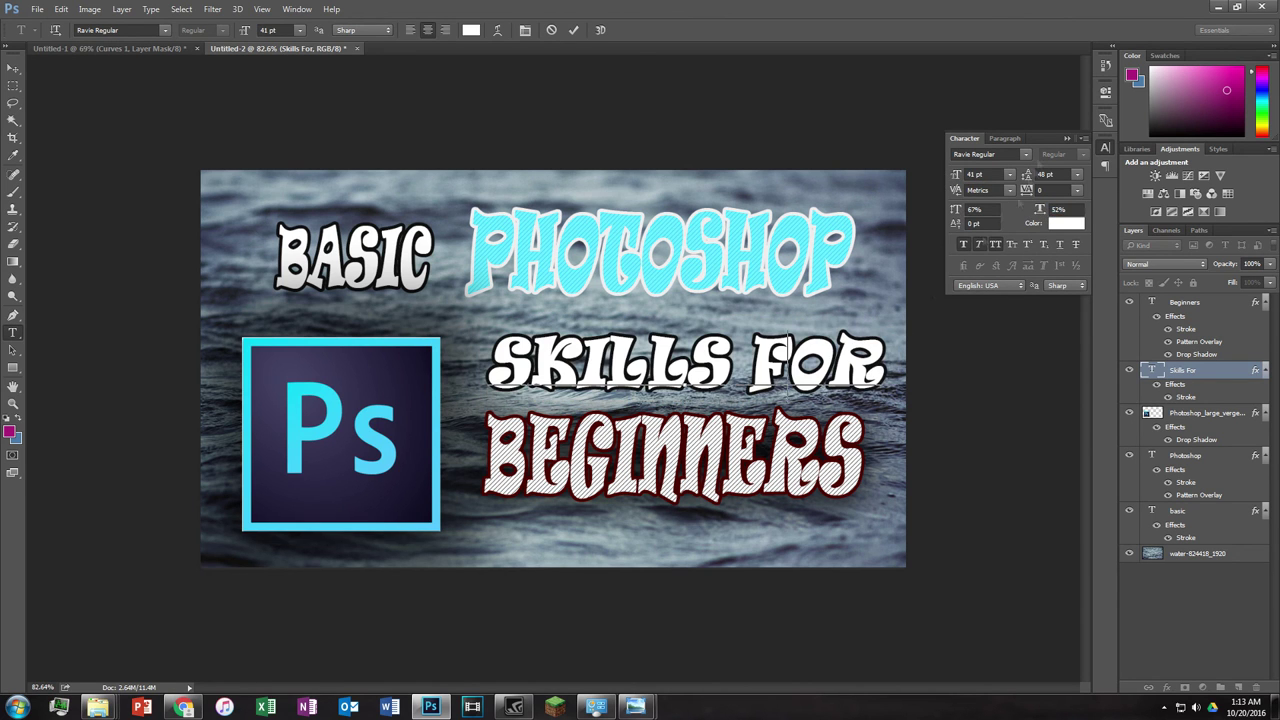
left_click(1105, 147)
scroll(781, 429, "down", 2)
scroll(781, 429, "up", 2)
Step: Enlarge the PHOTOSHOP text to 85 pt and commit the change
left_click(1185, 302)
left_click(1185, 455)
key("v")
left_click(13, 333)
double_click(690, 245)
key("ctrl+shift+period")
left_click(897, 375)
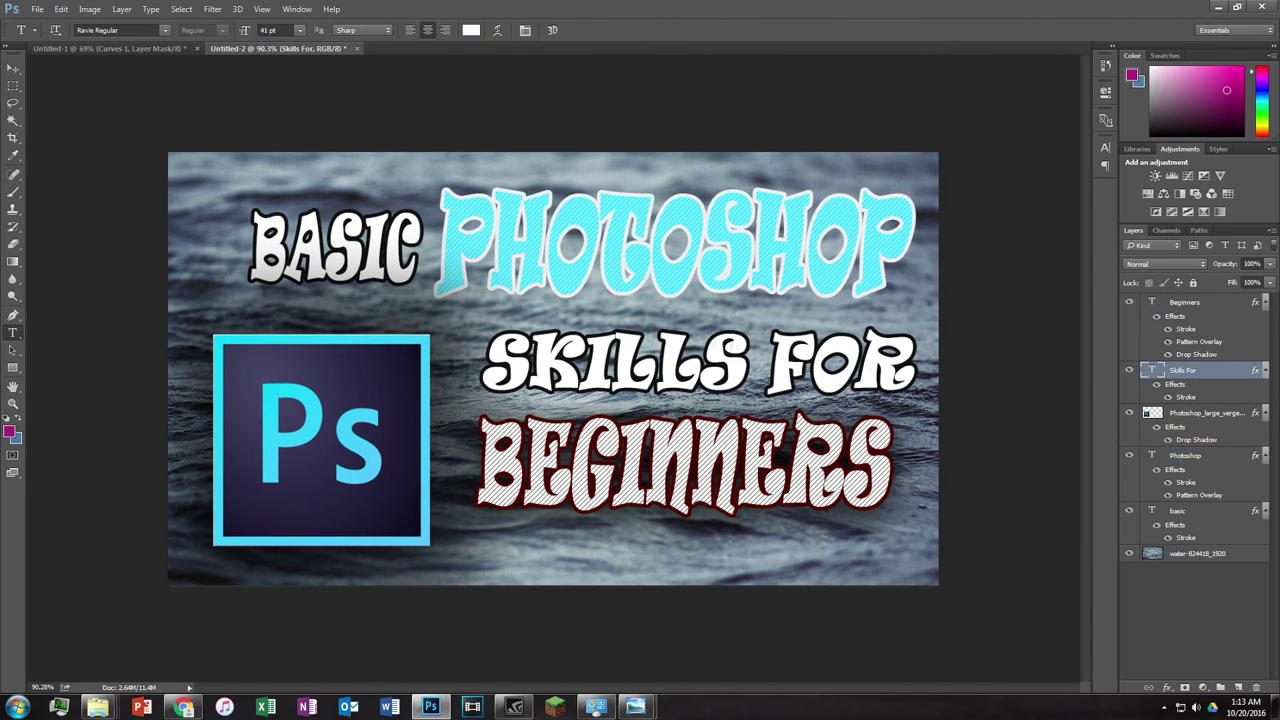
scroll(700, 393, "down", 2)
scroll(700, 393, "up", 1)
key("m")
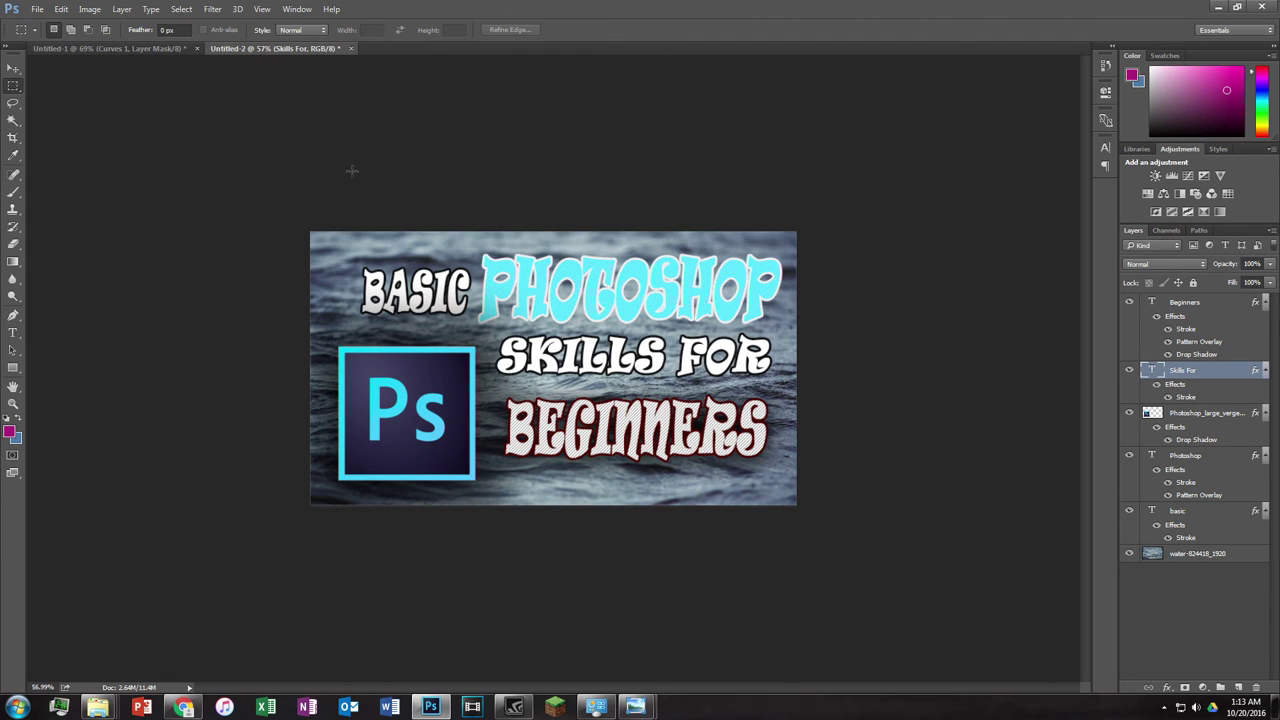
Step: Copy the Hue/Saturation adjustment layer from tn.psd into the banner document
left_click(183, 707)
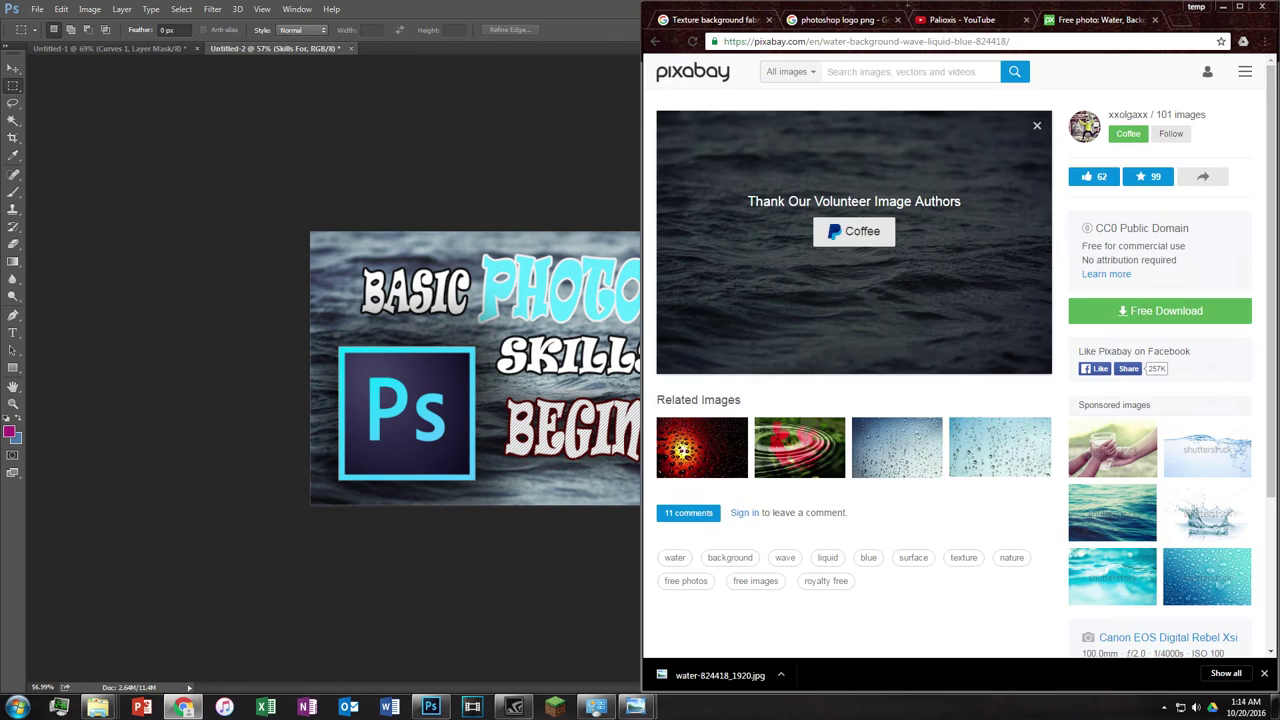
left_click(960, 20)
left_click(430, 707)
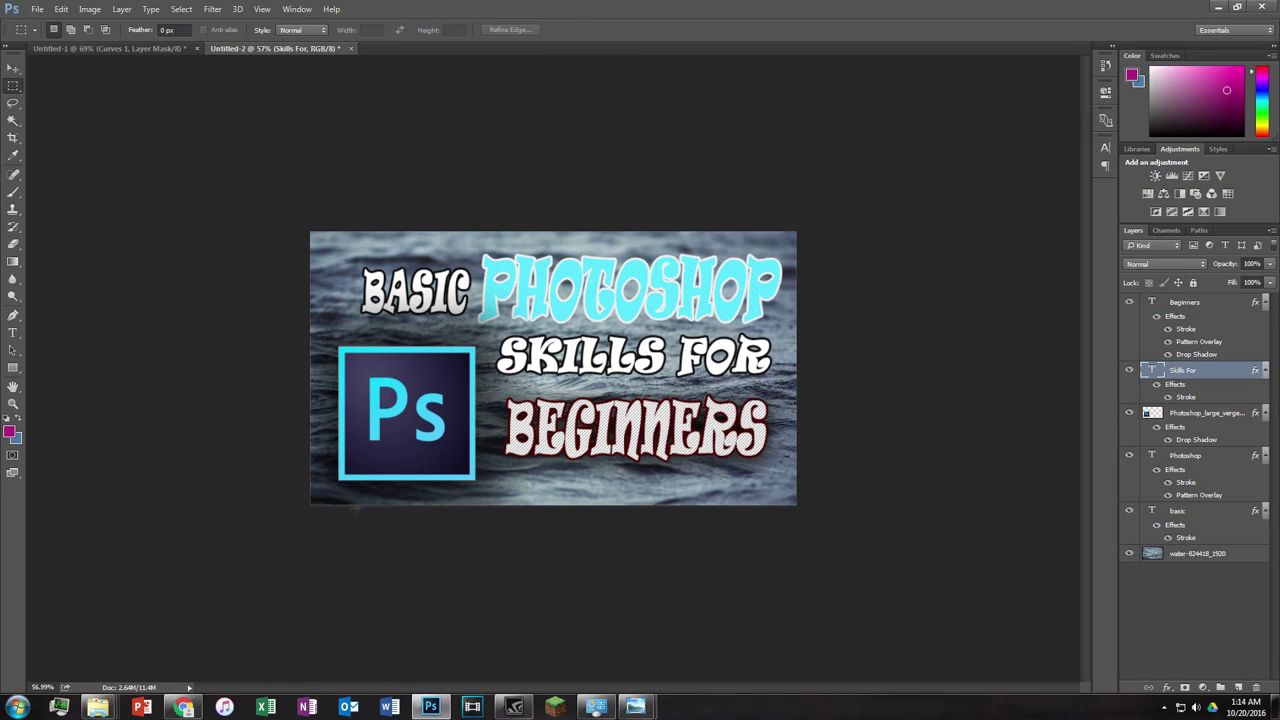
left_click(372, 640)
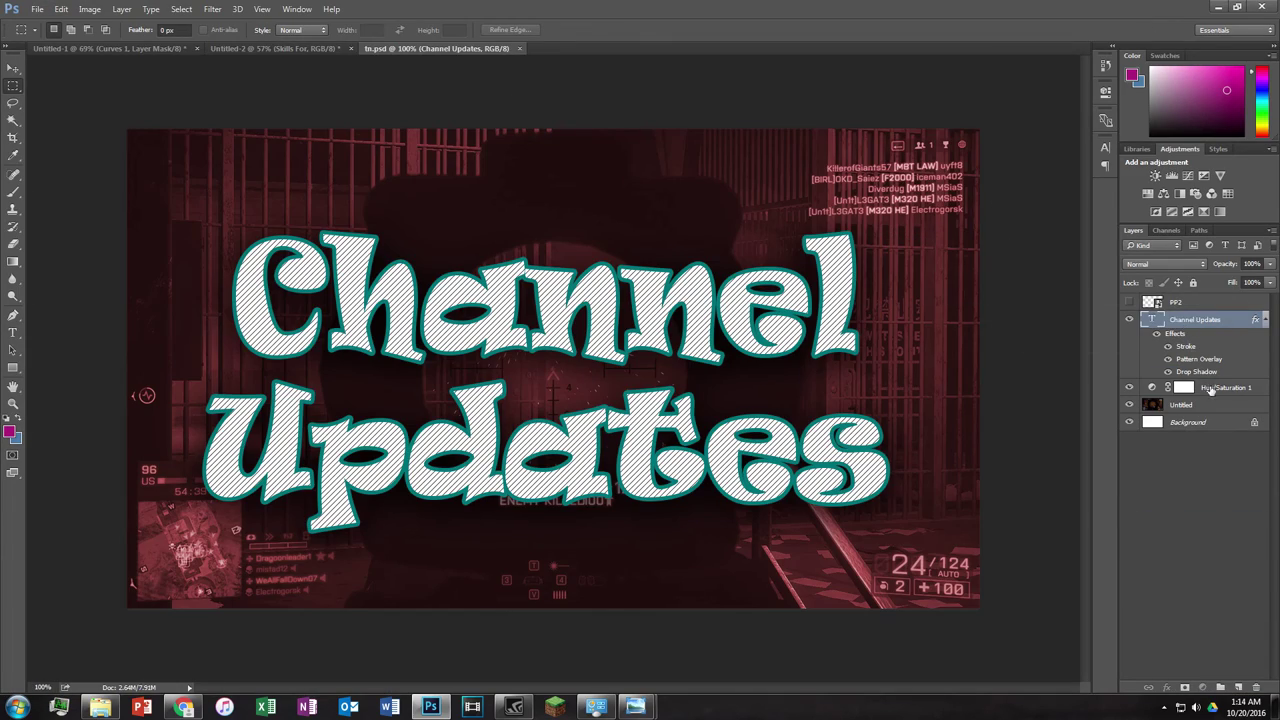
left_click(1210, 388)
left_click(275, 48)
left_click_drag(406, 48, 290, 512)
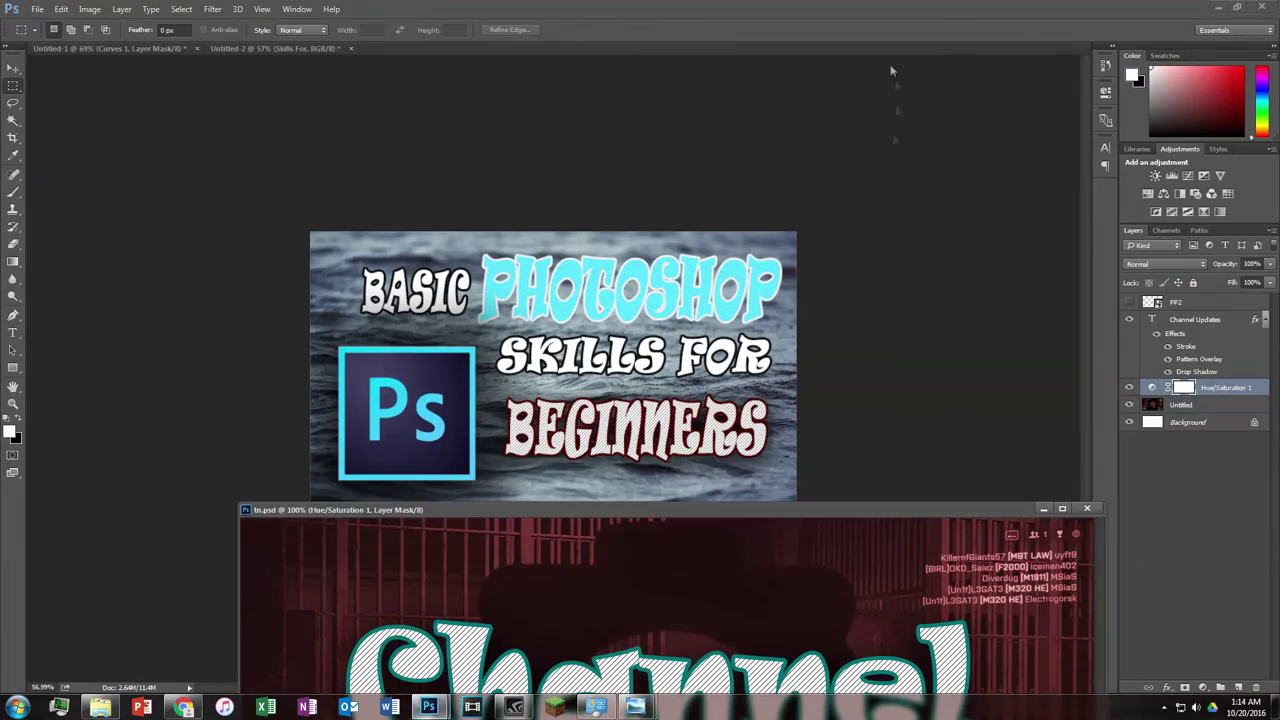
left_click(767, 385)
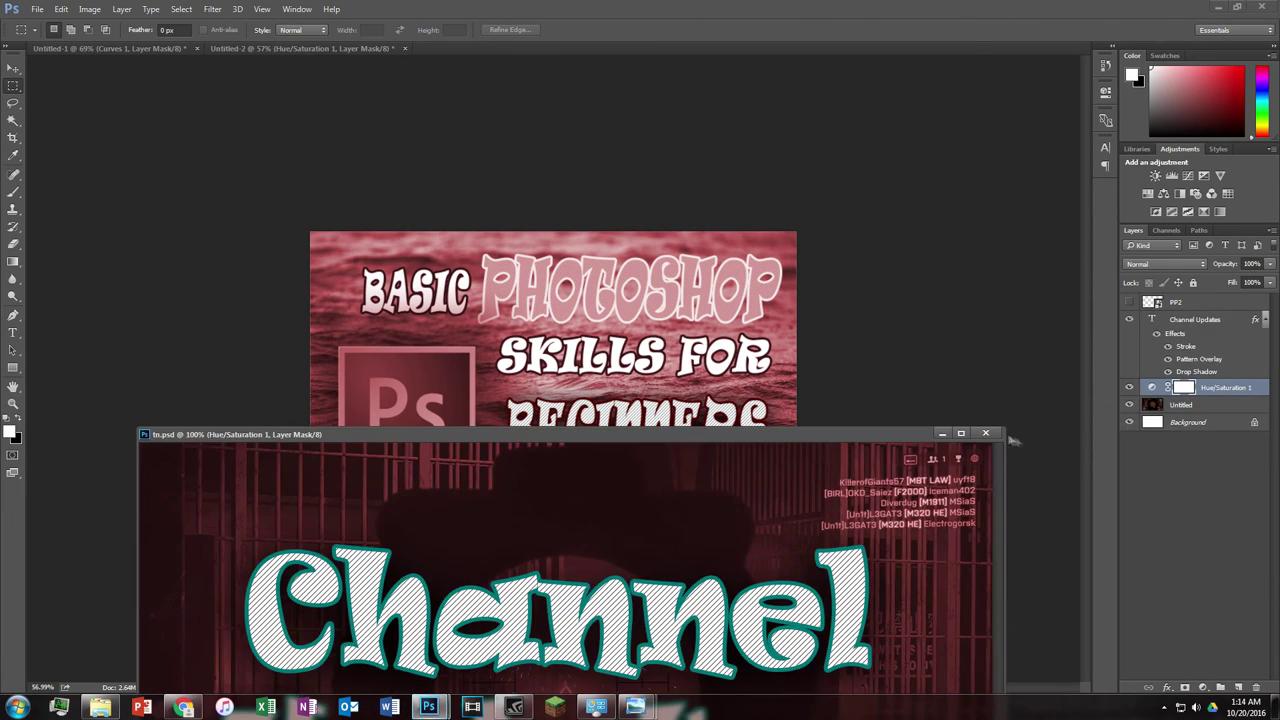
left_click(1262, 100)
Step: Set the Hue to 196 and move the text layers above Hue/Saturation 1
double_click(1151, 372)
left_click_drag(1006, 174, 998, 173)
left_click_drag(1215, 370, 1215, 405)
left_click(1186, 472)
left_click(1196, 532, "ctrl")
left_click_drag(1198, 537, 1198, 405)
left_click(1200, 528)
left_click_drag(1200, 528, 1206, 570)
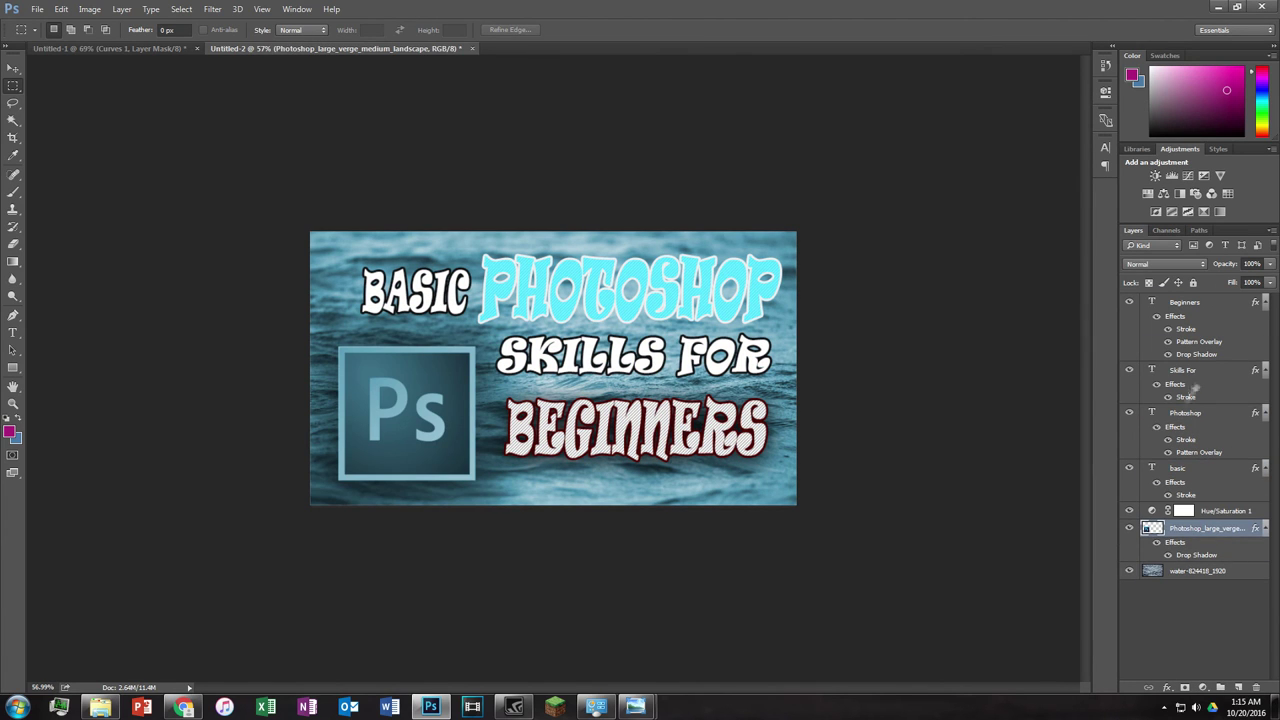
Step: Move the Skills For and basic layers below the Hue/Saturation 1 adjustment layer
left_click(1185, 302)
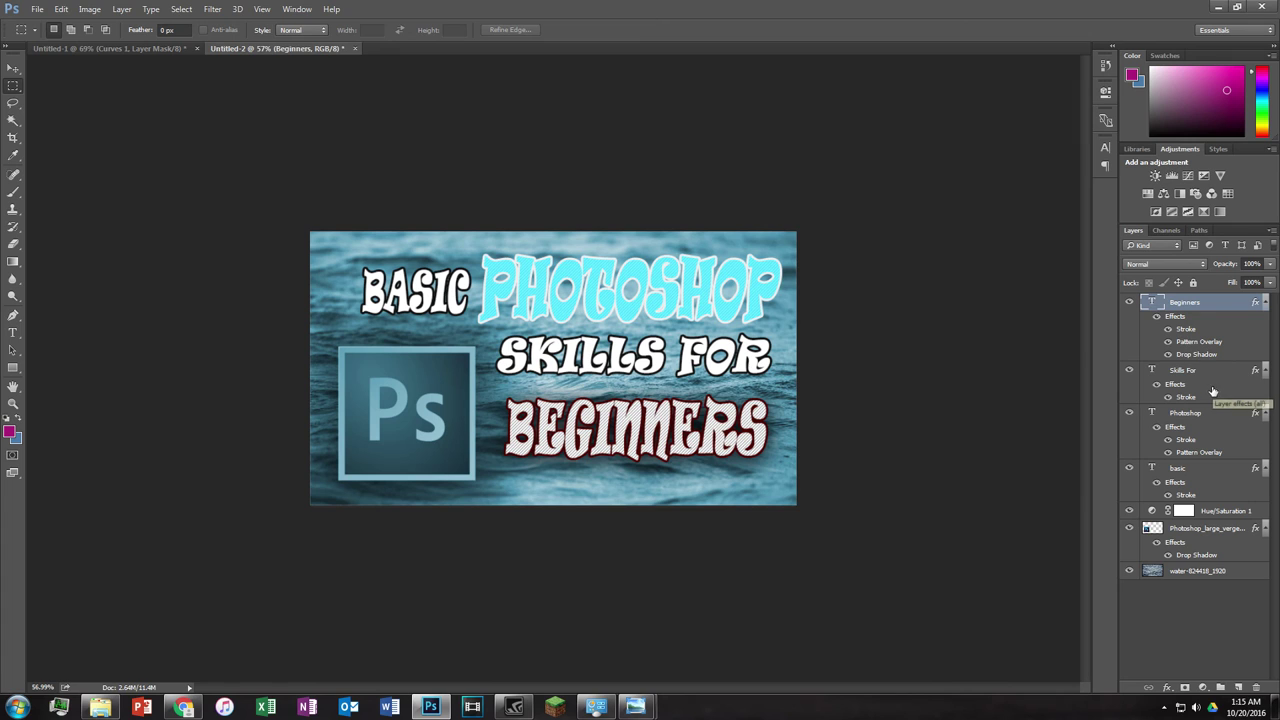
left_click(1195, 370)
left_click(1190, 468, "ctrl")
left_click_drag(1190, 468, 1193, 528)
scroll(553, 368, "up", 1)
Step: Move the BEGINNERS text down and to the right on the canvas
left_click(1185, 302)
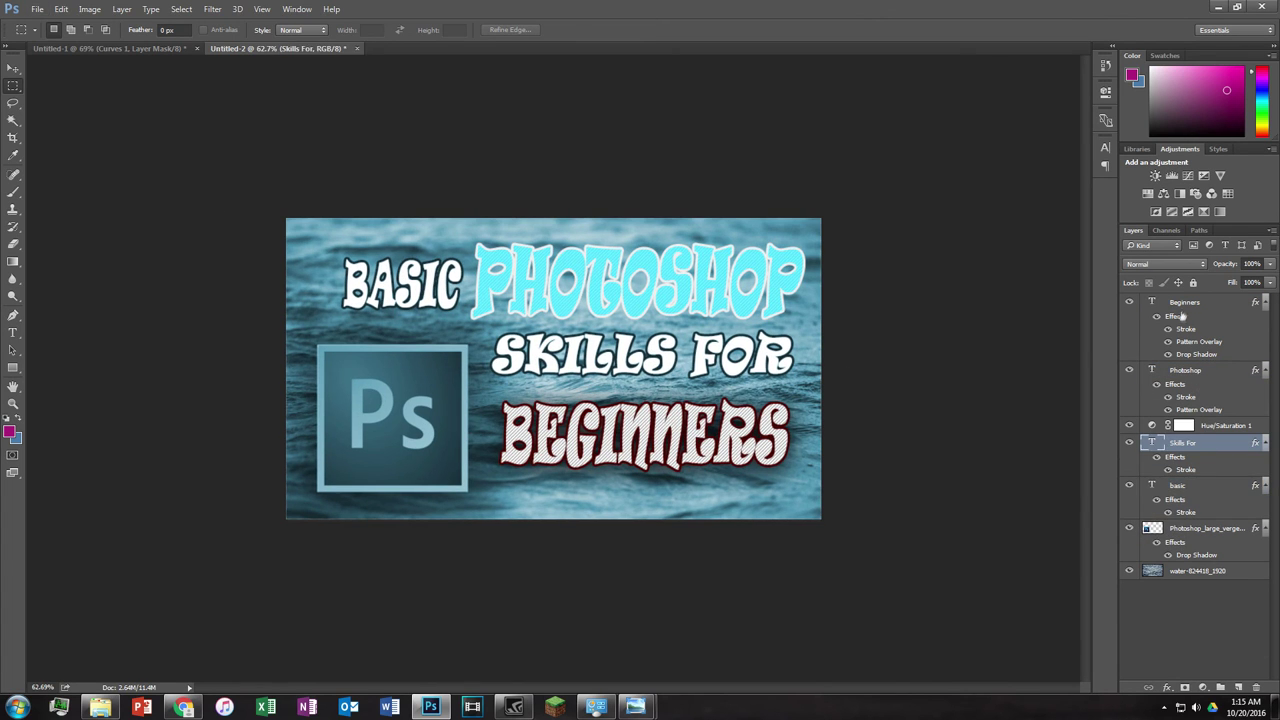
key("v")
left_click_drag(724, 408, 720, 443)
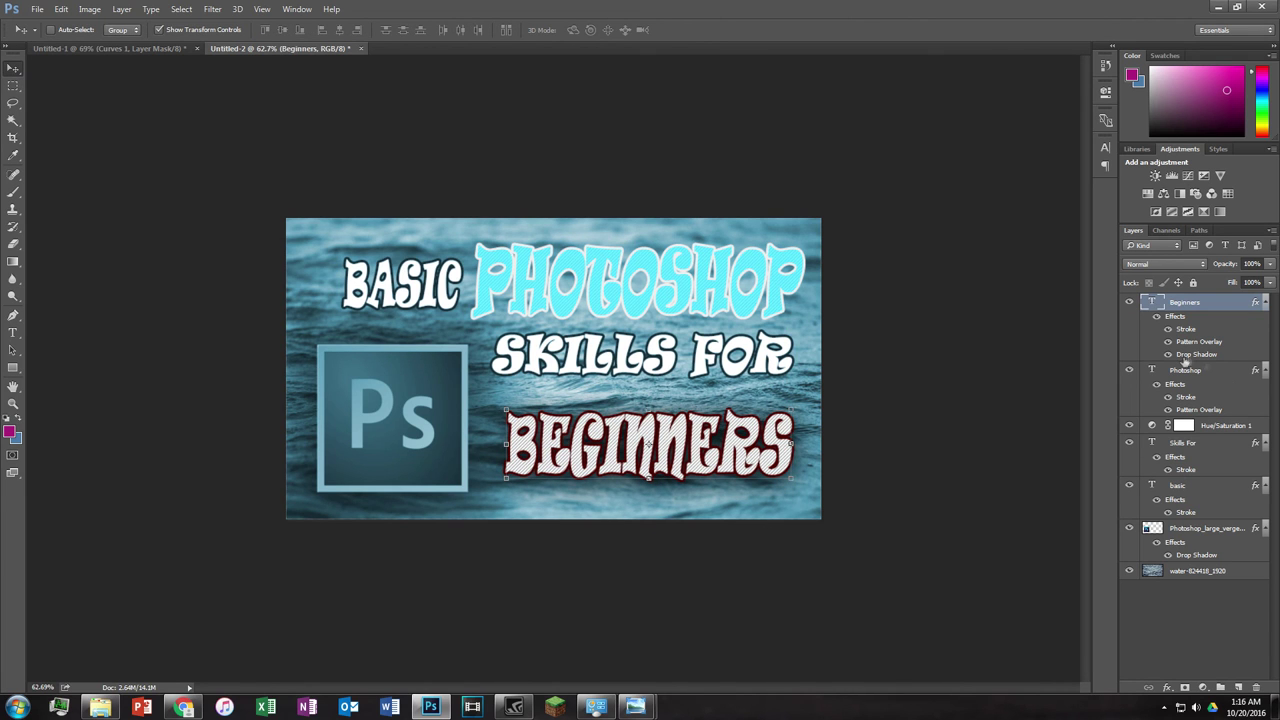
left_click(1185, 442)
scroll(553, 368, "down", 1)
key("m")
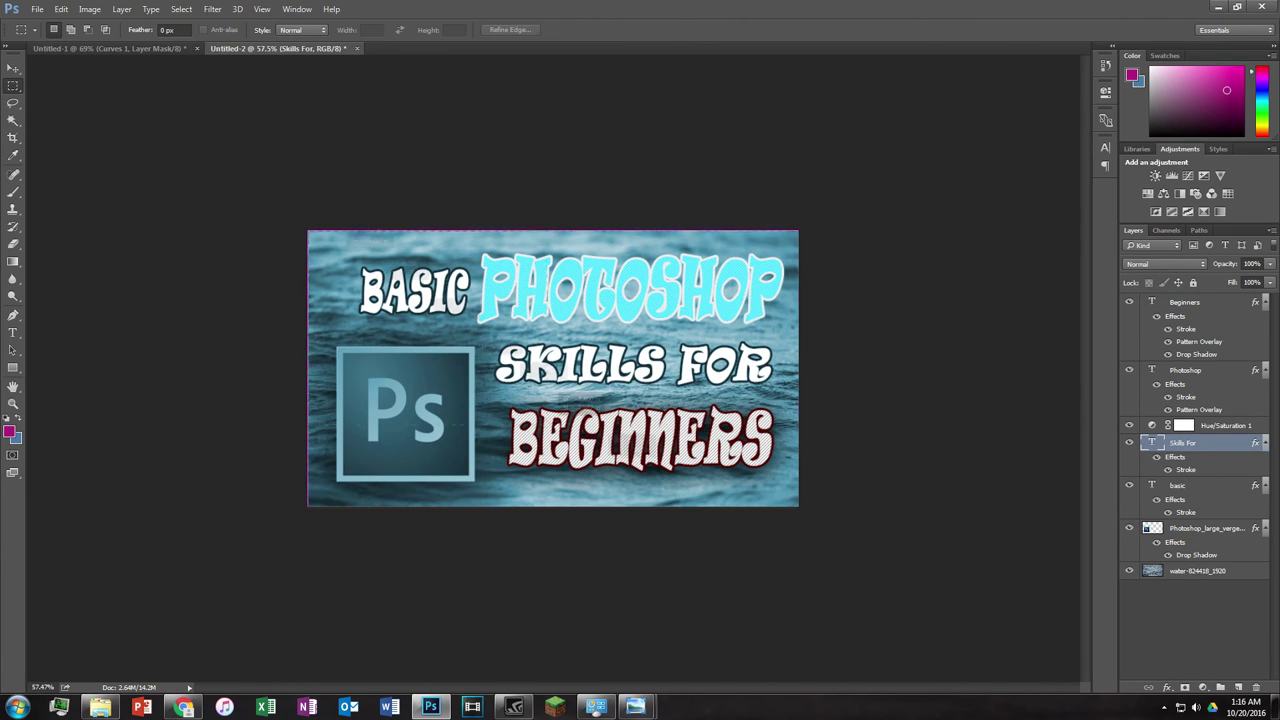
scroll(795, 380, "up", 3)
Step: Nudge SKILLS FOR slightly right, BEGINNERS lower, and PHOTOSHOP right and down
key("v")
left_click_drag(790, 376, 798, 382)
left_click(1185, 301)
left_click_drag(830, 432, 838, 447)
left_click(1185, 442)
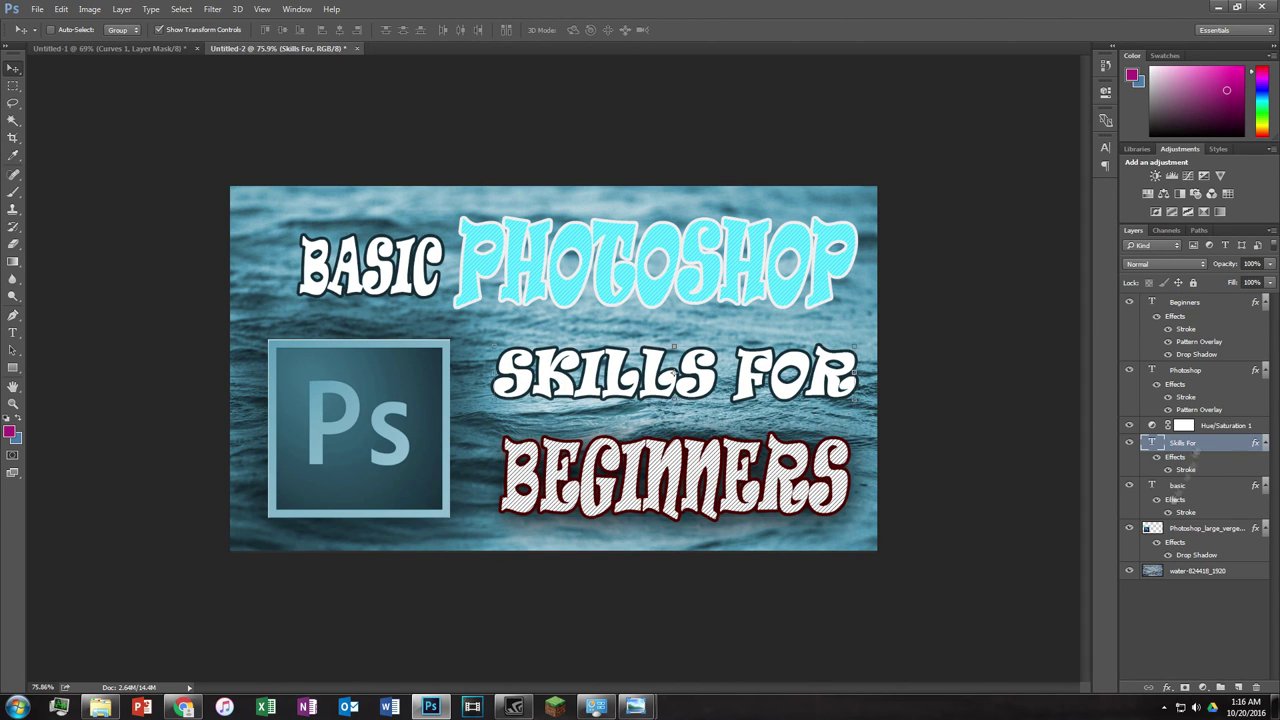
left_click(1190, 374)
left_click_drag(615, 225, 625, 230)
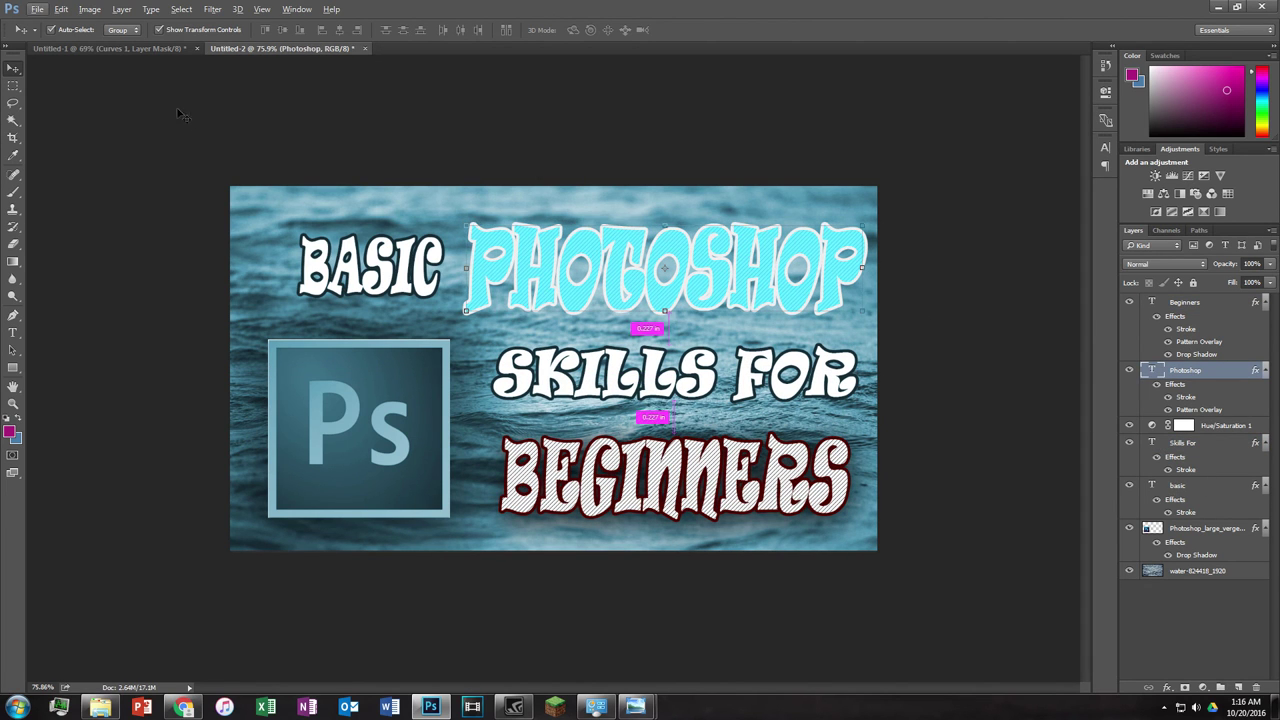
Step: Attempt a first PNG save of the banner, then cancel it
key("ctrl+s")
left_click(130, 333)
left_click(210, 158)
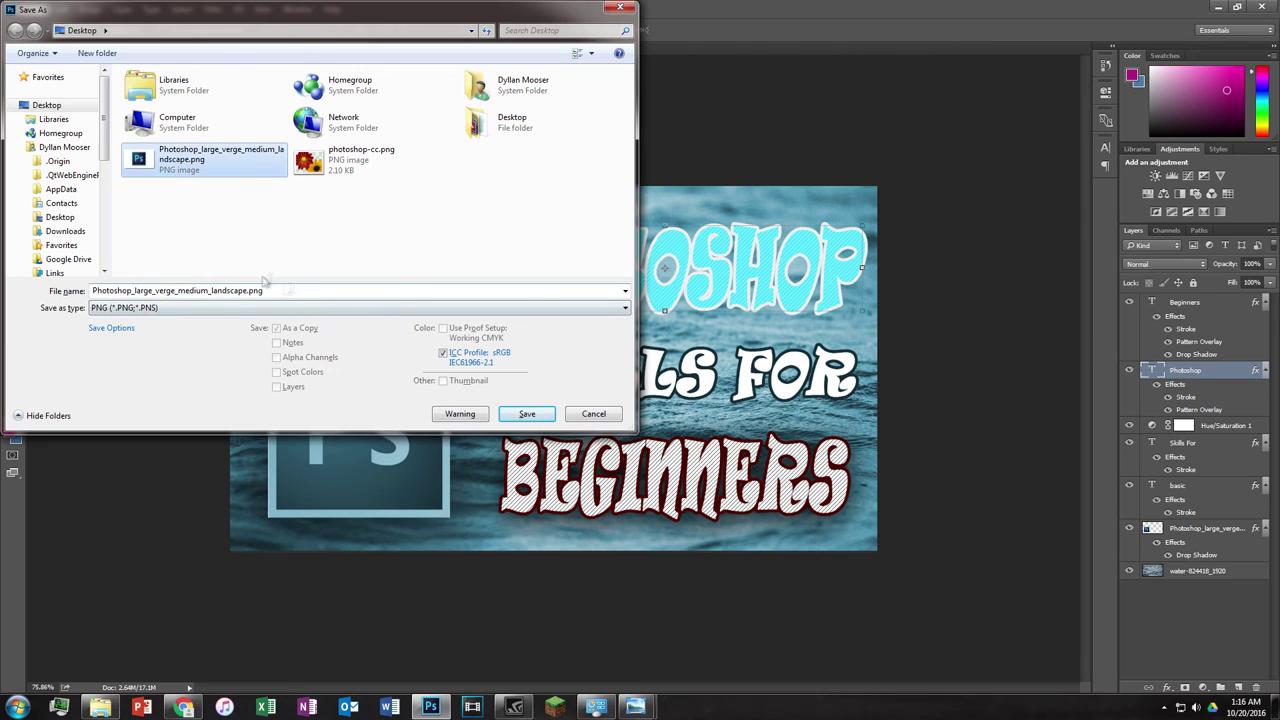
left_click(526, 413)
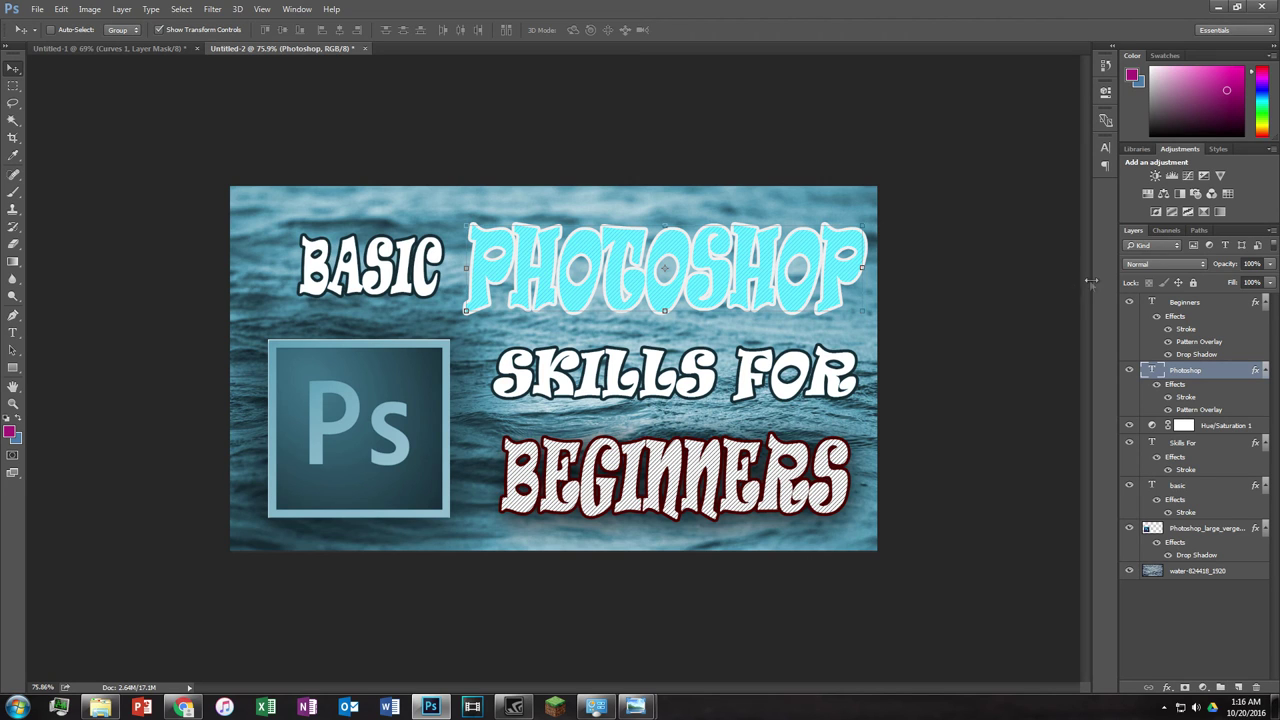
left_click(60, 9)
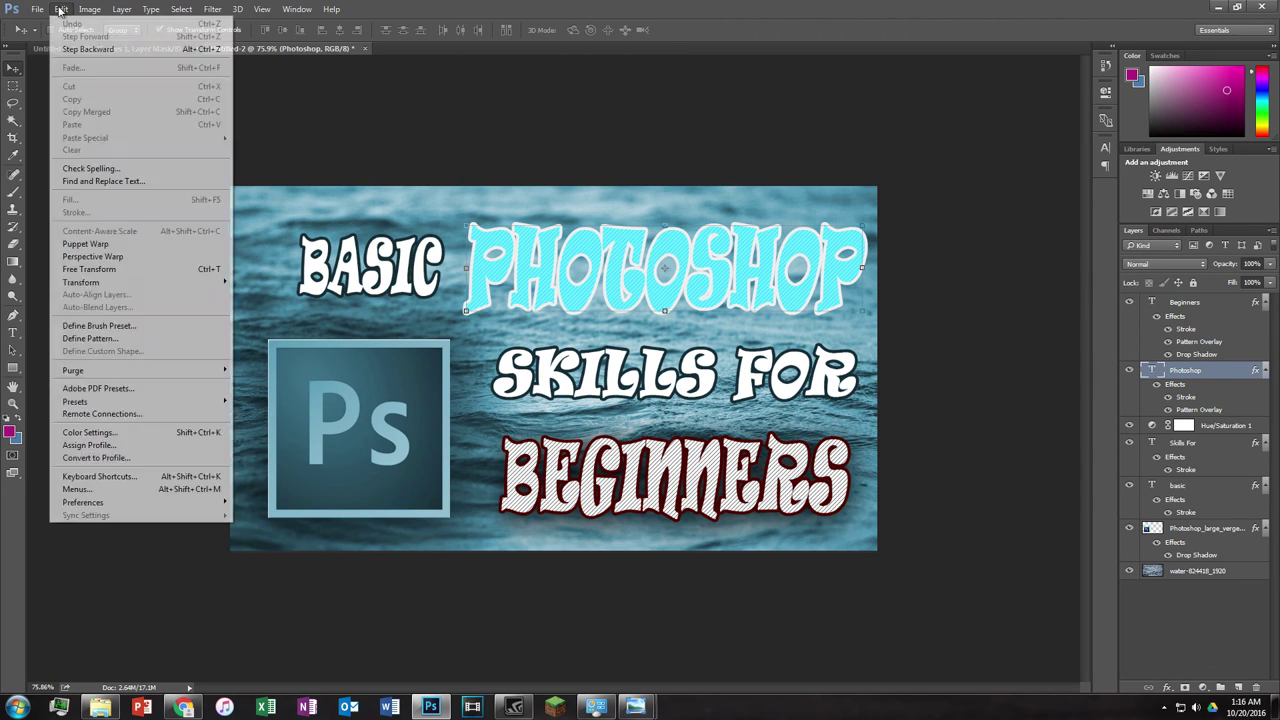
left_click(300, 507)
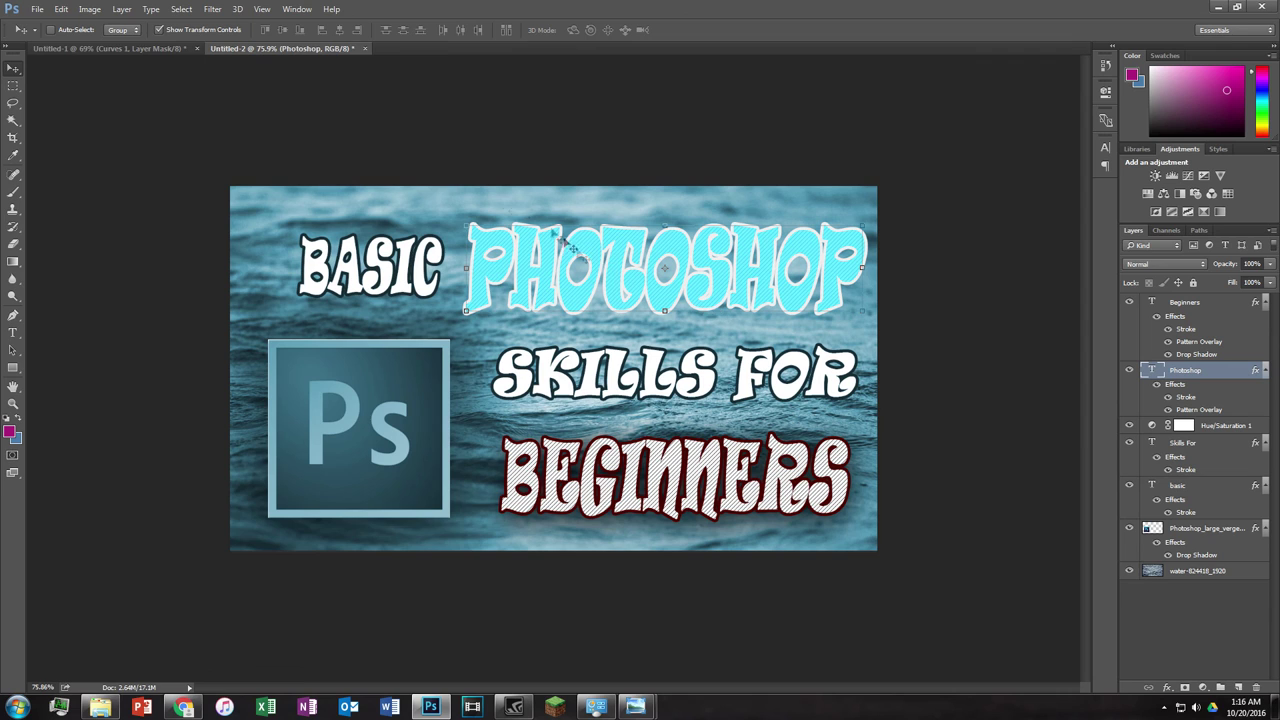
Step: Start File > Save As and set the file format to PNG
left_click(37, 11)
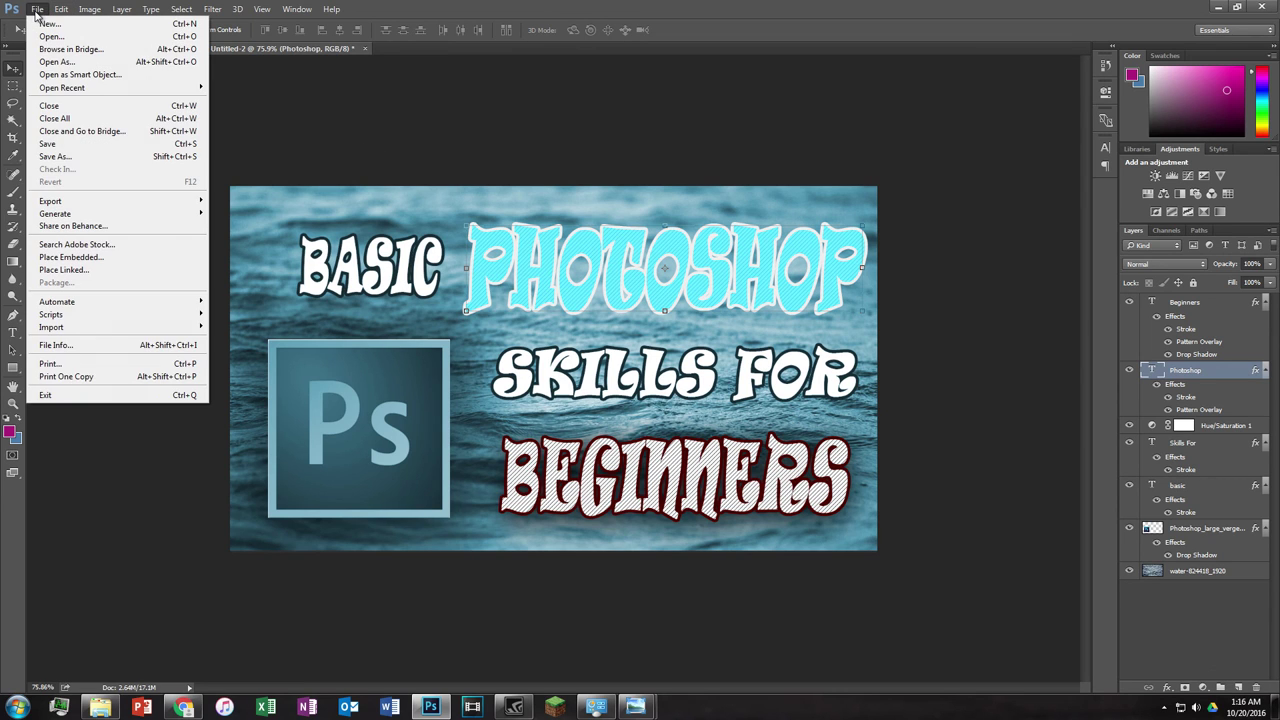
left_click(37, 12)
left_click(37, 12)
left_click(55, 156)
left_click(205, 308)
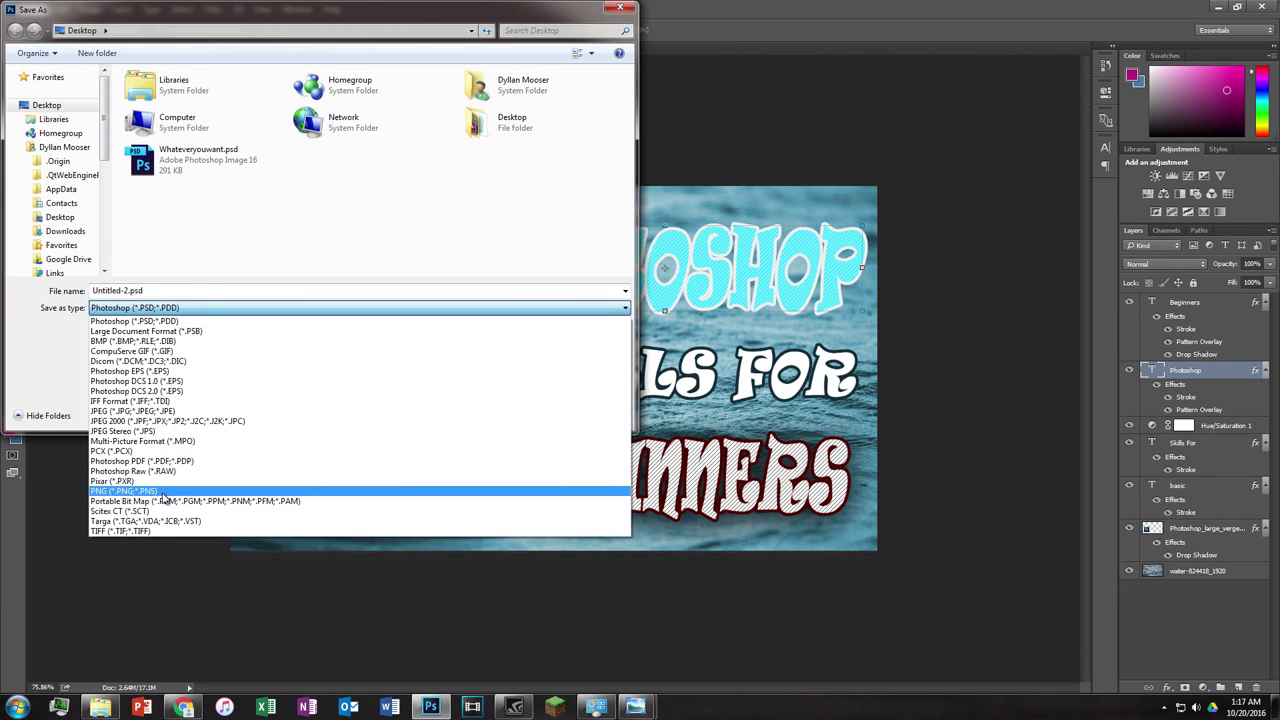
left_click(162, 492)
left_click(217, 308)
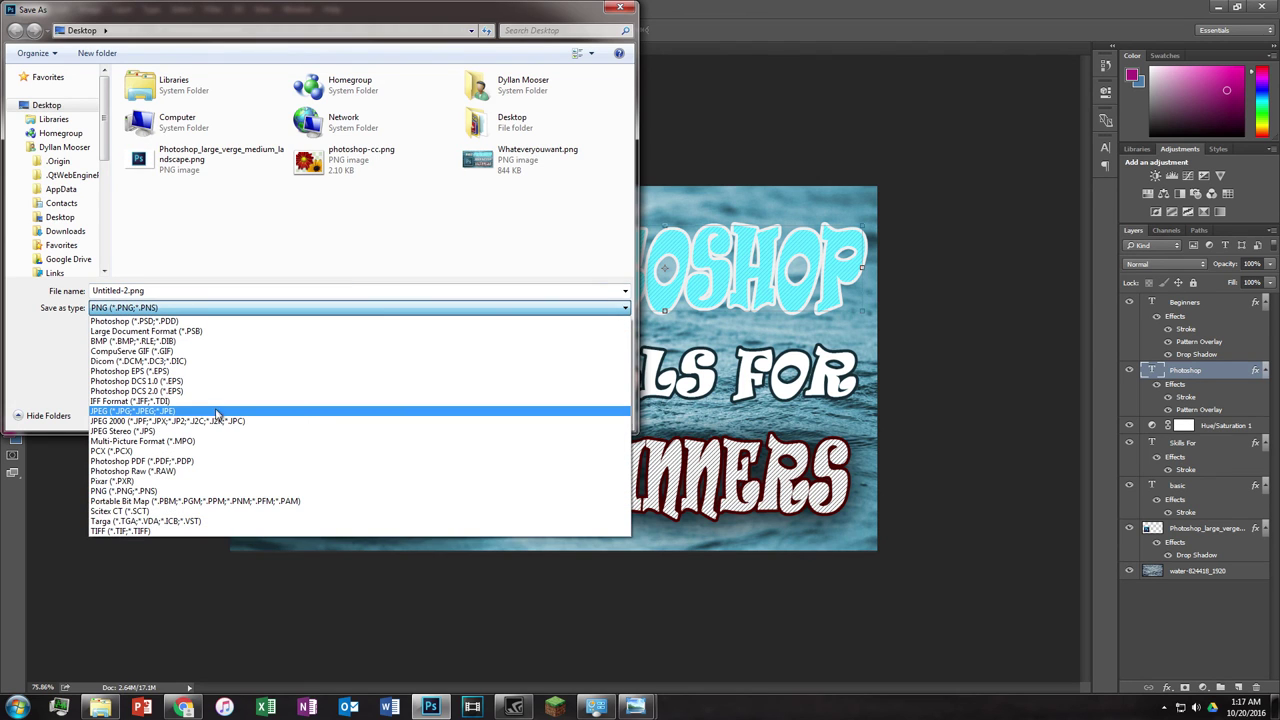
left_click(166, 412)
left_click(148, 309)
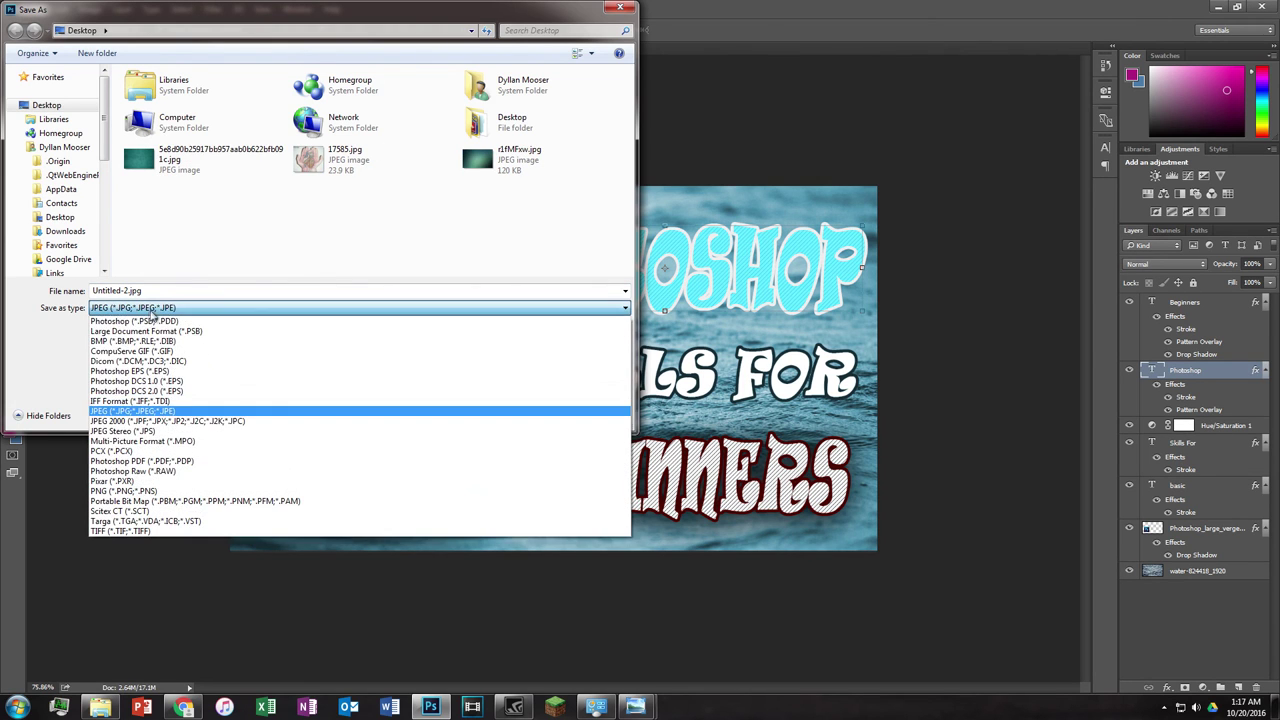
left_click(160, 492)
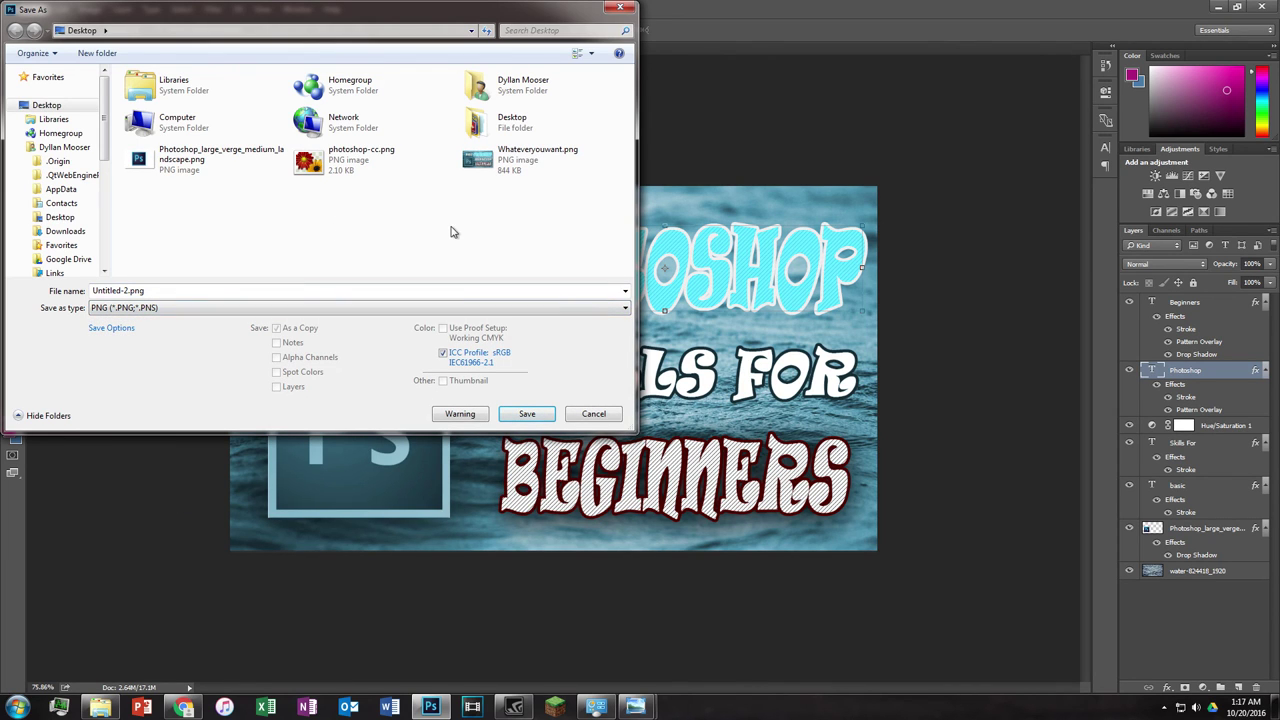
Step: Save over Whateveryouwant.png, confirm the replacement, and accept the PNG Options
left_click(530, 158)
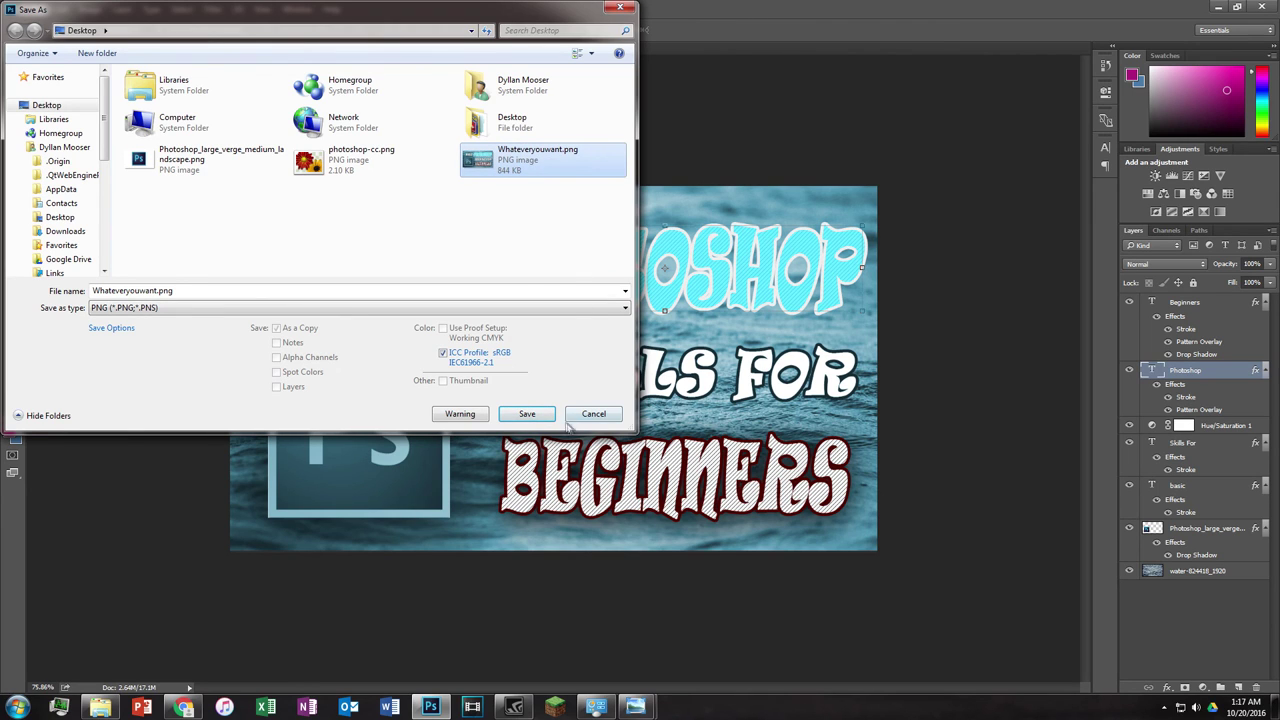
left_click(527, 414)
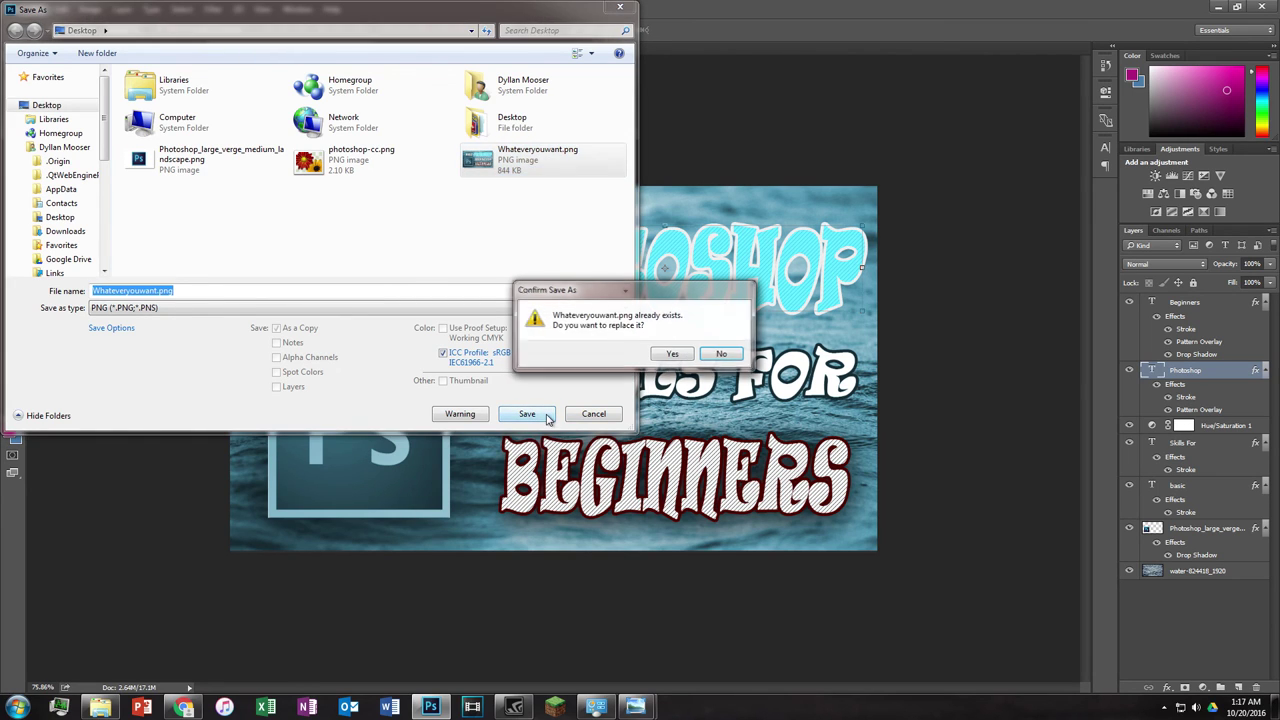
left_click(660, 357)
left_click(686, 222)
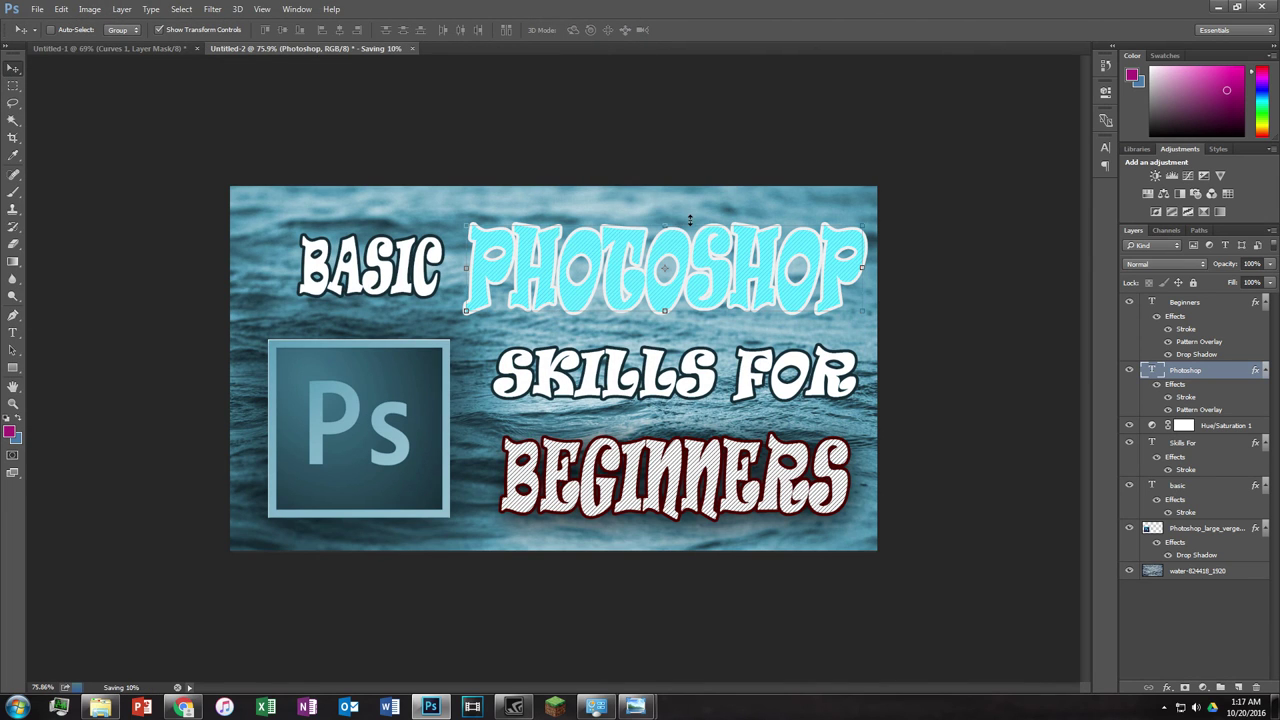